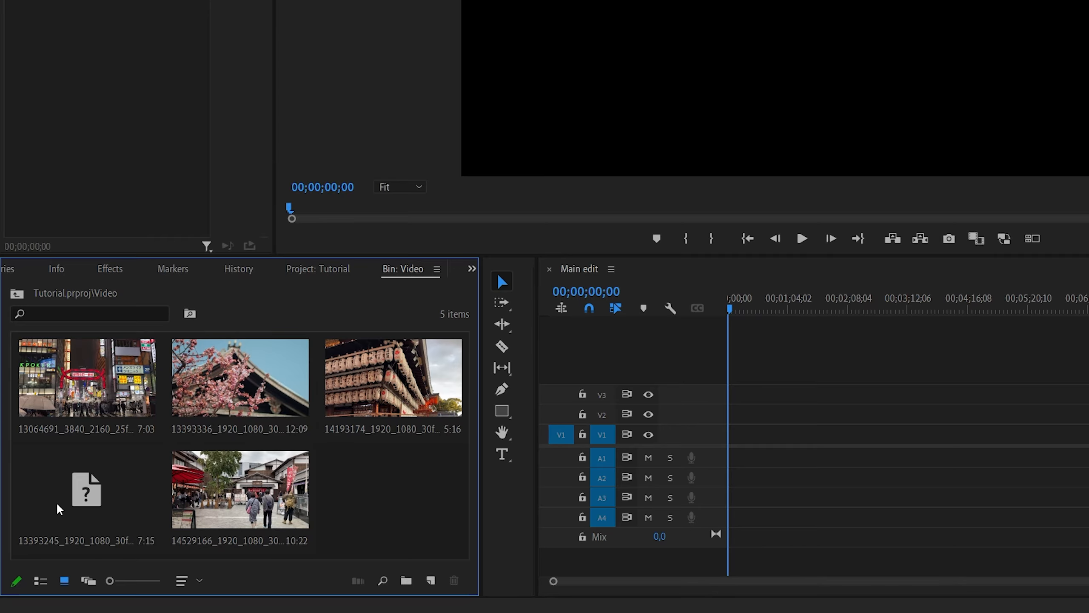
Place the offline clip 13393245_1920_1080_30fps.mp4 at the start of V1 and relink it to its media file on drive E:.
left_click_drag(109, 489, 730, 437)
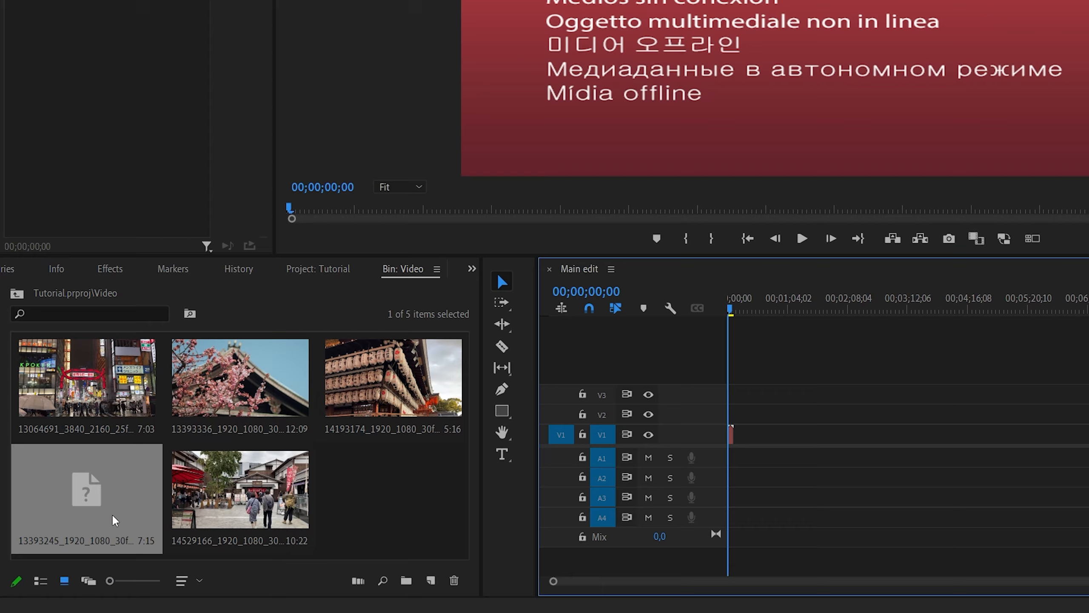
right_click(115, 520)
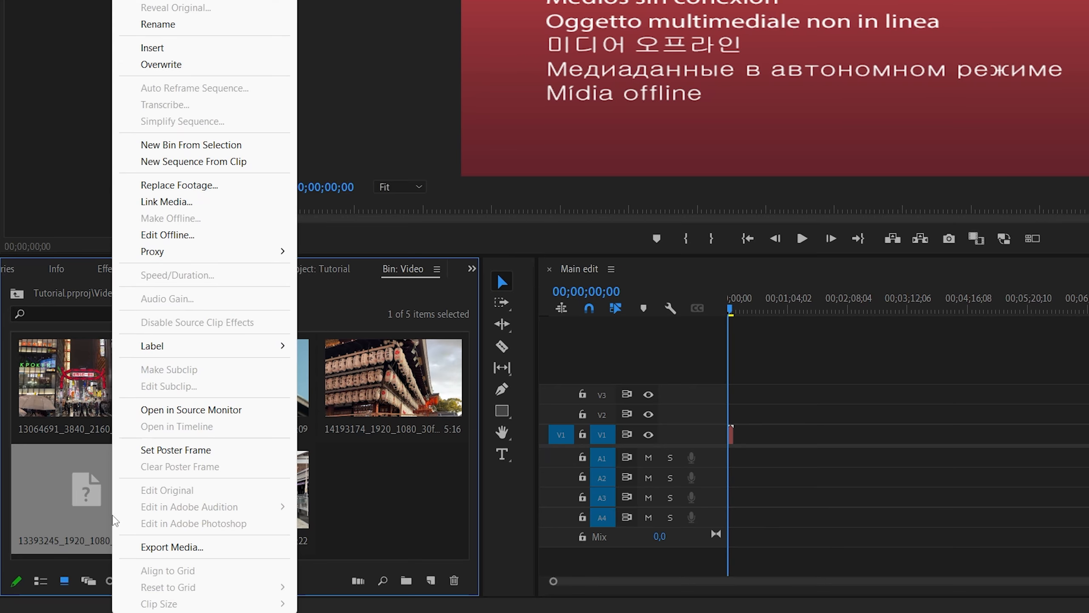
left_click(213, 210)
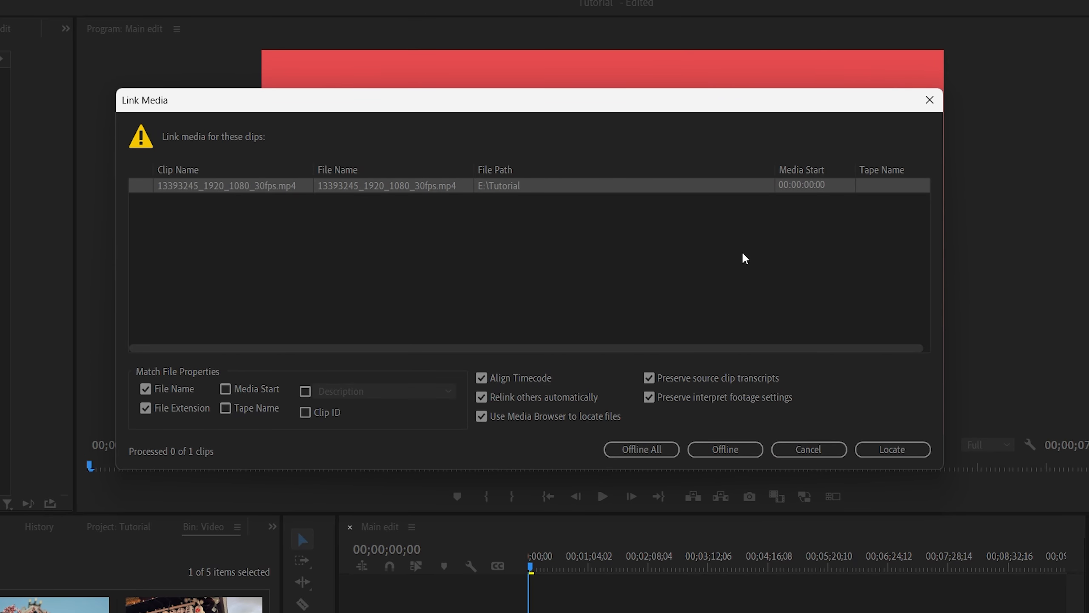
left_click(914, 451)
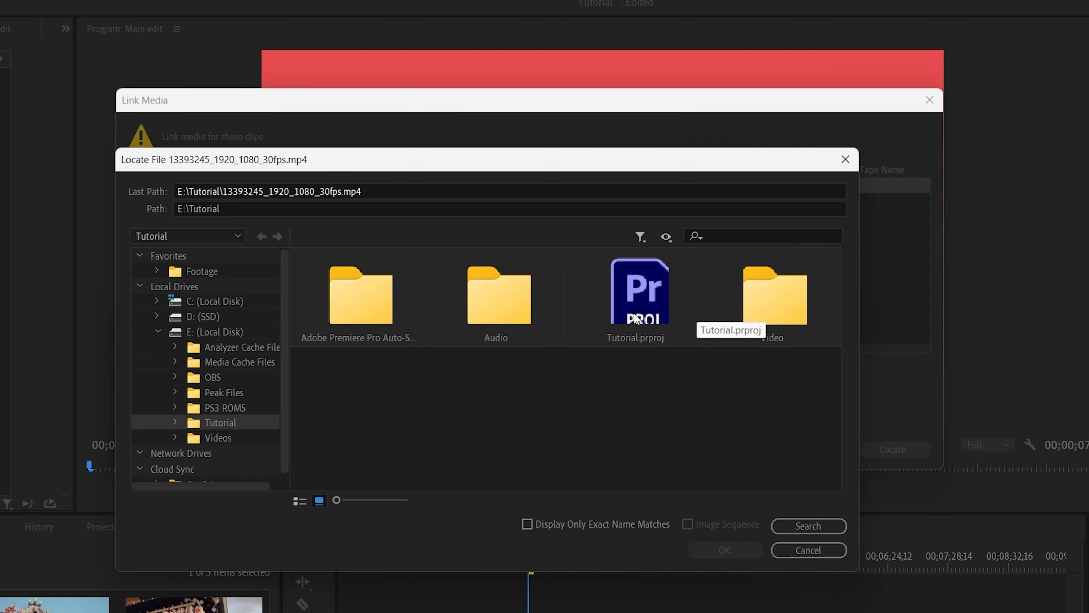
scroll(216, 407, "down", 1)
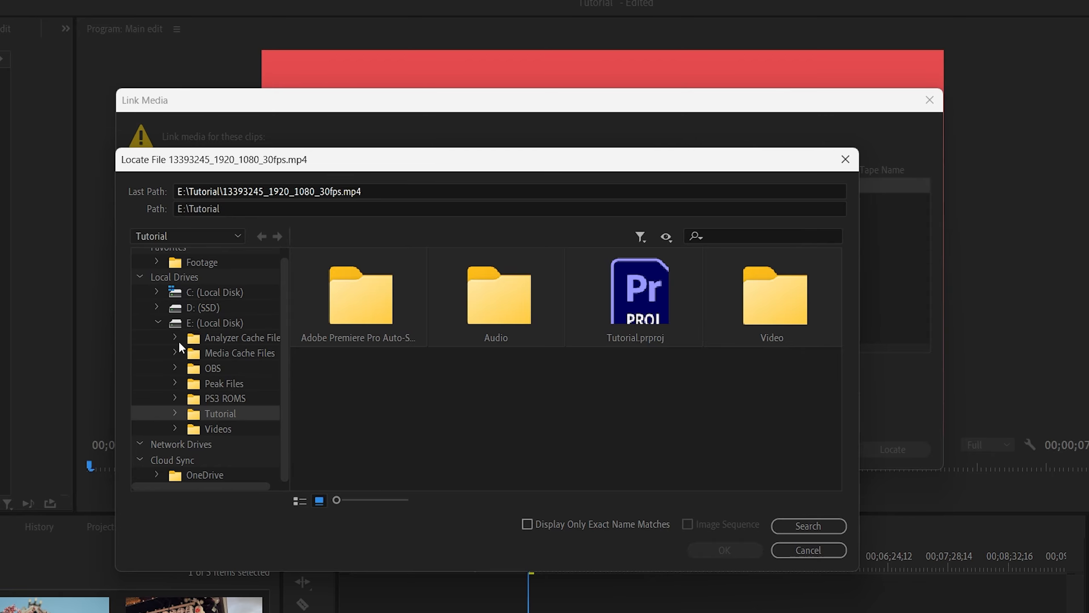
left_click(202, 322)
left_click(379, 304)
left_click(740, 547)
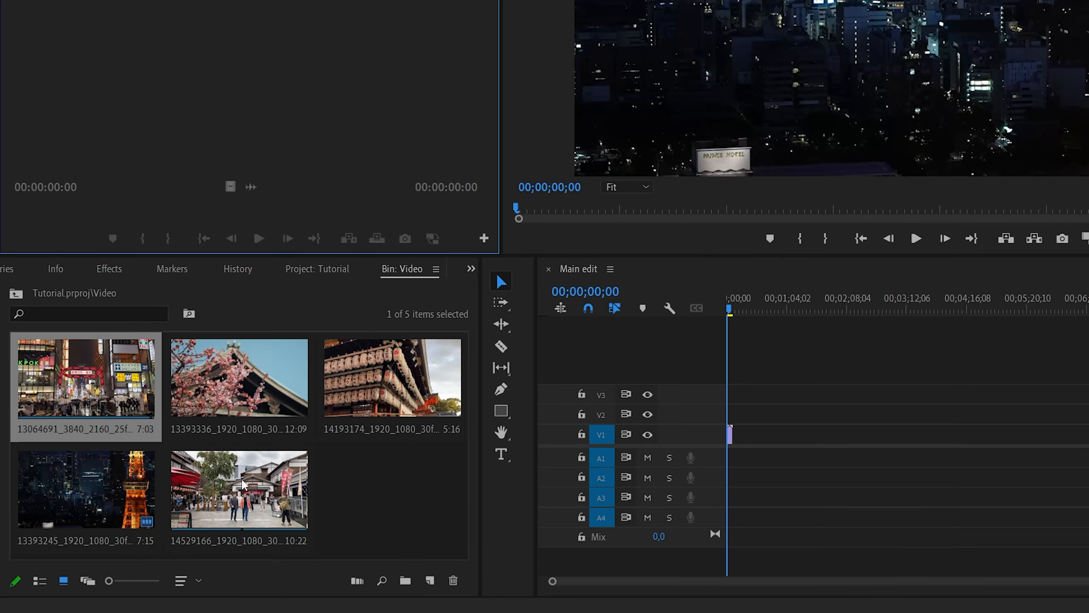
Load the clip 14529166_1920_1080_30fps.mp4 for source preview and scrub to several points around its middle.
double_click(243, 485)
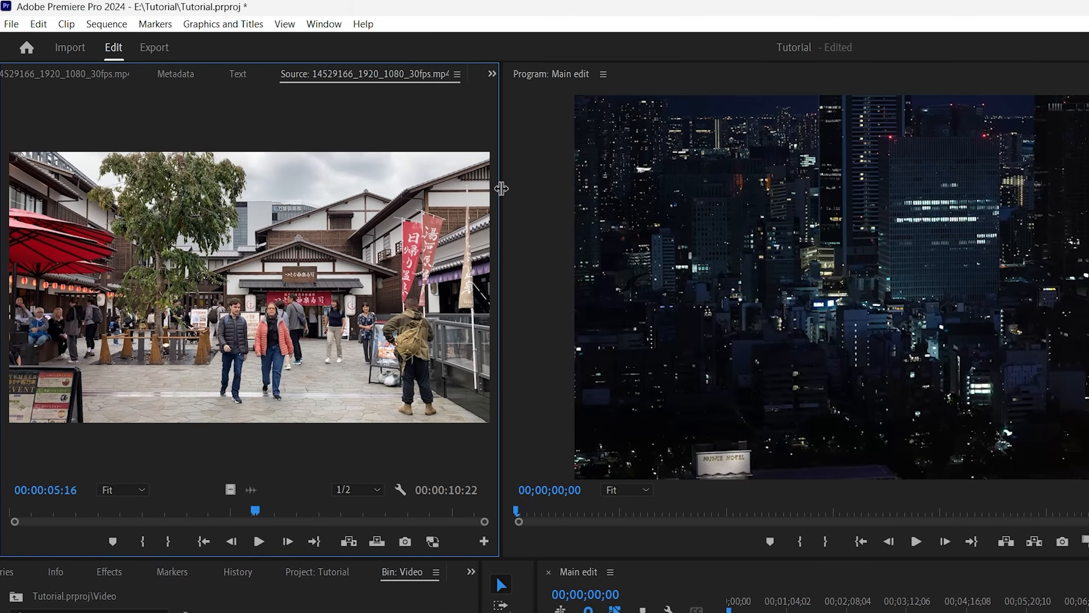
mouse_move(501, 189)
left_mouse_down()
mouse_move(516, 190)
mouse_move(495, 193)
left_mouse_up()
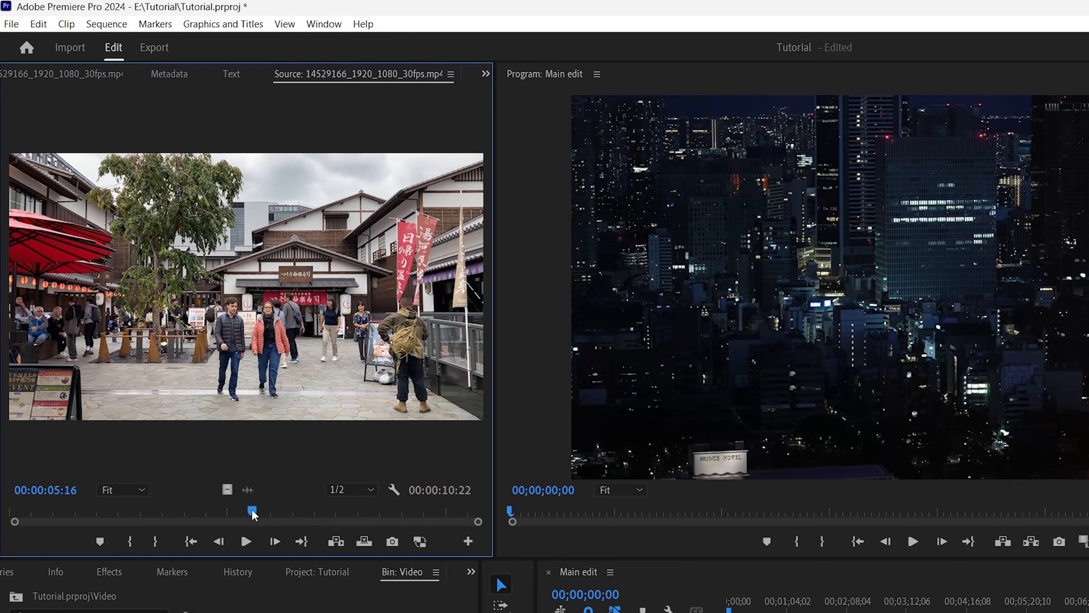
left_click_drag(253, 513, 234, 530)
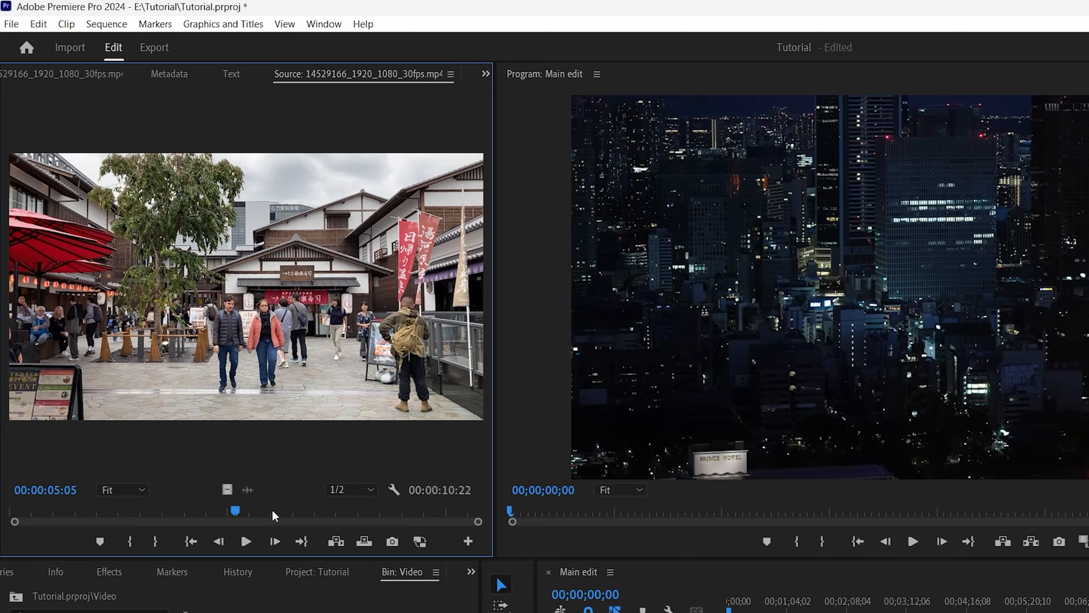
left_click(275, 514)
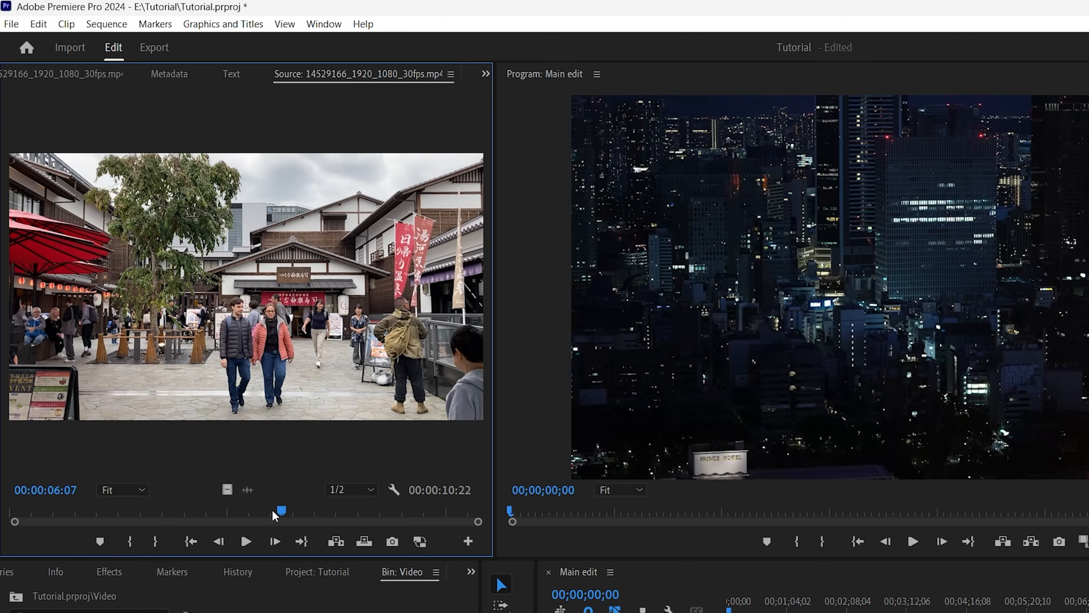
Shuttle the source clip backwards and forwards, pausing in between and speeding up playback in both directions.
key("j")
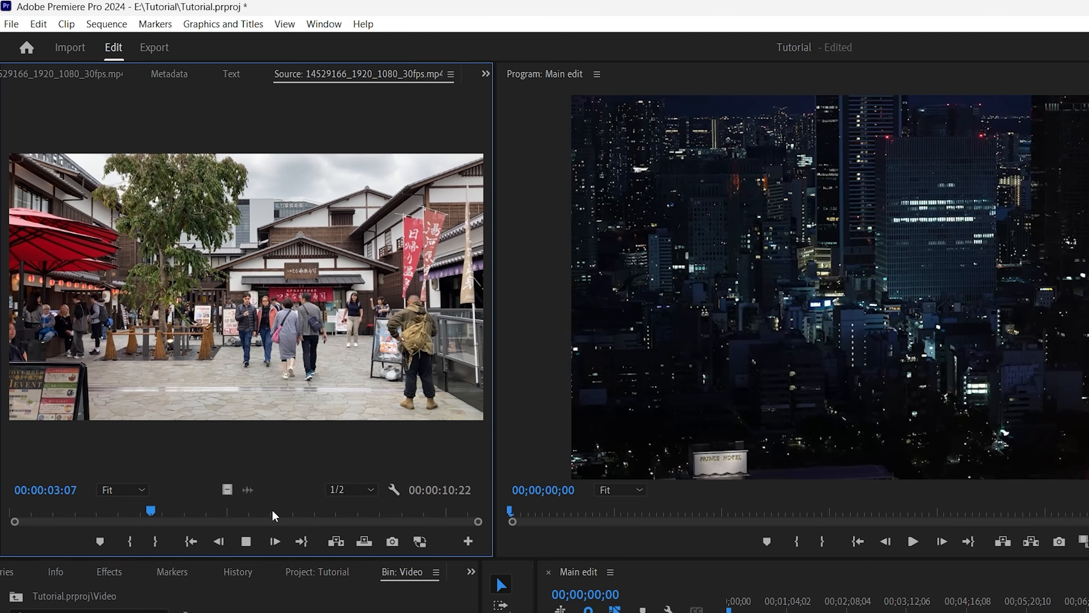
key("k")
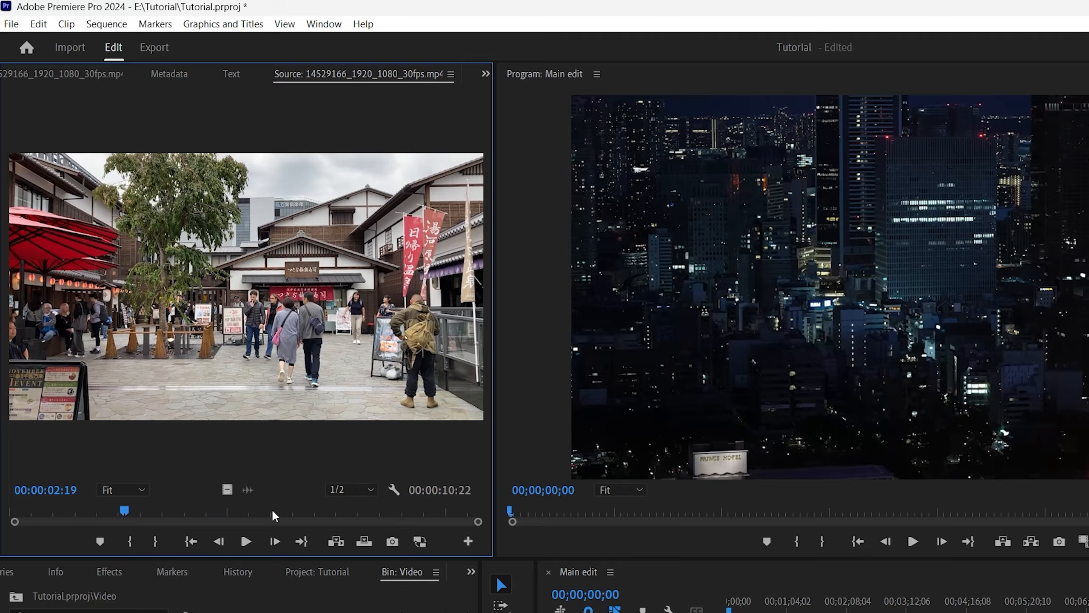
key("l")
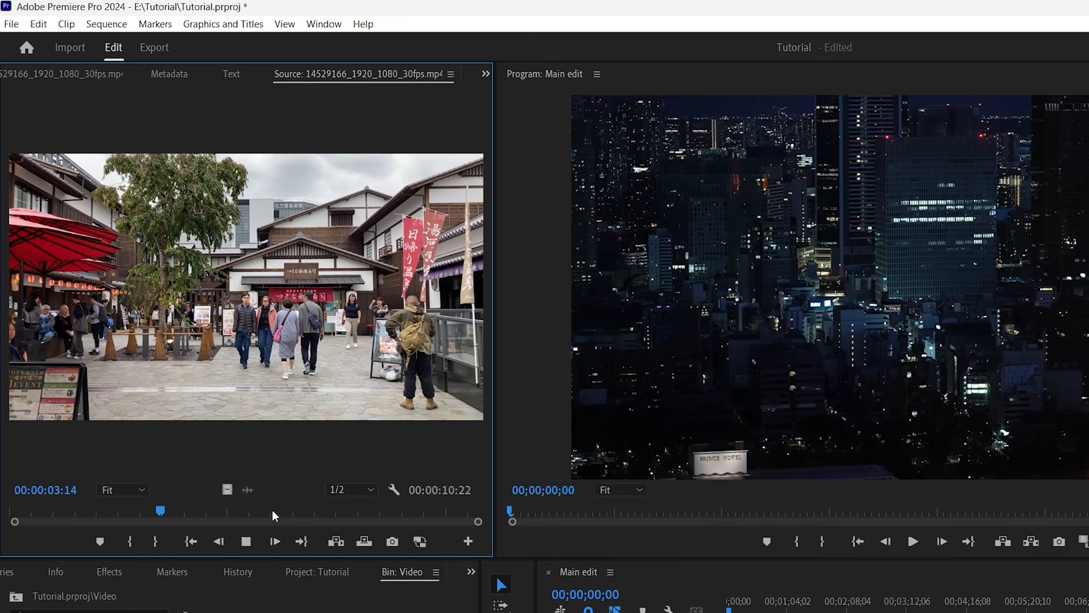
key("k")
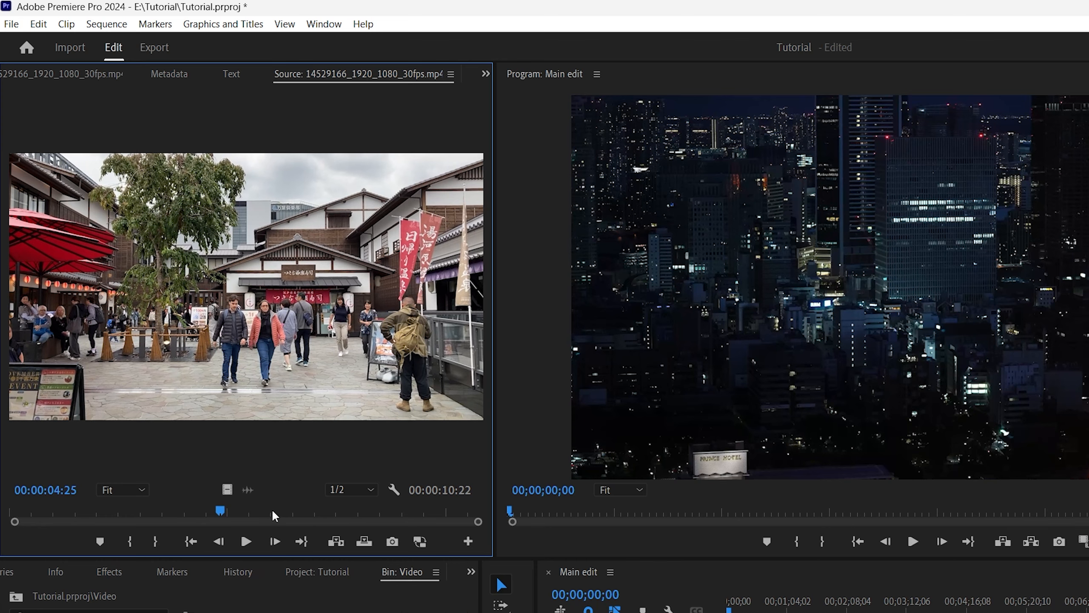
key("j")
key("j")
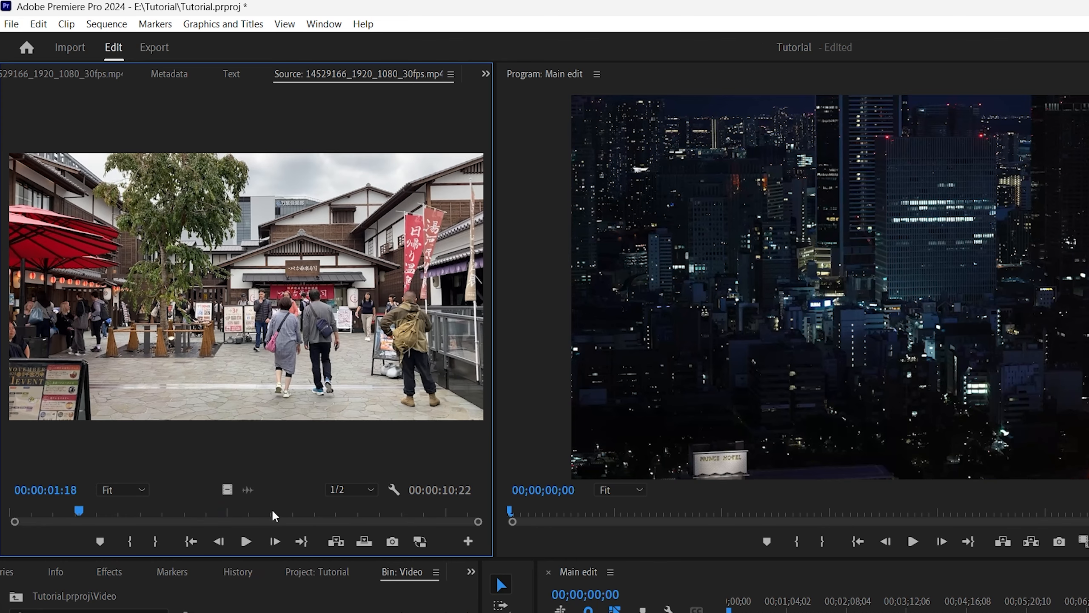
key("l")
key("l")
key("l")
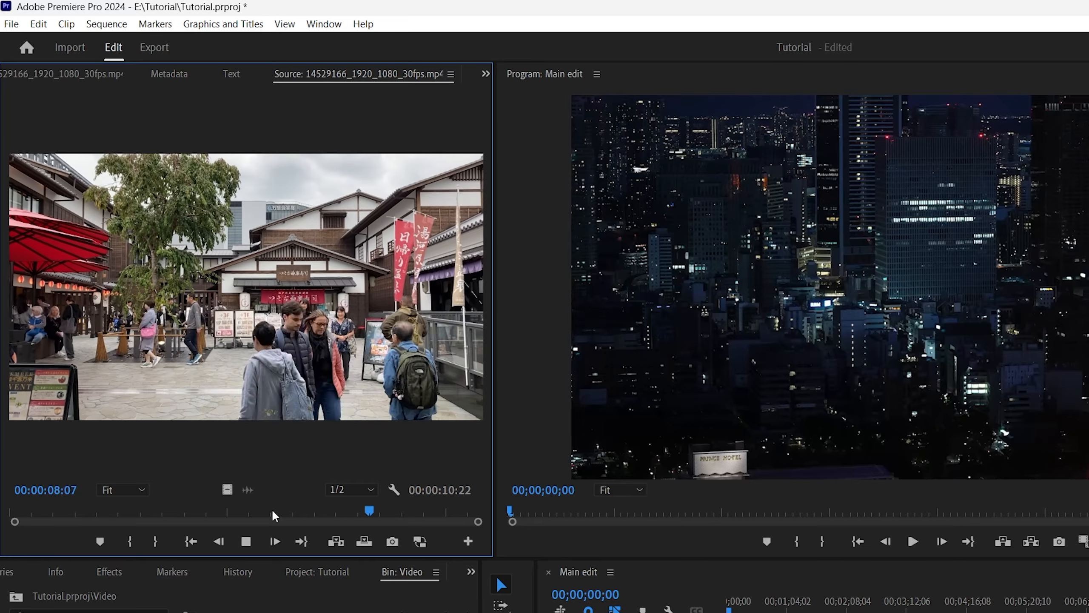
key("k")
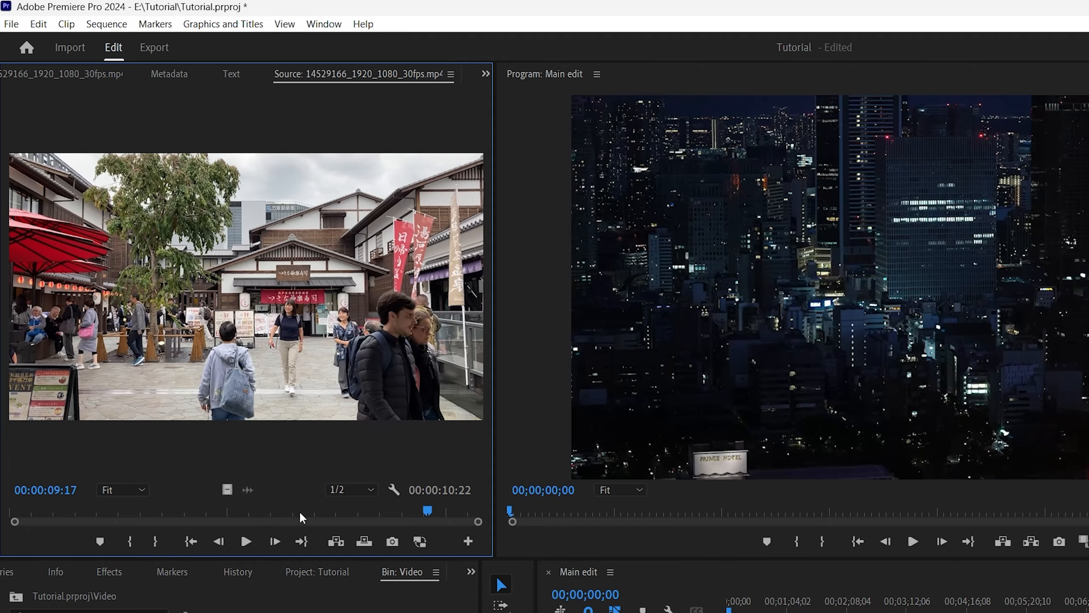
Mark an In point at 00:00:04:00 and an Out point at 00:00:08:29 on the source clip.
left_click_drag(303, 517, 192, 518)
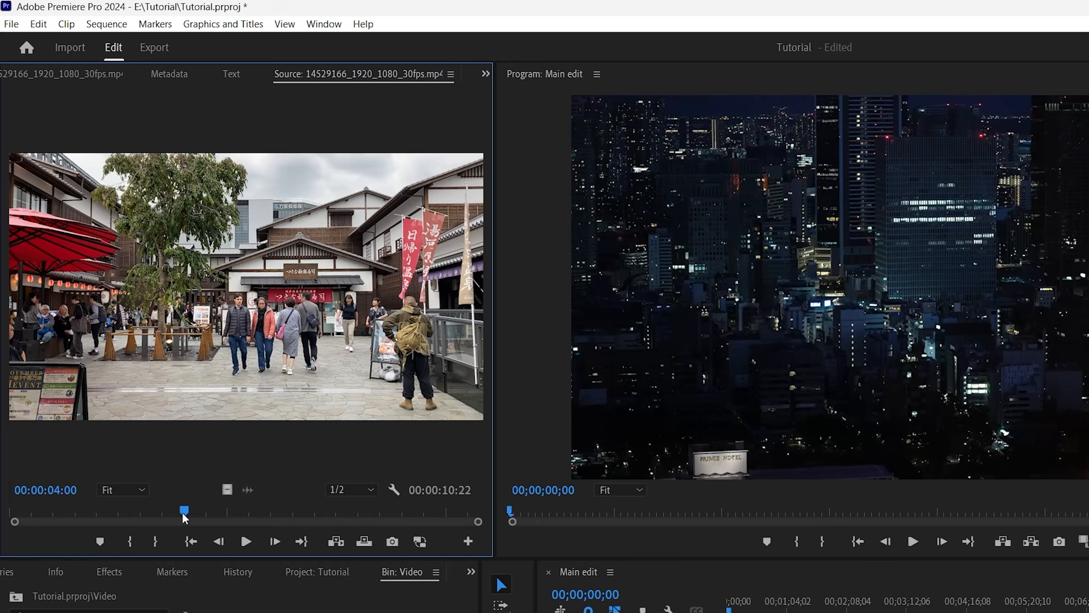
key("i")
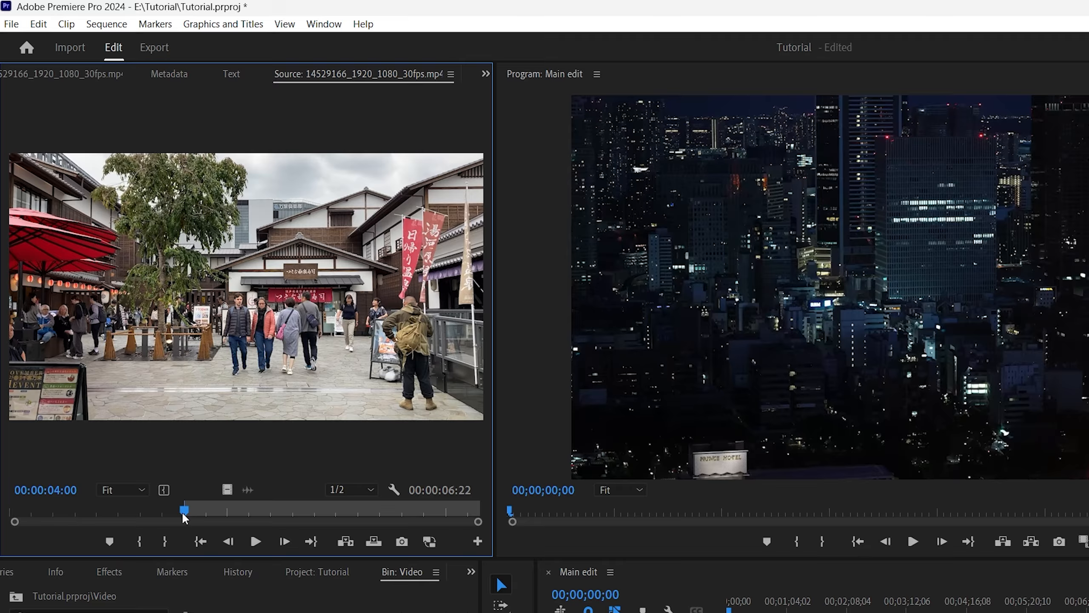
left_click_drag(184, 519, 403, 523)
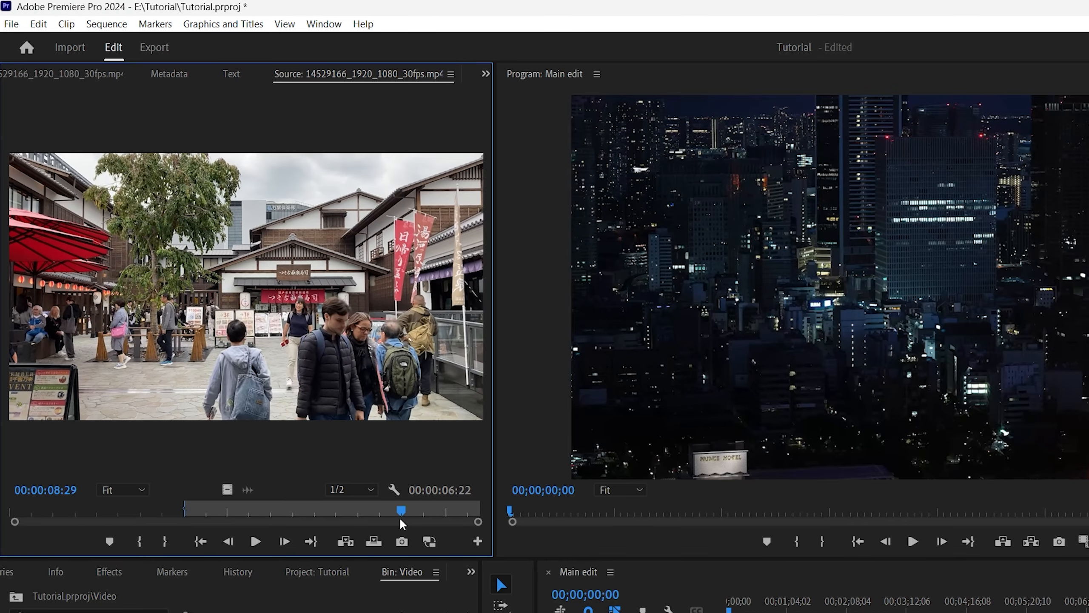
key("o")
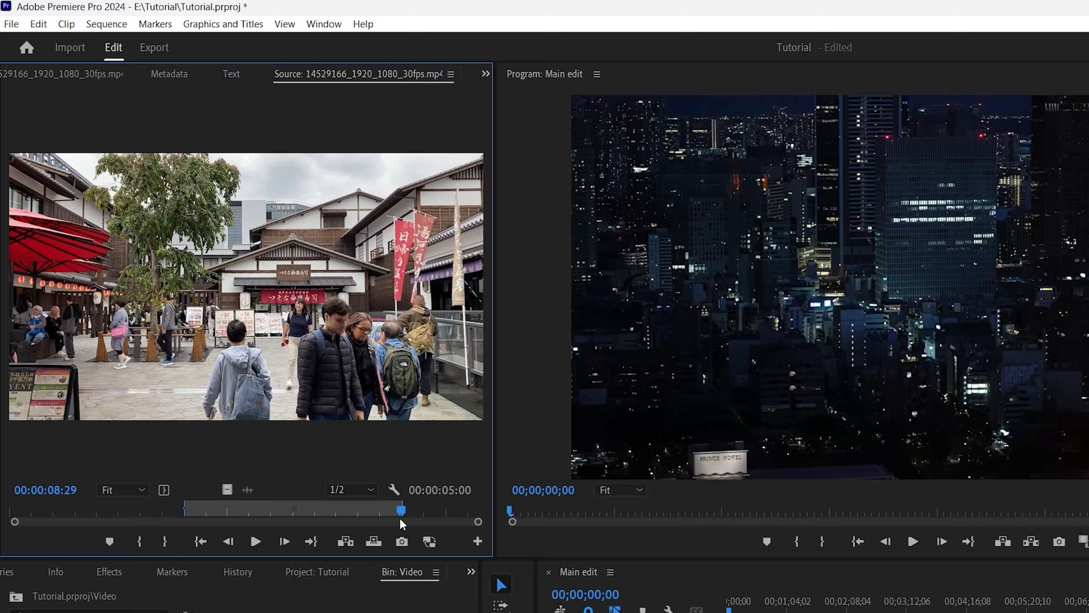
Add the marked source section to V1 after the existing clip, and insert it again at the start of the sequence.
left_click_drag(272, 297, 397, 469)
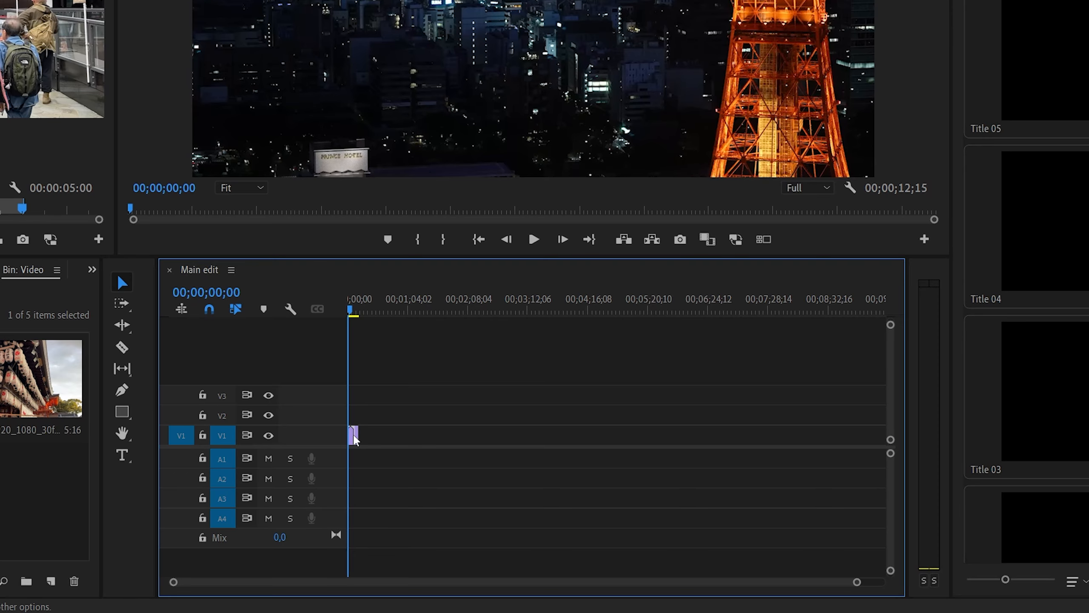
key("comma")
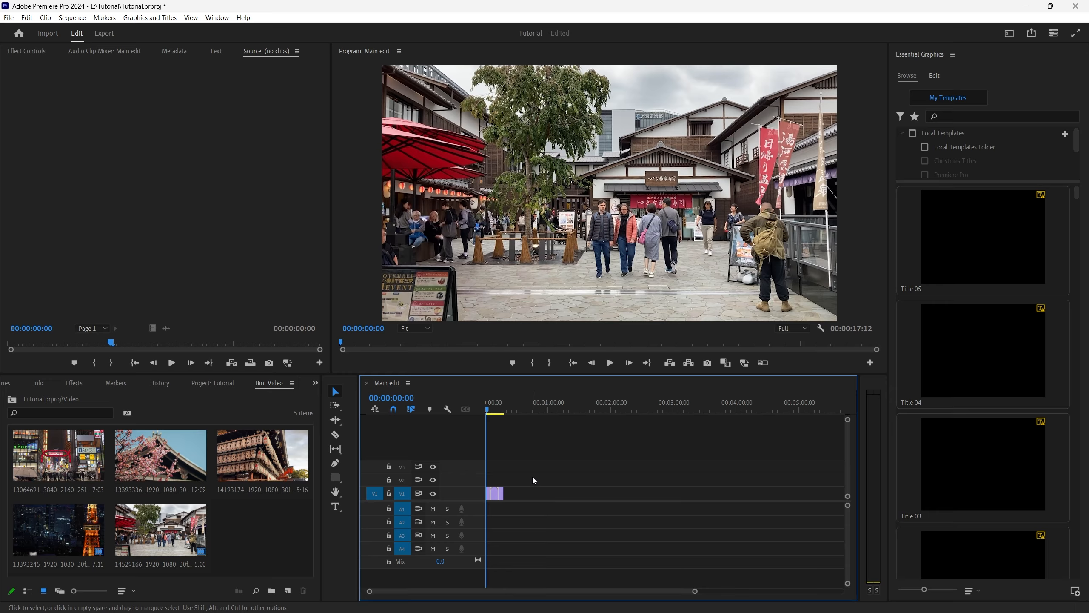
Clear all clips from the timeline and place 13064691_3840_2160_25fps.mp4 at the start of V1, keeping the existing sequence settings.
left_click_drag(533, 477, 497, 510)
key("Delete")
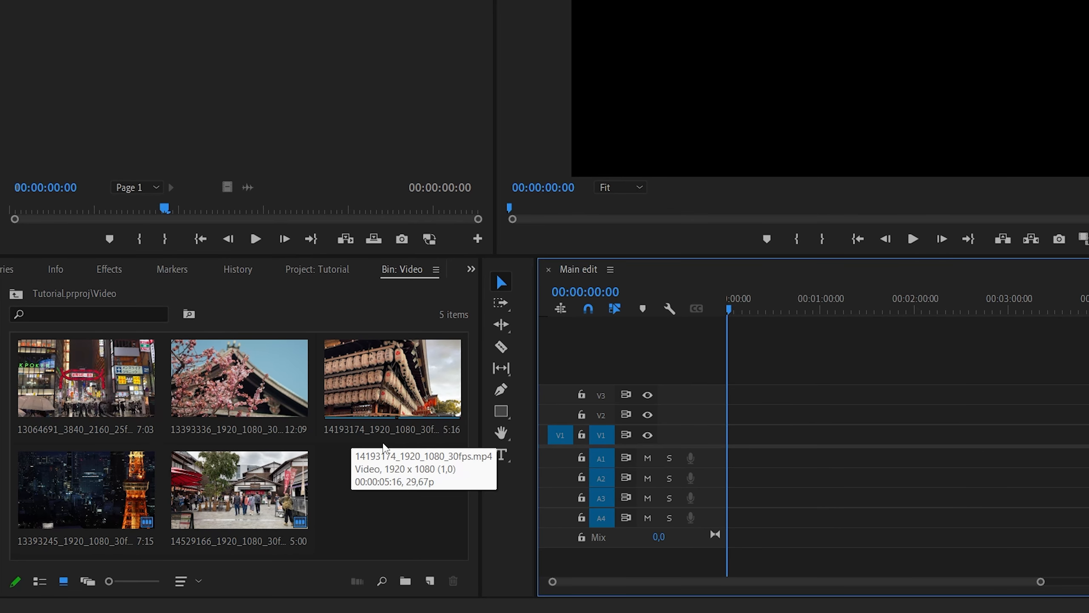
left_click(68, 377)
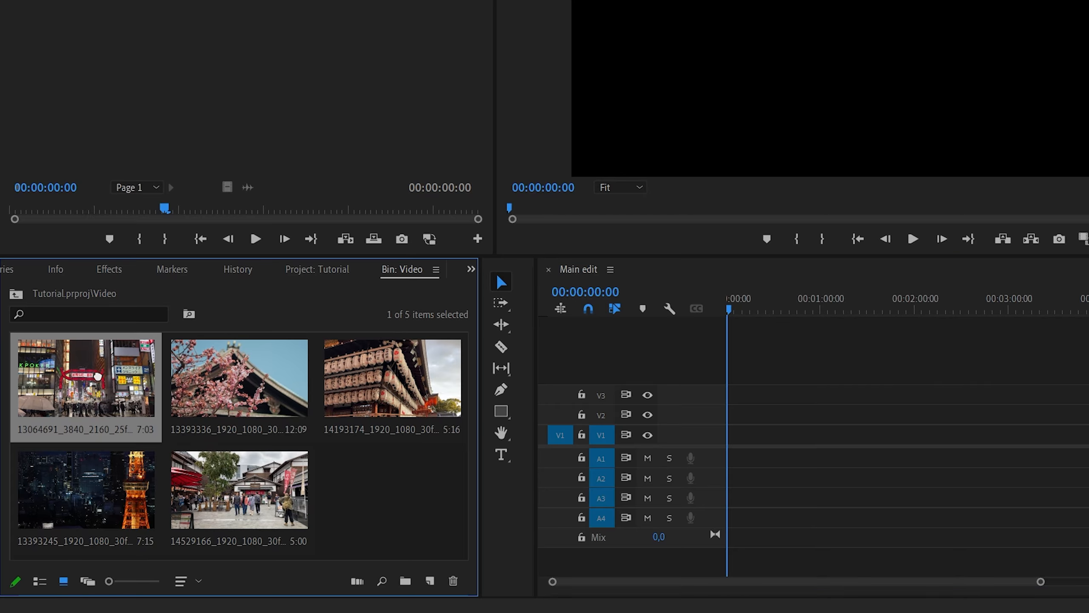
left_click_drag(68, 377, 739, 436)
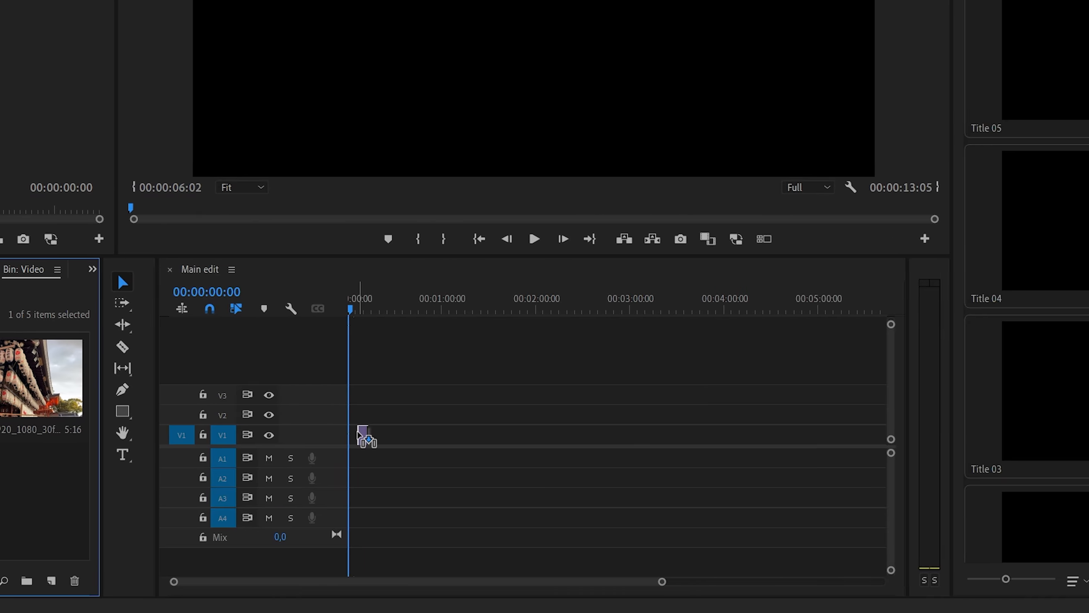
left_click_drag(359, 433, 358, 431)
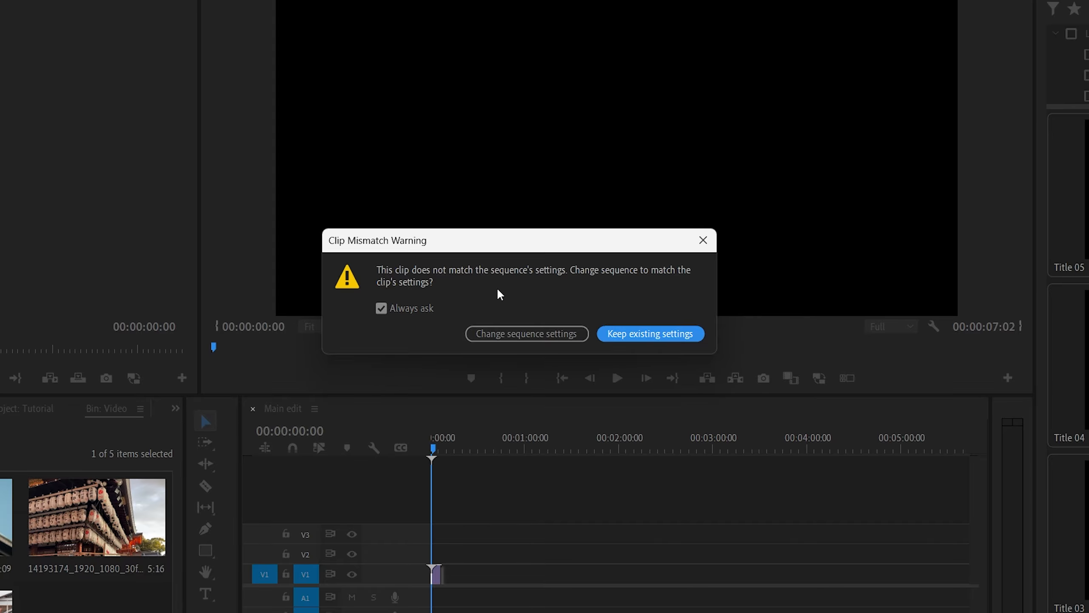
left_click(638, 335)
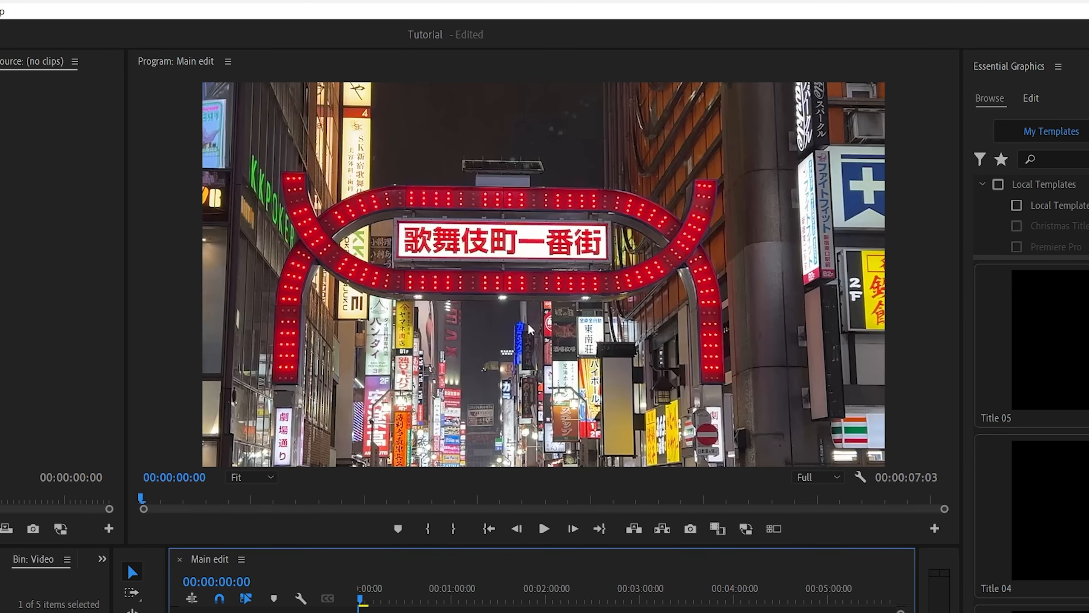
Set the Motion Scale of the 13064691_3840_2160_25fps.mp4 timeline clip to 50.
left_click(510, 290)
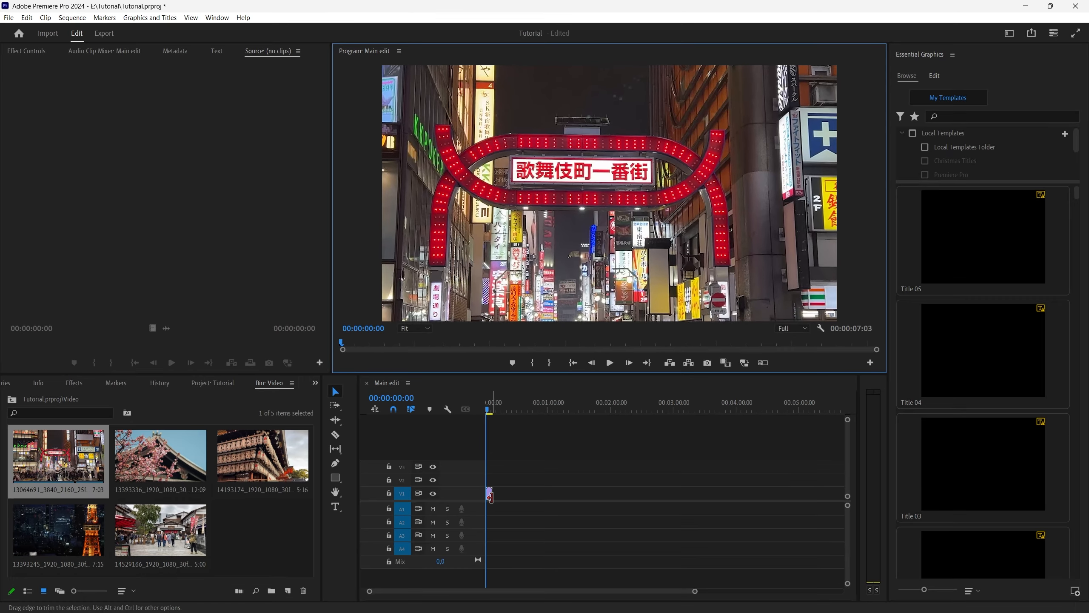
left_click(489, 496)
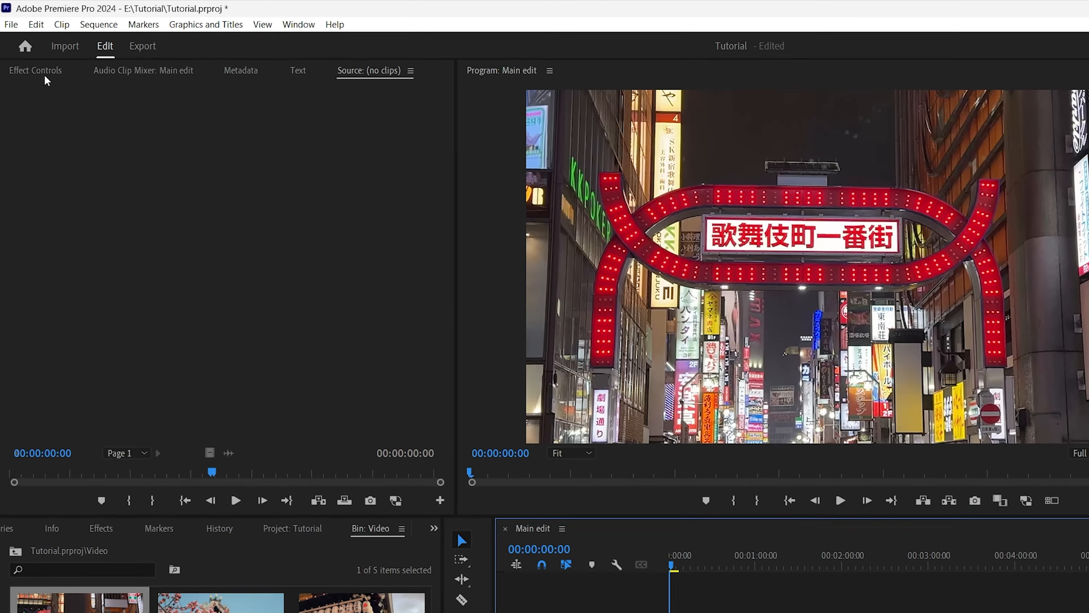
left_click(37, 64)
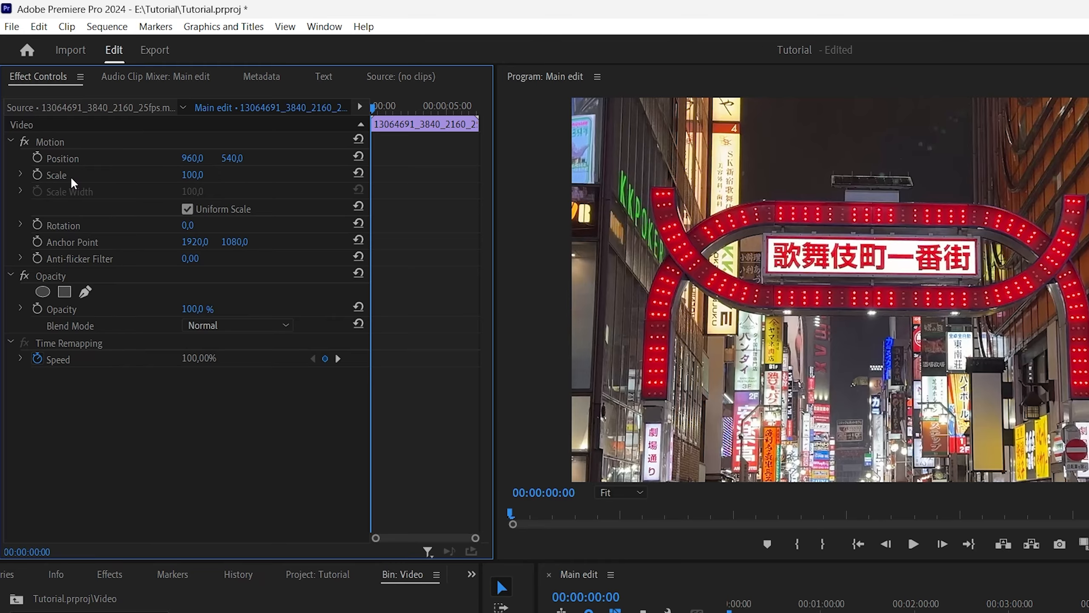
left_click(205, 172)
left_click(215, 173)
key("Return")
left_click(204, 172)
type("50")
key("Return")
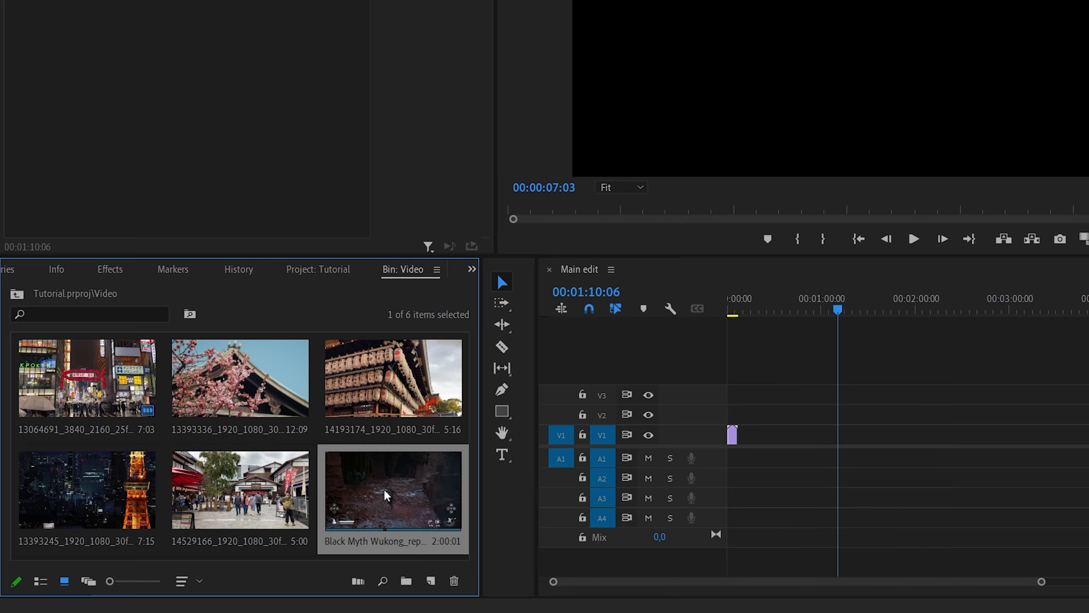
Place Black Myth Wukong_replay_2024.09.01-15.50.mp4 on V1 and A1 directly after the first clip.
left_click_drag(384, 496, 739, 466)
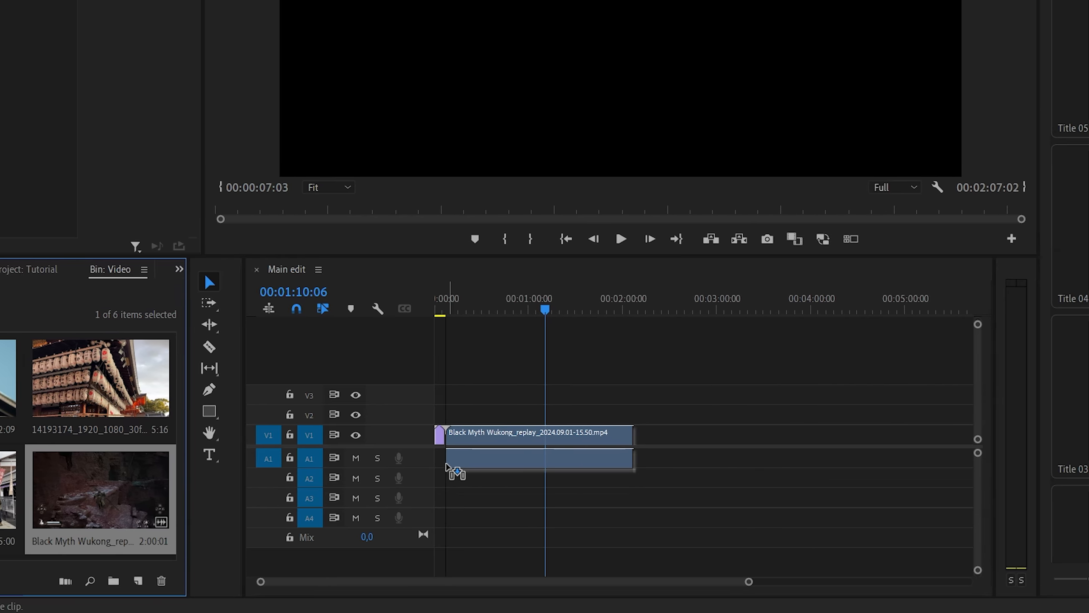
left_click_drag(446, 465, 444, 464)
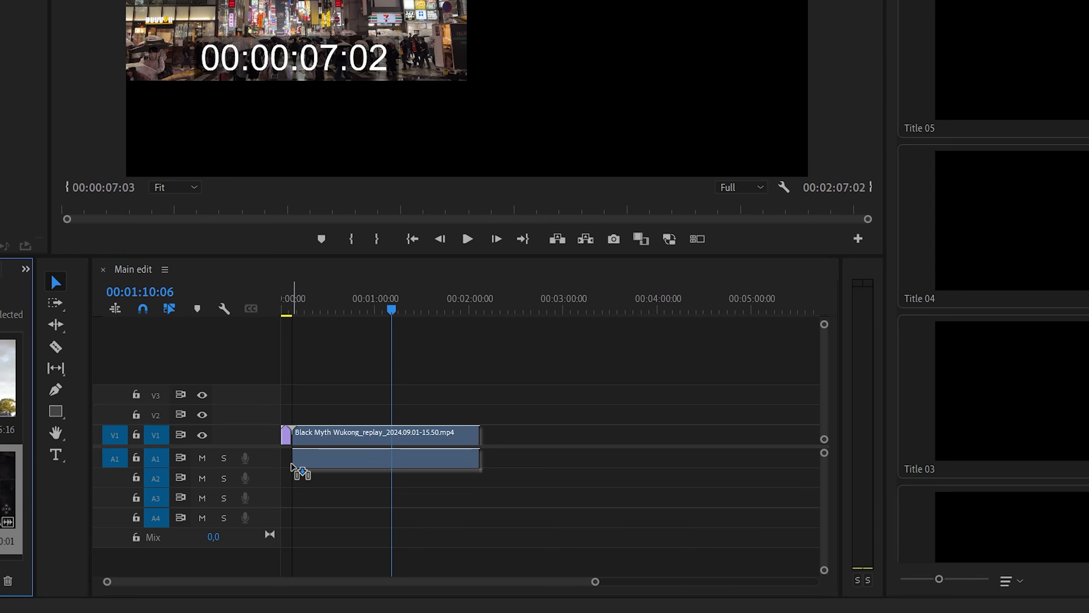
left_click_drag(292, 466, 291, 465)
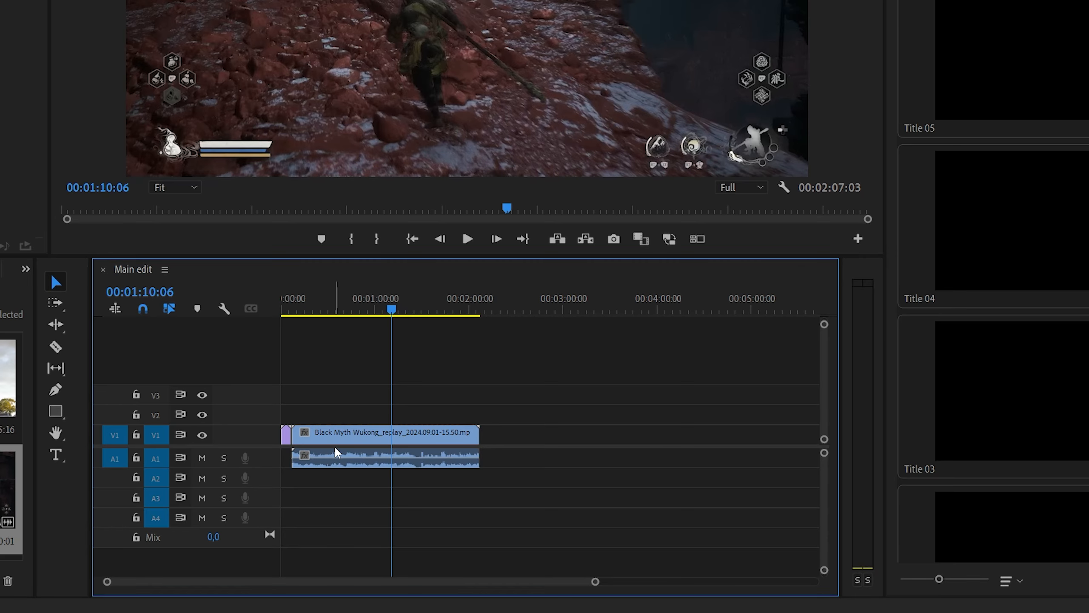
Undo the last clip placement and insert Black Myth Wukong_replay_2024.09.01-15.50.mp4 at the playhead at 00:01:10:06.
key("ctrl+z")
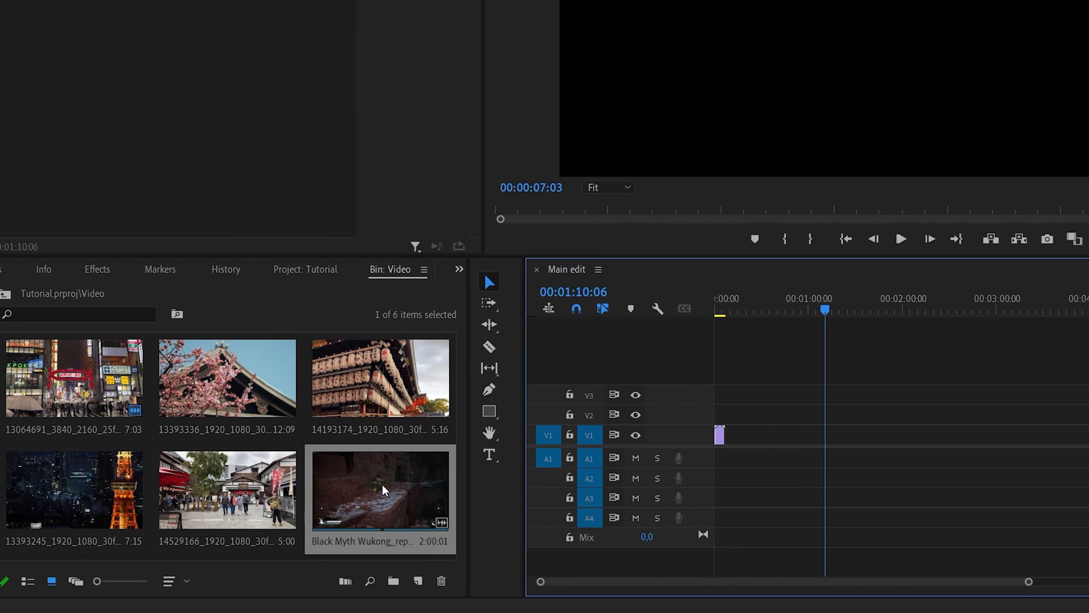
right_click(394, 483)
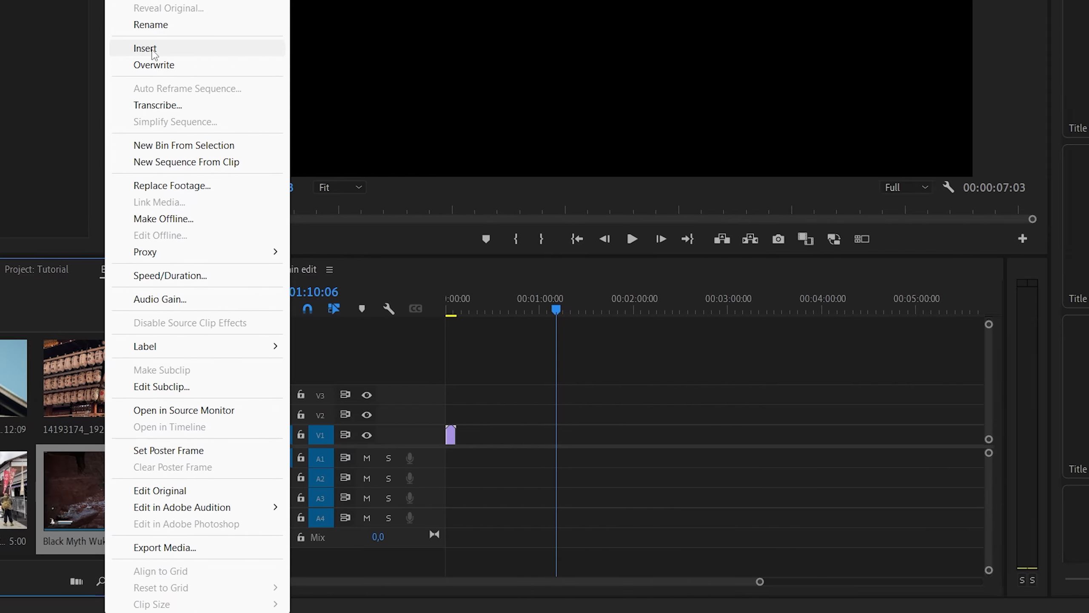
left_click(431, 49)
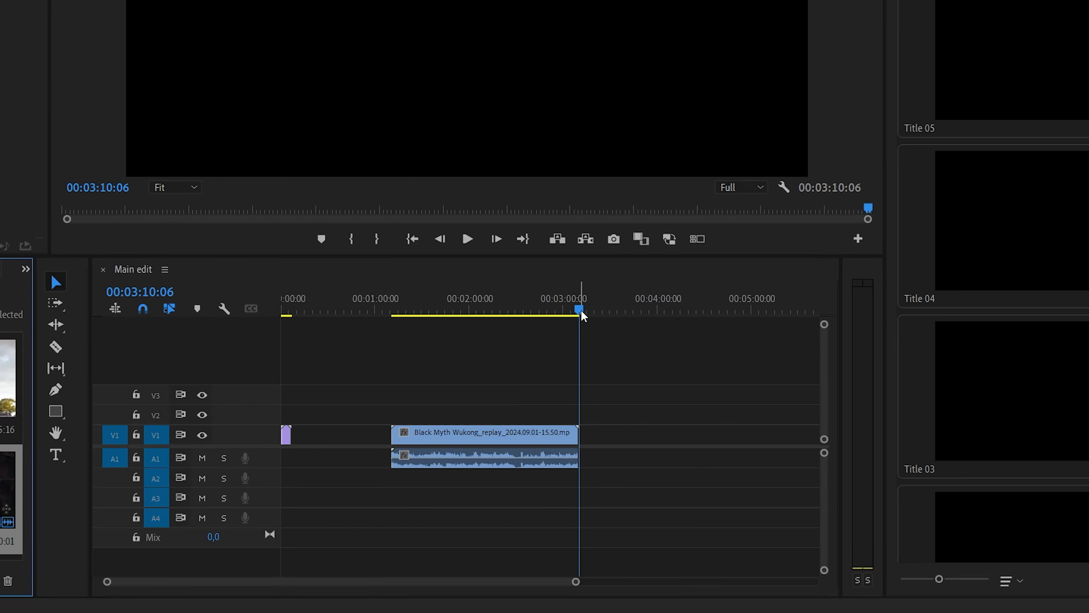
Move the playhead to the sequence start and try an Overwrite edit there with the Black Myth Wukong clip from the bin.
left_click_drag(581, 308, 276, 351)
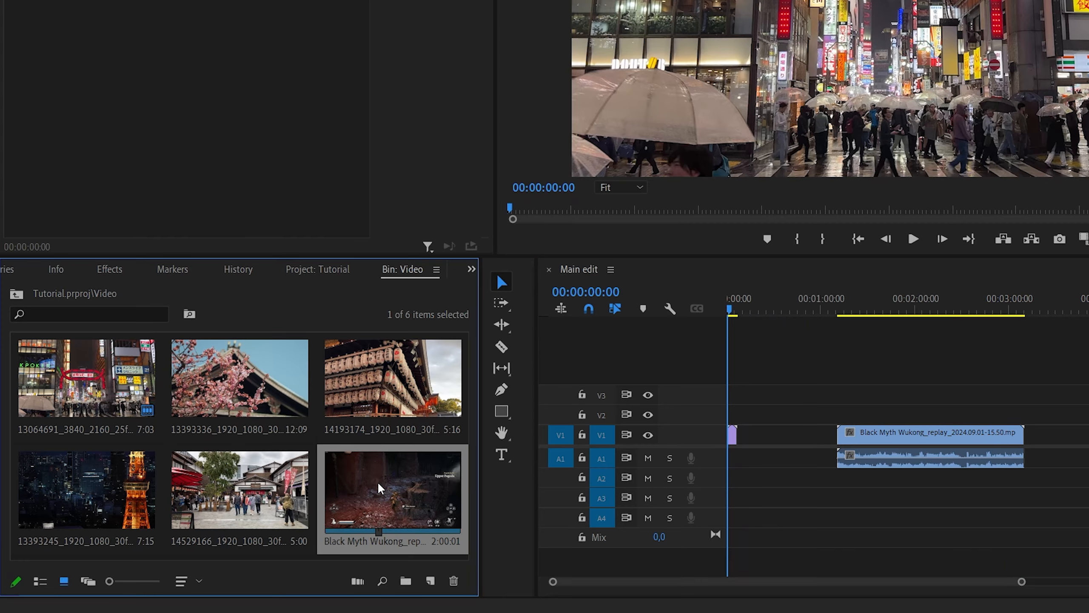
right_click(377, 481)
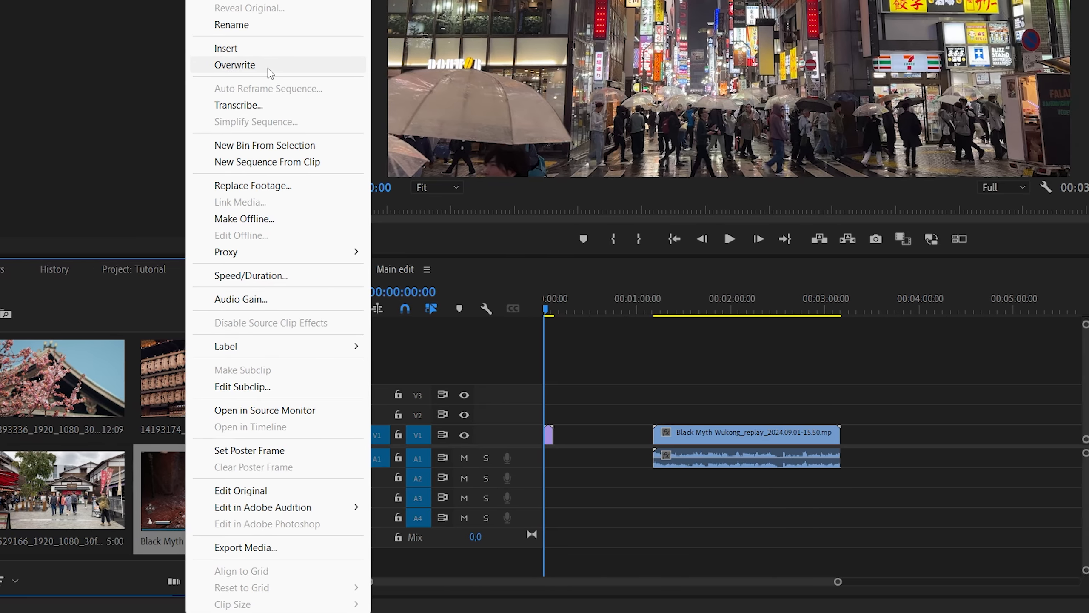
left_click(453, 67)
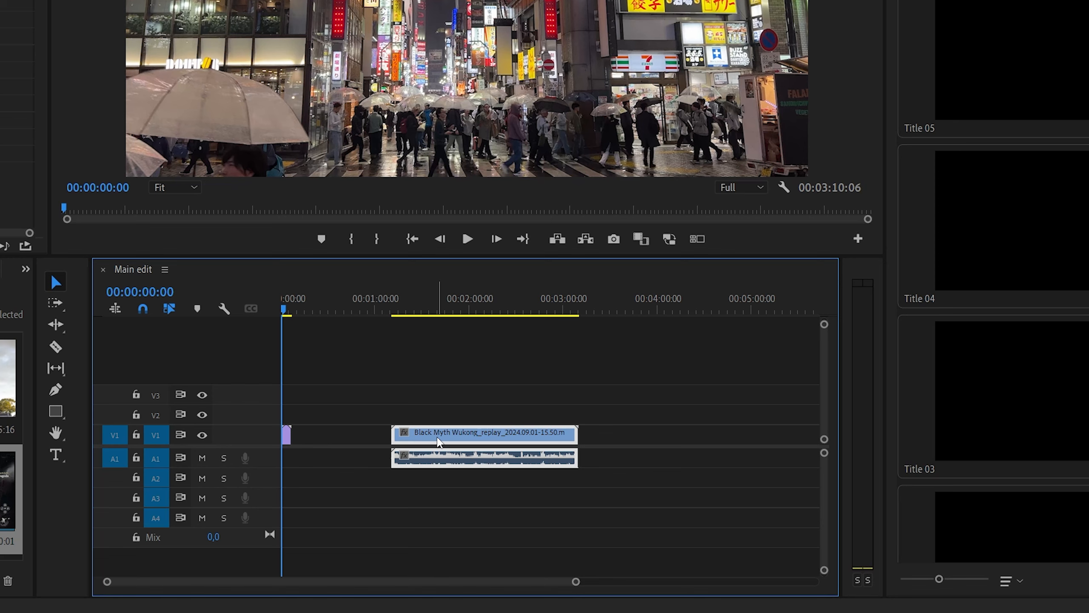
Unlink the video and audio of the Black Myth Wukong timeline clip and select each part separately.
left_click(425, 402)
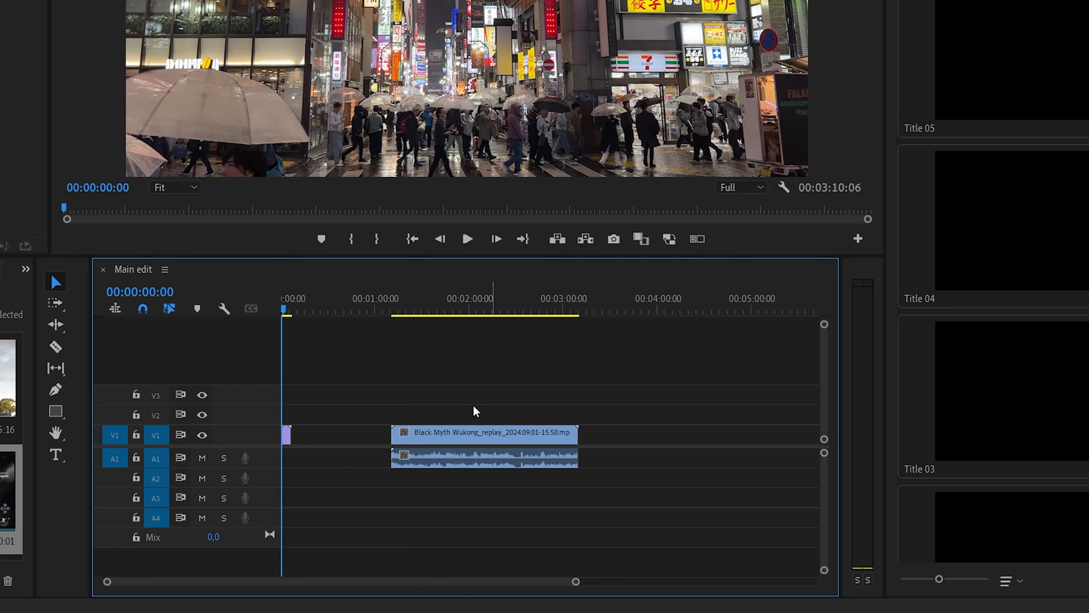
left_click(449, 438)
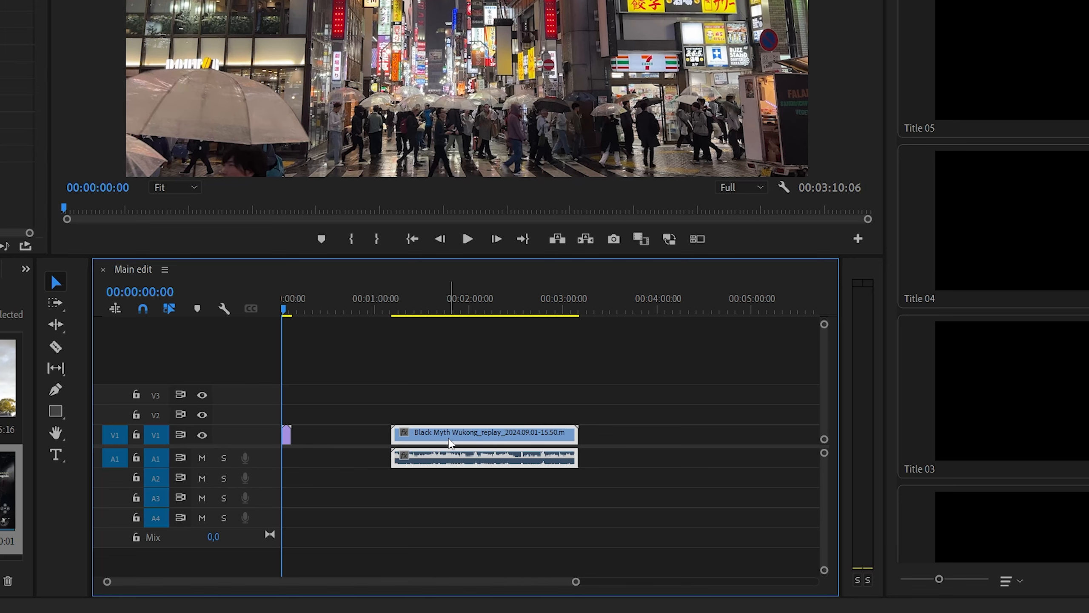
right_click(450, 440)
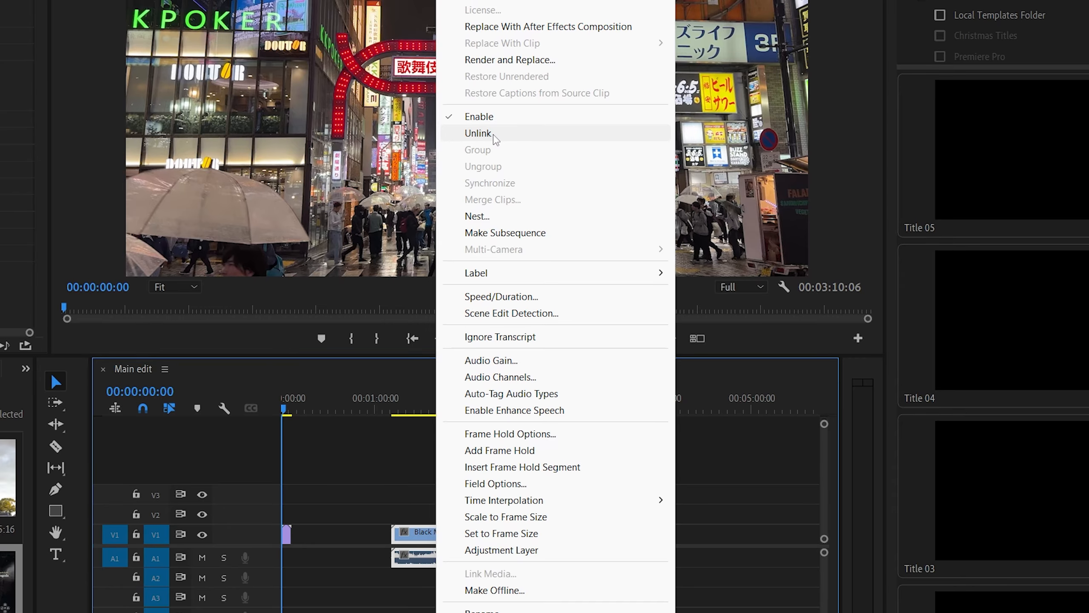
left_click(493, 112)
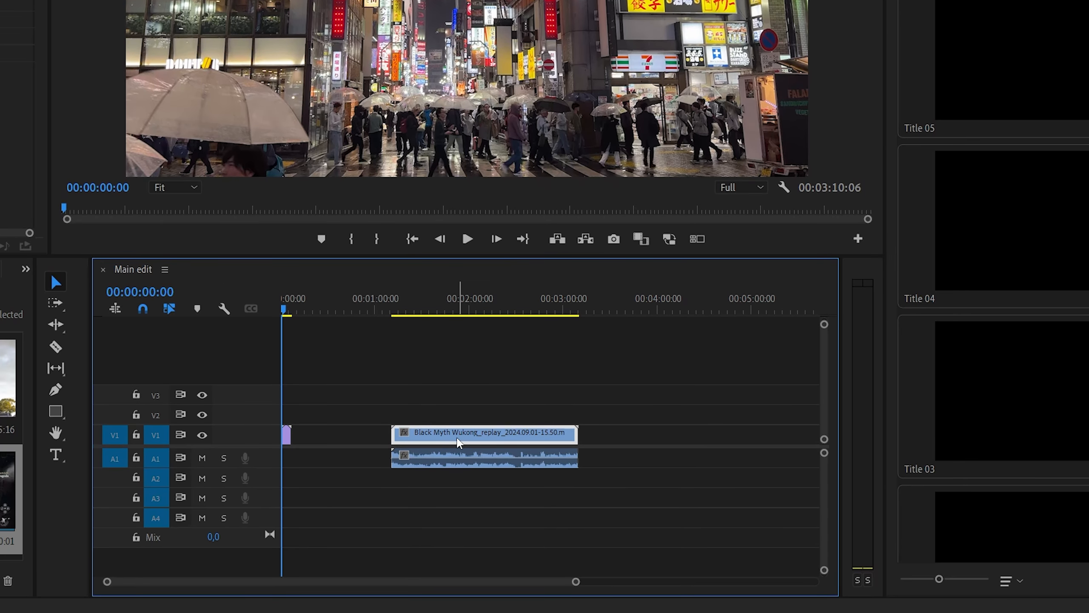
mouse_move(450, 439)
left_mouse_down()
mouse_move(518, 443)
mouse_move(449, 439)
left_mouse_up()
left_click(448, 395)
left_click(438, 464)
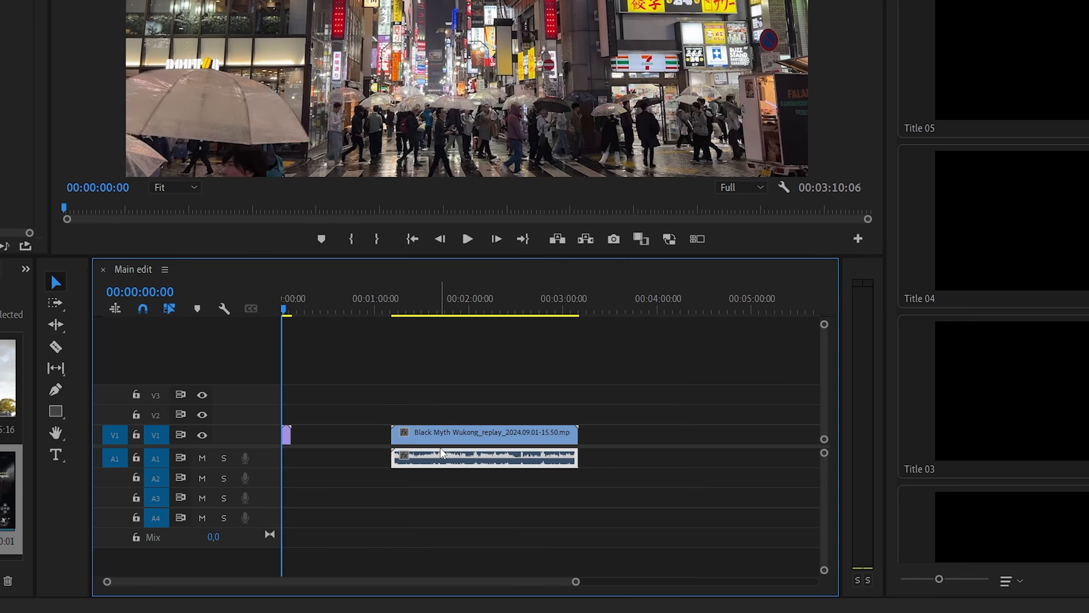
left_click(443, 391)
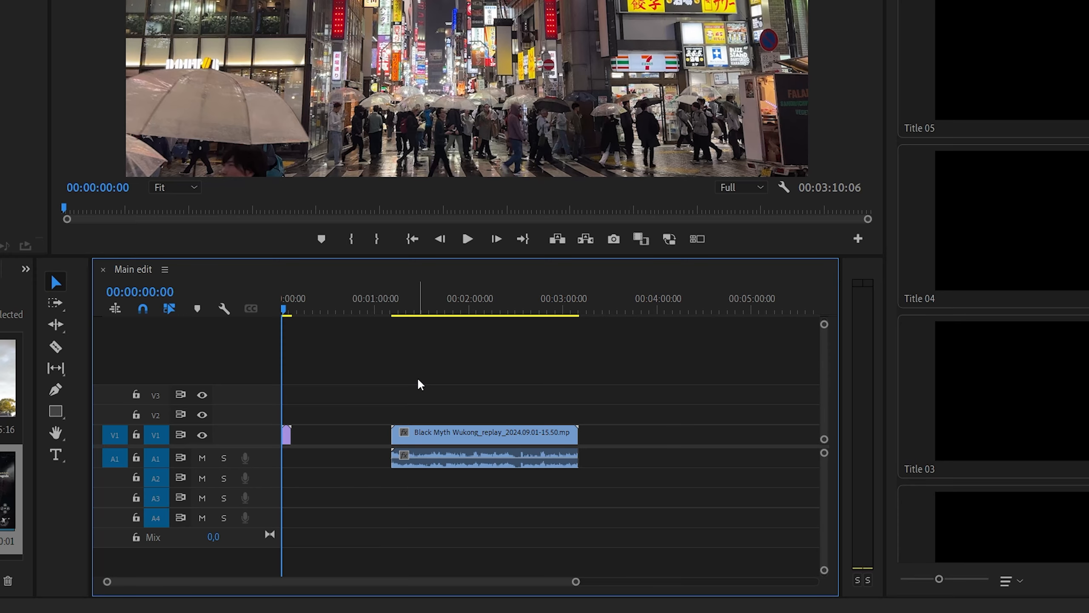
Delete both the video and audio parts of the Black Myth Wukong clip from the timeline.
left_click_drag(419, 381, 453, 463)
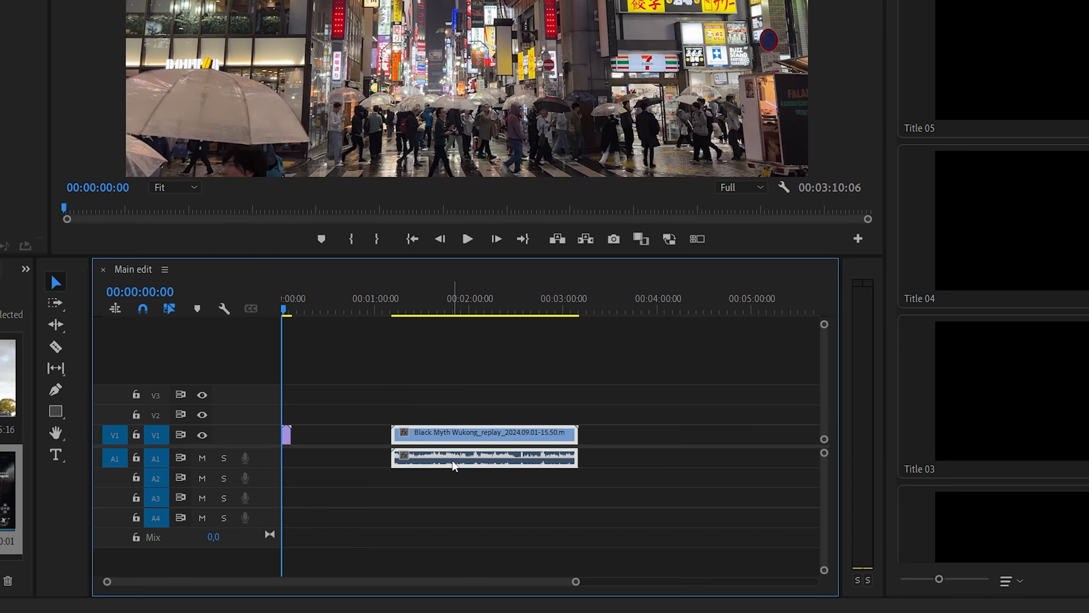
key("Delete")
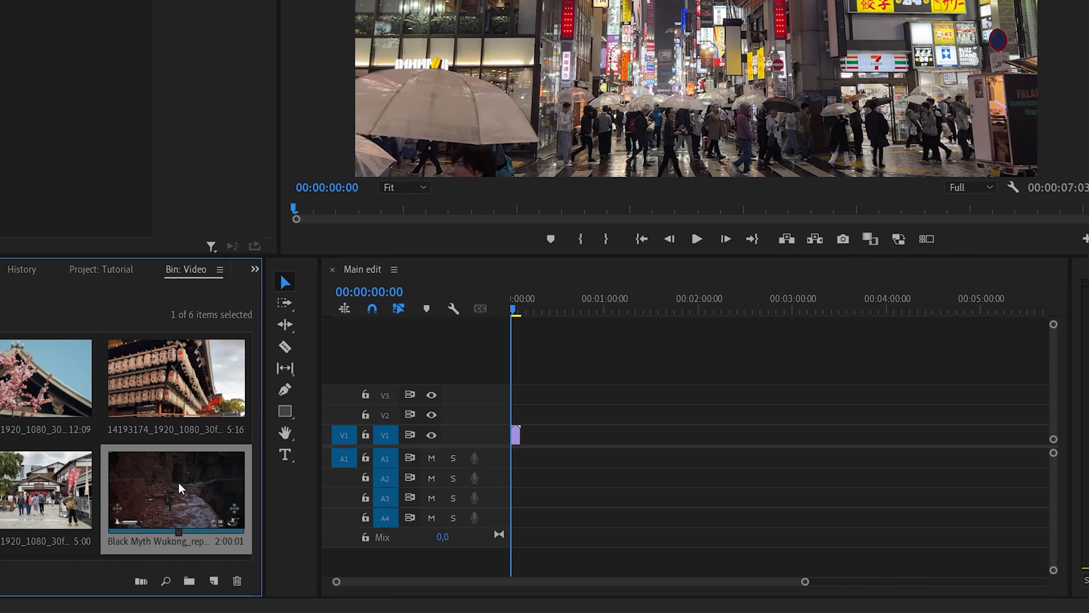
key("Delete")
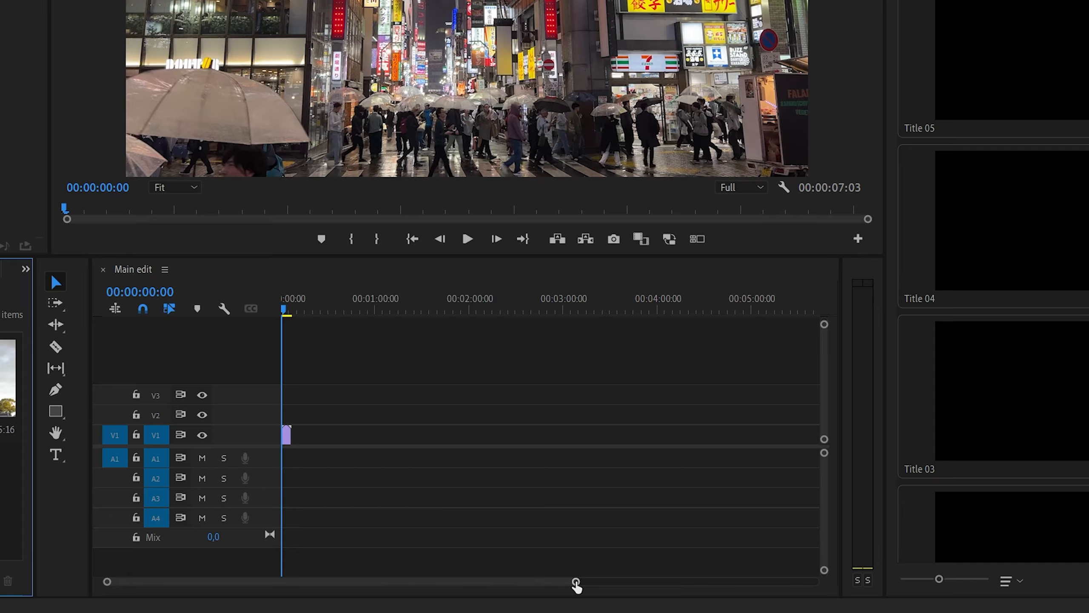
Trim about 2 seconds off the start of the 13064691_3840_2160_25fps.mp4 clip on V1.
left_click_drag(576, 583, 402, 585)
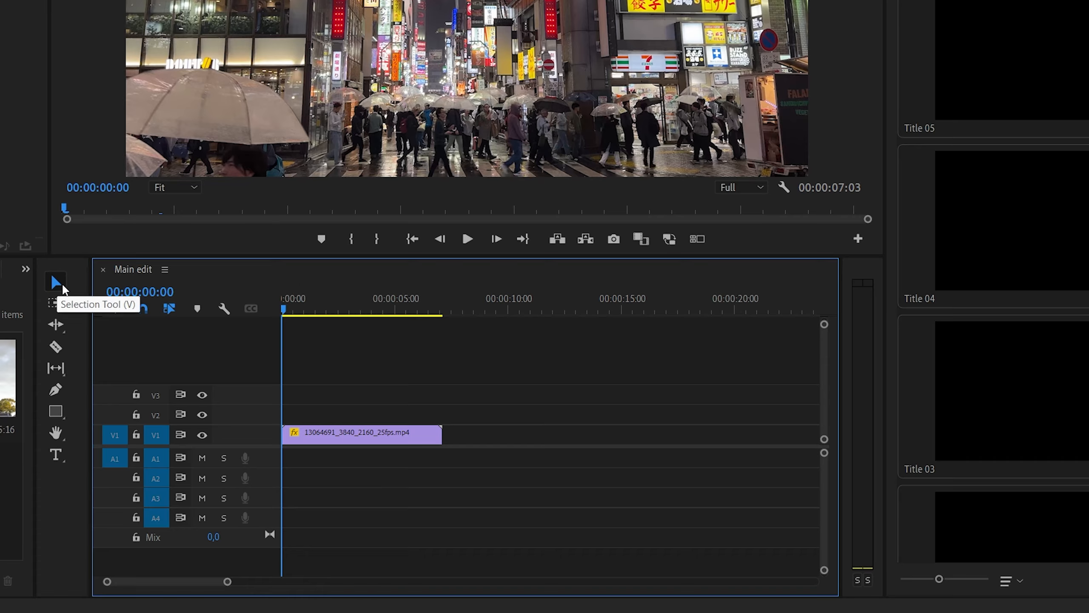
left_click(322, 435)
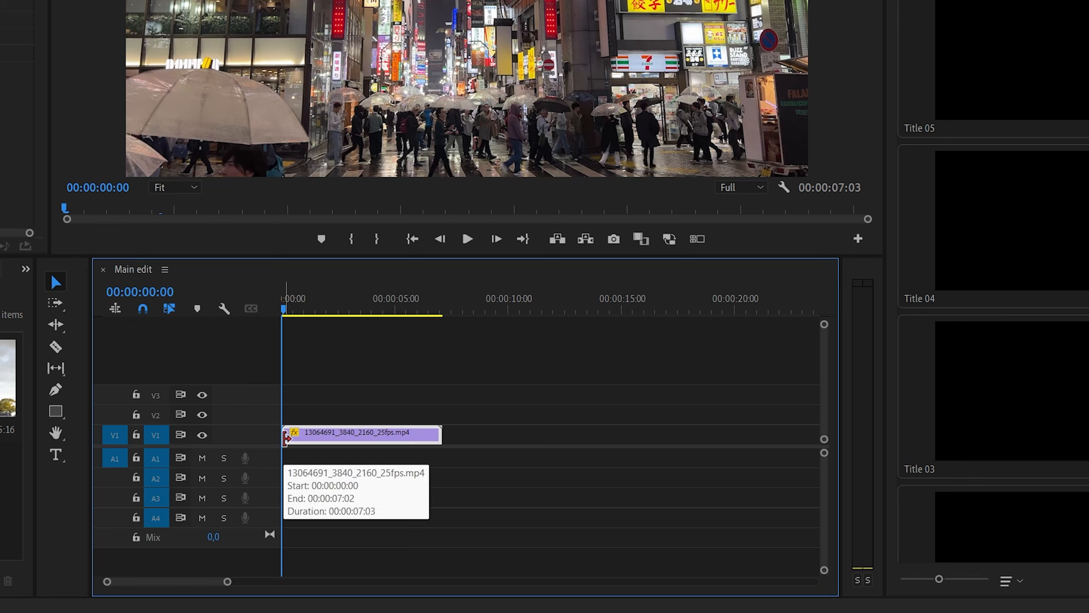
left_click_drag(285, 437, 332, 435)
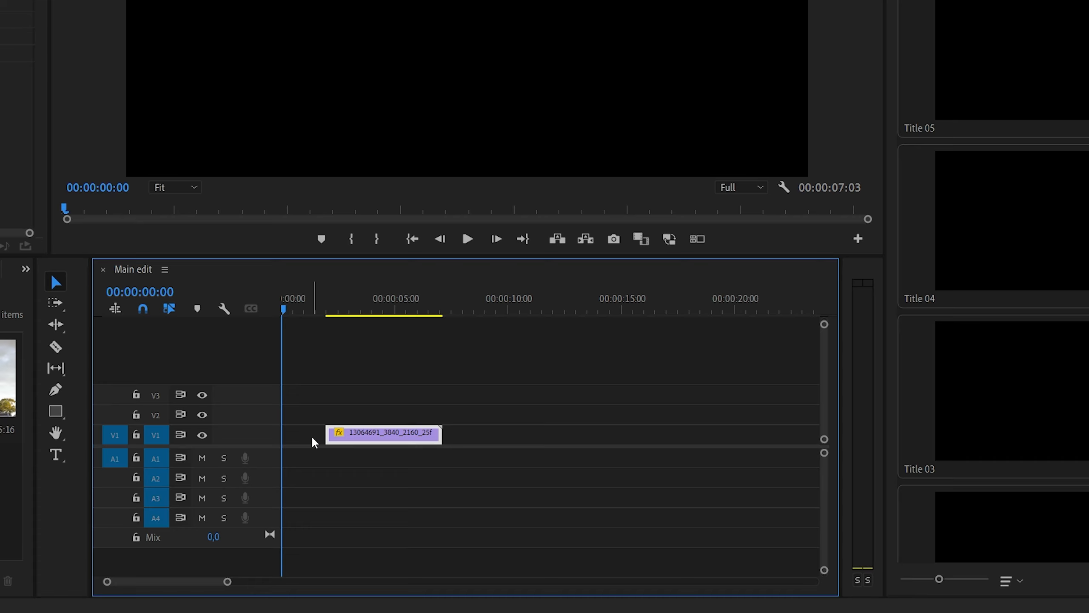
Ripple delete the empty gap before the clip on V1, undo it, and remove the gap again.
left_click(311, 435)
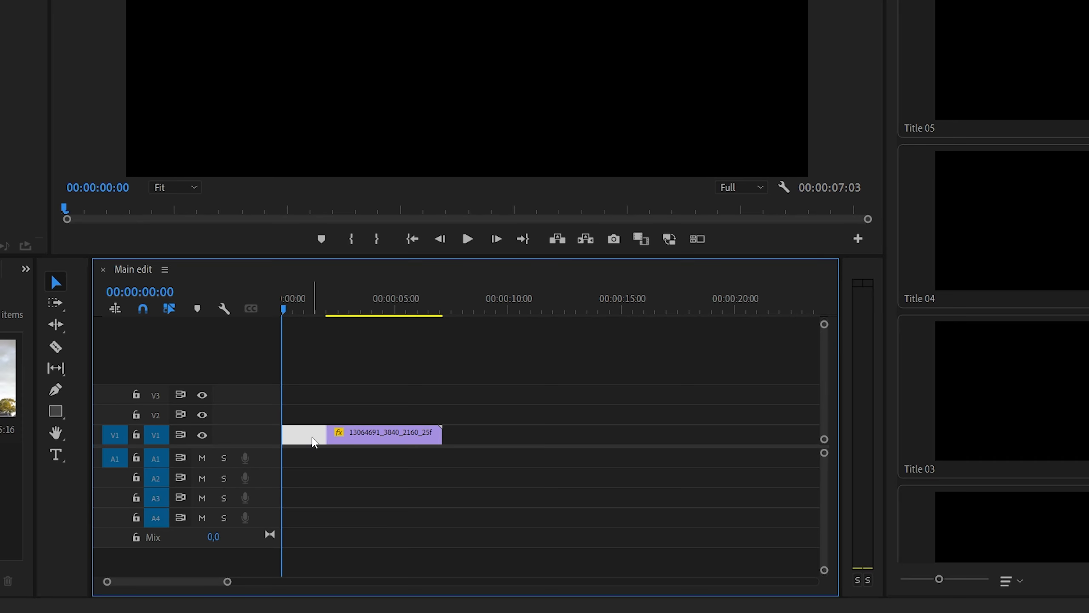
right_click(312, 441)
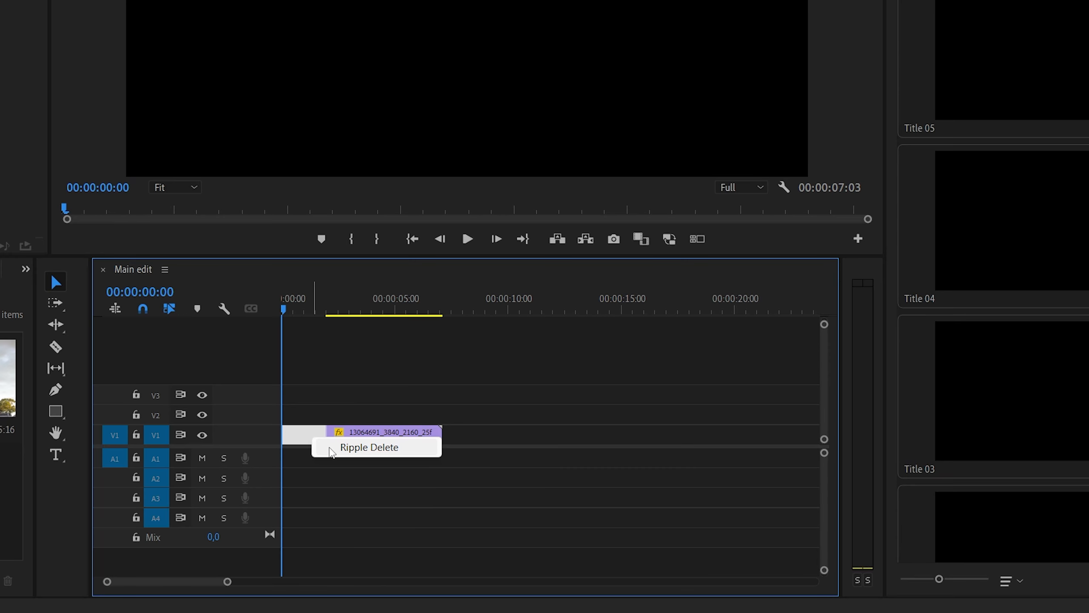
left_click(369, 447)
key("ctrl+z")
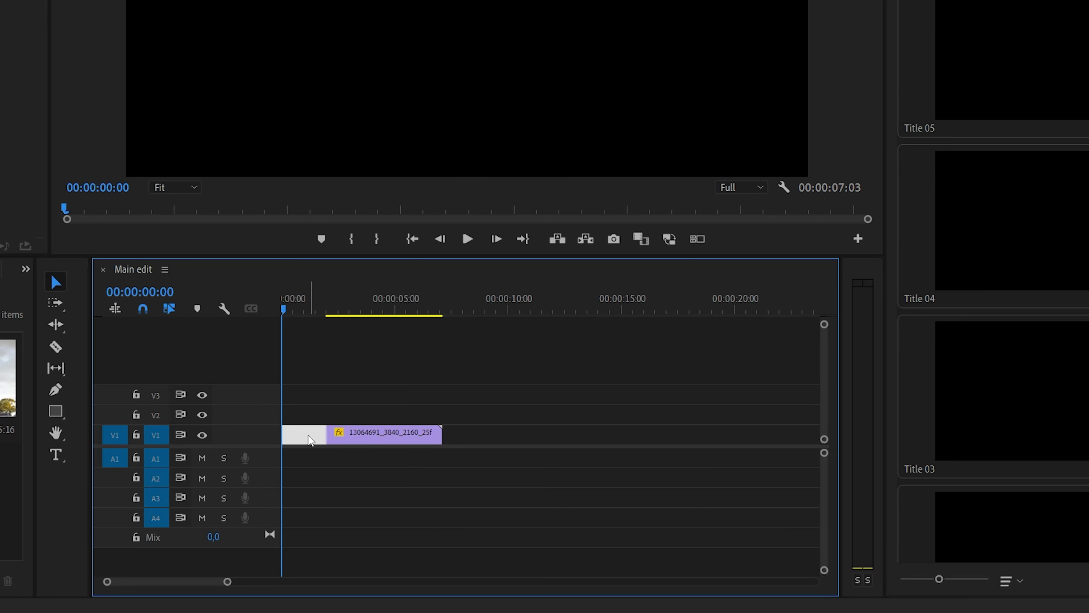
key("Delete")
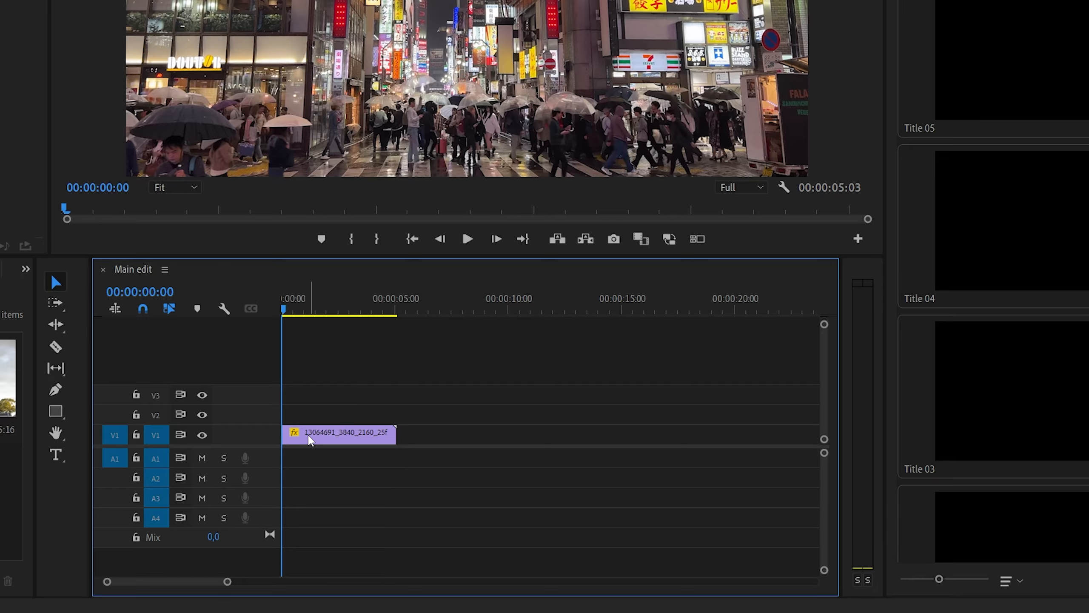
Split the 13064691_3840_2160_25fps.mp4 clip at 00:00:04:10 with the Razor tool and delete the piece after the cut.
left_click(359, 439)
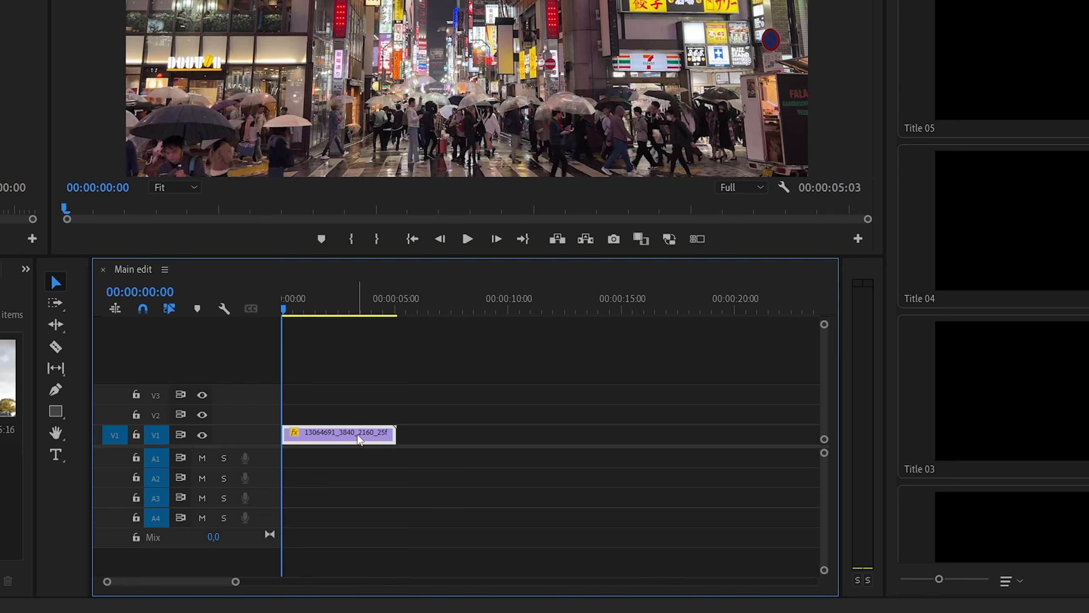
key("c")
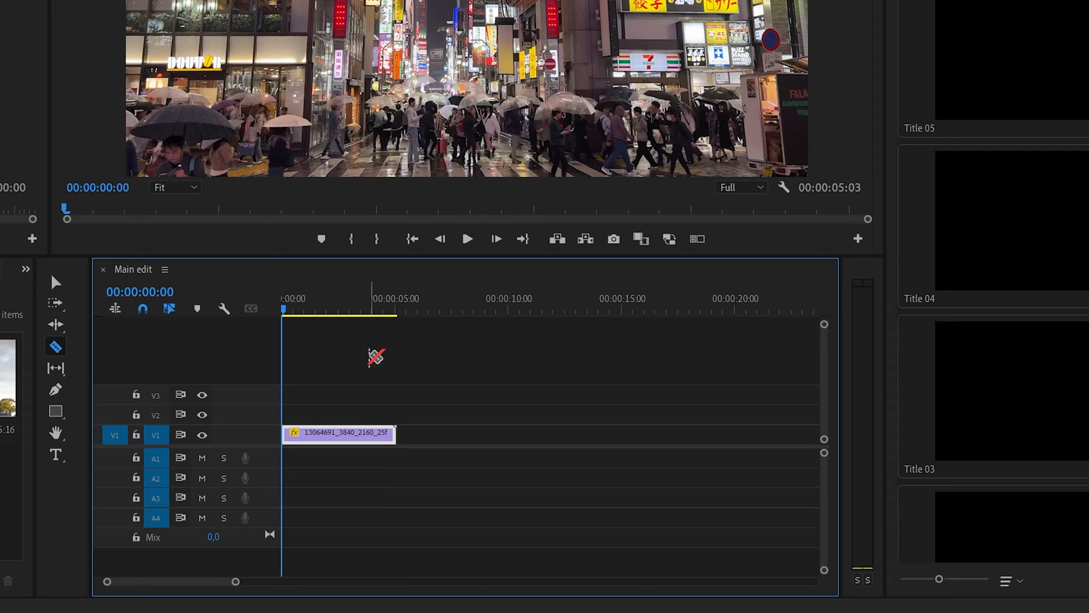
left_click_drag(359, 315, 384, 317)
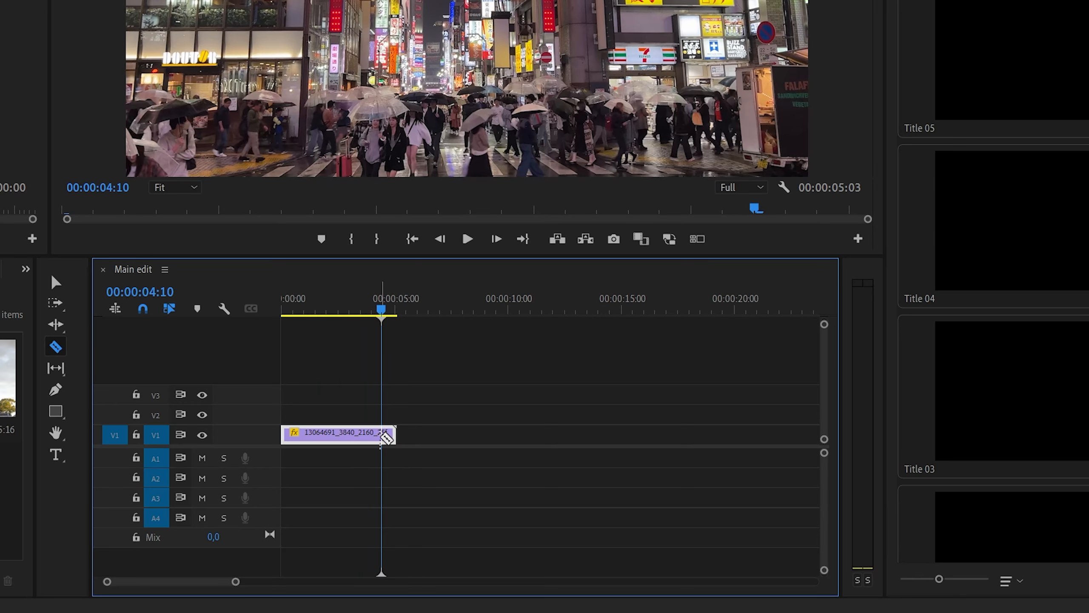
key("v")
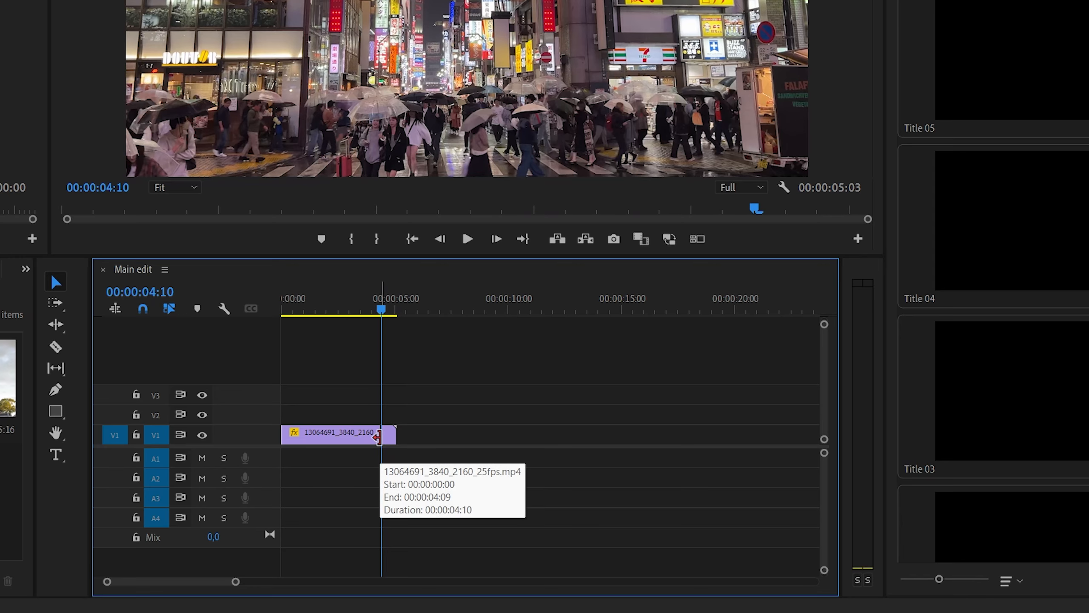
left_click(392, 431)
key("Delete")
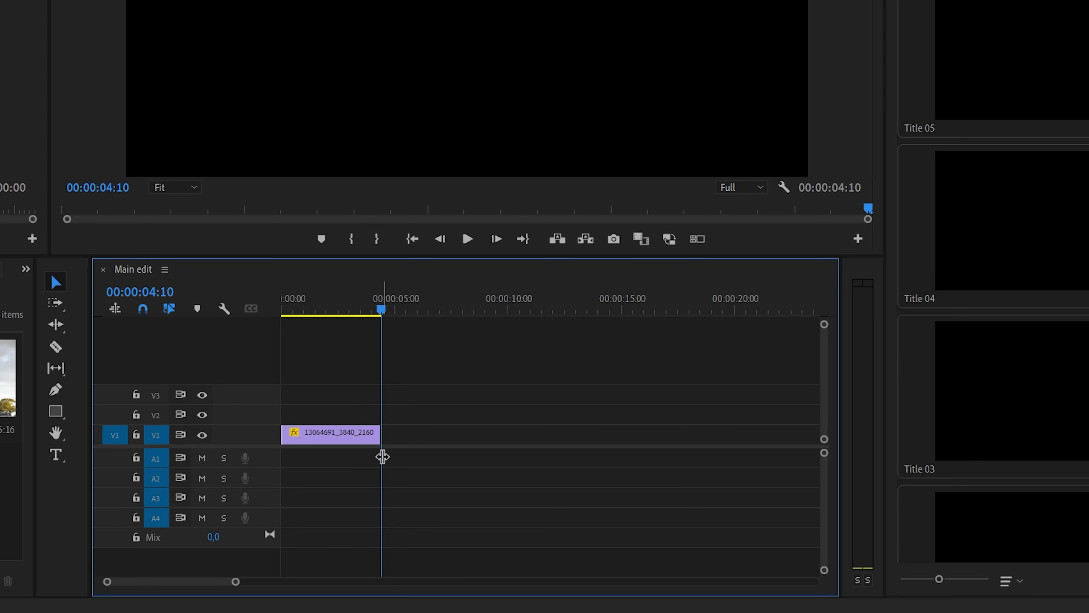
Undo the deletion of the end piece and rejoin the two clip parts with Join Through Edits.
key("ctrl+z")
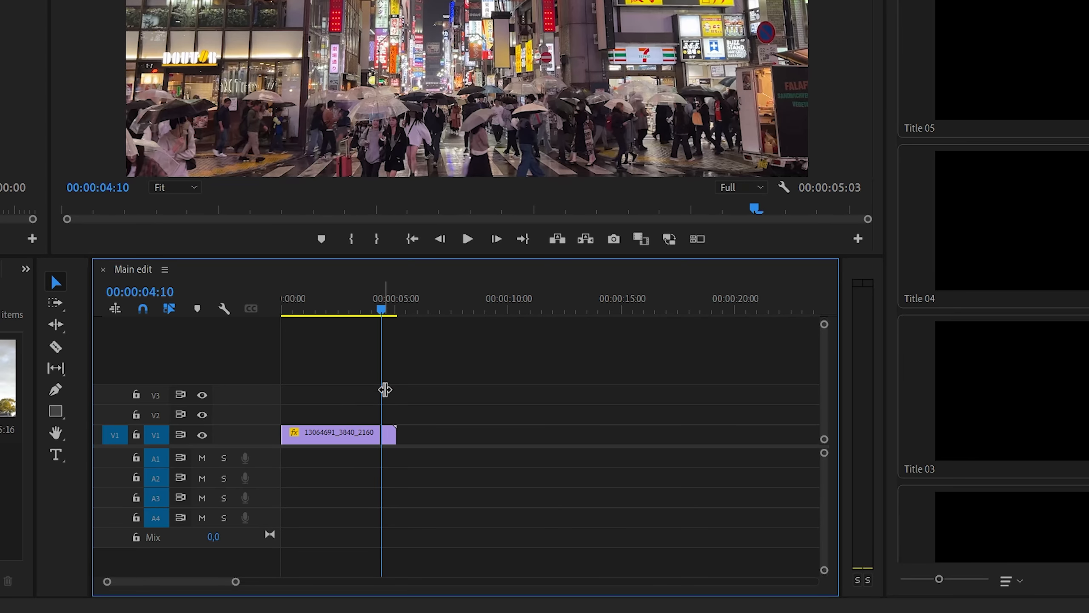
left_click_drag(381, 310, 374, 310)
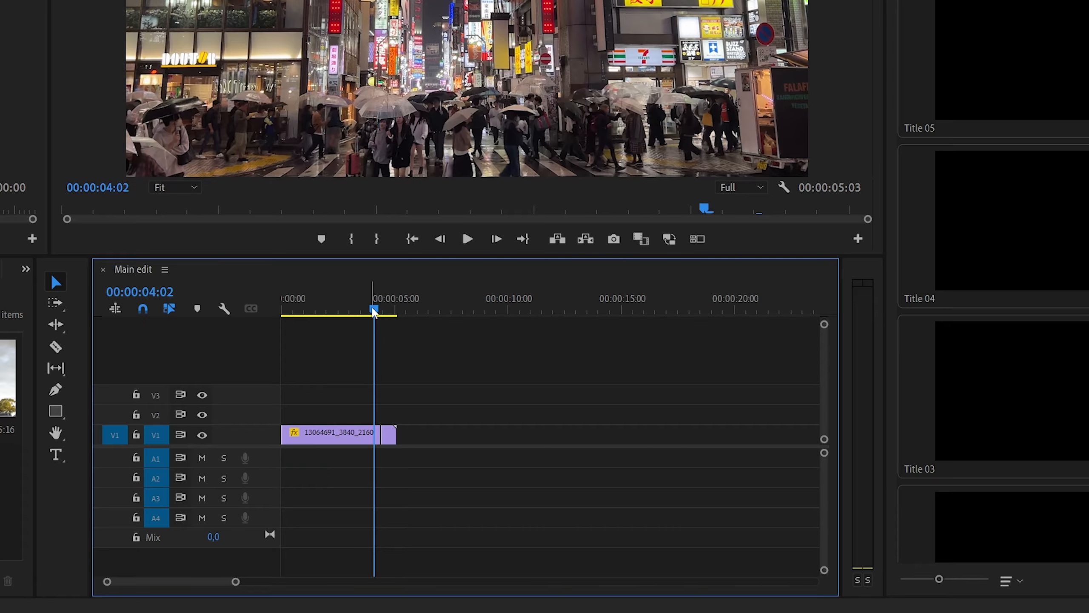
right_click(377, 437)
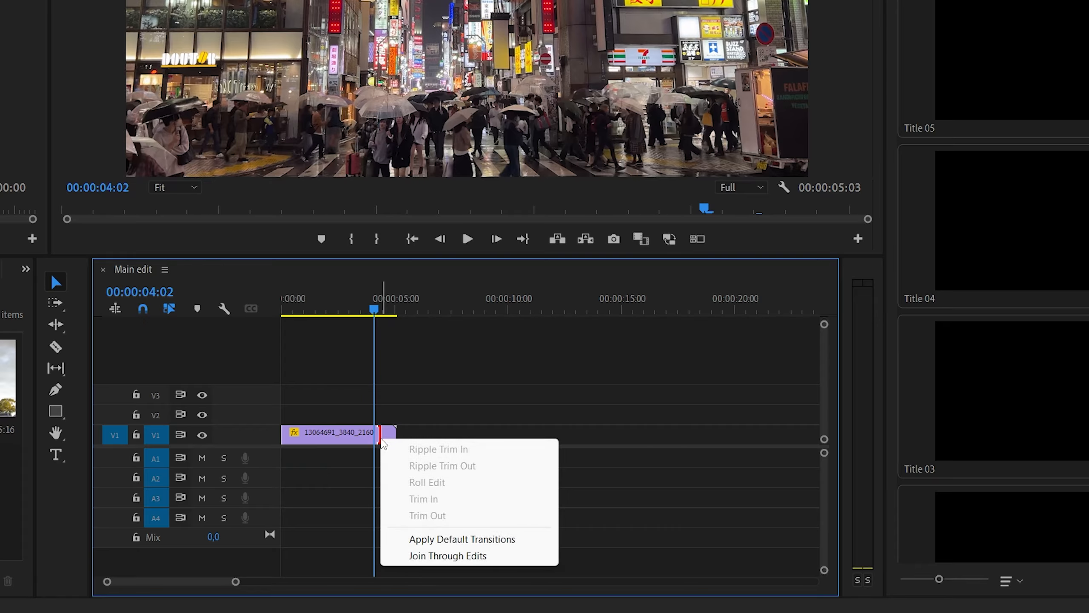
left_click(437, 554)
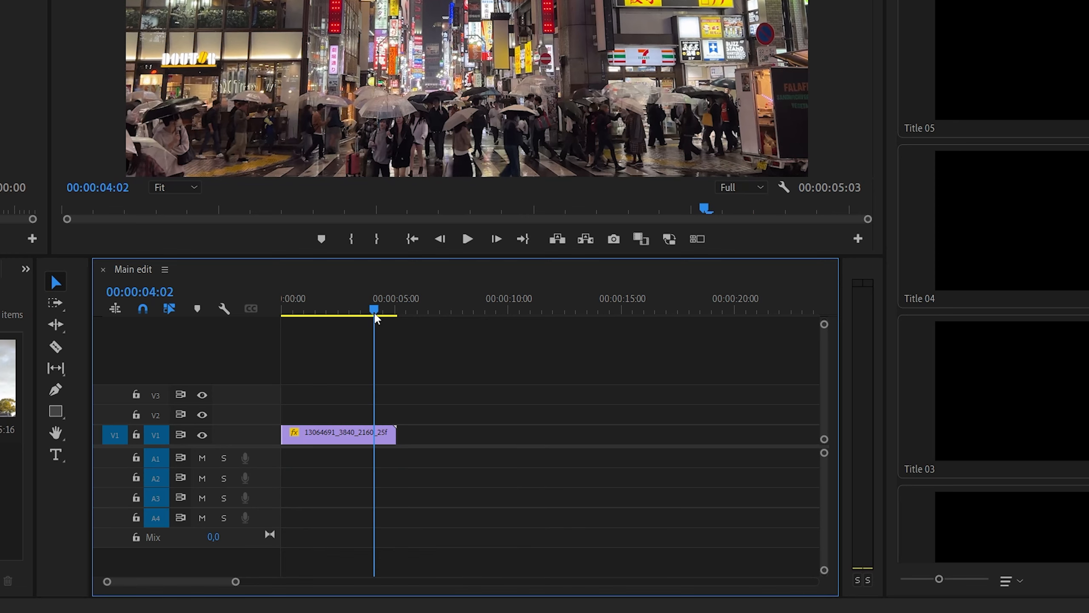
Split the 13064691_3840_2160_25fps.mp4 clip at 00:00:04:03 and delete the piece after the cut.
left_click_drag(376, 315, 345, 317)
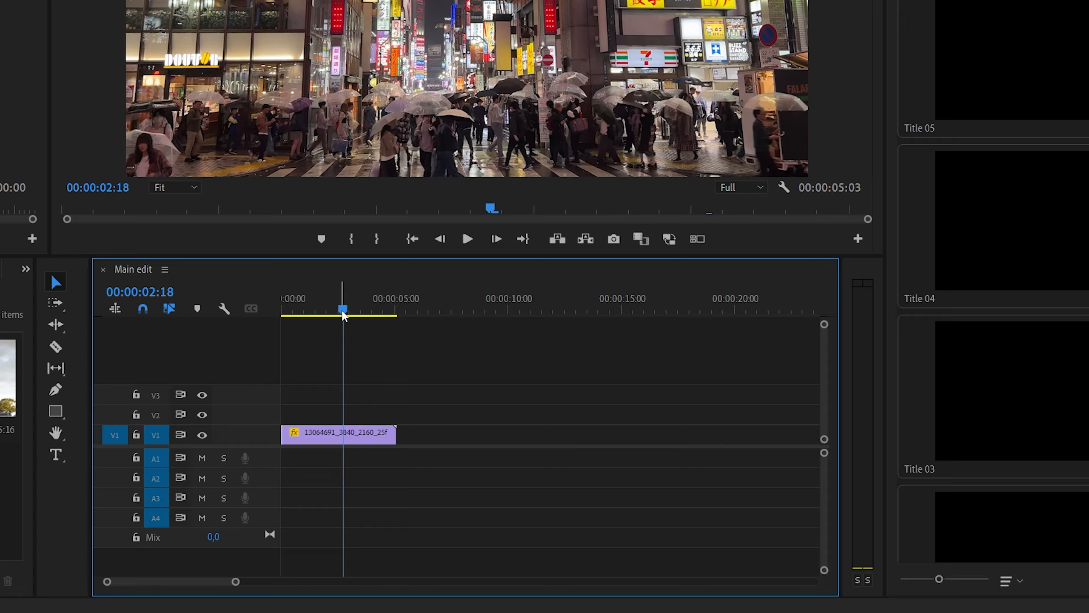
left_click_drag(344, 313, 376, 329)
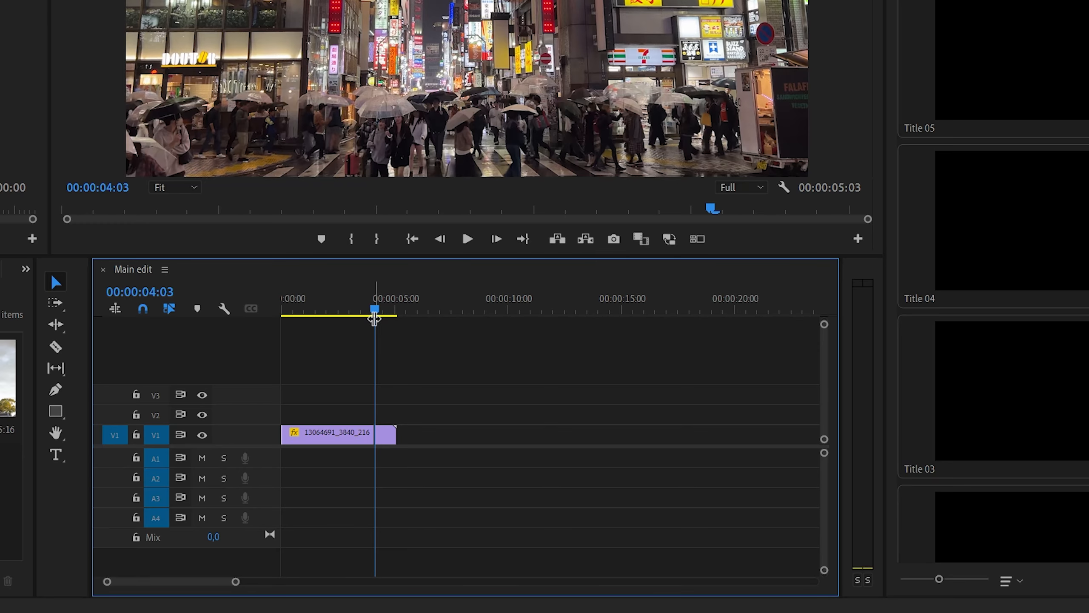
left_click_drag(397, 410, 384, 449)
key("Delete")
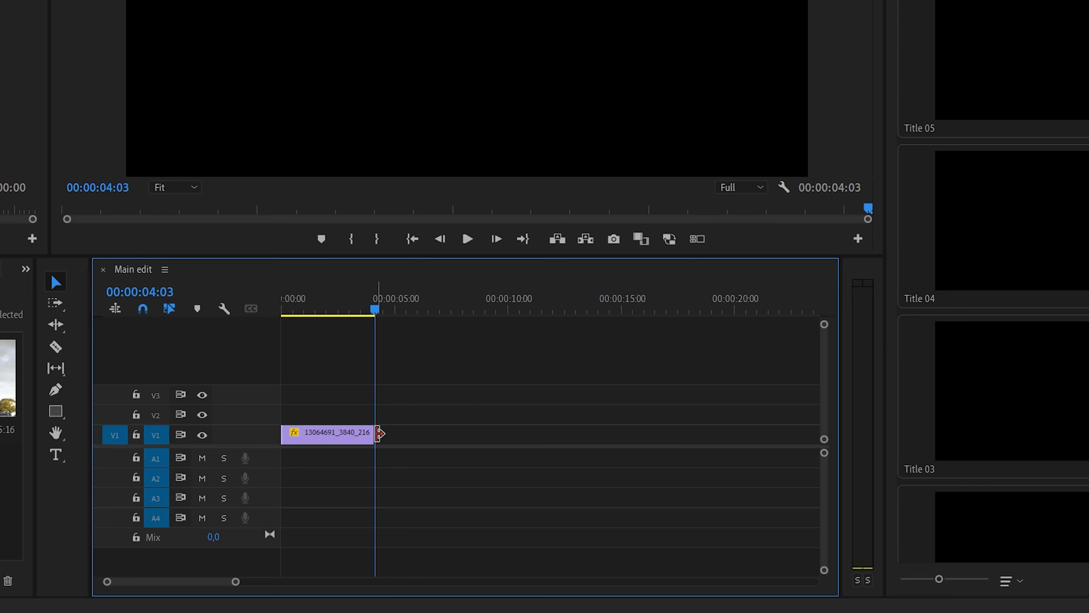
Place 13393336_1920_1080_30fps.mp4 on V1 directly after the trimmed first clip.
left_click_drag(7, 377, 381, 442)
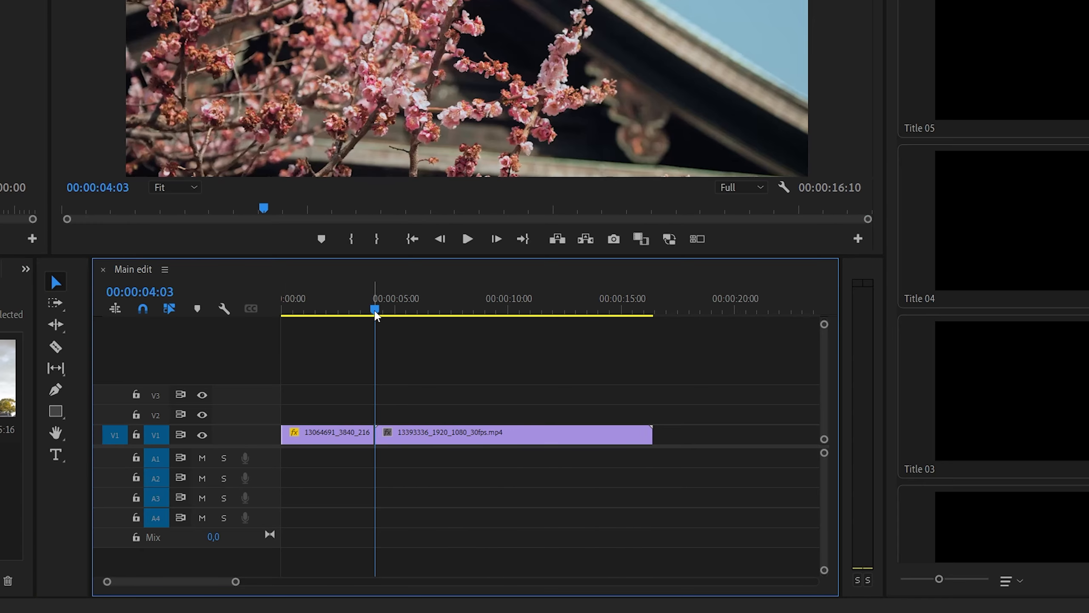
Ripple-trim the start of 13393336_1920_1080_30fps.mp4 up to 00:00:05:14 and its end back to 00:00:13:04.
left_click_drag(375, 311, 407, 315)
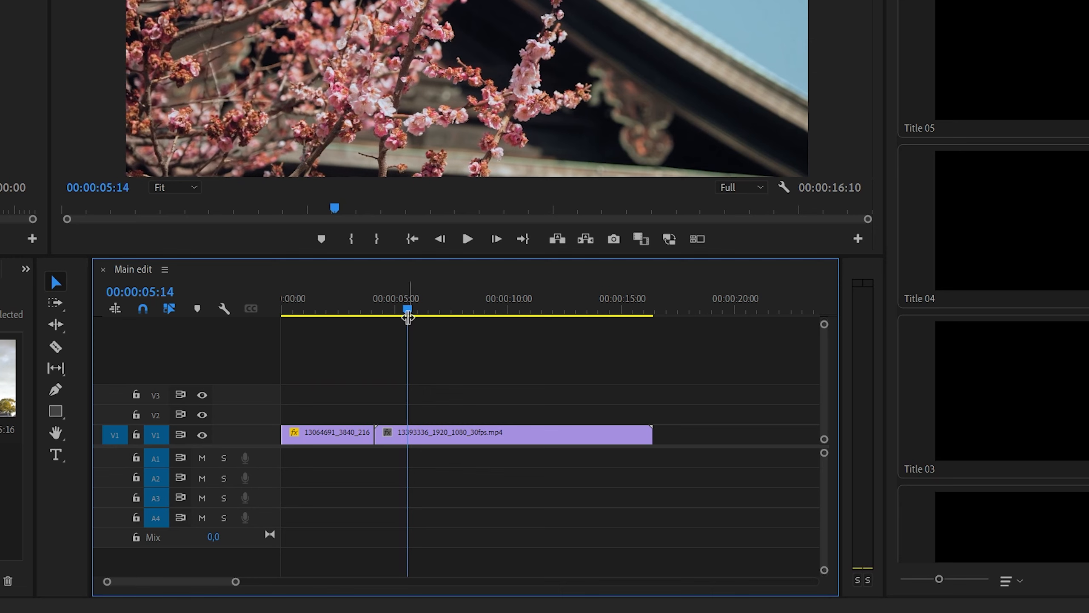
left_click(424, 433)
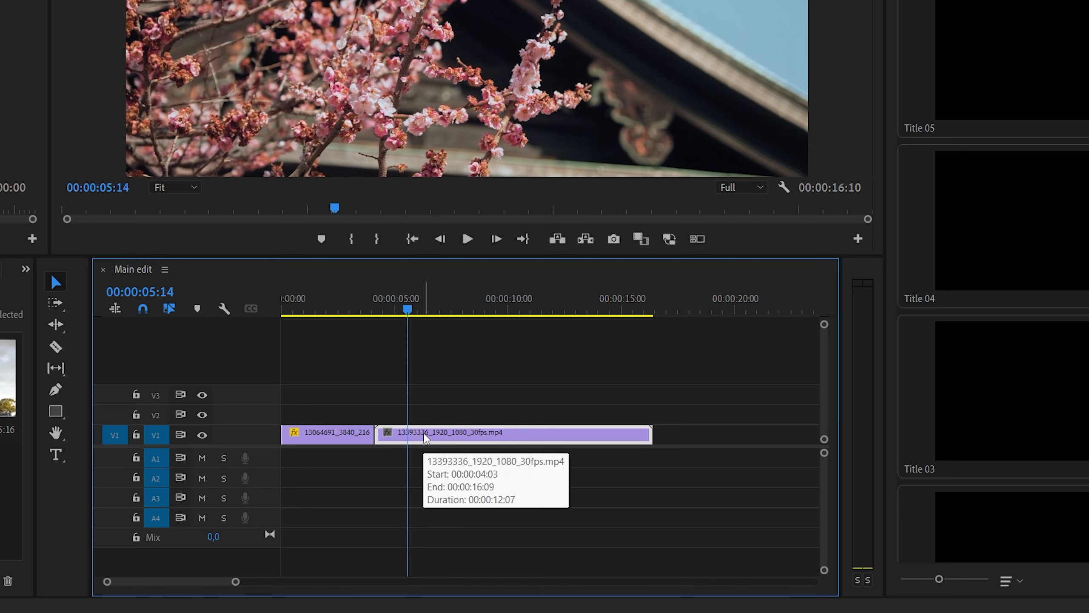
key("q")
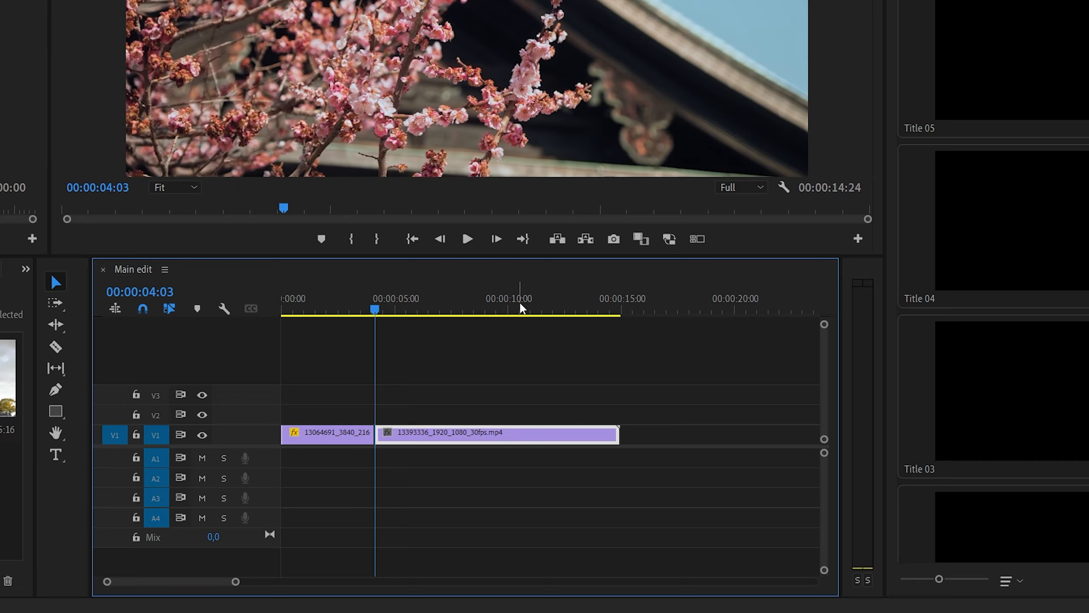
left_click_drag(521, 307, 581, 327)
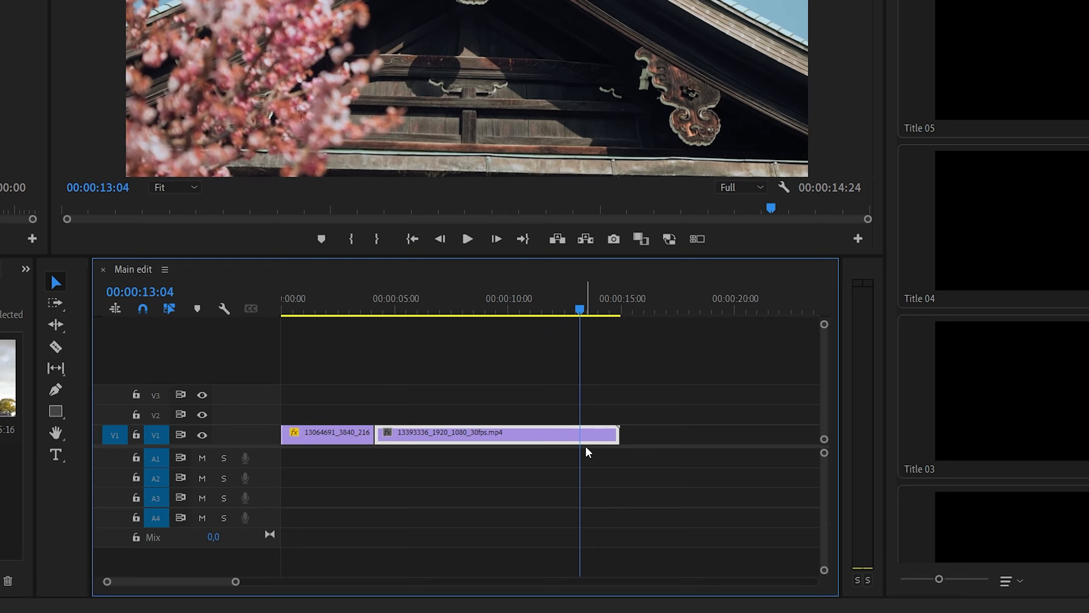
key("w")
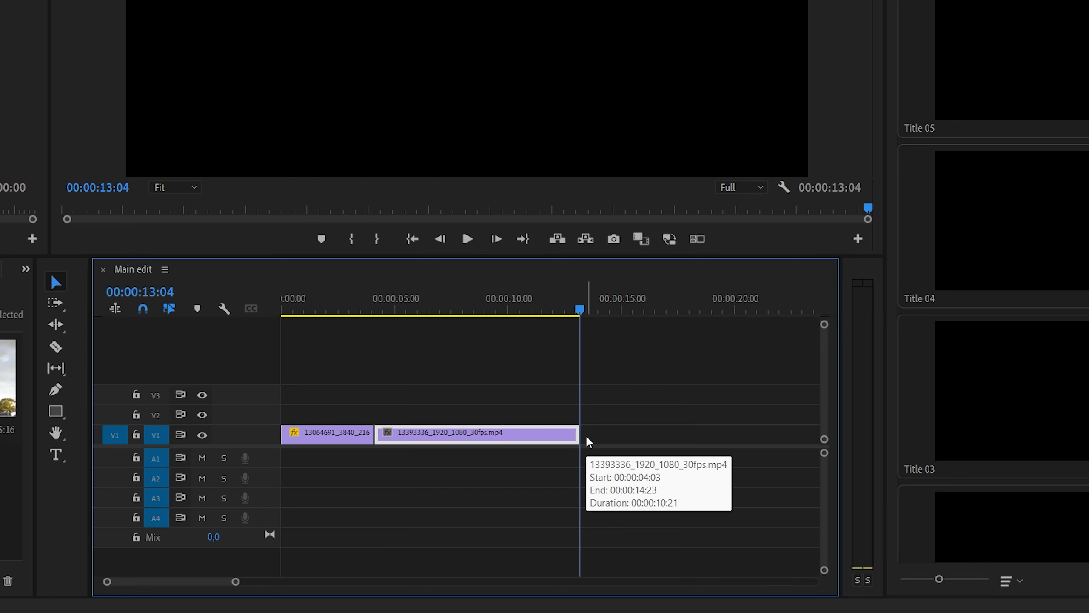
Turn snapping off and try shifting 13393336_1920_1080_30fps.mp4 slightly along V1.
left_click_drag(580, 313, 486, 319)
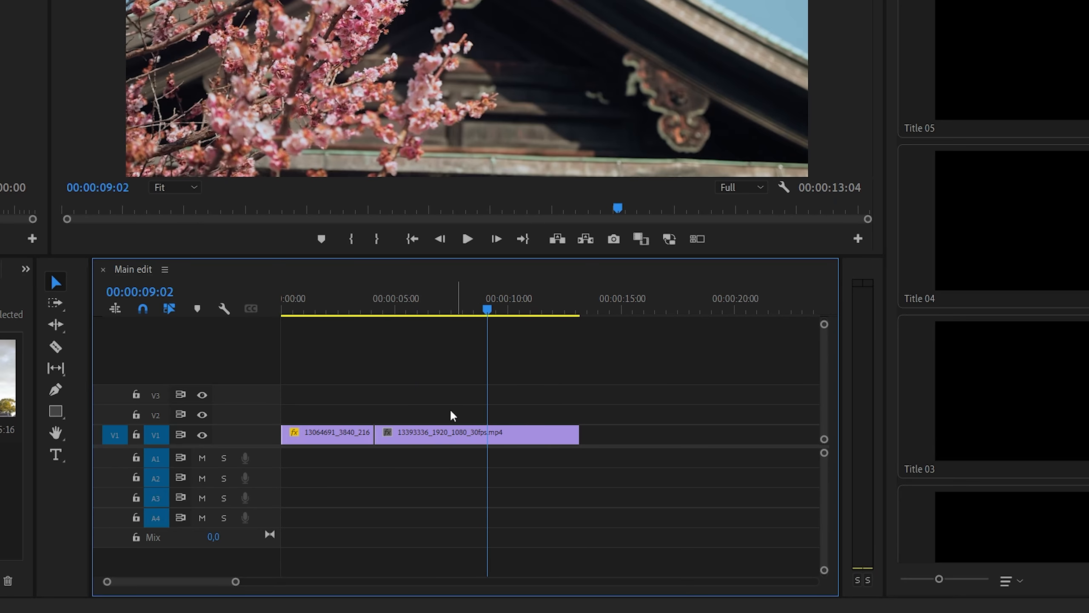
left_click(144, 312)
mouse_move(448, 437)
left_mouse_down()
mouse_move(577, 445)
mouse_move(443, 445)
left_mouse_up()
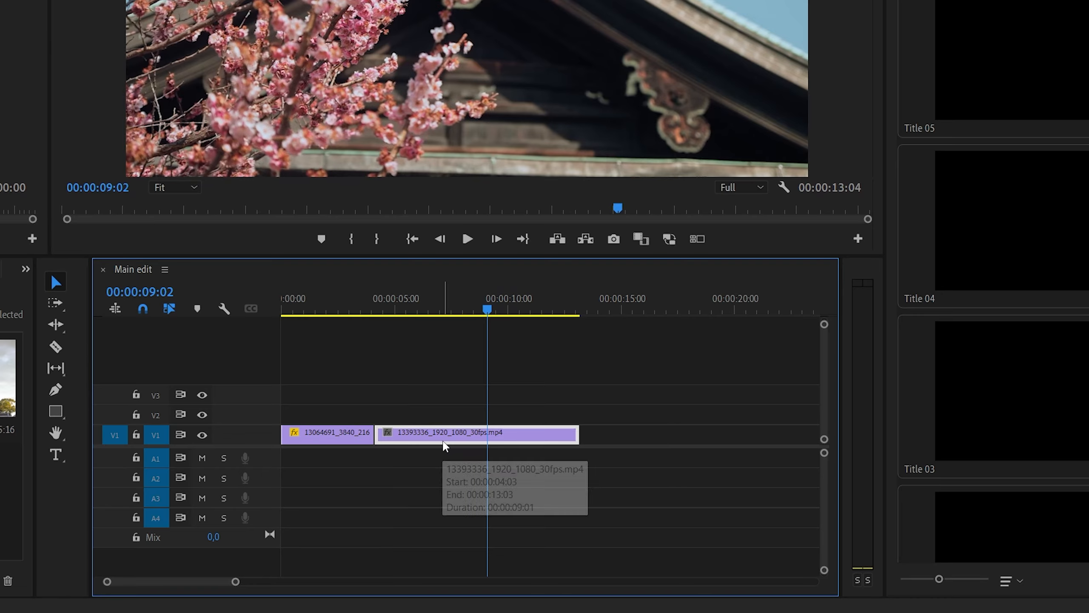
mouse_move(434, 445)
left_mouse_down()
mouse_move(552, 444)
mouse_move(321, 453)
mouse_move(440, 444)
mouse_move(328, 455)
mouse_move(423, 452)
mouse_move(434, 442)
left_mouse_up()
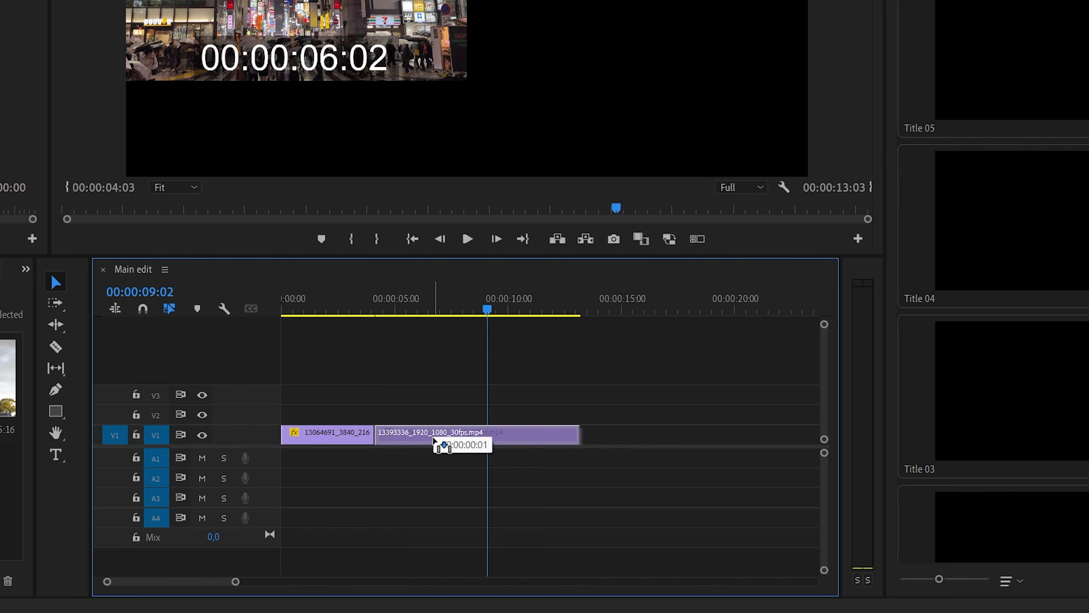
left_click_drag(435, 442, 438, 443)
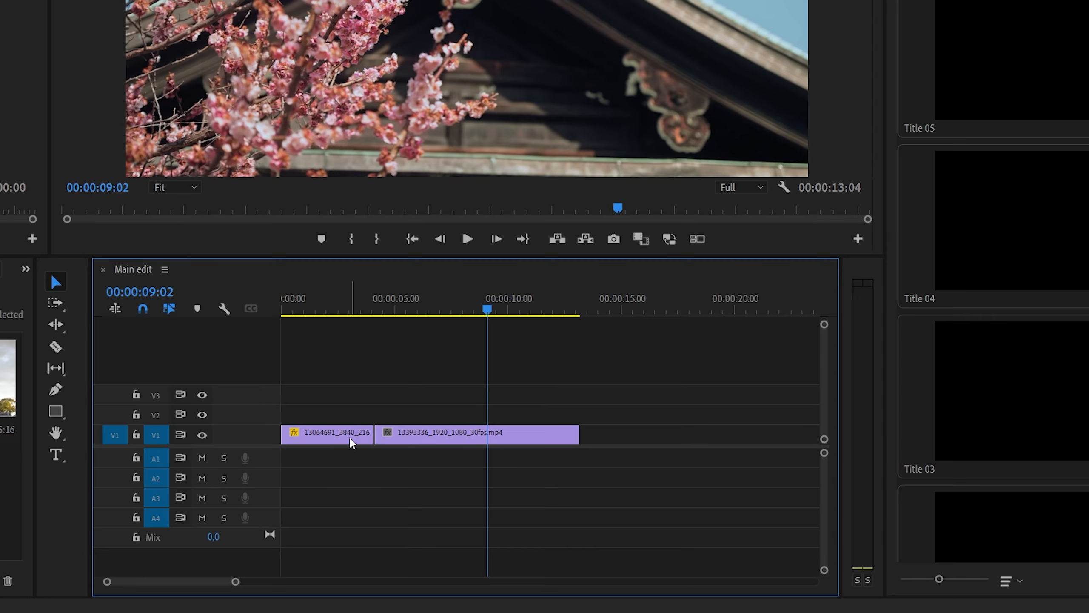
Move the 13064691 clip to V2 overlapping the next clip to preview the overlap, and return it to the start of V1.
left_click_drag(349, 436, 403, 424)
left_click(377, 313)
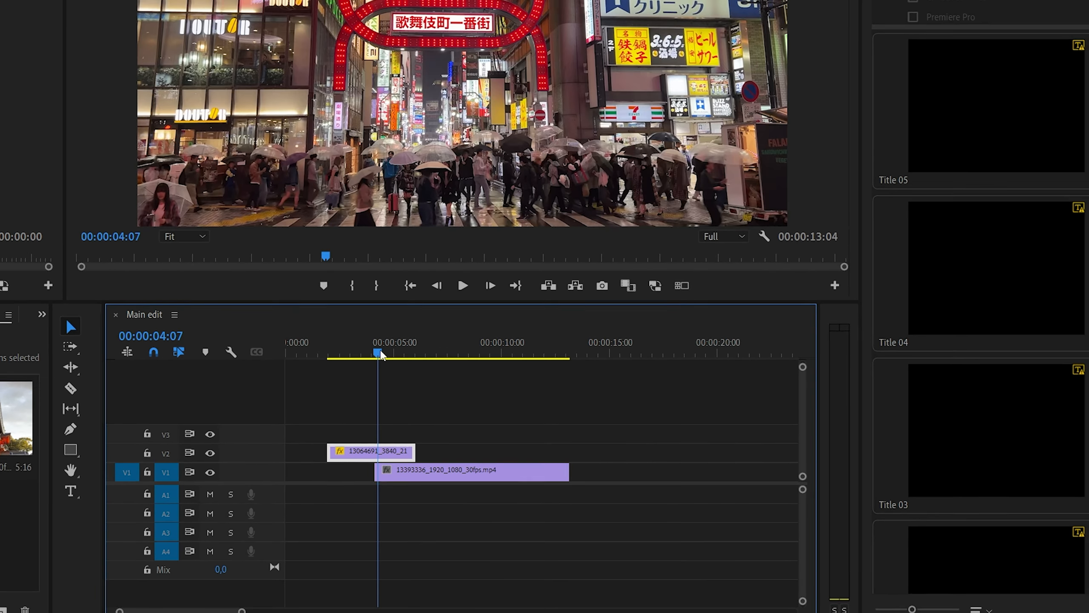
key("space")
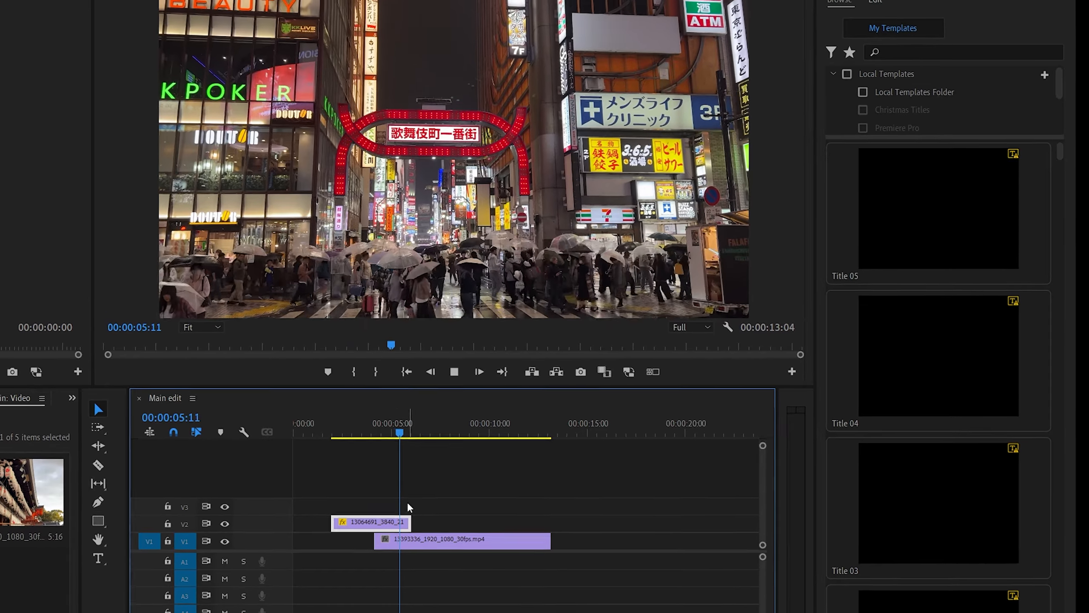
left_click(378, 374)
key("space")
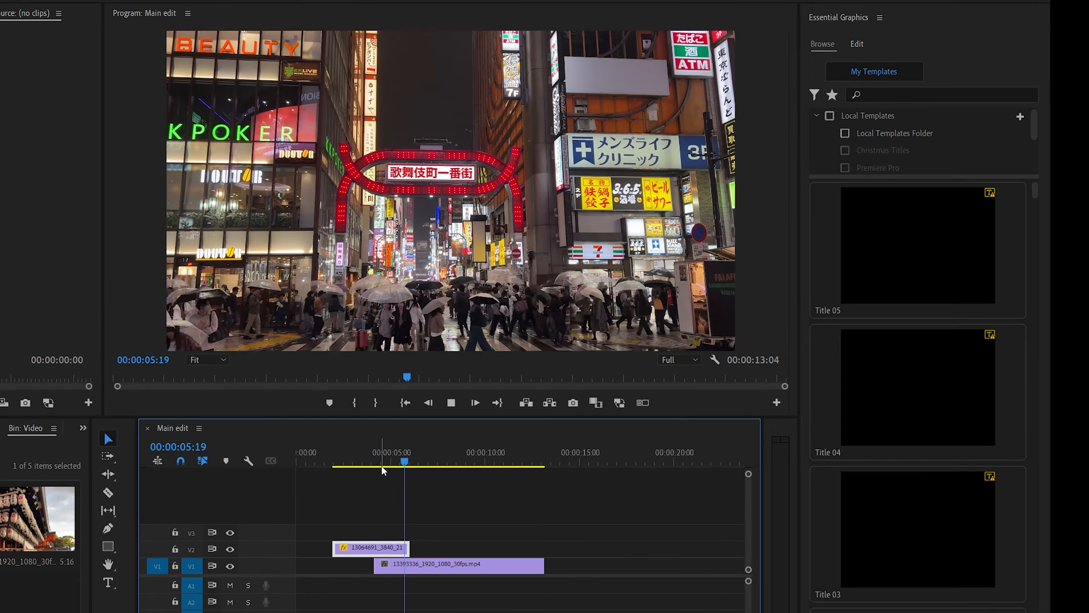
key("space")
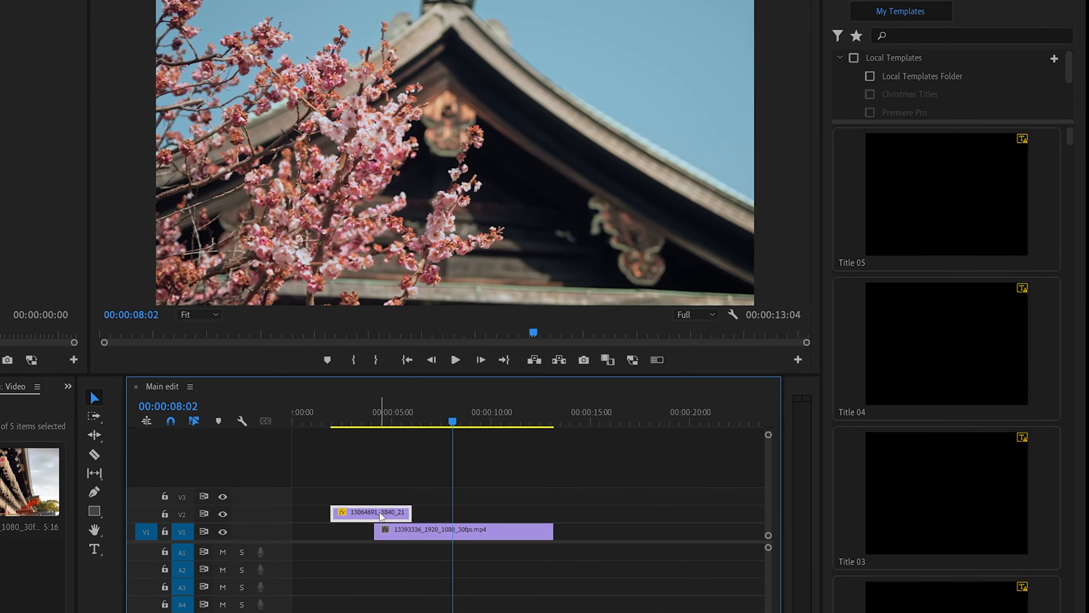
left_click_drag(381, 516, 342, 531)
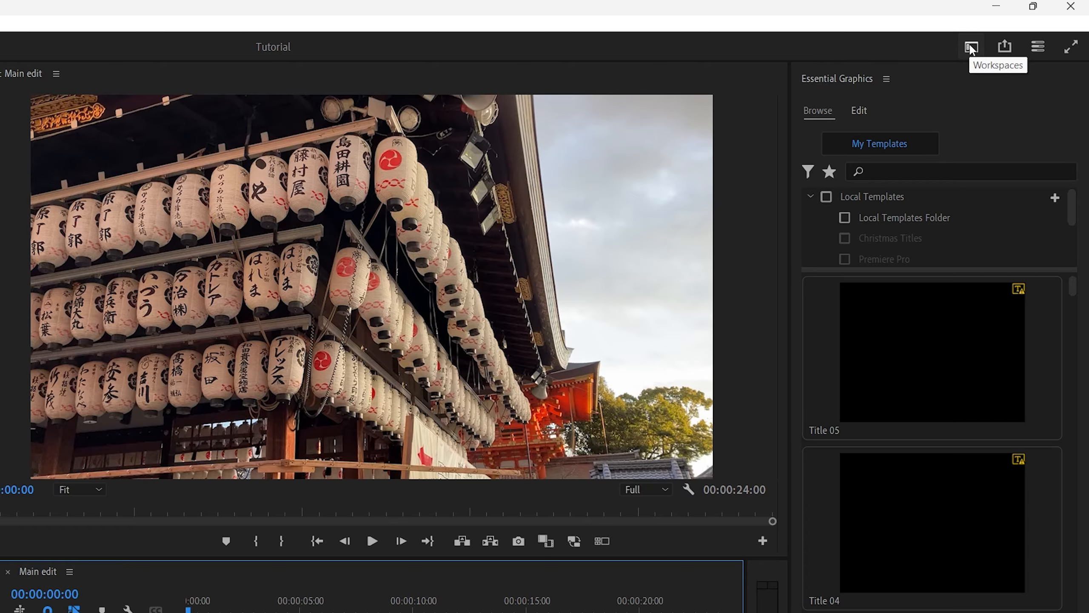
Switch to the Effects workspace and list the Dissolve video transitions.
left_click(971, 47)
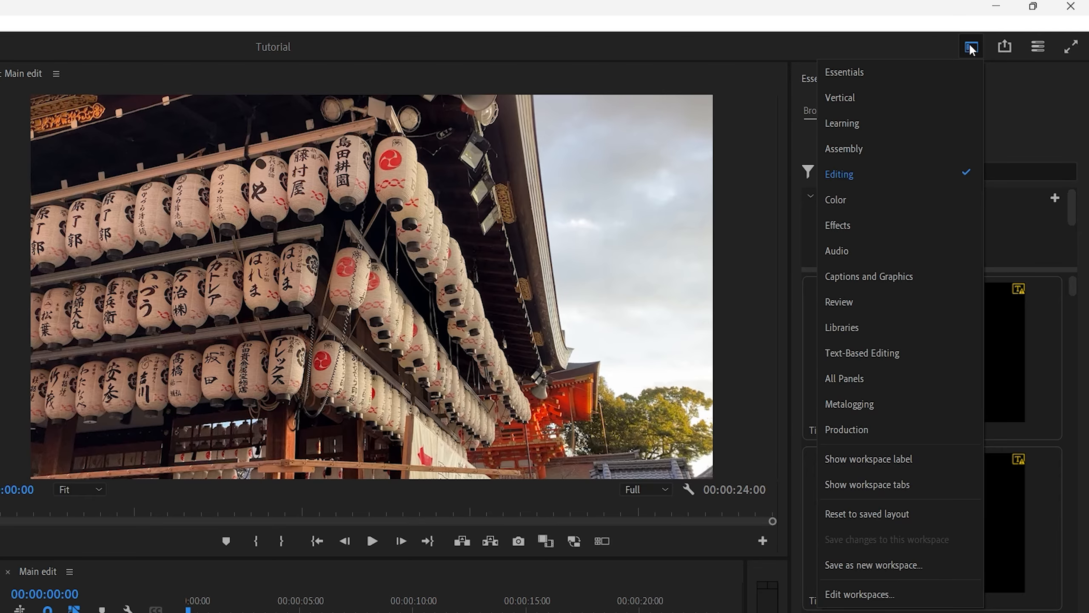
left_click(860, 224)
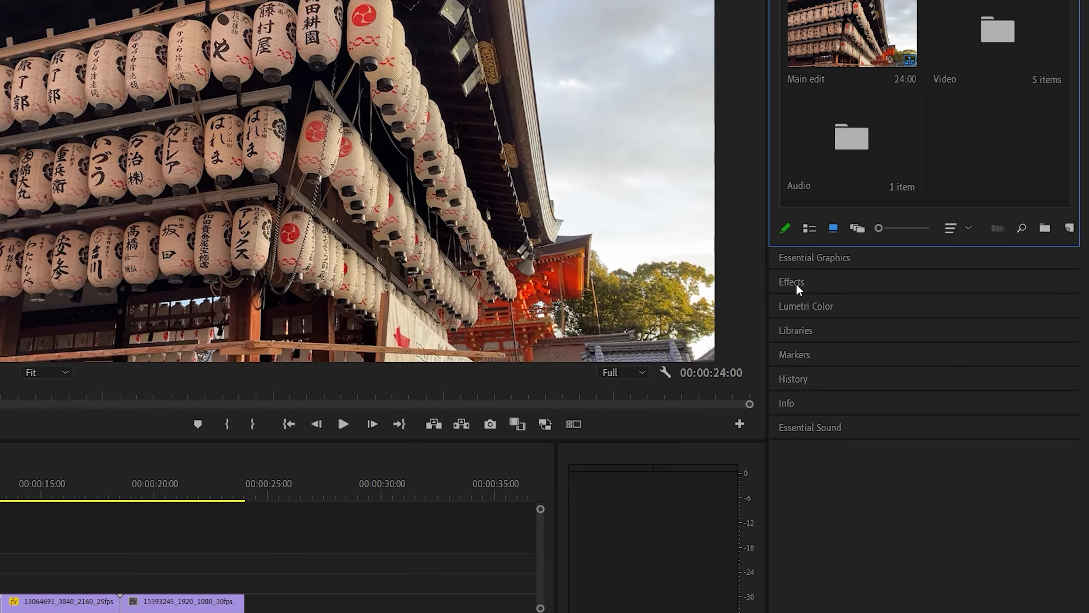
left_click(795, 283)
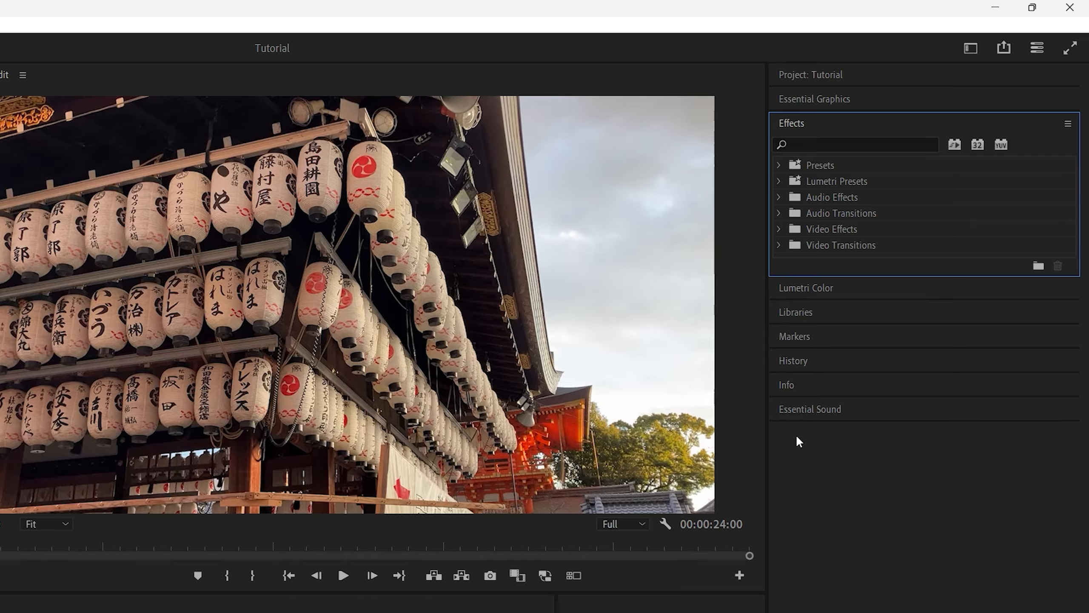
left_click(780, 168)
left_click(780, 167)
left_click(779, 247)
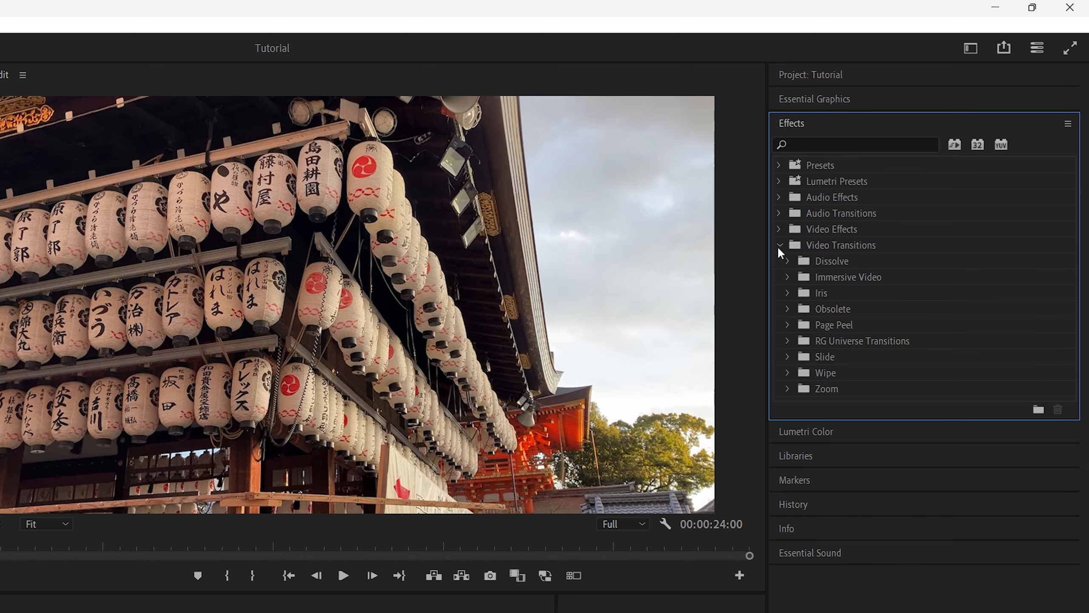
left_click(787, 261)
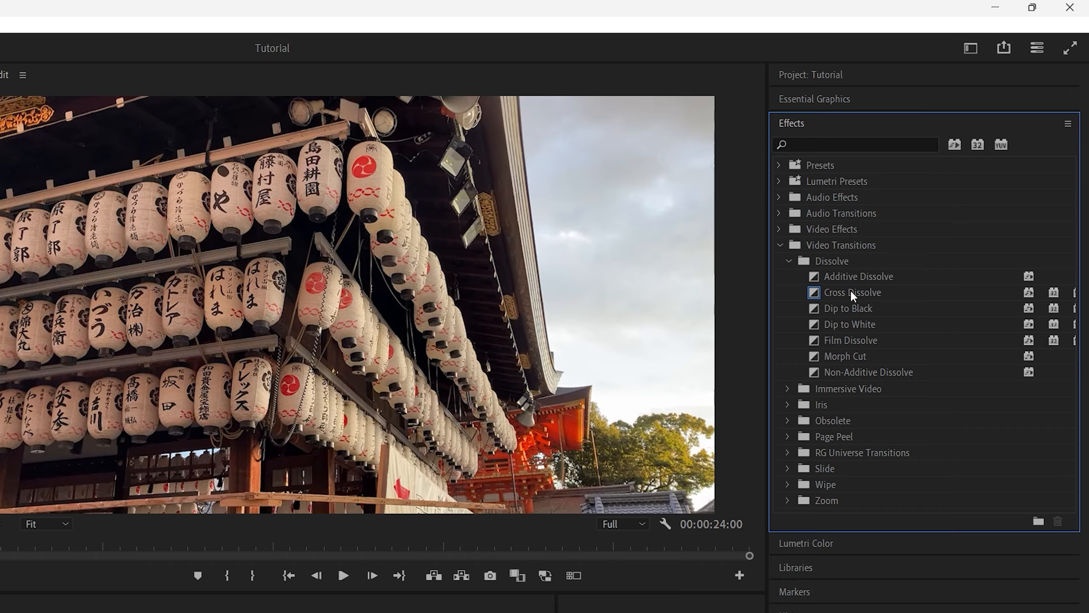
Apply a Cross Dissolve at the cut between the 14193174 and 13393336 clips and open its alignment options.
left_click(851, 291)
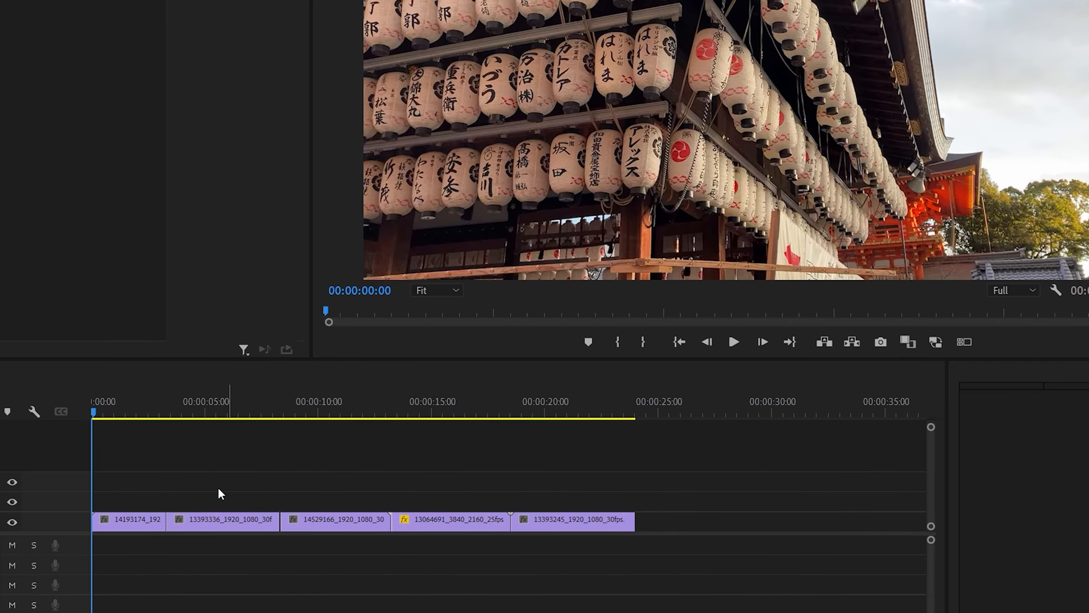
left_click_drag(219, 490, 163, 521)
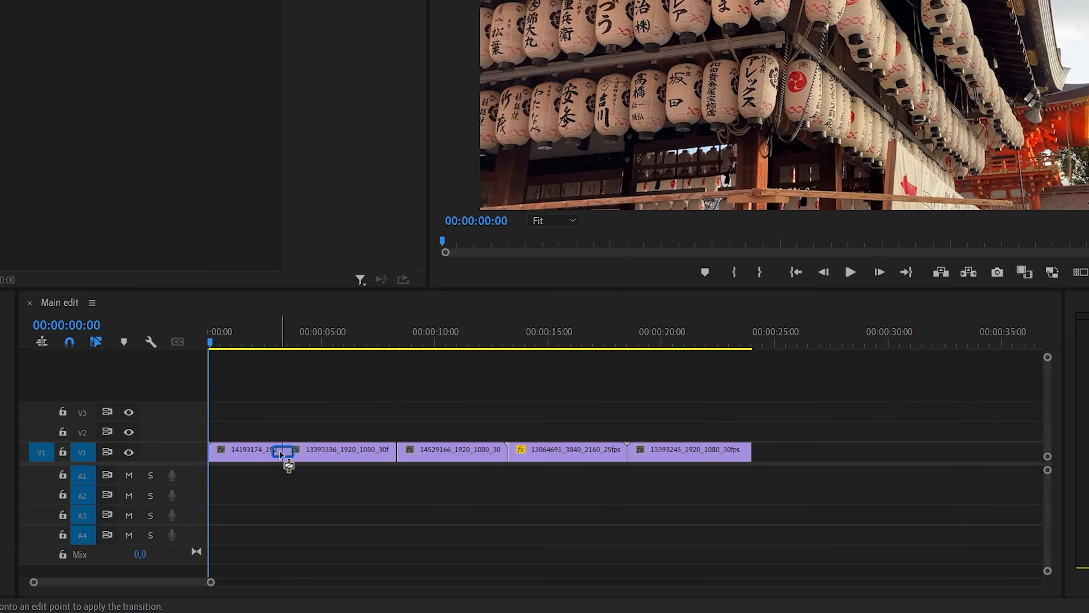
left_click_drag(279, 453, 280, 454)
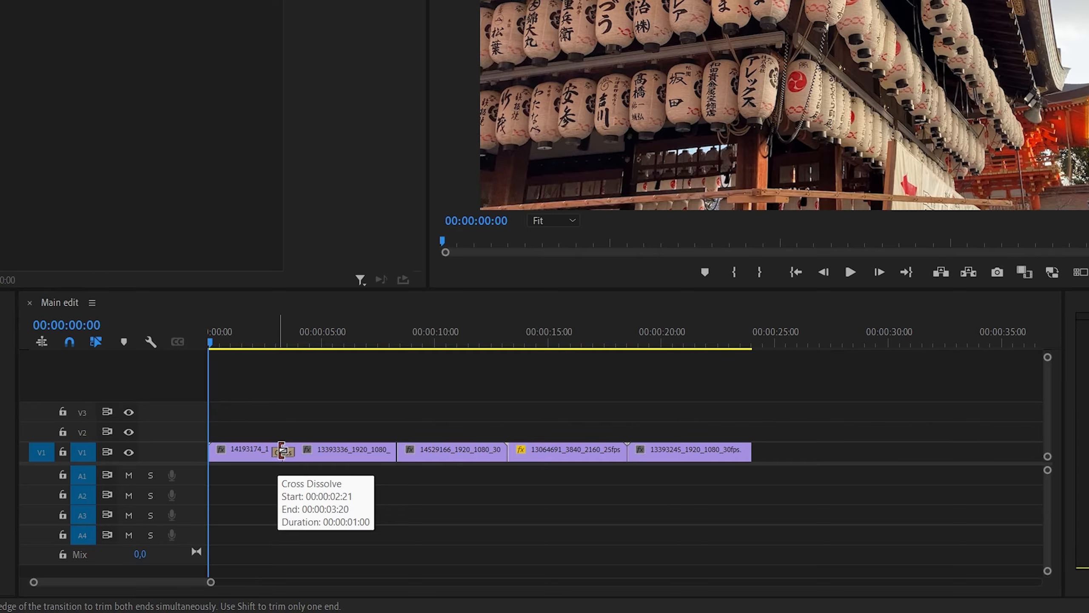
left_click(281, 451)
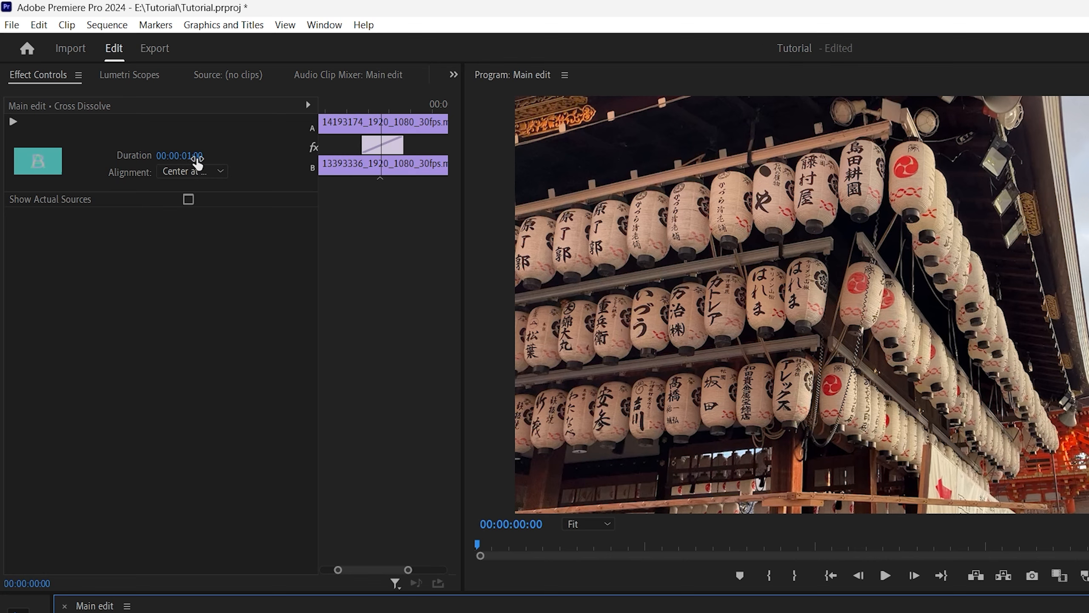
left_click(203, 169)
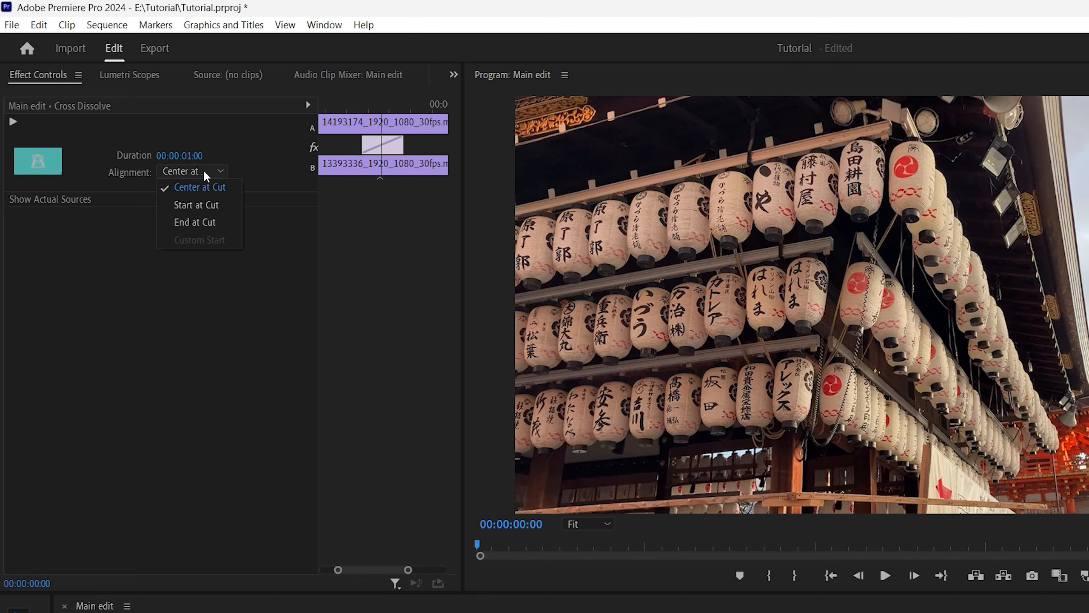
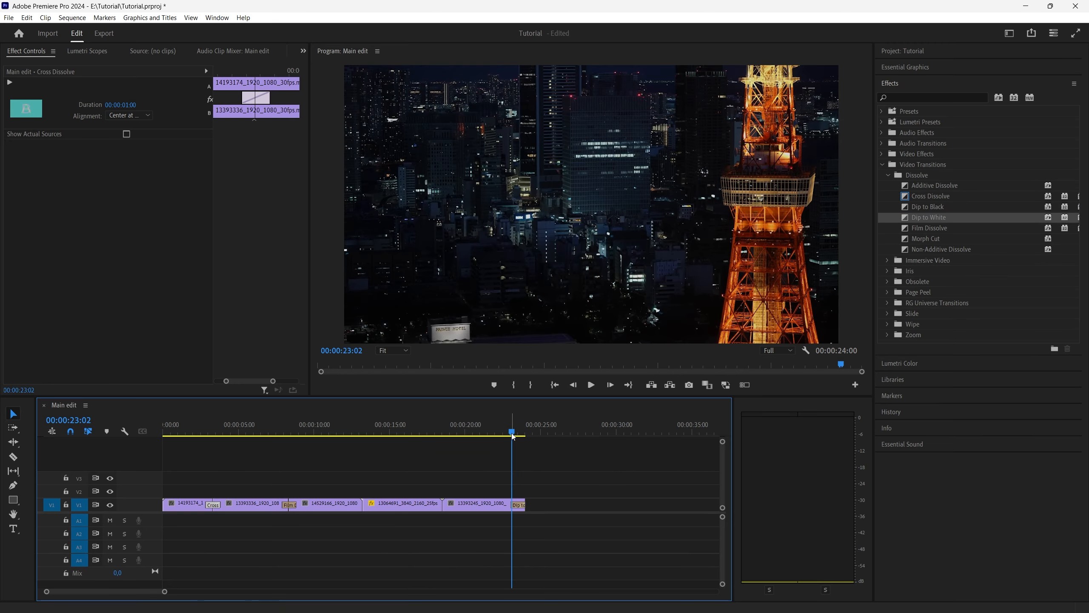
Replace the Dip to Black at the end of the 13393245 clip with Dip to White and preview it from 00:00:21:07.
left_click_drag(512, 433, 518, 435)
left_click(518, 509)
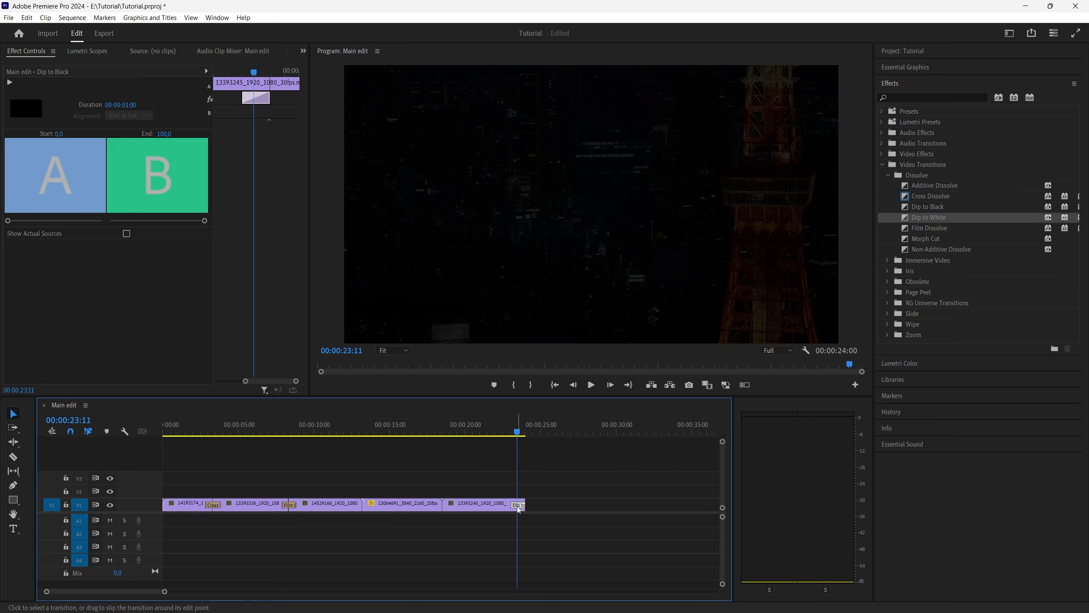
key("Delete")
left_click_drag(940, 217, 621, 423)
left_click(485, 433)
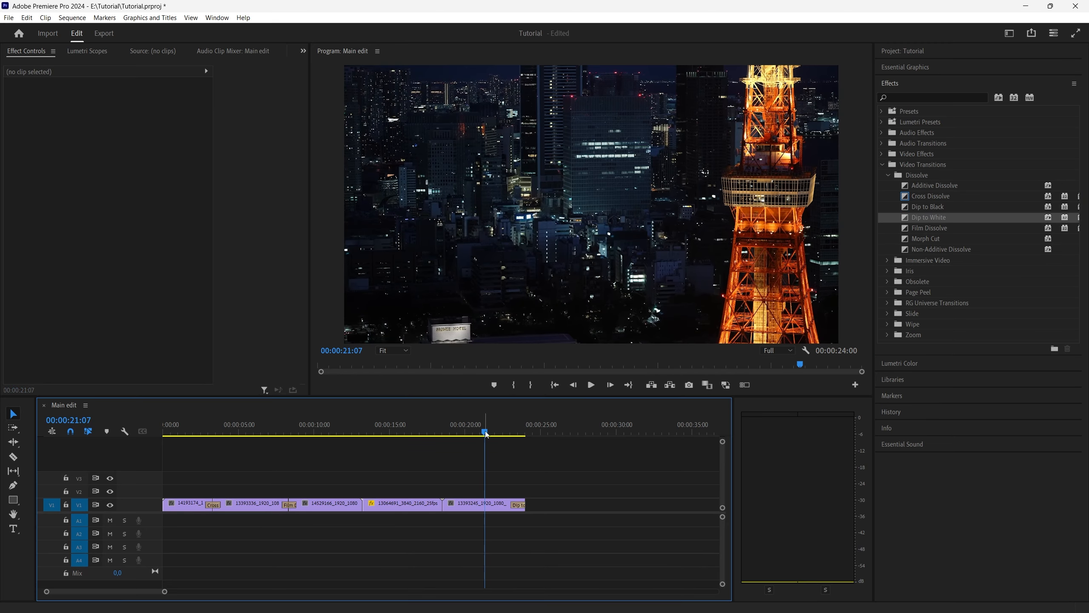
key("space")
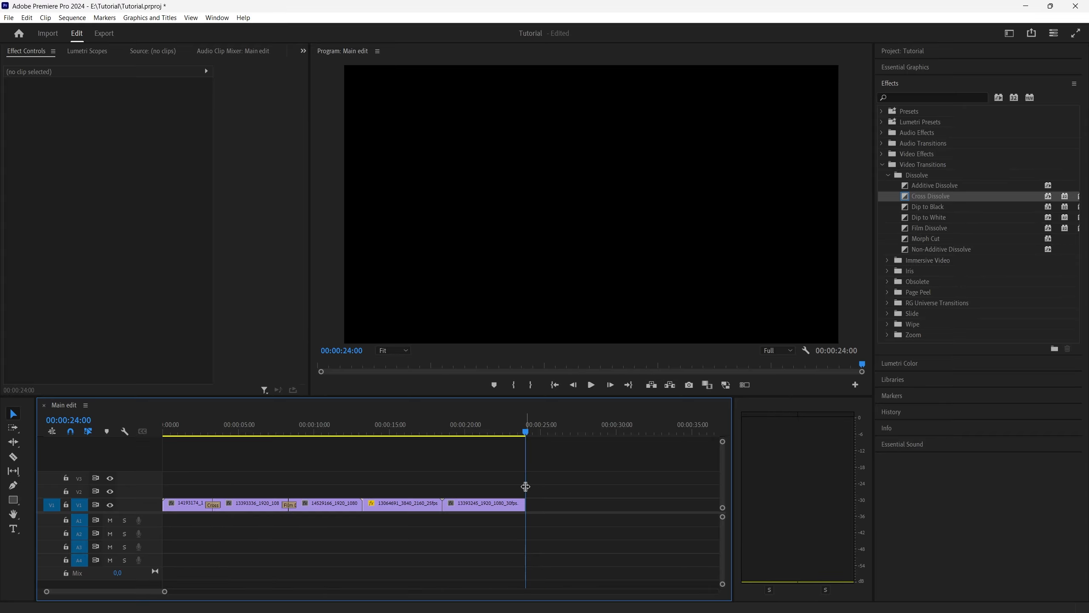
Delete the Film Dissolve and the Cross Dissolve at the cuts between the first three clips.
key("Right")
left_click(290, 505)
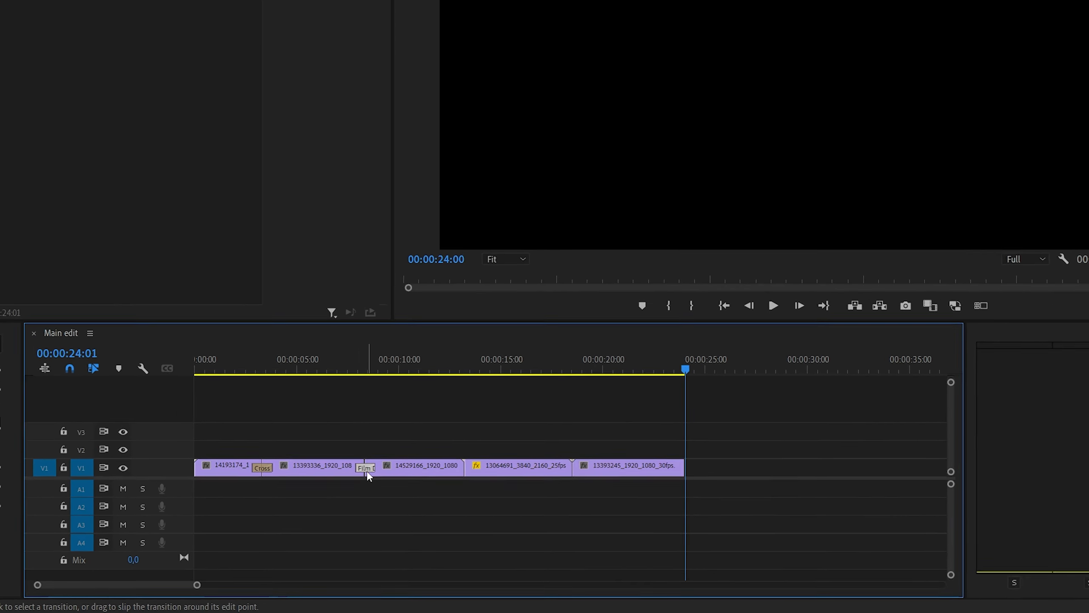
key("Delete")
left_click(216, 505)
key("Delete")
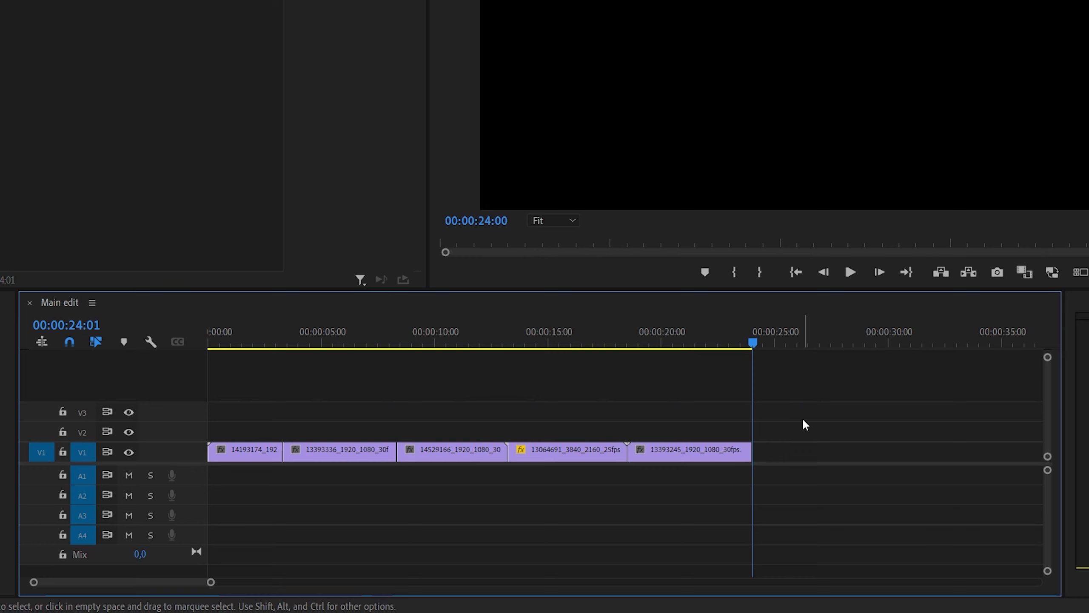
Apply the default Cross Dissolve transition to all five clips on V1 at once, accepting repeated frames.
left_click_drag(803, 419, 193, 446)
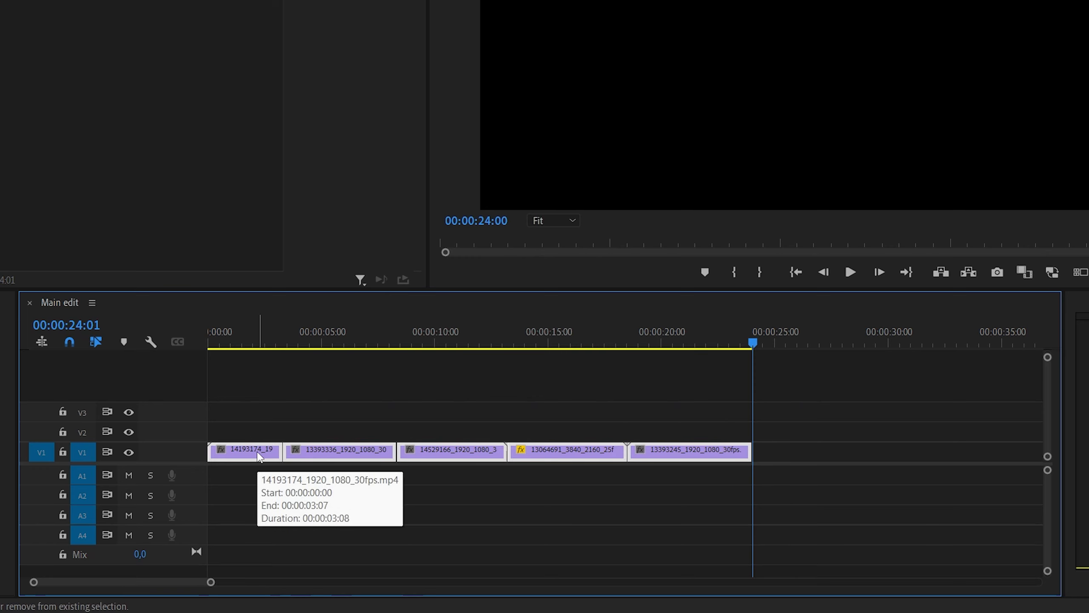
key("ctrl+d")
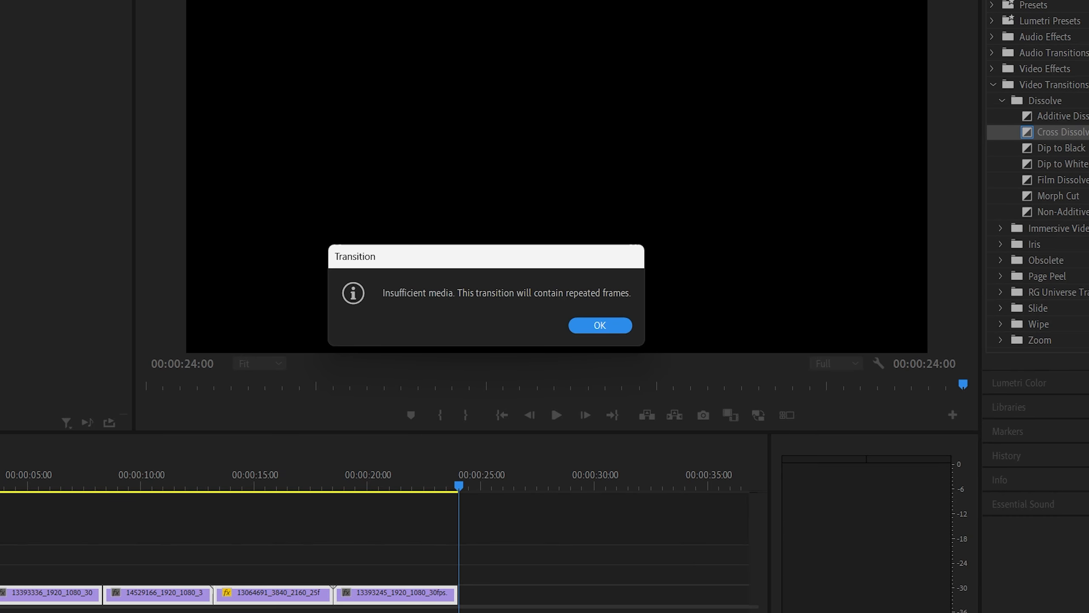
left_click(618, 325)
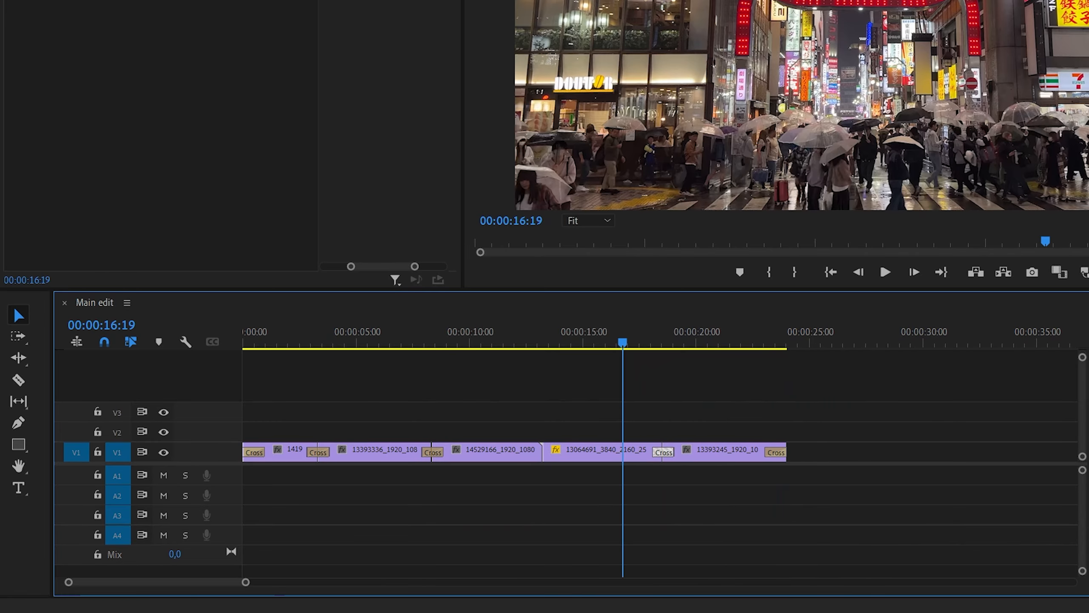
Slip the footage inside the 13064691 clip on V1 with the Slip tool, and return to the Selection tool.
left_click_drag(541, 343, 537, 346)
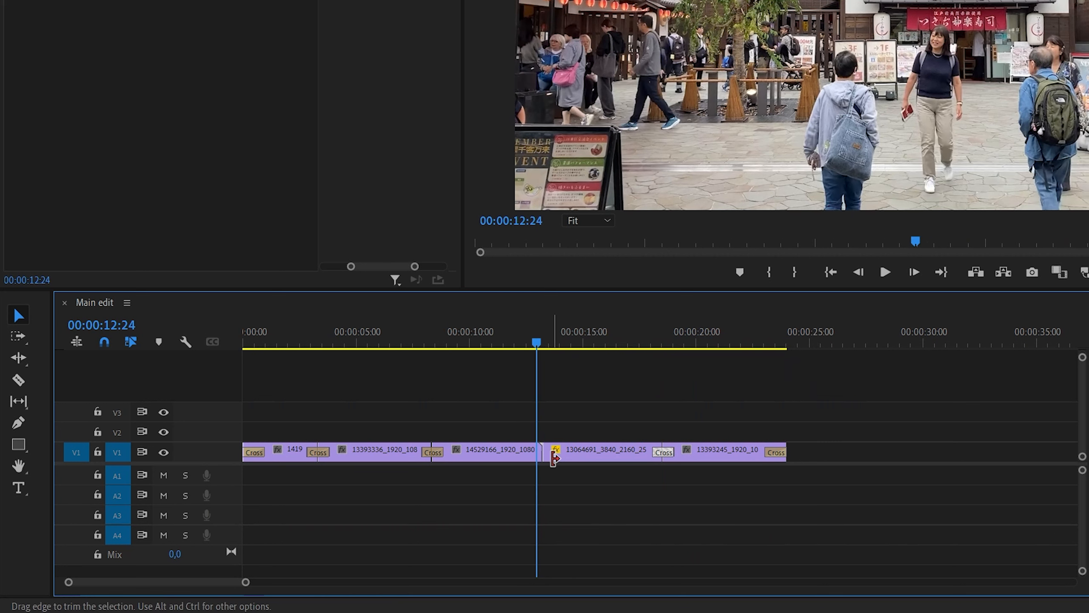
key("y")
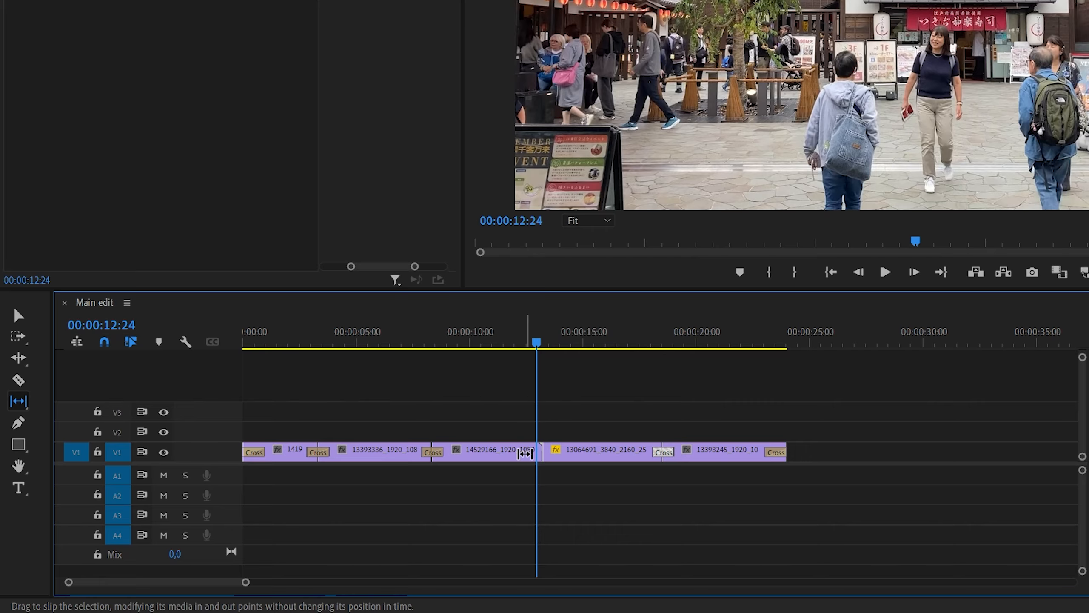
left_click(570, 451)
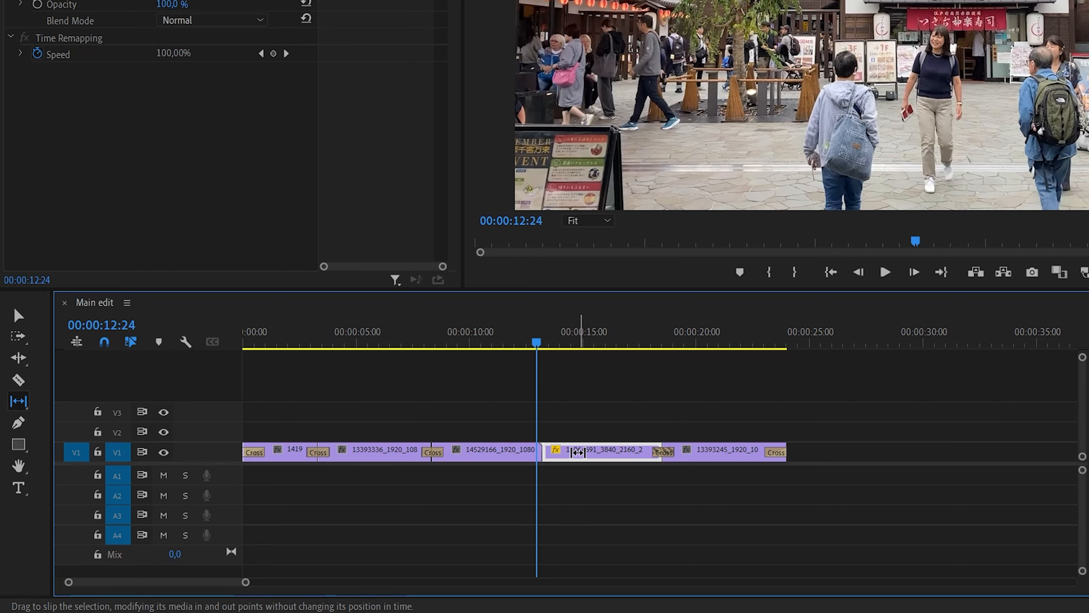
left_click_drag(578, 452, 613, 452)
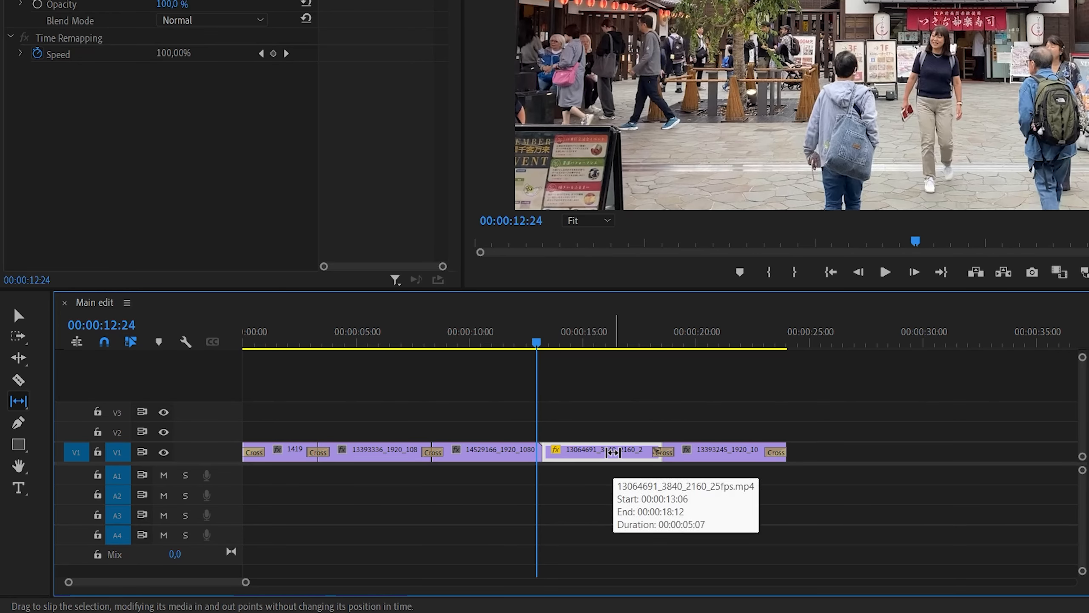
key("v")
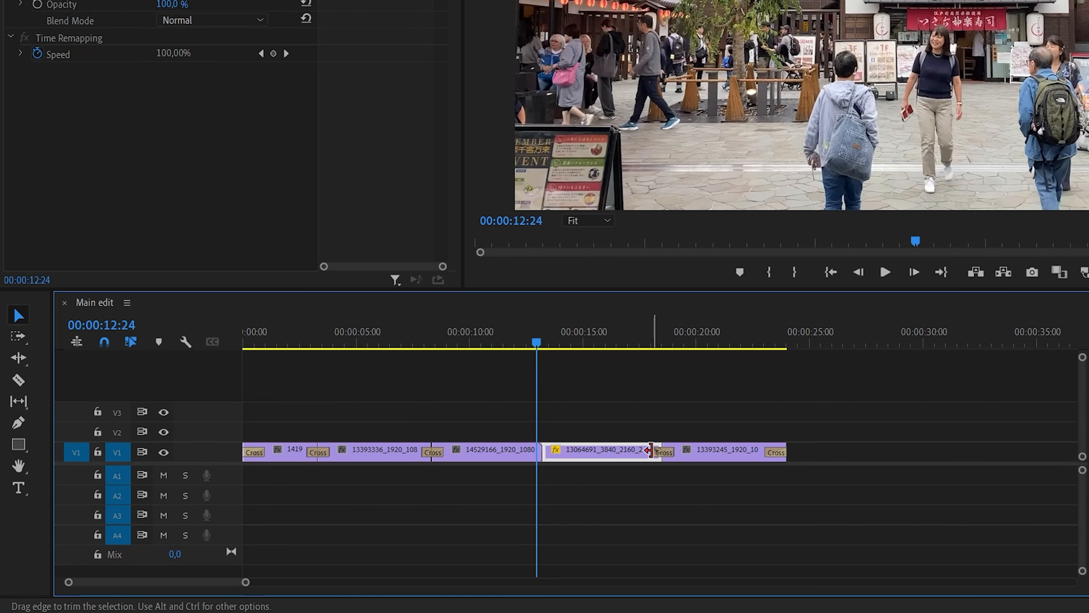
Try to slip the footage inside the 13393245 clip on V1, and play back the Cross Dissolve at its start.
left_click(663, 453)
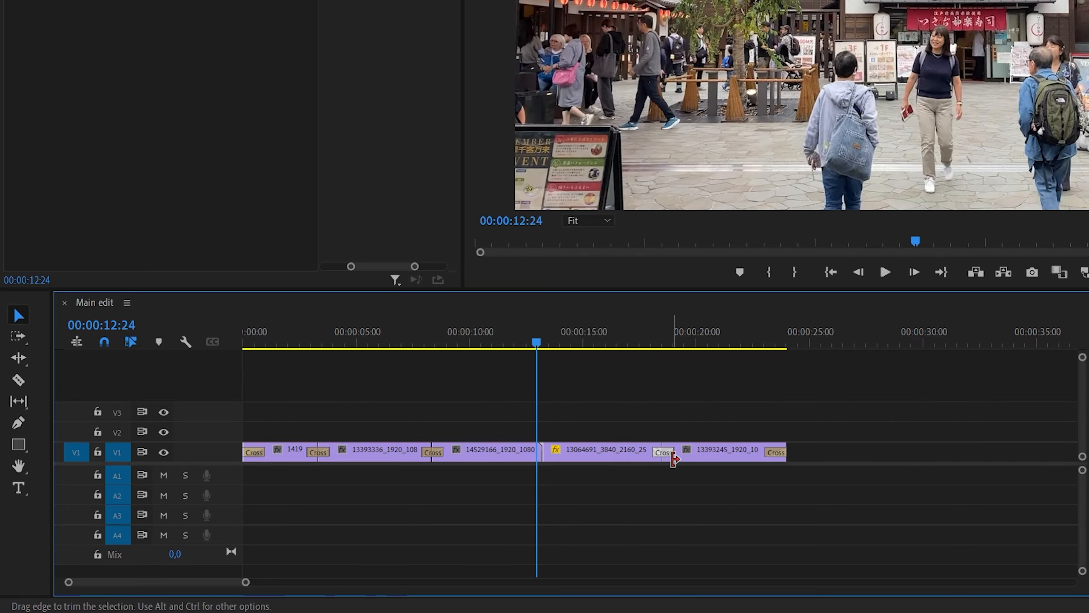
key("y")
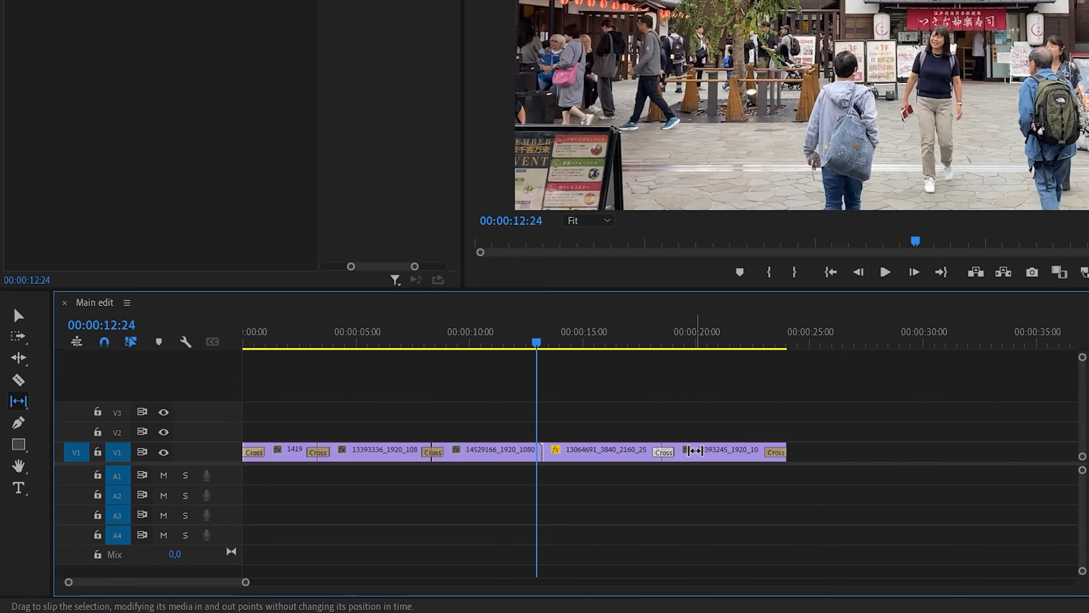
left_click(716, 451)
left_click_drag(715, 451, 683, 451)
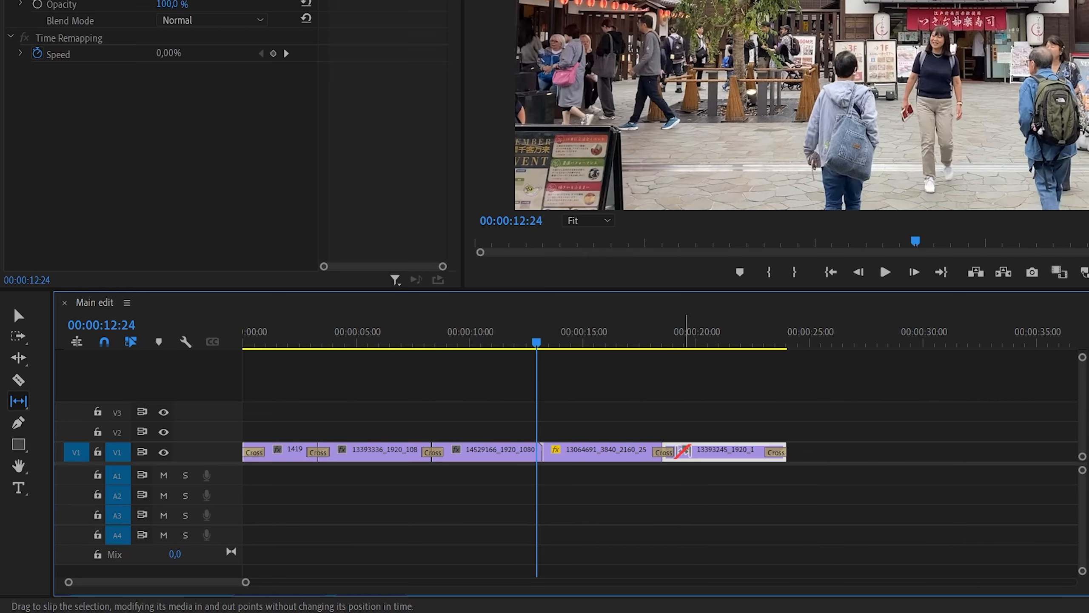
key("v")
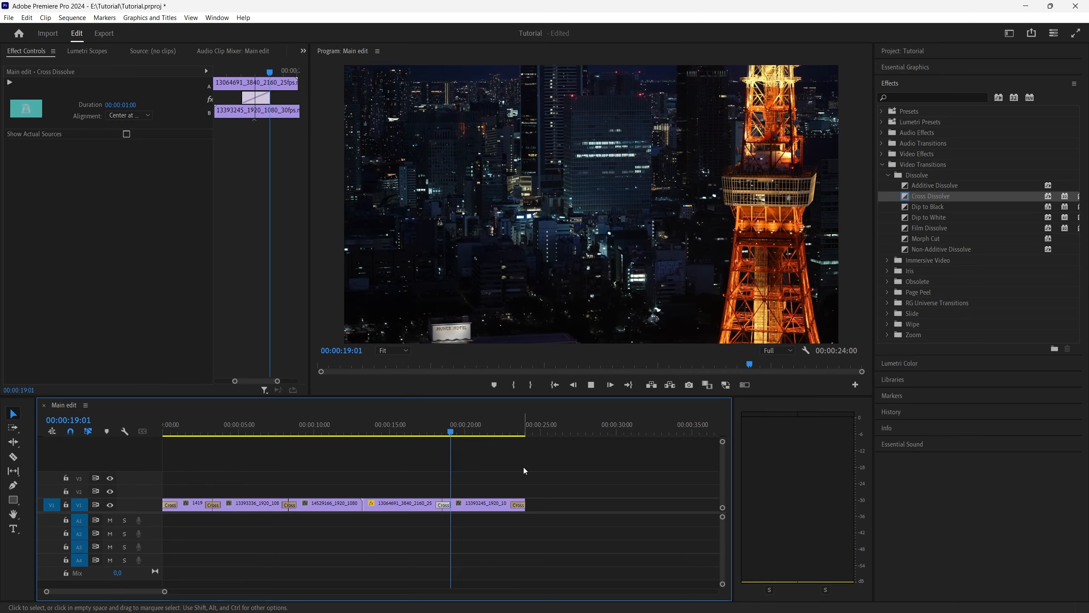
key("space")
Apply a Cross Dissolve at the cut between the 14529166 and 13064691 clips and shift it to center at the cut.
left_click_drag(377, 429, 355, 459)
left_click(338, 503)
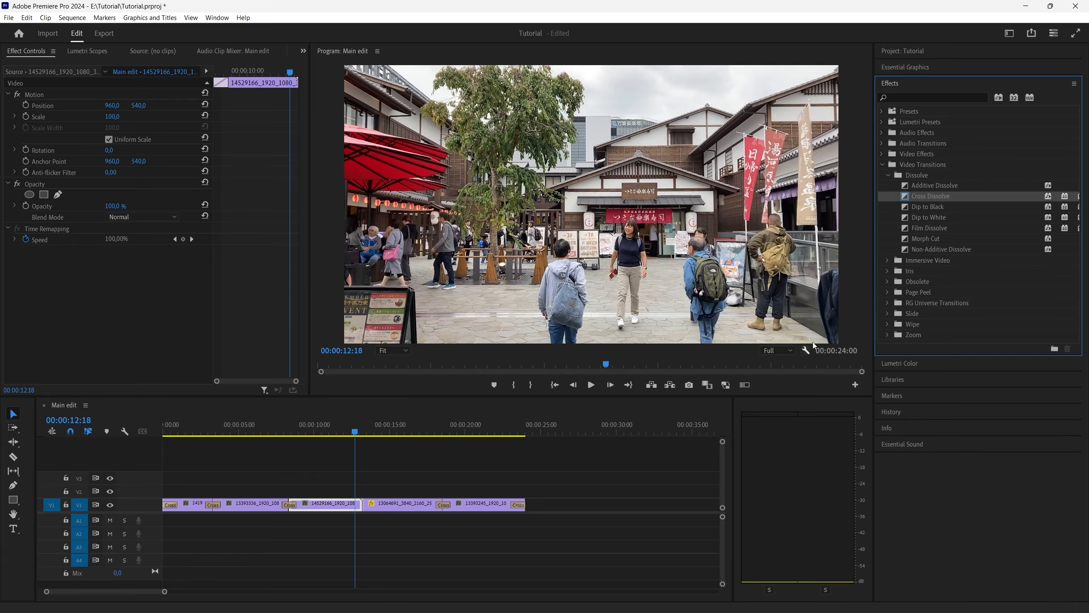
left_click(941, 202)
left_click_drag(941, 201, 359, 505)
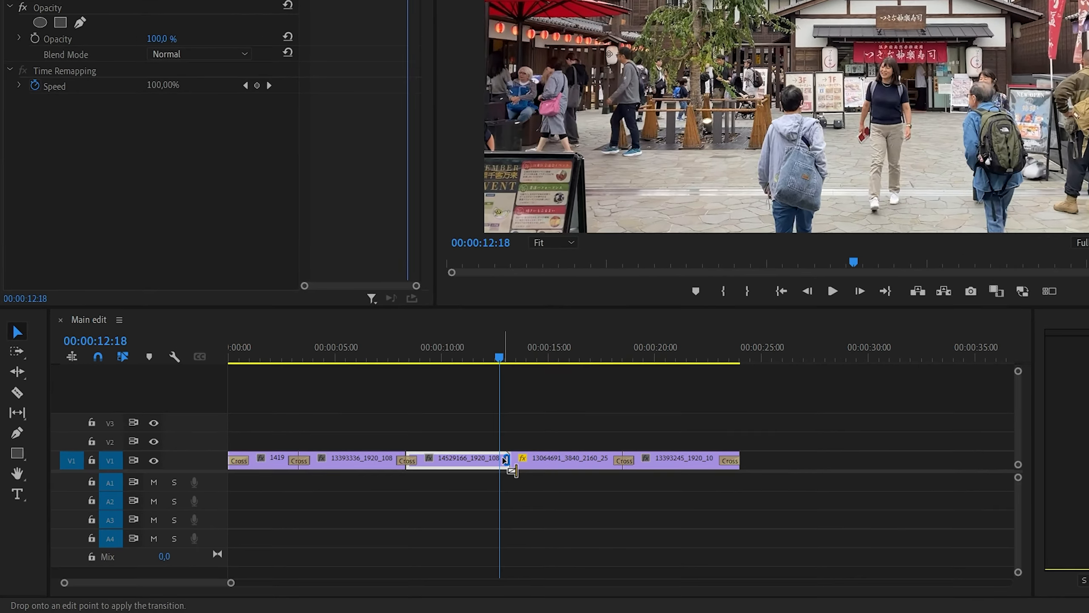
left_click_drag(505, 460, 545, 456)
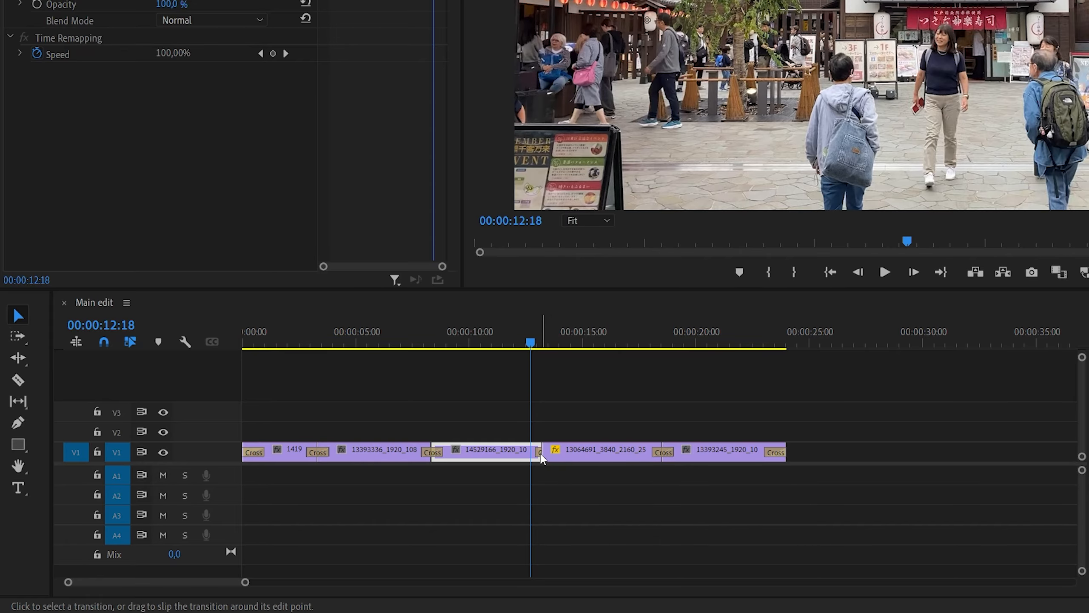
left_click(539, 451)
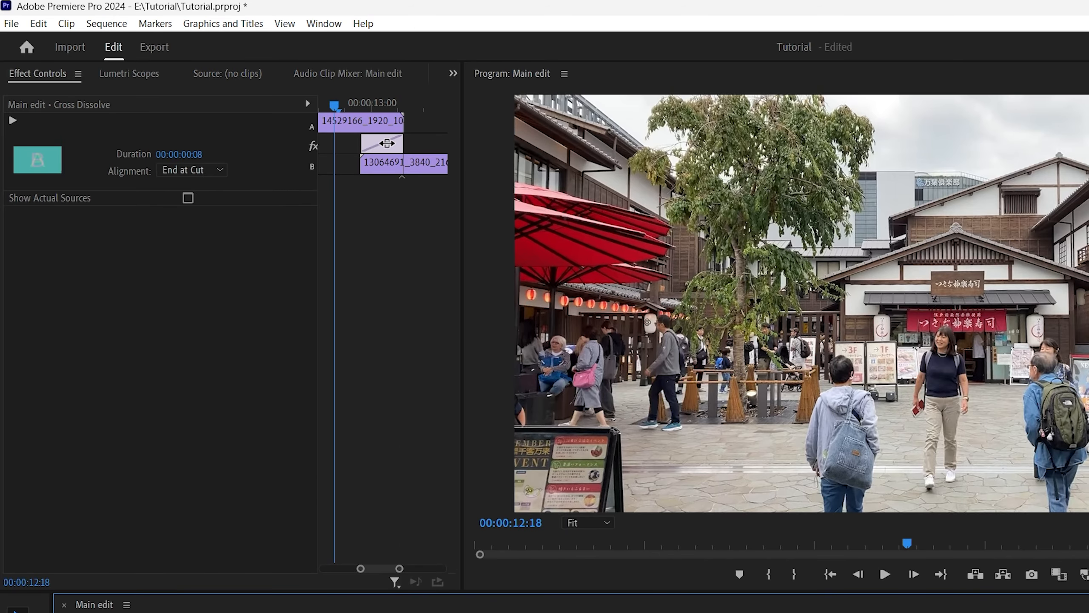
left_click_drag(384, 143, 419, 141)
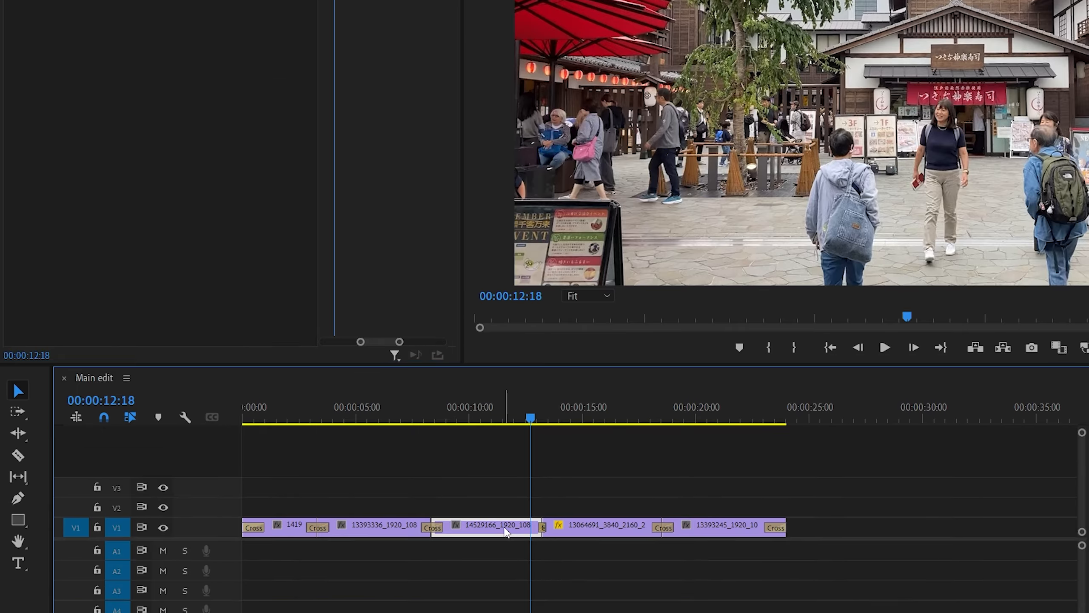
Slip the footage inside the 14529166 clip with the Slip tool, and return to the Selection tool.
left_click(493, 450)
key("y")
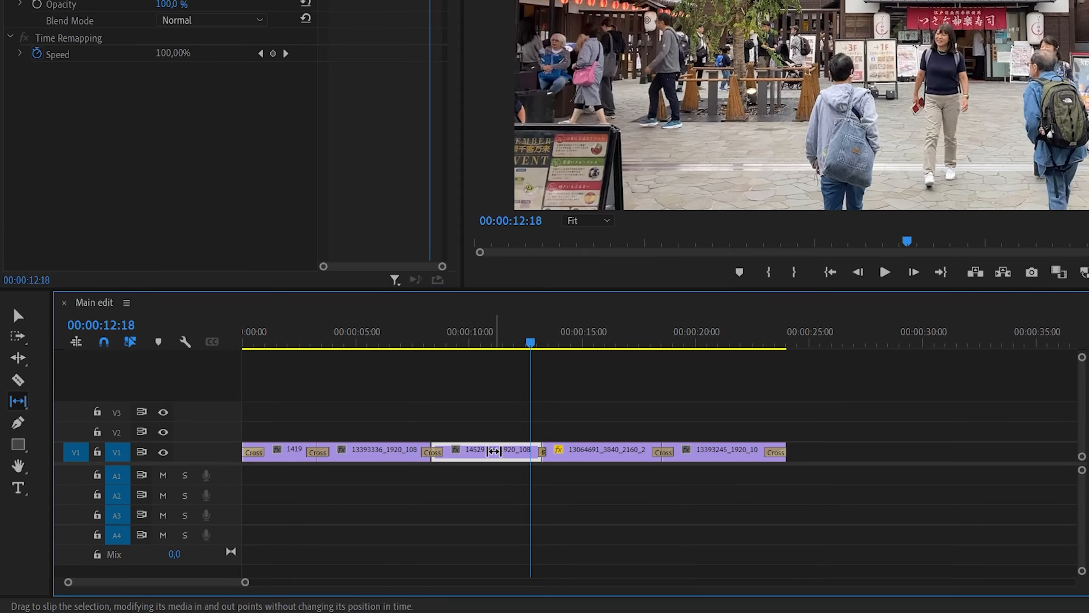
left_click_drag(494, 450, 519, 453)
key("v")
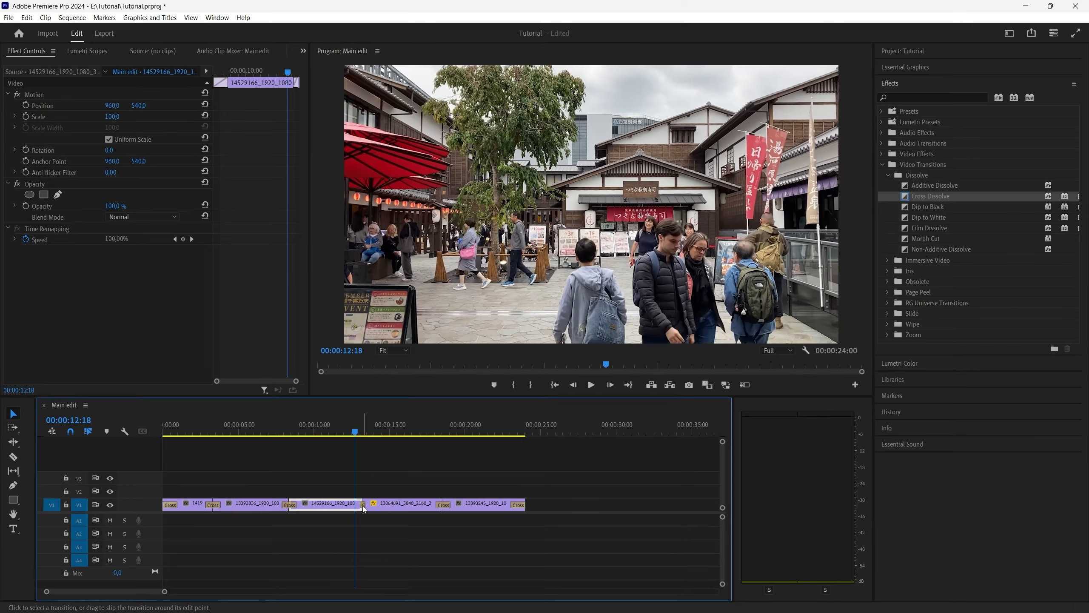
Play back the Cross Dissolves at both ends of the 14529166 clip.
left_click(400, 496)
key("space")
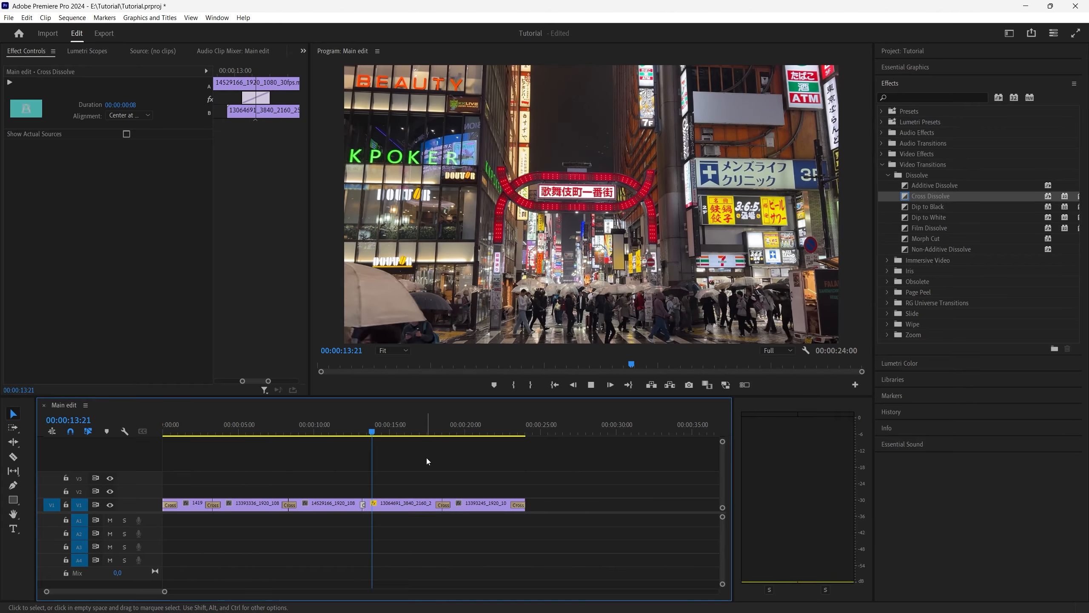
key("space")
left_click(261, 431)
key("space")
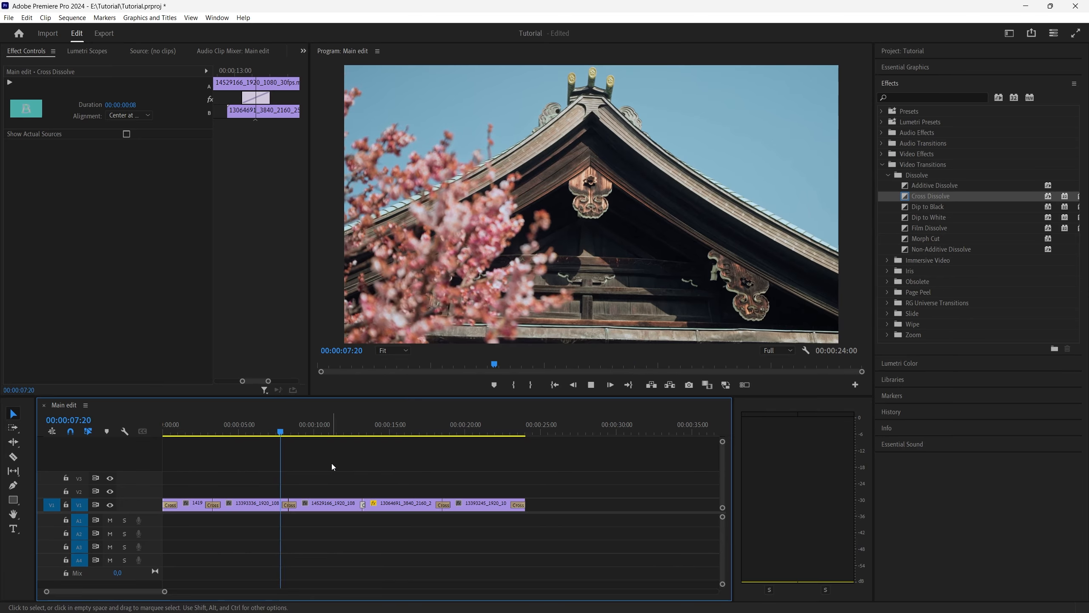
left_click(332, 467)
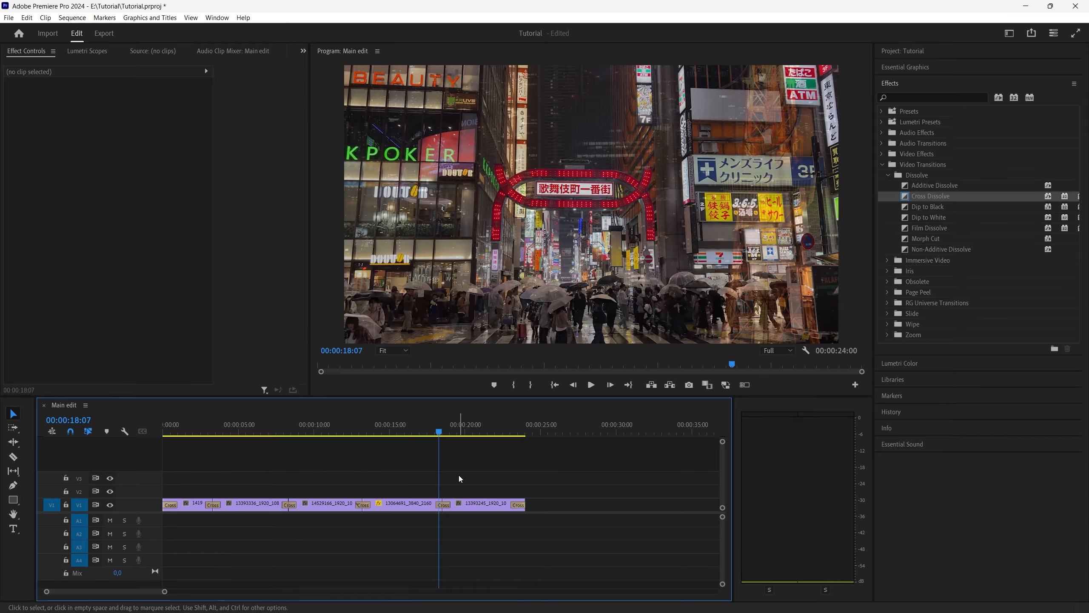
Replace the Cross Dissolve between the 13064691 and 13393245 clips with a Morph Cut.
left_click(442, 506)
key("Delete")
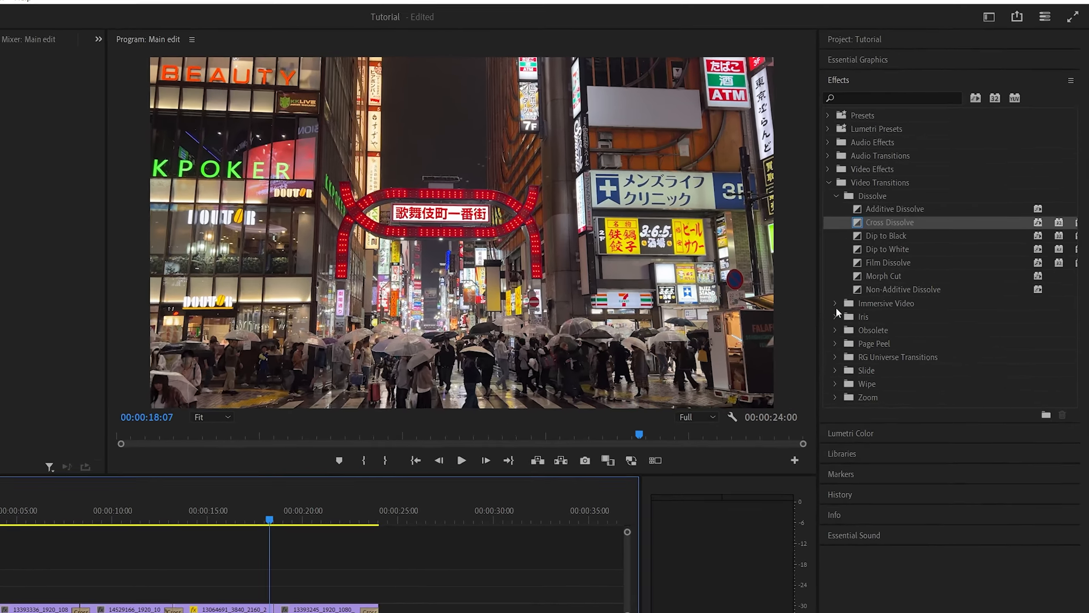
left_click_drag(885, 277, 271, 609)
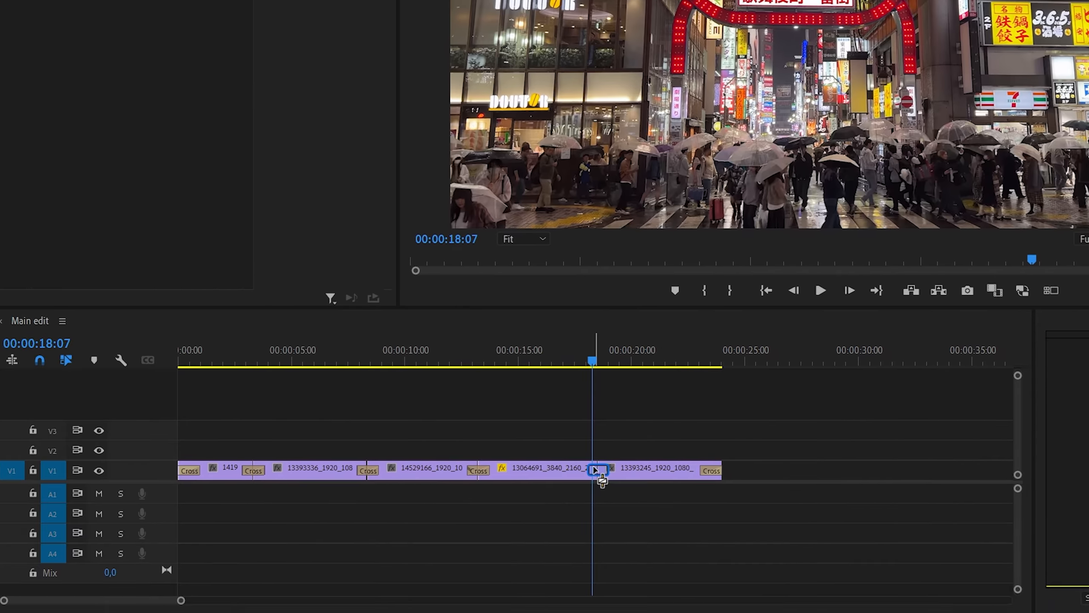
left_click_drag(600, 476, 595, 470)
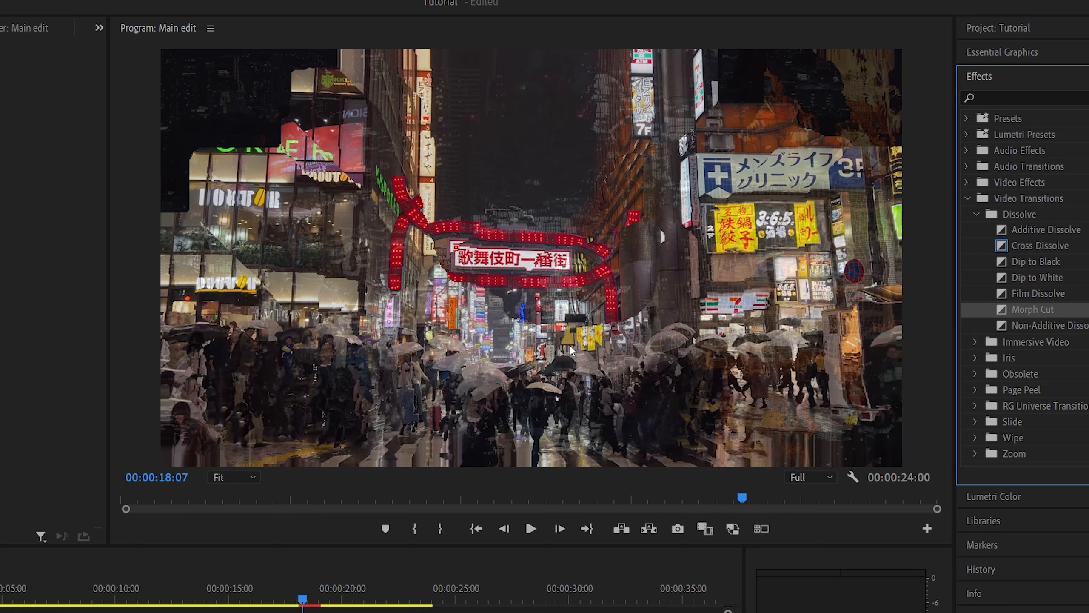
Preview the Morph Cut transition by playing the sequence from 00:00:17:22.
left_click_drag(303, 604, 295, 601)
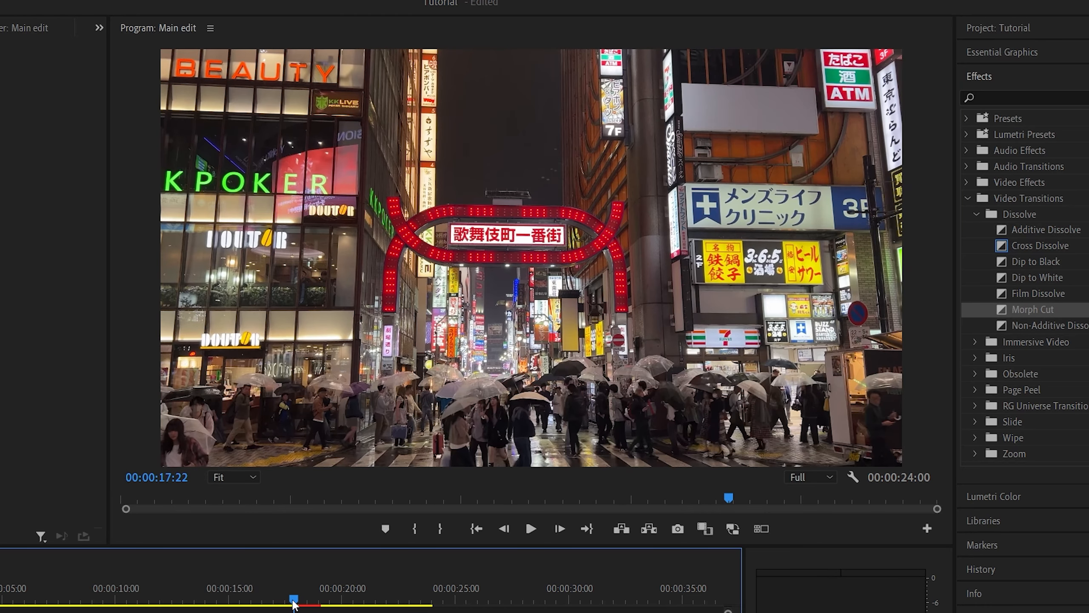
key("space")
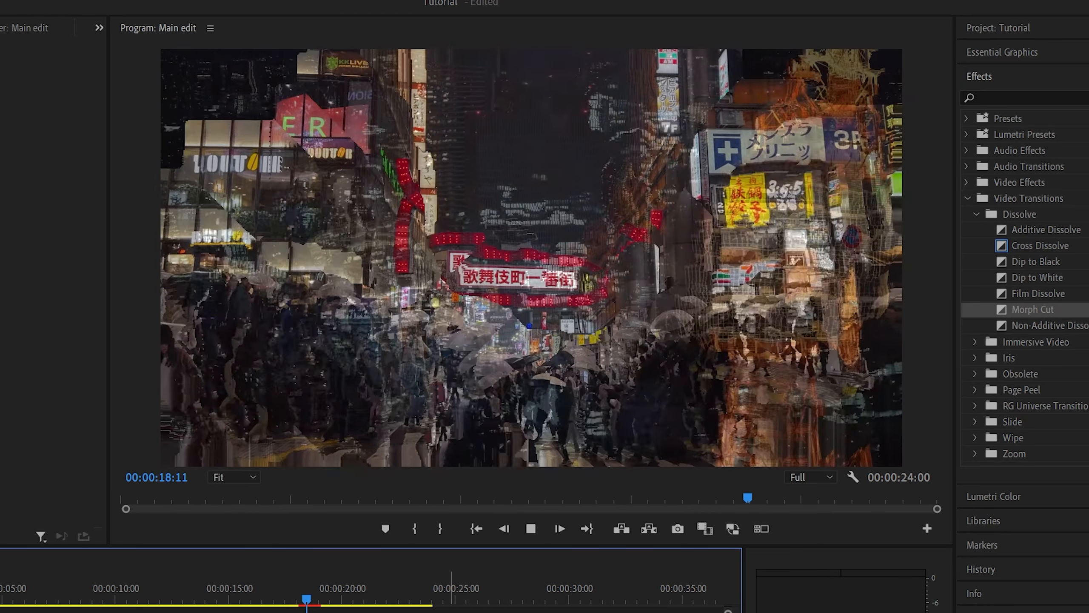
key("space")
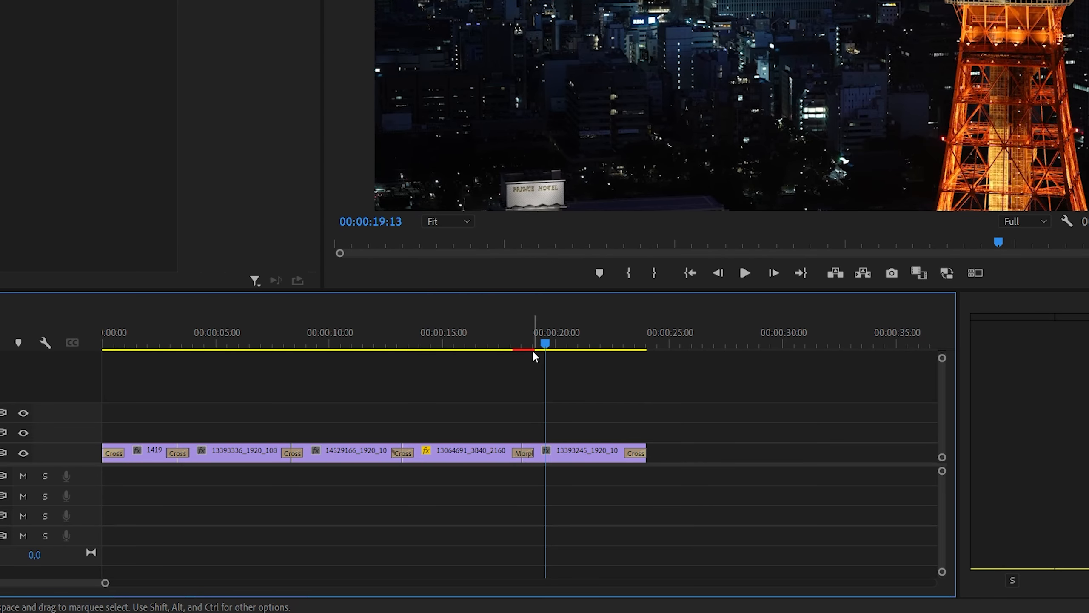
Mark an in point at 00:00:18:02 and an out point at 00:00:19:00 around the Morph Cut, and render the effects in that range.
left_click(543, 346)
left_click_drag(542, 344, 511, 349)
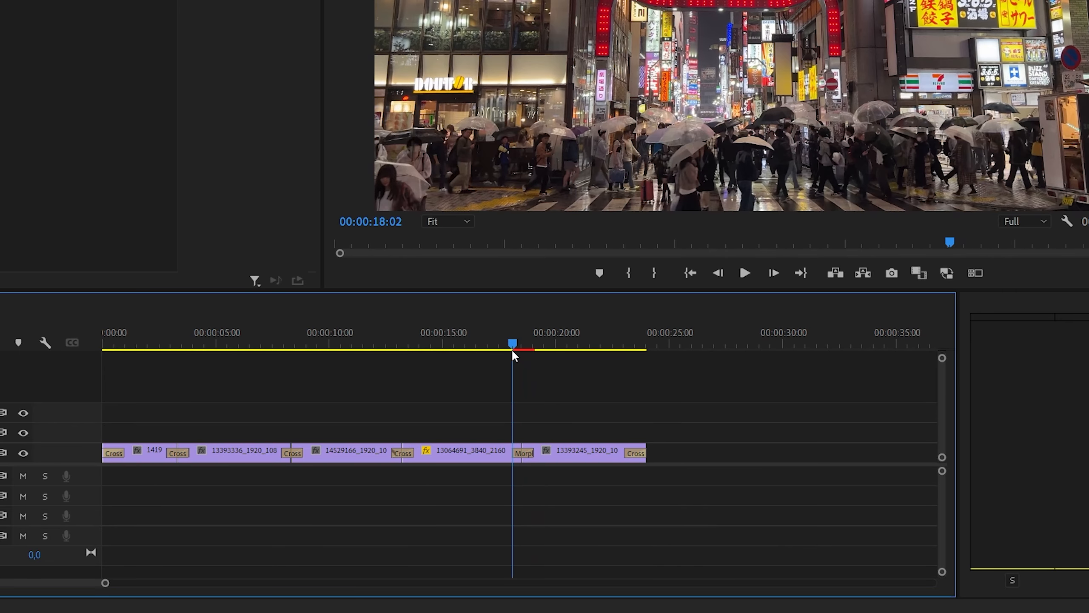
key("i")
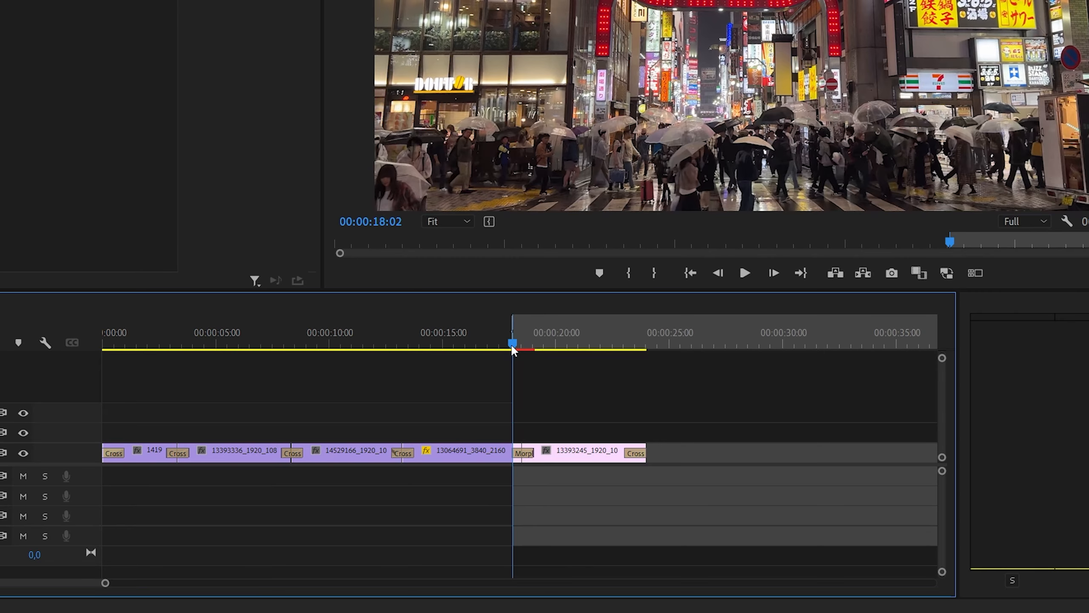
left_click_drag(511, 344, 532, 348)
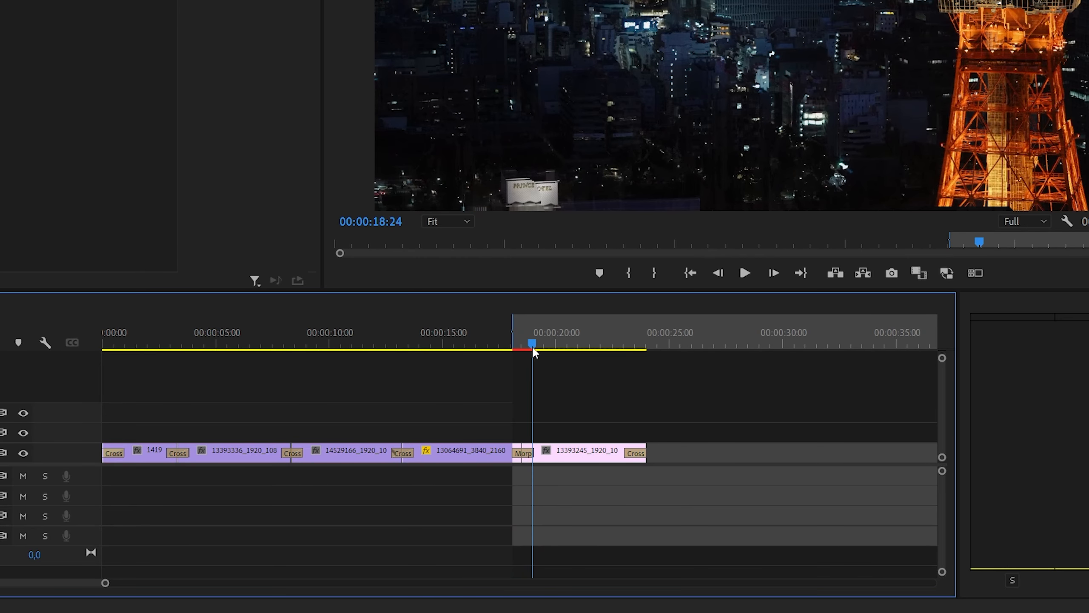
key("Right")
key("o")
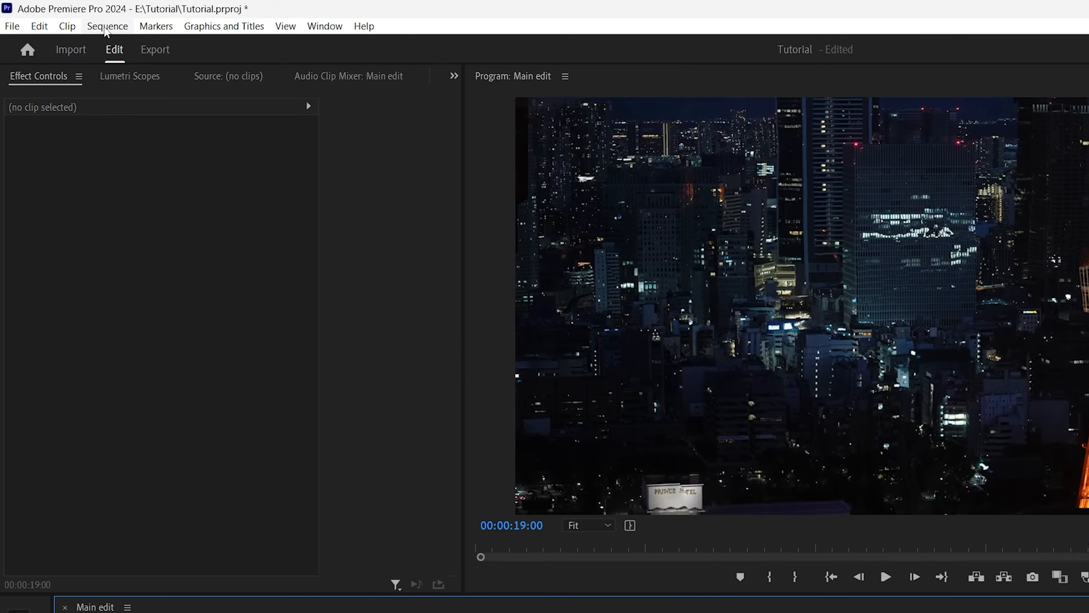
left_click(105, 21)
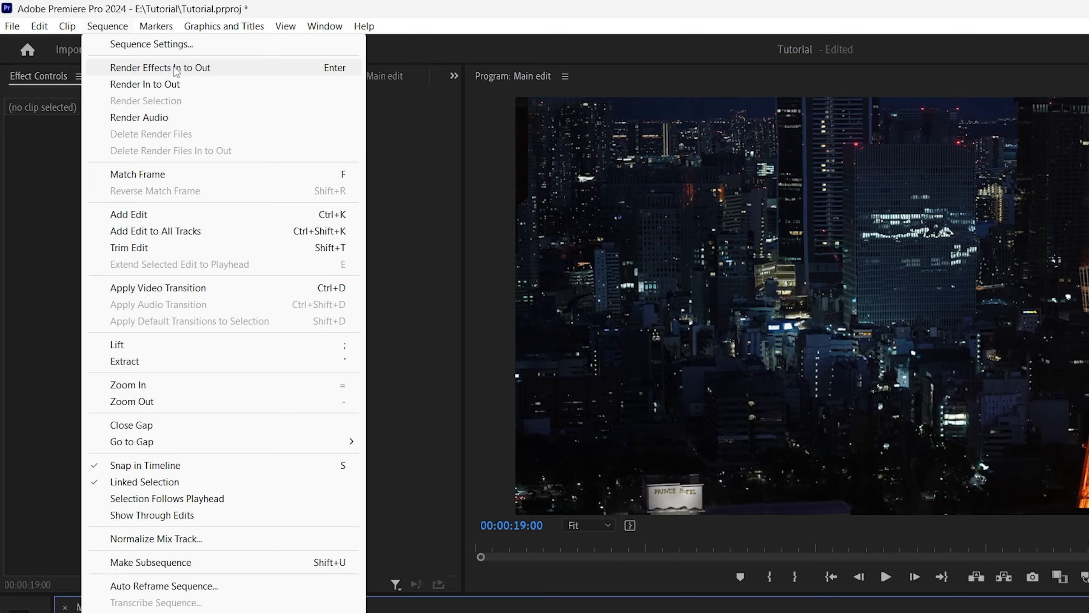
left_click(176, 69)
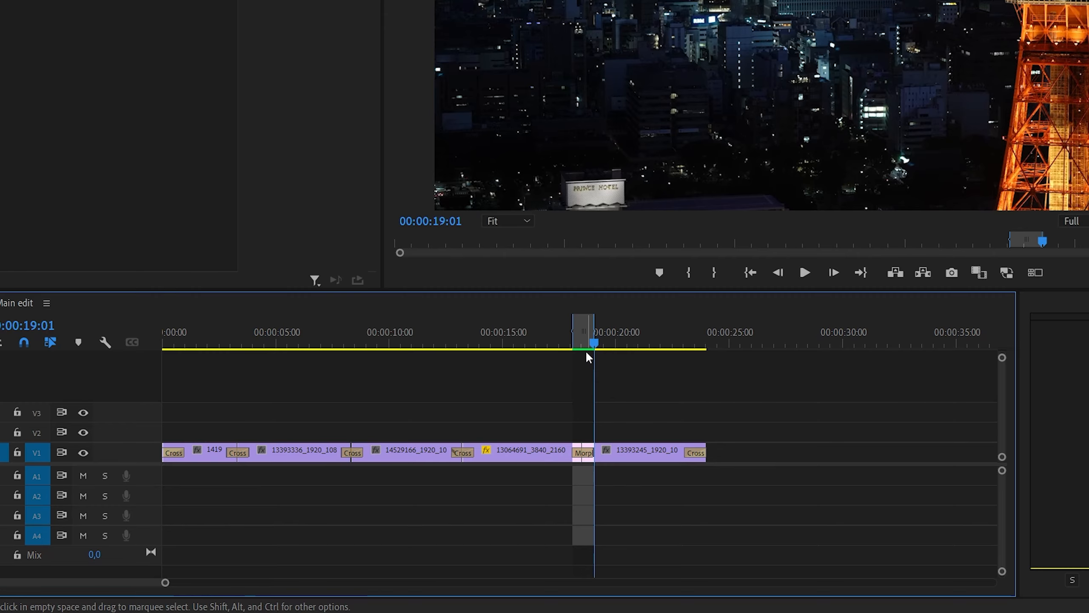
Replace the Morph Cut between the 13064691 and 13393245 clips with a Cross Dissolve and move the playhead to that cut.
left_click(586, 454)
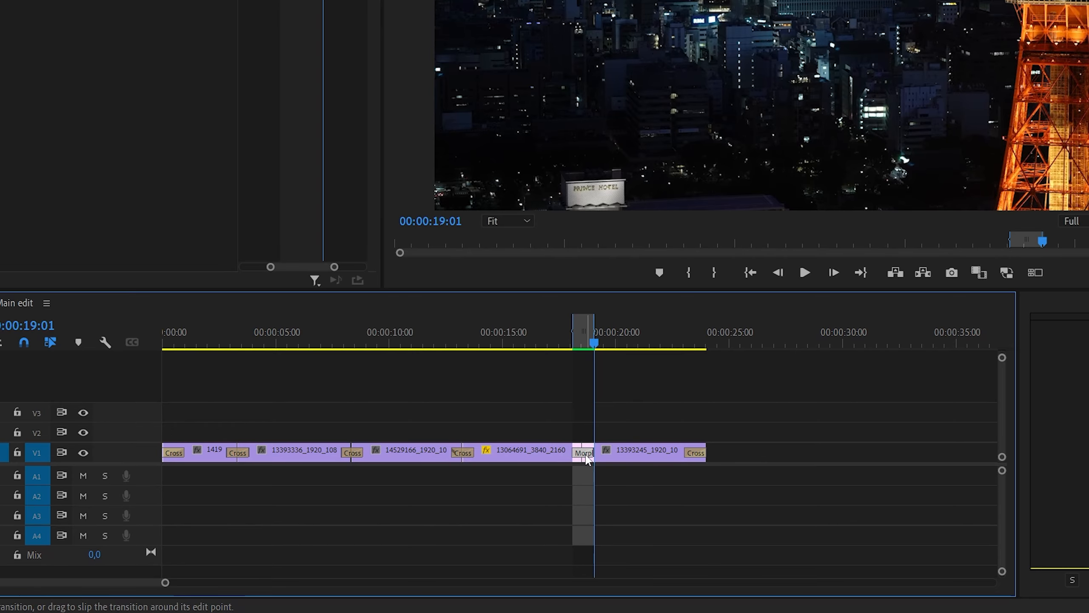
key("Delete")
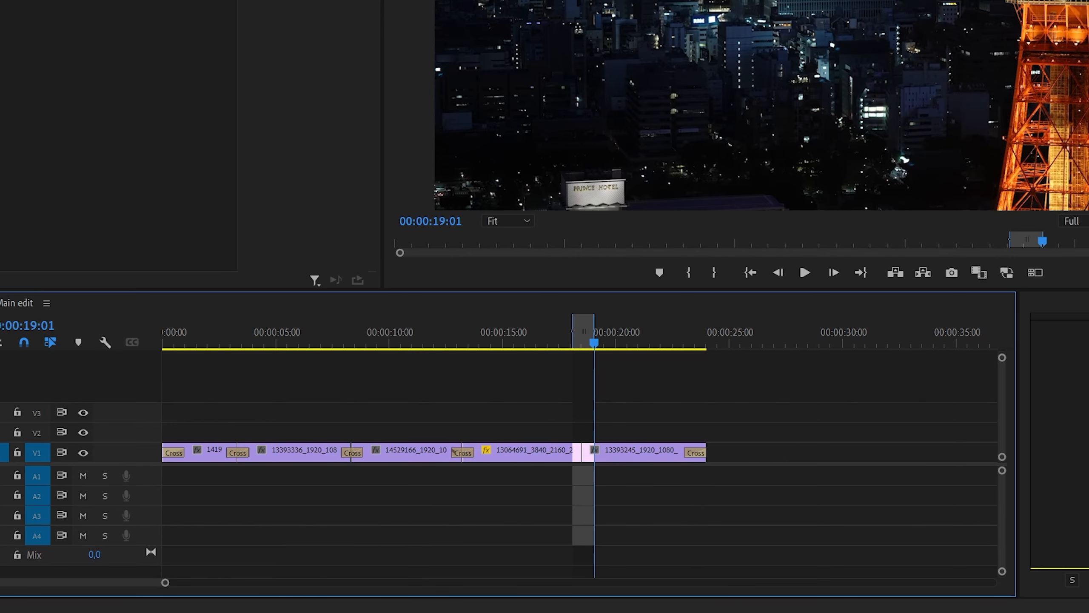
left_click_drag(1085, 172, 581, 455)
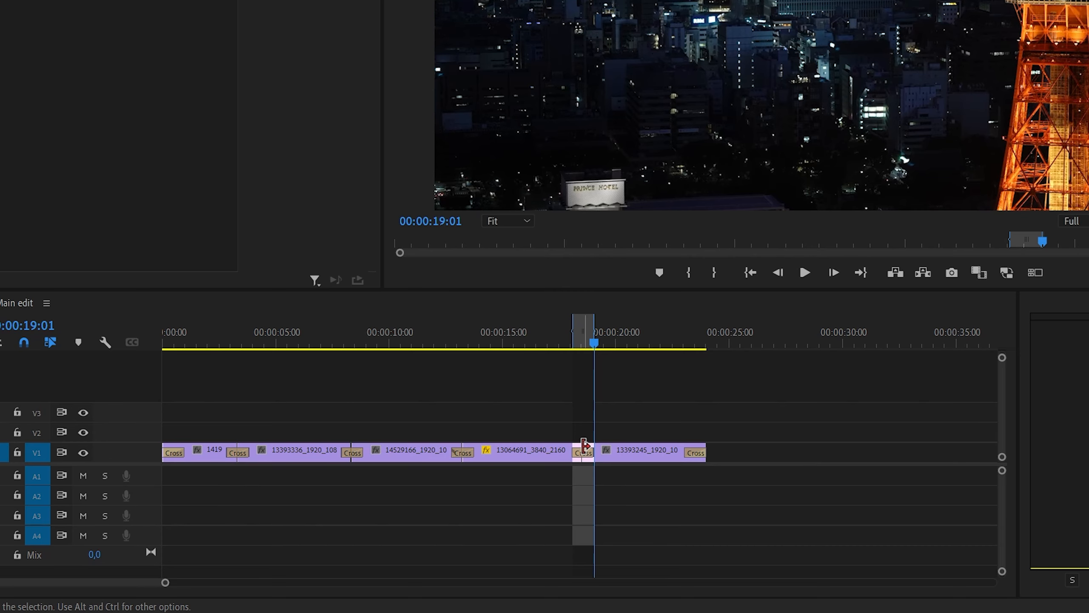
key("Up")
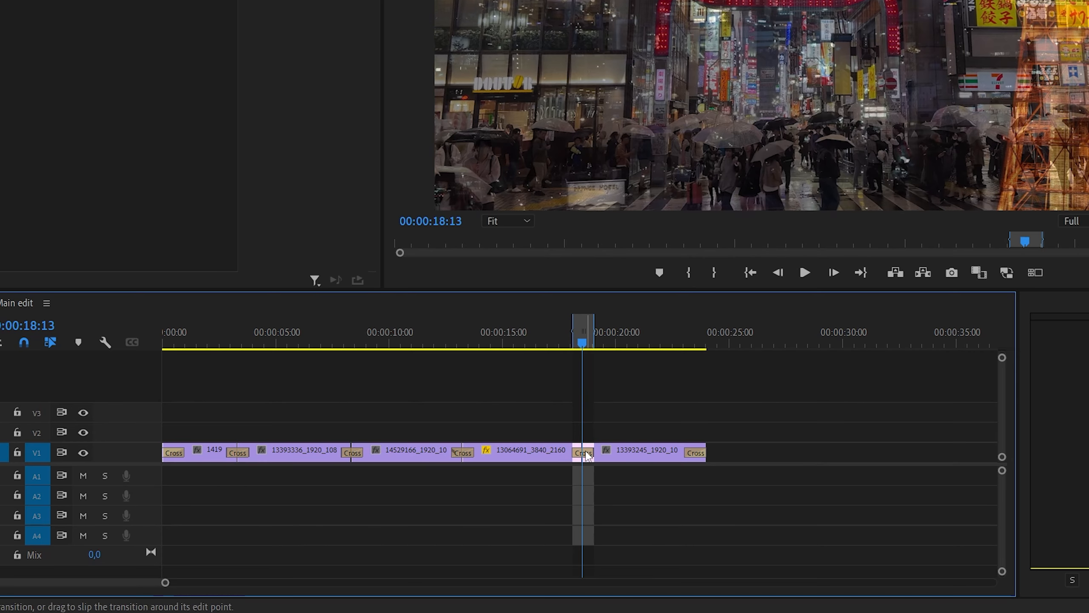
Clear the sequence's in and out points and place the playhead at 00:00:18:12.
right_click(583, 321)
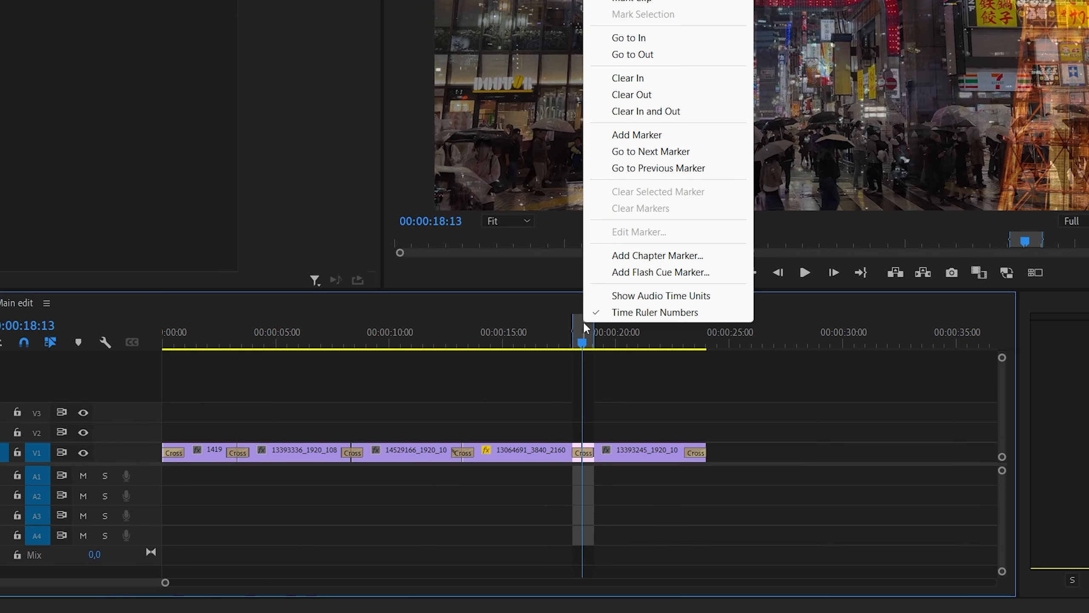
left_click(647, 111)
left_click(582, 344)
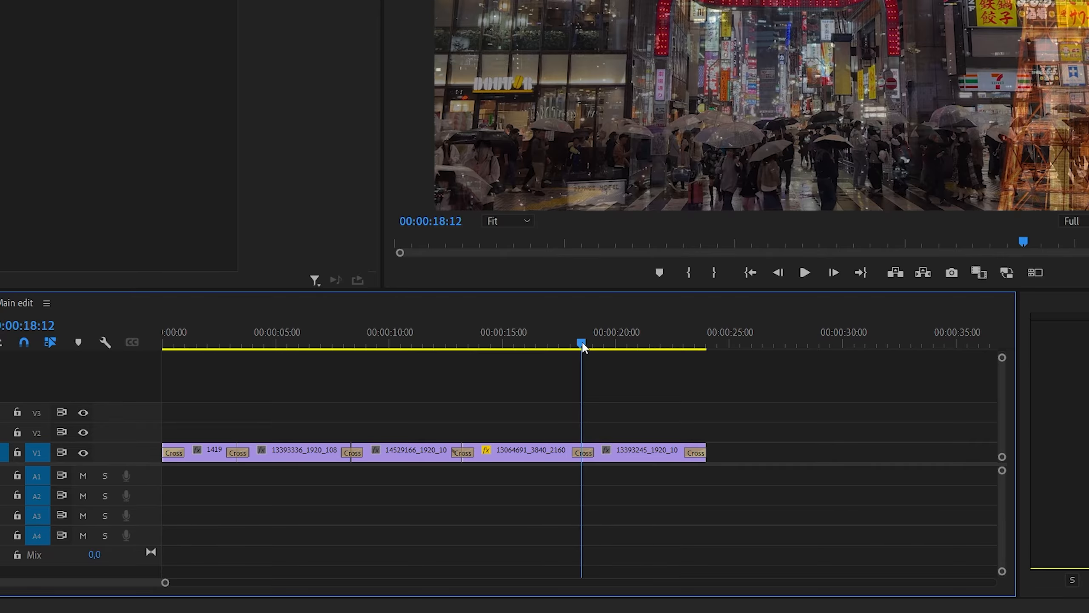
Try speeds of 50, 25 and 200% for the 13064691 clip, and apply Reverse Speed at 100%.
right_click(539, 455)
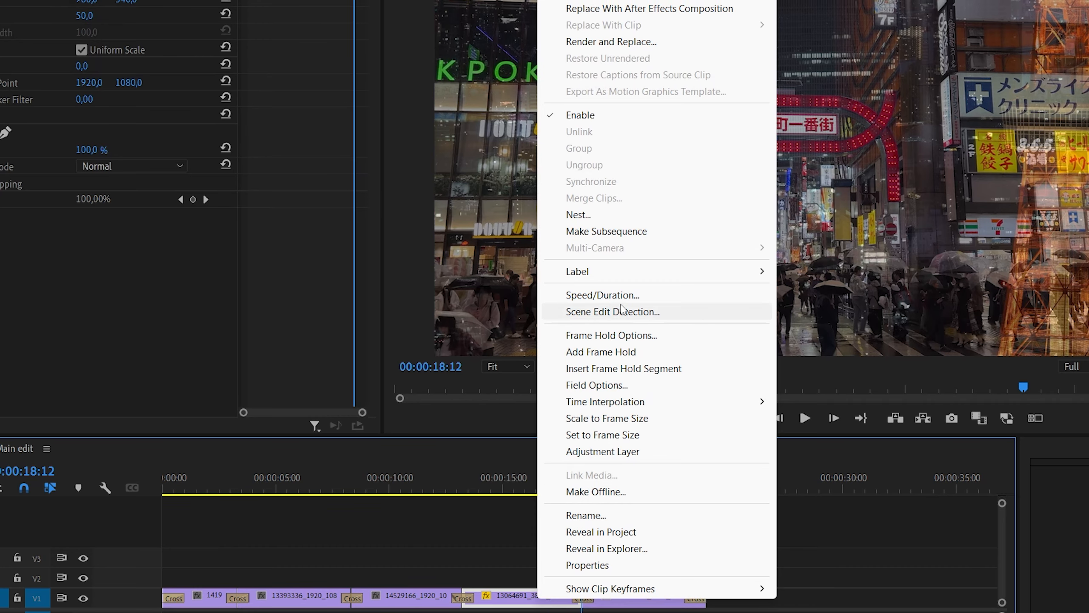
left_click(619, 295)
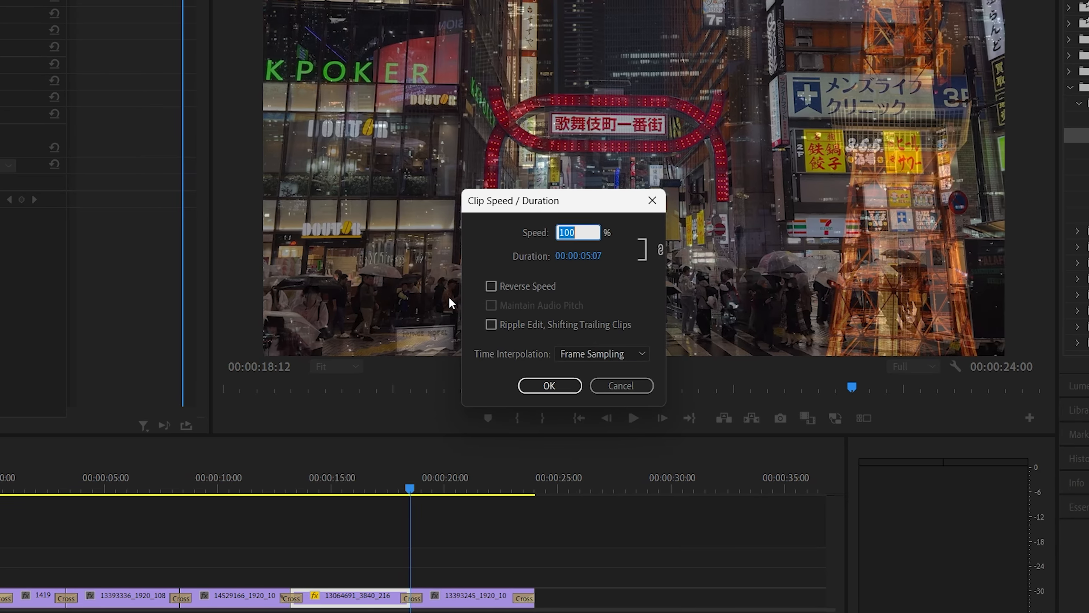
key("Right")
key("BackSpace")
key("BackSpace")
key("BackSpace")
type("50")
key("BackSpace")
key("BackSpace")
type("25")
double_click(575, 235)
type("200")
left_click(491, 286)
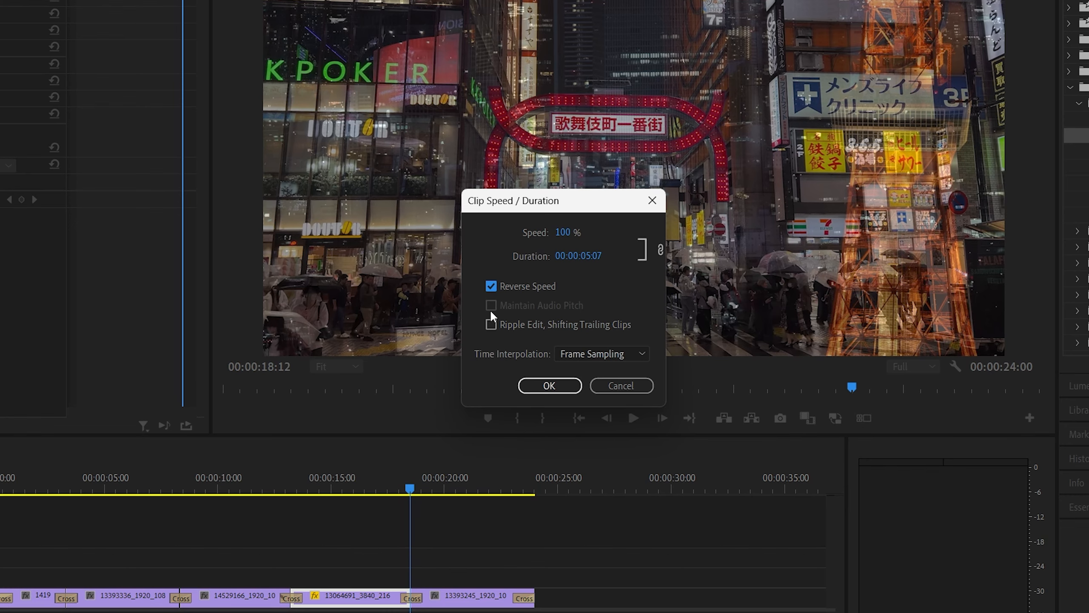
left_click(531, 384)
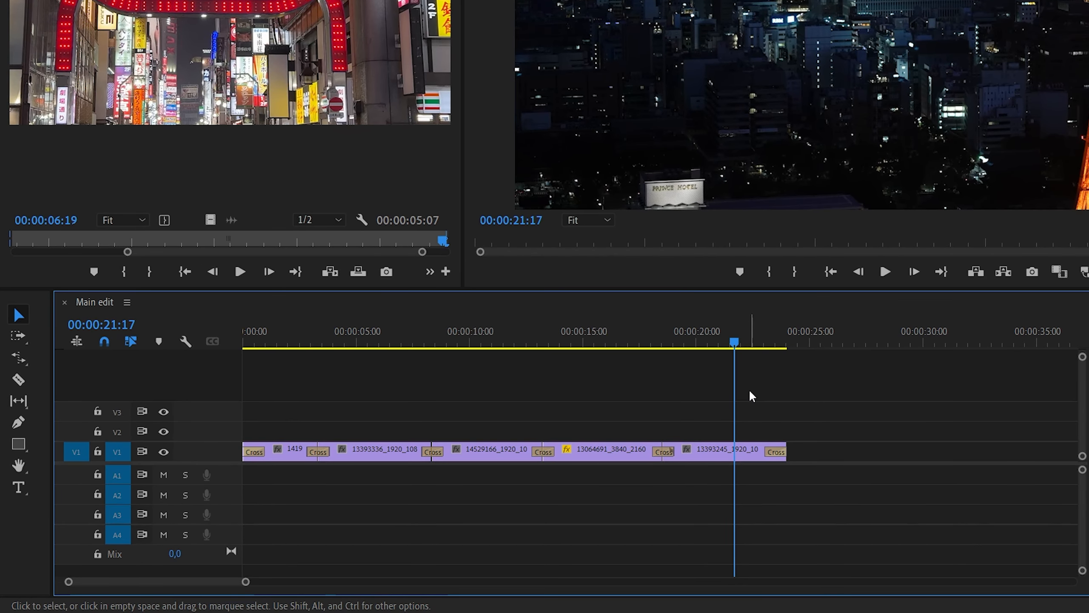
Delete the Cross Dissolve transitions at the end and at the start of the 13393245 clip.
key("r")
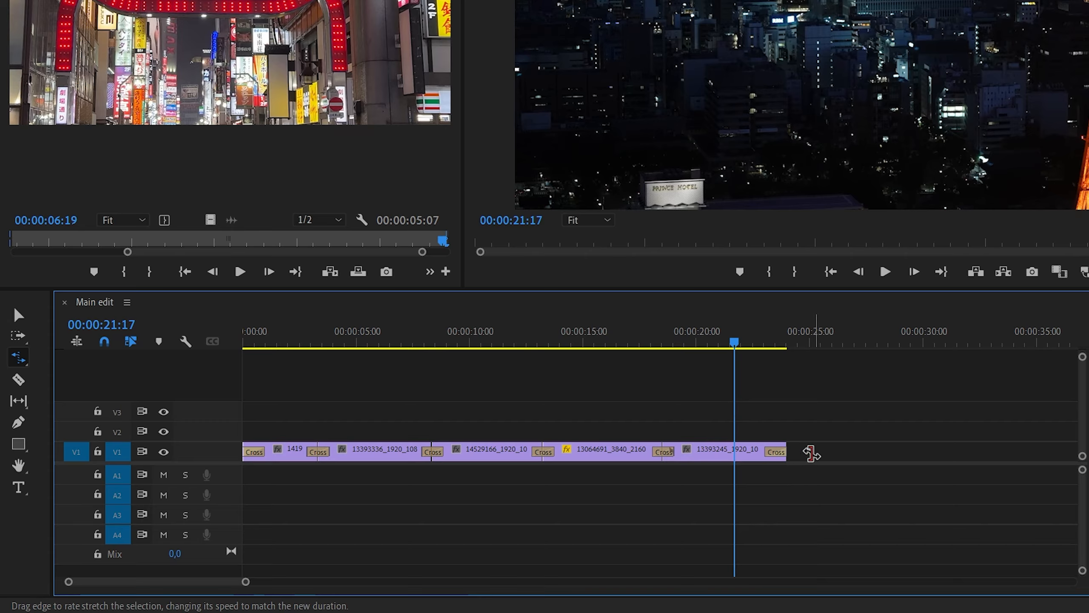
key("v")
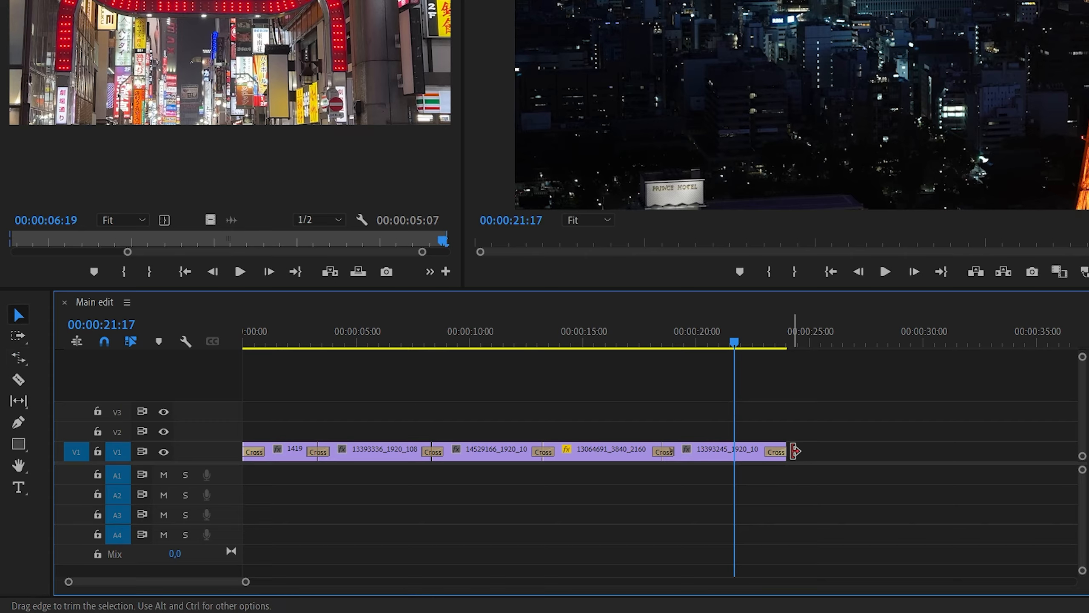
left_click(775, 451)
key("Delete")
left_click(668, 450)
key("Delete")
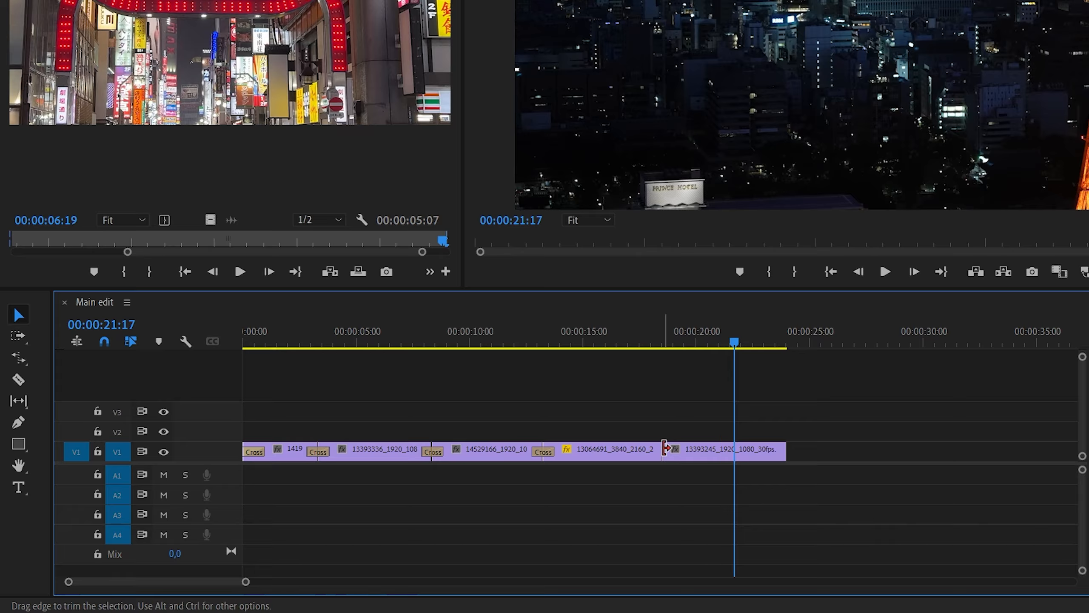
Rate Stretch the 13393245 clip's end to about 00:00:30:00, slowing it to 48.07%, and play it from 00:00:19:17.
key("r")
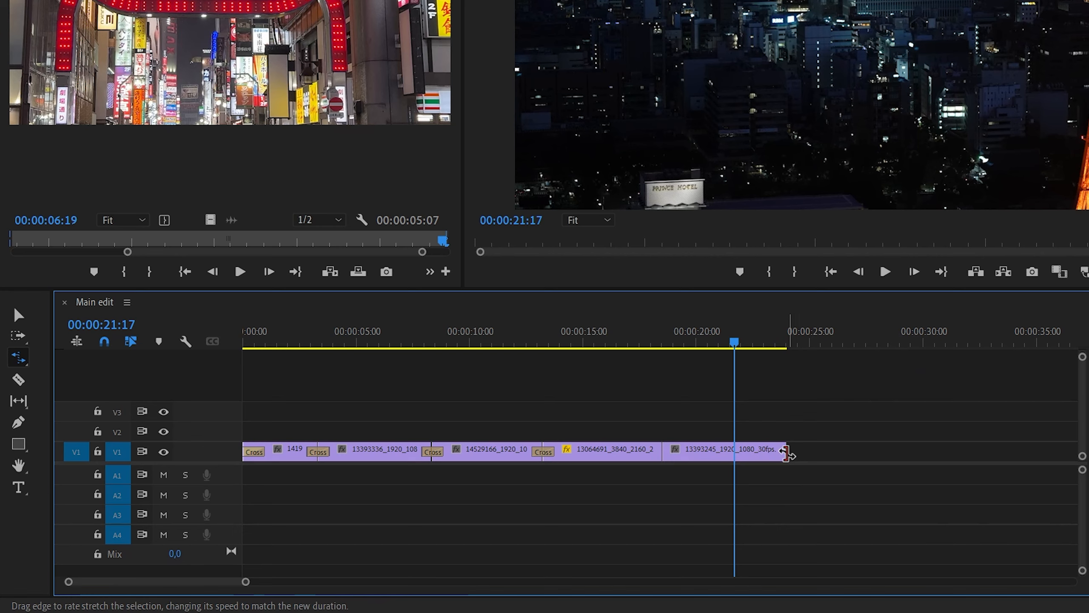
left_click_drag(788, 455, 920, 454)
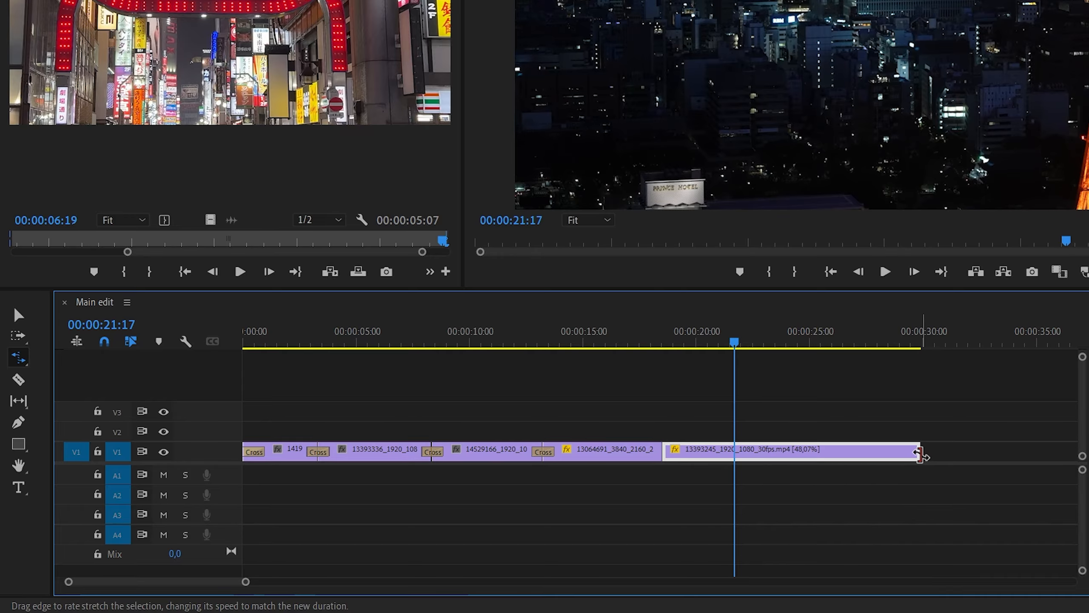
left_click_drag(735, 342, 690, 343)
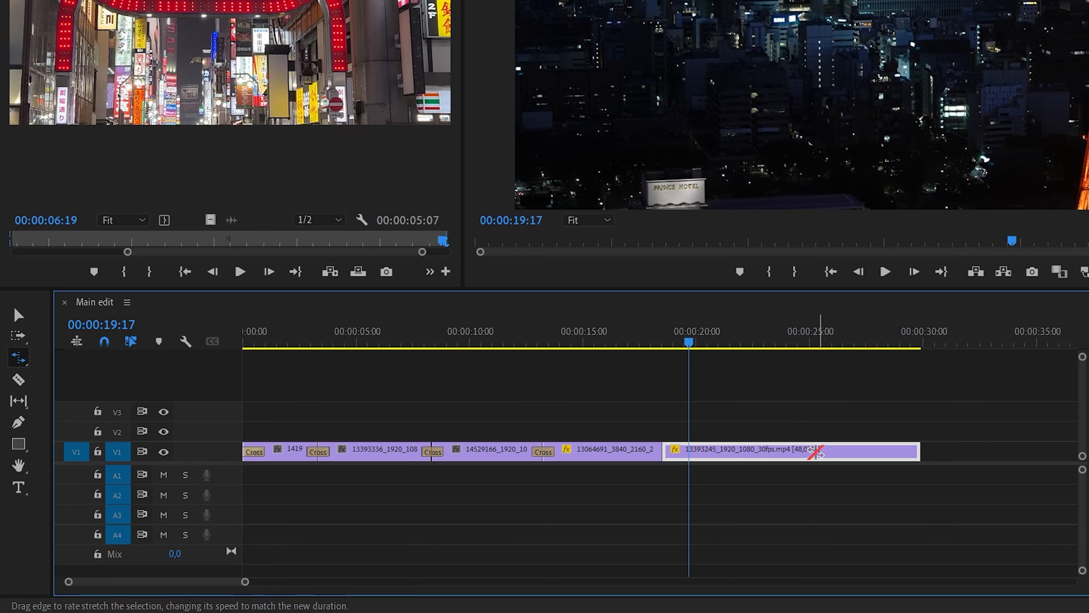
key("space")
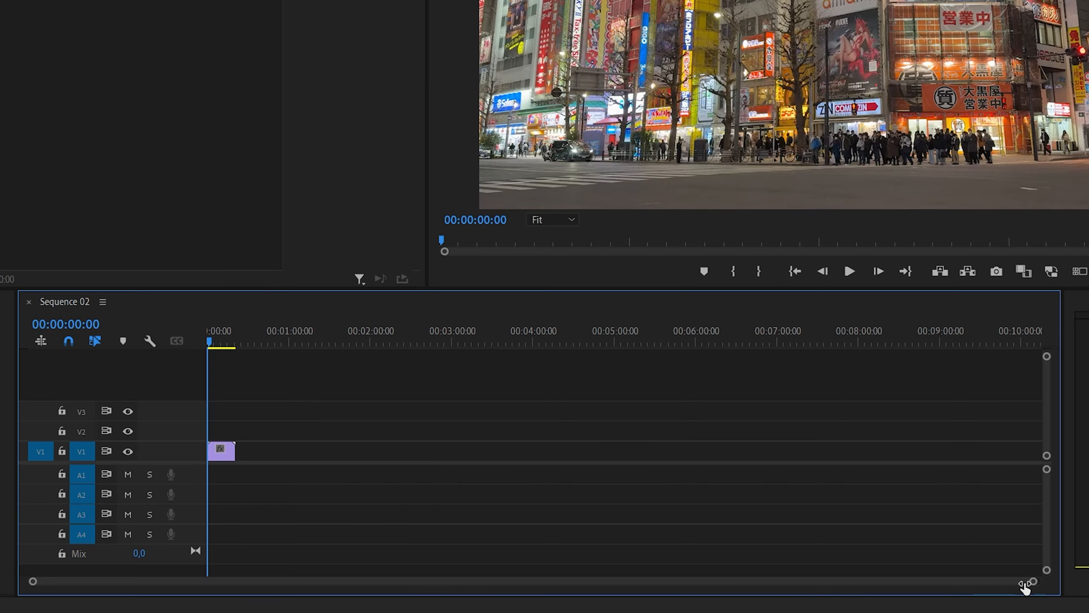
Increase the video track height in Sequence 02 and show the Time Remapping Speed keyframes on the 13250026 clip.
left_click_drag(1025, 587, 640, 580)
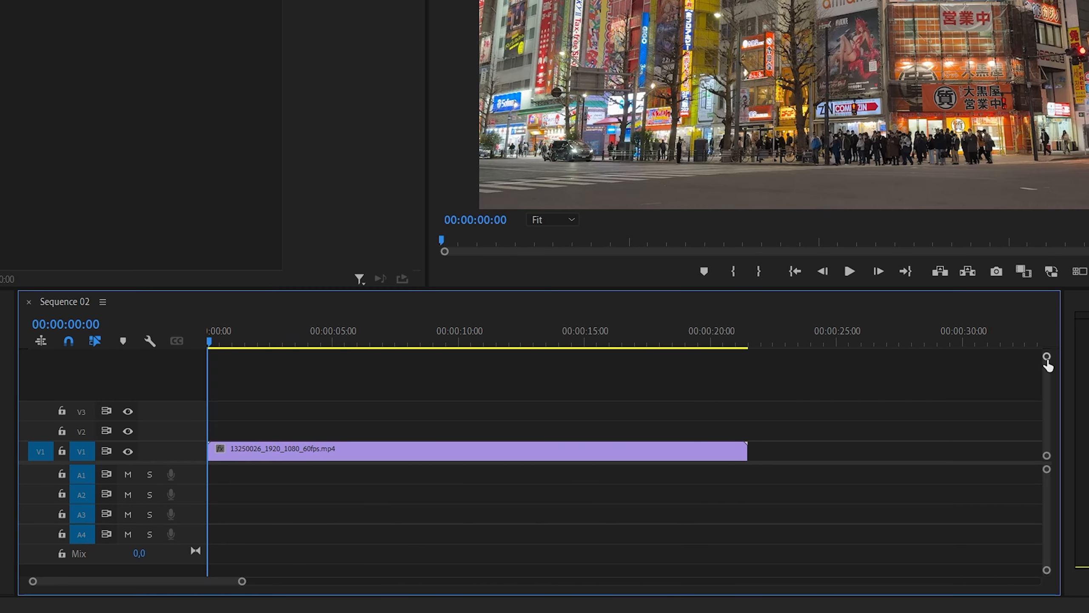
left_click_drag(1047, 359, 1047, 363)
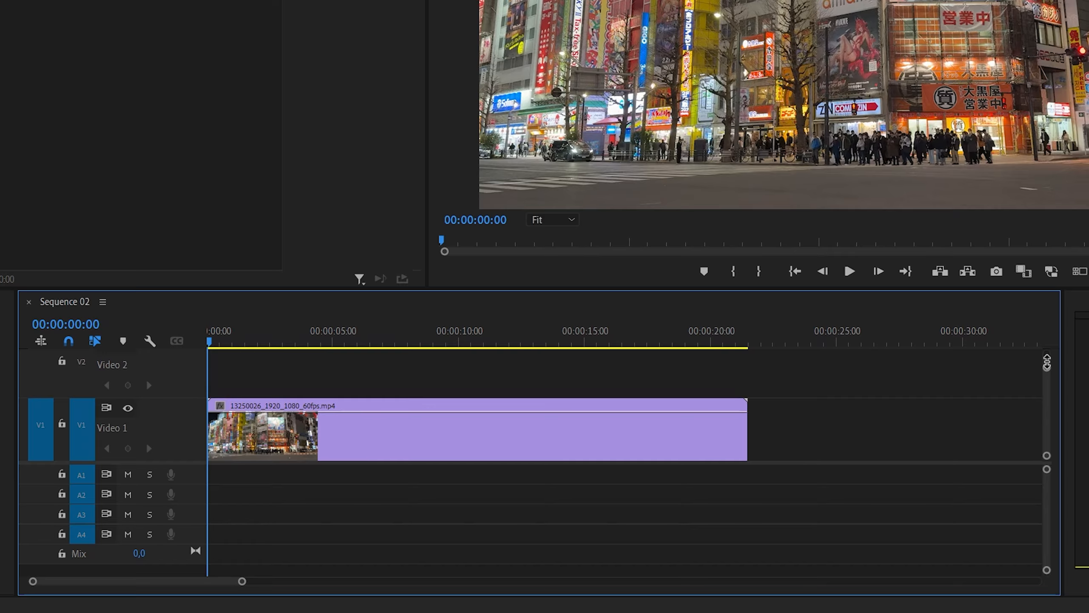
right_click(425, 442)
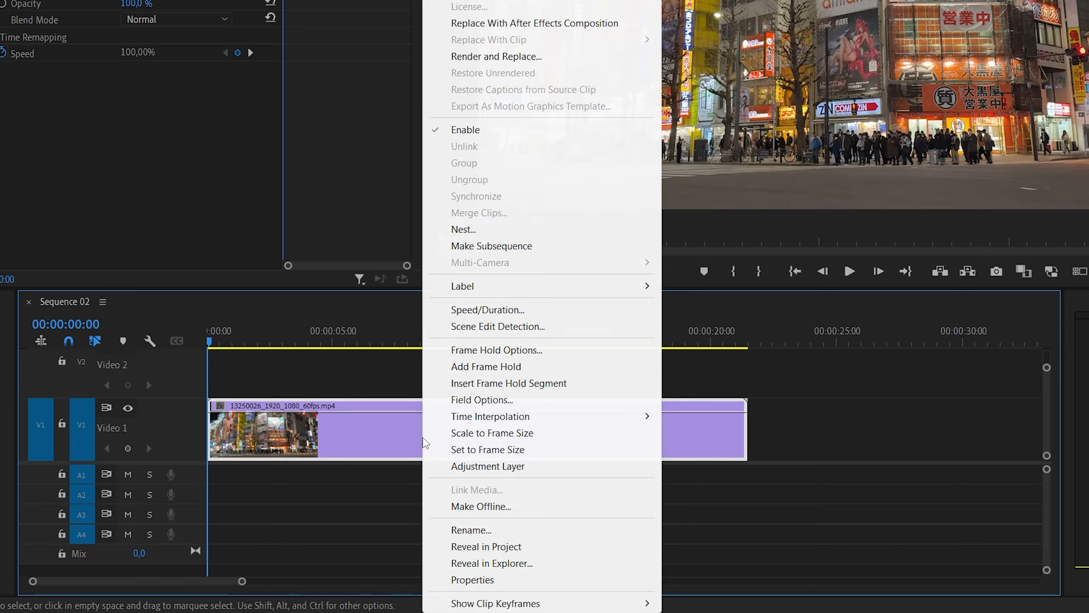
mouse_move(506, 607)
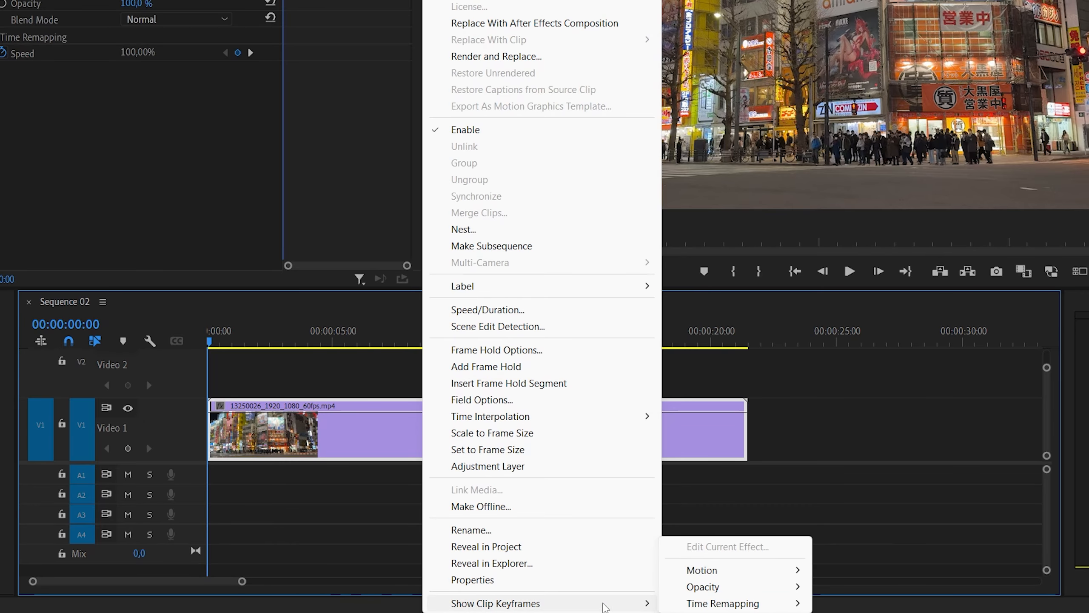
mouse_move(709, 608)
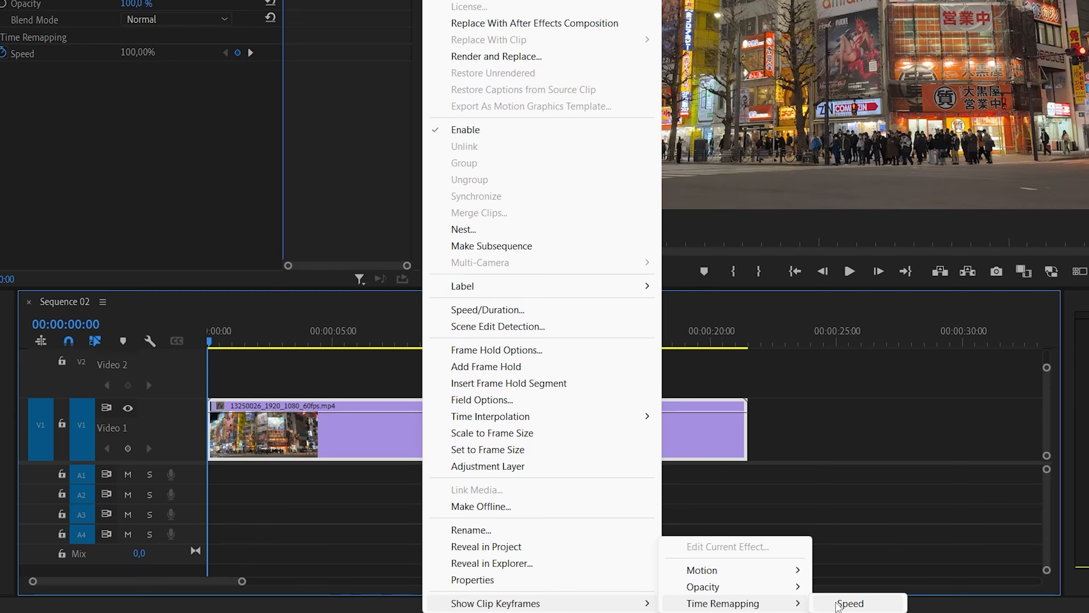
left_click(842, 603)
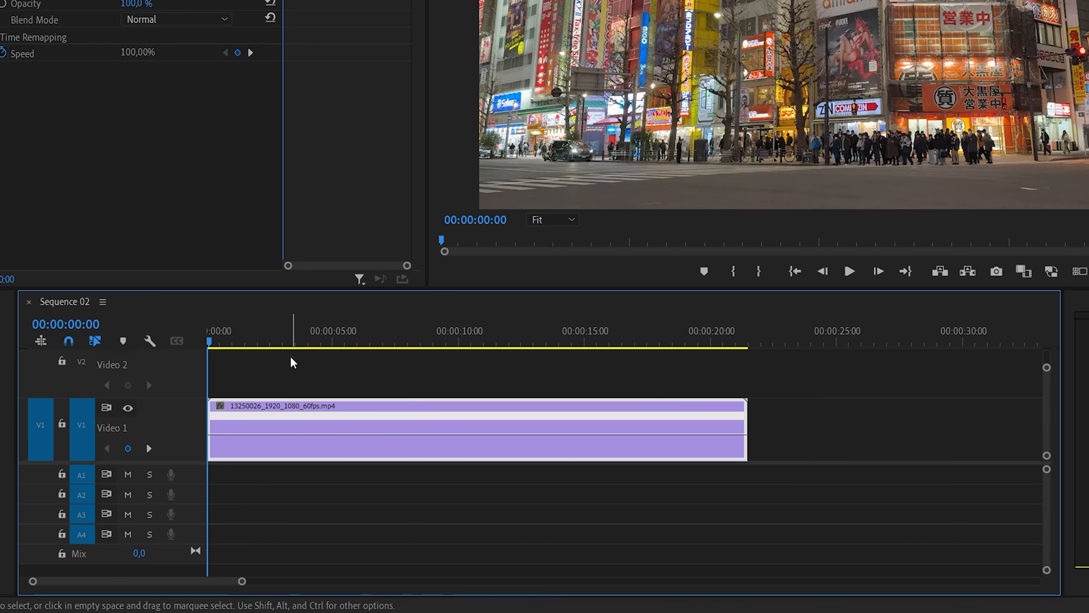
Play the start of the 13250026 clip and add a speed keyframe on it at 00:00:02:26.
left_click_drag(210, 345, 255, 347)
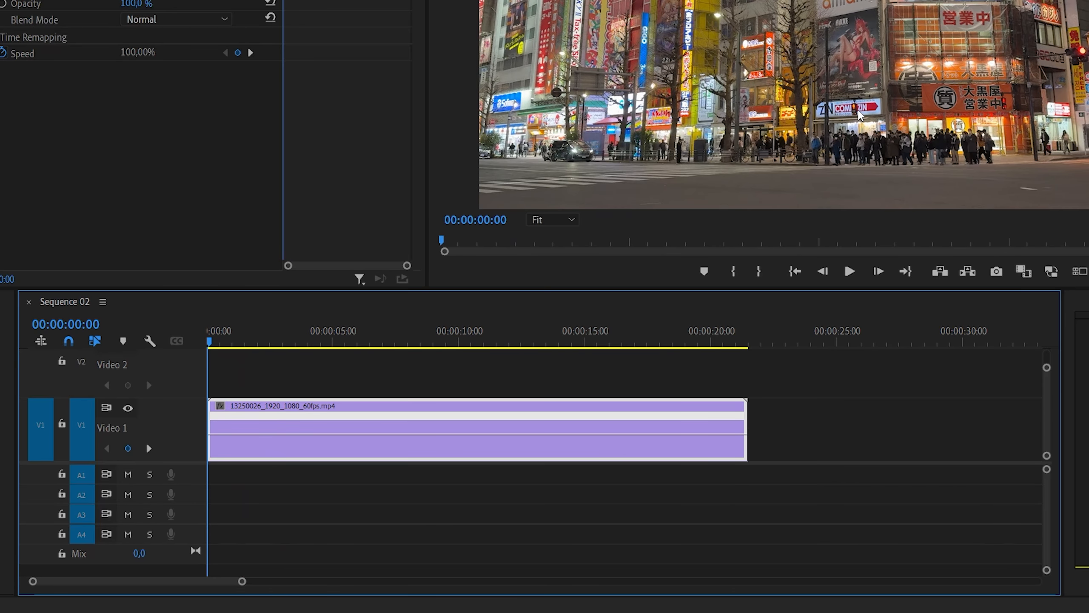
key("space")
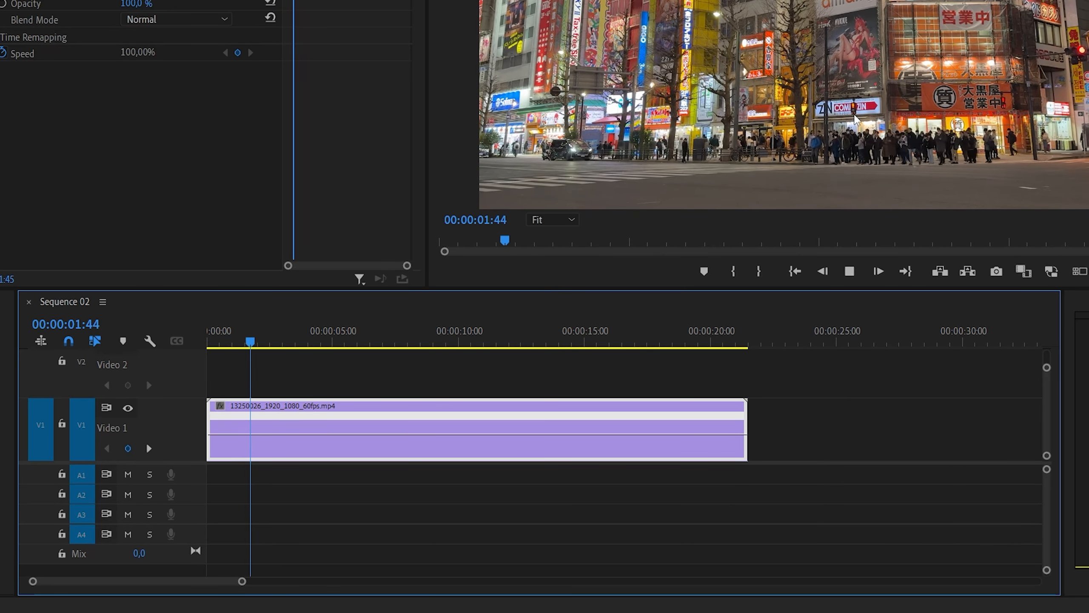
key("space")
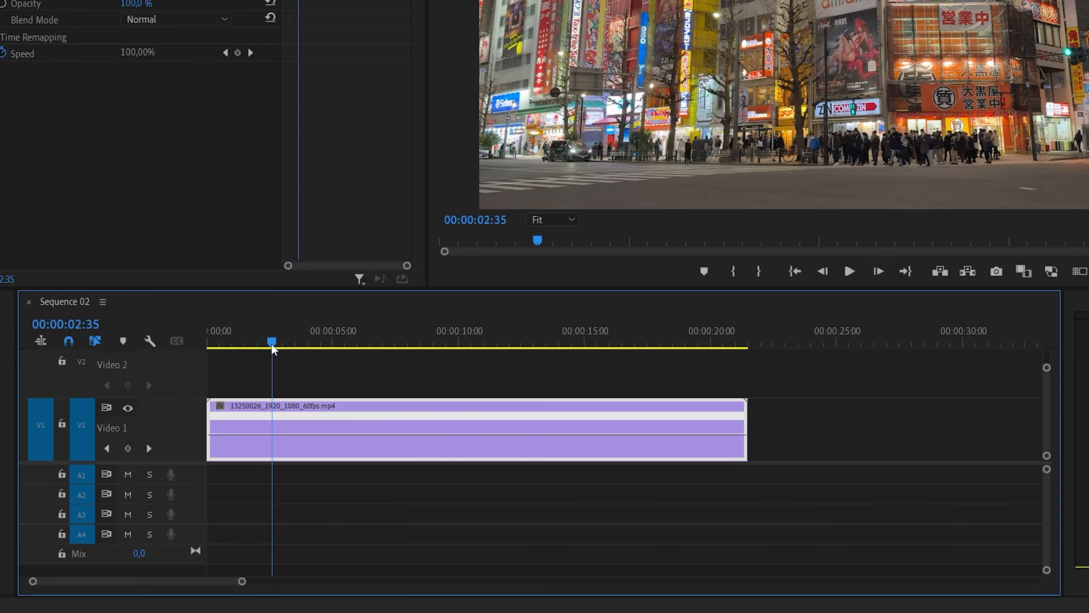
left_click_drag(271, 342, 267, 343)
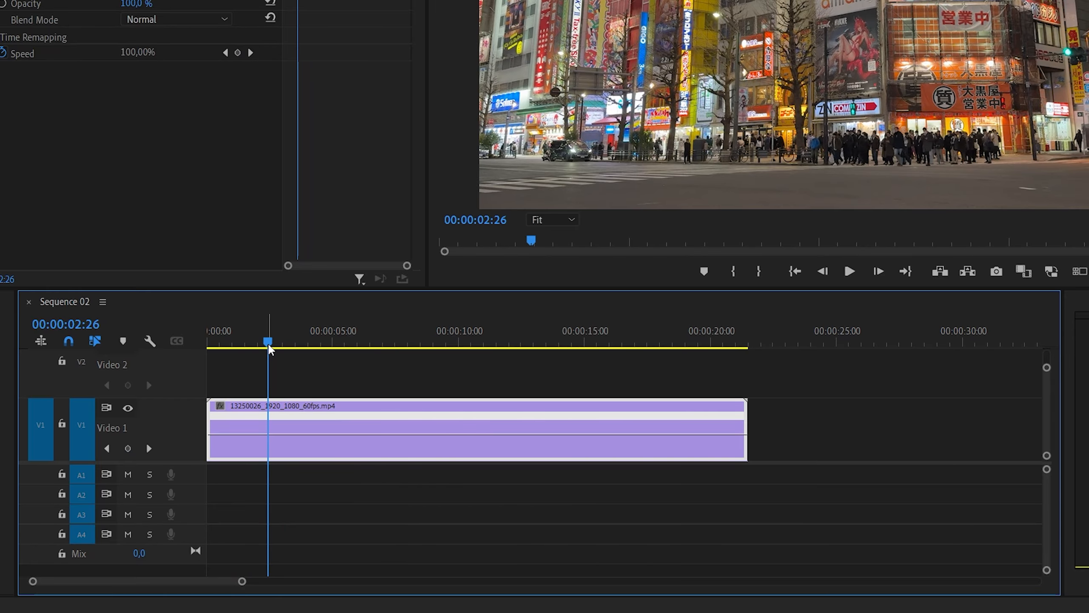
left_click(266, 436, "ctrl")
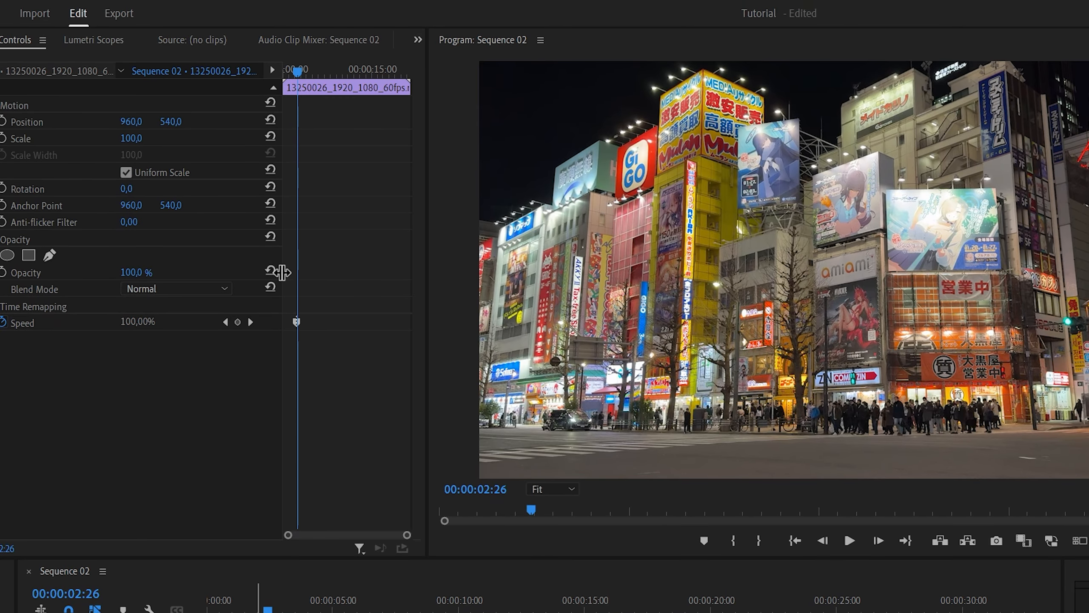
Add a Time Remapping Speed keyframe at 00:00:08:52 and remove it again.
left_click_drag(298, 72, 335, 72)
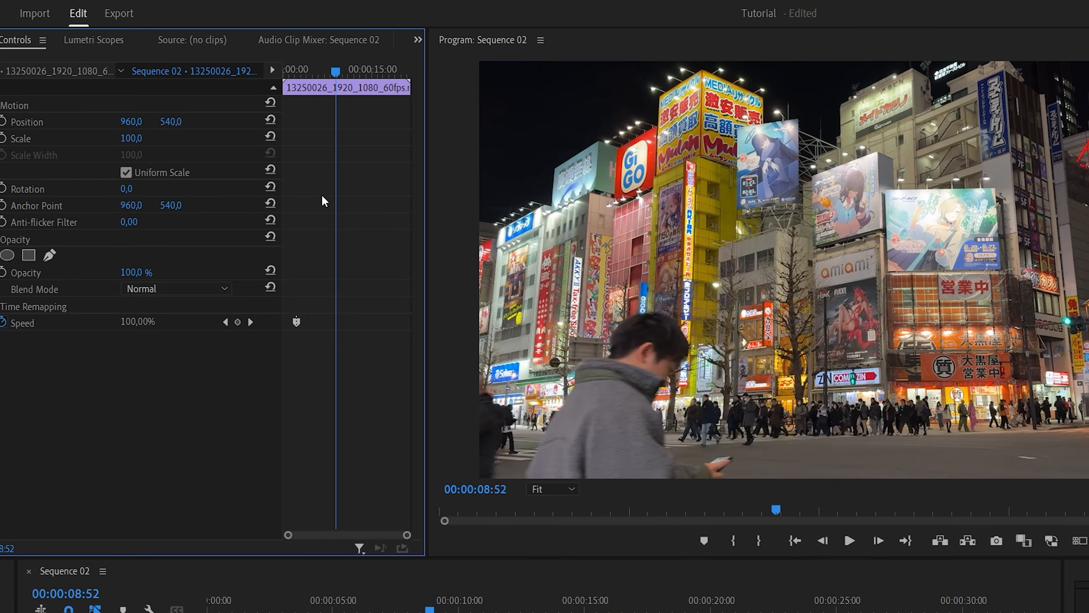
left_click(237, 322)
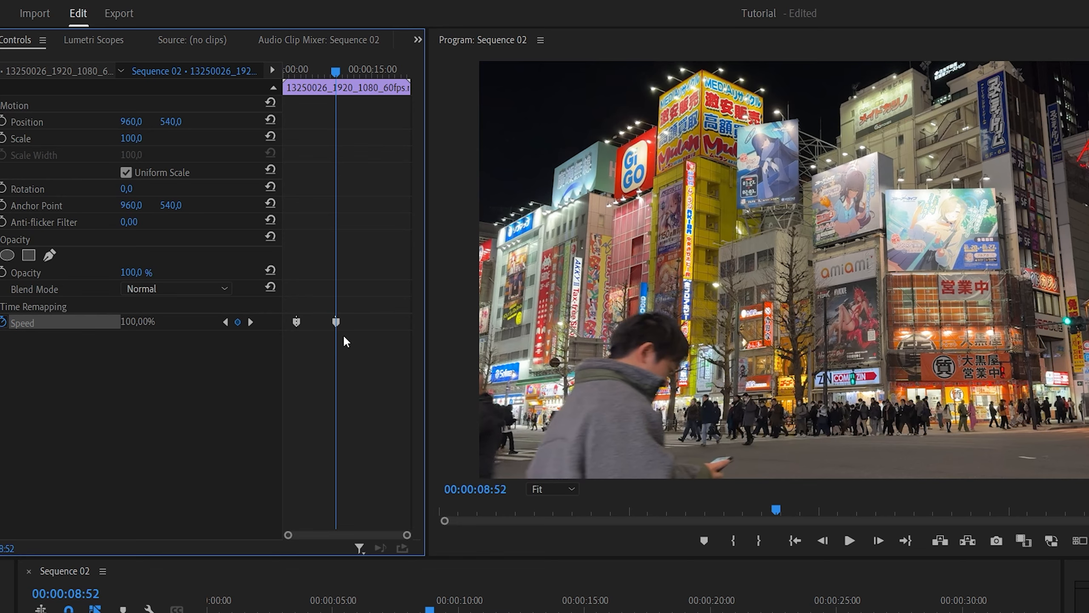
left_click(337, 323)
left_click(237, 321)
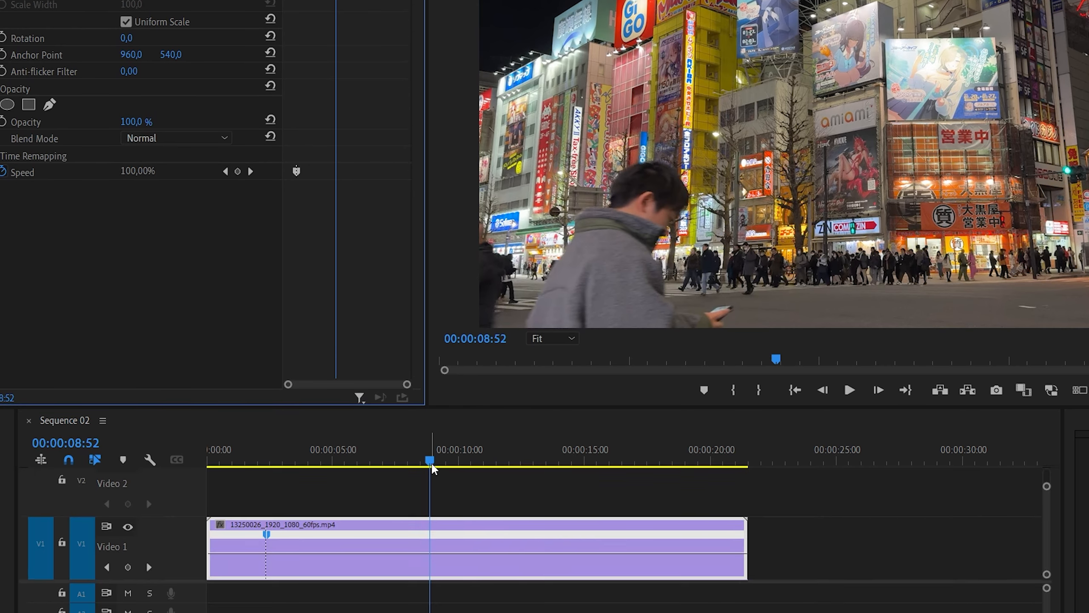
Add a second speed keyframe at 00:00:05:57 and lower the speed between the two keyframes to 40%.
mouse_move(431, 461)
left_mouse_down()
mouse_move(378, 461)
mouse_move(415, 462)
left_mouse_up()
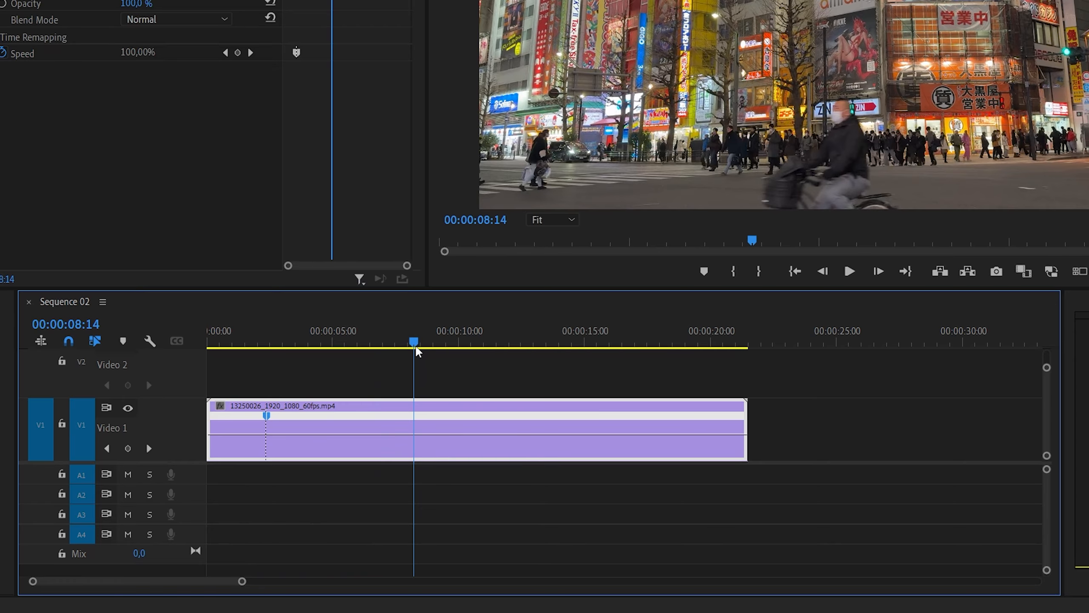
left_click_drag(417, 349, 356, 350)
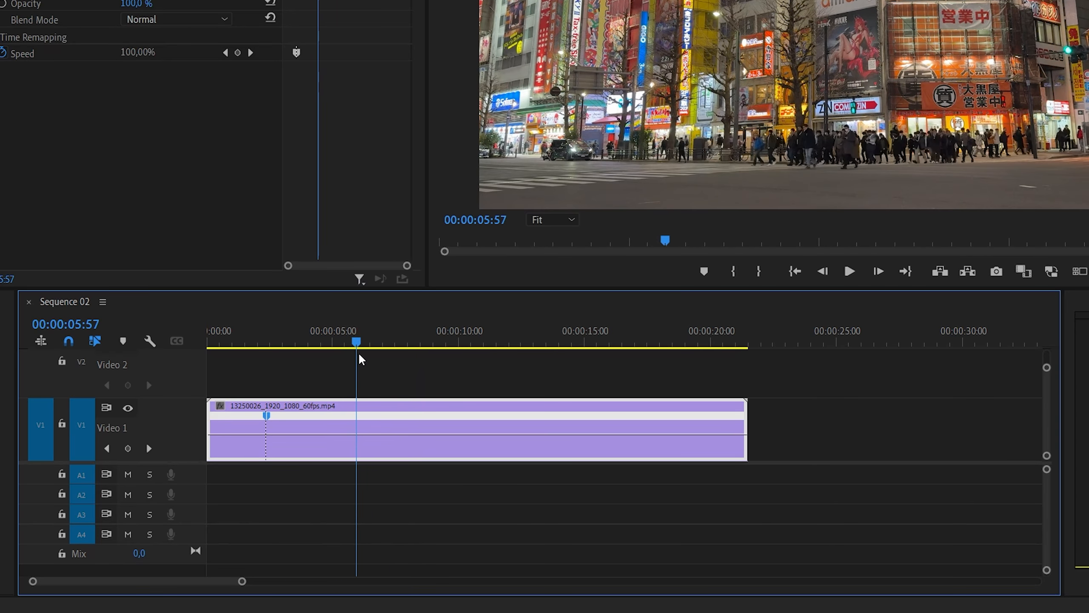
left_click(356, 435, "ctrl")
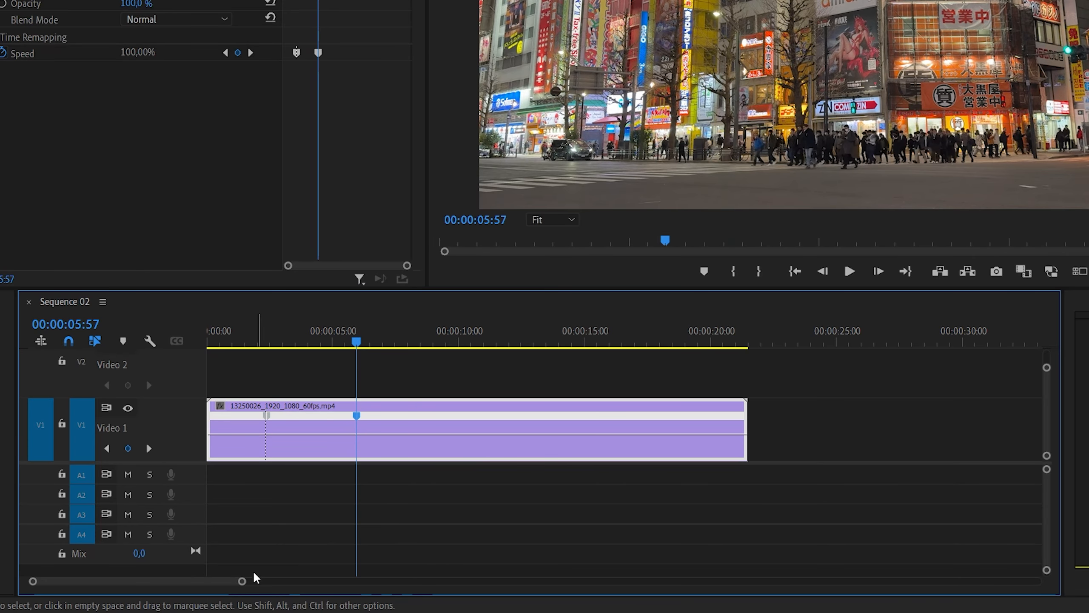
left_click_drag(241, 581, 197, 586)
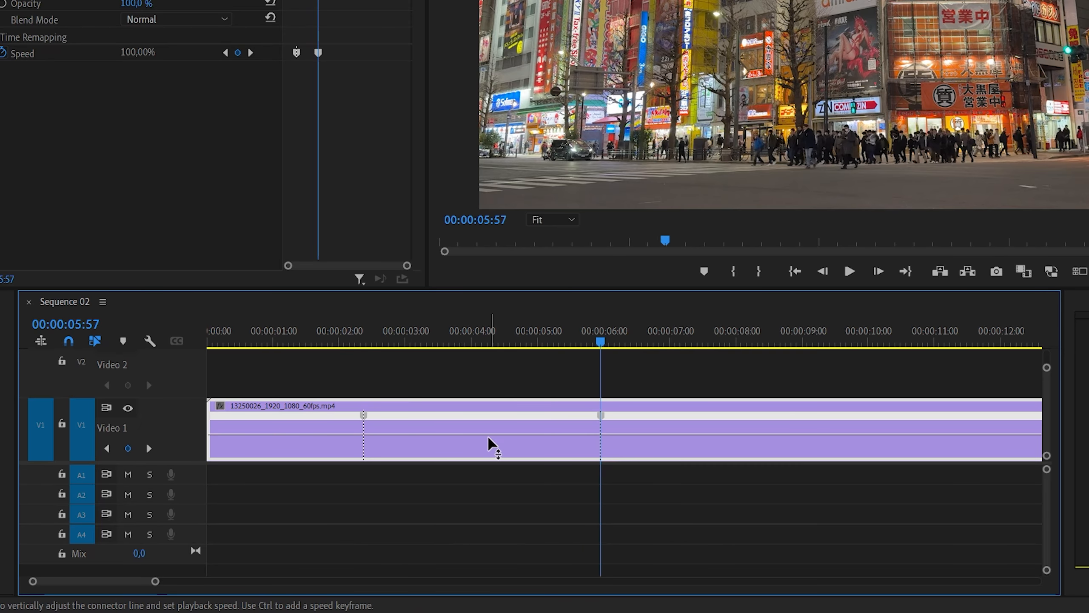
left_click_drag(488, 446, 489, 462)
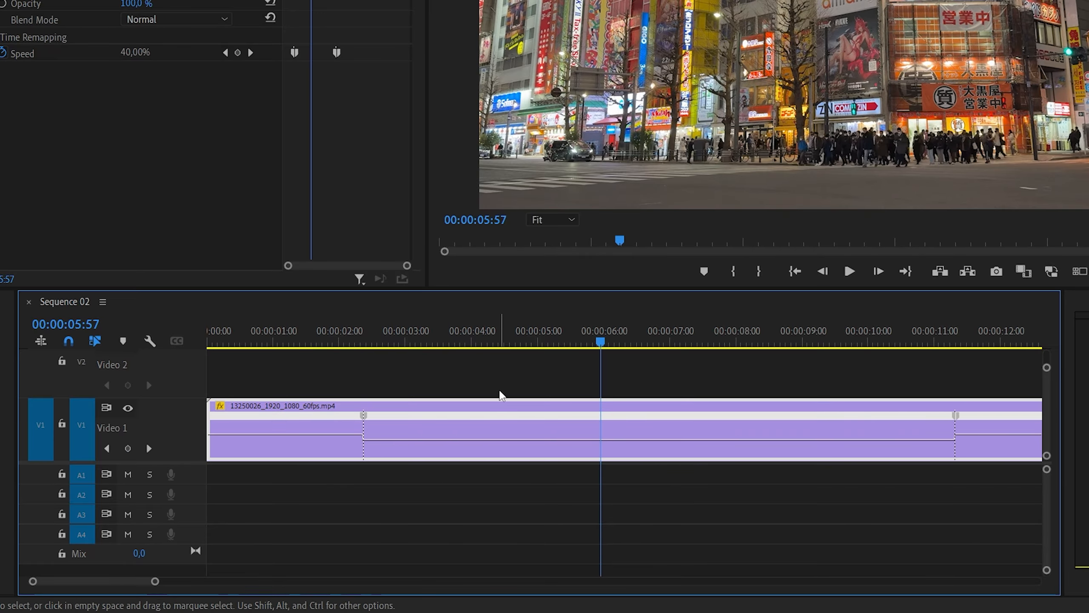
Preview the slowed section by playing Sequence 02 from the beginning to 00:00:06:38.
left_click_drag(600, 341, 199, 375)
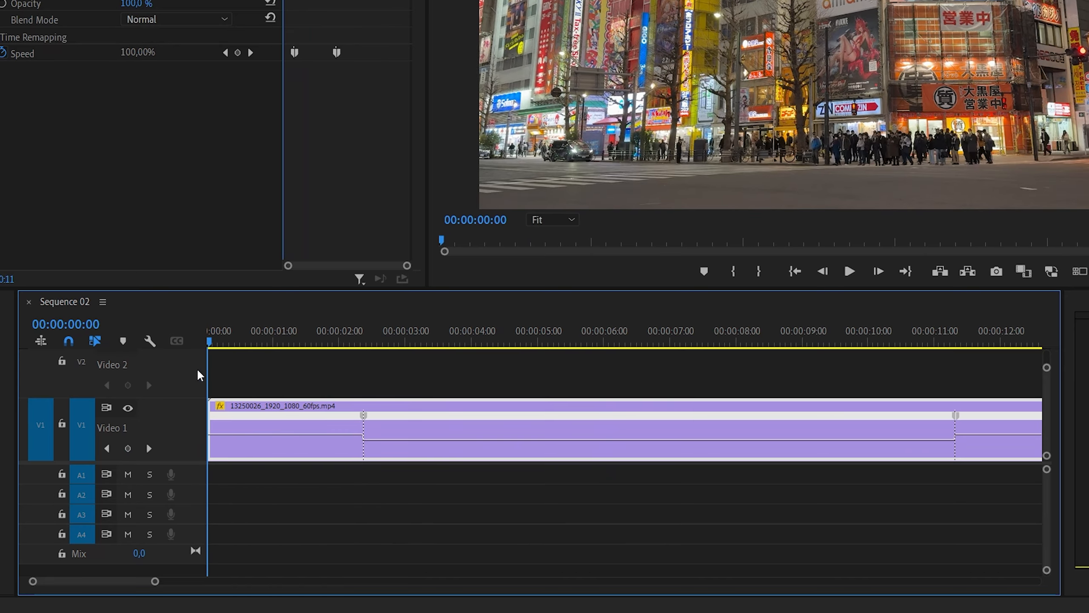
key("space")
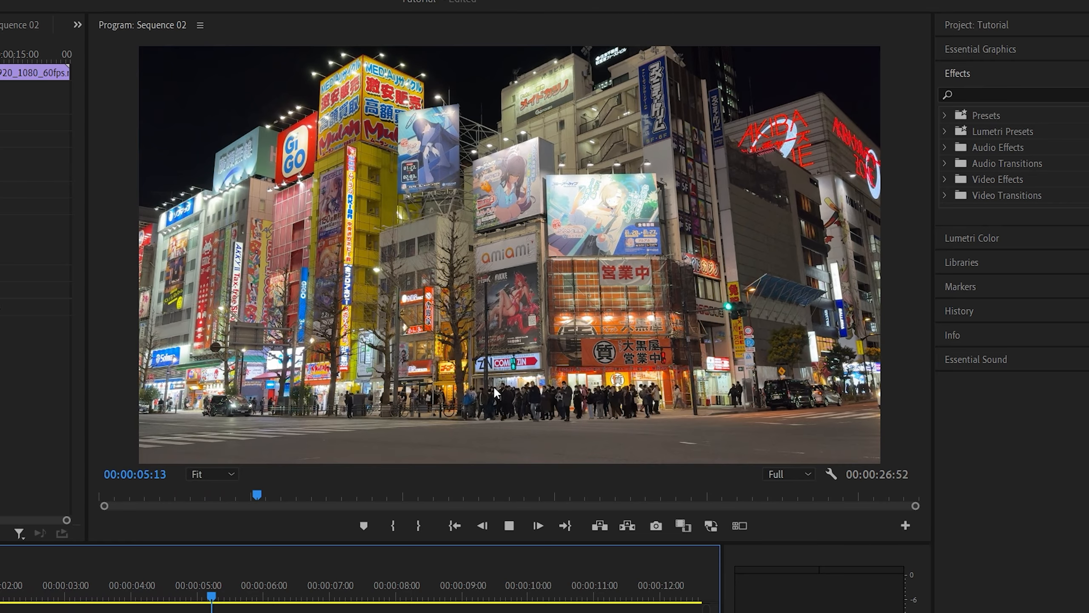
key("space")
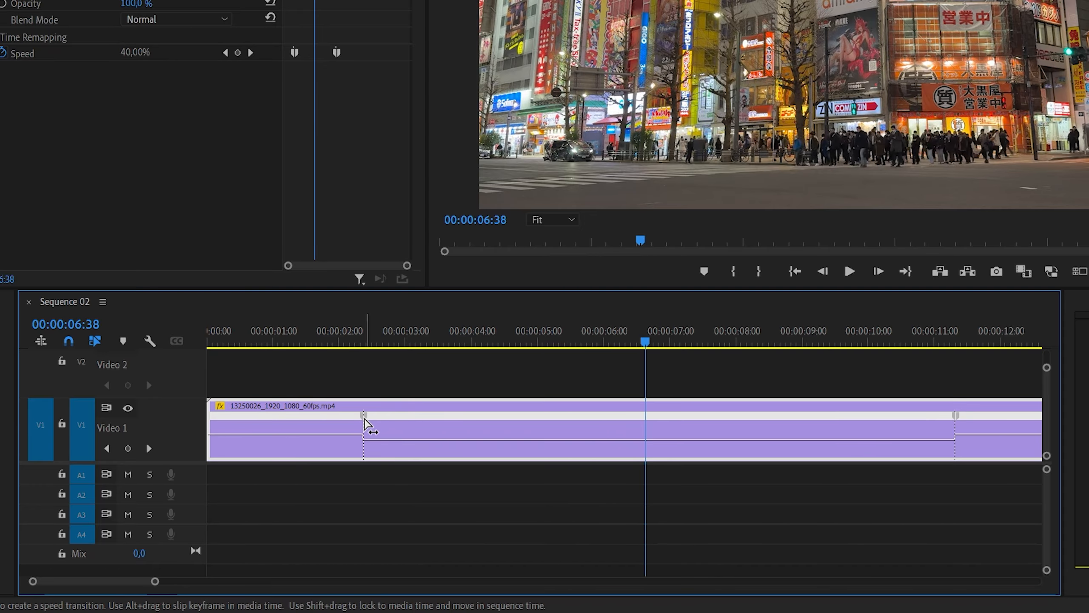
Split the first speed keyframe on the 13250026 clip into a gradual ramp from about 00:00:02:06 to 00:00:02:28.
left_click(371, 361)
left_click(359, 339)
left_click_drag(155, 581, 95, 582)
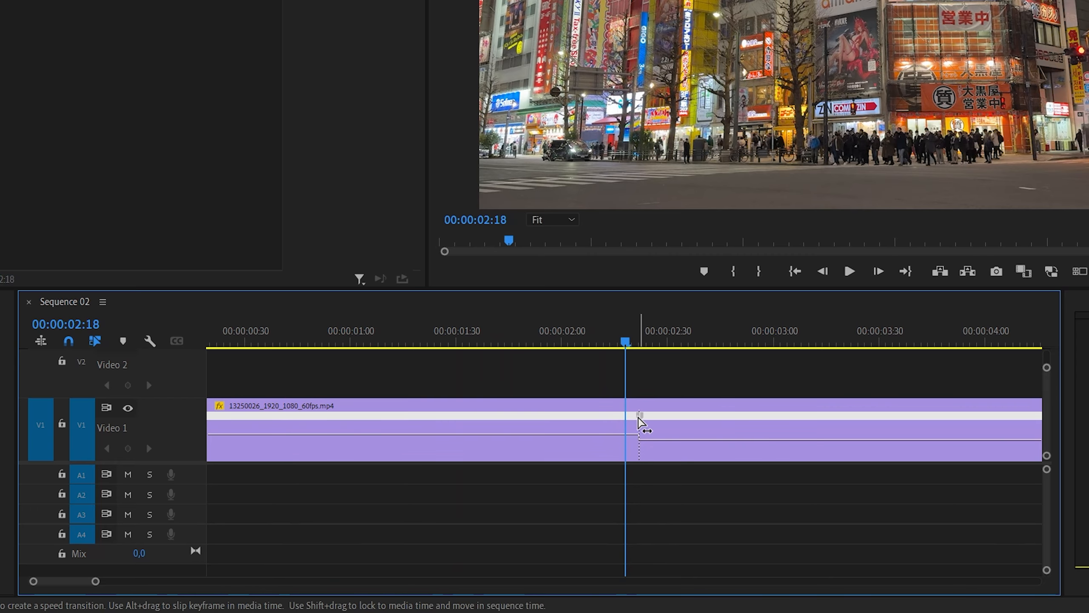
left_click(639, 416)
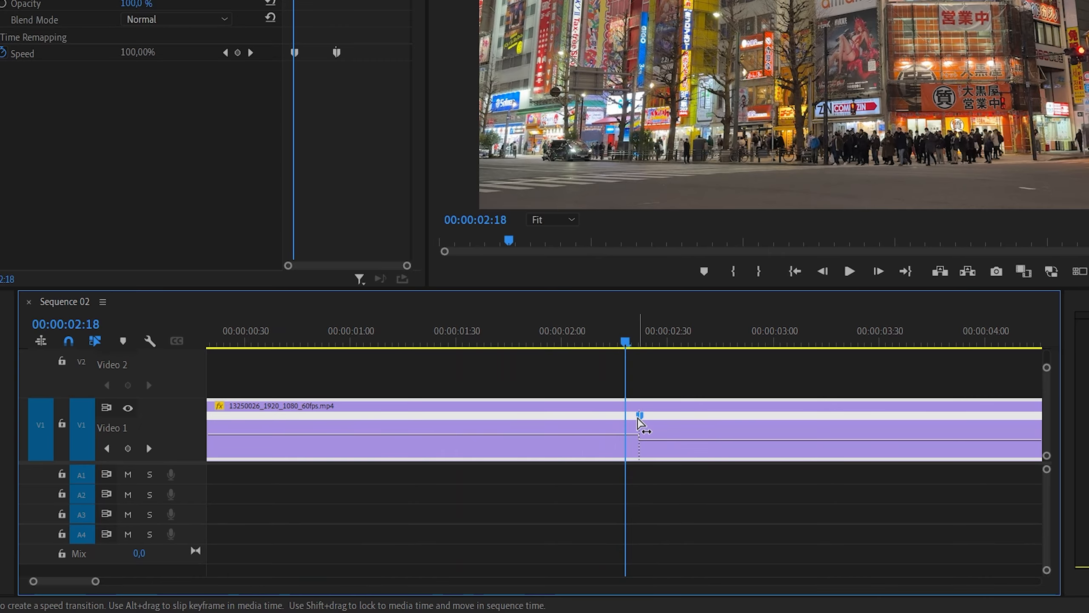
left_click_drag(638, 423, 584, 426)
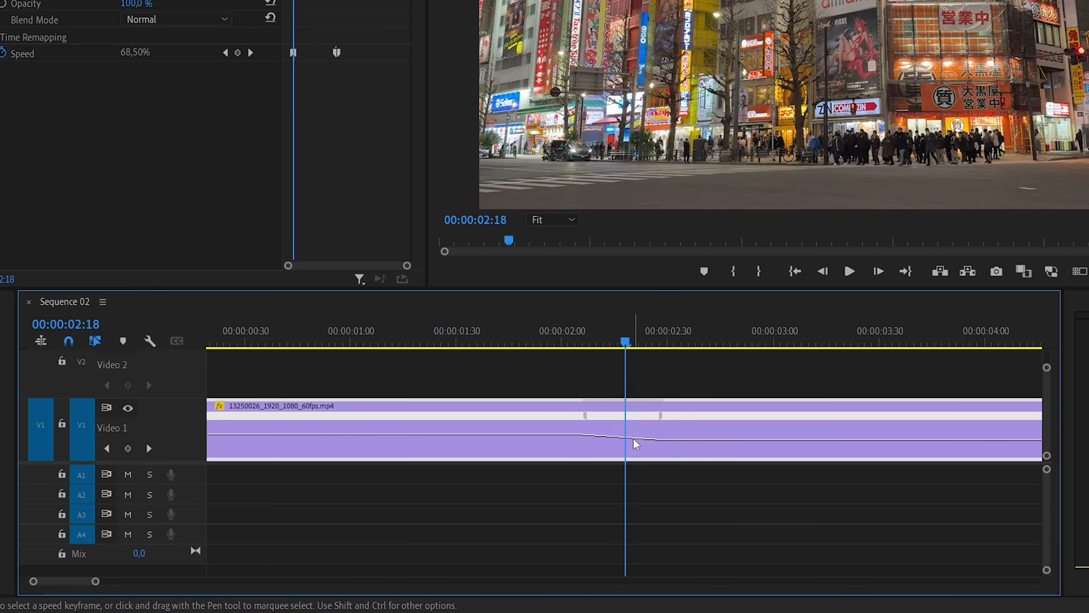
Smooth the first speed ramp into an eased curve by rotating the Bezier handle at its midpoint.
left_click_drag(625, 340, 527, 340)
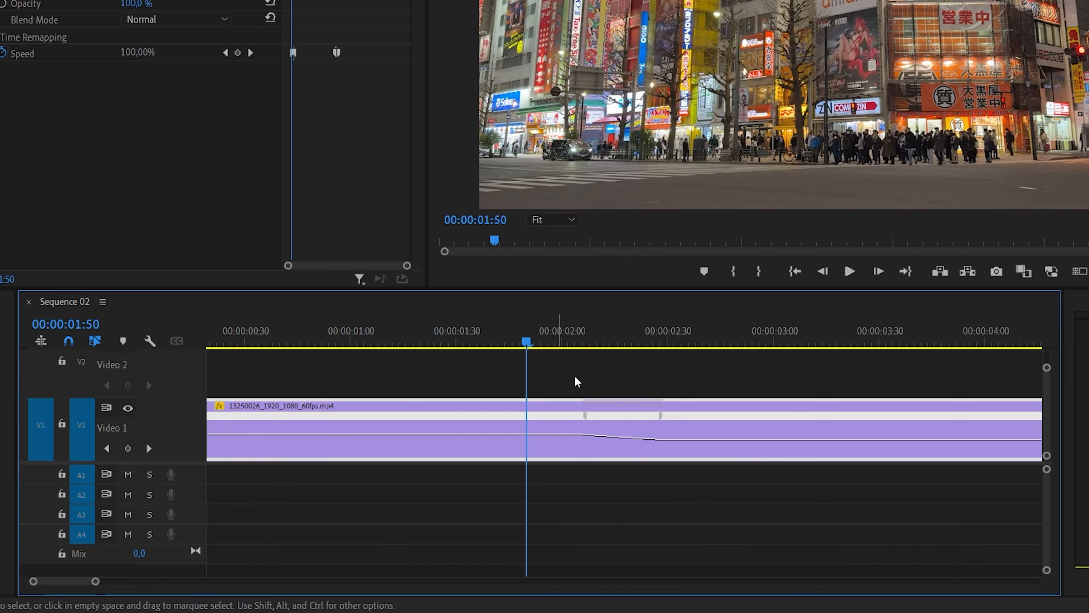
left_click(627, 413)
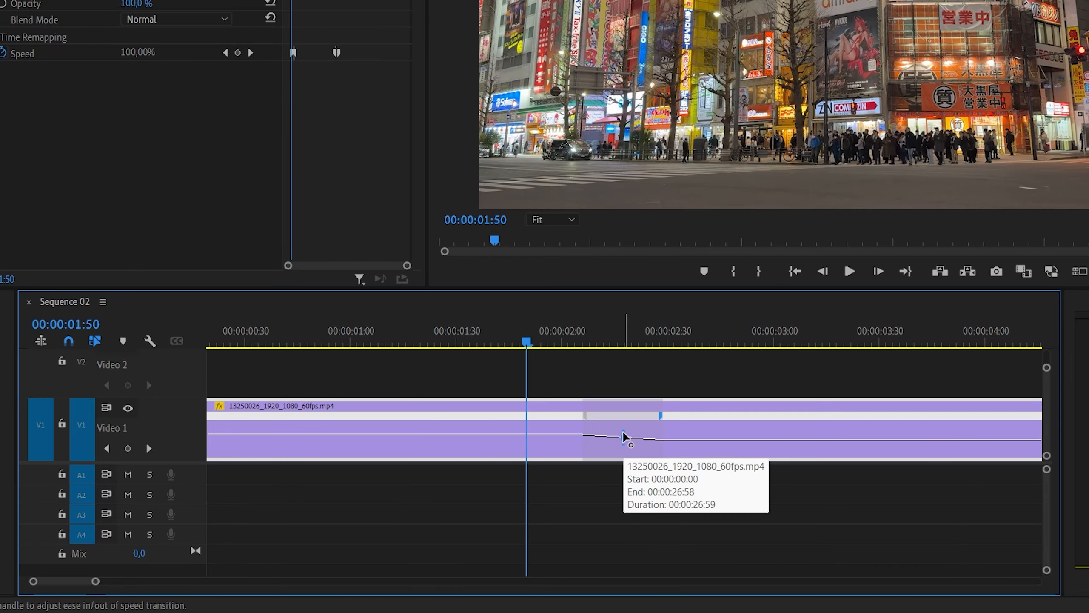
left_click(619, 433)
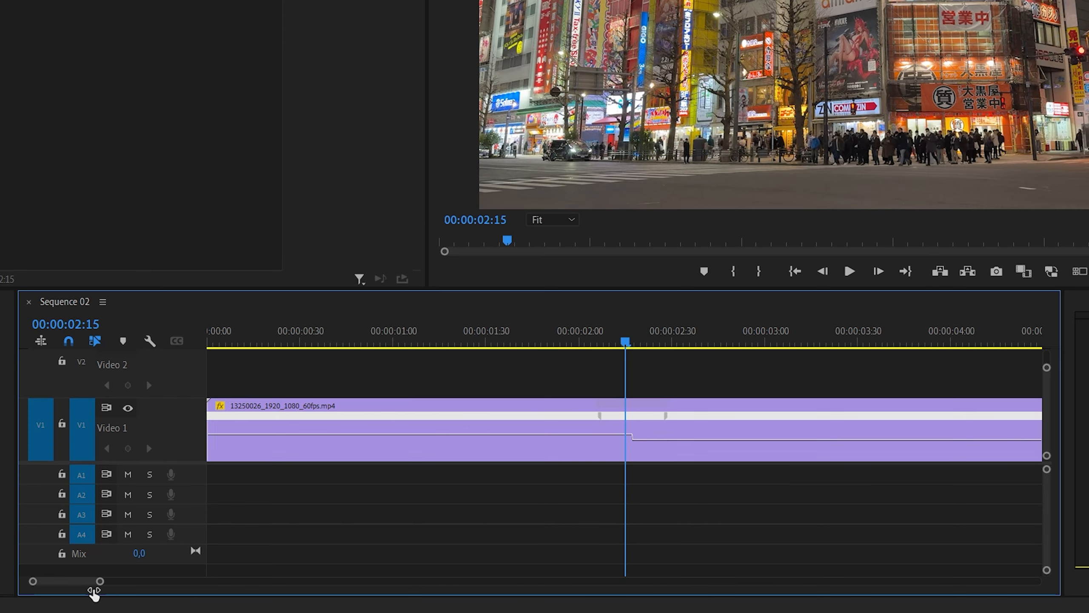
left_click_drag(97, 580, 69, 594)
left_click(650, 413)
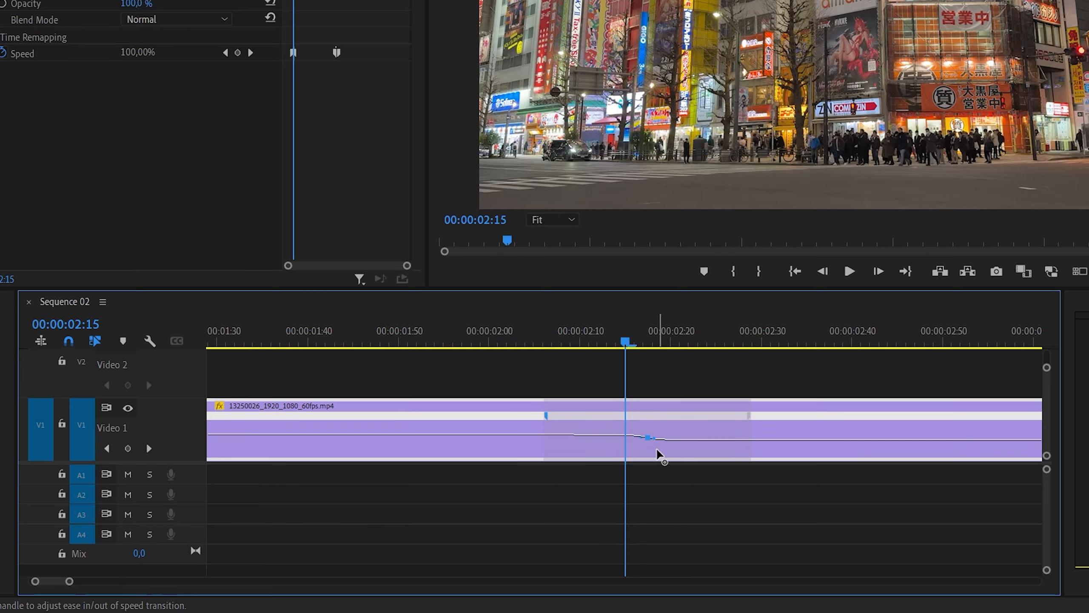
left_click_drag(651, 445, 645, 447)
left_click(646, 342)
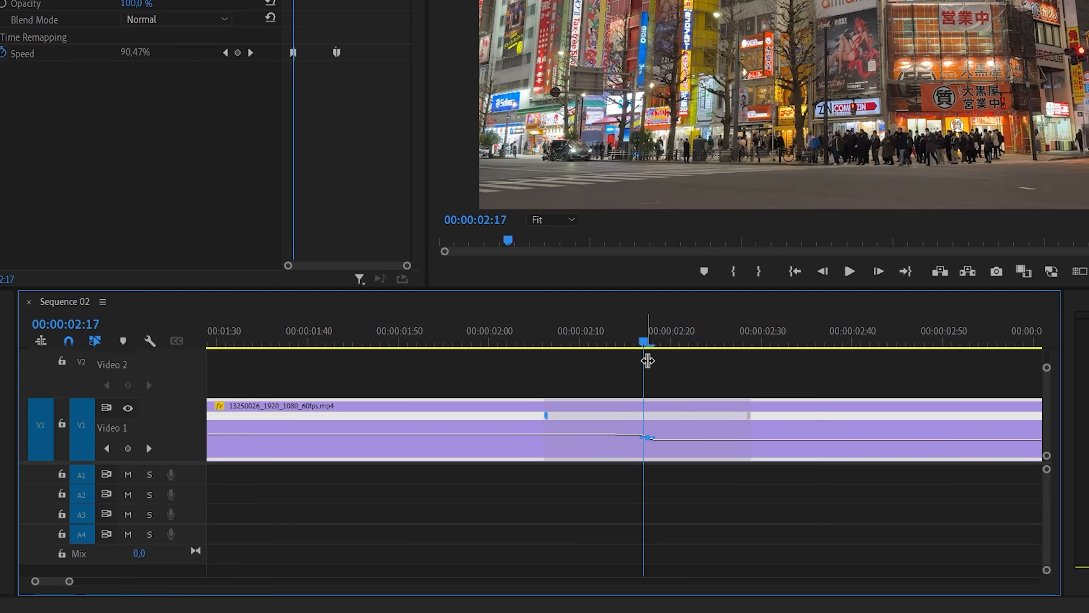
left_click(682, 371)
Play the sequence from 00:00:01:56 to 00:00:03:56 to check the eased slowdown.
left_click_drag(646, 345, 453, 346)
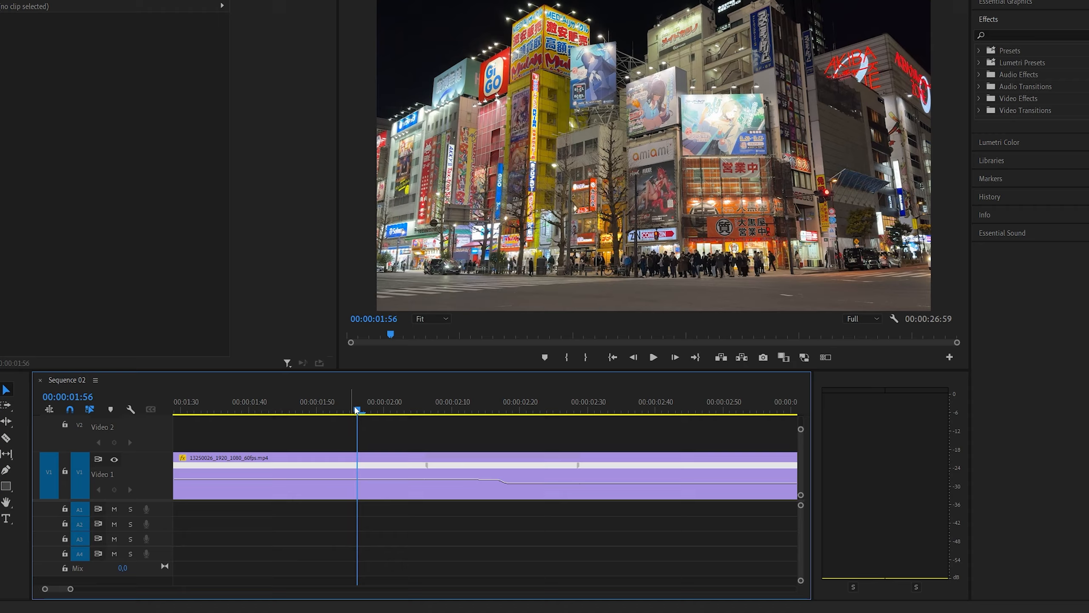
key("space")
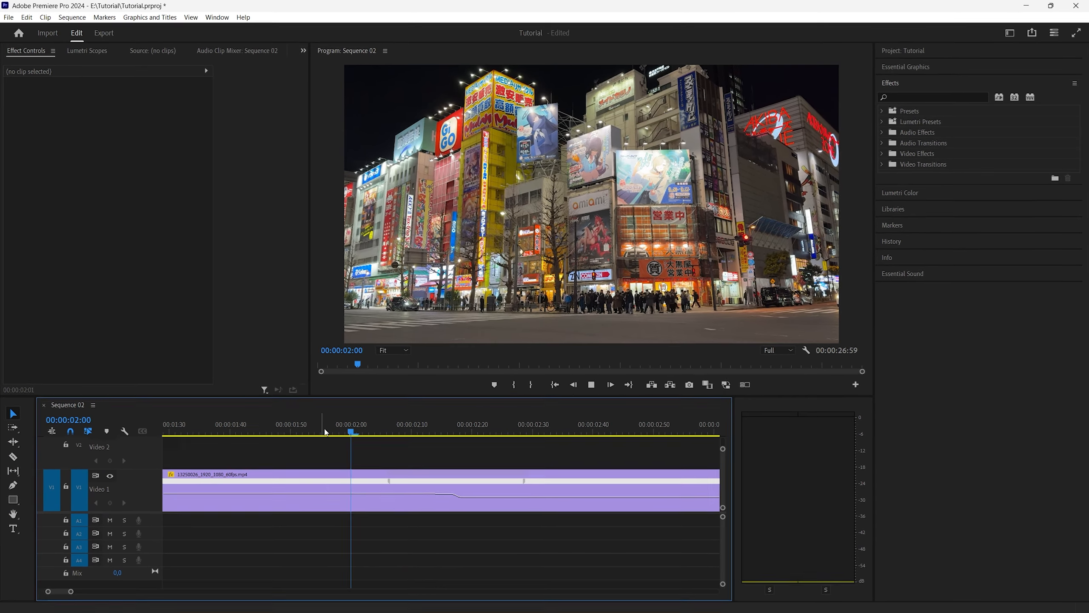
key("space")
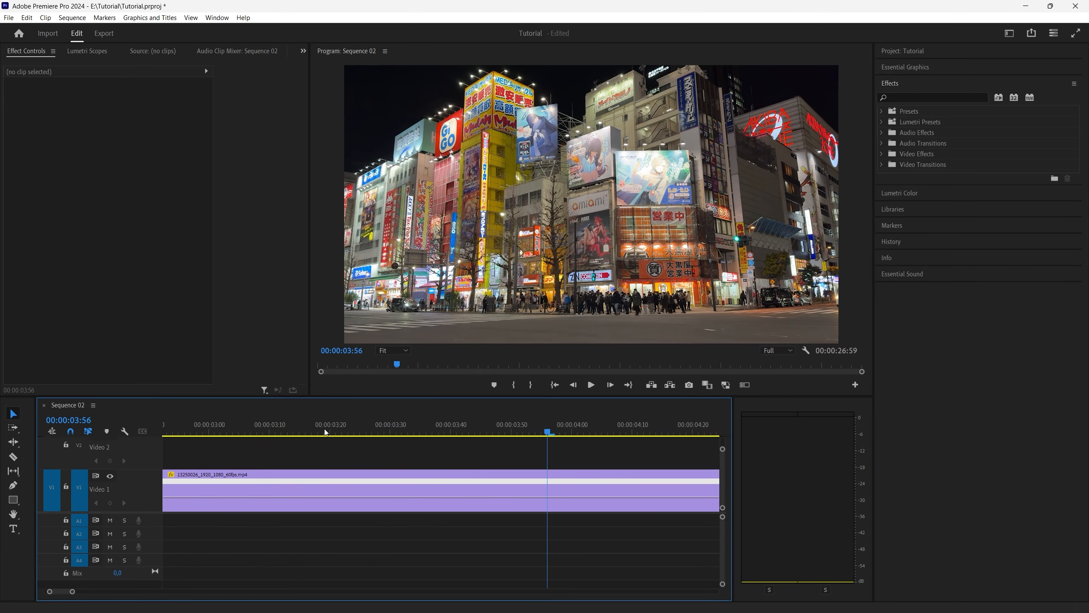
Widen the first speed ramp to about 00:00:01:40–00:00:02:55 and split the second speed keyframe into a ramp.
left_click_drag(73, 592, 105, 597)
left_click_drag(357, 432, 263, 445)
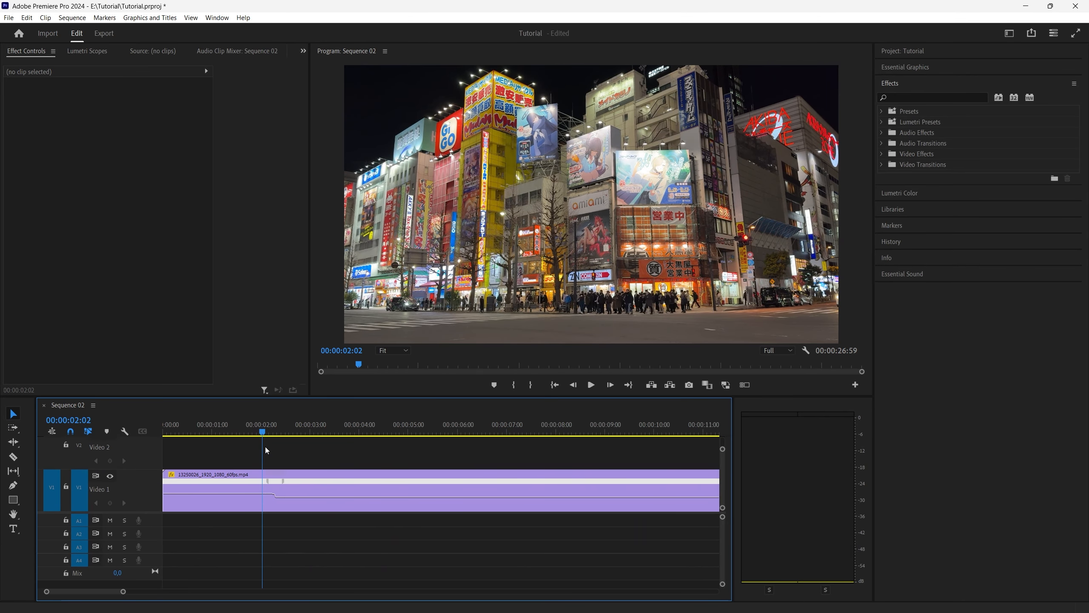
left_click_drag(283, 481, 550, 498)
left_click(607, 555)
left_click_drag(525, 430, 269, 433)
left_click(276, 497)
key("=")
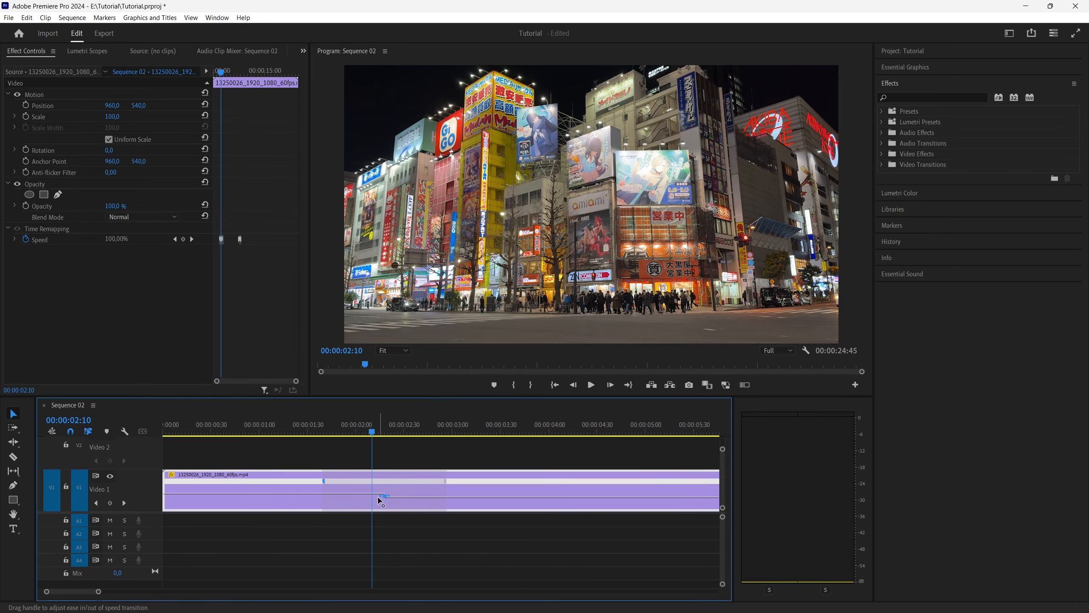
Soften the curve of the widened first speed ramp with its Bezier handle.
left_click(364, 455)
left_click(336, 431)
left_click(383, 498)
left_click(388, 482)
left_click_drag(381, 496, 410, 451)
left_click(411, 454)
Preview the speed ramps at the start and end of the slow section by playing Sequence 02 from its beginning.
key("space")
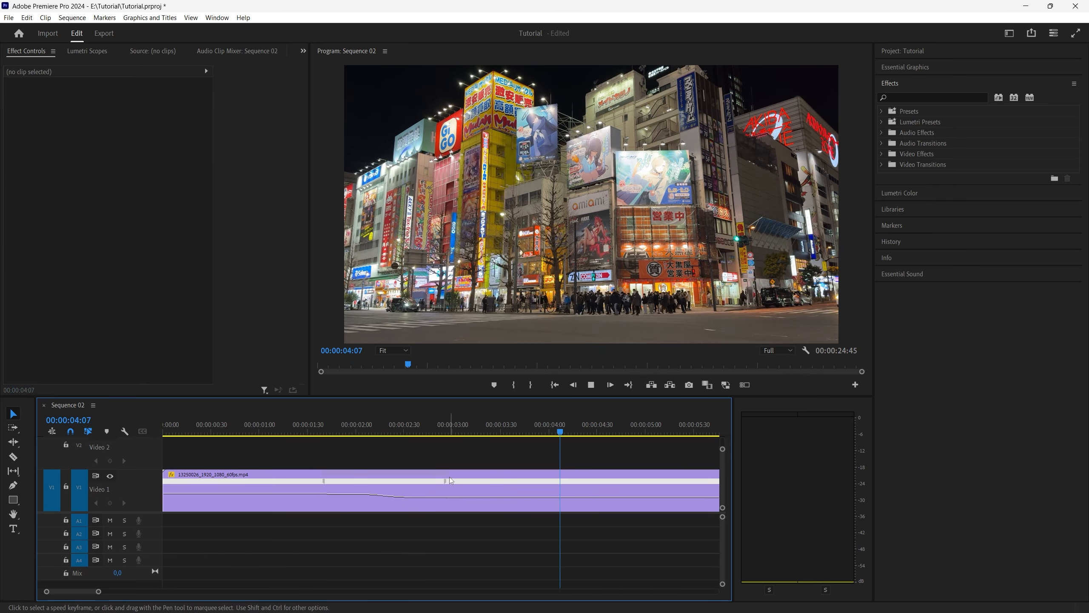
left_click(261, 428)
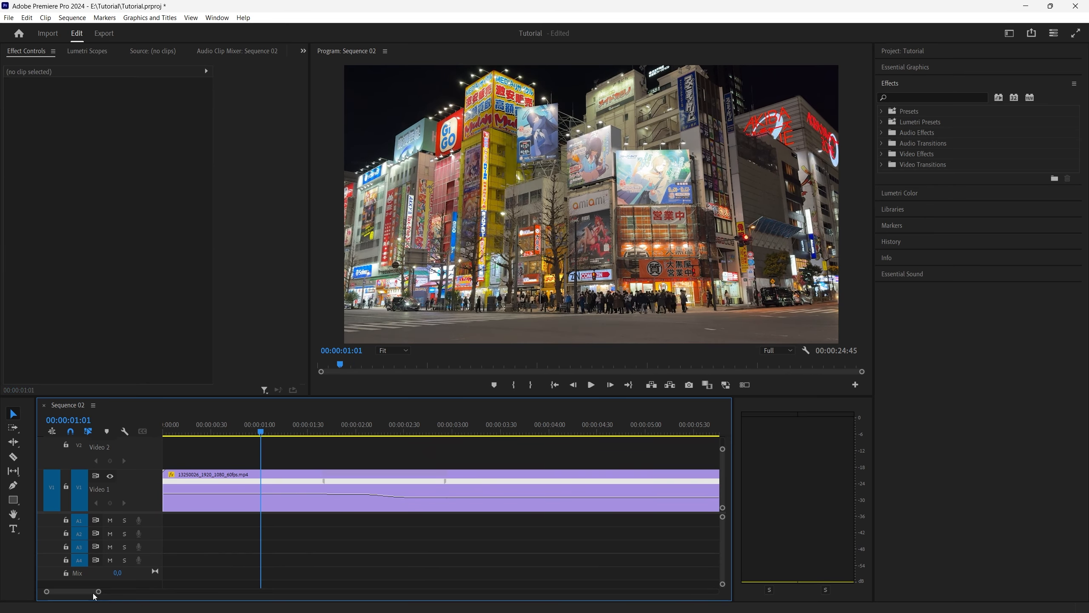
left_click_drag(98, 592, 131, 593)
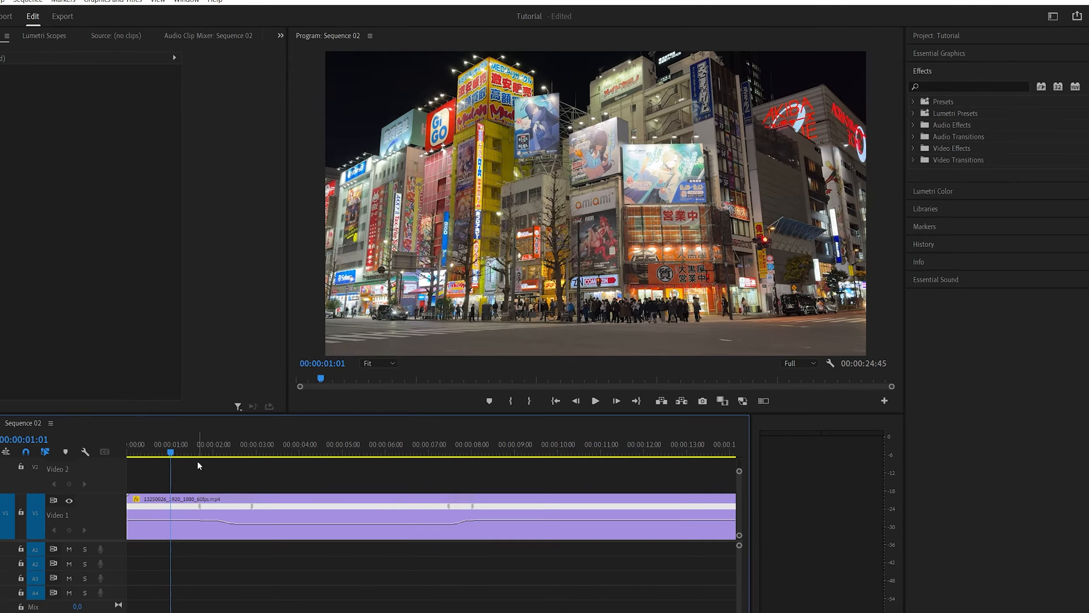
left_click_drag(203, 432, 145, 437)
key("space")
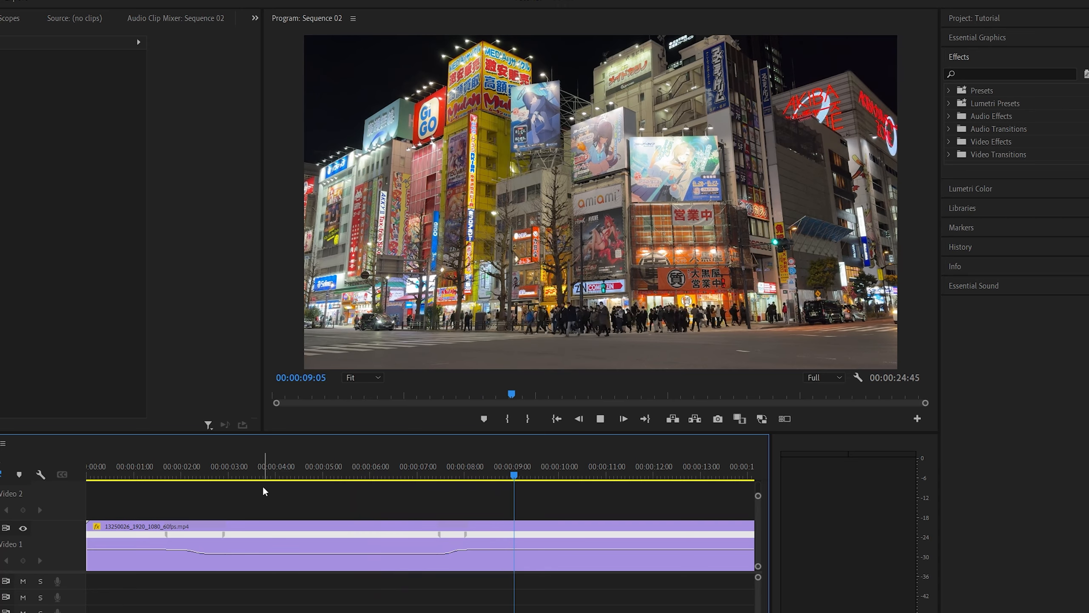
left_click(394, 476)
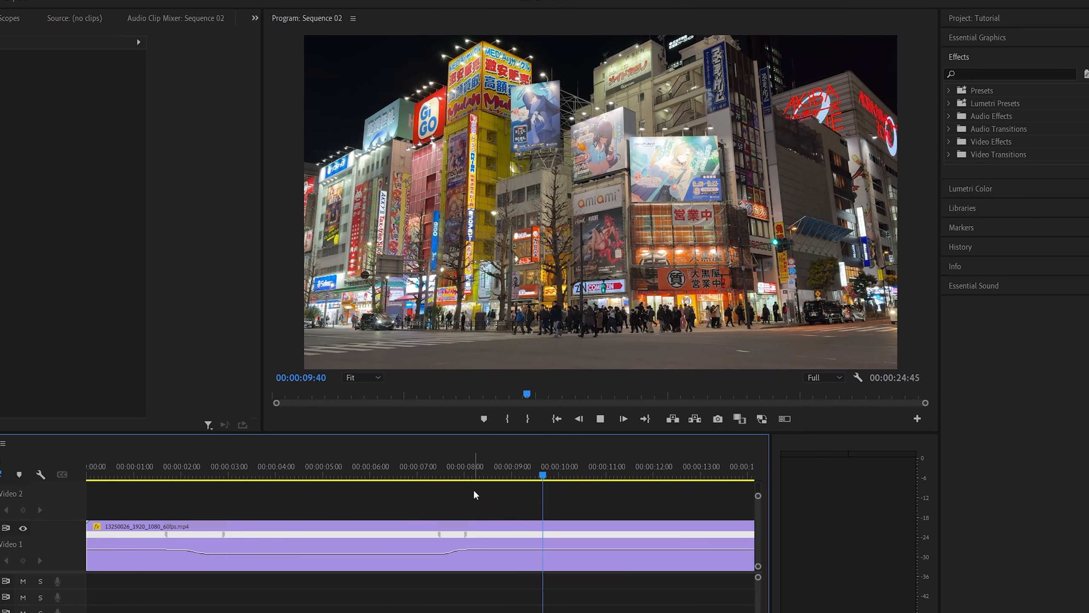
key("space")
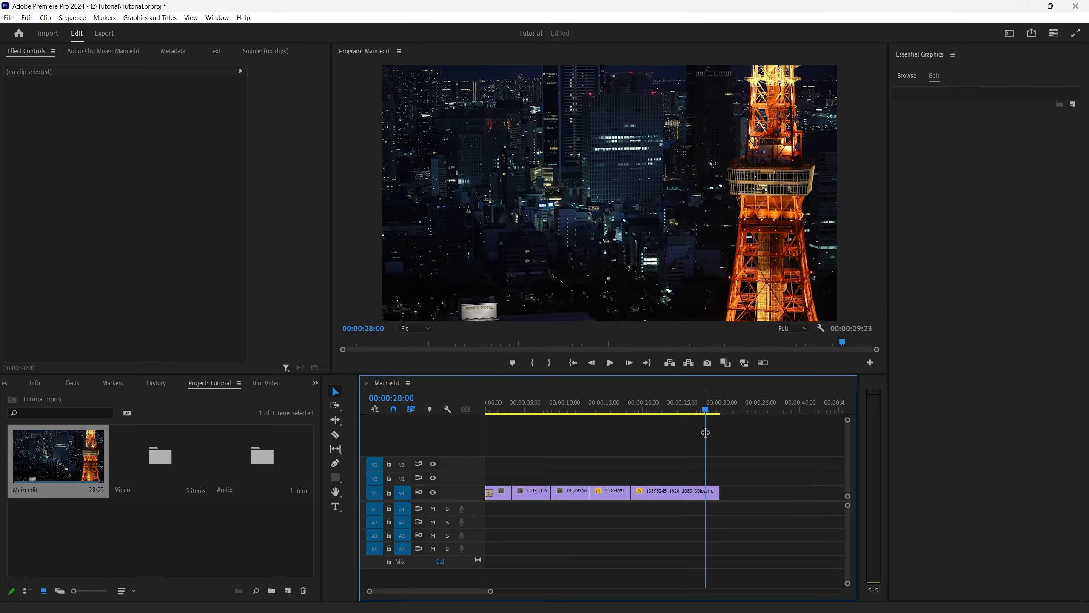
In the Main edit sequence, show the Time Remapping Speed keyframes on the 14193174 clip.
left_click_drag(707, 414, 504, 413)
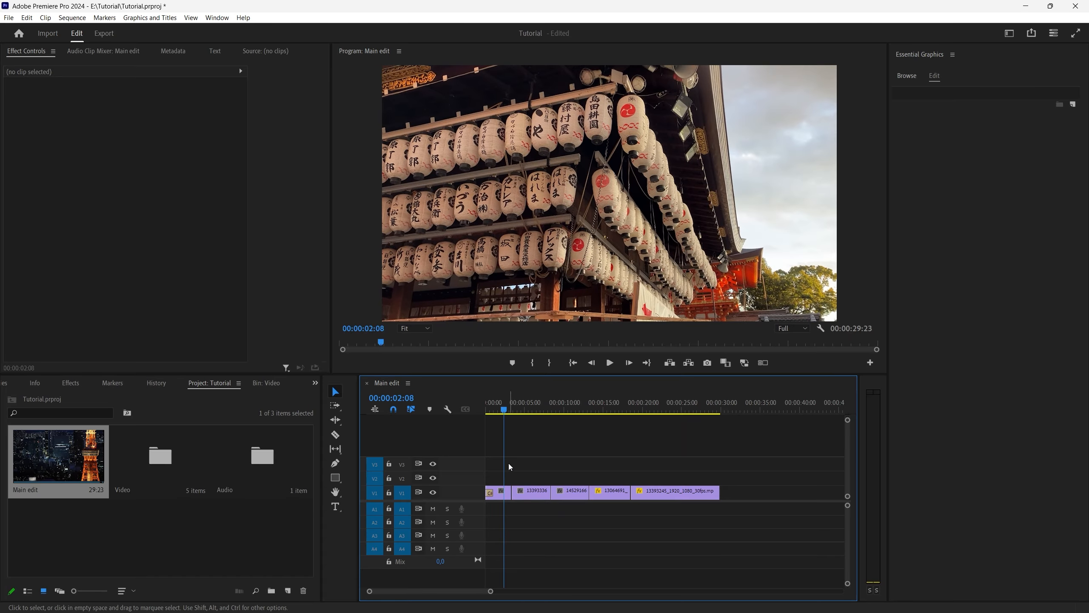
left_click_drag(491, 592, 454, 597)
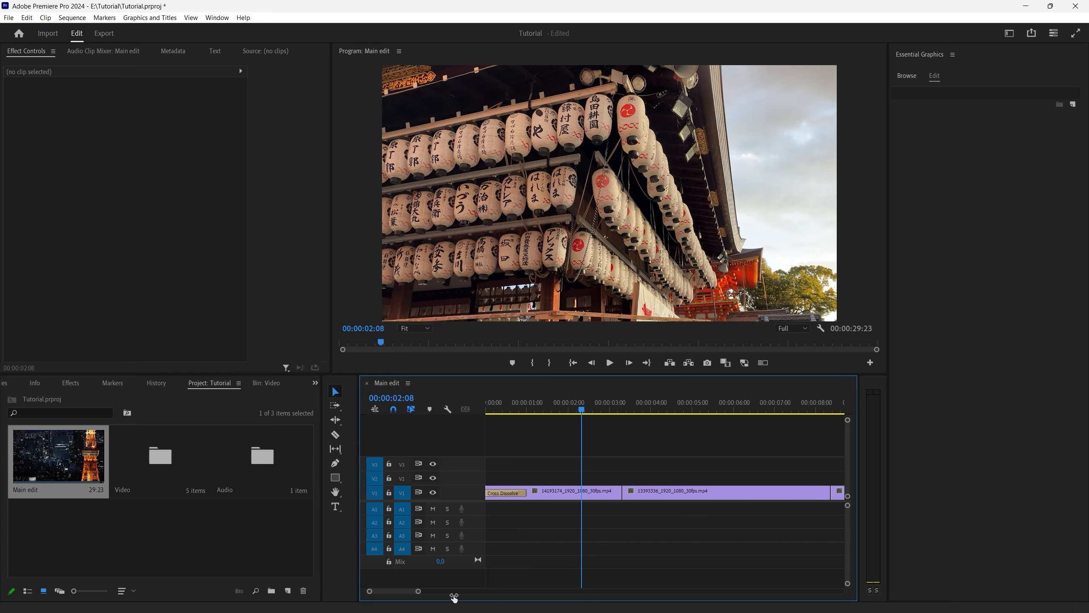
left_click(596, 493)
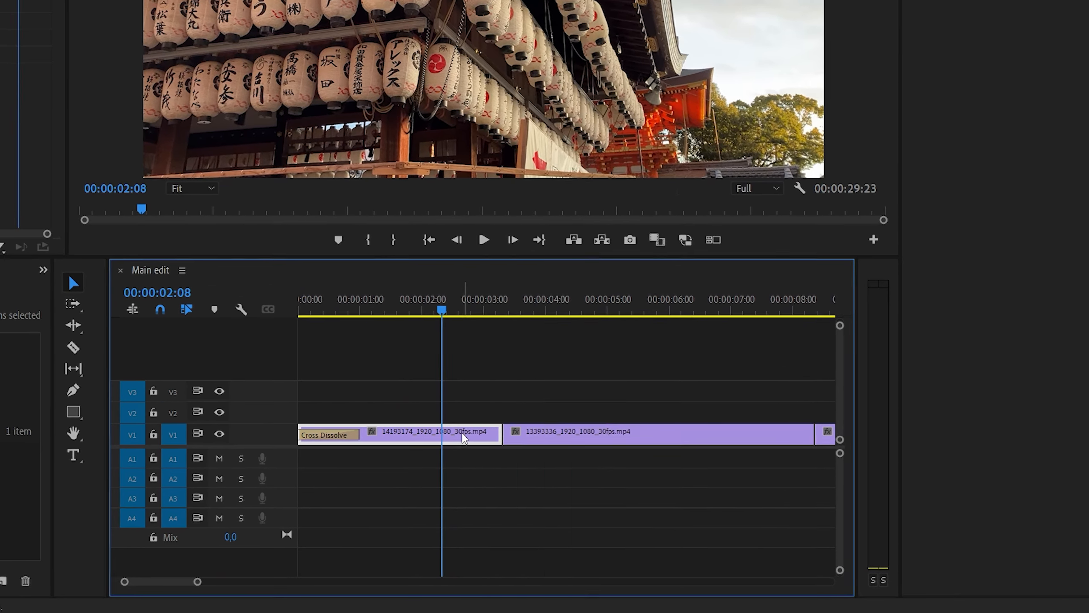
right_click(463, 438)
mouse_move(521, 605)
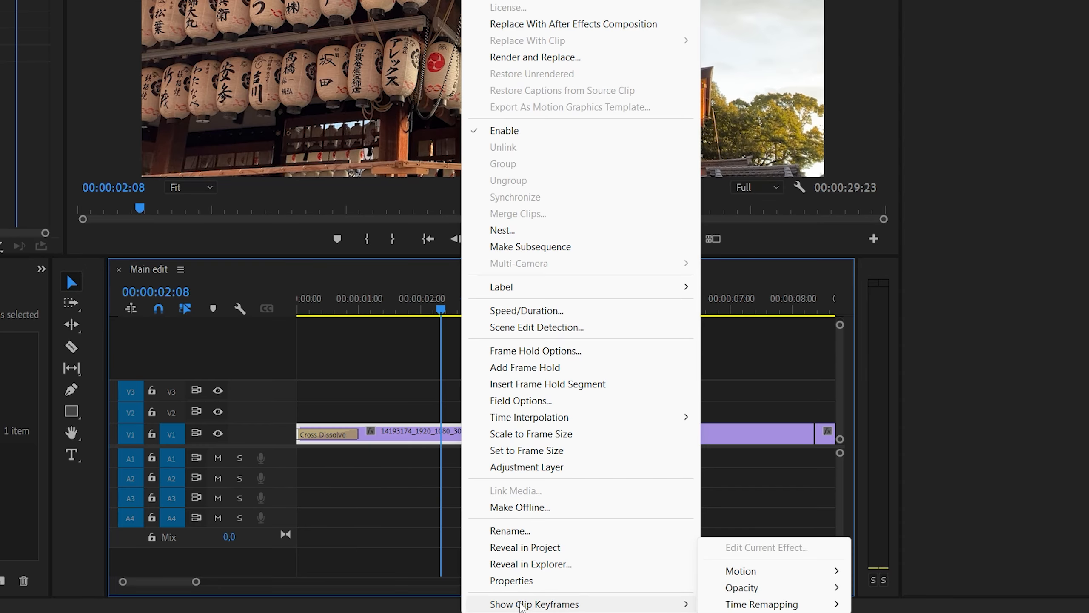
mouse_move(772, 604)
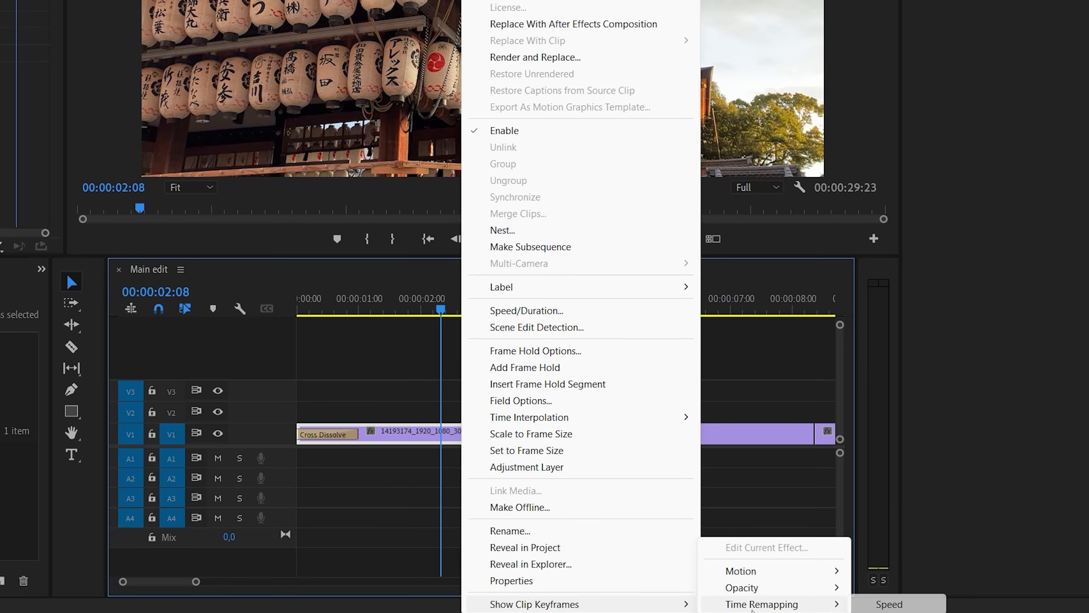
left_click(871, 605)
Show the Time Remapping Speed keyframes on the 13393336 clip and enlarge the Video 1 track height.
right_click(558, 431)
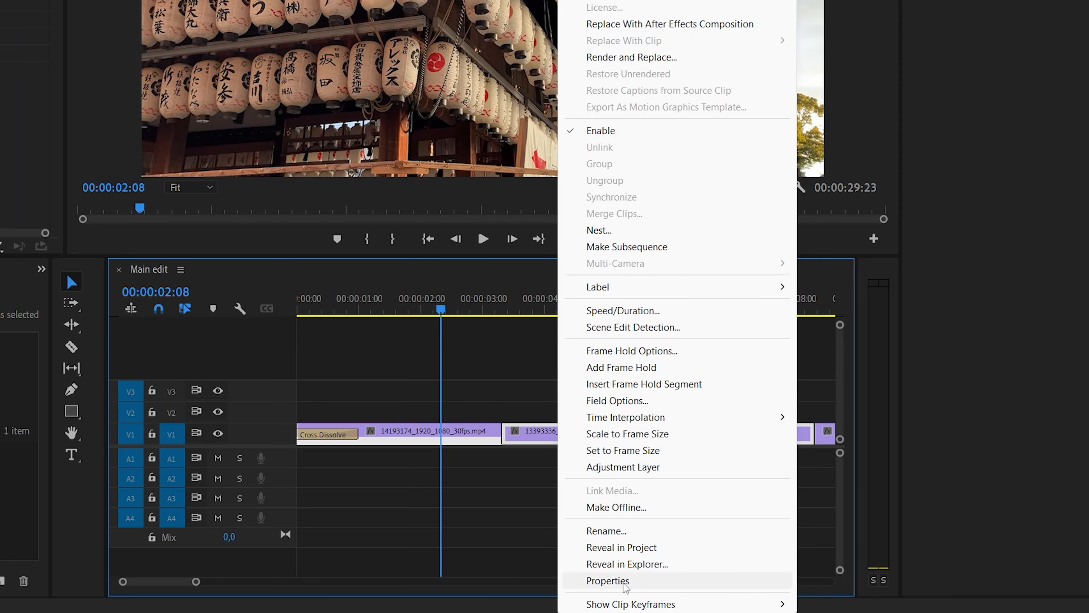
mouse_move(817, 605)
left_click(974, 605)
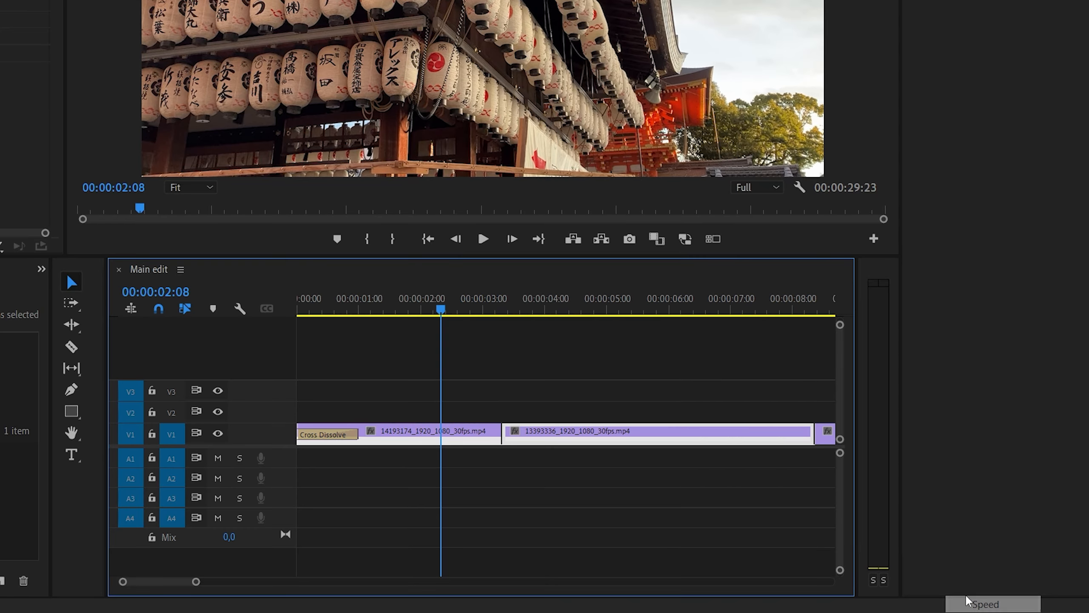
left_click_drag(839, 325, 839, 345)
left_click(500, 345)
Add a speed keyframe at 00:00:03:00, near the end of the 14193174 clip.
left_click(445, 316)
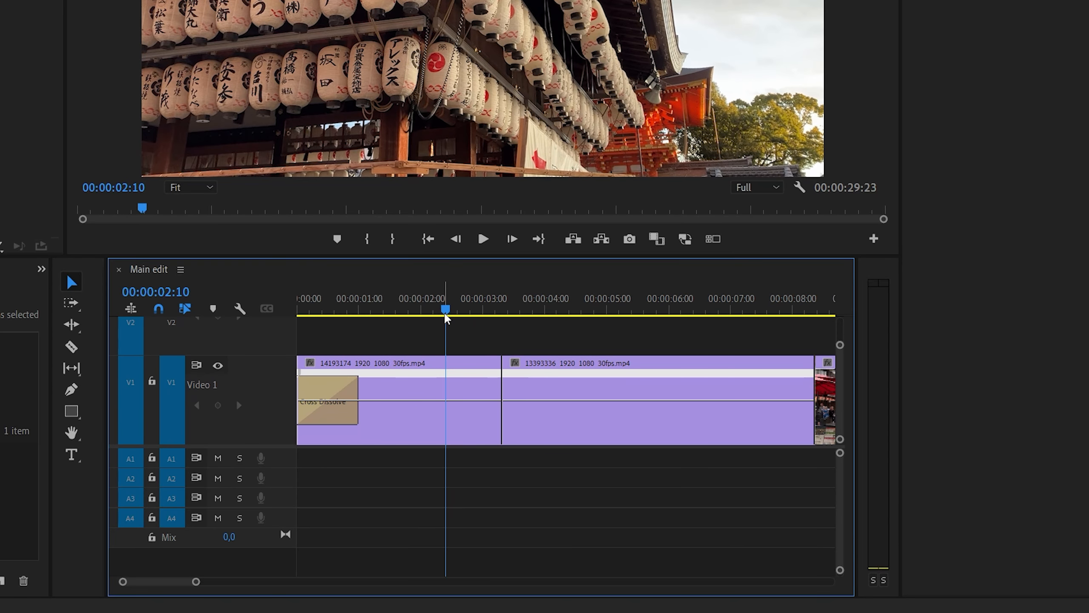
left_click_drag(446, 316, 483, 316)
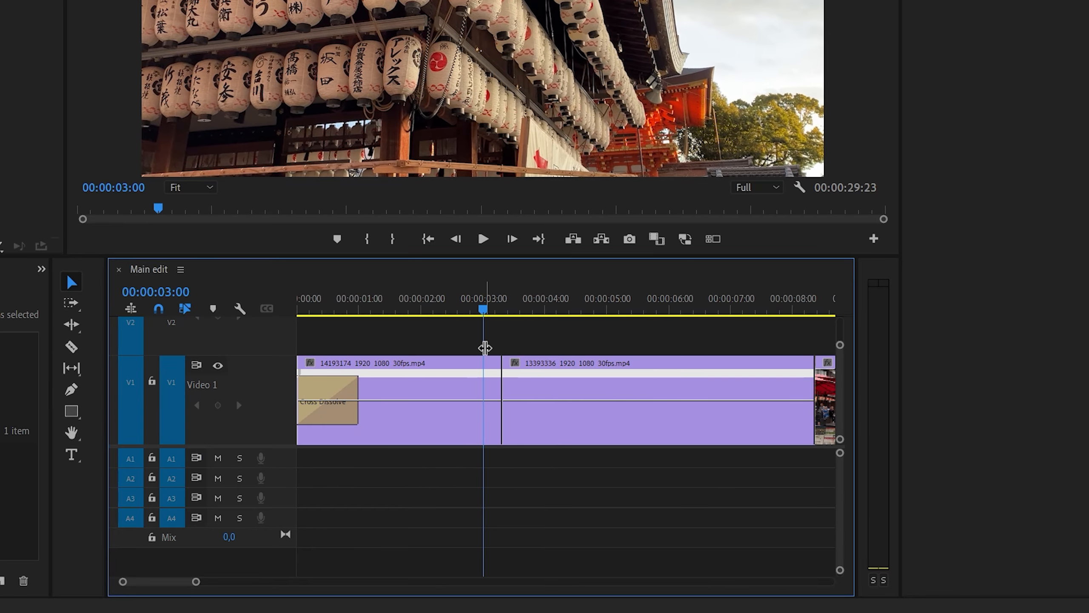
left_click(483, 402, "ctrl")
Add a speed keyframe at 00:00:03:14, near the start of the 13393336 clip.
left_click_drag(496, 313, 522, 317)
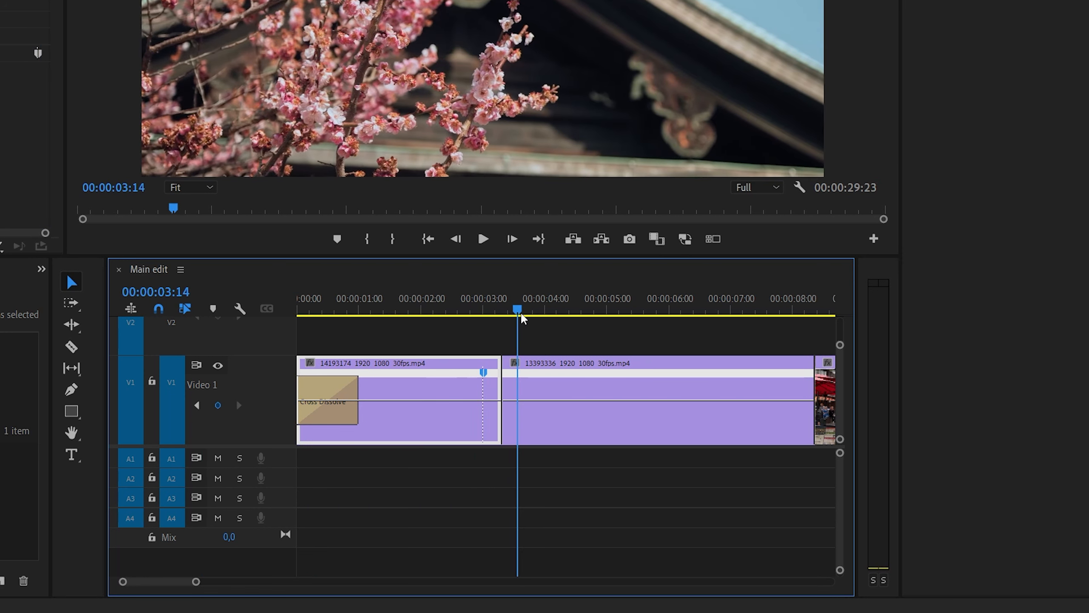
left_click(519, 411)
left_click(519, 404, "ctrl")
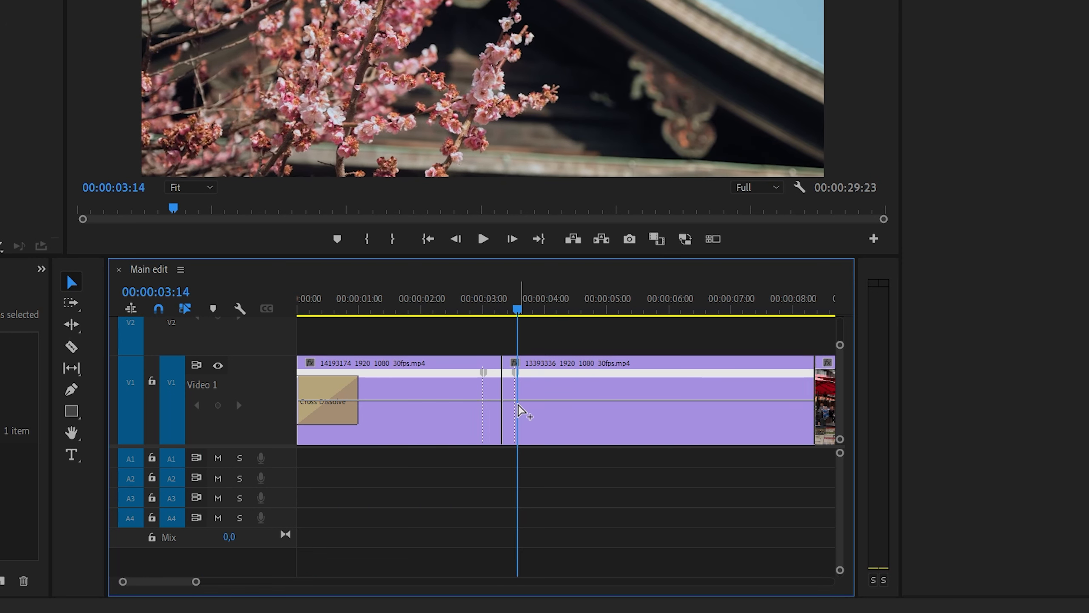
left_click(519, 399, "ctrl")
Raise the speed of the 14193174 clip after its keyframe and of the 13393336 clip before its keyframe.
left_click_drag(518, 309, 466, 310)
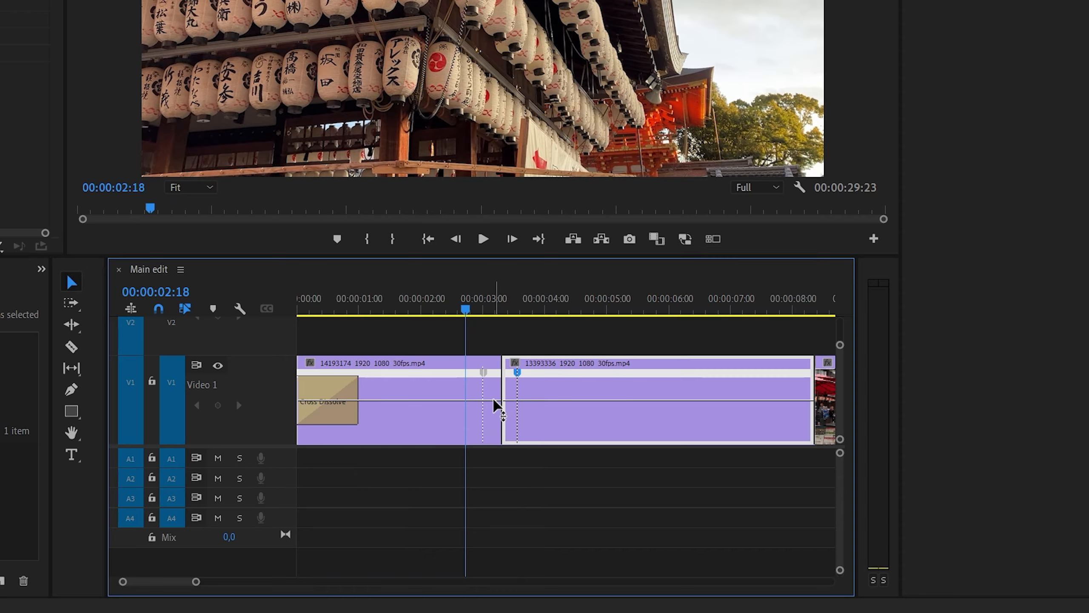
mouse_move(494, 400)
mouse_move(494, 400)
left_mouse_down()
mouse_move(493, 367)
mouse_move(508, 389)
mouse_move(509, 368)
left_mouse_up()
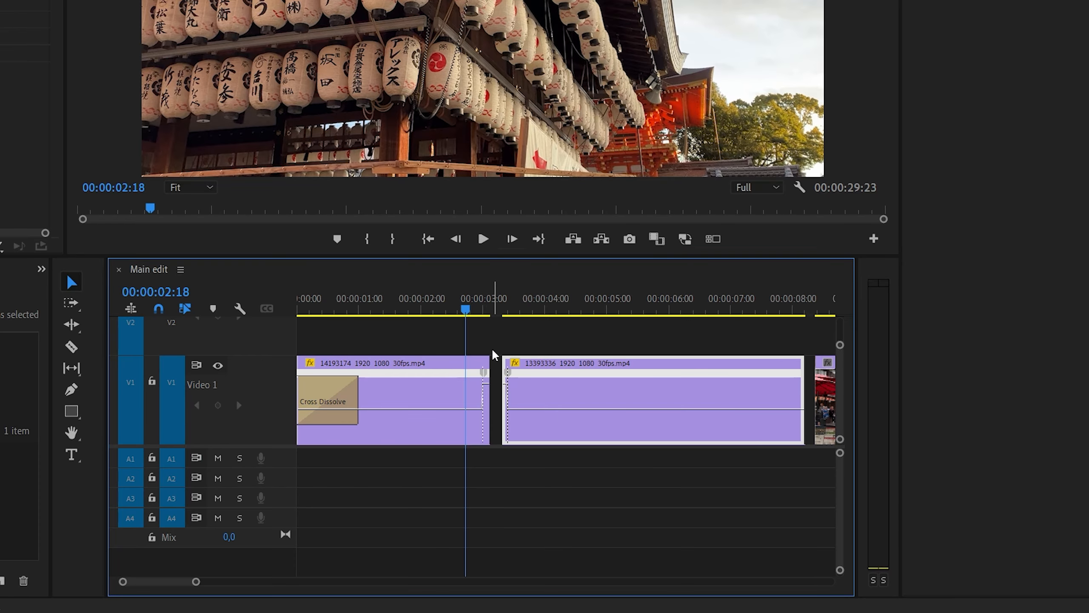
Split both clips' speed keyframes into ramps, about 00:00:02:20–00:00:02:22 on 14193174 and 00:00:03:10–00:00:03:13 on 13393336.
left_click_drag(197, 582, 151, 581)
left_click_drag(658, 309, 697, 333)
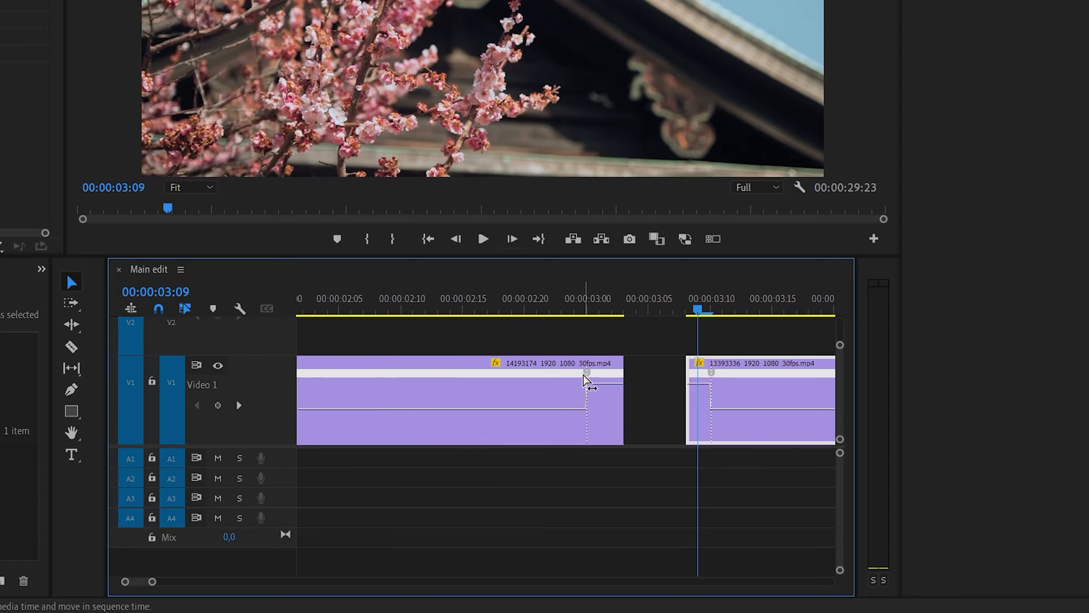
left_click(586, 374)
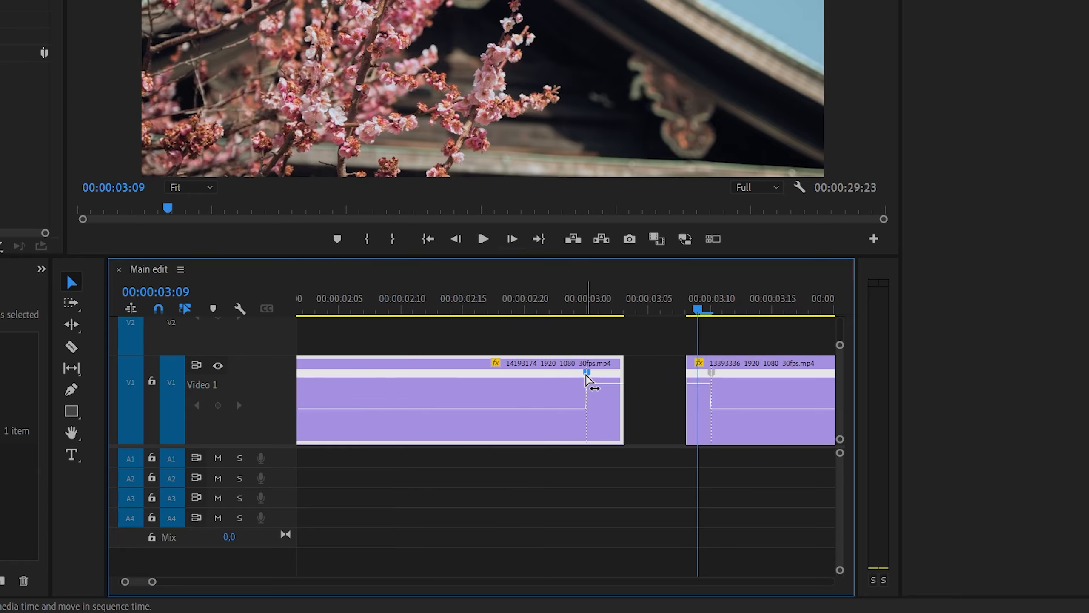
left_click_drag(586, 376, 520, 379)
left_click_drag(717, 375, 760, 381)
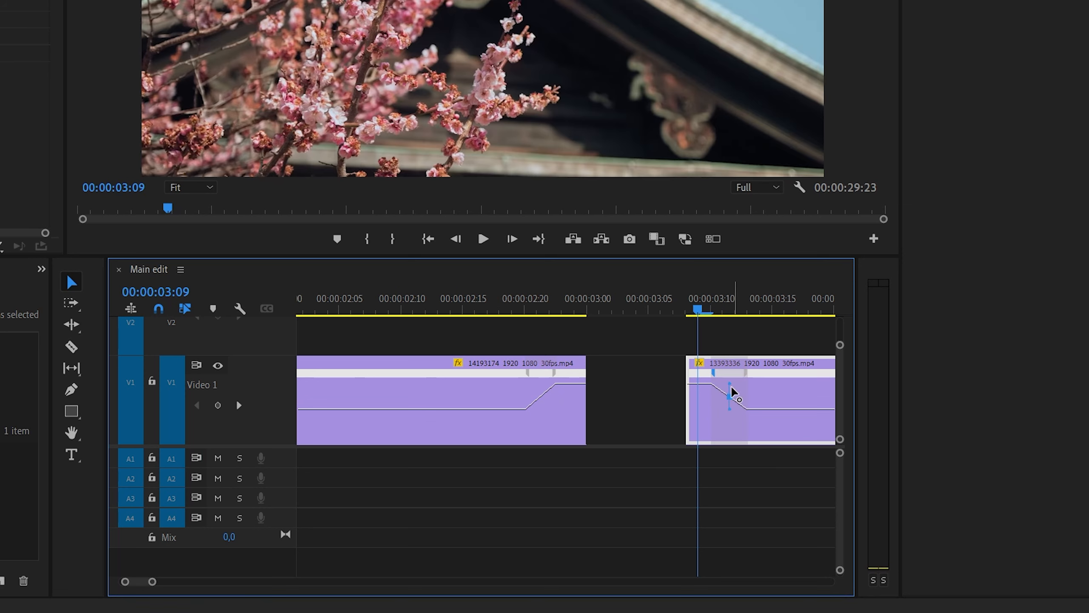
Curve the speed ramps of the 14193174 and 13393336 clips smoothly and ripple-delete the gap between the two clips.
left_click(728, 395)
left_click(541, 396)
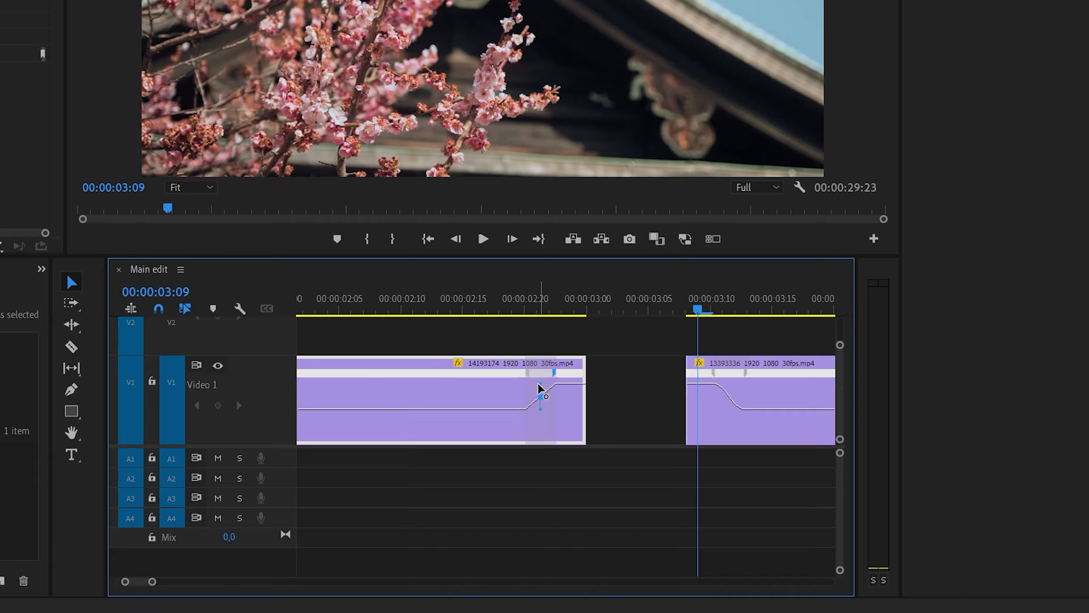
left_click(637, 382)
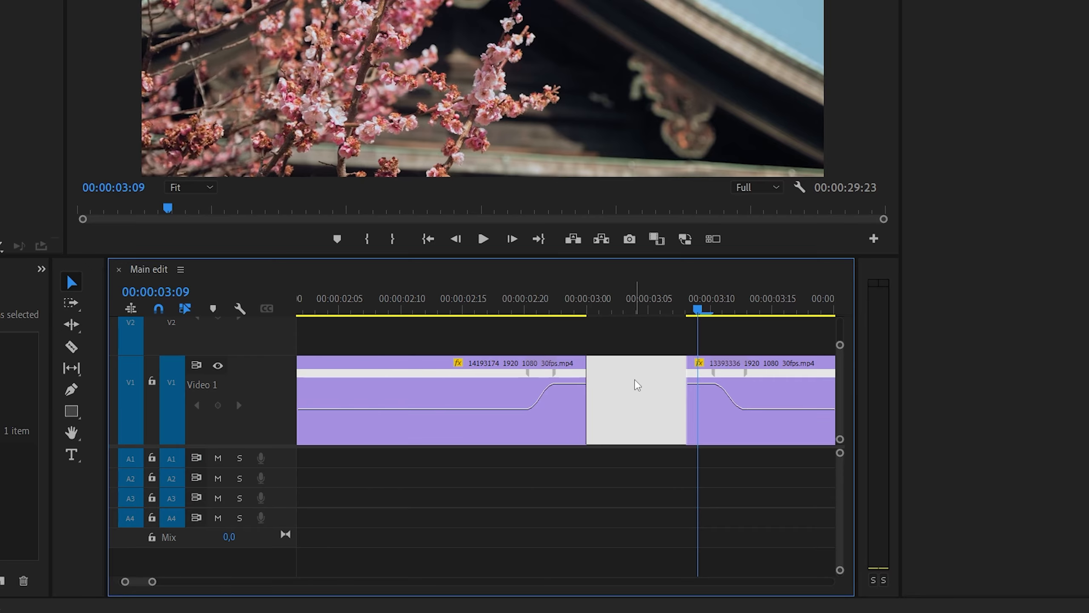
key("Delete")
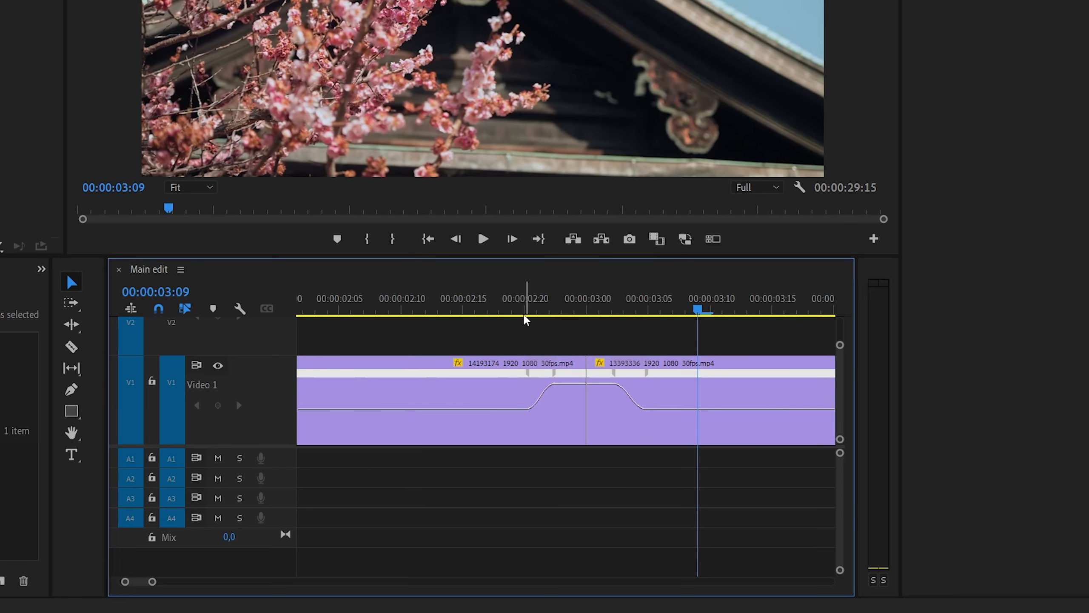
Play back the speed ramp transition across the cut between the 14193174 and 13393336 clips twice.
left_click_drag(523, 316, 247, 387)
left_click_drag(152, 581, 188, 584)
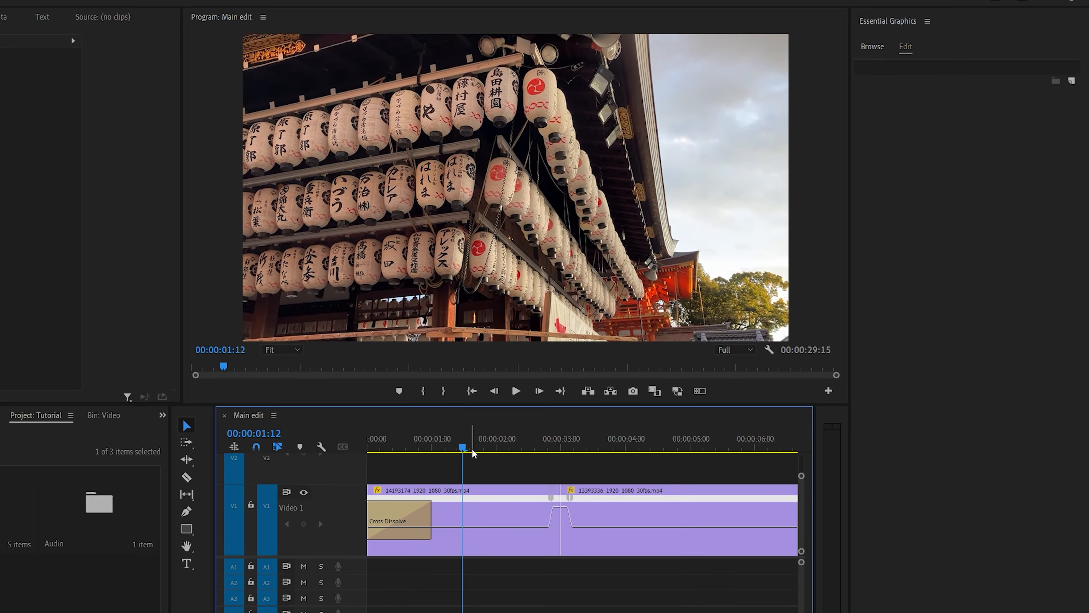
left_click_drag(441, 379, 328, 380)
key("space")
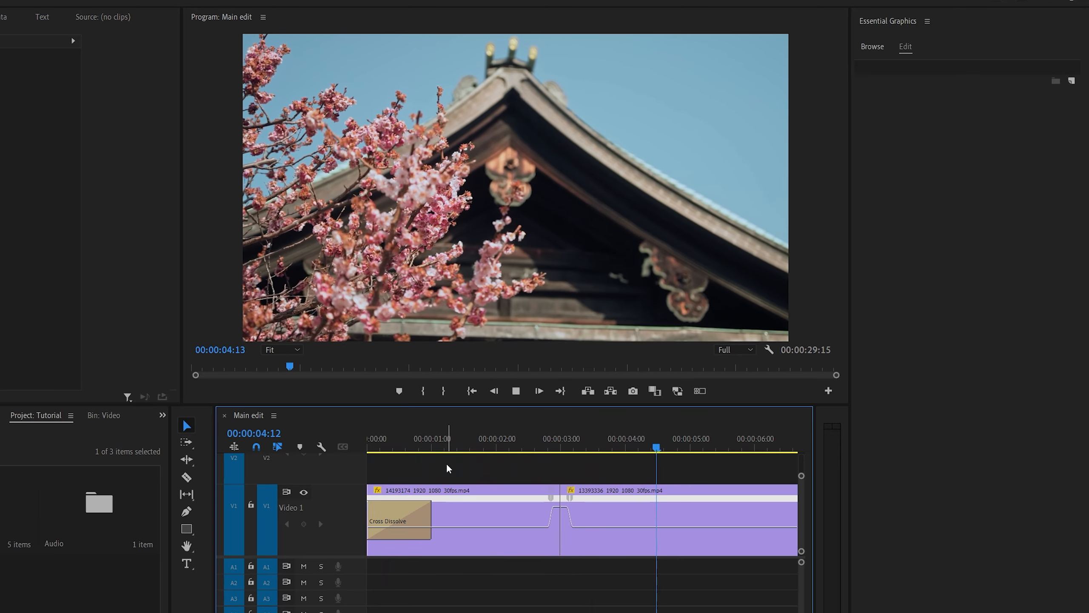
key("space")
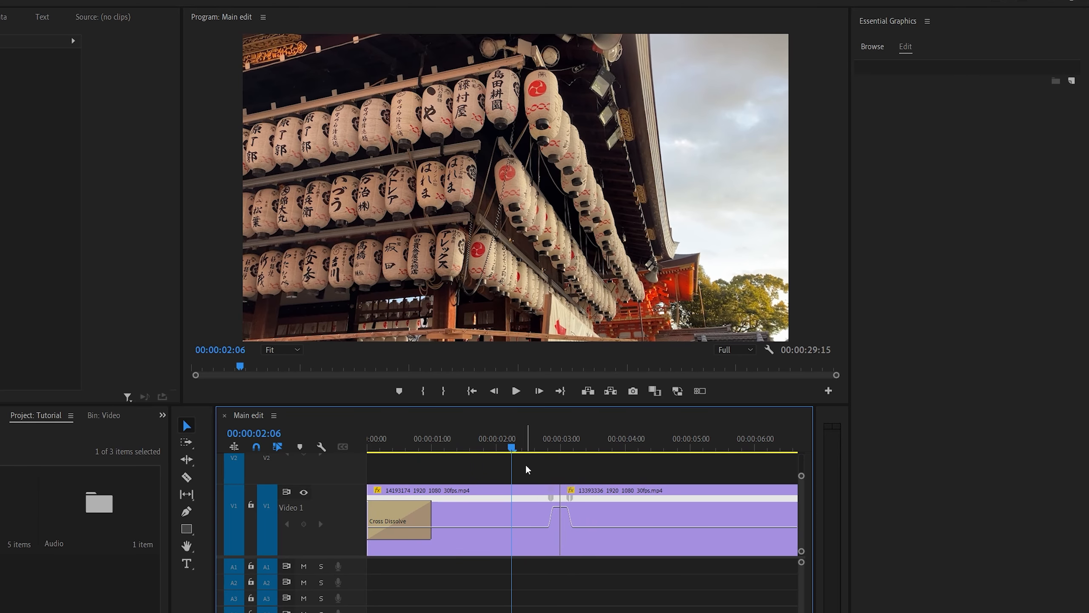
left_click_drag(511, 448, 494, 448)
key("space")
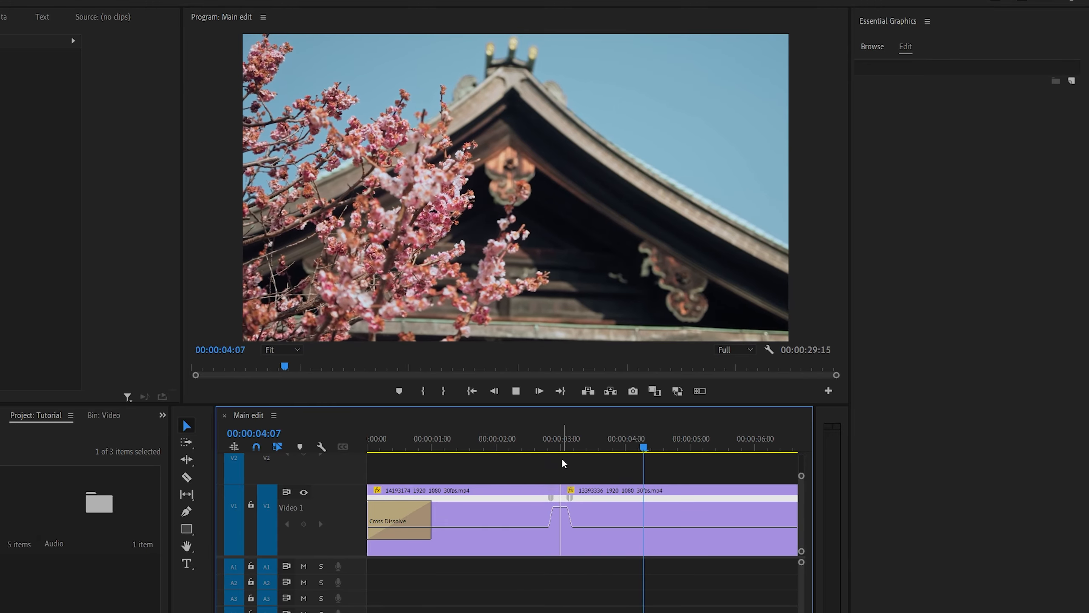
key("space")
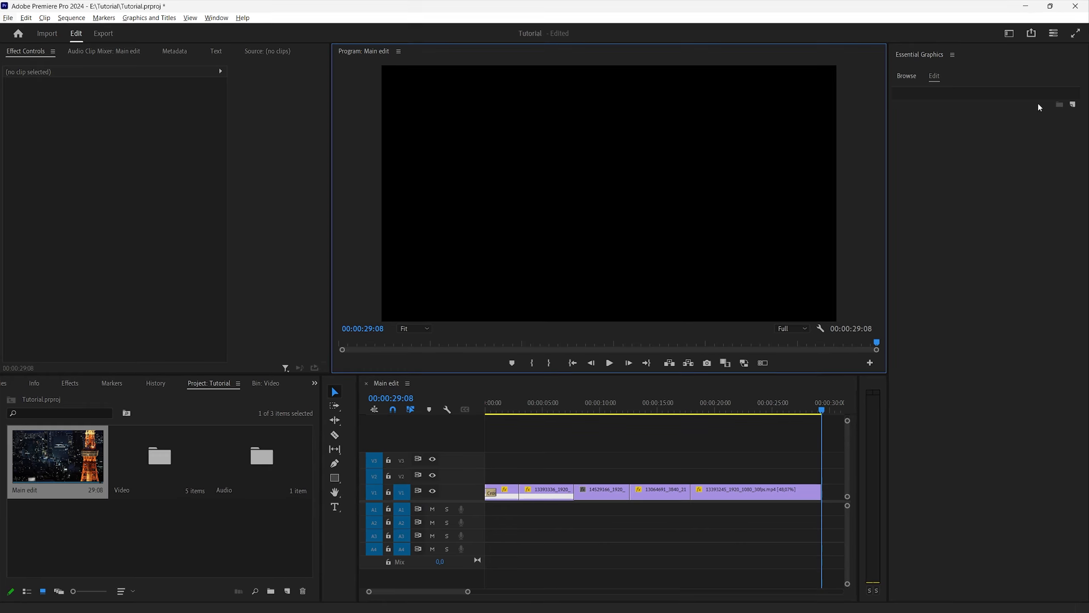
Switch to the Effects workspace and expand the Video Effects category.
left_click(1010, 34)
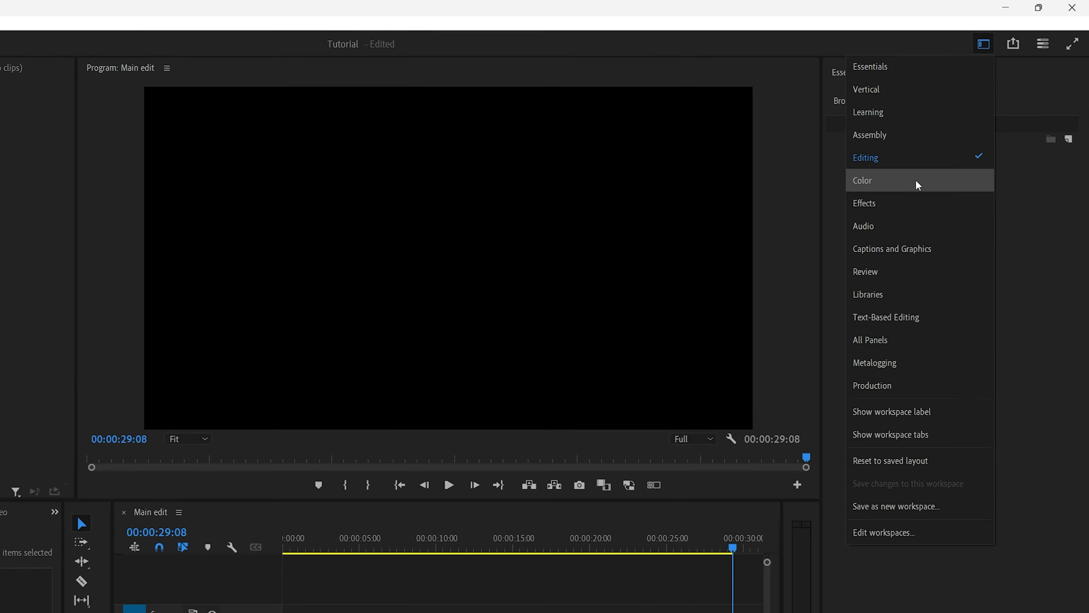
left_click(901, 203)
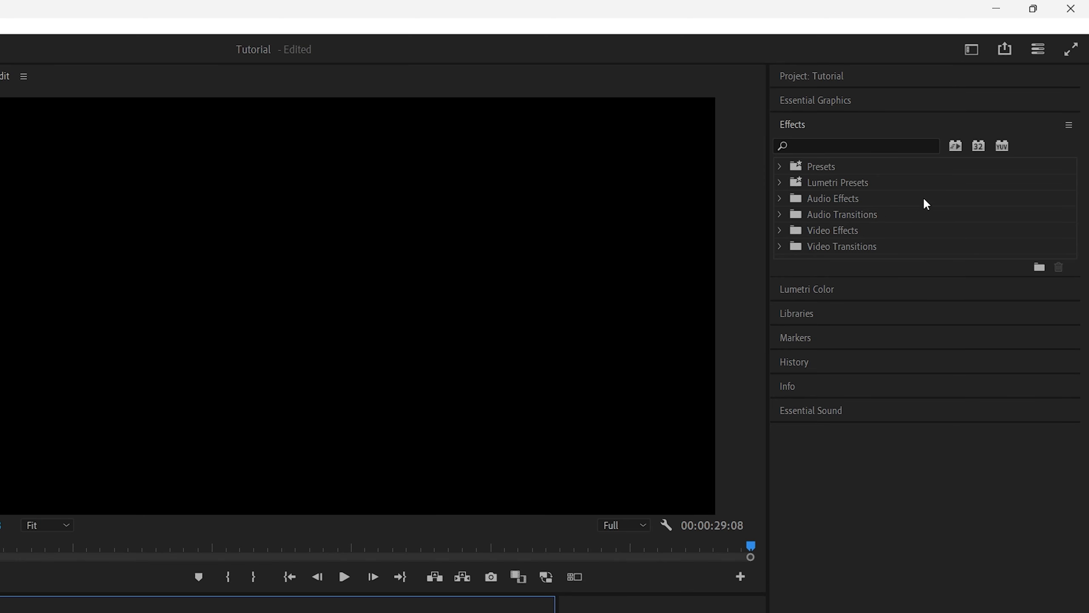
left_click(784, 235)
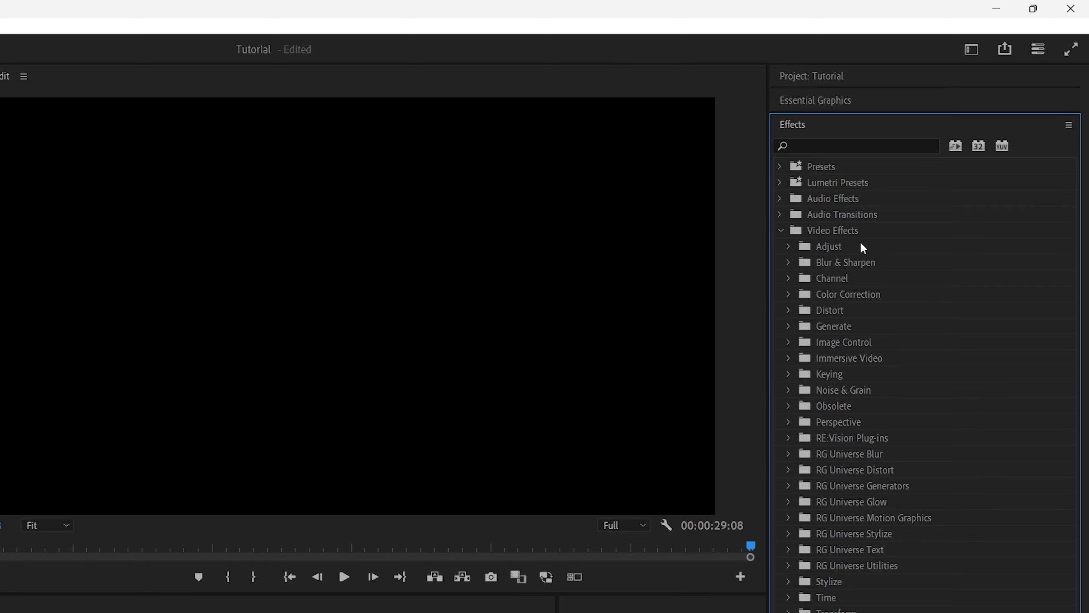
Try the Invert effect from the Channel category on the 13064691 clip.
left_click(788, 278)
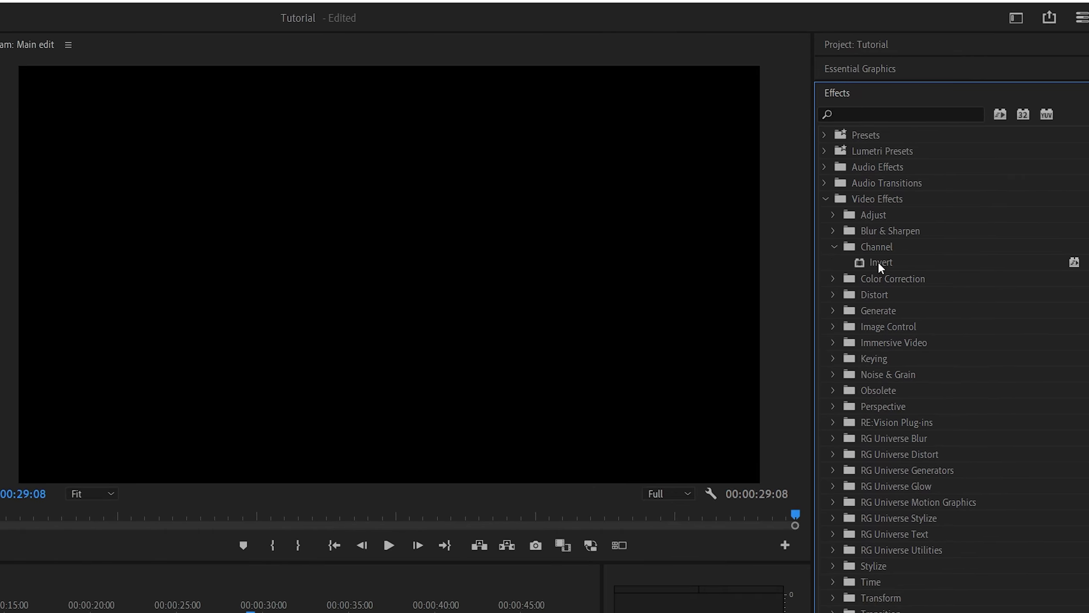
left_click_drag(834, 294, 388, 448)
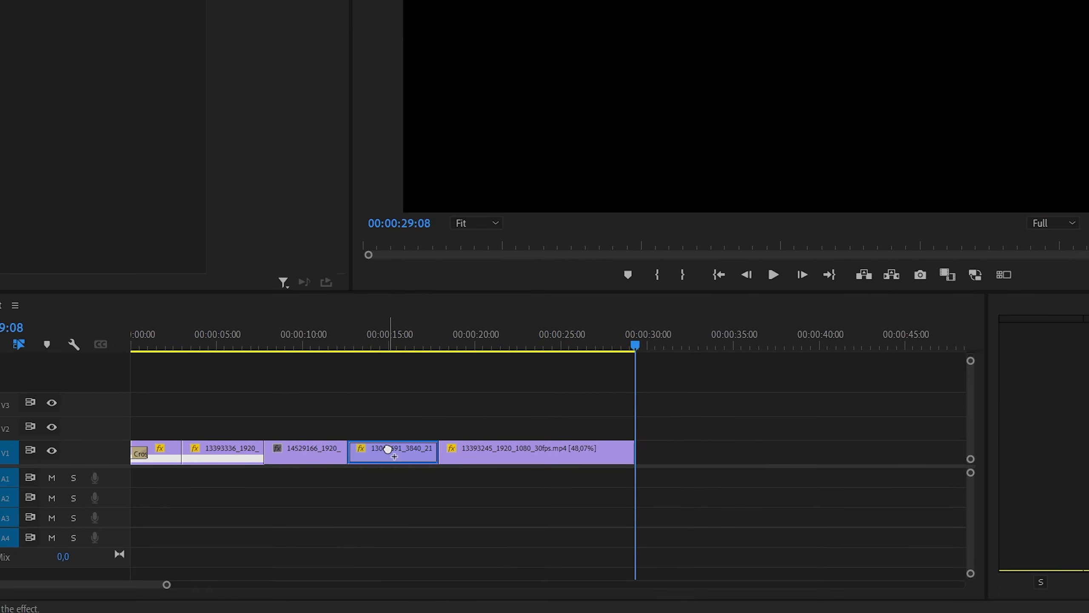
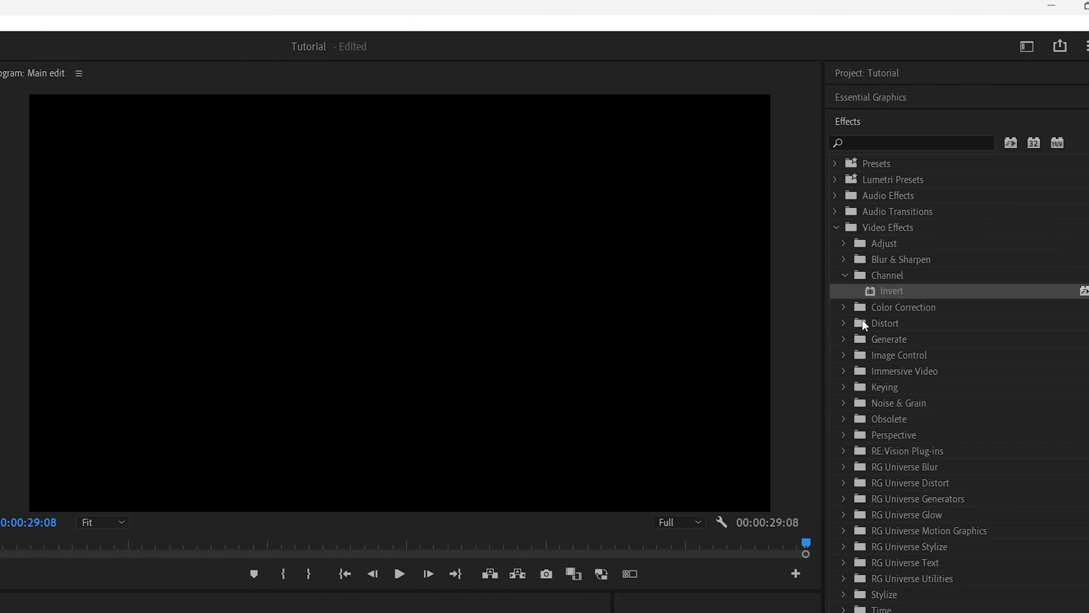
left_click(845, 275)
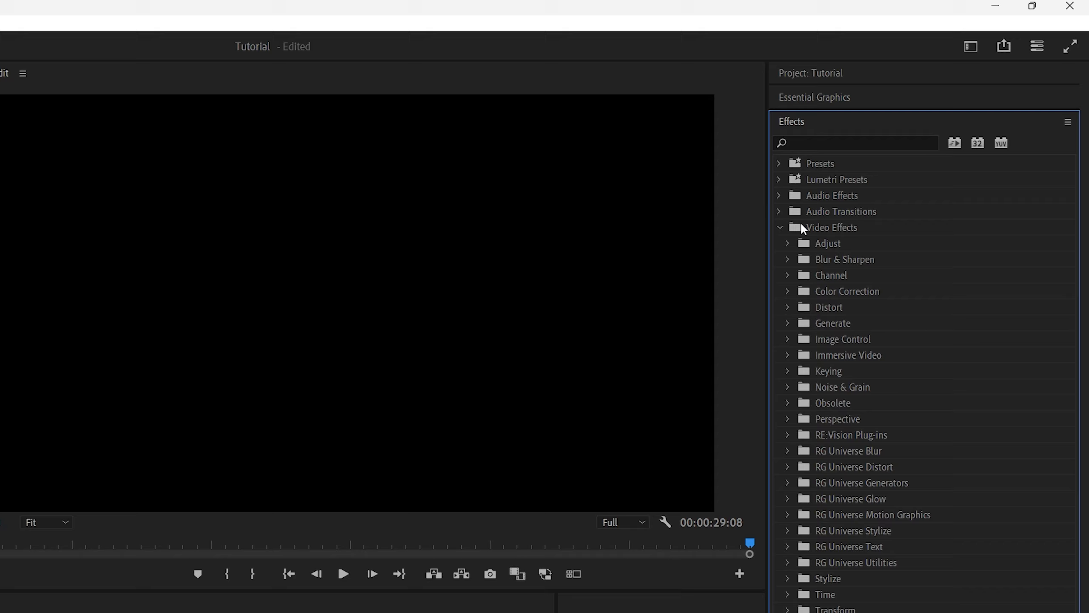
Search the effects for "gaus" and clear the search.
left_click(810, 144)
type("gaus")
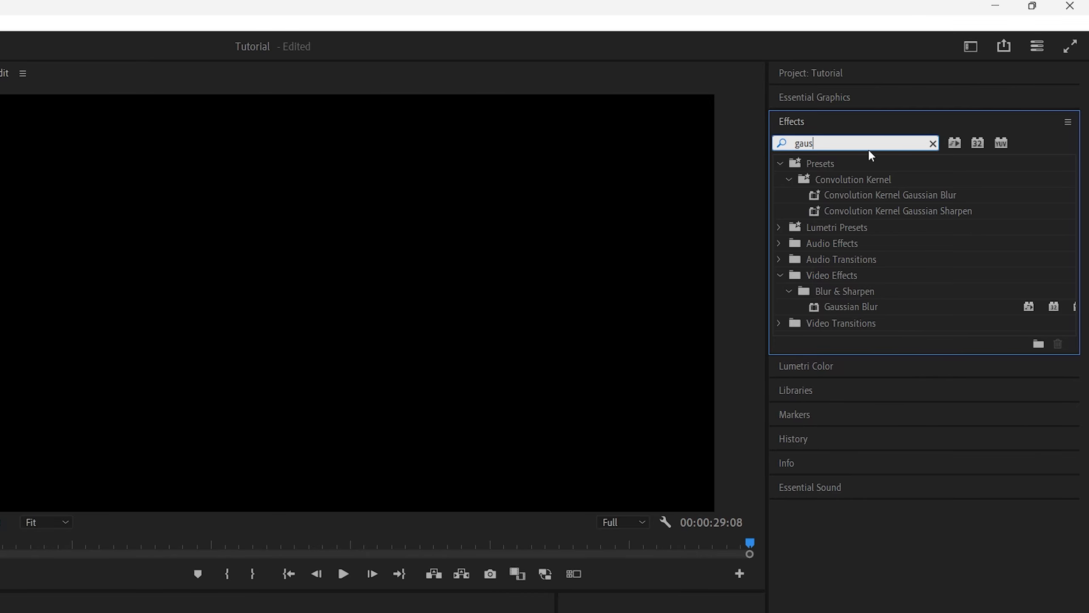
key("ctrl+a")
key("BackSpace")
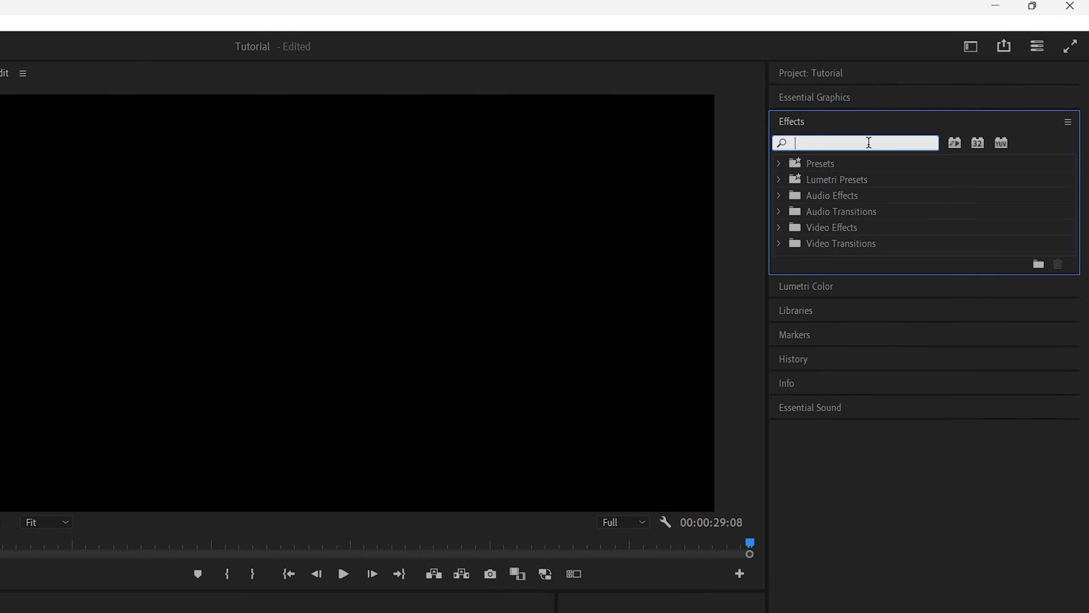
Apply the Gaussian Blur effect from Blur & Sharpen to the 14529166 clip, viewing it at 00:00:10:15.
left_click(780, 229)
left_click(788, 260)
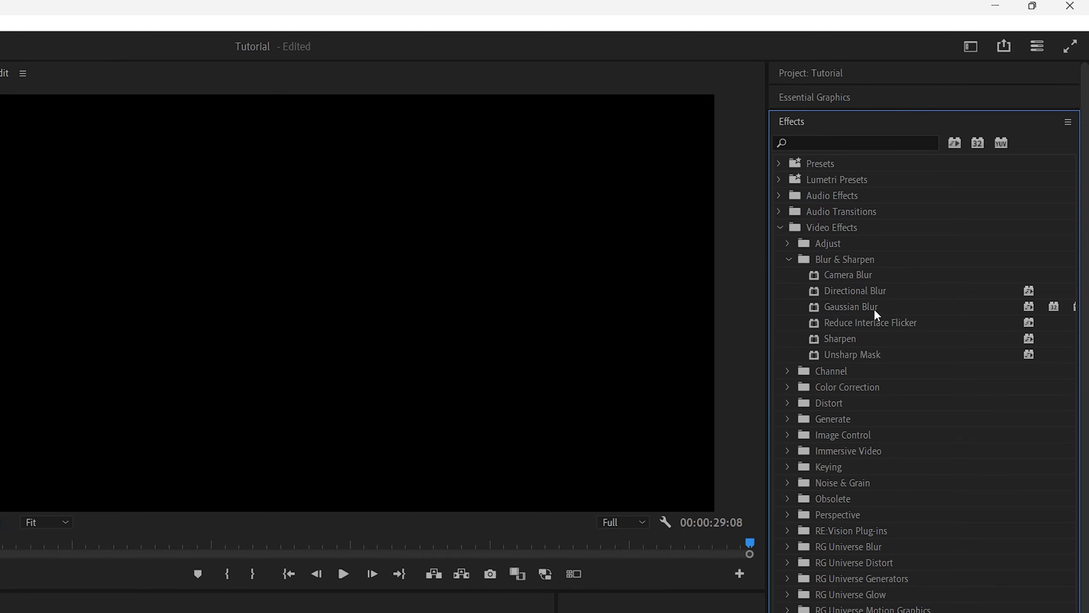
left_click(860, 306)
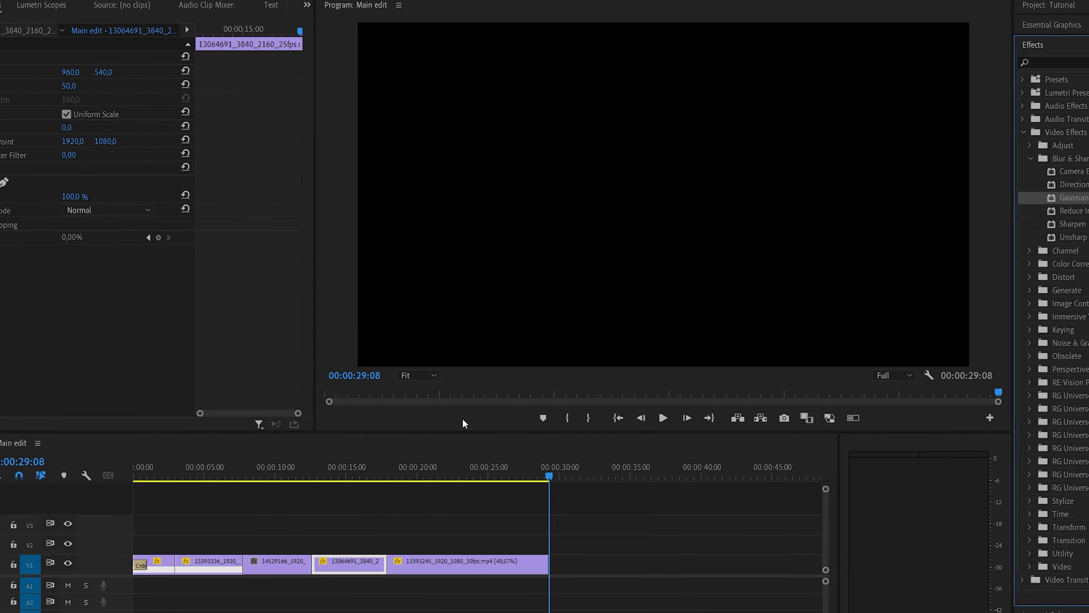
left_click_drag(372, 475, 286, 482)
left_click(360, 503)
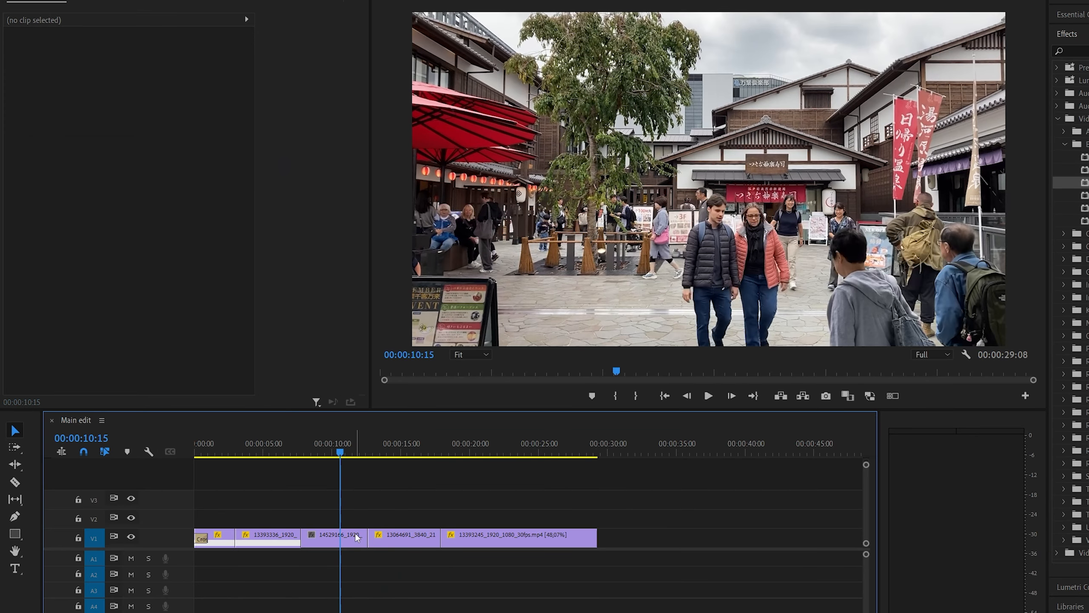
left_click_drag(1085, 182, 343, 542)
left_click(343, 541)
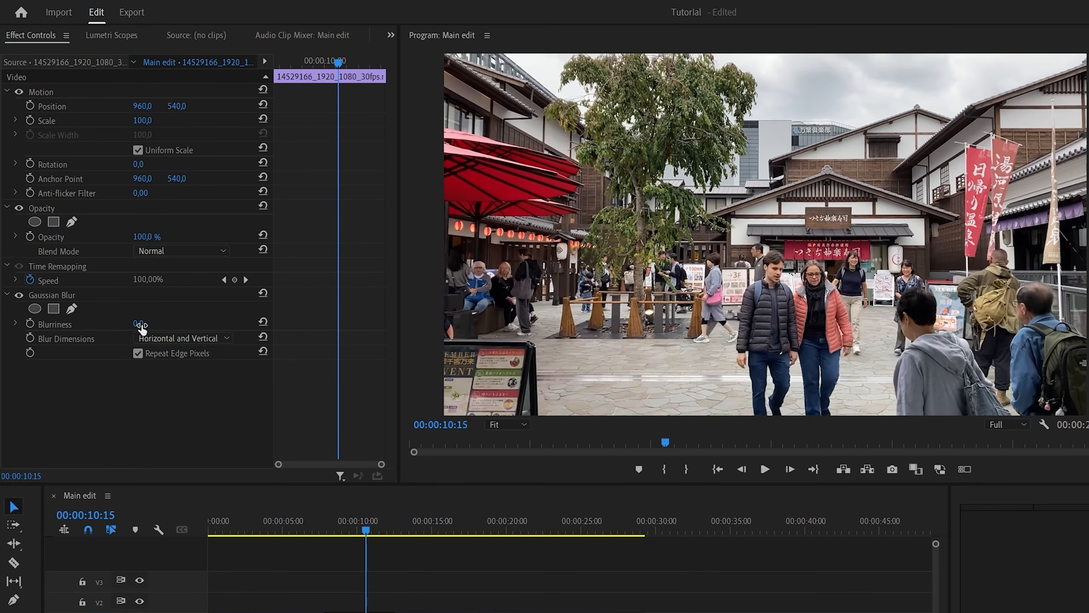
Test Gaussian Blur blurriness values of 2 and 10 on the clip, and set the blurriness back to 0.
left_click(140, 325)
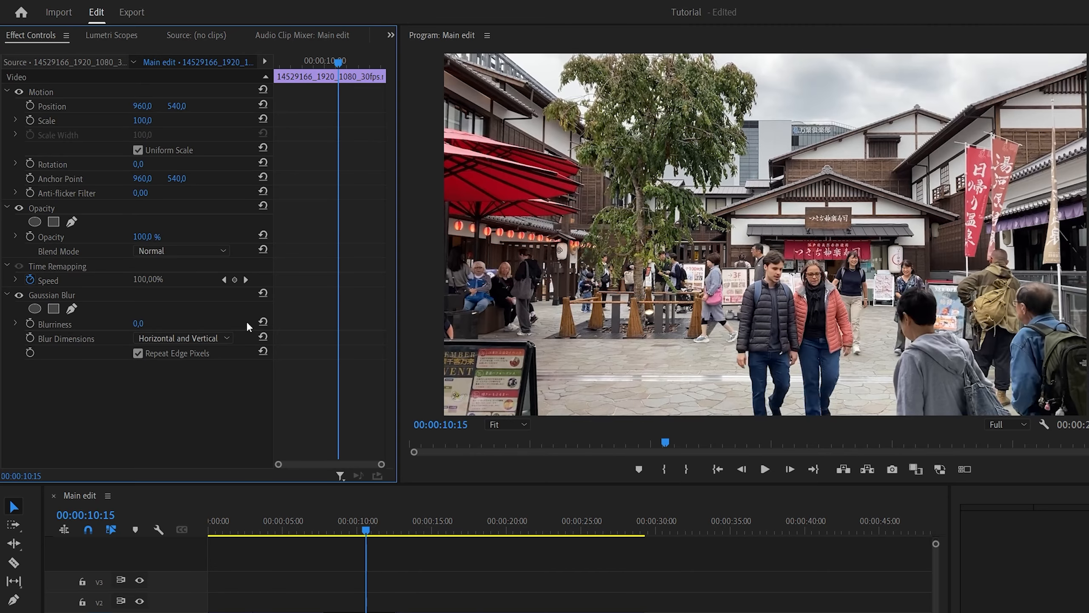
left_click(140, 325)
type("2")
key("Return")
left_click(136, 323)
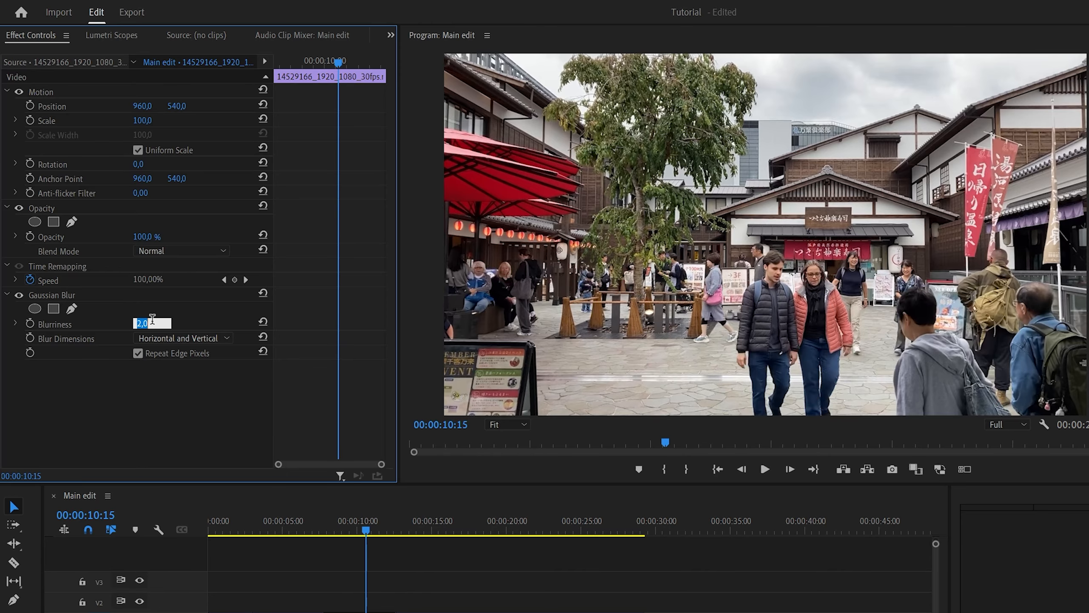
type("10")
key("Return")
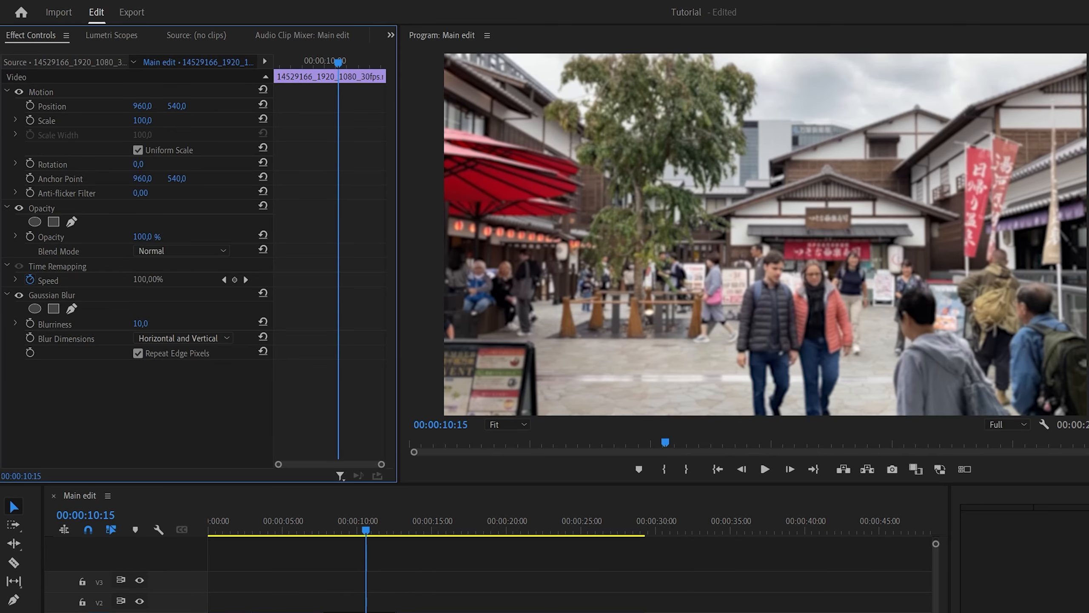
mouse_move(141, 324)
left_mouse_down()
mouse_move(252, 323)
mouse_move(136, 324)
left_mouse_up()
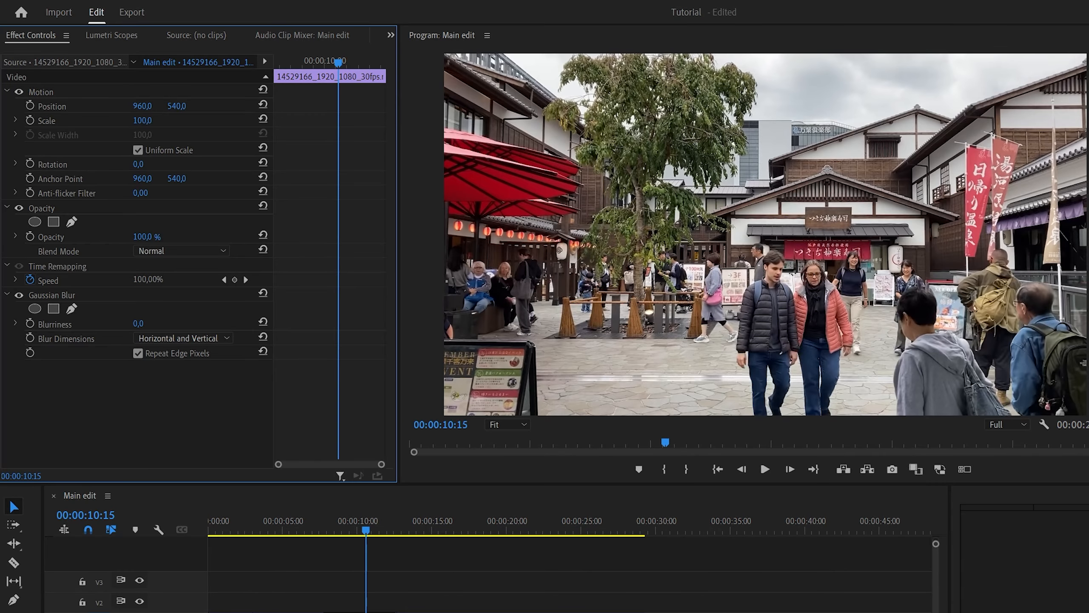
Mask the Gaussian Blur with an ellipse around the walking couple and set its blurriness to 25.
left_click(36, 312)
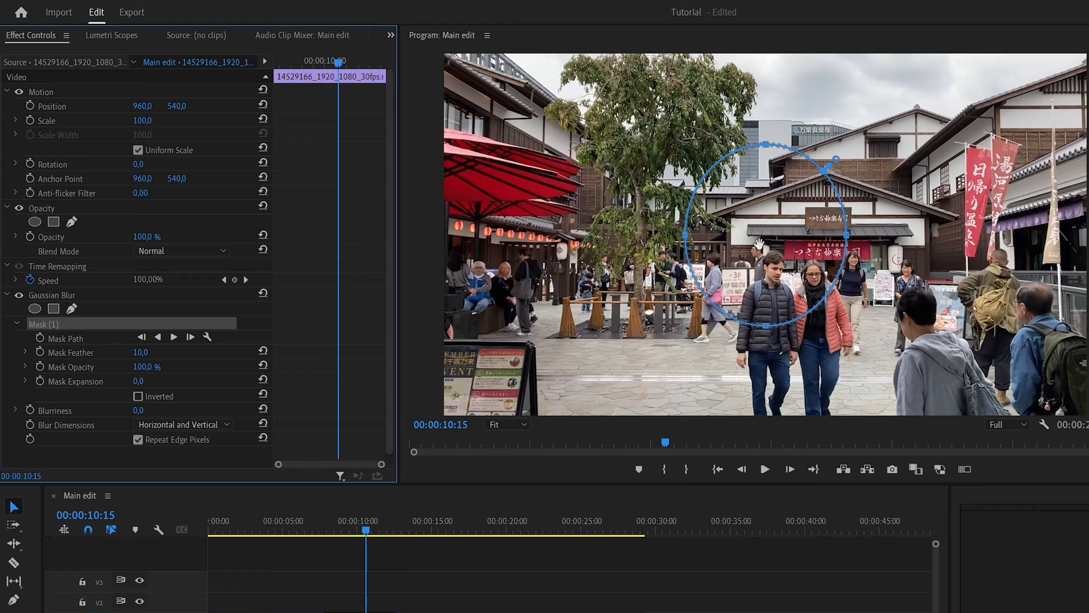
left_click_drag(785, 222, 797, 325)
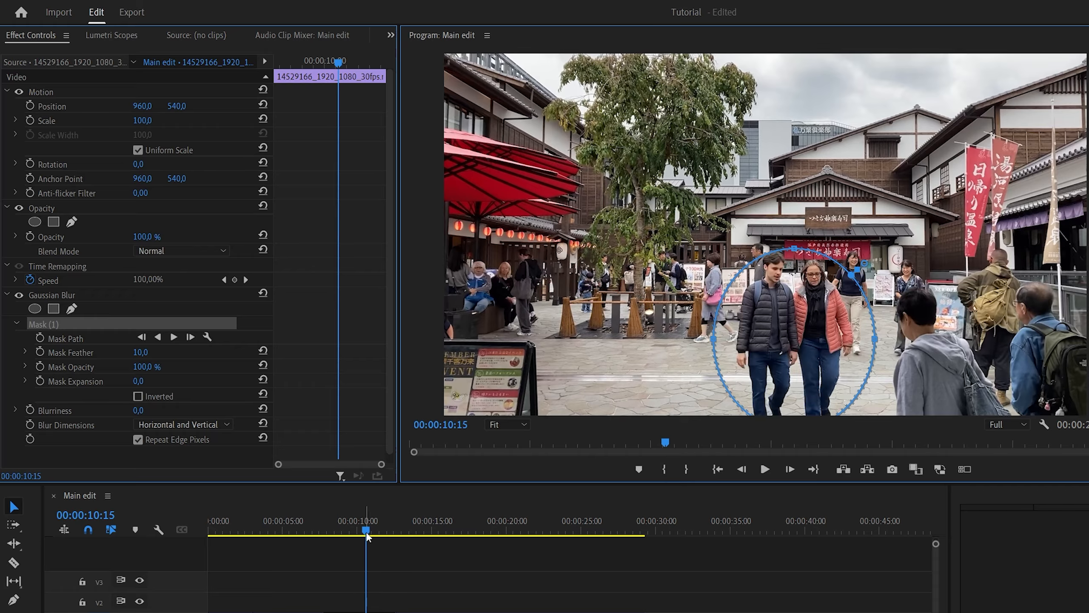
left_click_drag(812, 321, 806, 319)
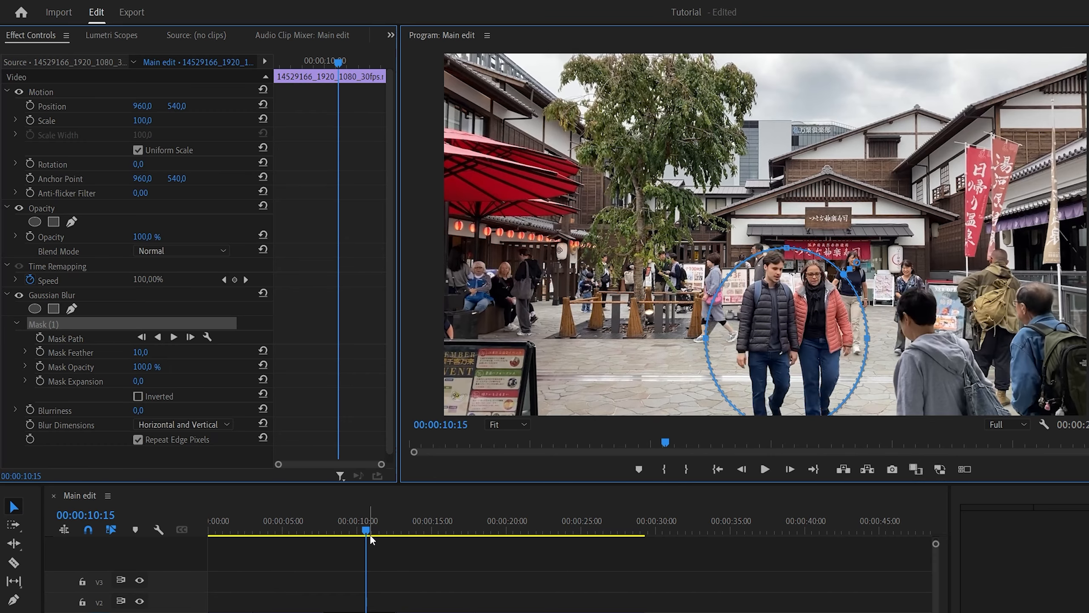
mouse_move(367, 527)
left_mouse_down()
mouse_move(324, 538)
mouse_move(365, 541)
left_mouse_up()
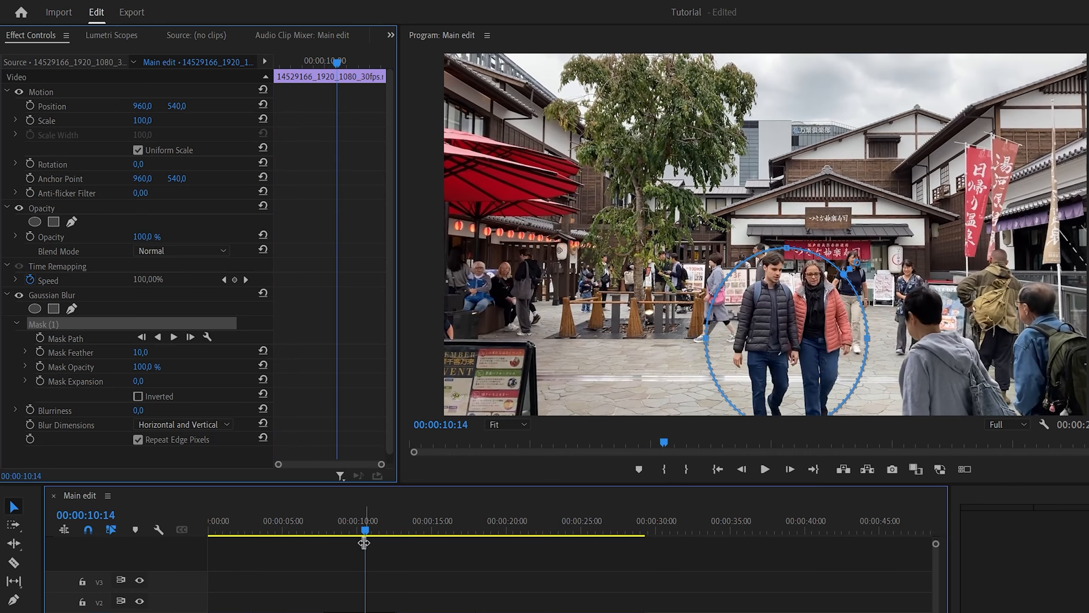
left_click(145, 410)
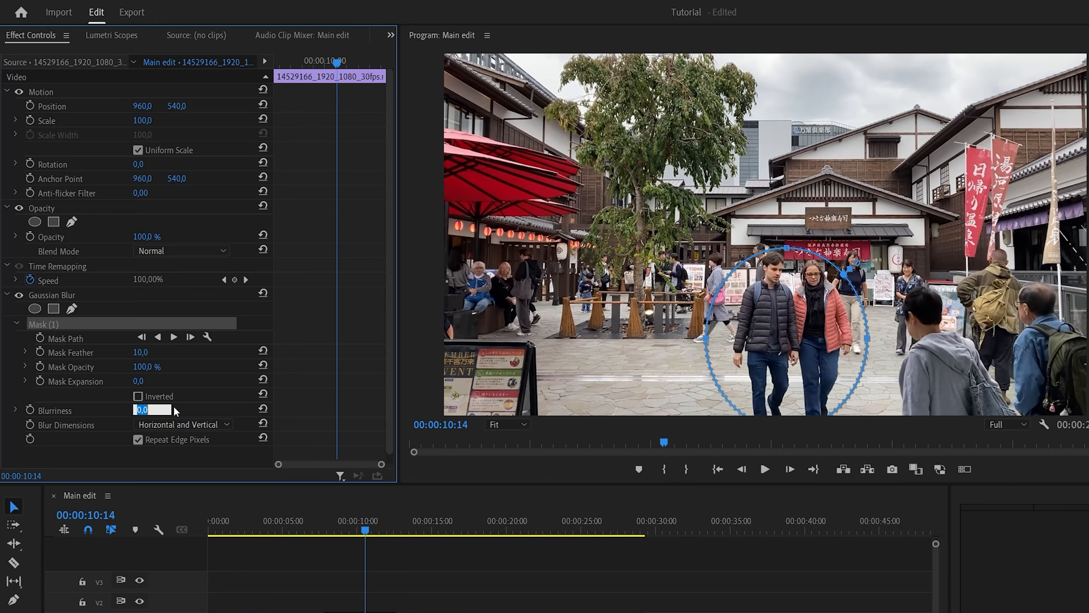
type("25")
key("Return")
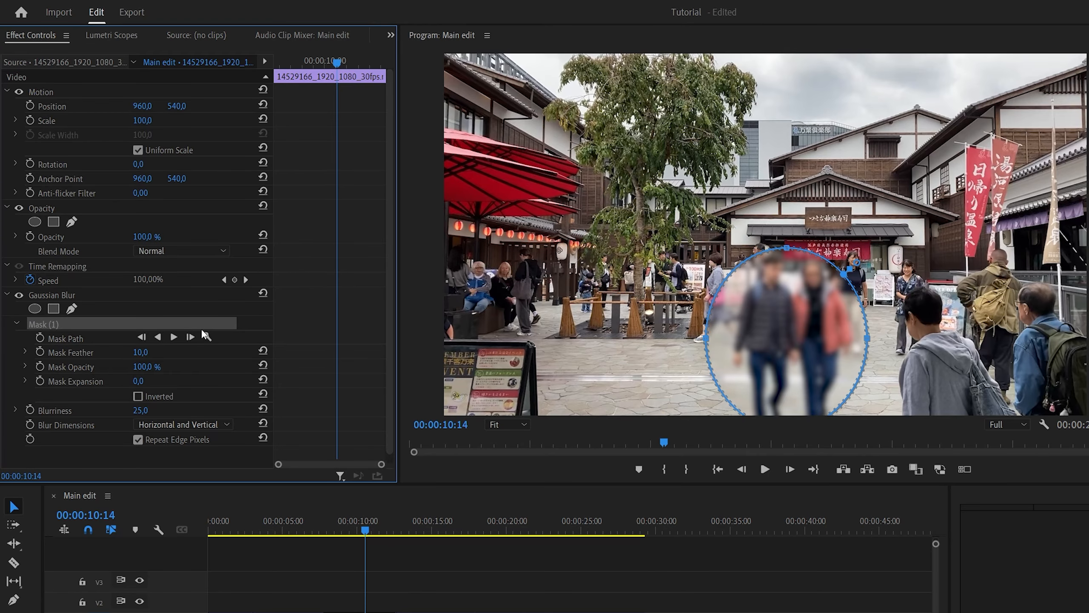
Invert the Gaussian Blur mask and soften its edge, with a feather of about 466 and an expansion of about 83.
left_click(138, 396)
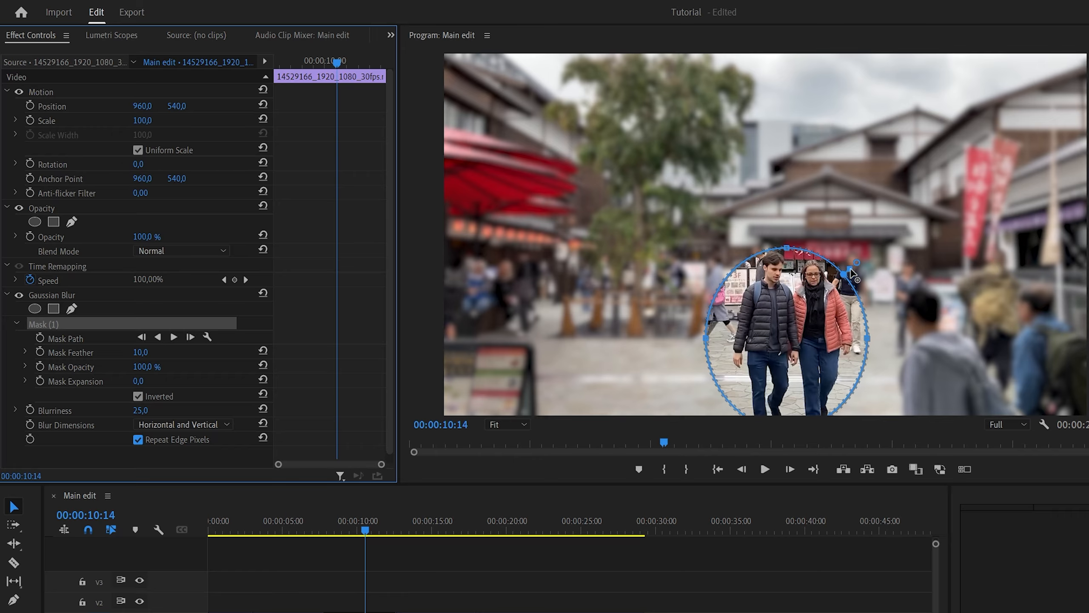
left_click_drag(852, 273, 929, 198)
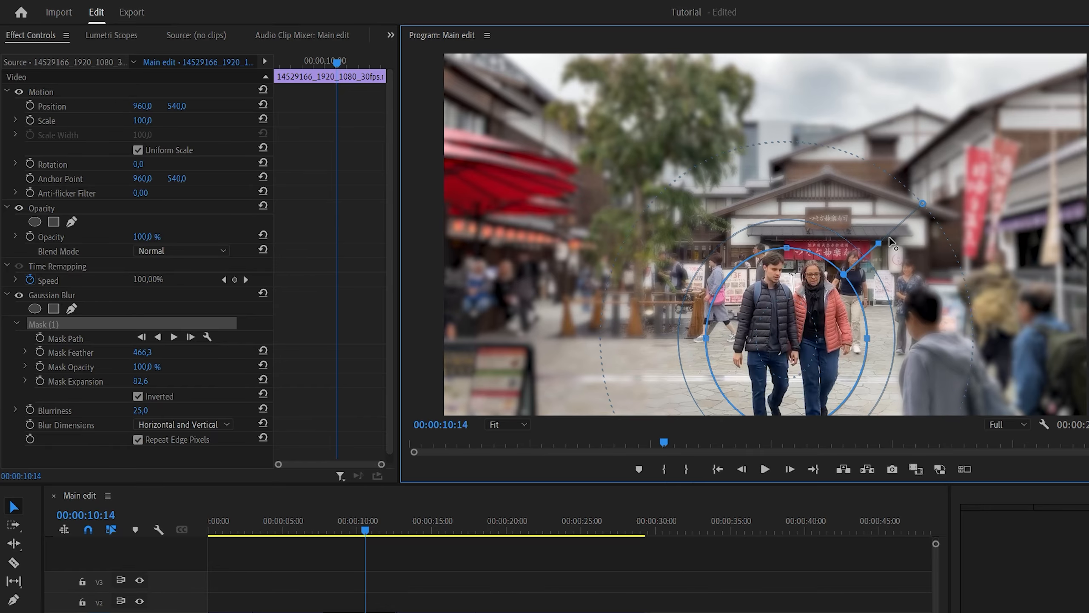
left_click_drag(893, 232, 876, 197)
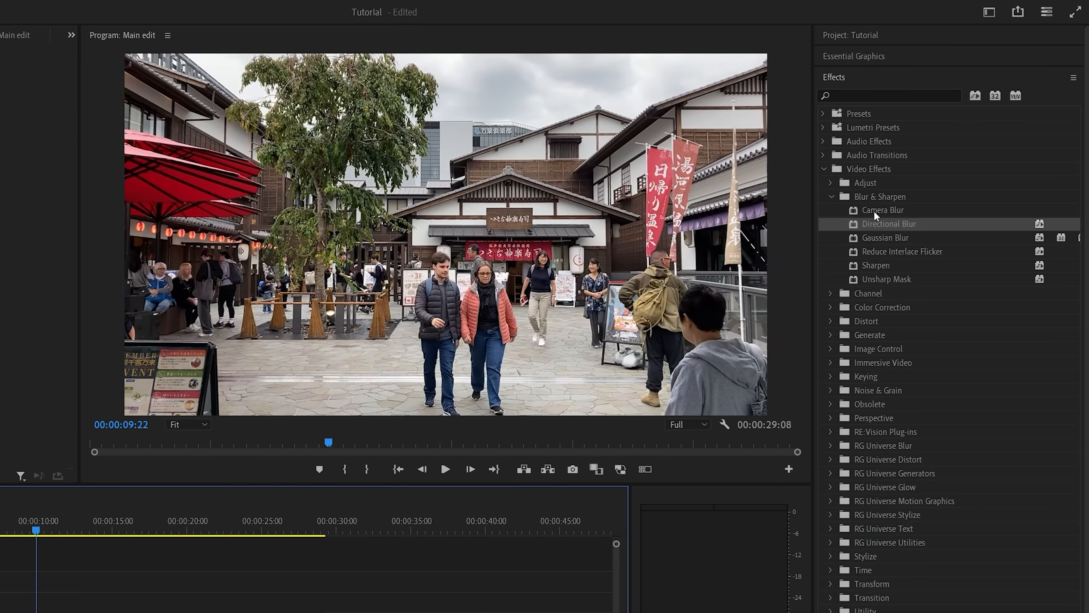
Apply the Camera Blur effect to the 14529166 clip.
left_click_drag(880, 212, 52, 611)
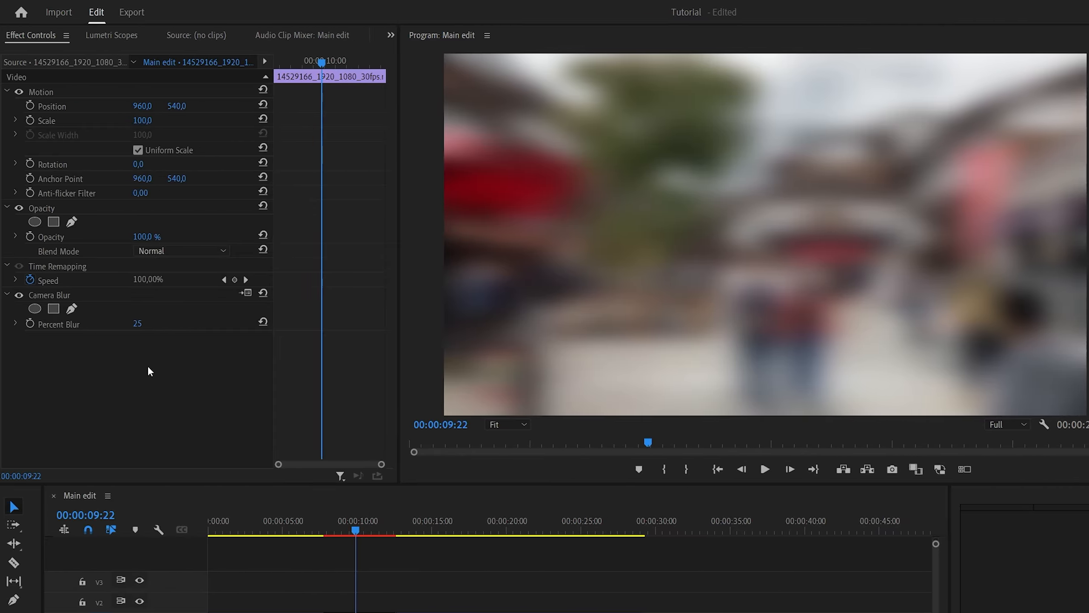
Set the Camera Blur's percent blur to 10, and then reduce it slightly.
left_click(144, 323)
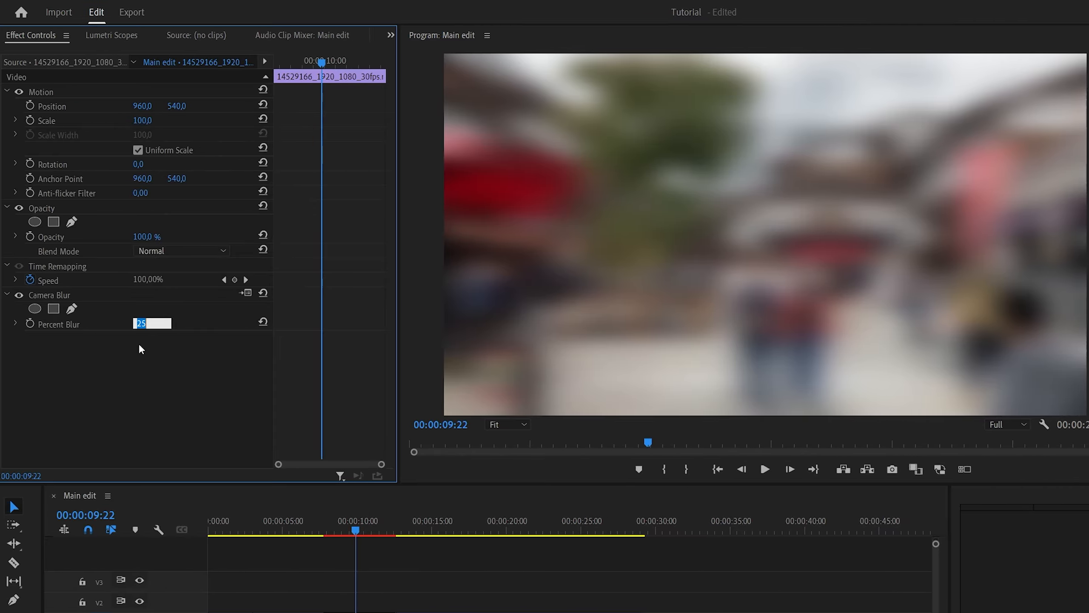
left_click(15, 323)
left_click(16, 324)
left_click(140, 323)
type("10")
key("Return")
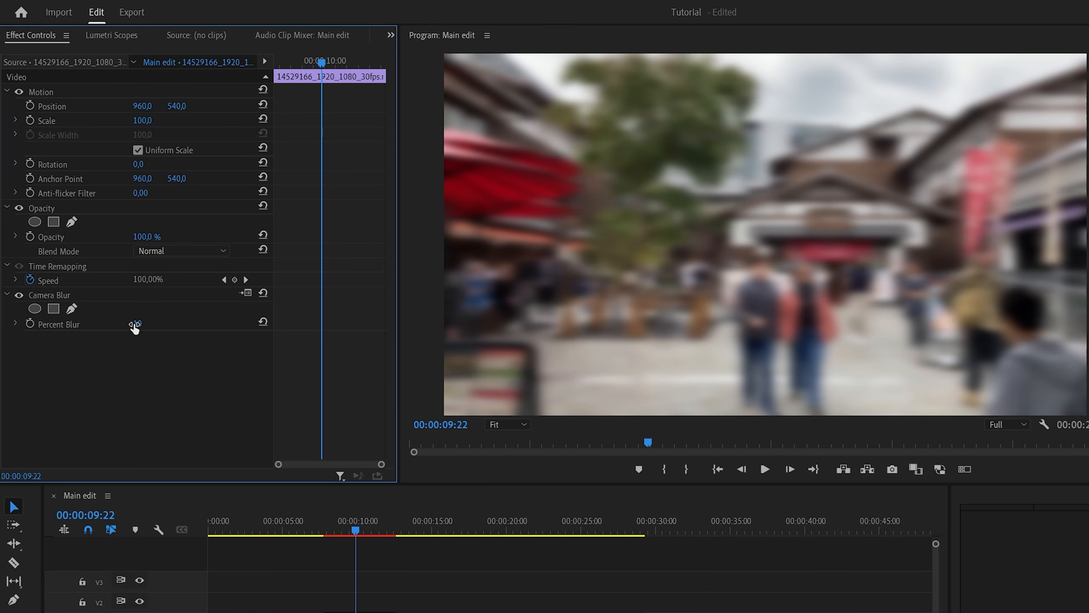
mouse_move(138, 323)
left_mouse_down()
mouse_move(182, 324)
mouse_move(134, 323)
left_mouse_up()
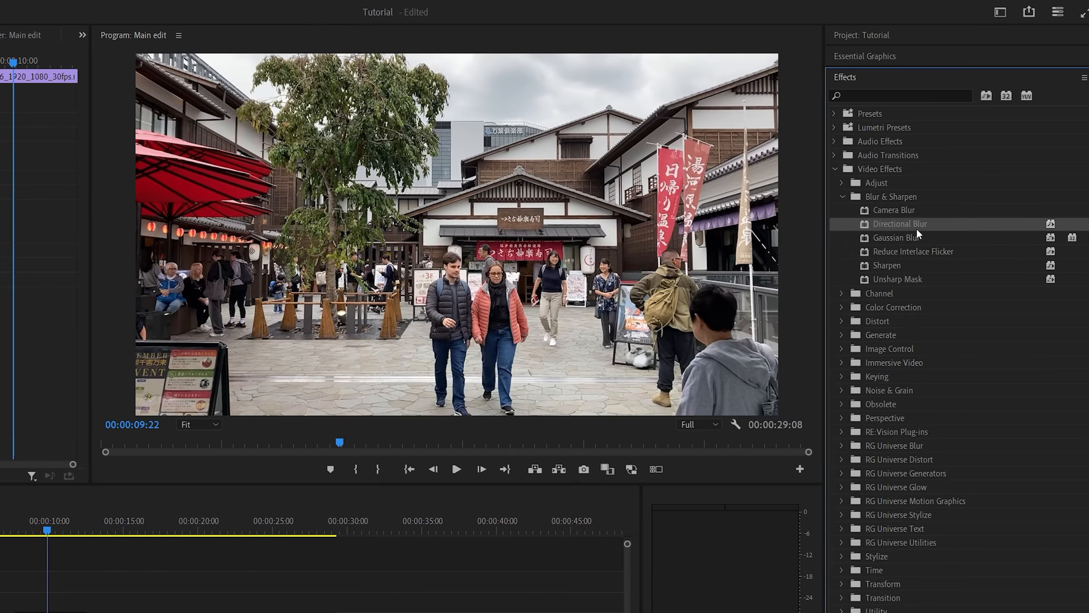
Apply the Directional Blur effect to the 14529166 clip with a direction of 45° and a blur length of 10.
left_click_drag(918, 225, 26, 612)
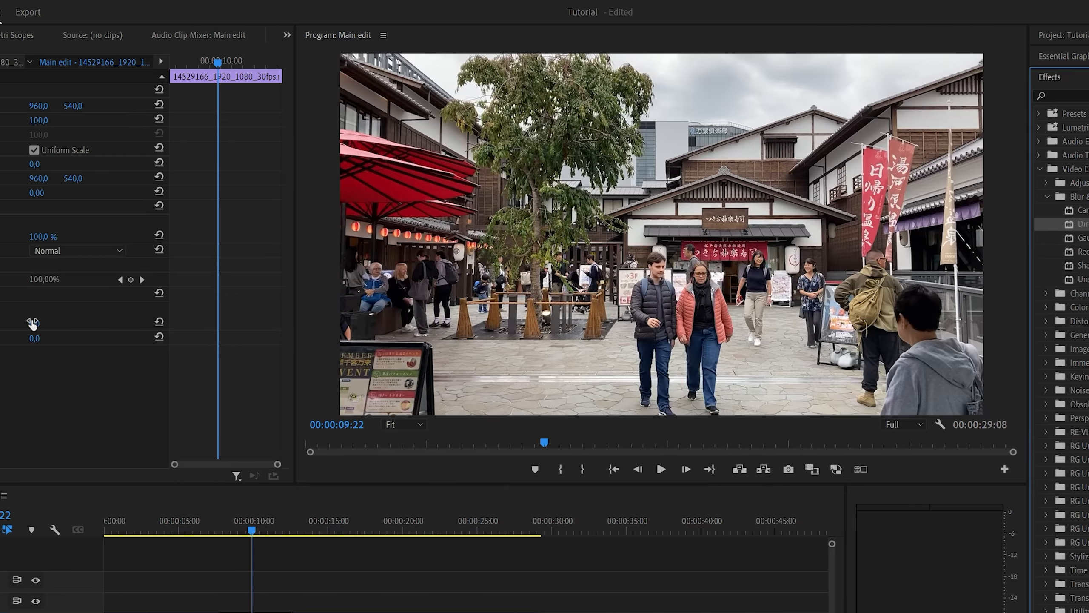
left_click(32, 322)
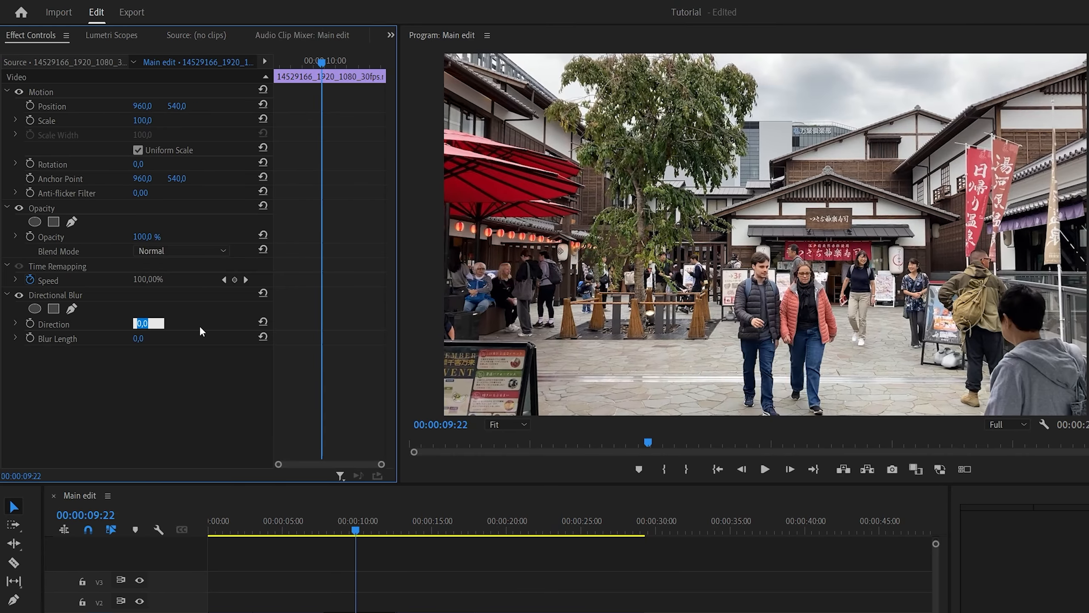
type("45")
key("Return")
left_click(141, 339)
type("10")
key("Return")
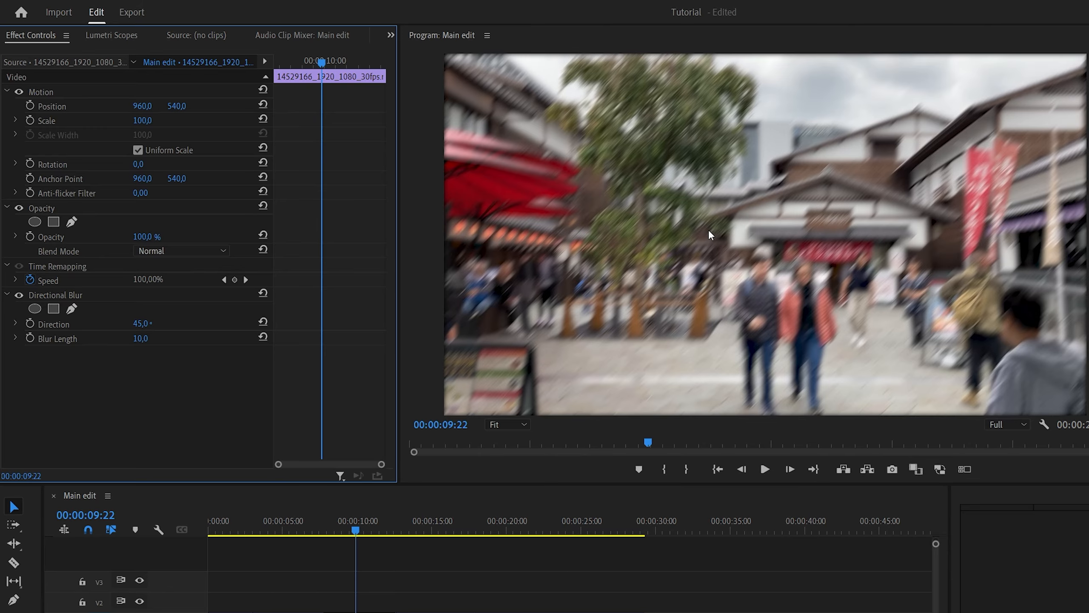
Set the Directional Blur's blur length to 20 and its direction to 90°.
left_click(141, 340)
type("20")
key("Return")
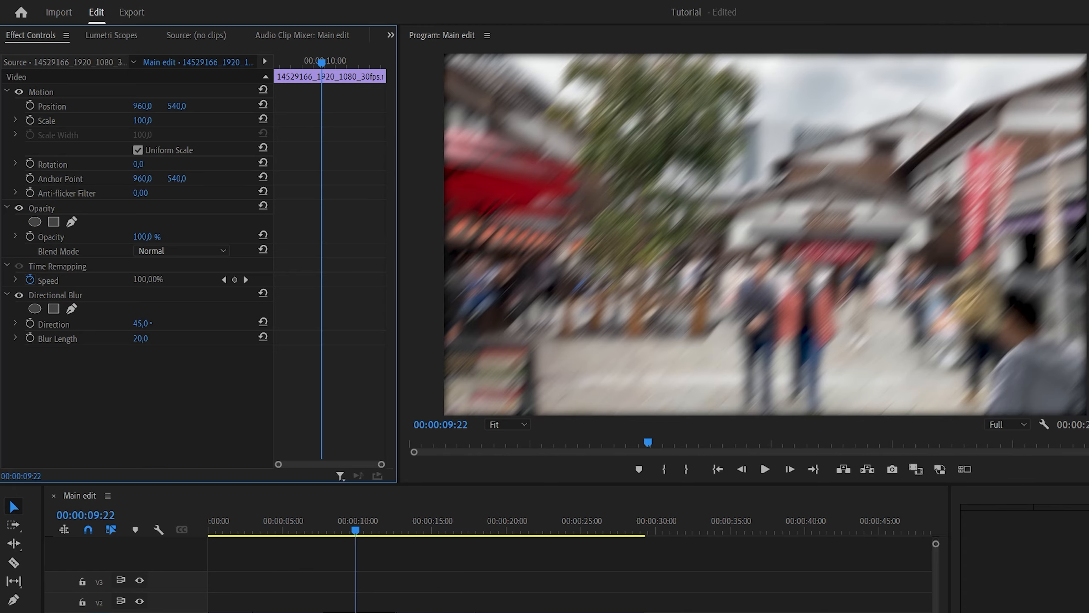
left_click_drag(143, 324, 171, 324)
left_click(143, 324)
type("90")
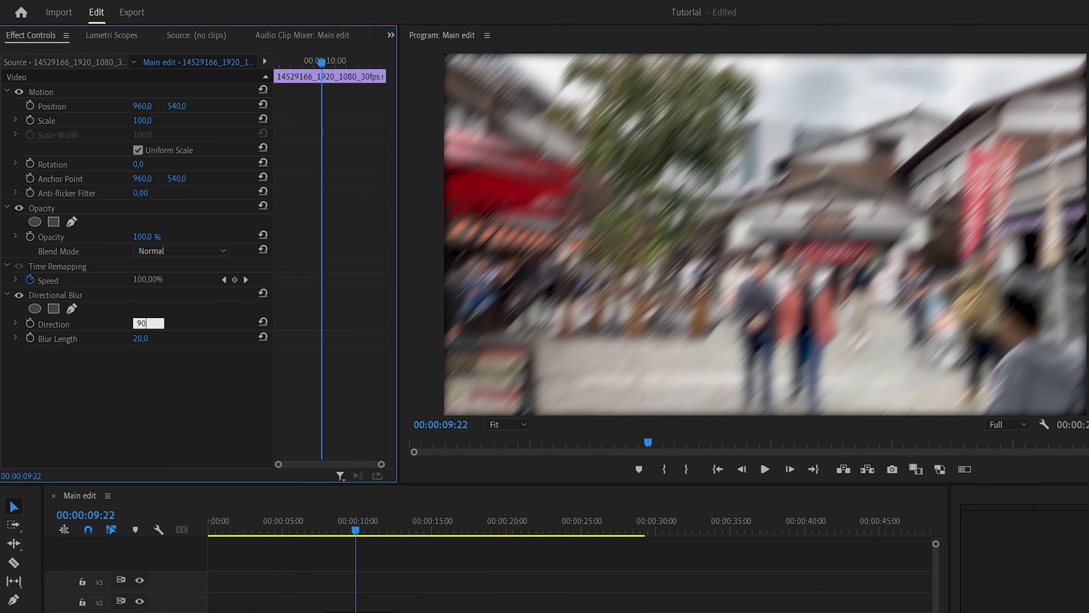
key("Return")
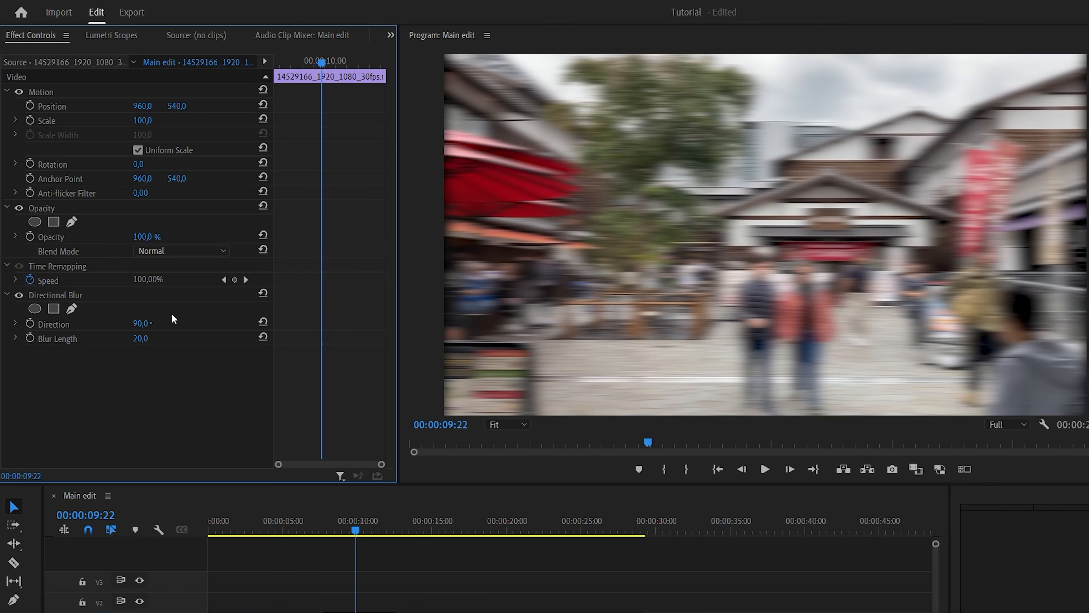
Set the Directional Blur's direction to 120°.
left_click(146, 323)
type("120")
key("Return")
left_click_drag(149, 325, 349, 476)
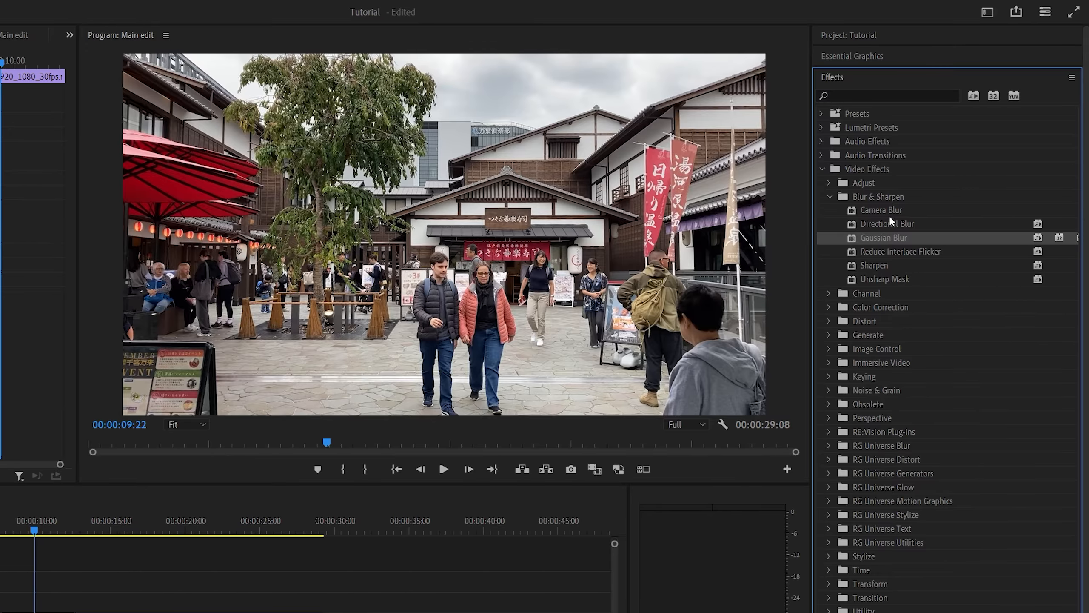
Apply the Sharpen effect to the 14529166 clip with a sharpen amount of 50.
left_click(885, 267)
left_click_drag(882, 266, 32, 609)
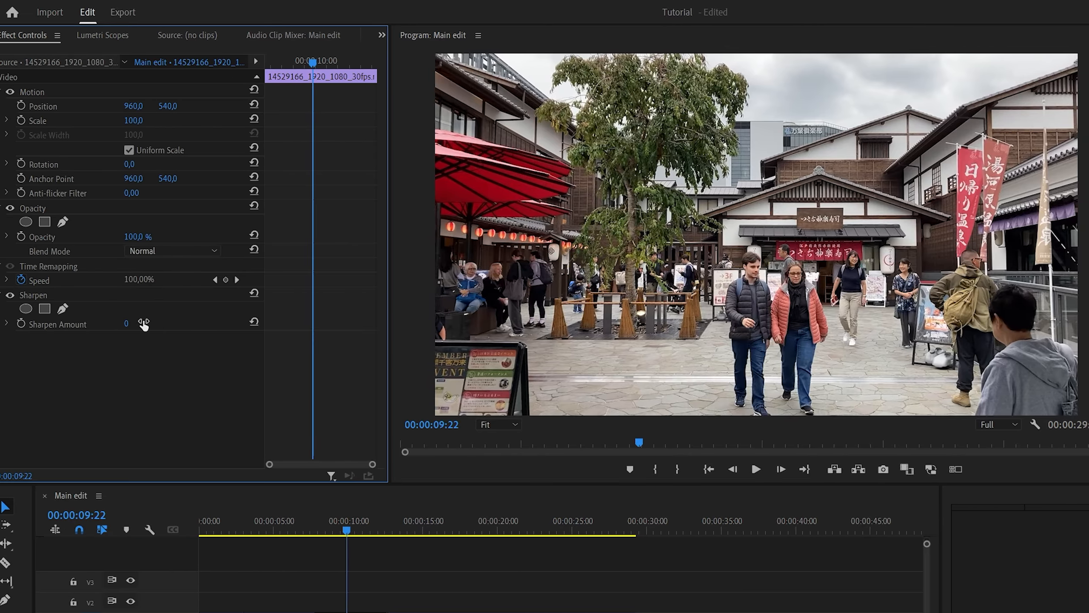
left_click(144, 324)
type("50")
key("Return")
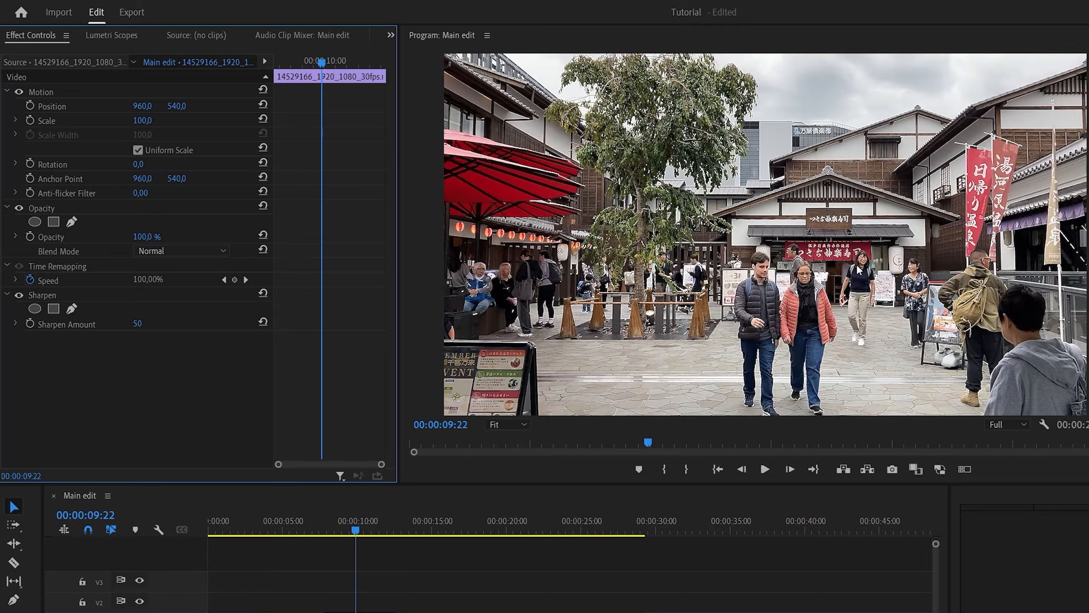
Scale the sharpened clip up to 202.
left_click(142, 120)
type("190")
key("Return")
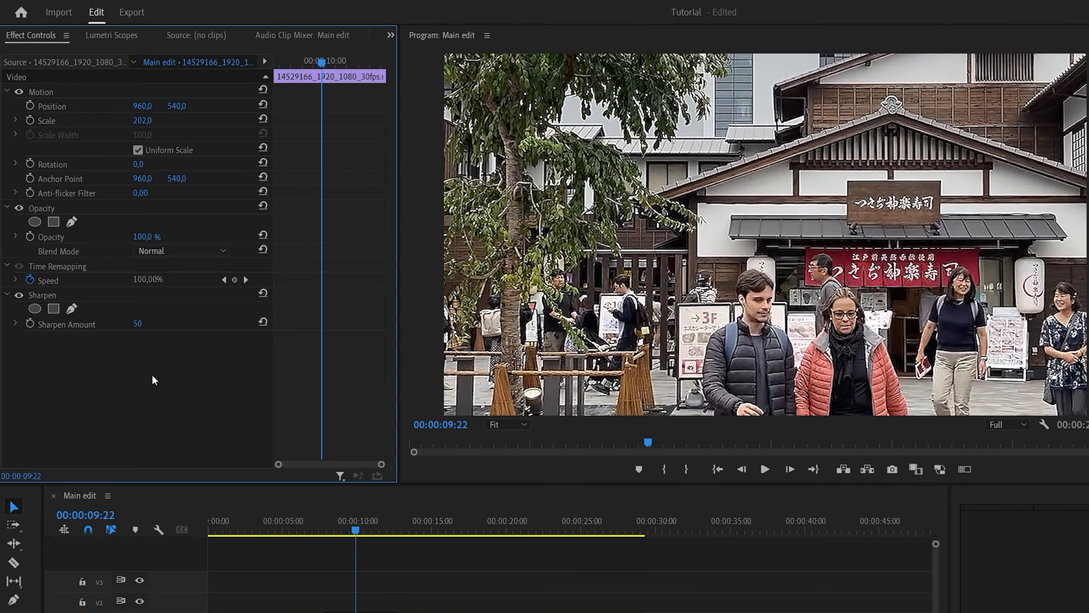
Test sharpen amounts of 0, 50, 100 and 10 on the enlarged clip.
left_click(138, 324)
type("0")
key("Return")
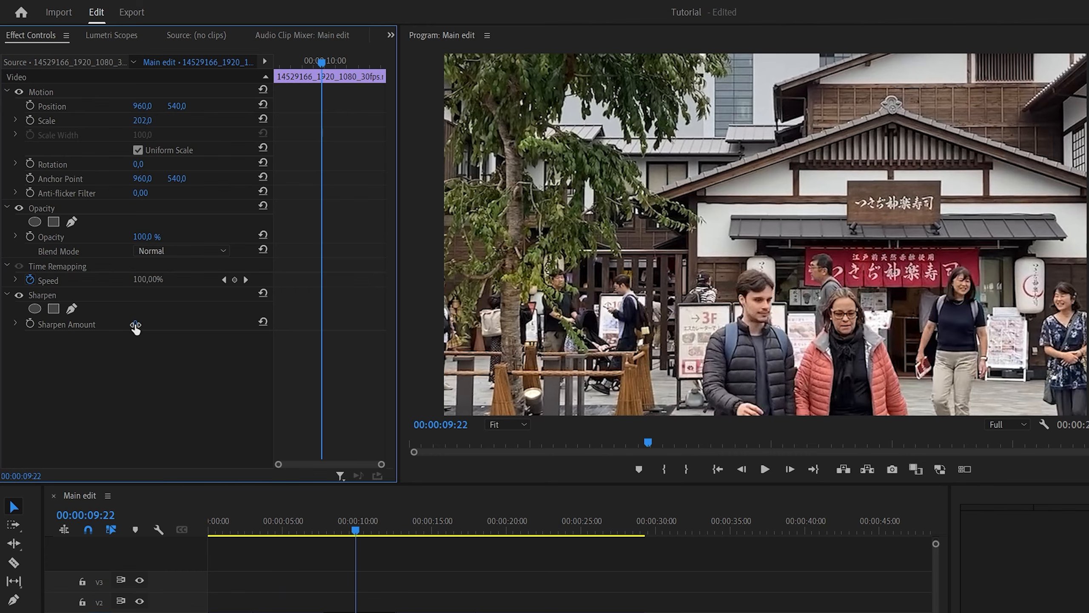
left_click(135, 325)
type("50")
left_click(141, 323)
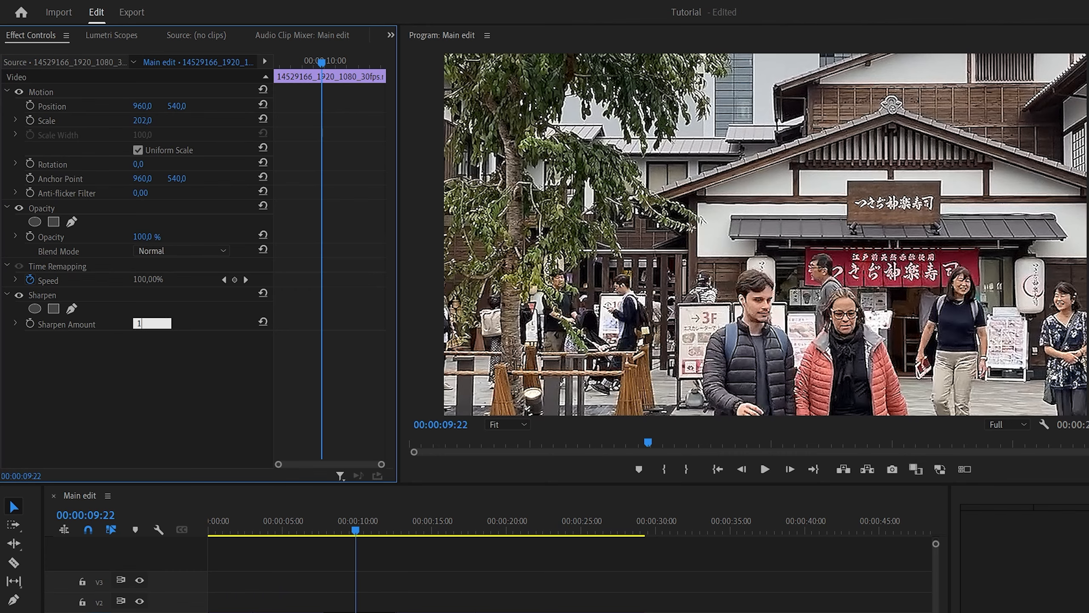
type("100")
key("Return")
left_click(152, 320)
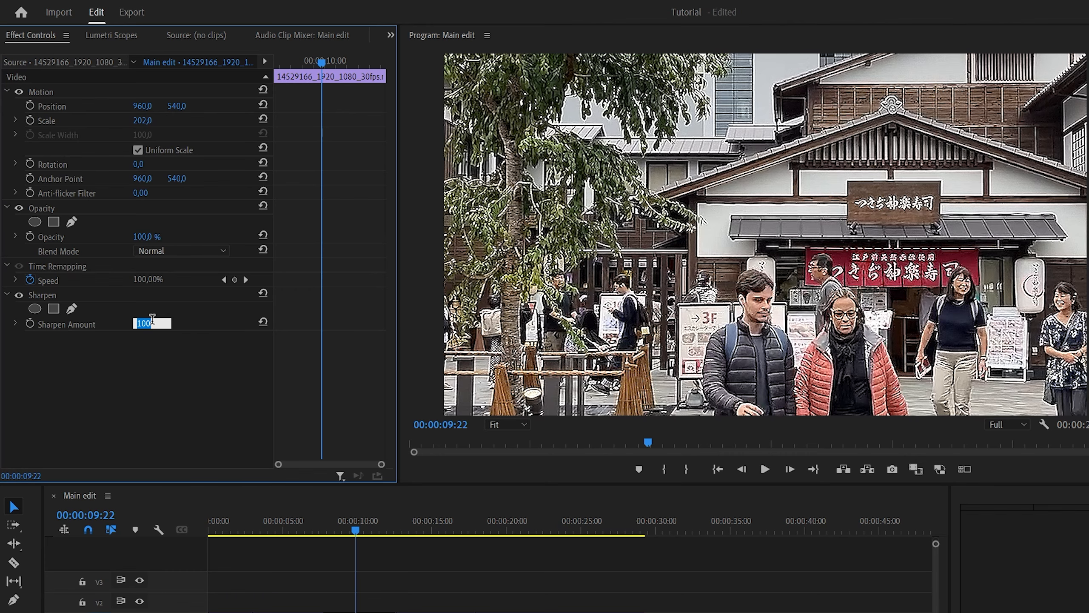
key("Return")
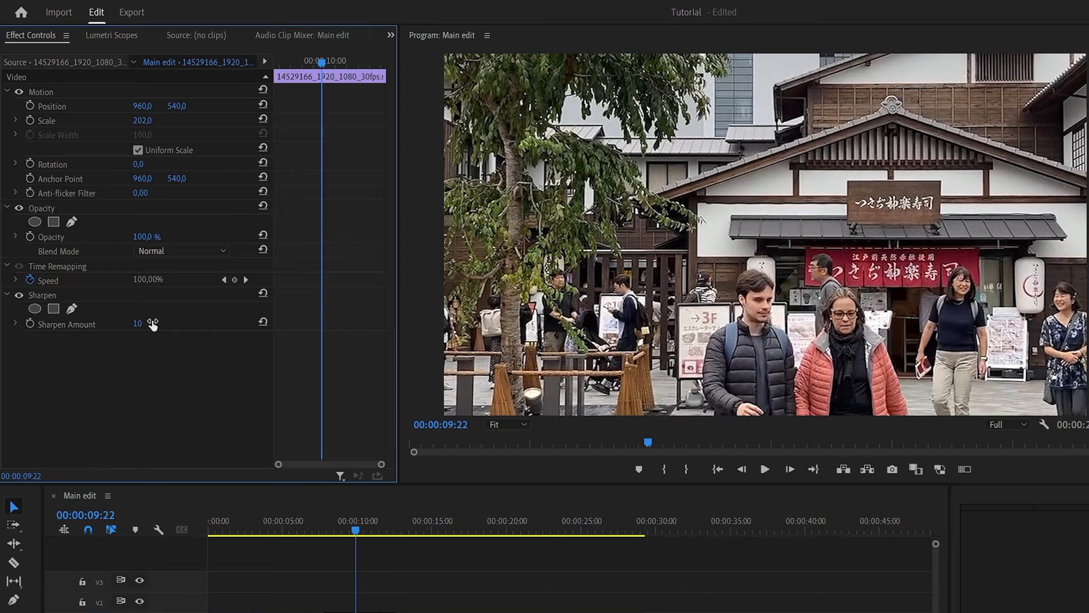
Vary the sharpen amount up to 194 and down to 0, and leave it at 38.
left_click_drag(138, 324, 206, 323)
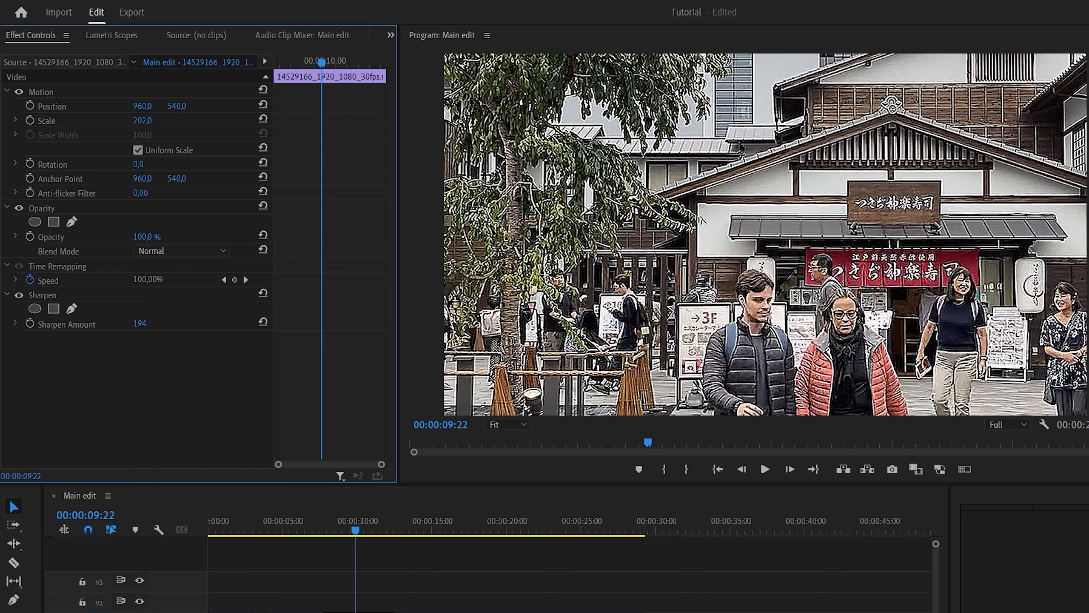
left_click_drag(206, 323, 136, 323)
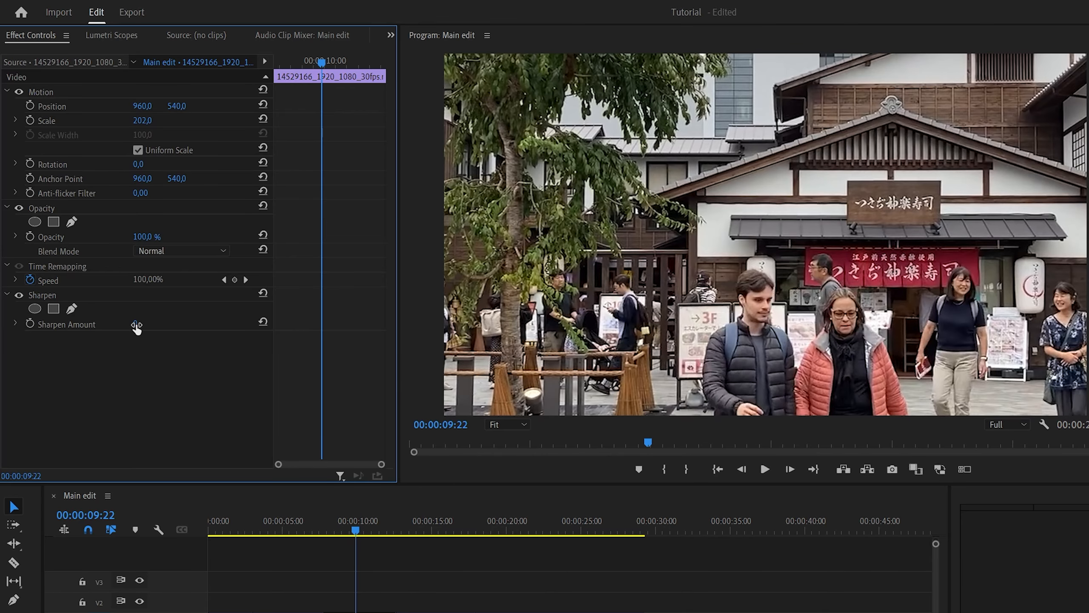
left_click_drag(136, 325, 143, 325)
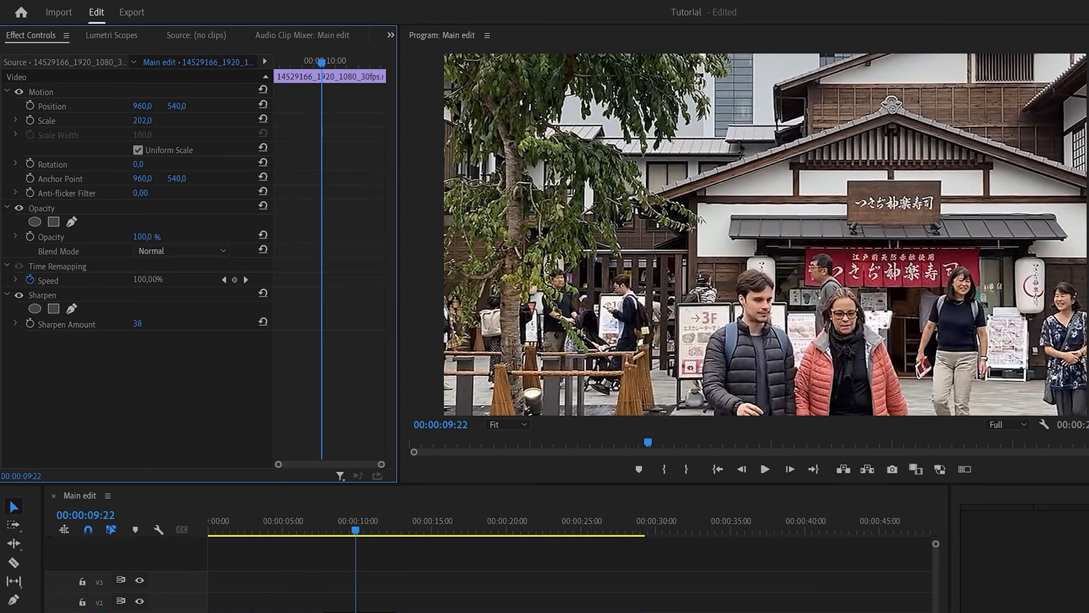
left_click(151, 322)
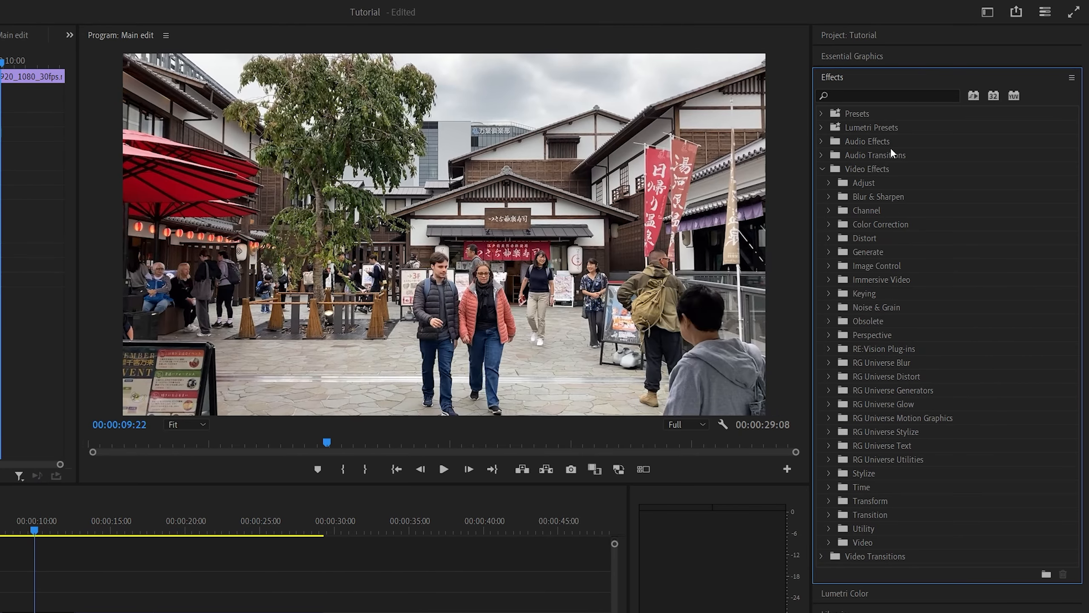
Search the effects for "mosaic" and apply the Mosaic video effect to the 14529166 clip.
left_click(850, 96)
type("mosaic")
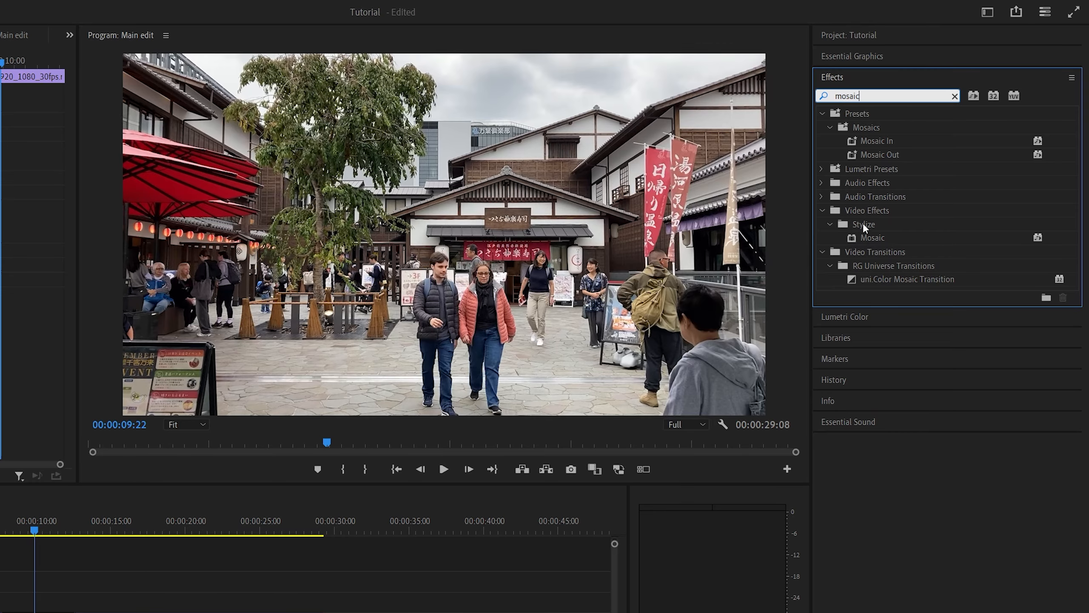
left_click(870, 237)
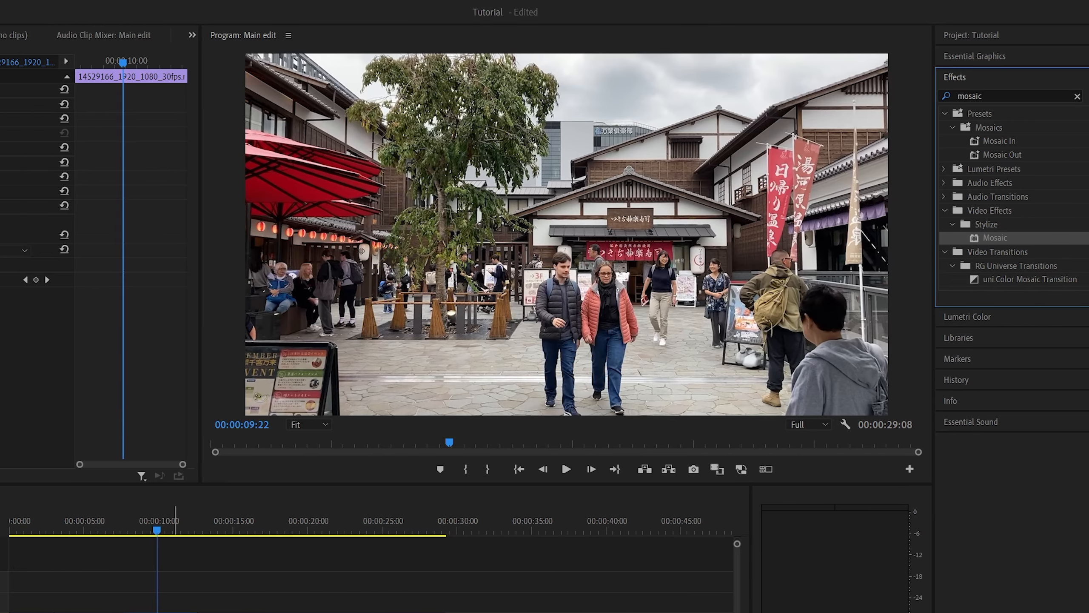
left_click_drag(995, 238, 175, 612)
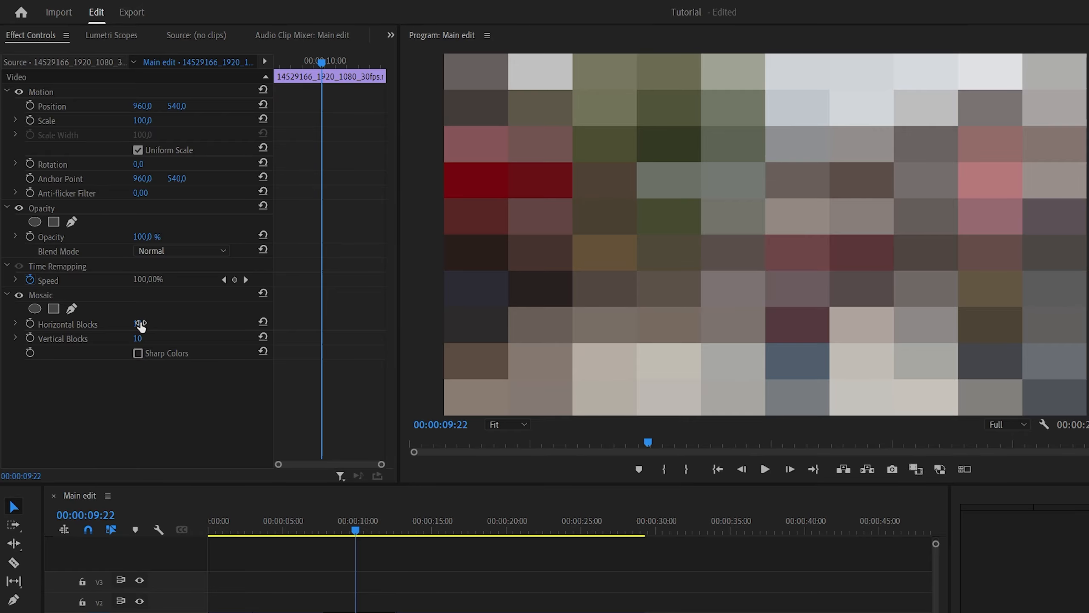
Try a finer Mosaic pattern with 200 horizontal and 200 vertical blocks.
left_click_drag(137, 324, 146, 324)
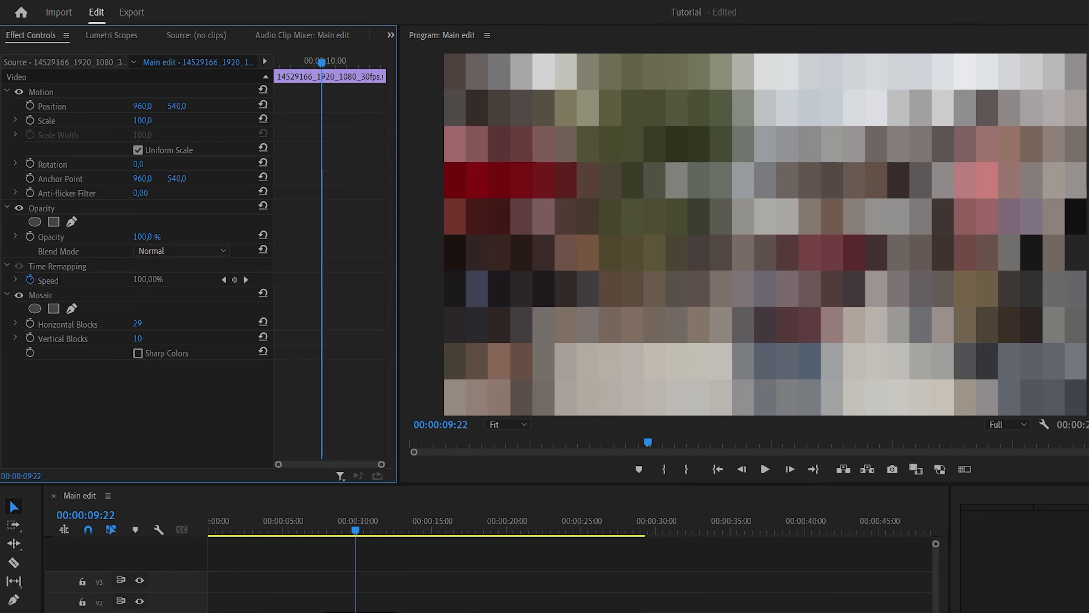
left_click(140, 323)
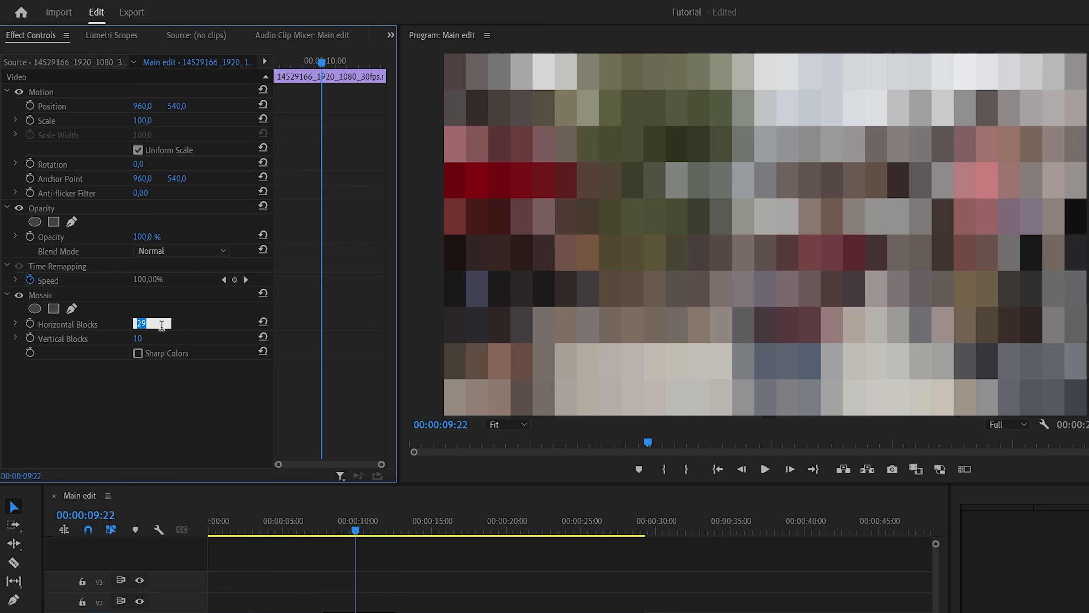
type("200")
key("Return")
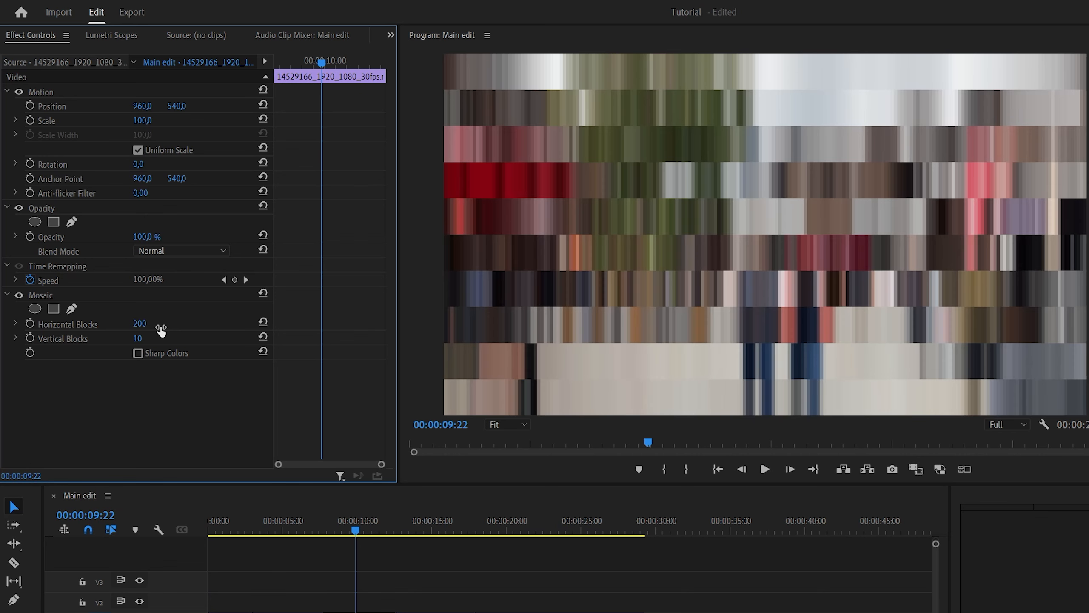
left_click(138, 338)
type("200")
key("Return")
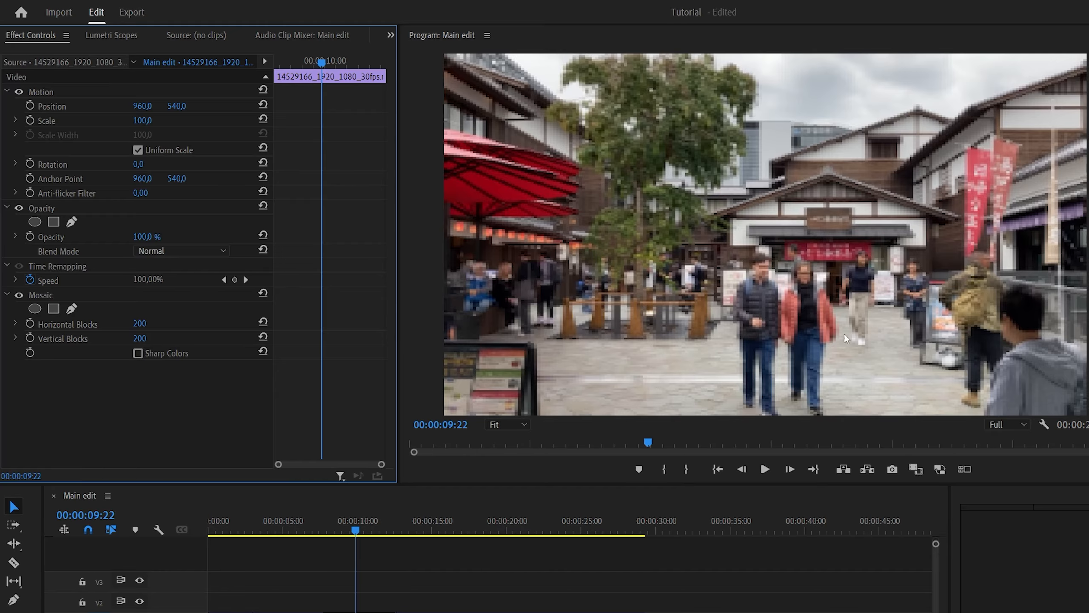
Set the Mosaic's horizontal and vertical blocks to 50, and limit the effect with an elliptical mask over the walking couple.
left_click(139, 323)
type("50")
key("Return")
left_click(141, 338)
type("50")
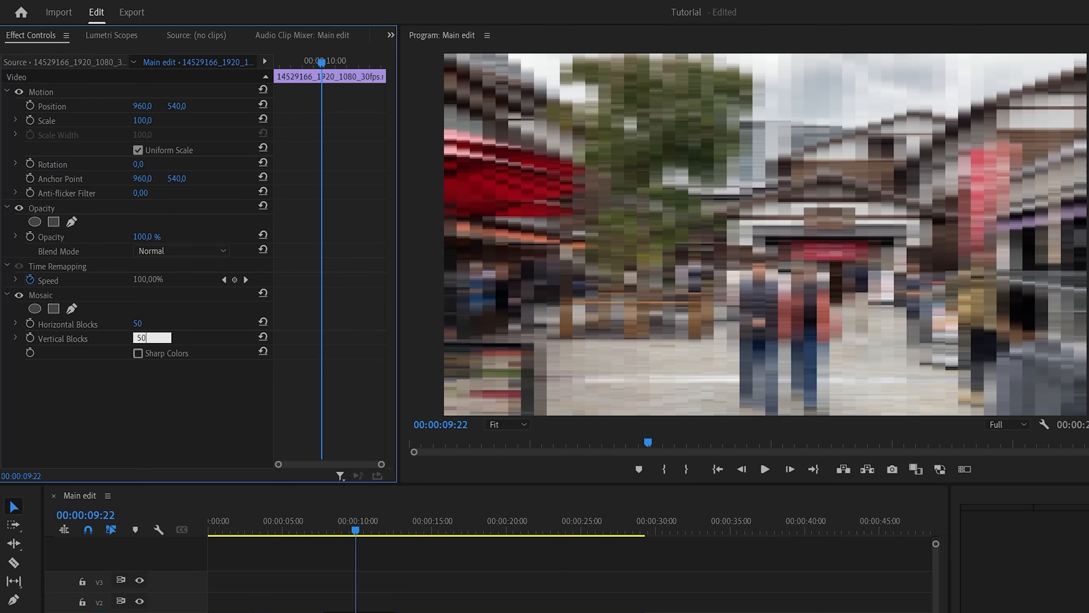
key("Return")
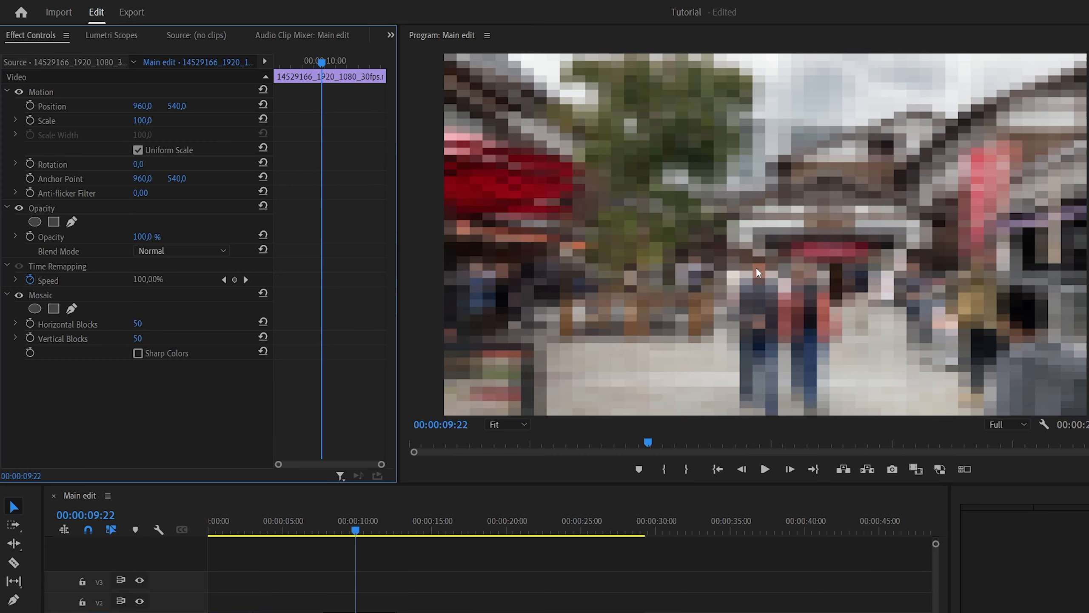
left_click(34, 309)
left_click_drag(783, 214, 808, 308)
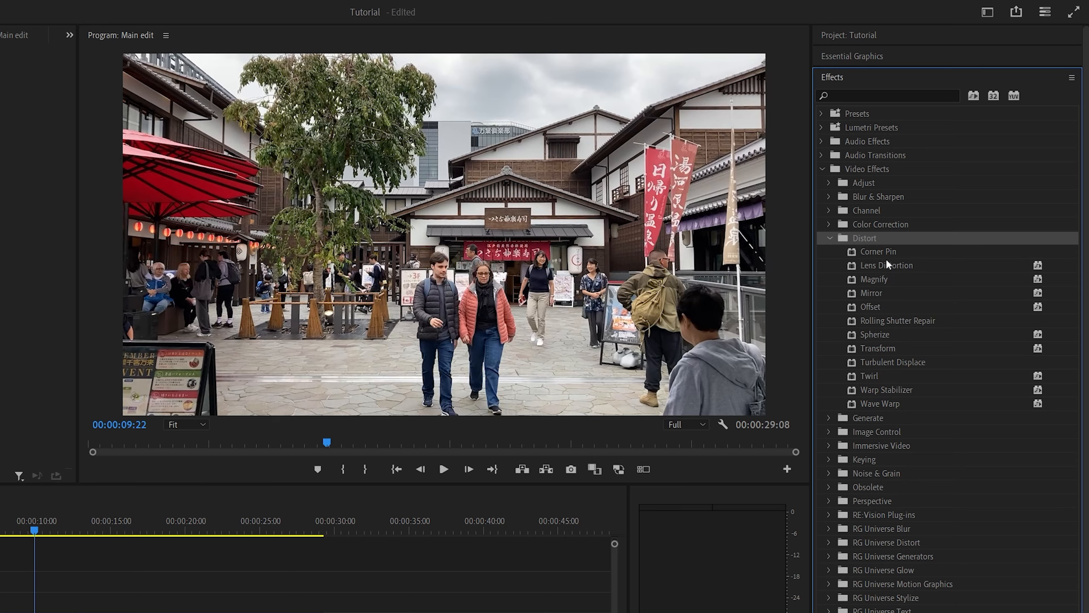
Apply the Lens Distortion effect to the clip with a curvature of 50, and scale the clip to 138 to fill the frame.
left_click(886, 265)
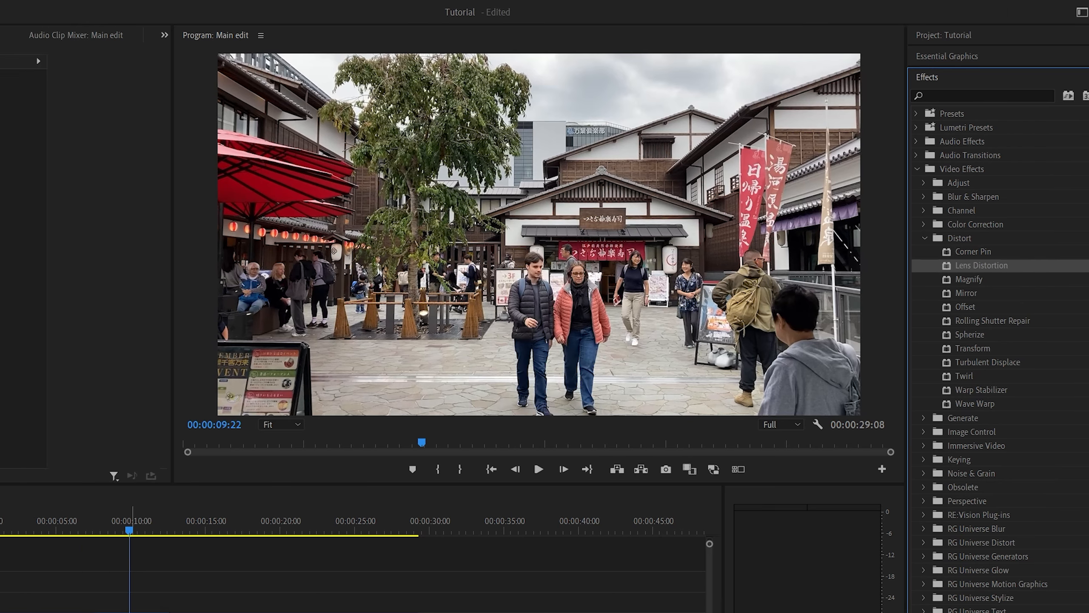
left_click_drag(981, 265, 132, 611)
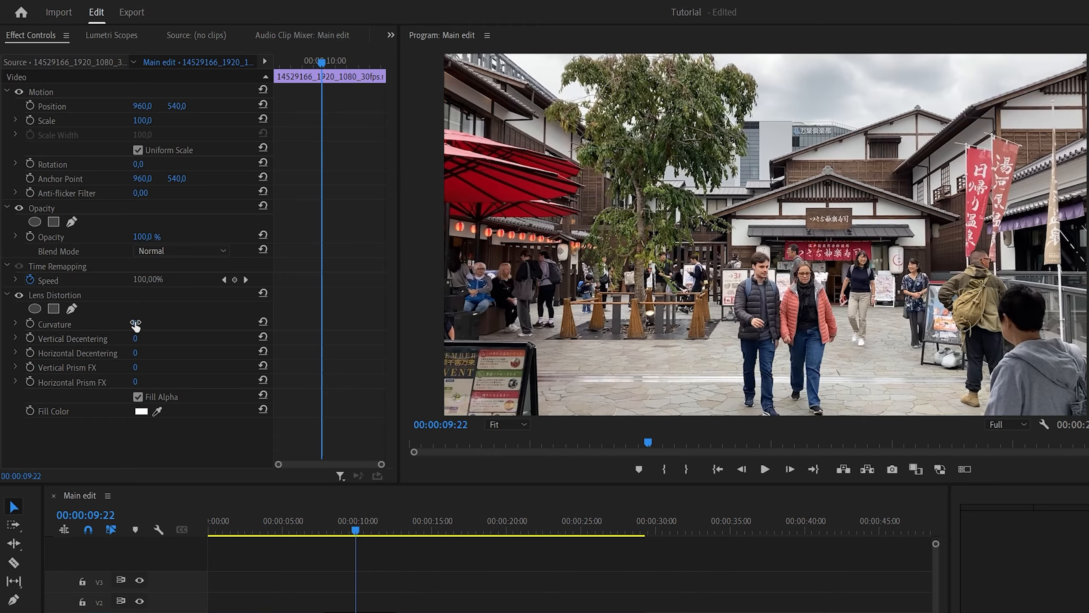
left_click_drag(135, 325, 196, 350)
left_click(14, 324)
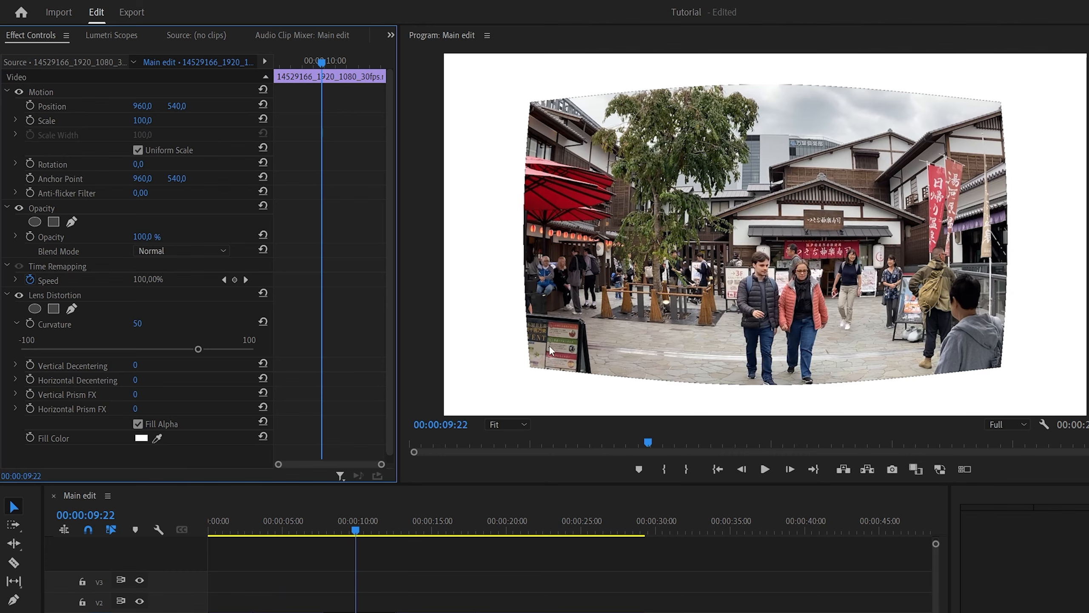
mouse_move(142, 120)
left_mouse_down()
mouse_move(170, 120)
mouse_move(152, 121)
left_mouse_up()
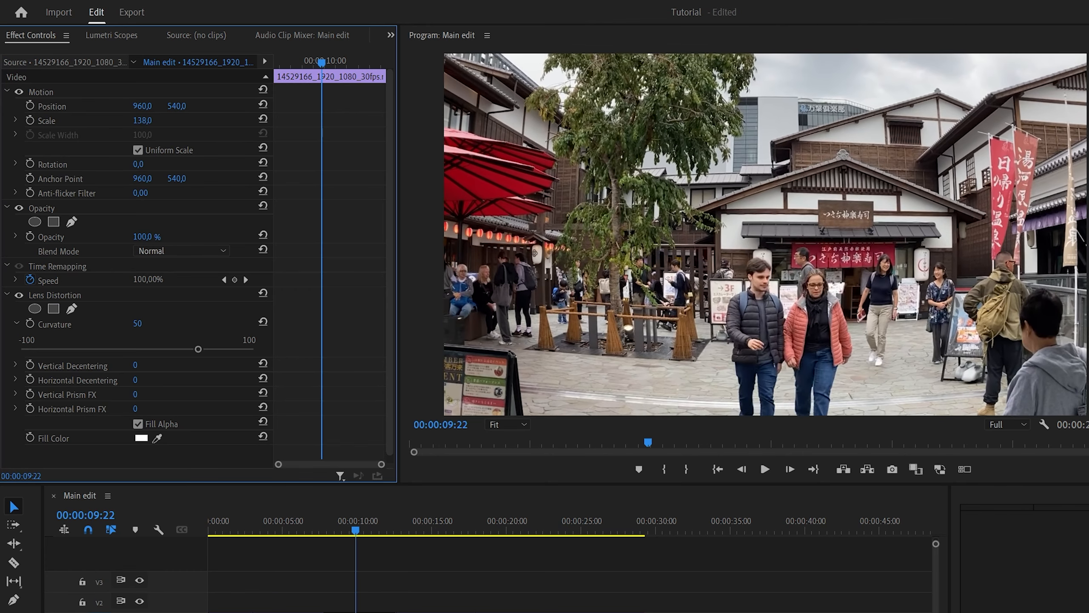
Set the clip's scale back to 100 and lower the Lens Distortion effect's curvature.
left_click(146, 121)
type("100")
key("Return")
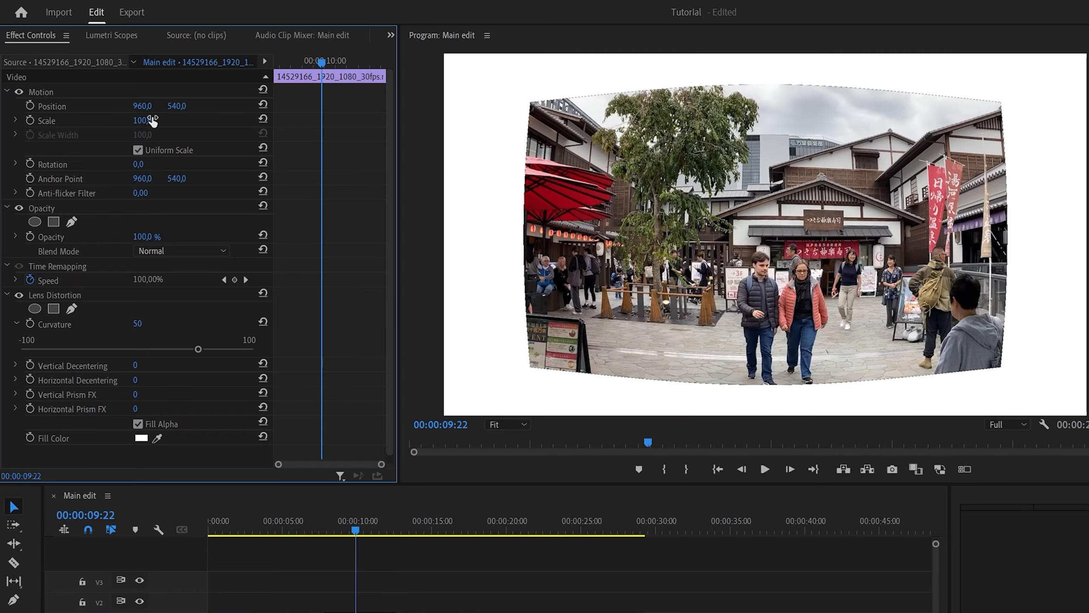
left_click_drag(198, 350, 138, 397)
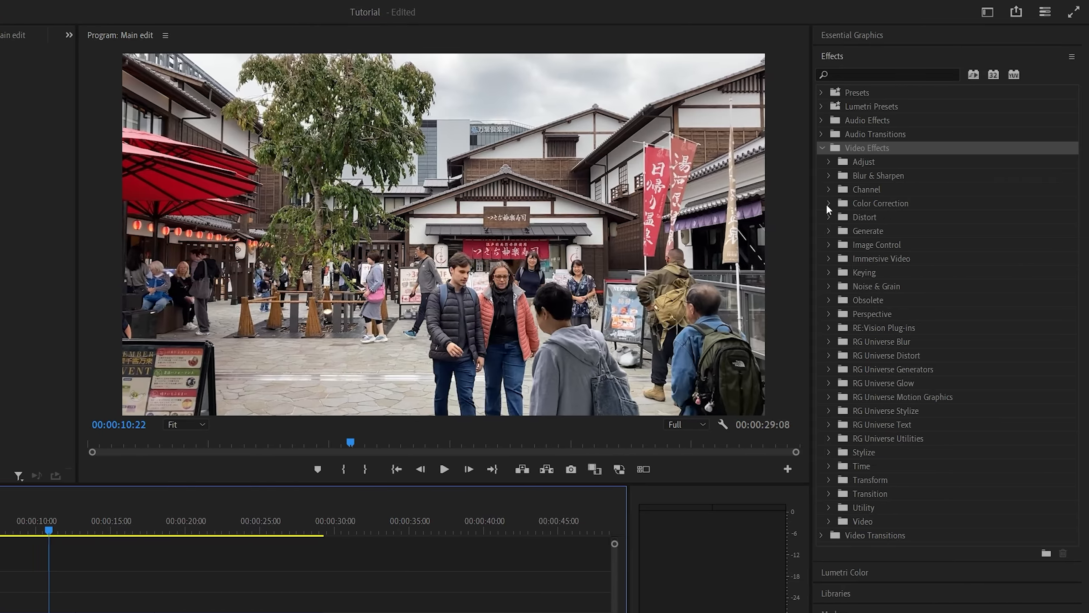
Apply the Brightness & Contrast effect from the Color Correction effects to the 14529166 clip.
left_click(829, 205)
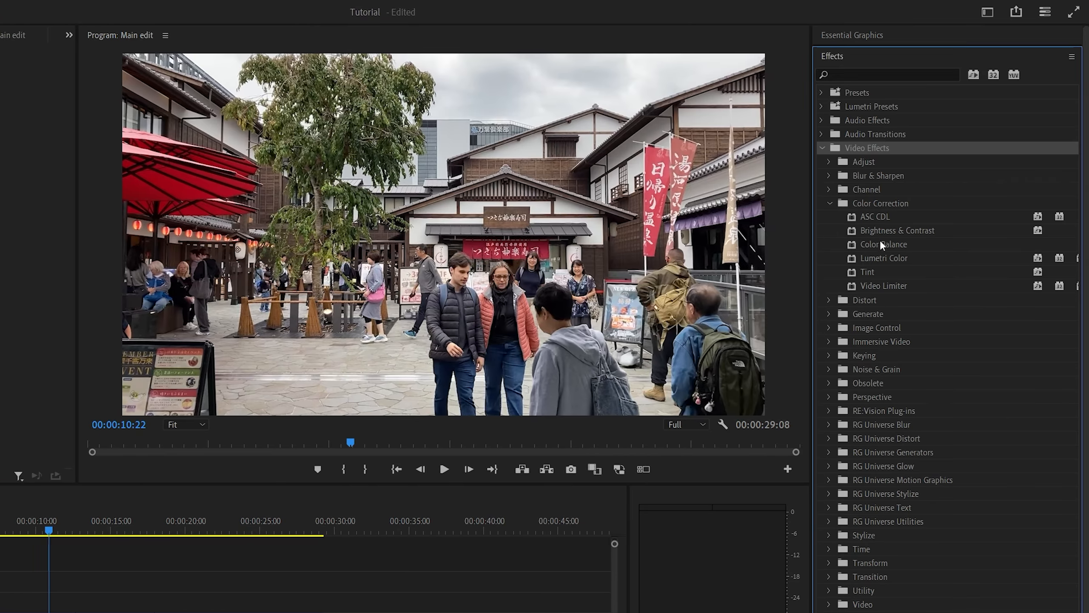
left_click(889, 232)
left_click_drag(901, 232, 53, 611)
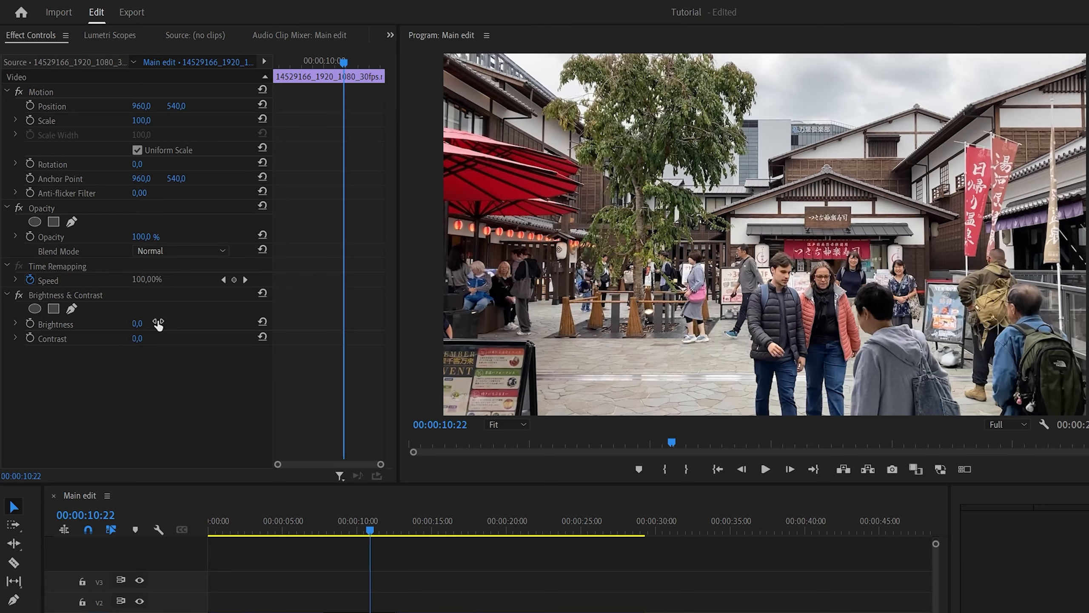
left_click(371, 554)
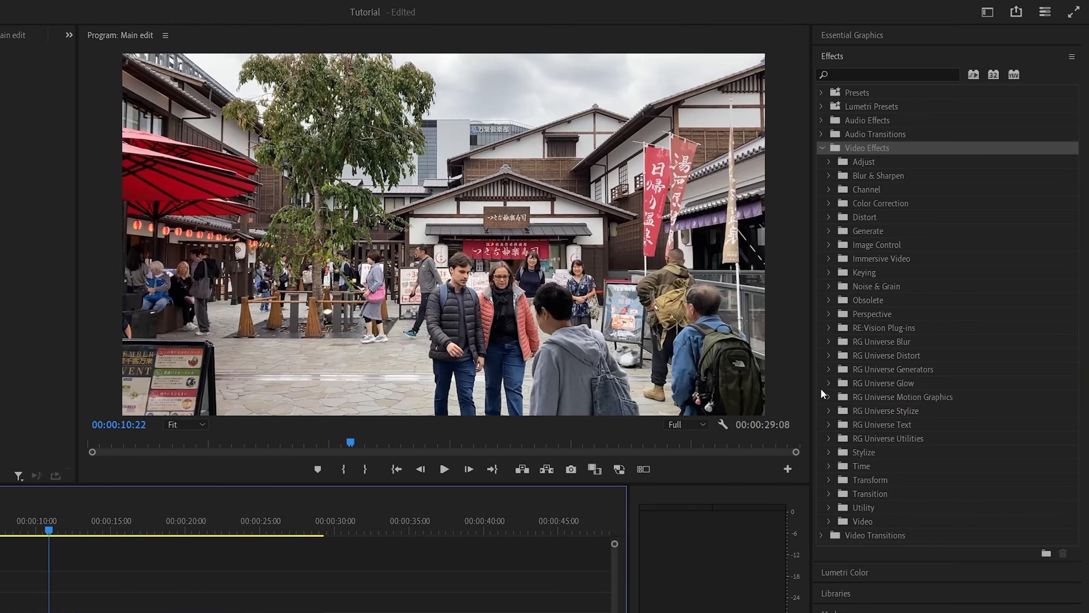
Apply the Crop effect to the 14529166 clip and crop 10% from both its top and bottom edges.
left_click(830, 480)
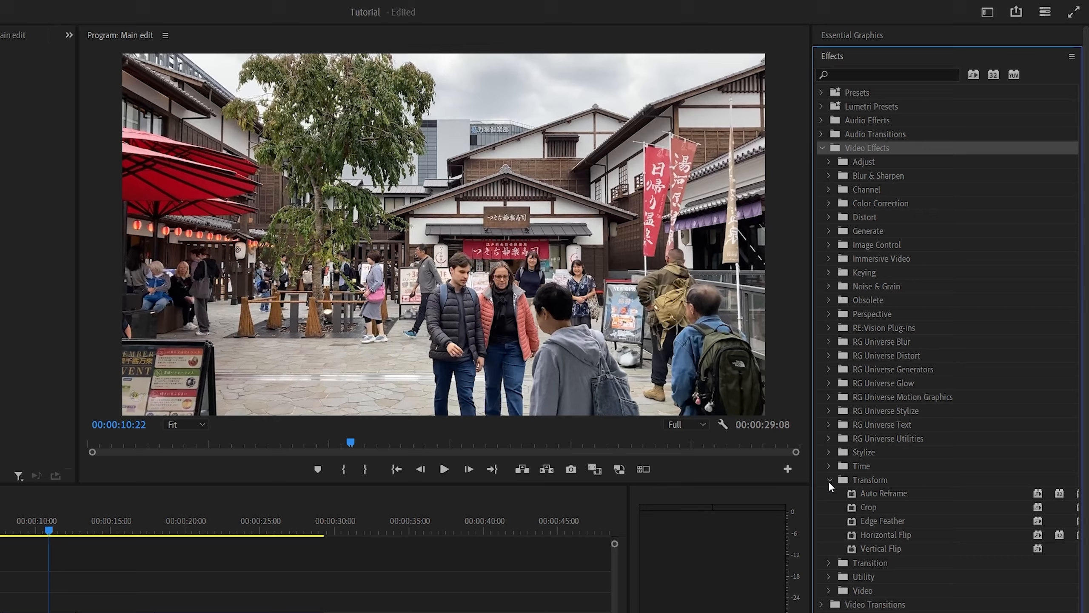
left_click(868, 511)
left_click_drag(877, 519, 174, 547)
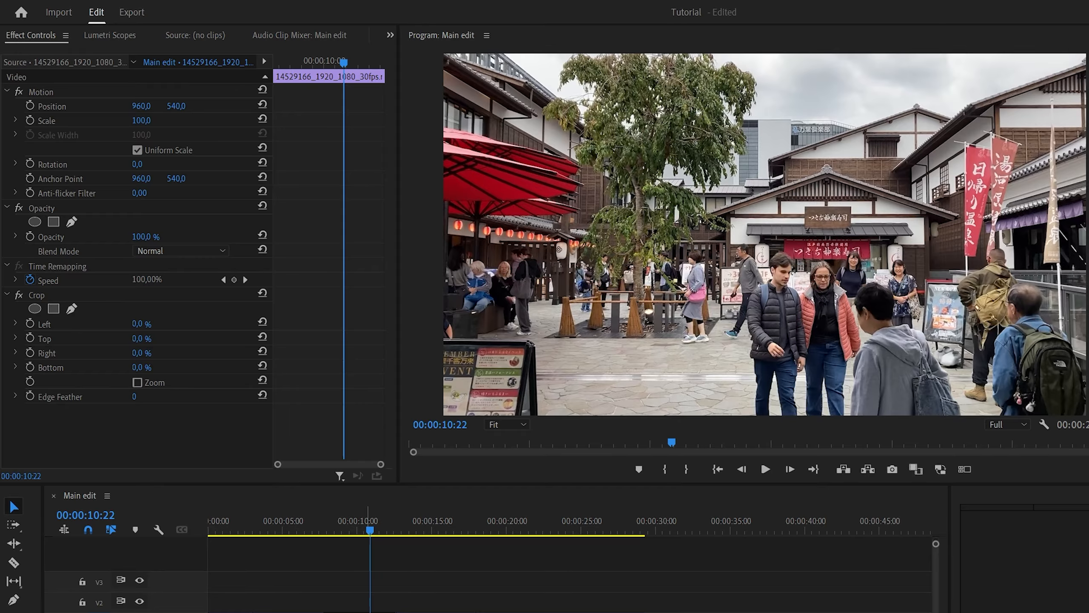
left_click(144, 339)
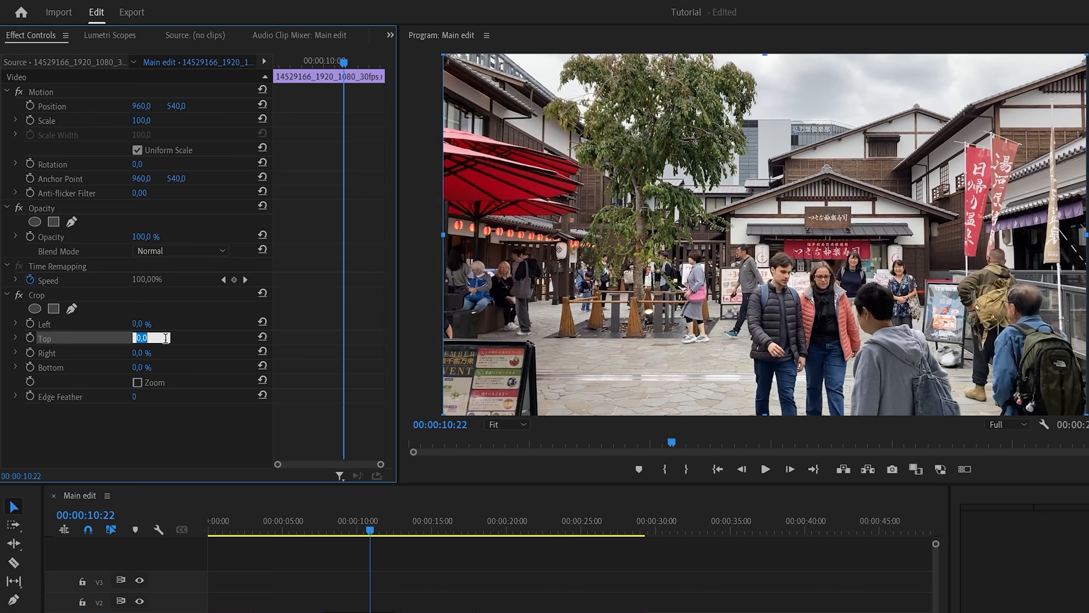
type("10")
key("Return")
left_click(146, 366)
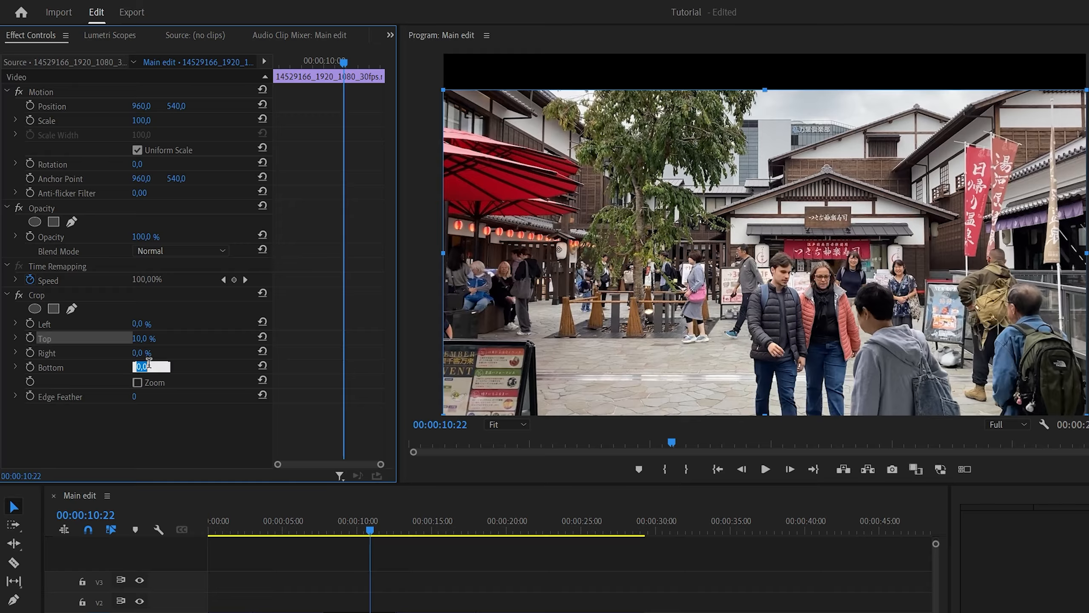
type("10")
key("Return")
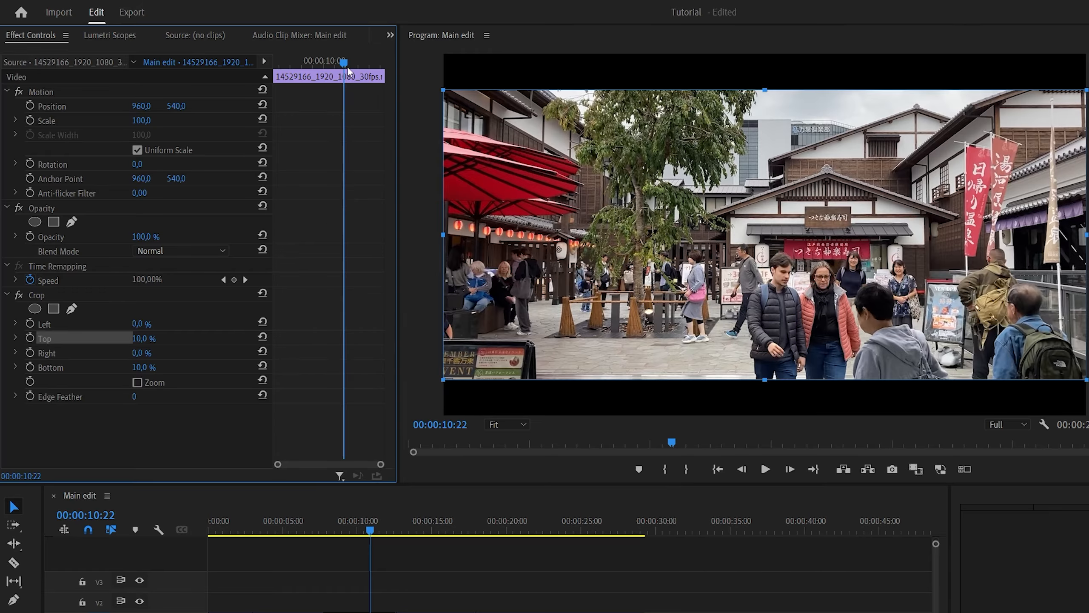
At 00:00:08:10, enable keyframing for the Crop effect's Top and Bottom values and set both to 0%.
left_click_drag(347, 68, 286, 64)
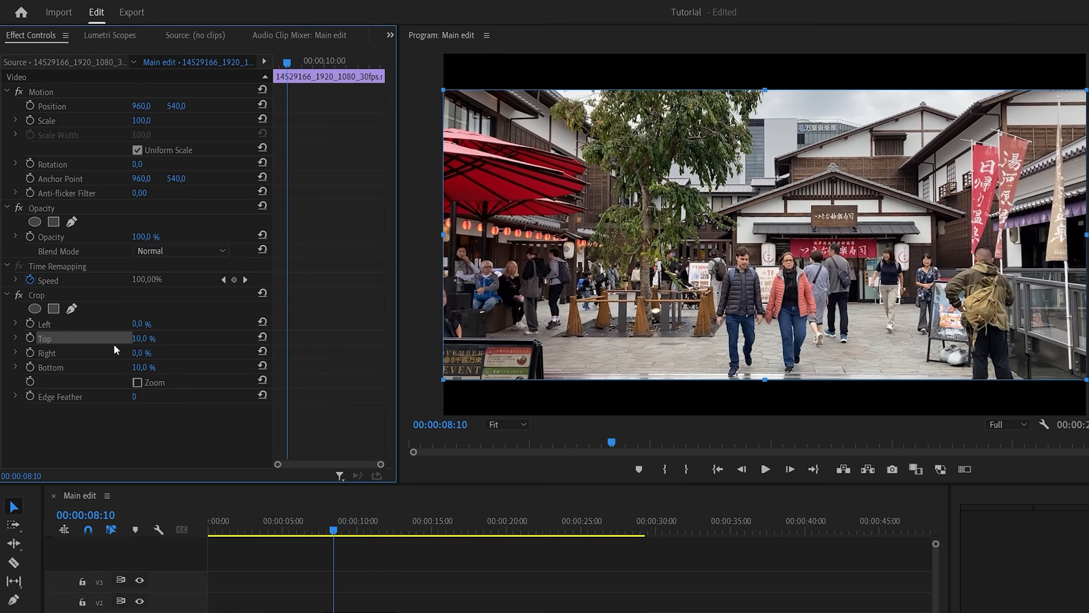
left_click(150, 337)
left_click(30, 338)
left_click(148, 338)
type("0")
key("Return")
left_click(30, 367)
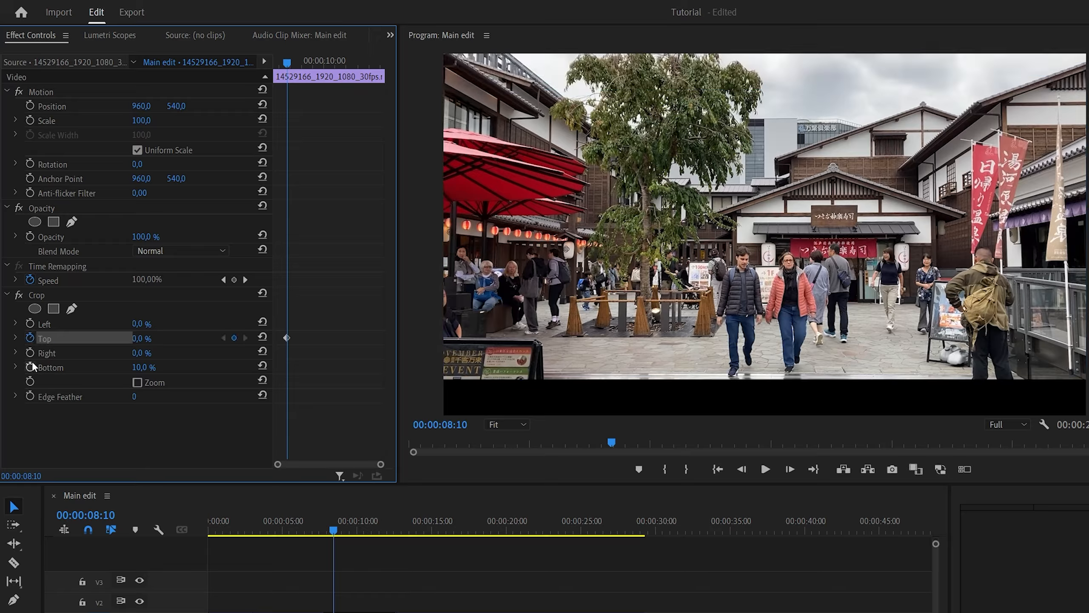
left_click(144, 366)
type("0")
key("Return")
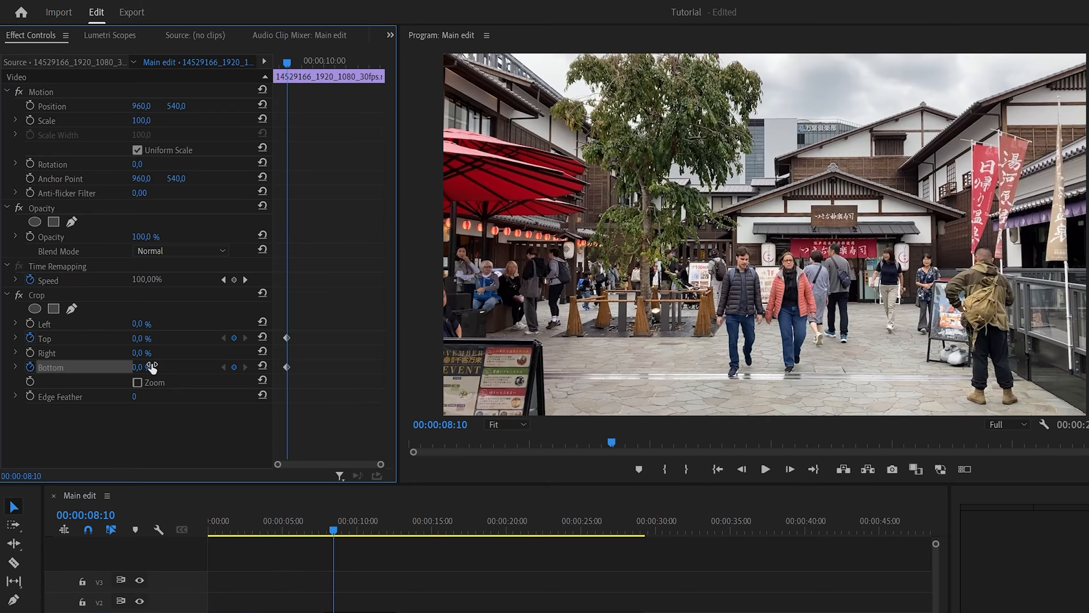
At 00:00:08:24, keyframe the Crop effect's Top and Bottom values at 10%, and play back the animated bars.
left_click_drag(287, 63, 300, 63)
left_click(146, 338)
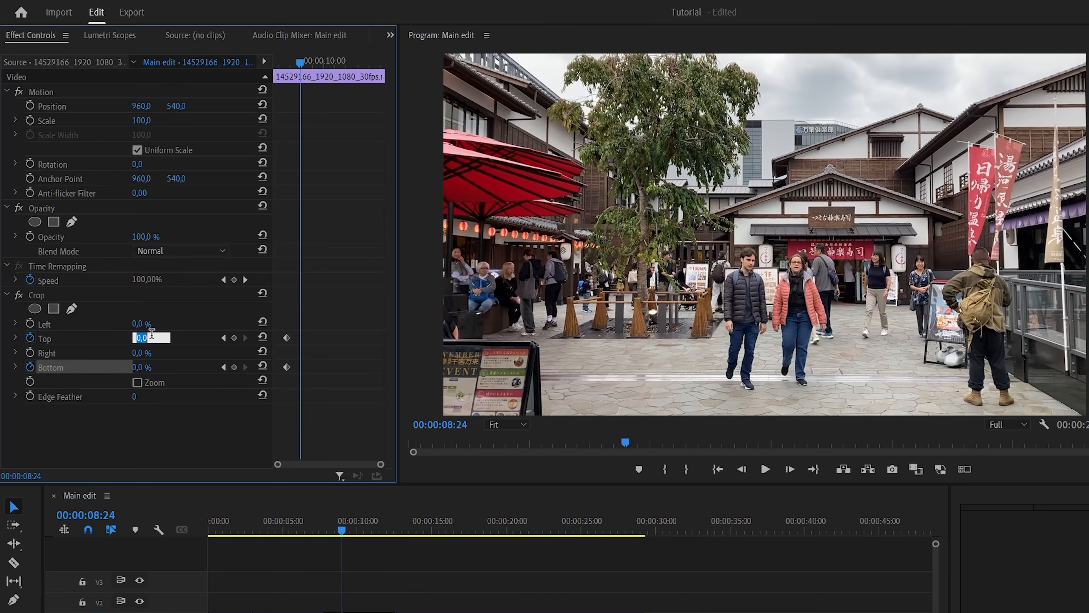
type("10")
key("Return")
left_click(148, 367)
type("10")
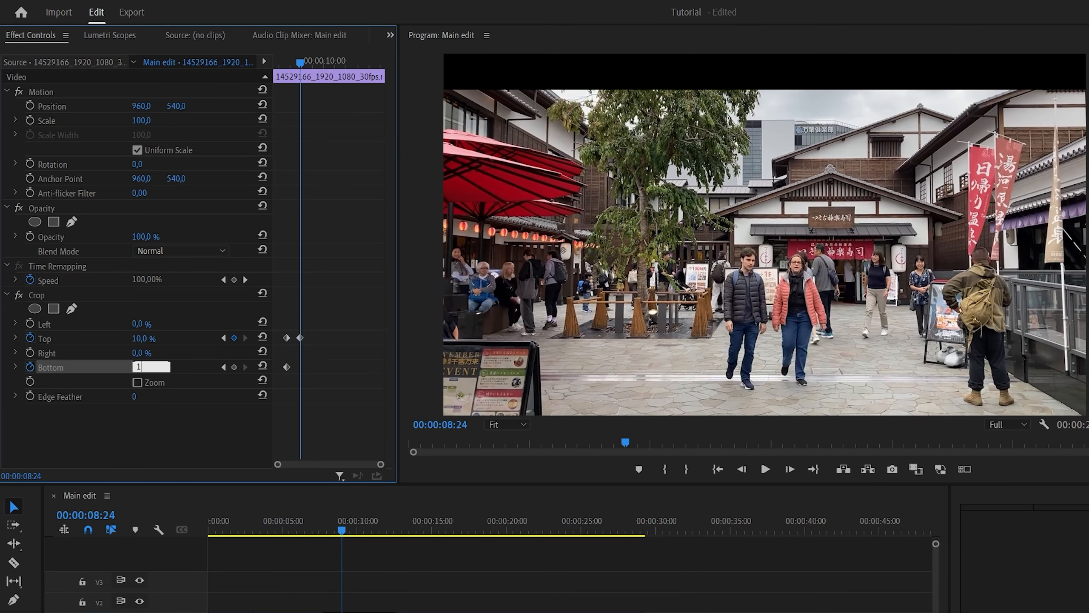
key("Return")
key("Up")
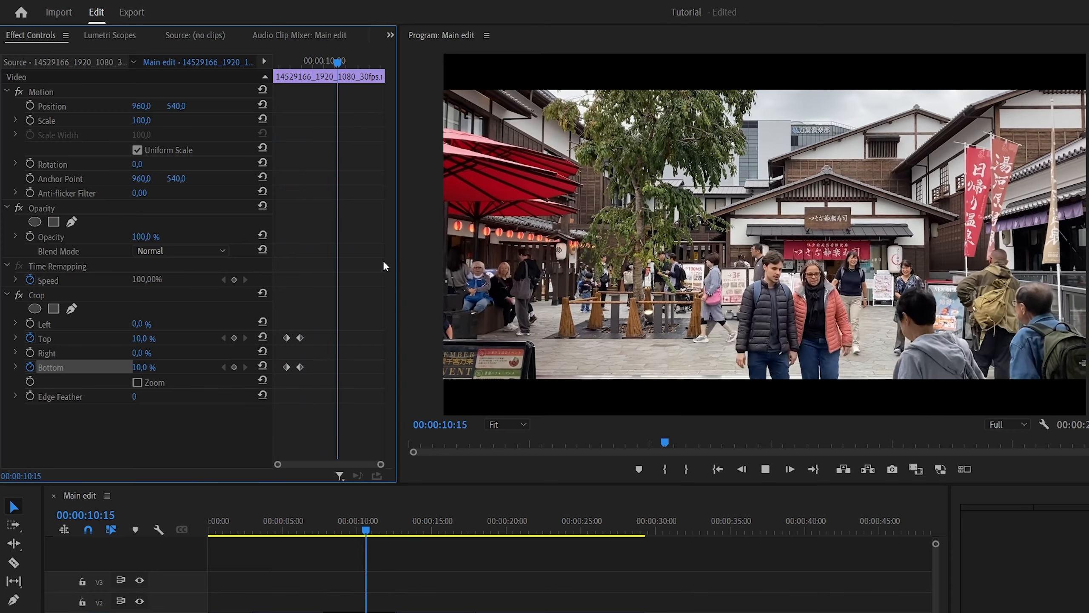
key("space")
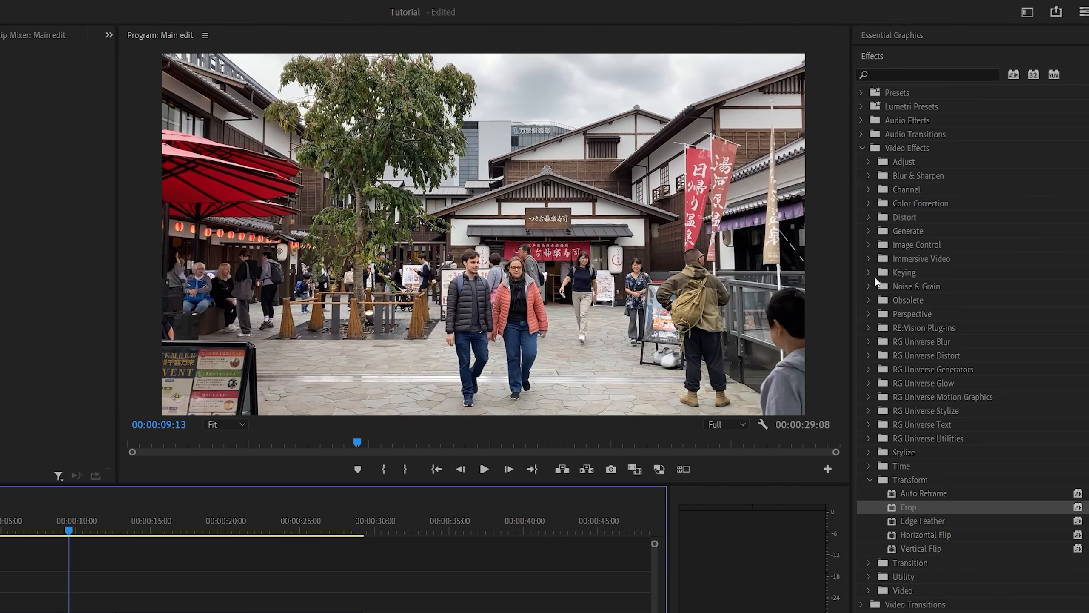
Apply the Noise effect to the 14529166 clip with the amount of noise at 50%.
left_click(869, 286)
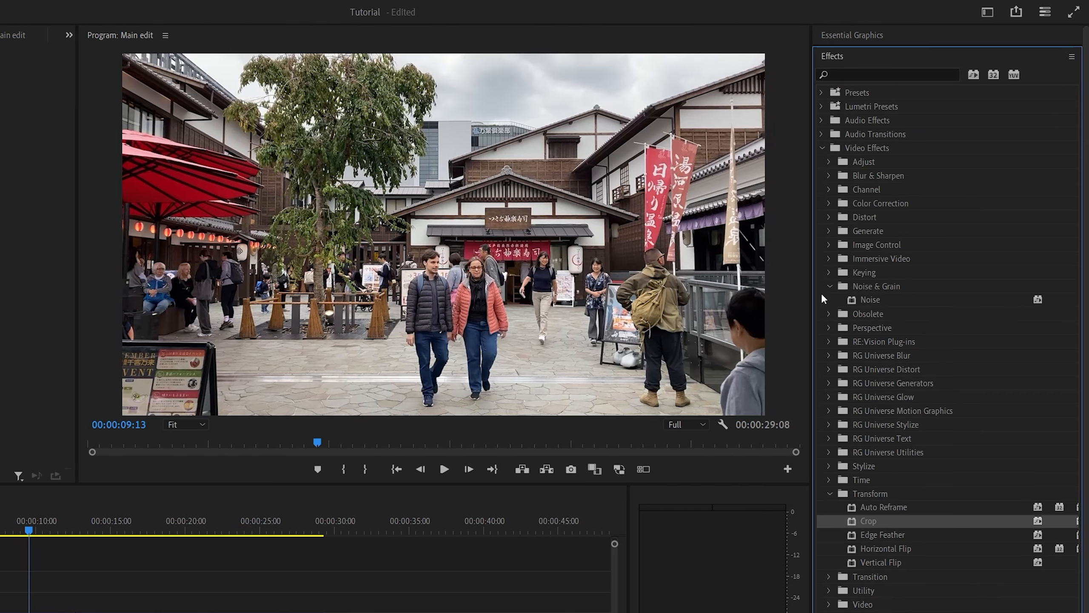
left_click(873, 301)
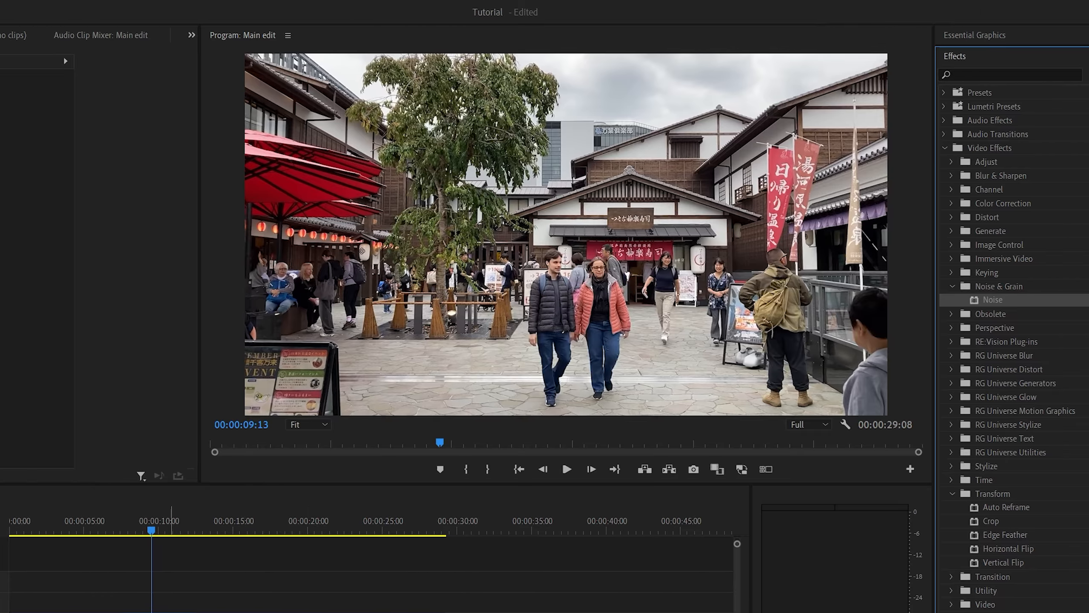
left_click(151, 323)
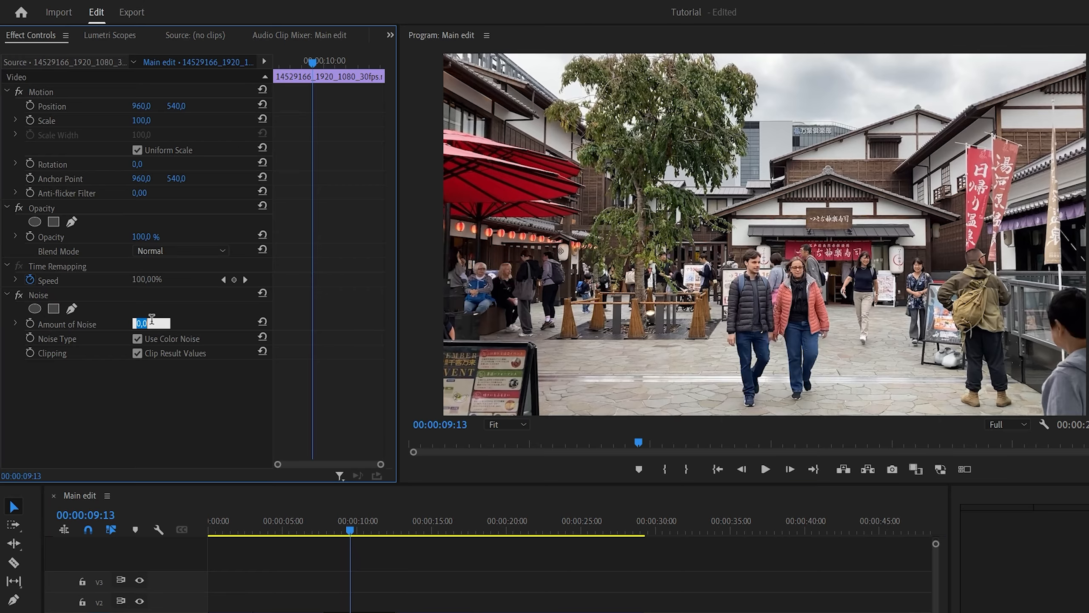
type("50")
key("Return")
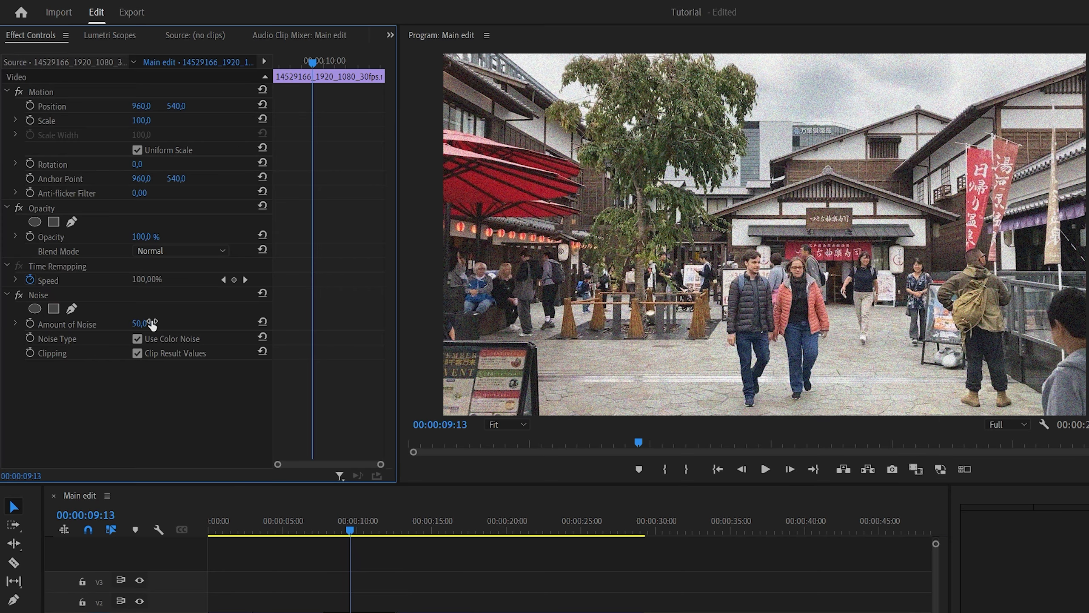
Remove the Noise effect from the clip.
right_click(30, 296)
left_click(62, 401)
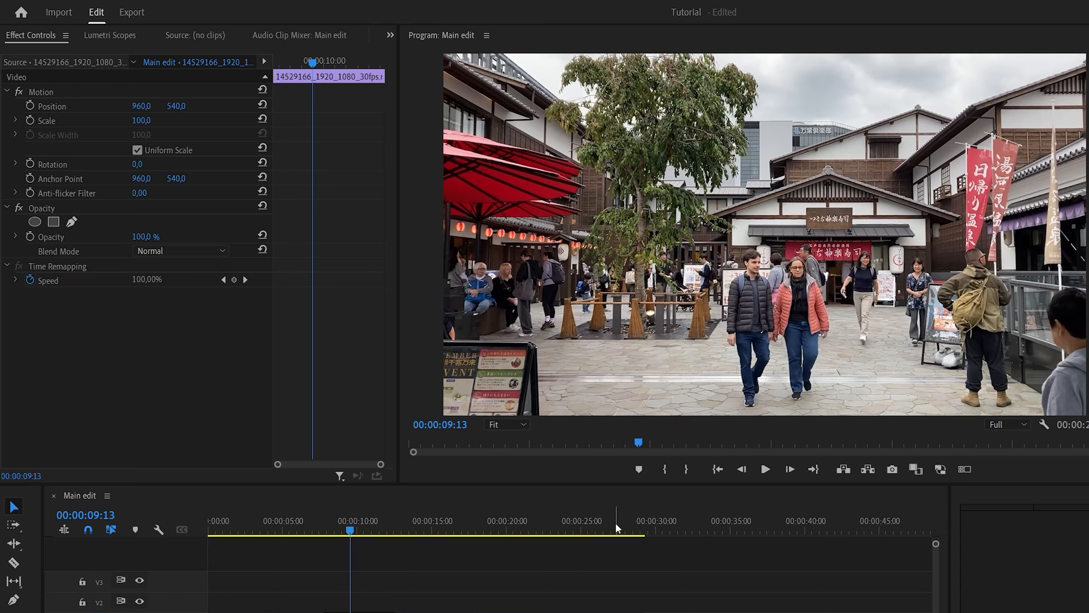
left_click(371, 589)
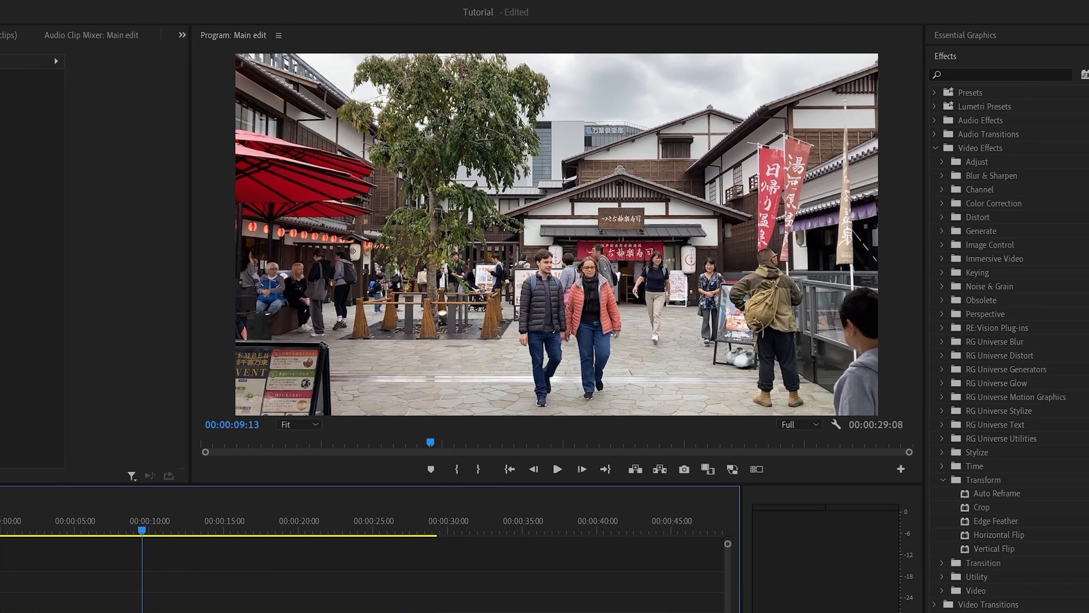
Switch to the Editing workspace and create a 1920 by 1080 adjustment layer at 25 fps with square pixels.
left_click(999, 13)
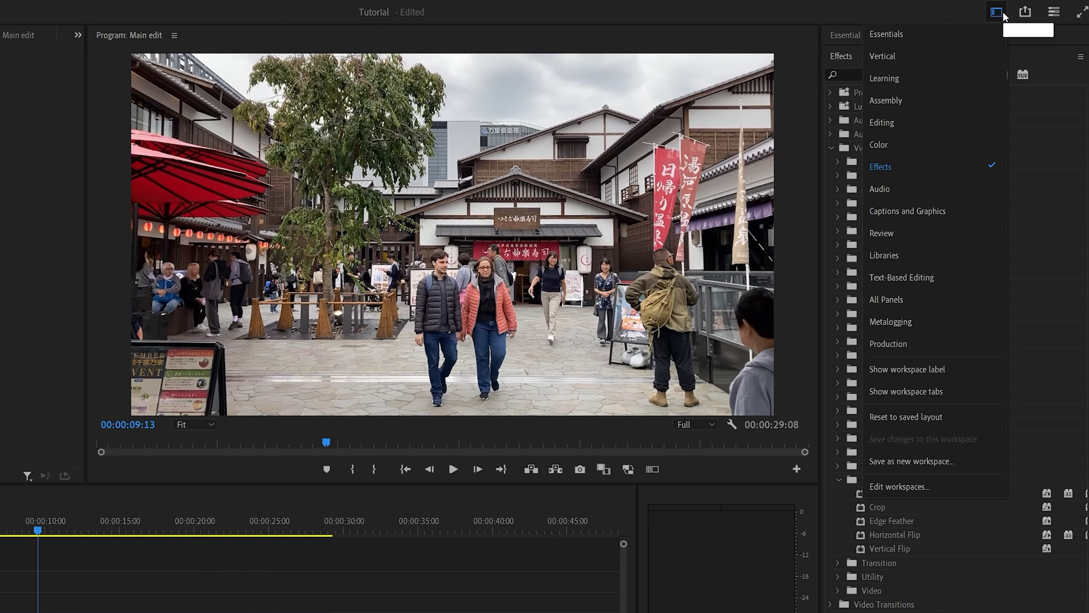
left_click(949, 121)
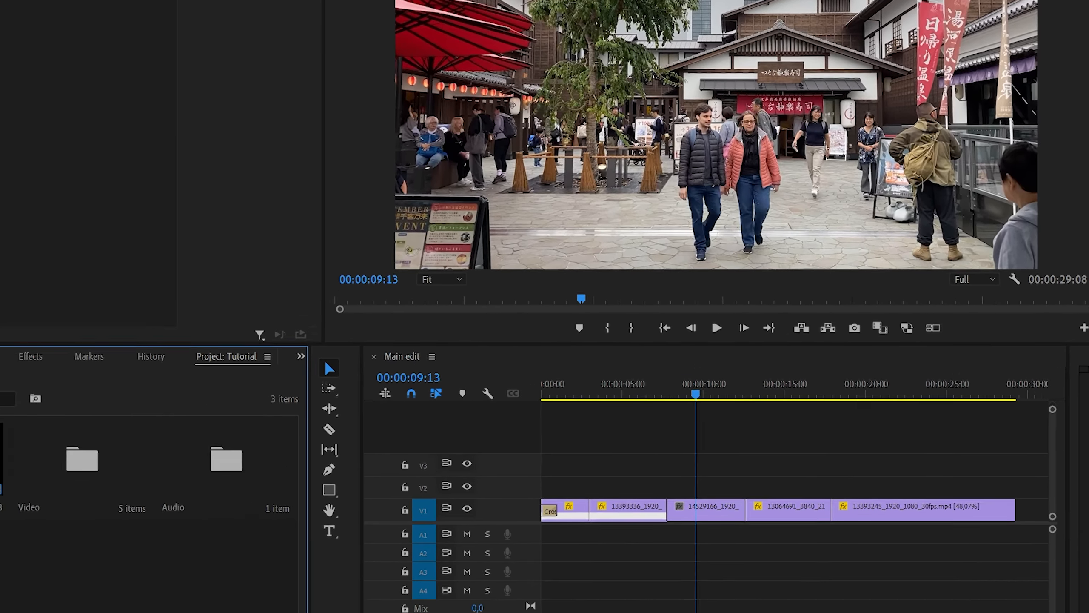
left_click(402, 594)
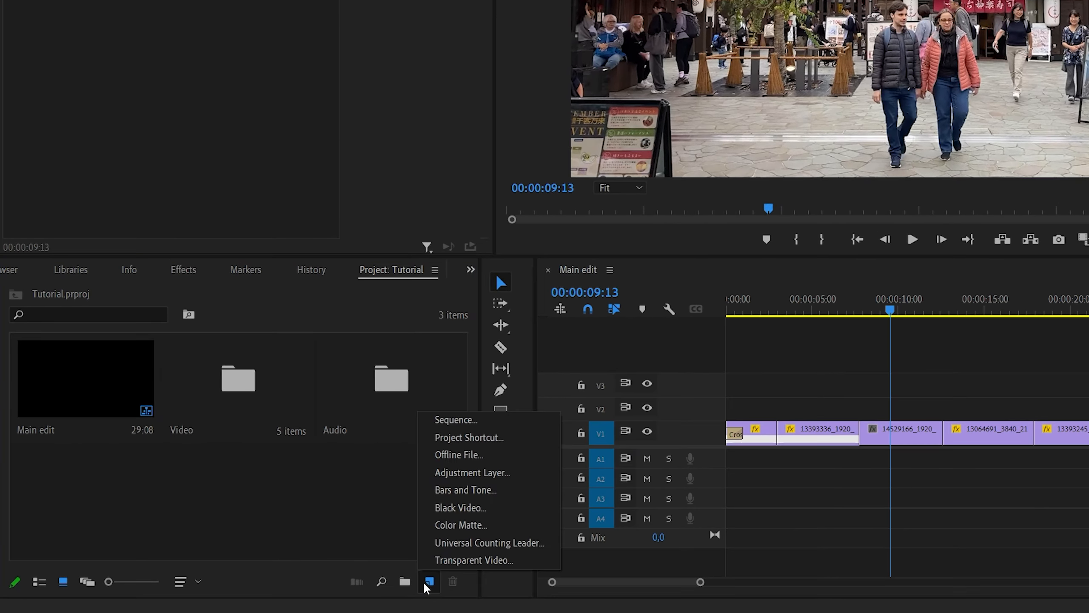
left_click(465, 473)
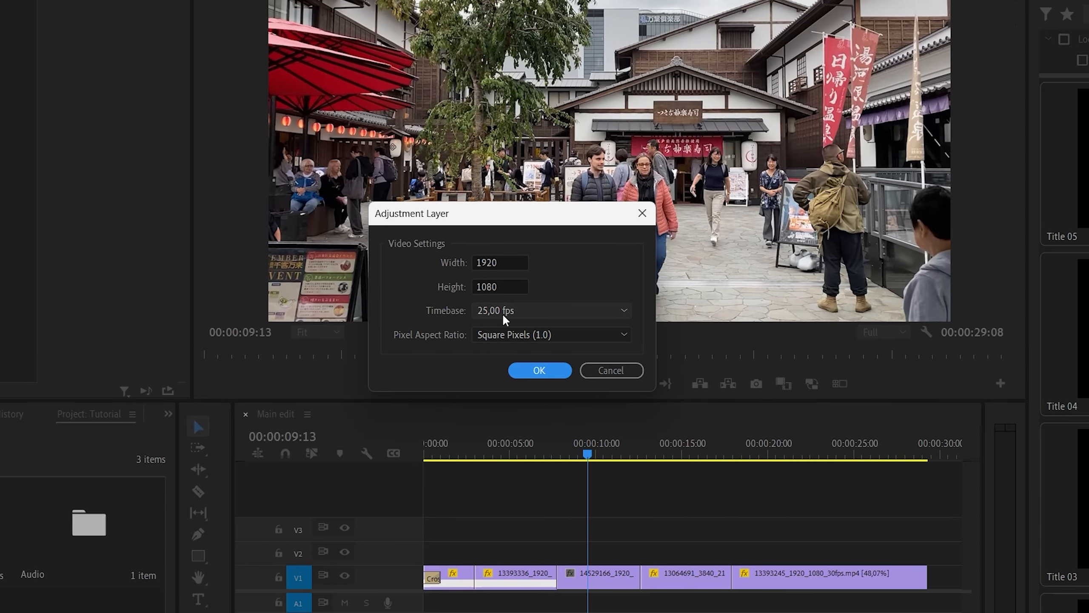
left_click(529, 372)
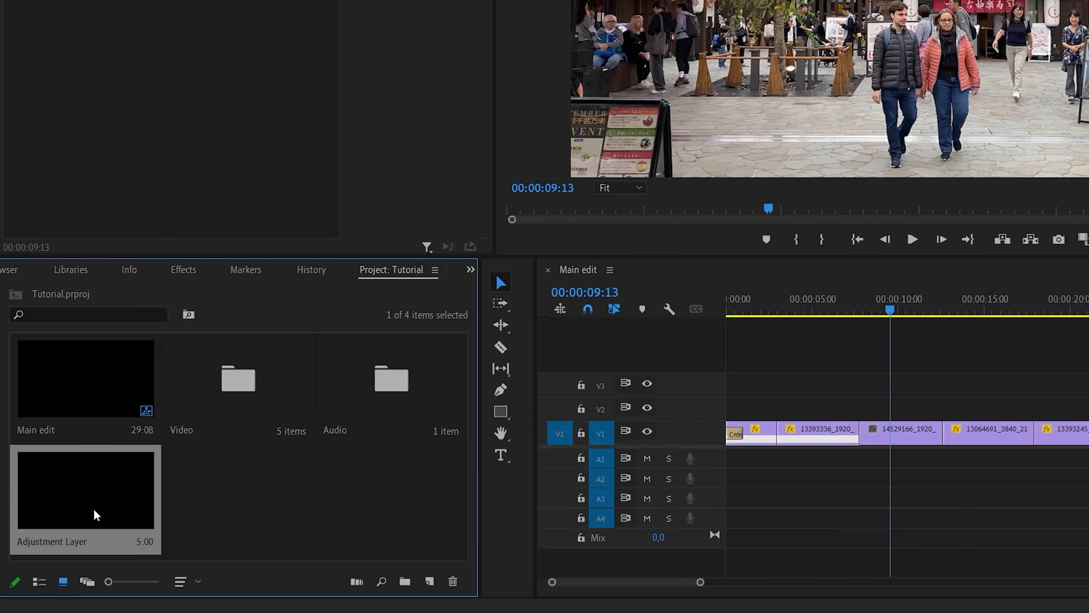
Place the adjustment layer on track V2 above the 14529166 clip and trim its end to match the clip.
left_click_drag(97, 515, 863, 414)
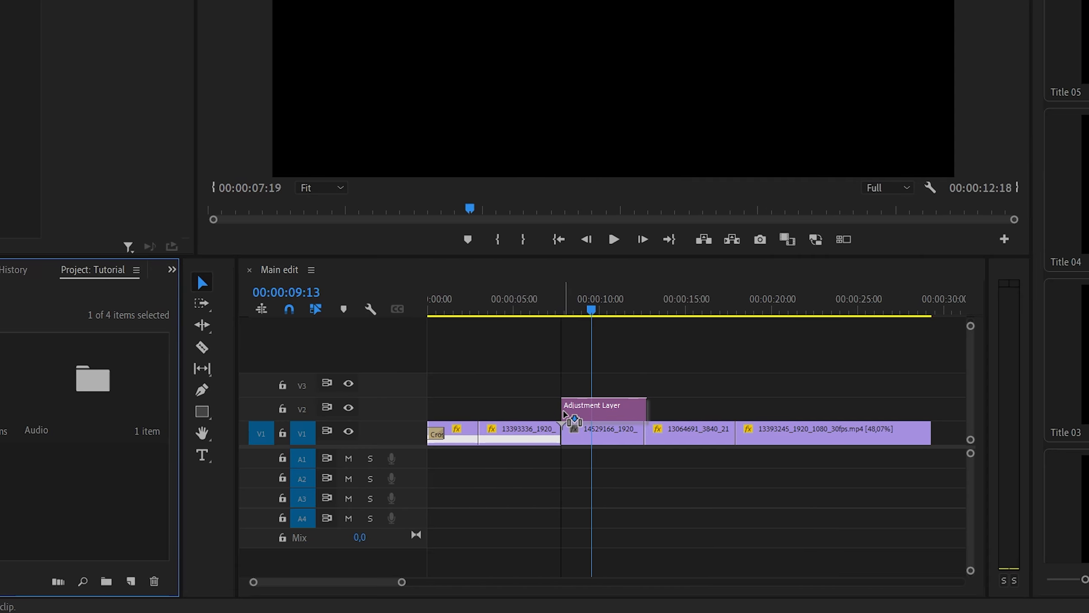
left_click_drag(565, 414, 566, 413)
left_click_drag(647, 406, 641, 406)
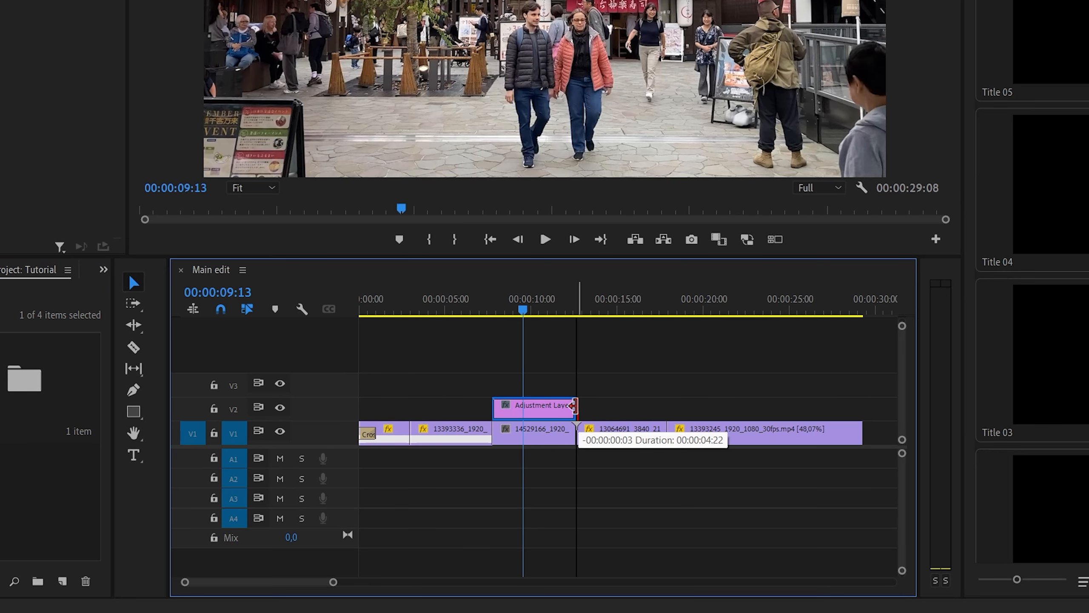
left_click_drag(573, 405, 575, 406)
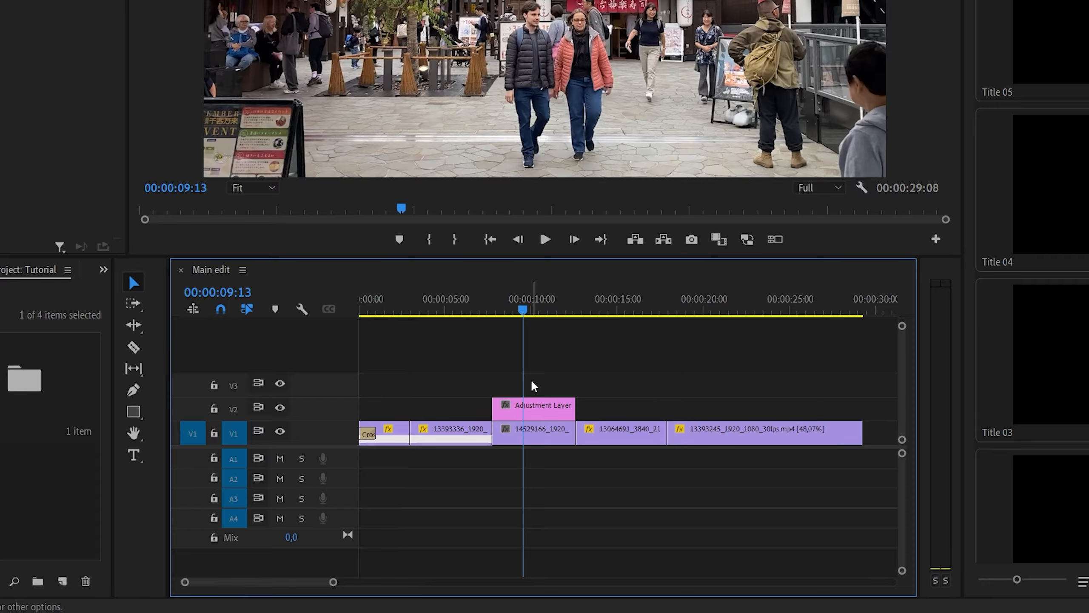
Switch to the Effects workspace and move the adjustment layer on V2 to the start of the sequence.
left_click(988, 9)
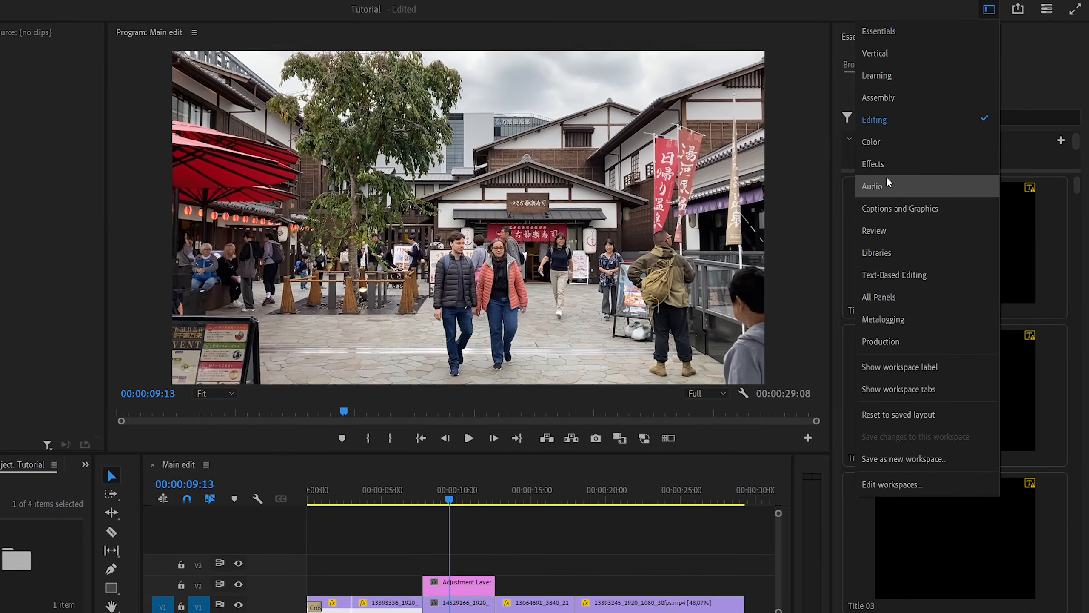
left_click(885, 163)
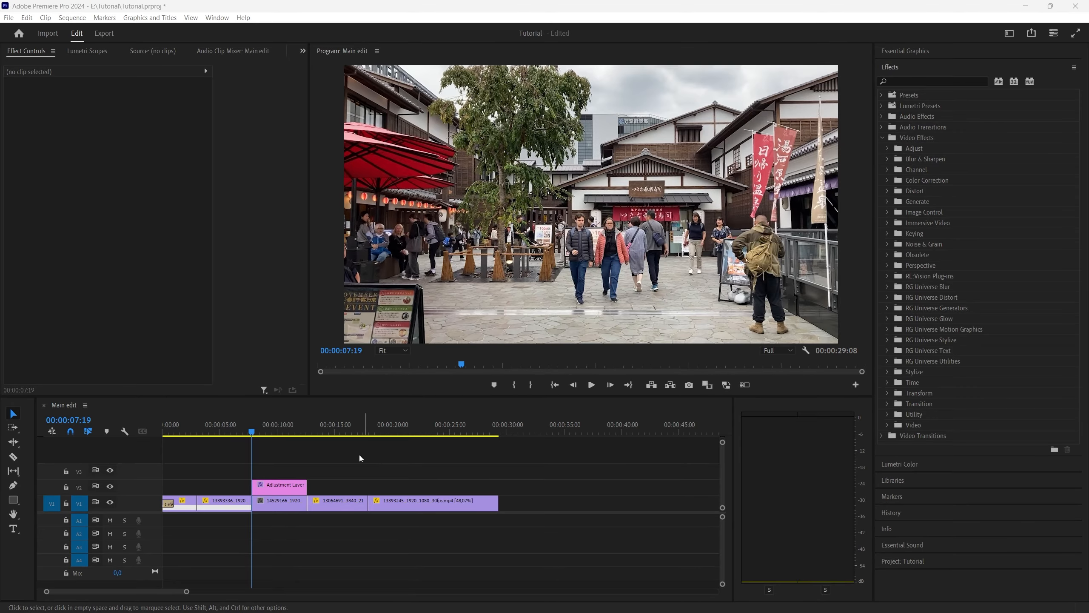
left_click(213, 517)
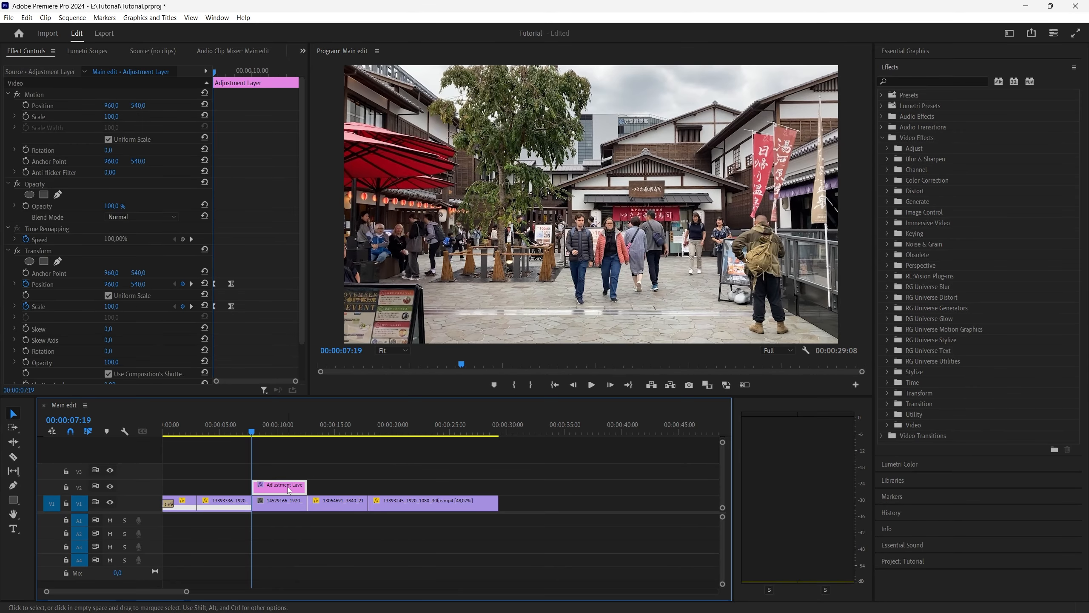
left_click_drag(289, 489, 201, 488)
left_click(197, 475)
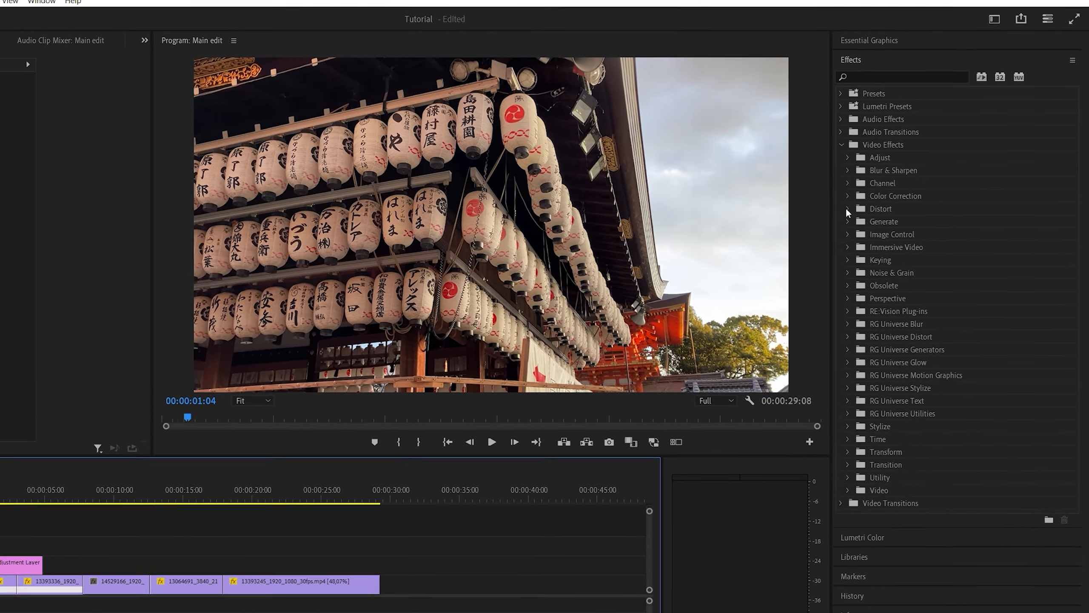
Apply the Transform effect to the adjustment layer on V2 and trim the layer's end to match the first clip on V1.
left_click(887, 191)
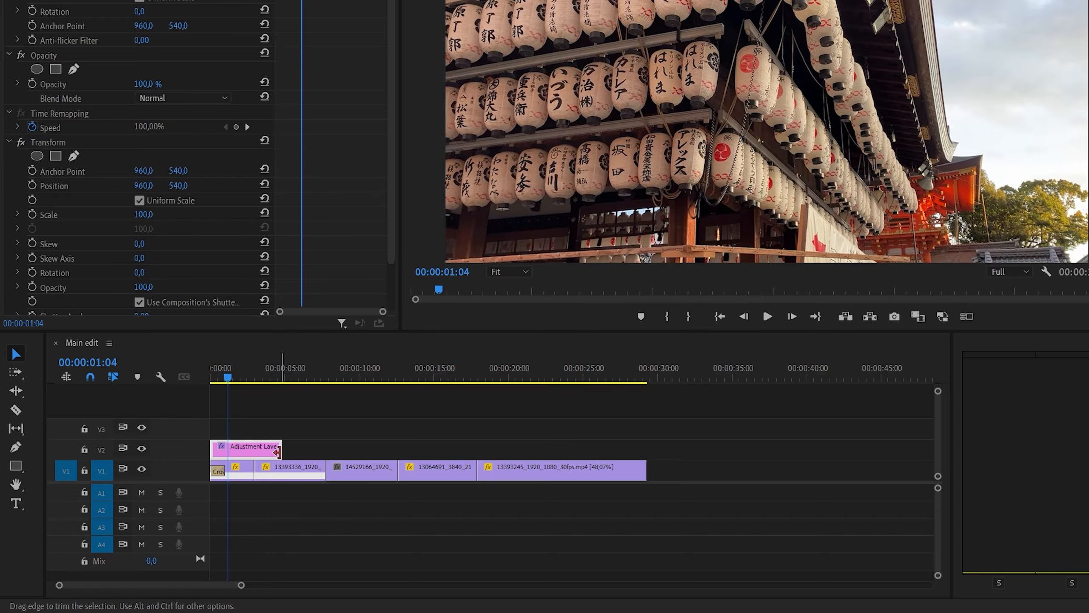
left_click_drag(281, 447, 253, 447)
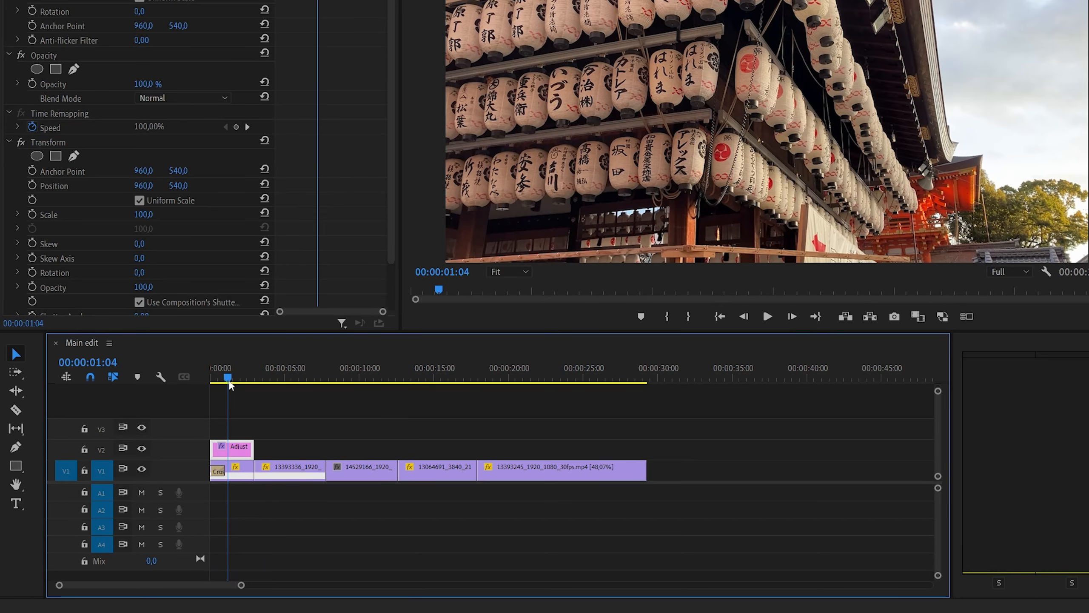
Add starting keyframes for the Transform effect's Position and Scale on the adjustment layer at 00:00:00:22.
left_click_drag(225, 377, 214, 356)
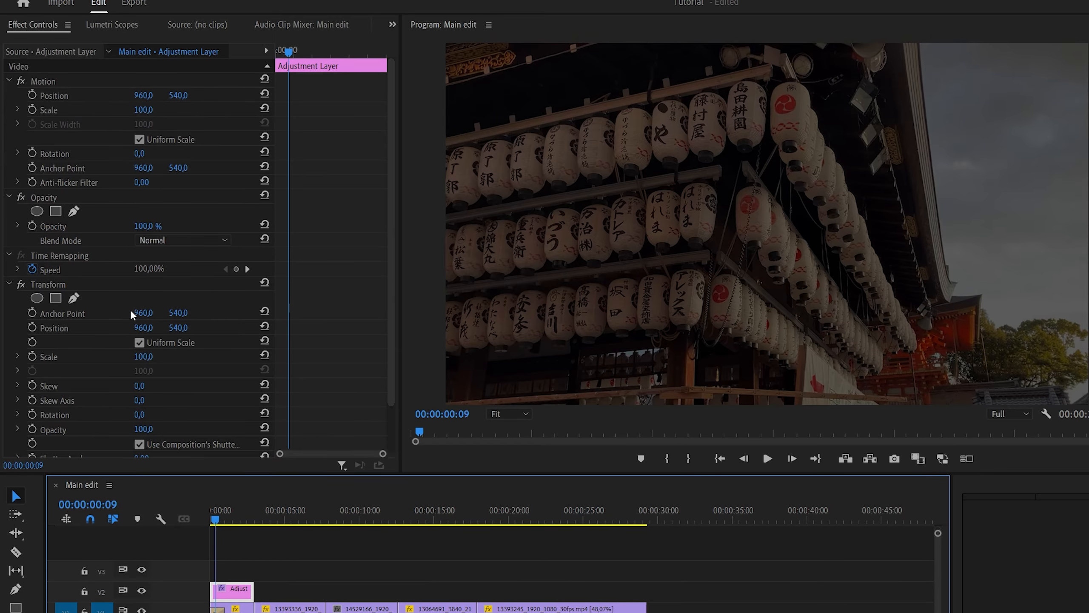
scroll(131, 311, "down", 3)
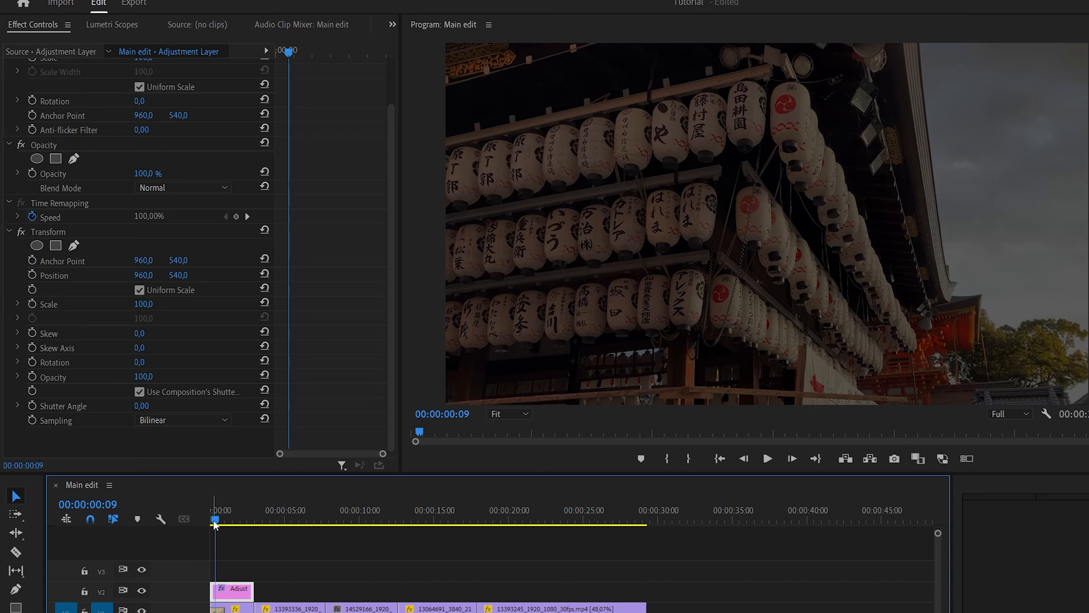
left_click_drag(215, 524, 224, 527)
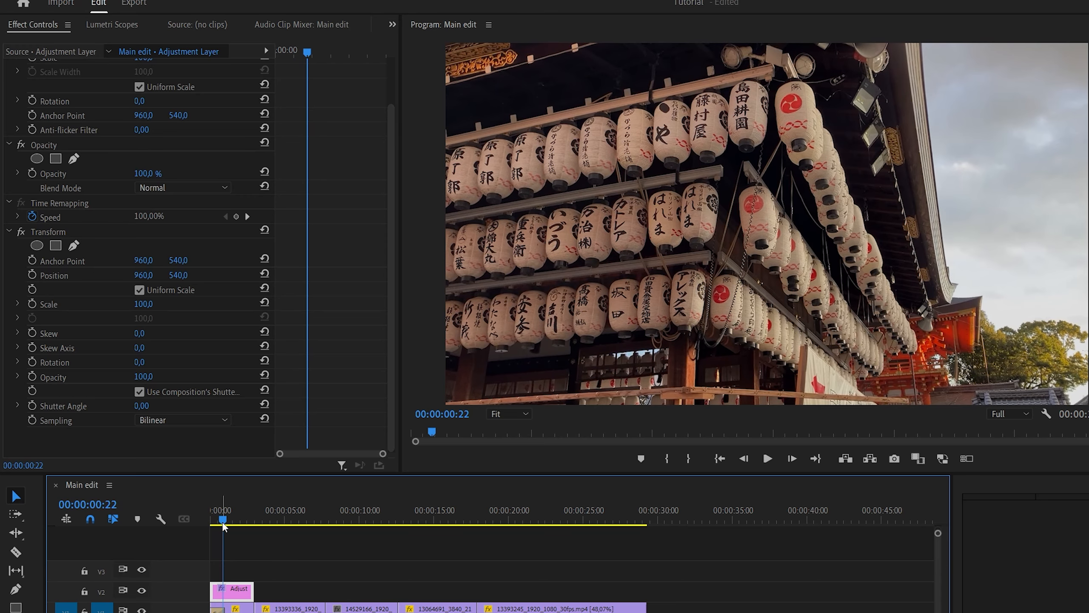
left_click(33, 276)
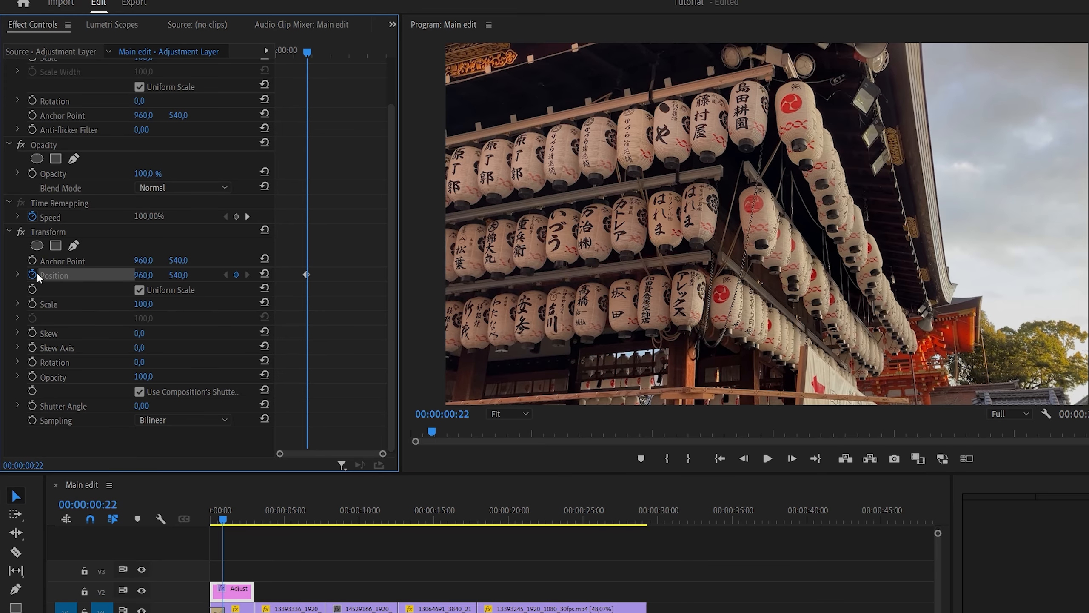
left_click(32, 304)
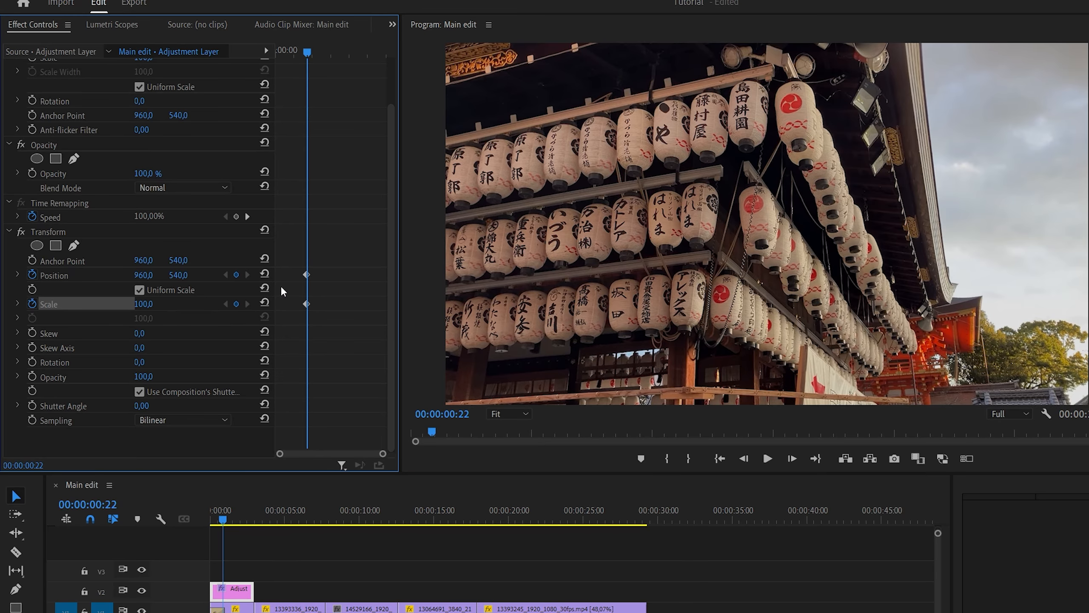
Add a second Transform Scale keyframe at 00:00:01:07 with the value 171.
left_click_drag(305, 55, 322, 56)
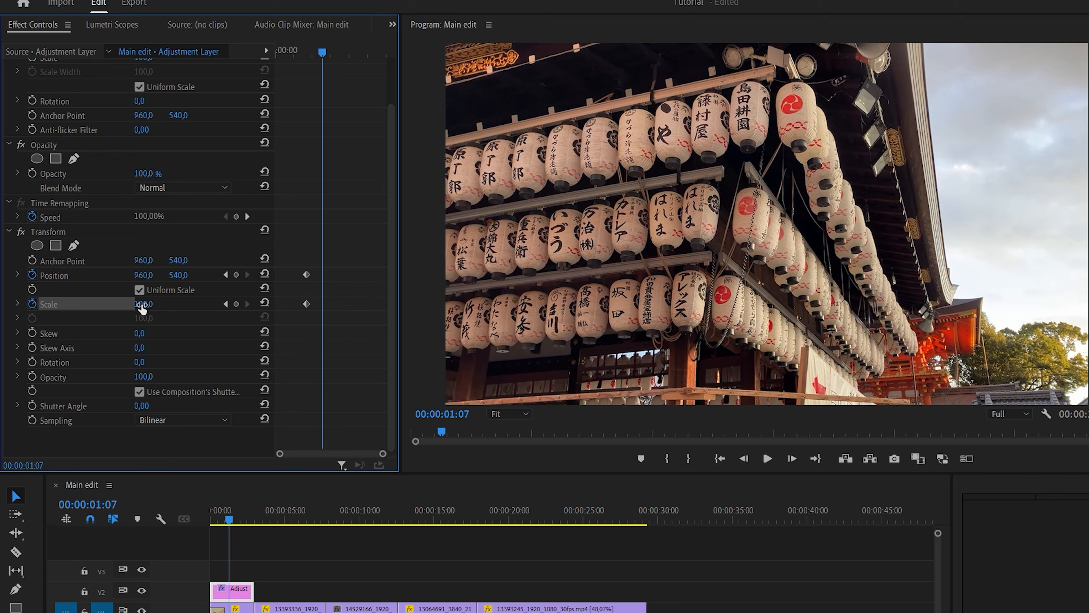
left_click(143, 304)
type("171")
key("Return")
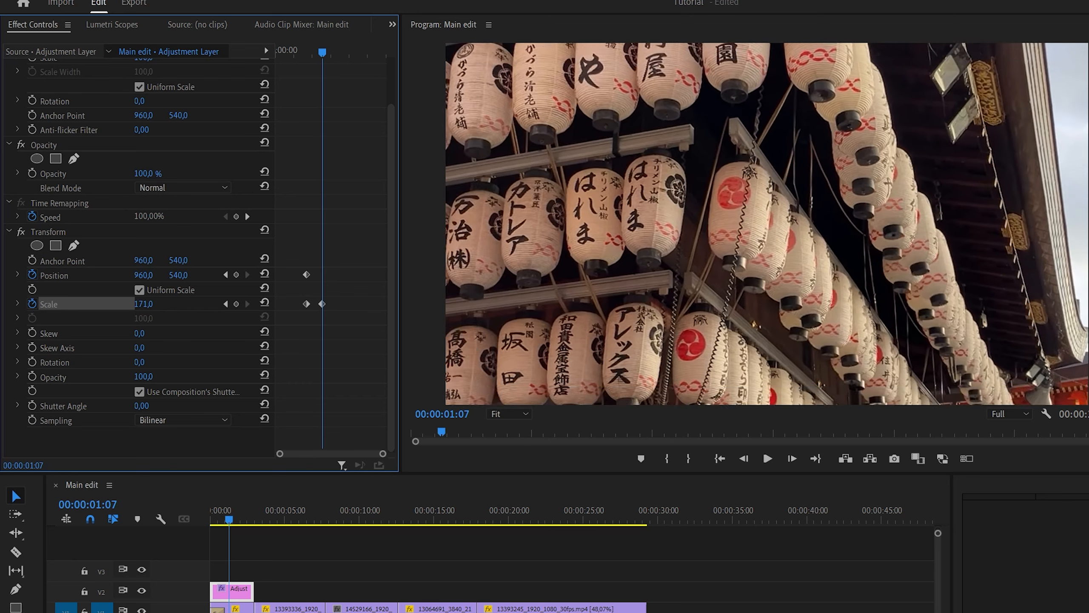
Set the Transform effect's Scale to 130 and horizontal Position to 1040 at 00:00:01:07, and preview the zoom.
mouse_move(143, 304)
left_mouse_down()
mouse_move(113, 304)
mouse_move(155, 306)
left_mouse_up()
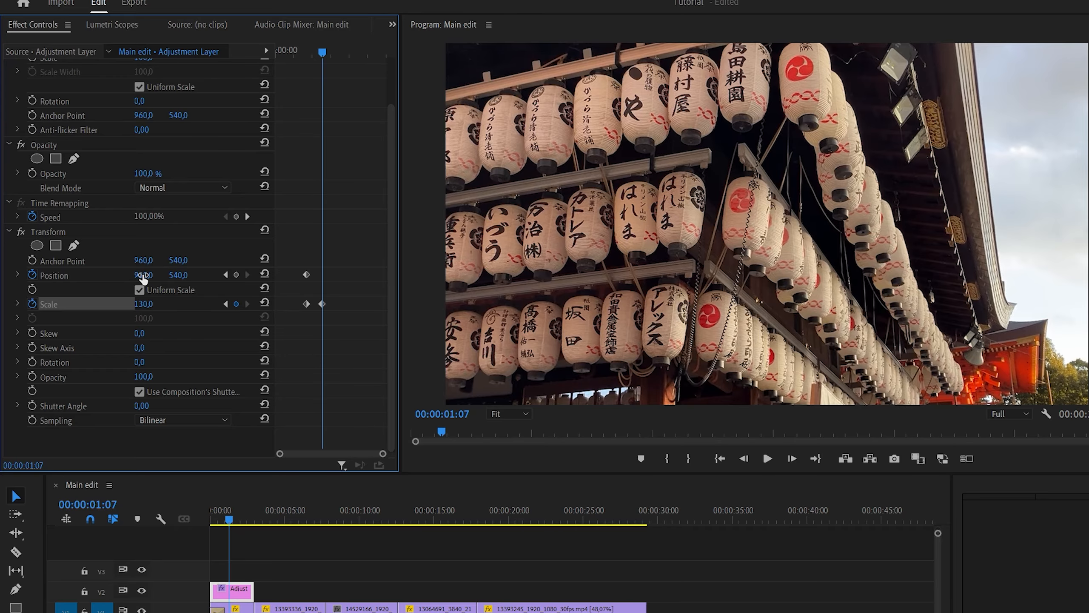
left_click_drag(143, 275, 176, 275)
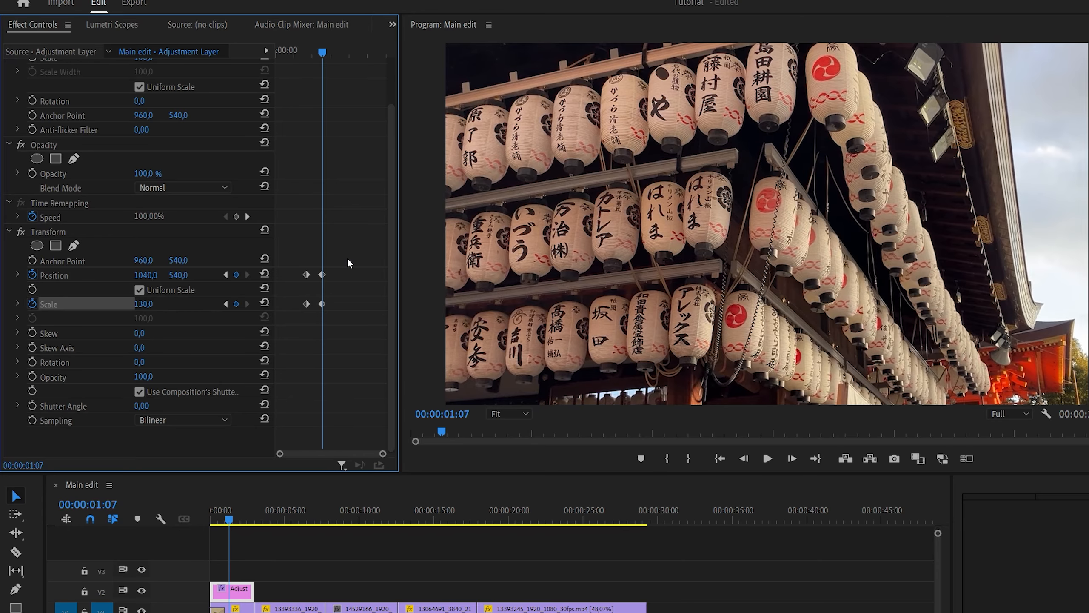
left_click_drag(322, 52, 284, 56)
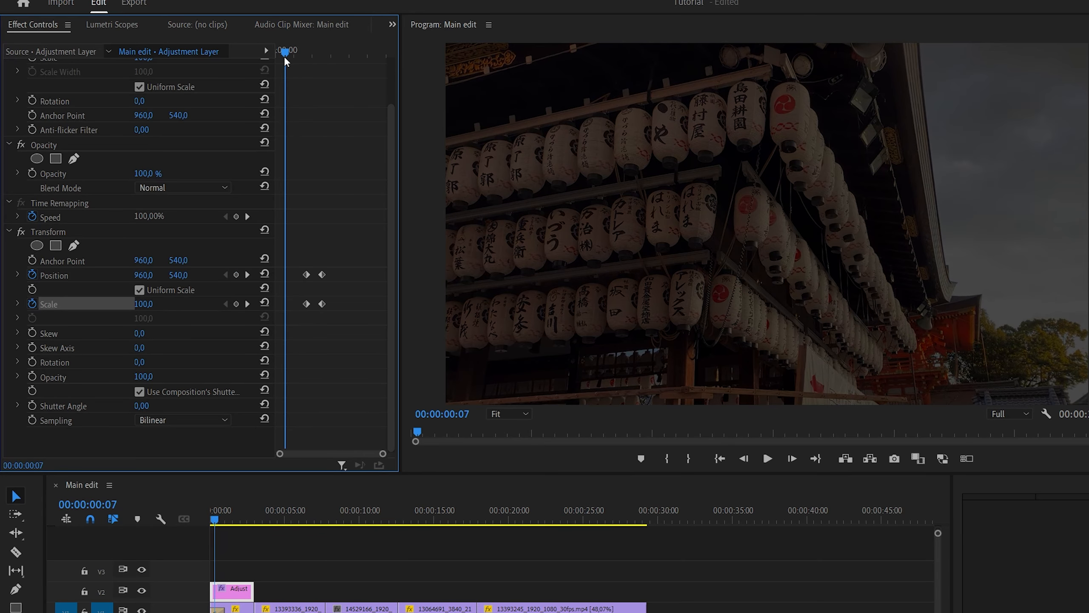
key("space")
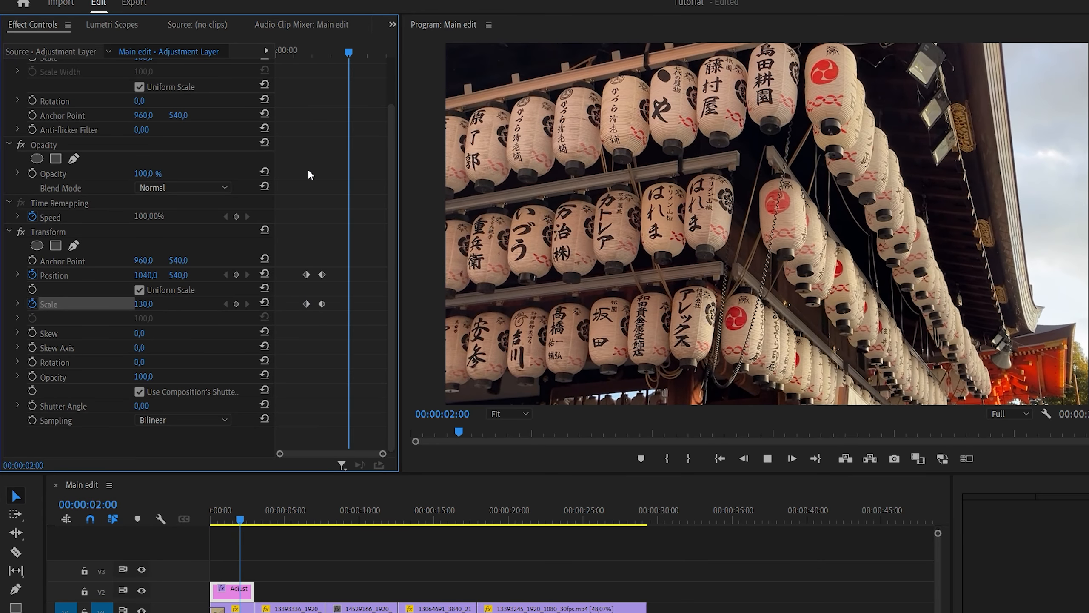
key("space")
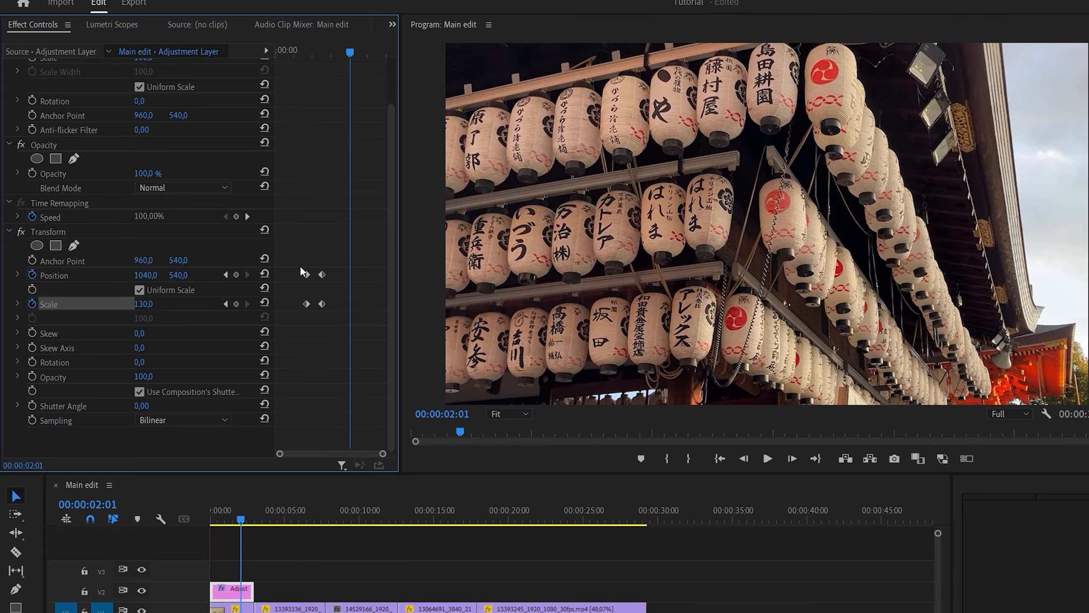
Move the first pair of Position and Scale keyframes slightly earlier and preview the animation from the start.
left_click_drag(294, 258, 312, 319)
left_click_drag(305, 275, 301, 277)
left_click_drag(338, 52, 224, 72)
key("space")
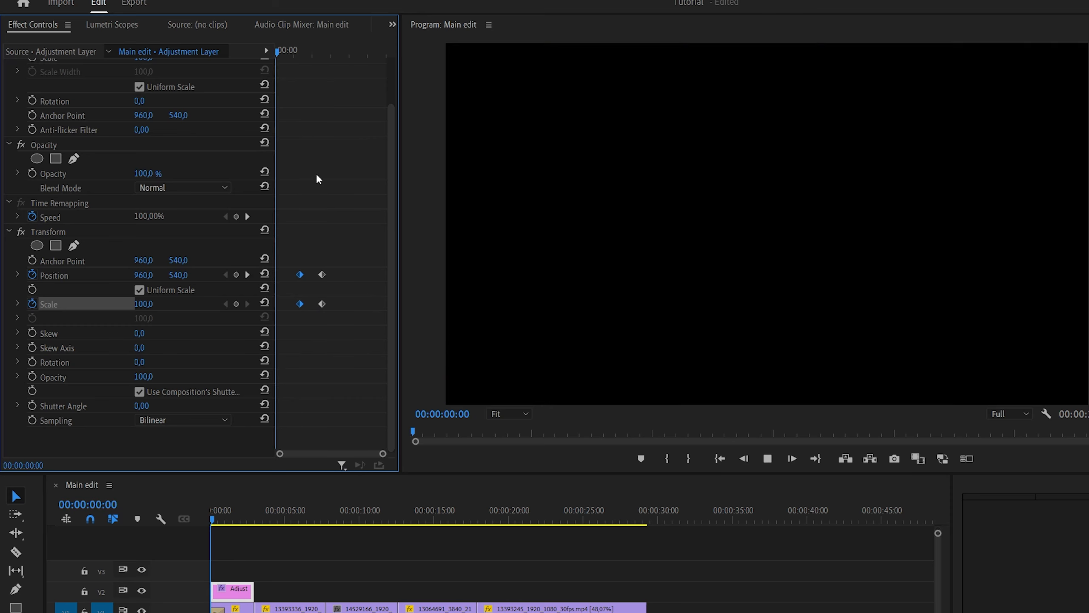
key("space")
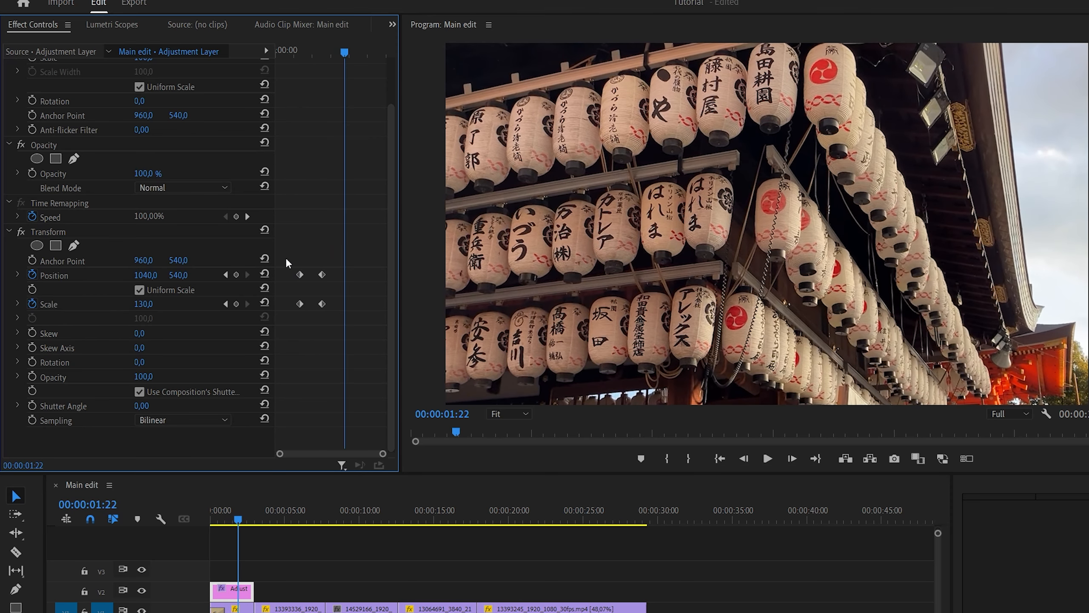
Apply Ease In temporal interpolation to the first pair of Position and Scale keyframes.
left_click_drag(283, 256, 303, 304)
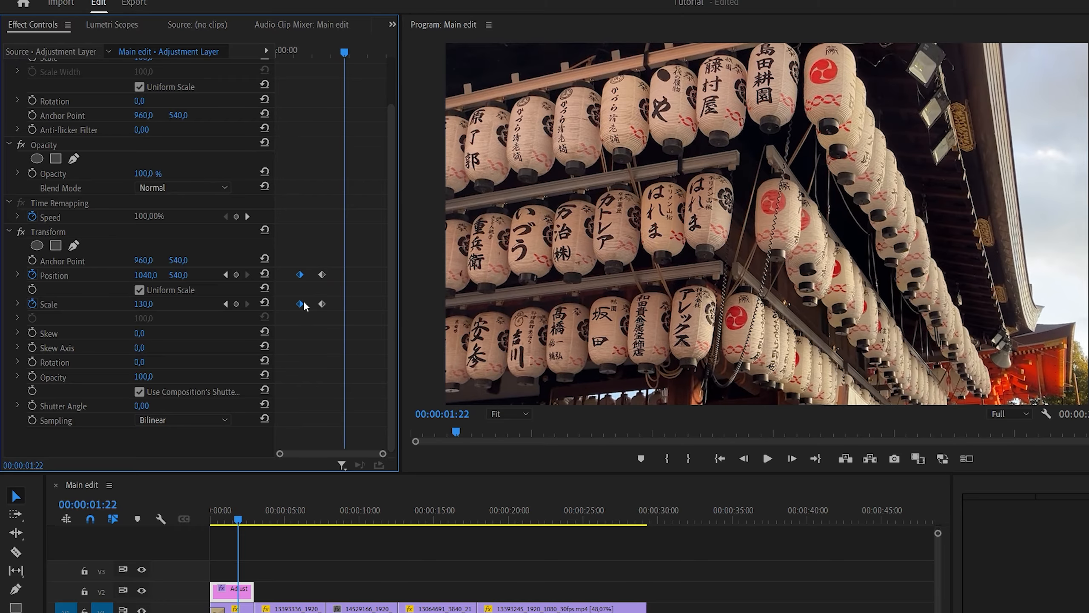
right_click(300, 275)
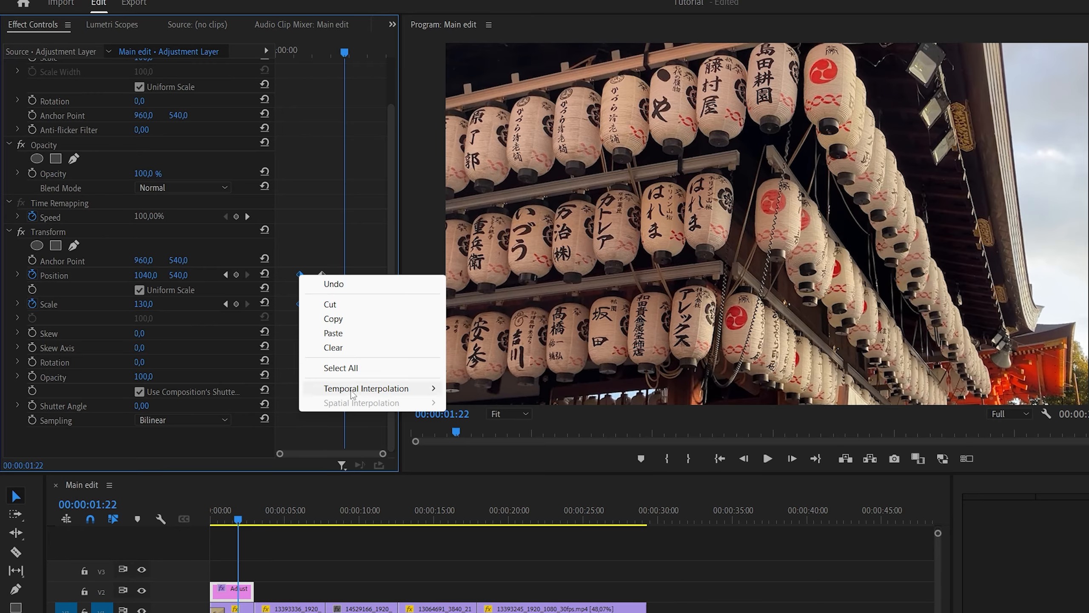
mouse_move(352, 393)
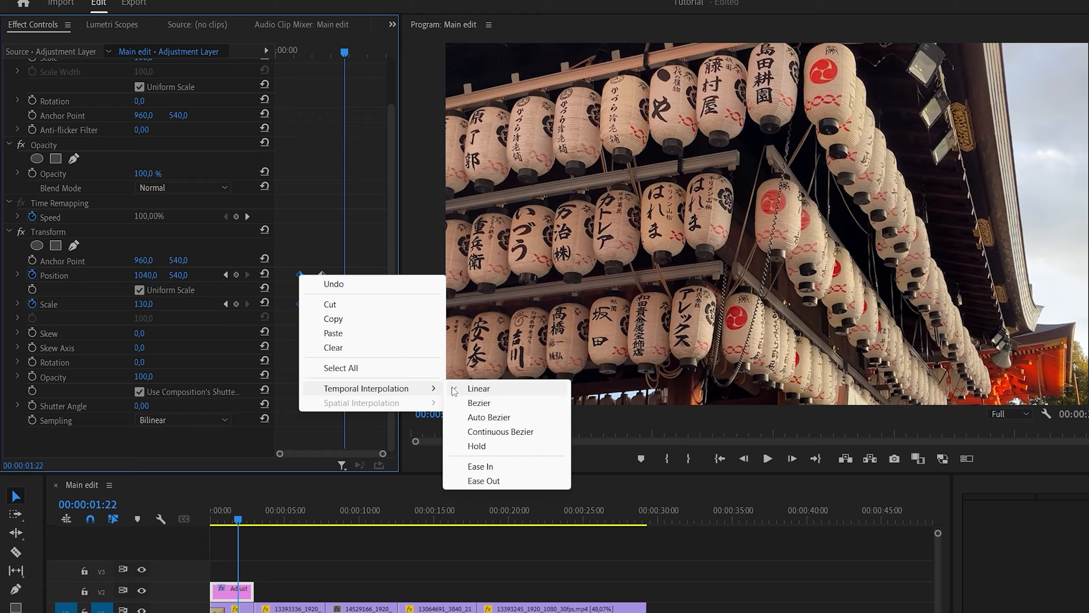
left_click(480, 466)
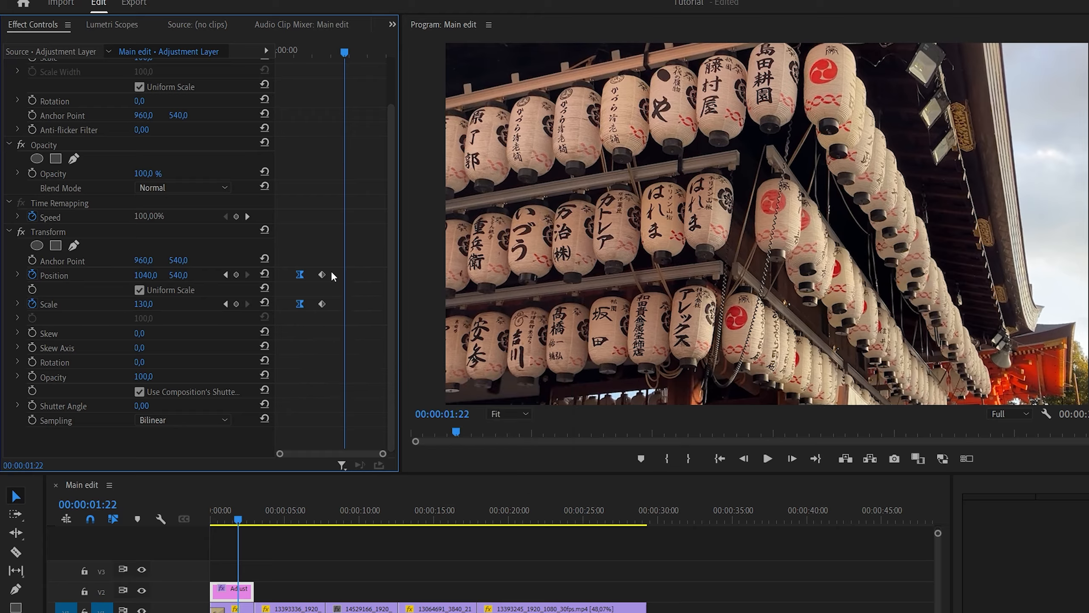
Apply Ease Out temporal interpolation to the Position and Scale keyframes at 00:00:01:07 and preview from the start.
left_click_drag(331, 269, 319, 309)
right_click(322, 275)
mouse_move(360, 392)
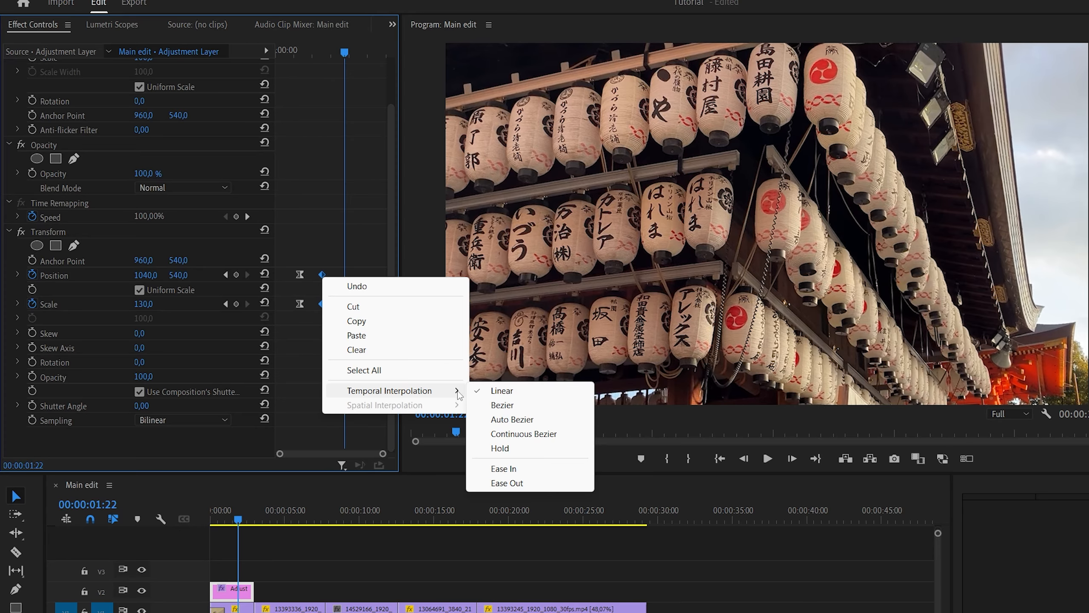
left_click(512, 482)
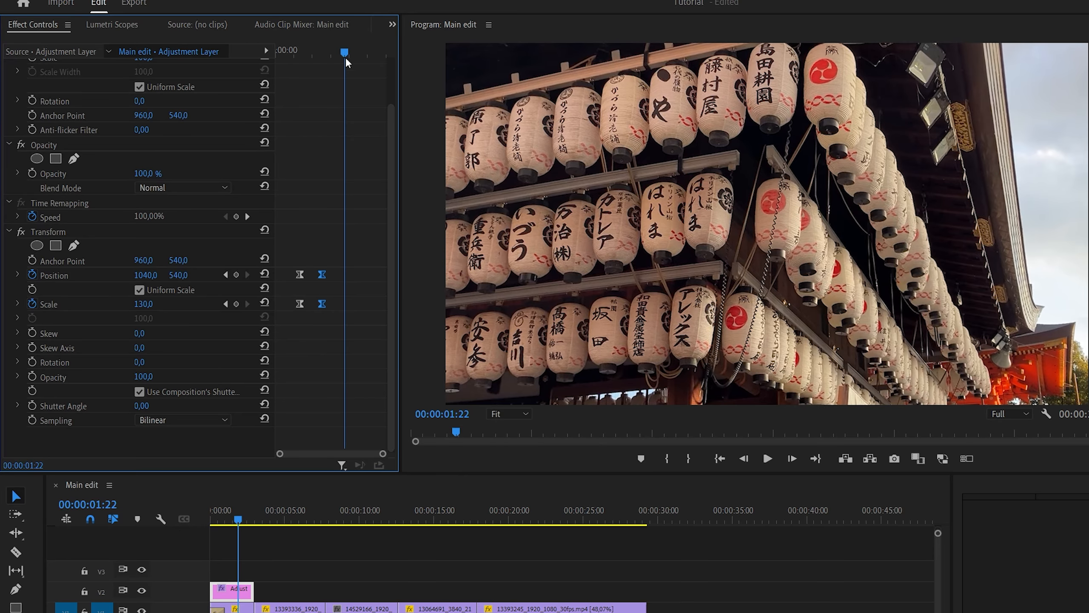
left_click_drag(345, 56, 247, 109)
key("space")
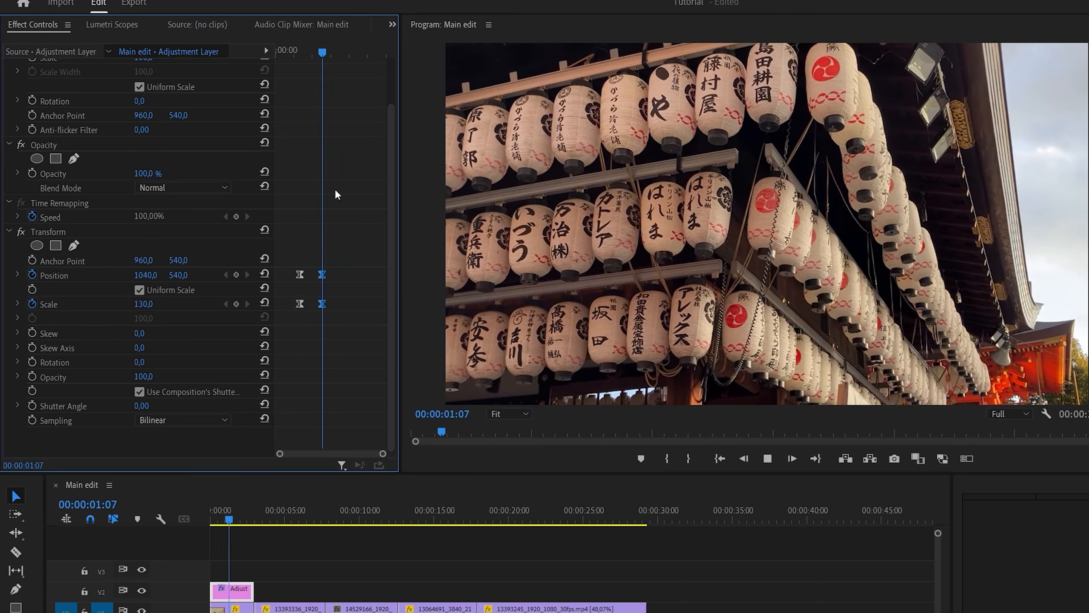
key("space")
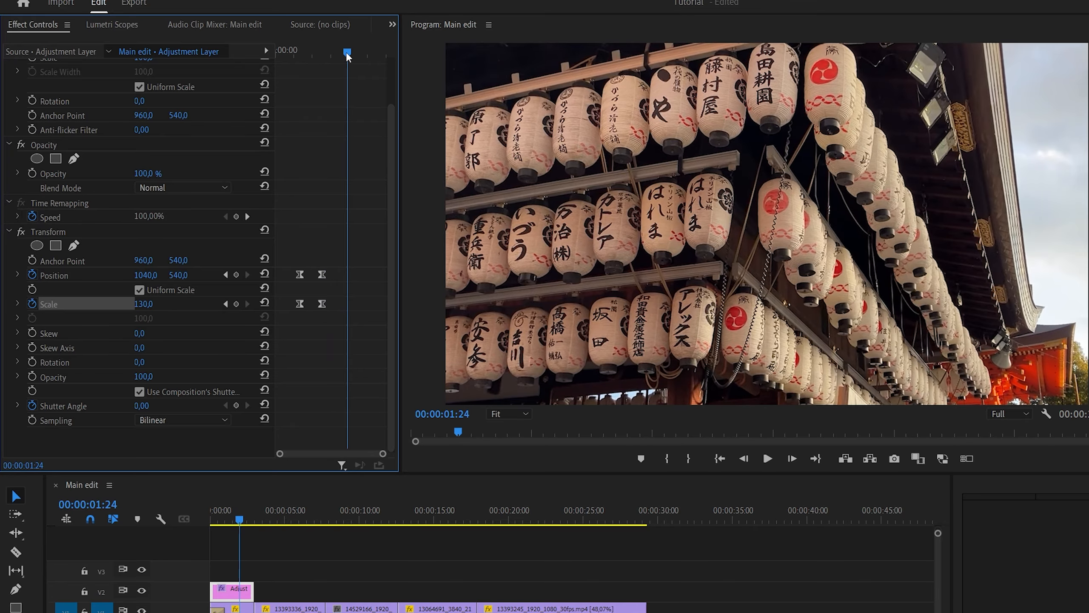
Paste the zoomed-in Position and Scale keyframes at 00:00:02:00 and move the playhead to 00:00:02:16.
left_click_drag(347, 53, 350, 54)
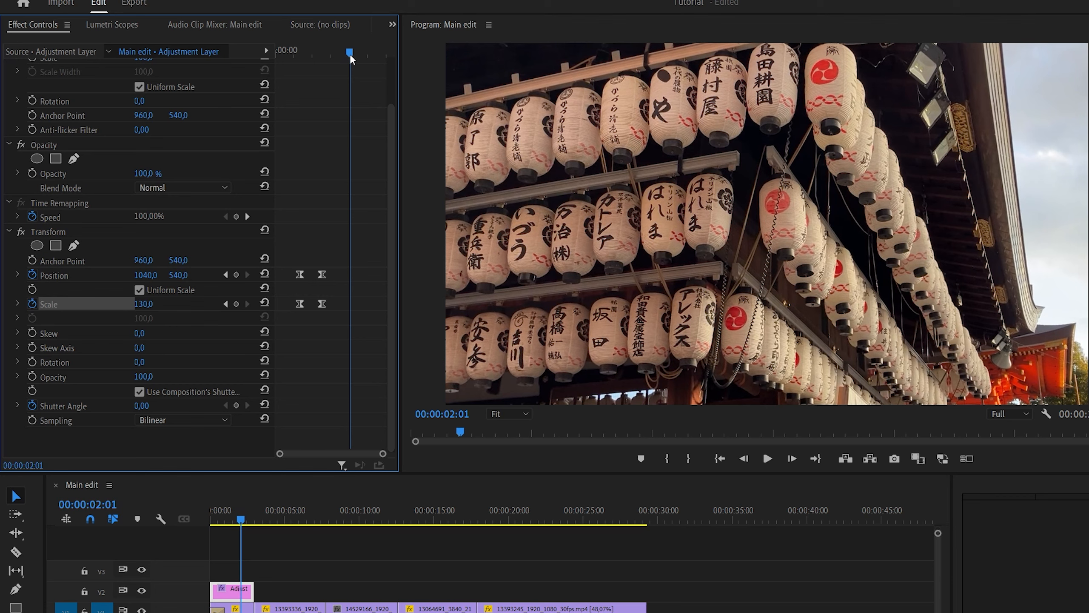
left_click_drag(350, 53, 348, 54)
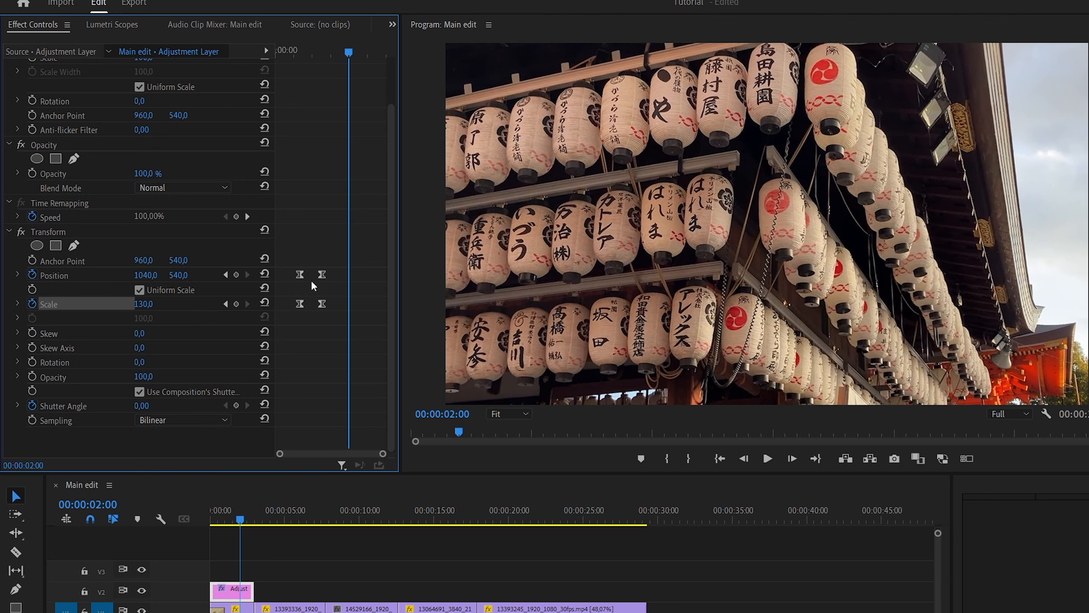
key("ctrl+v")
left_click_drag(348, 52, 371, 53)
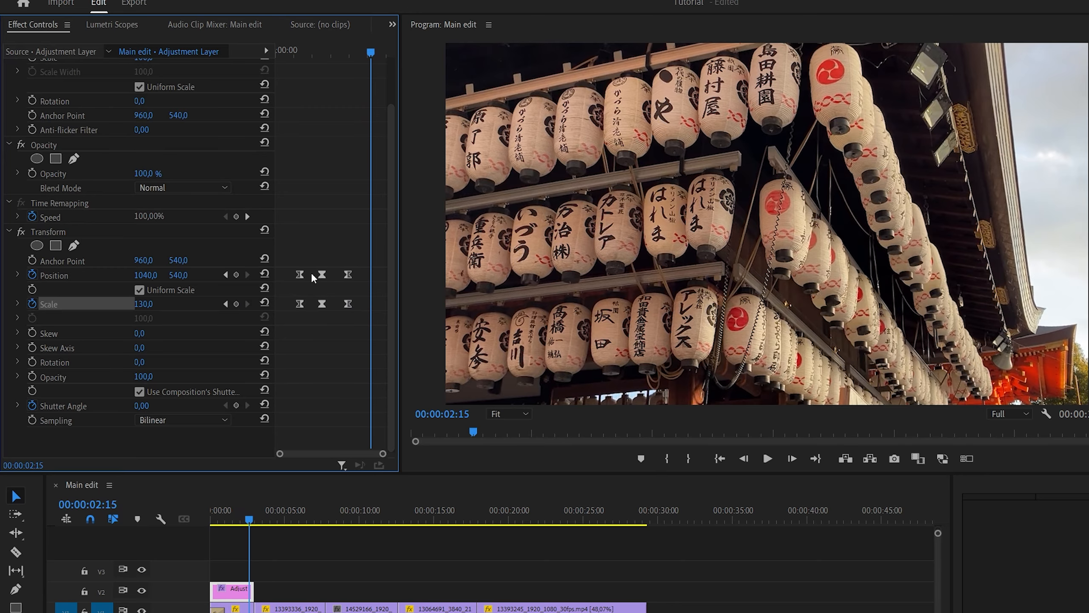
left_click_drag(371, 58, 372, 58)
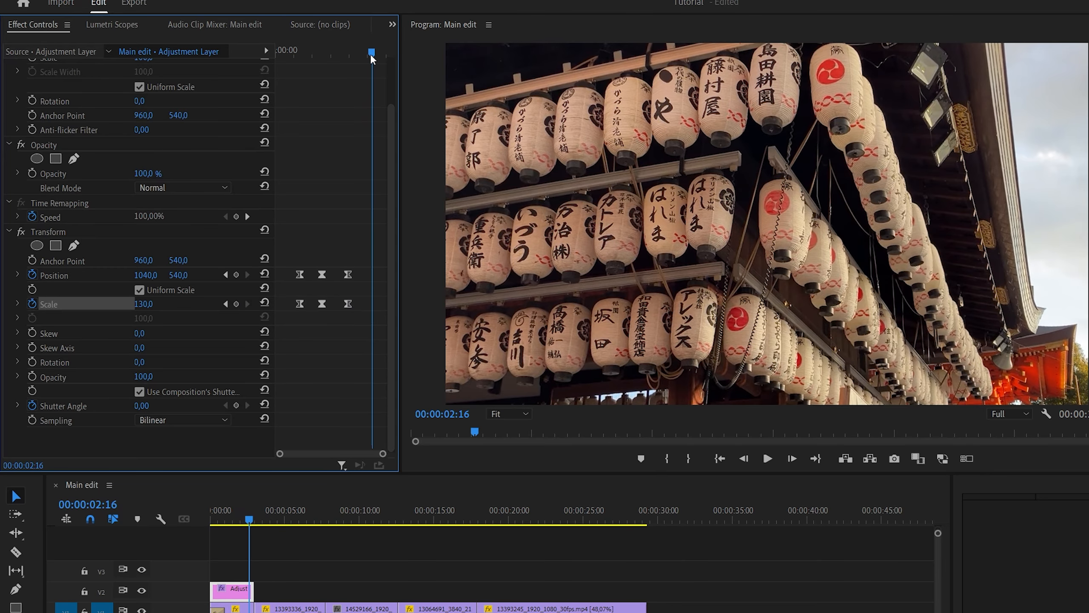
left_click(237, 275)
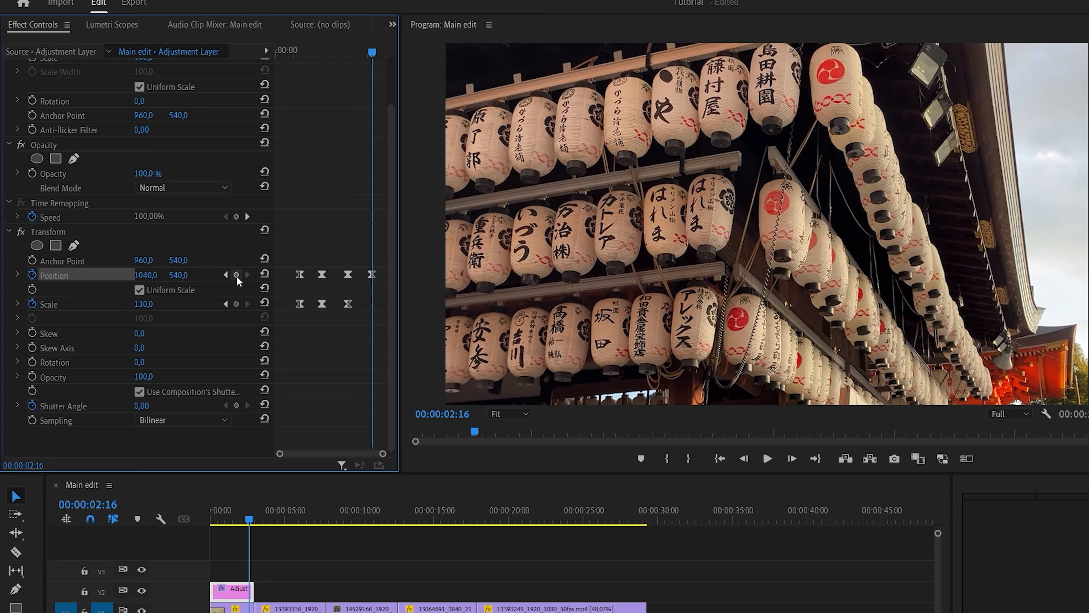
left_click(236, 304)
left_click(371, 274)
left_click(141, 305)
type("1")
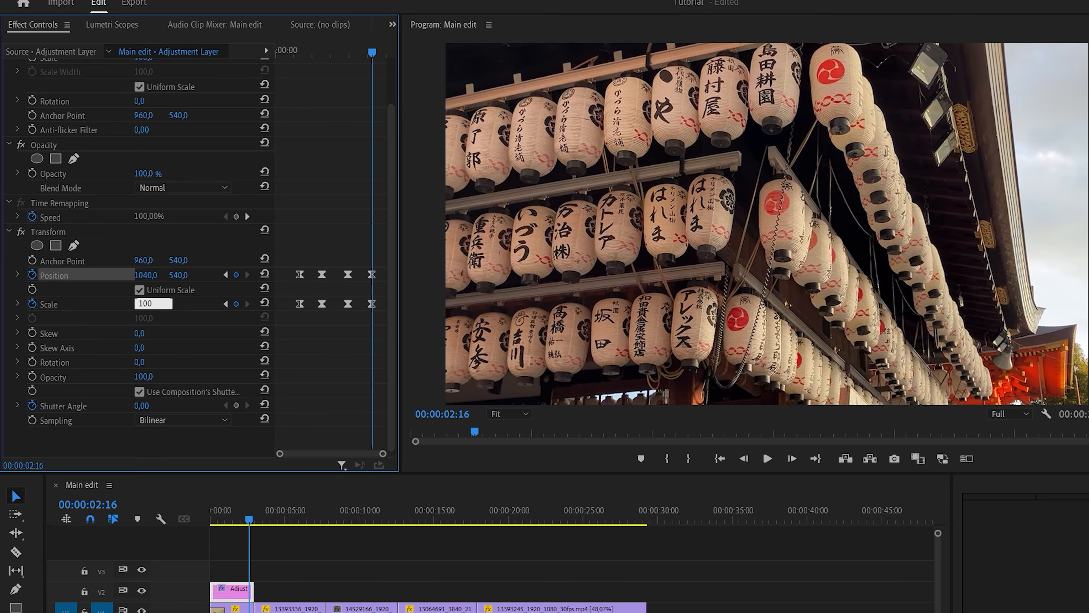
key("Return")
left_click(146, 275)
type("96")
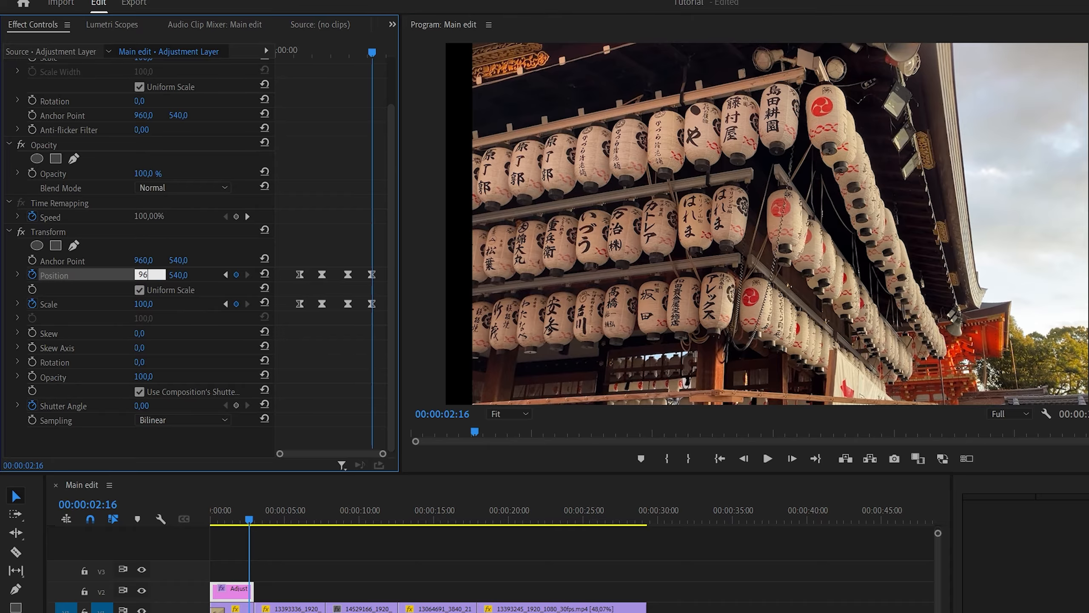
key("Return")
key("ctrl+z")
key("ctrl+z")
left_click_drag(361, 264, 376, 311)
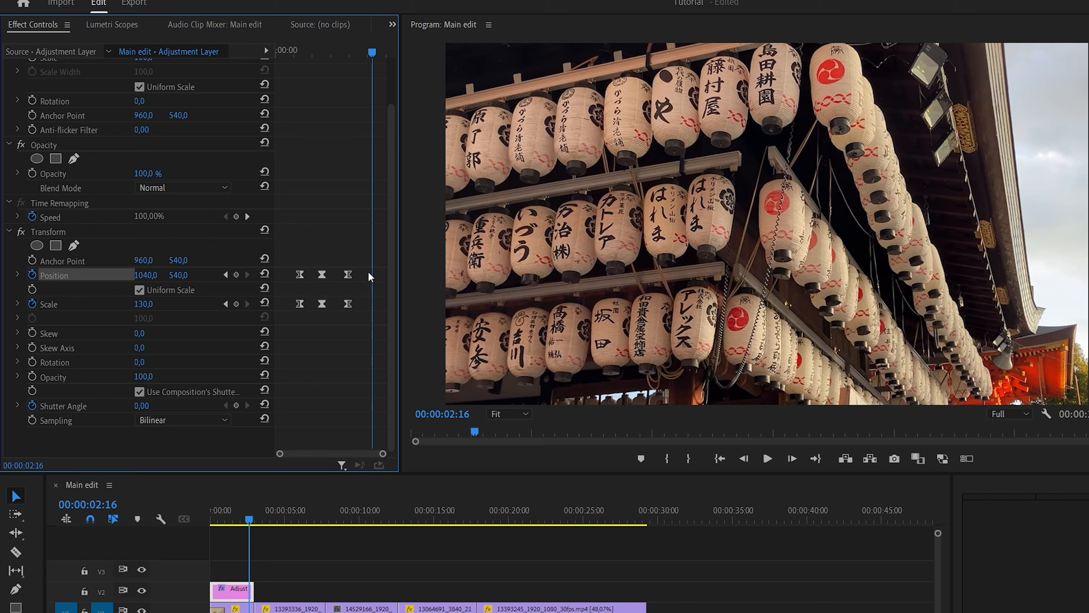
Reset the Transform effect's Position to 960, 540 and Scale to 100 at 00:00:02:16.
left_click(264, 277)
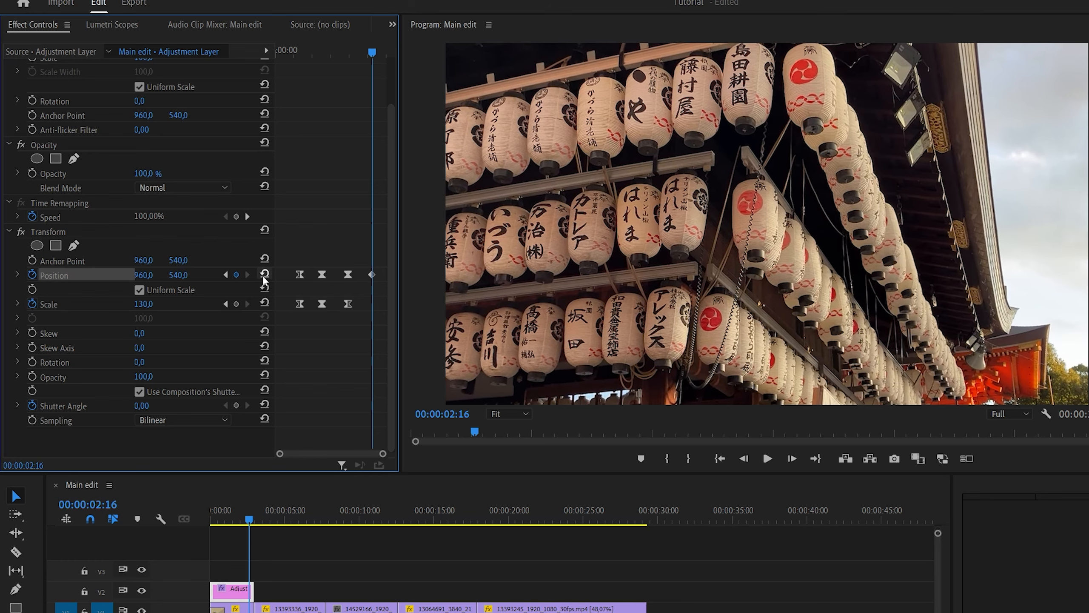
left_click(264, 303)
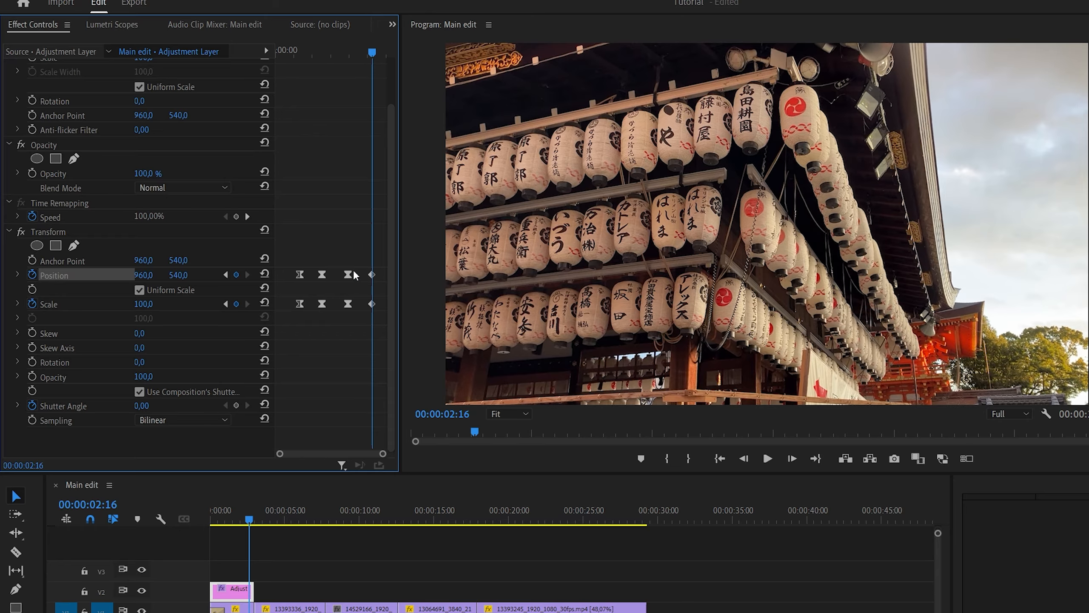
Apply Ease In to the Position and Scale keyframes at 00:00:02:00, and open the temporal interpolation options for the pair at 00:00:02:16.
left_click_drag(337, 267, 360, 326)
right_click(347, 279)
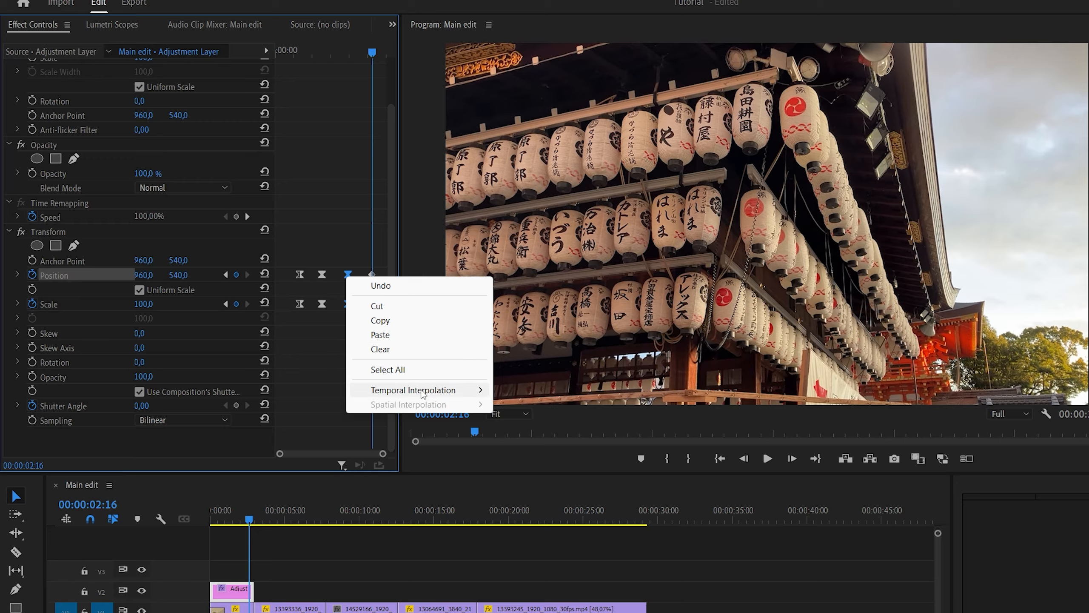
mouse_move(424, 391)
left_click(527, 468)
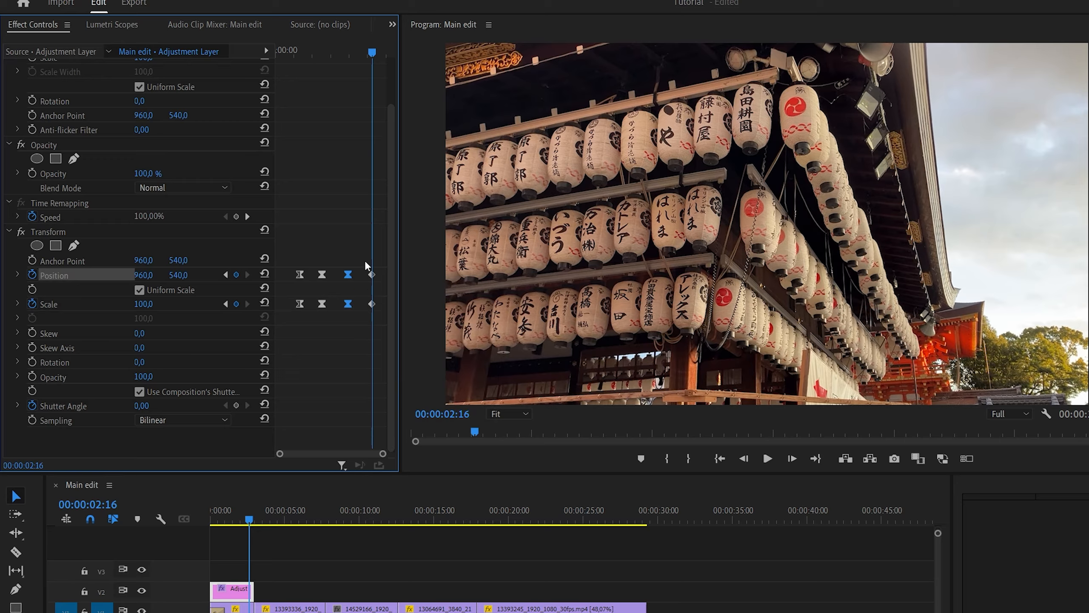
left_click_drag(364, 260, 378, 328)
right_click(371, 278)
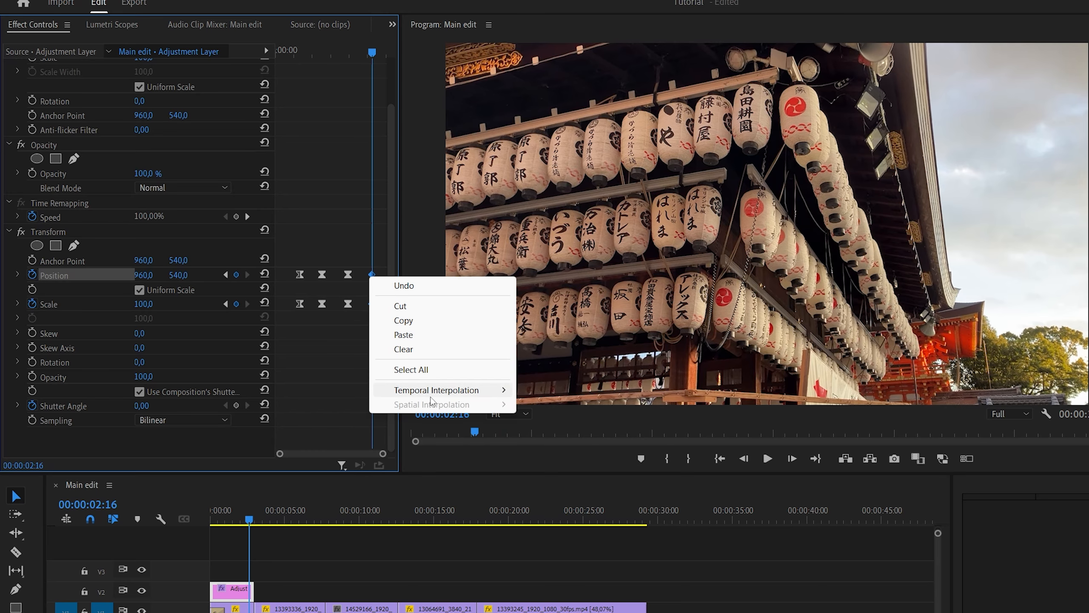
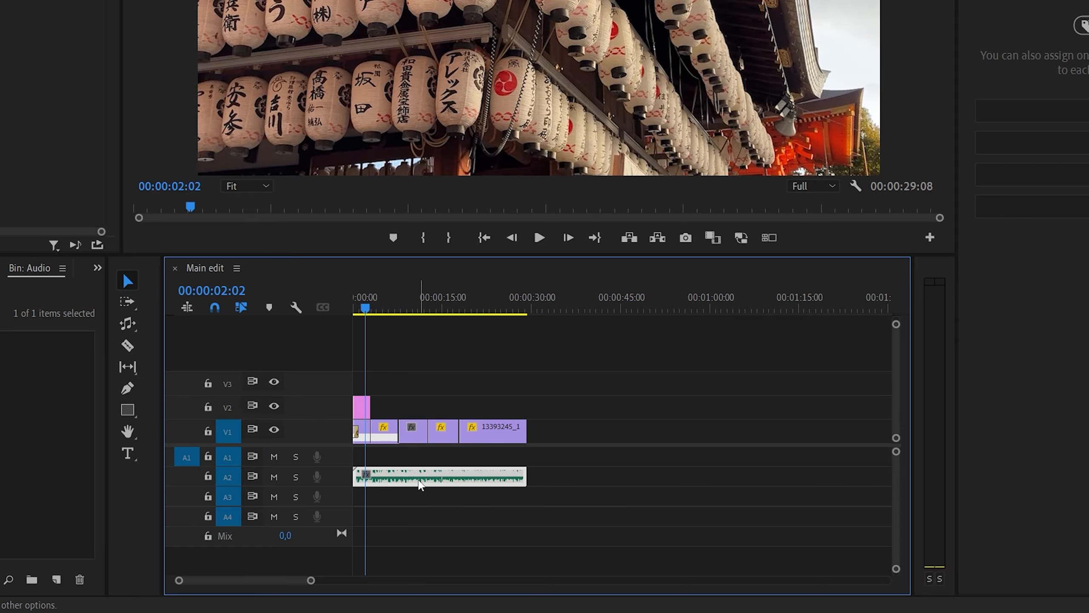
Return to the sequence start, assign the Music audio type to the selected audio clip and auto-match its loudness.
key("Home")
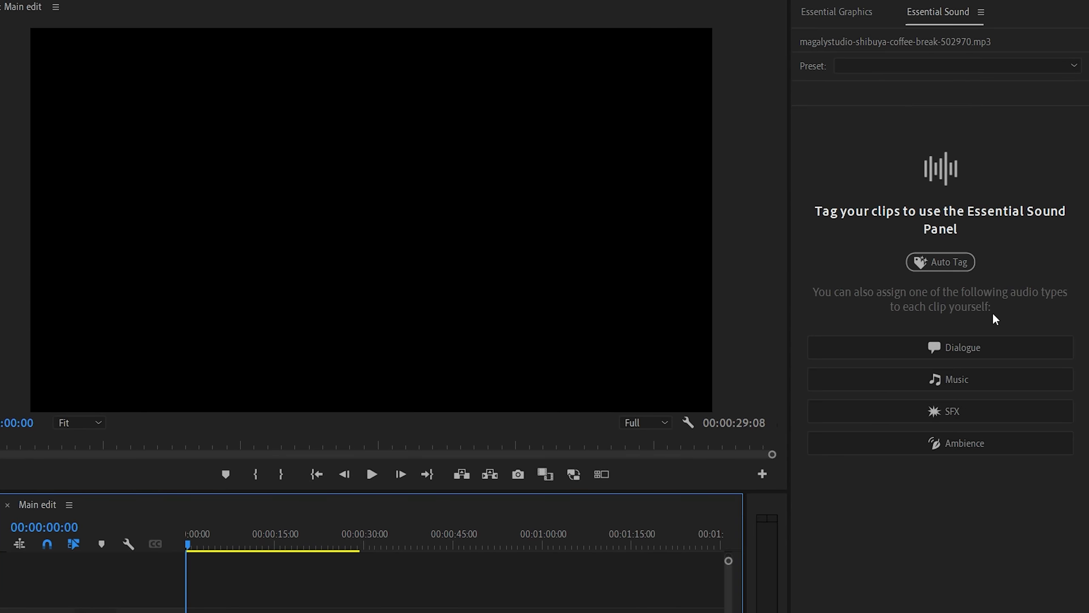
left_click(952, 379)
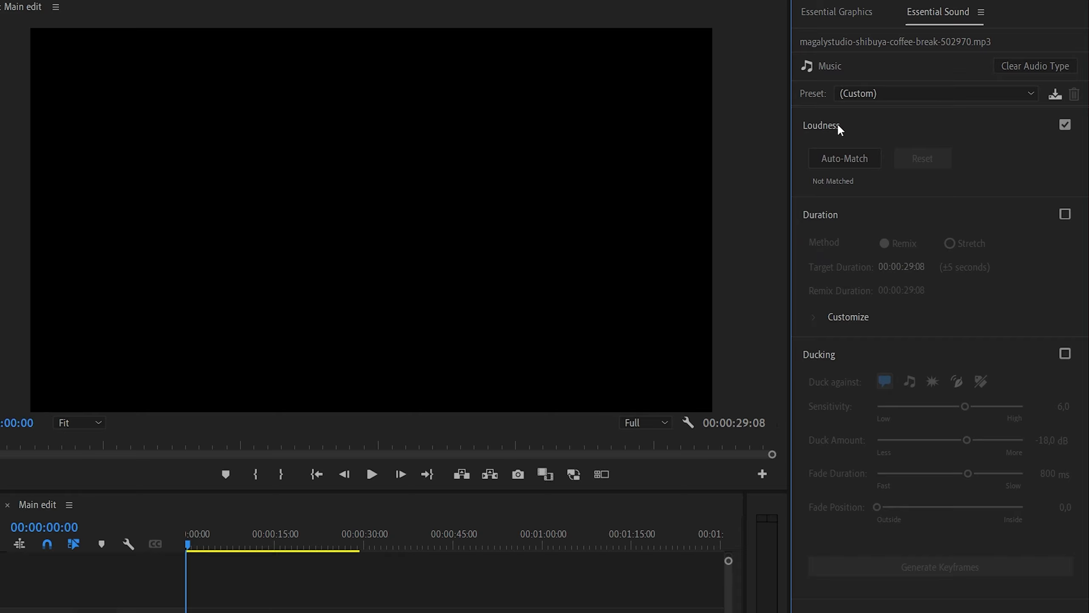
left_click(854, 157)
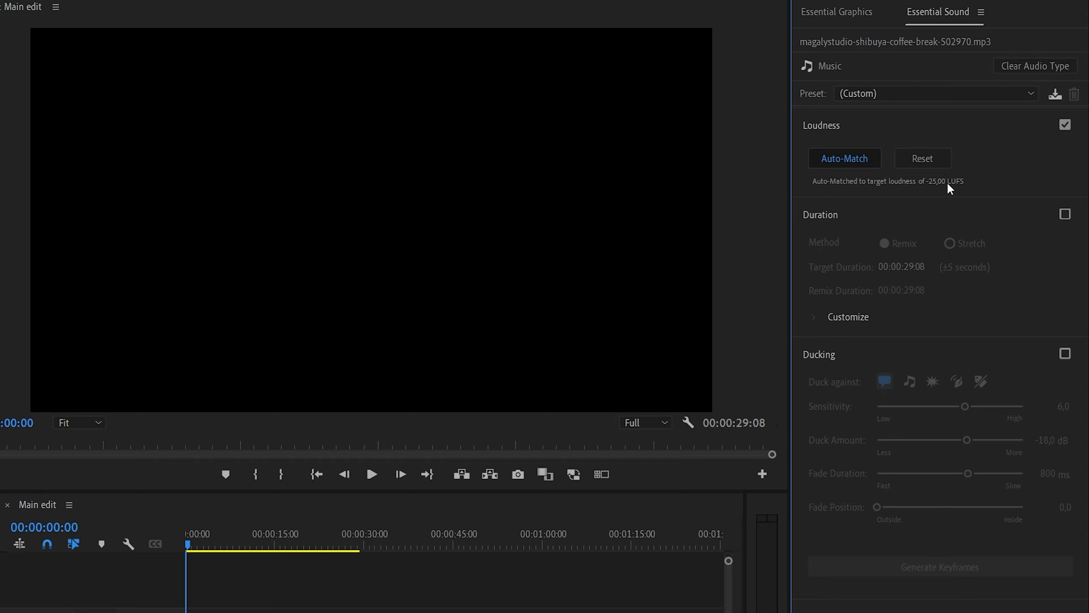
Apply the Balanced Background Music preset to the music clip and widen the audio meters.
left_click(882, 92)
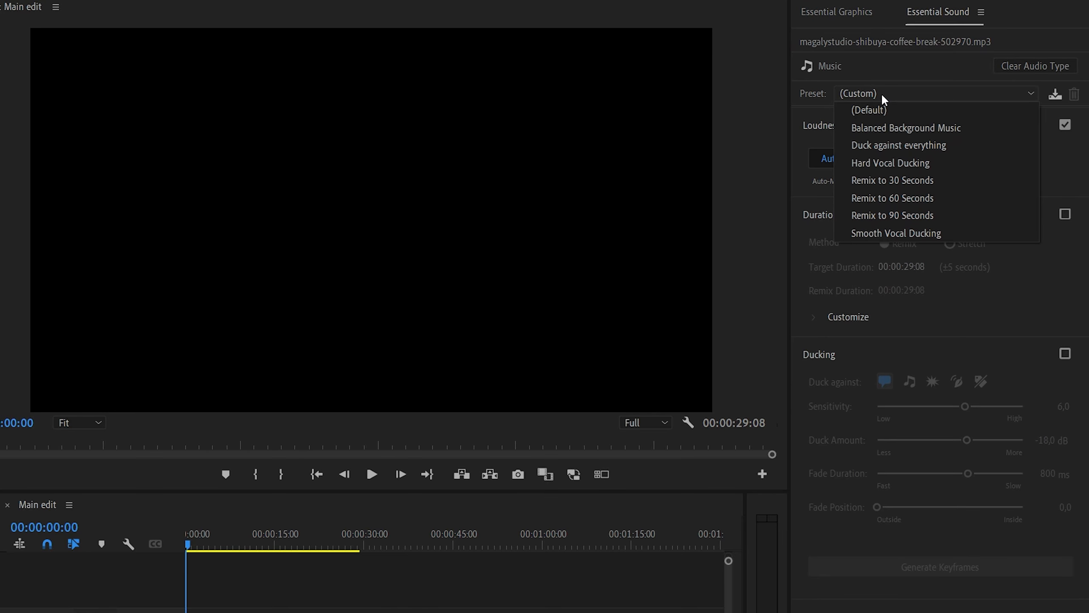
left_click(895, 127)
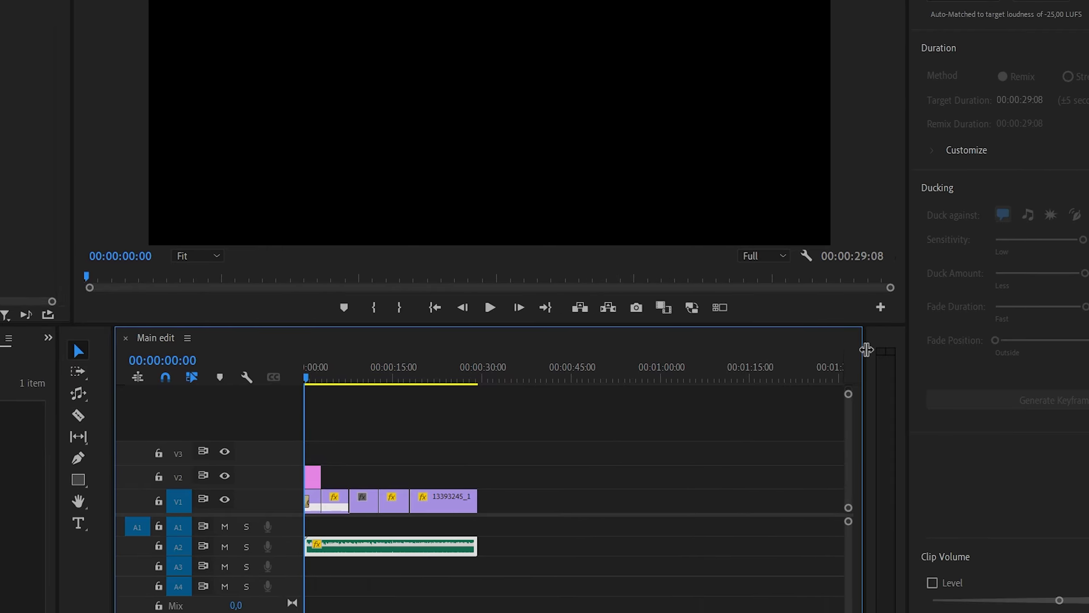
left_click_drag(866, 350, 840, 354)
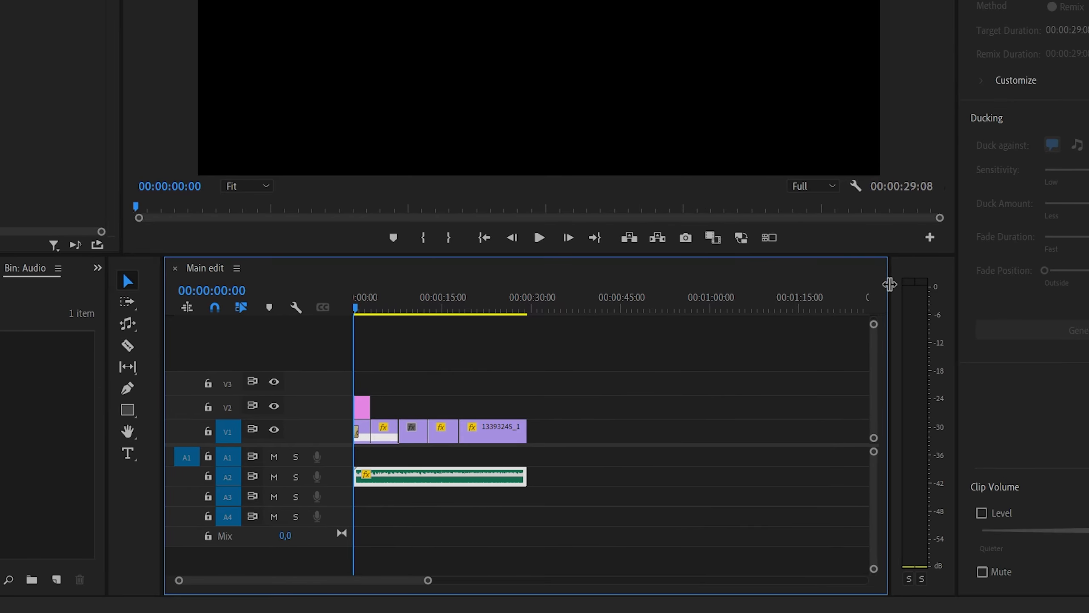
Widen the audio meters further and play the opening of the sequence to check the music level.
left_click_drag(889, 284, 864, 285)
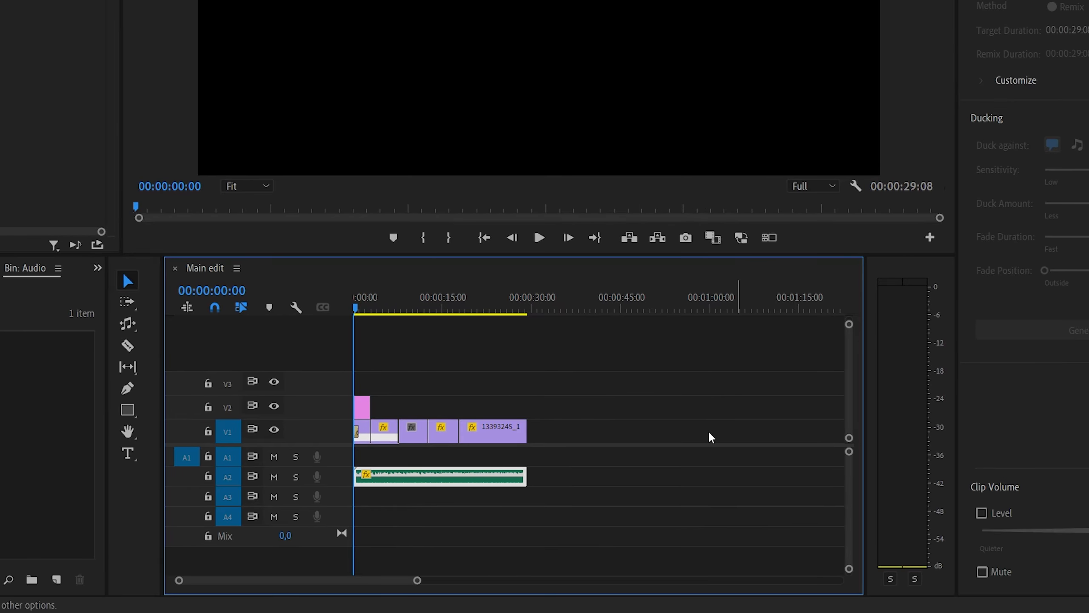
key("space")
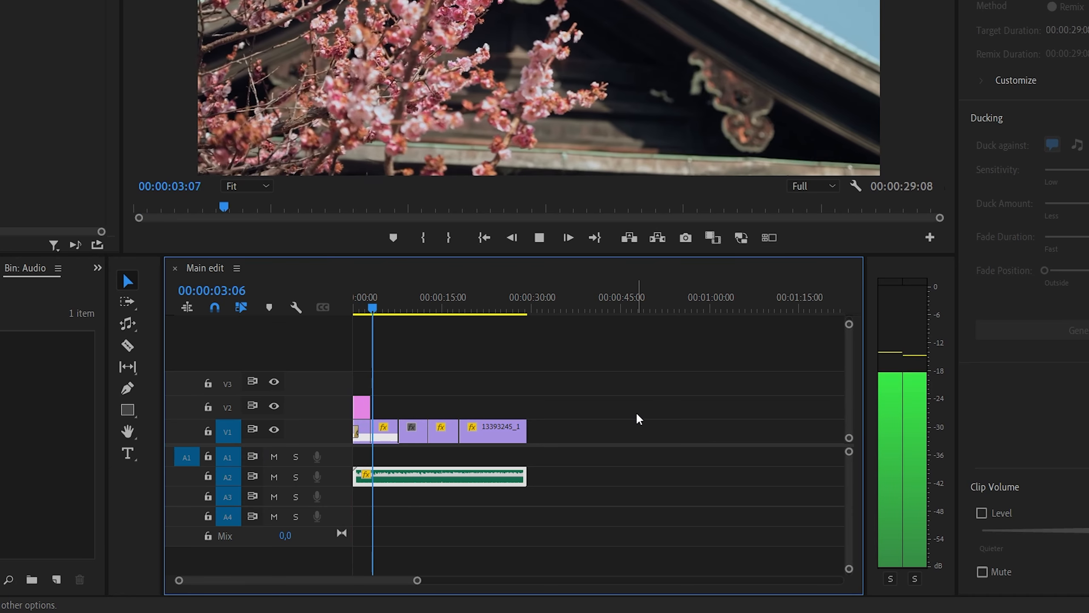
key("space")
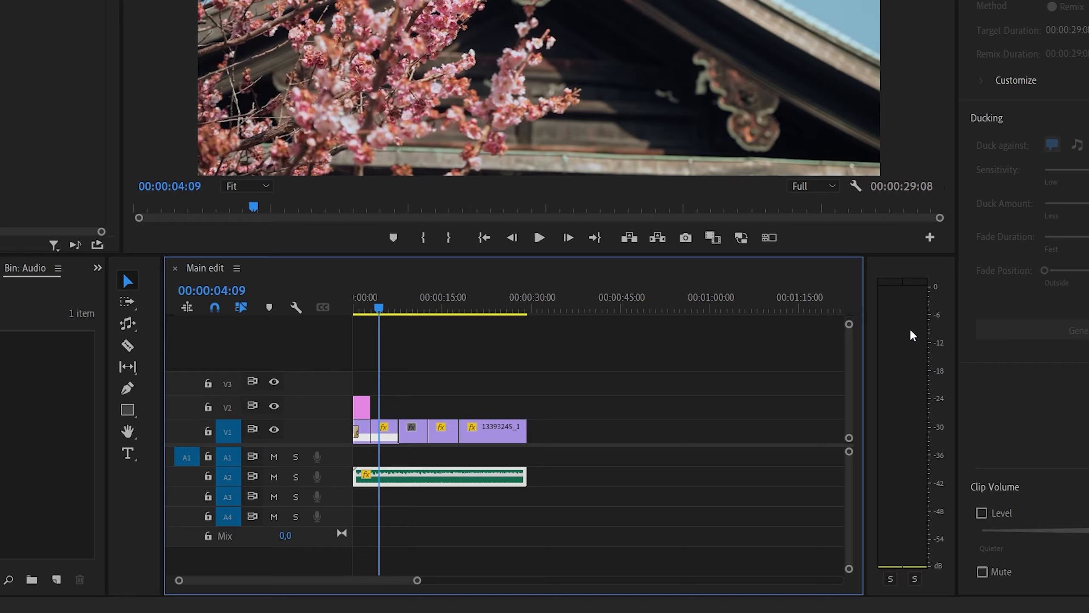
Lower the music clip's audio gain with a negative relative adjustment and play the sequence from its start to check the level.
left_click(363, 302)
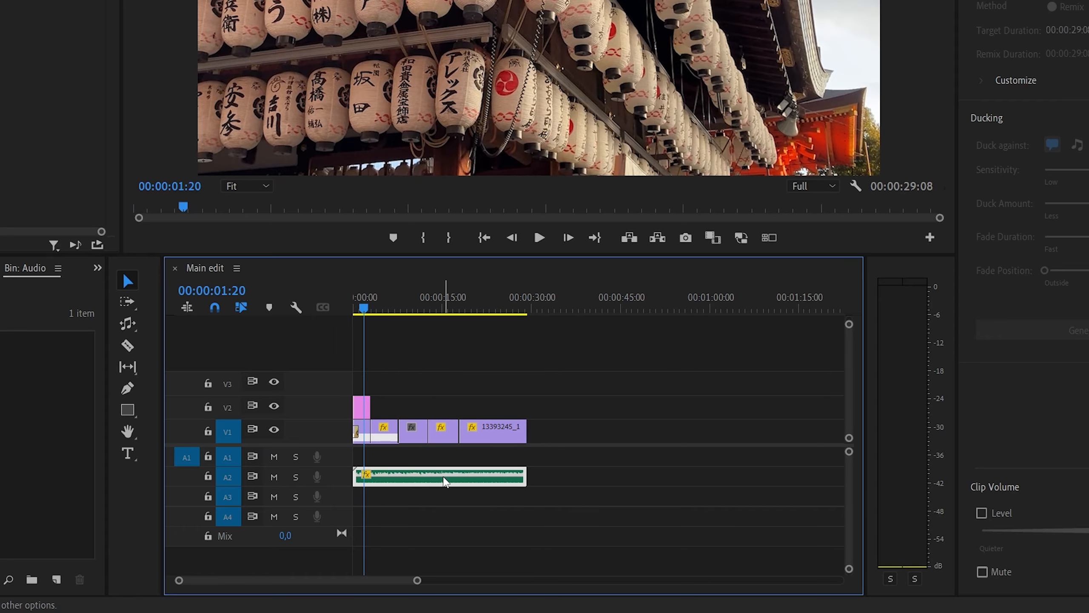
right_click(444, 481)
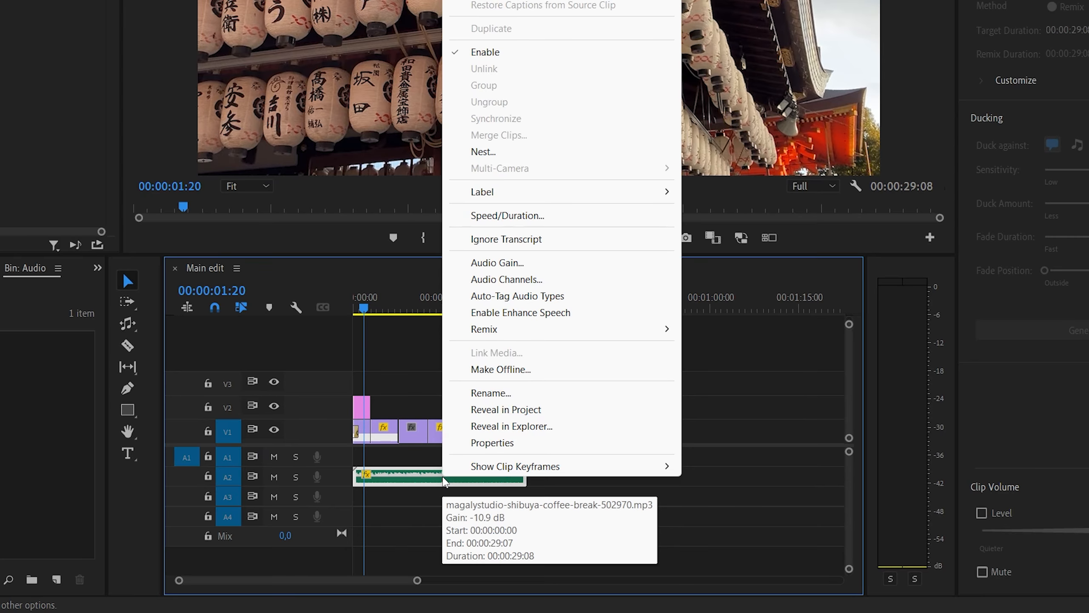
left_click(506, 267)
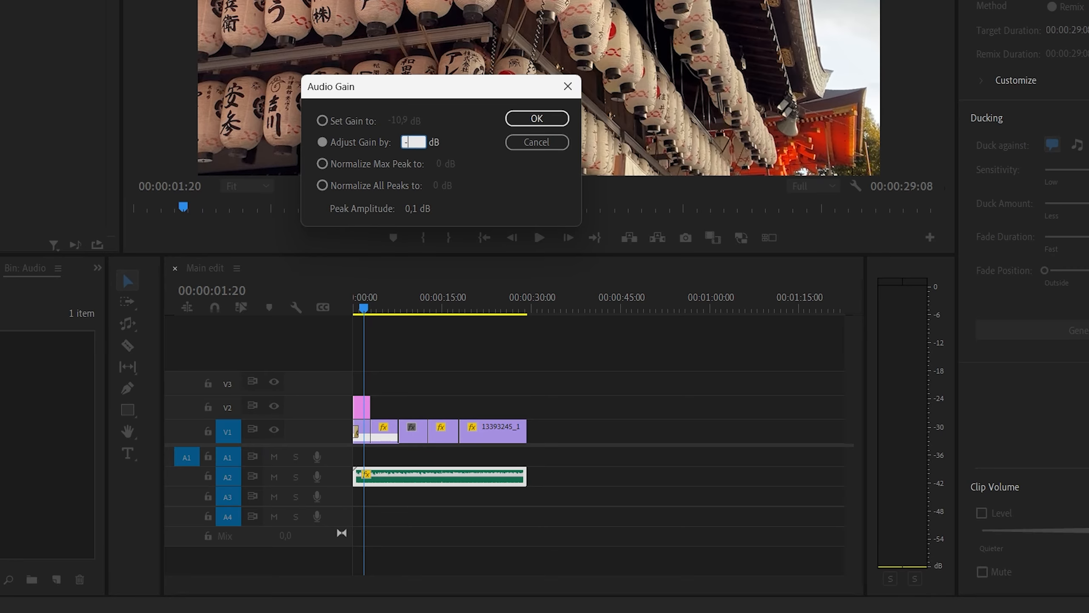
key("Return")
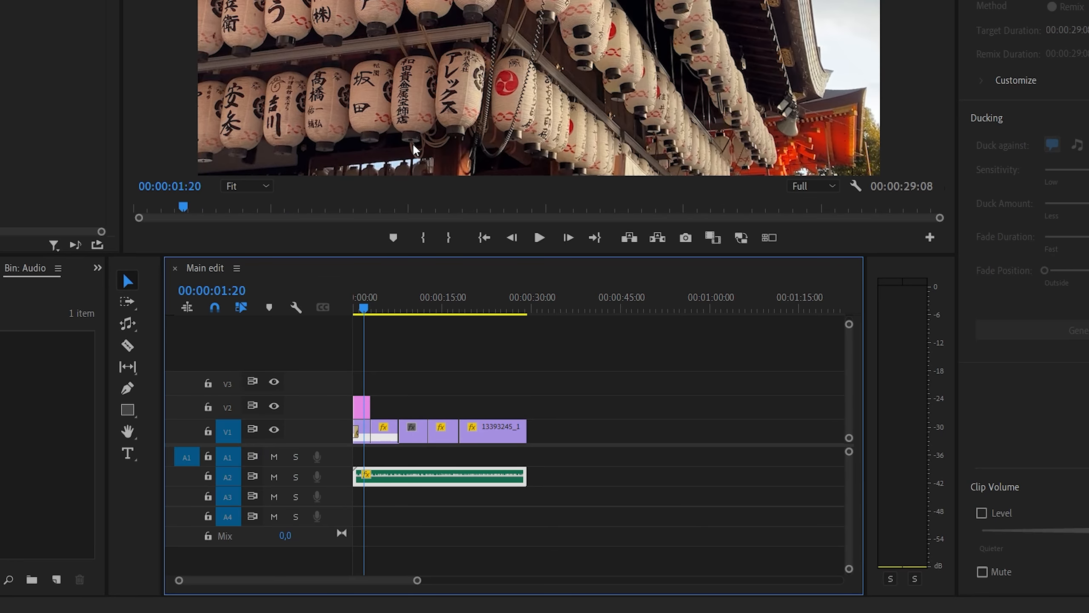
key("Home")
key("space")
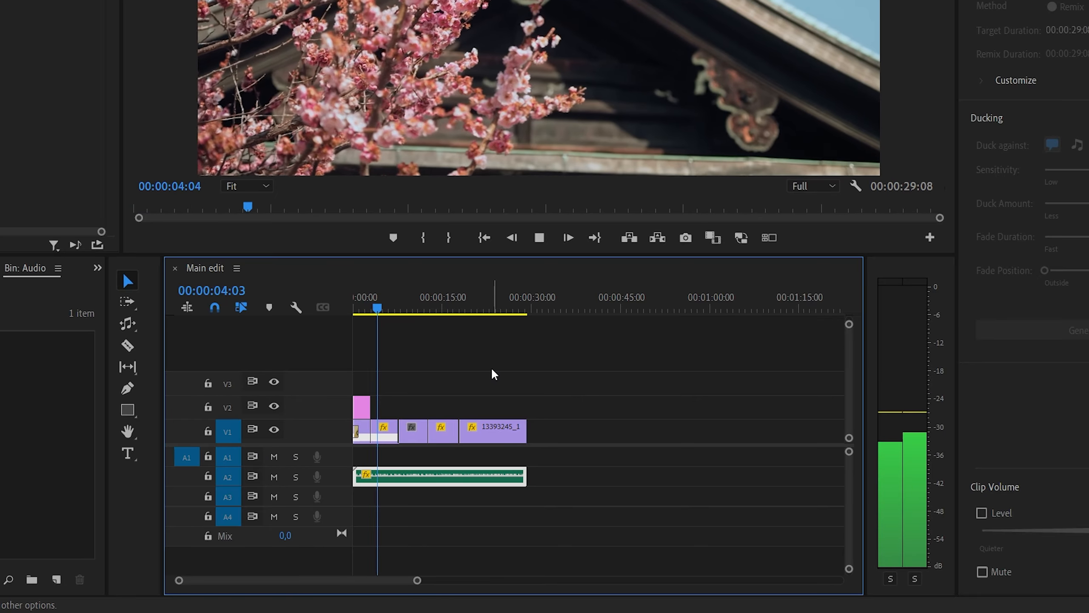
key("space")
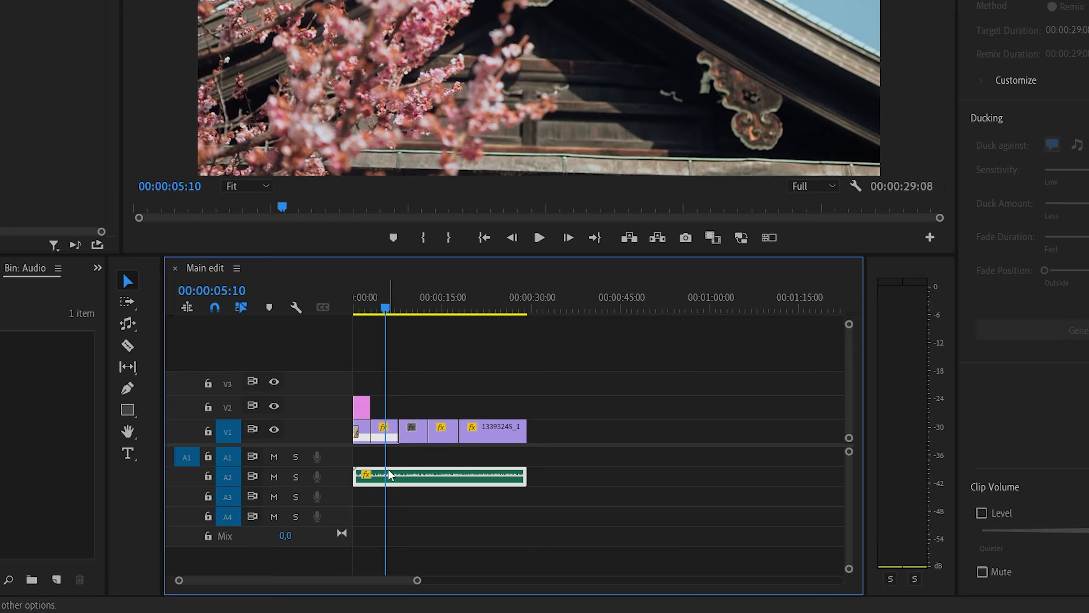
Enlarge the audio tracks and add volume keyframes to the music clip, fading in from -66.7 dB at 00:00:00:04 until 00:00:02:00.
left_click_drag(850, 569, 850, 558)
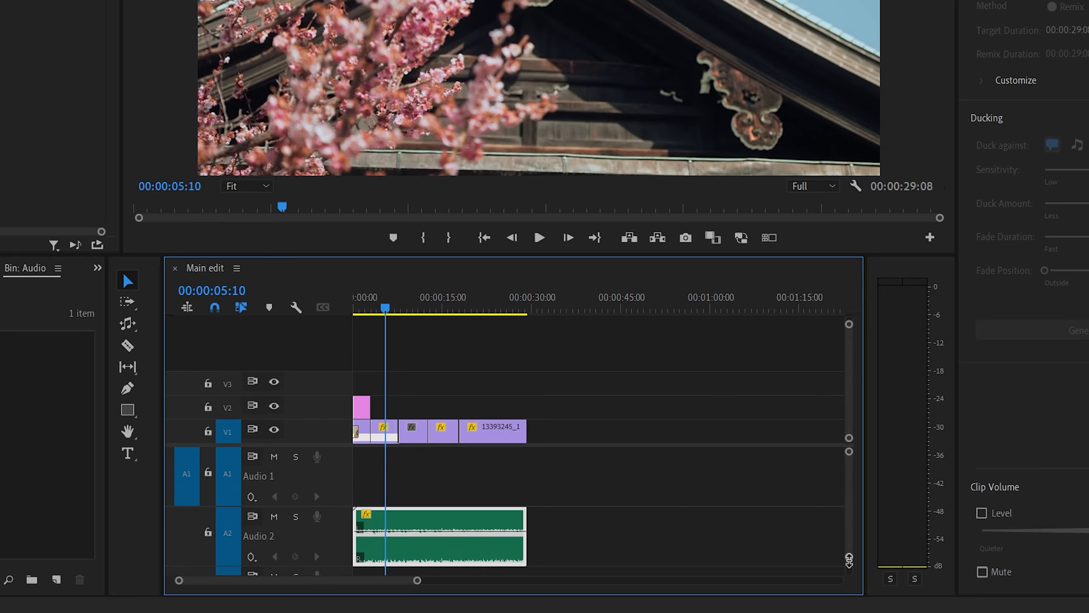
left_click_drag(850, 492, 849, 496)
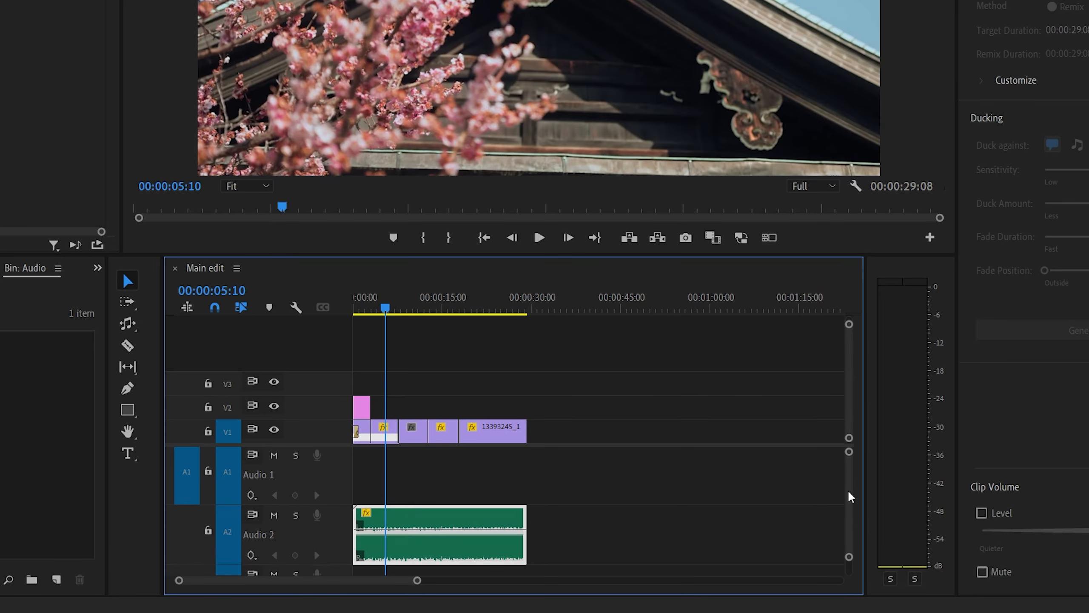
left_click_drag(417, 580, 360, 579)
left_click_drag(357, 310, 397, 315)
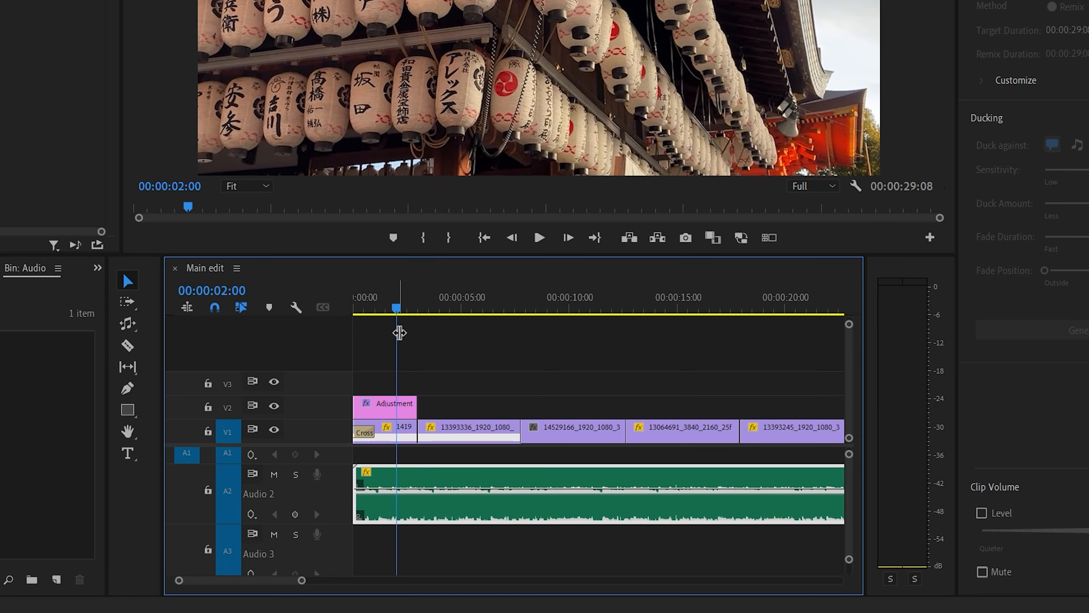
left_click(396, 489, "ctrl")
left_click_drag(357, 489, 358, 517)
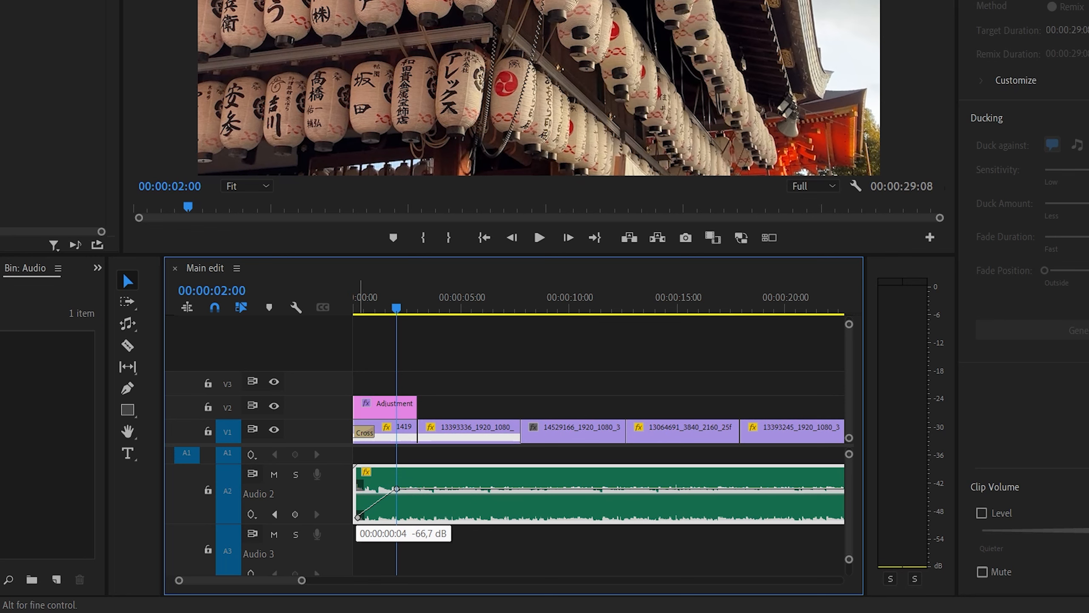
left_click_drag(357, 517, 358, 517)
Play the sequence from its start to listen to the music's fade-in.
key("Home")
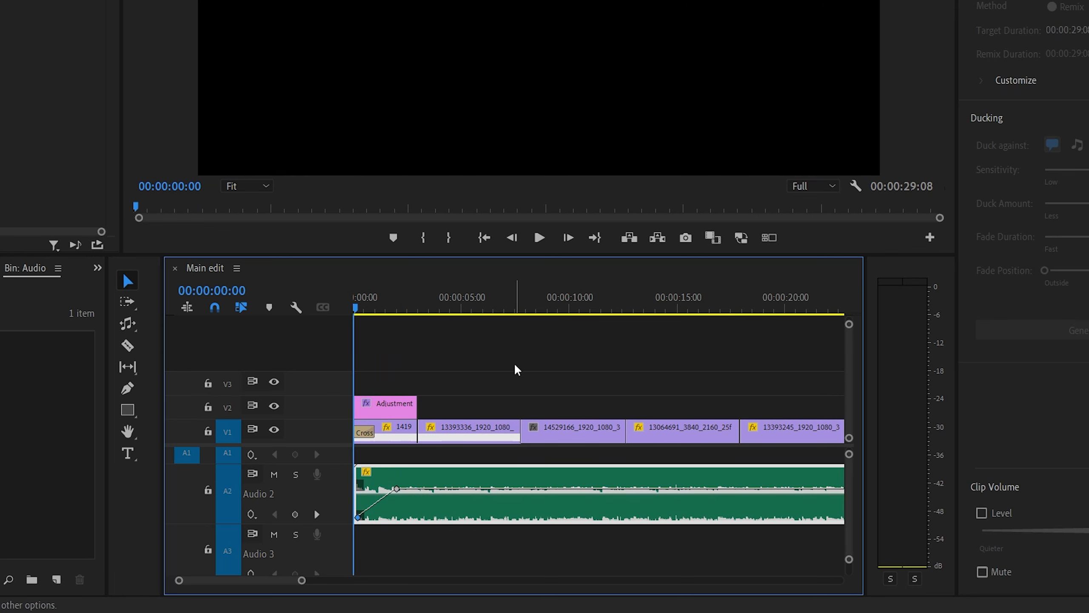
key("space")
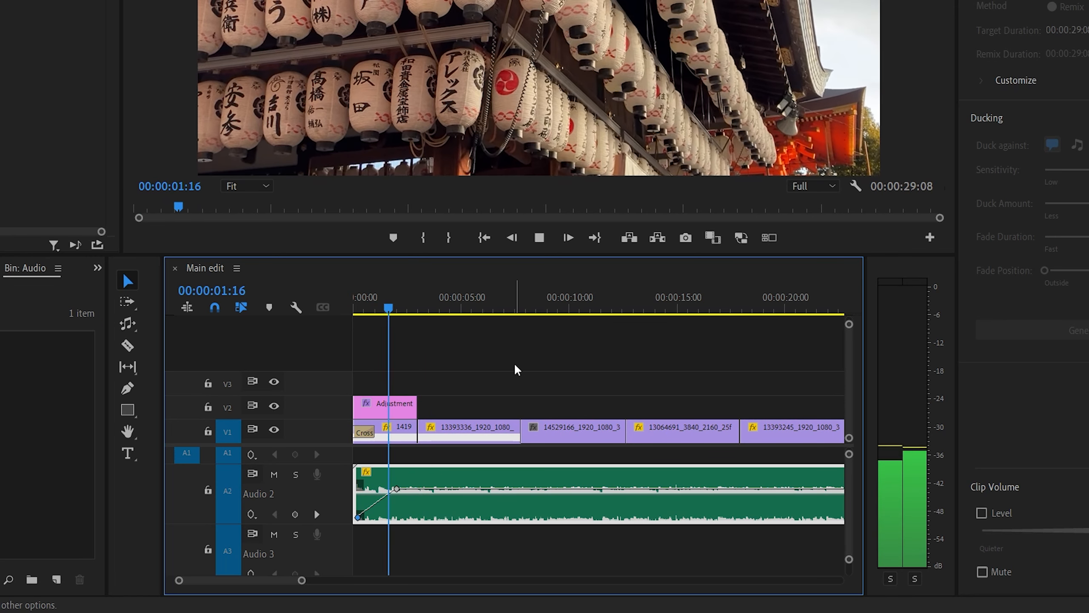
key("space")
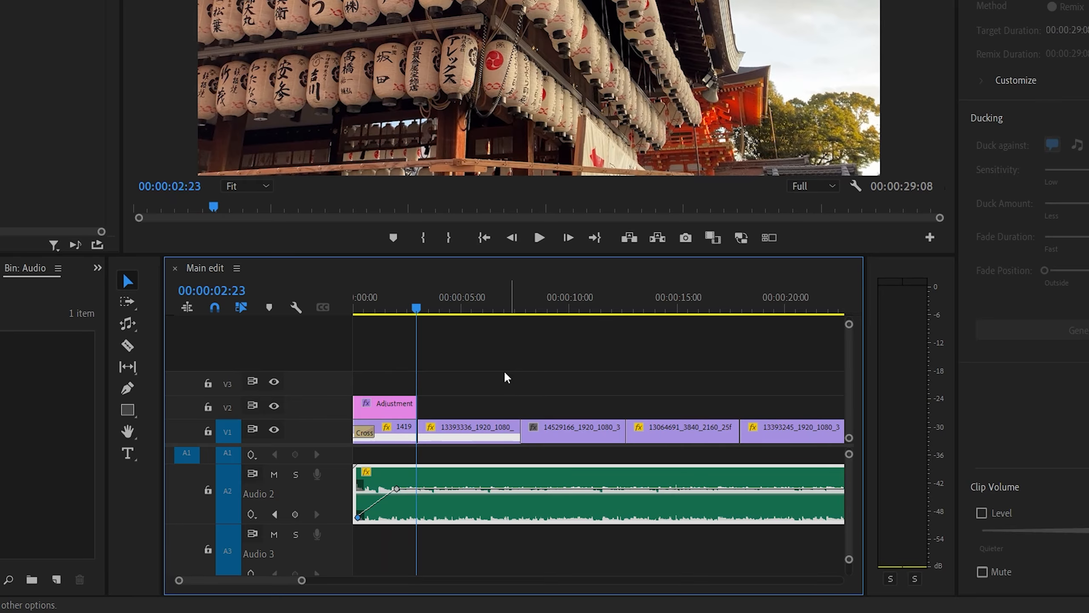
Add volume keyframes that fade the music out from 00:00:26:17 to the clip's end, and play the ending.
mouse_move(302, 584)
left_mouse_down()
mouse_move(364, 583)
mouse_move(307, 580)
left_mouse_up()
left_click(528, 309)
key("space")
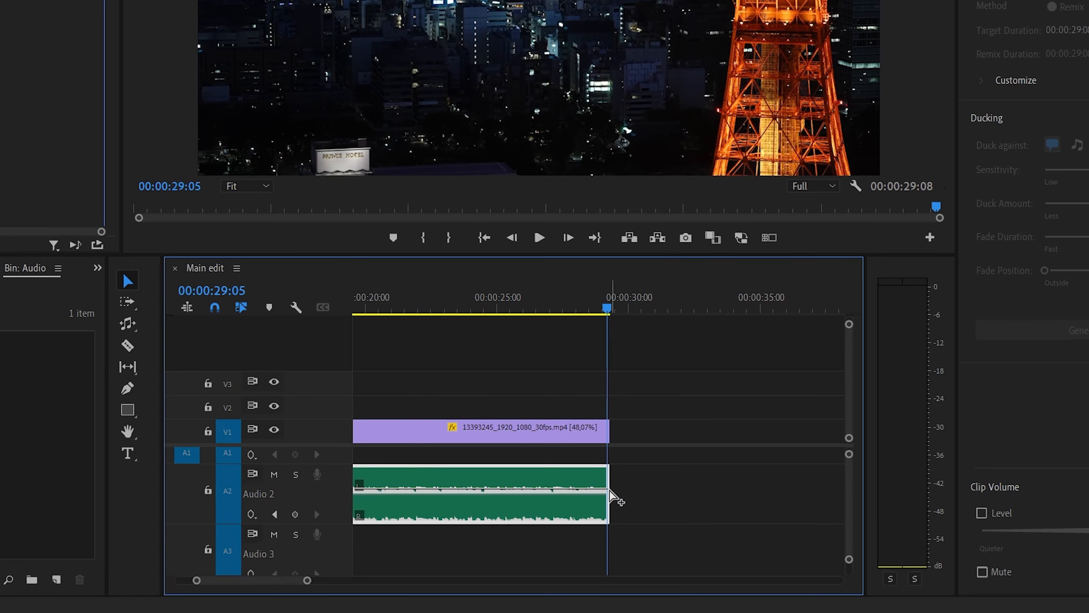
left_click_drag(607, 312, 541, 316)
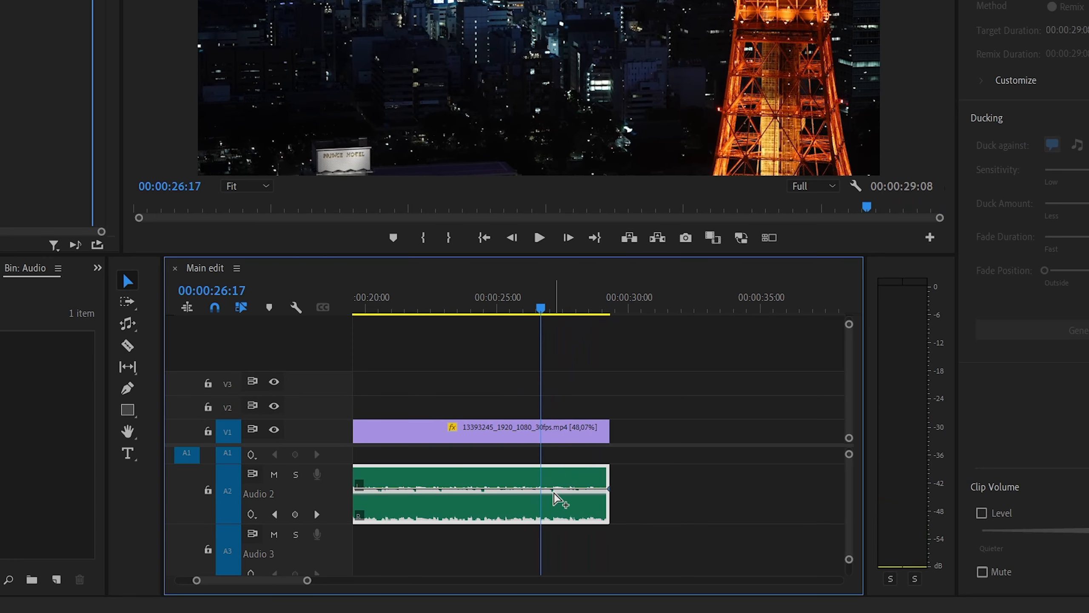
left_click(542, 488, "ctrl")
left_click_drag(607, 489, 606, 517)
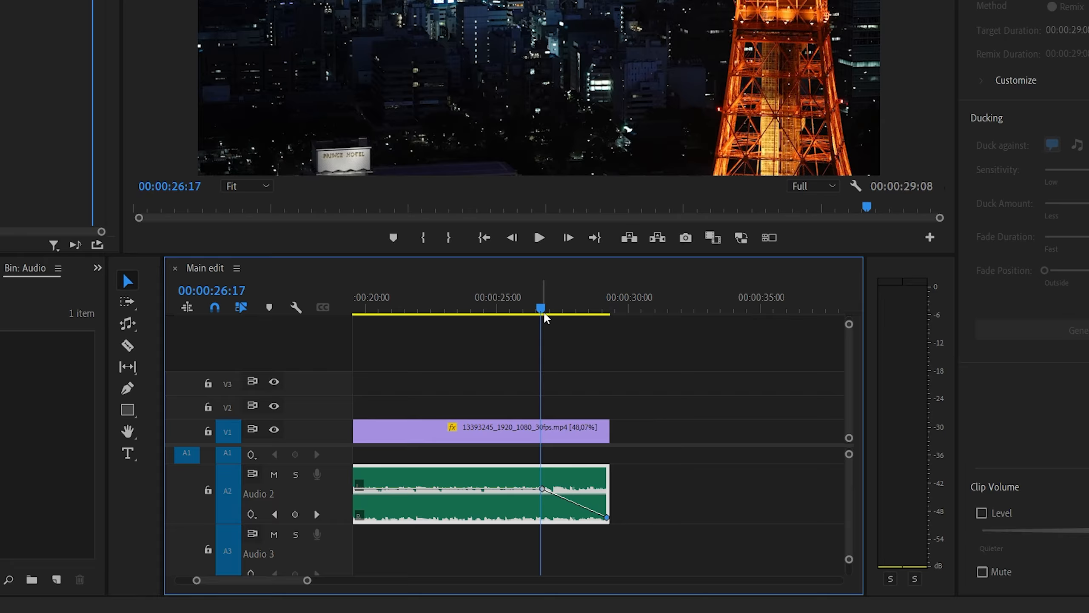
left_click_drag(542, 312, 444, 313)
key("space")
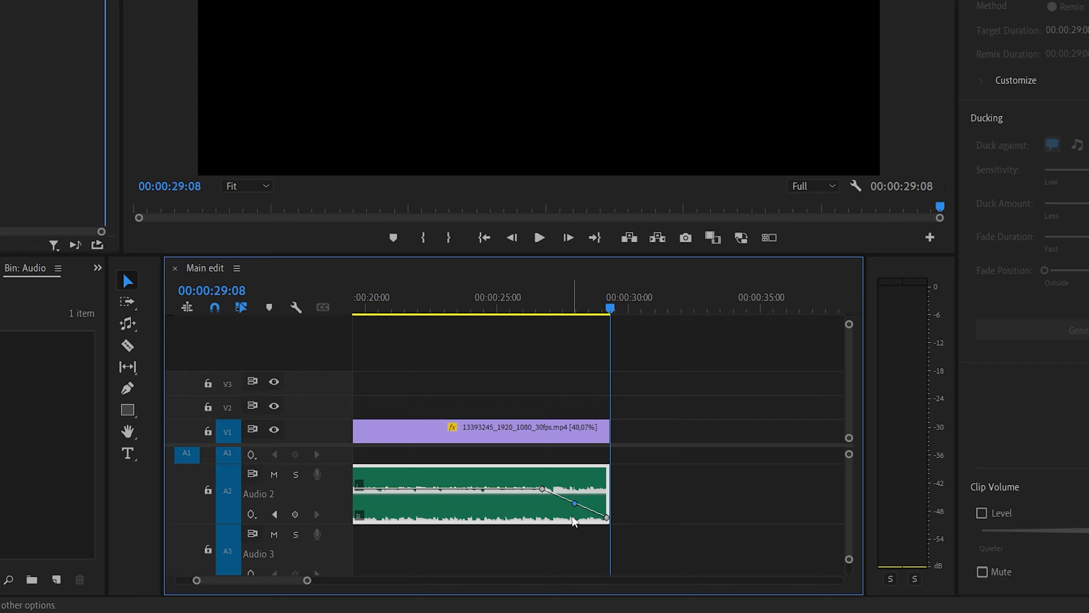
Reshape the music's fade-out with a lowered middle keyframe and an end keyframe at -34.7 dB, and play it back.
left_click_drag(574, 502, 606, 513)
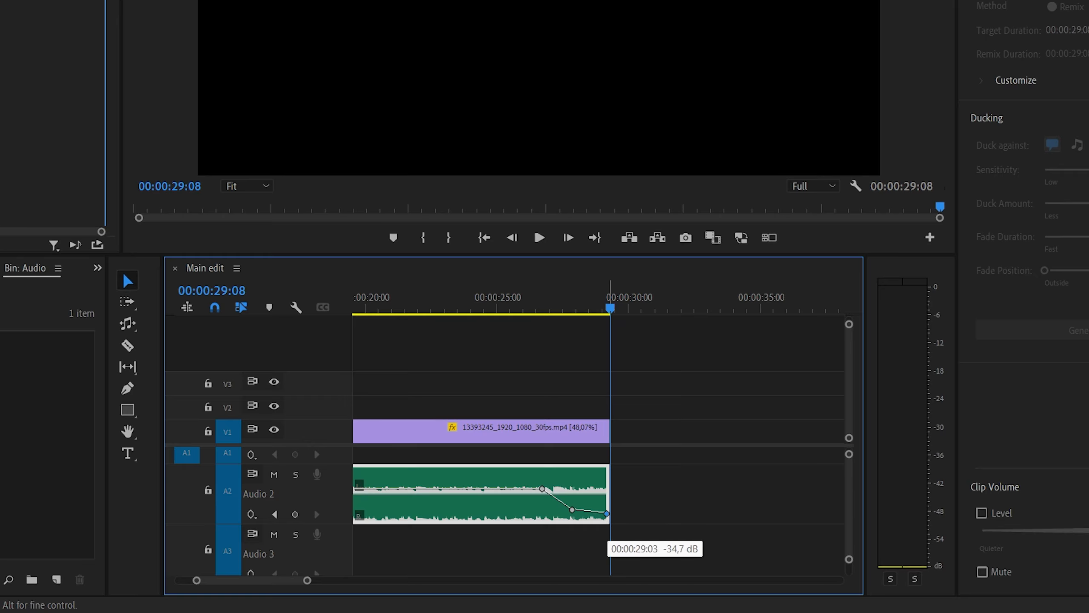
left_click_drag(614, 309, 533, 318)
key("space")
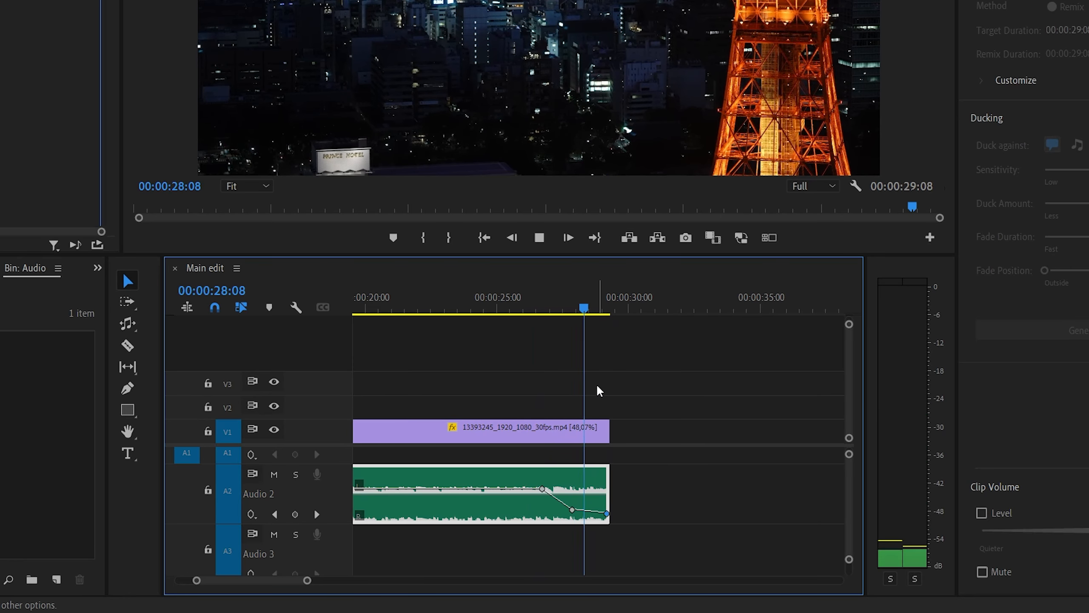
key("space")
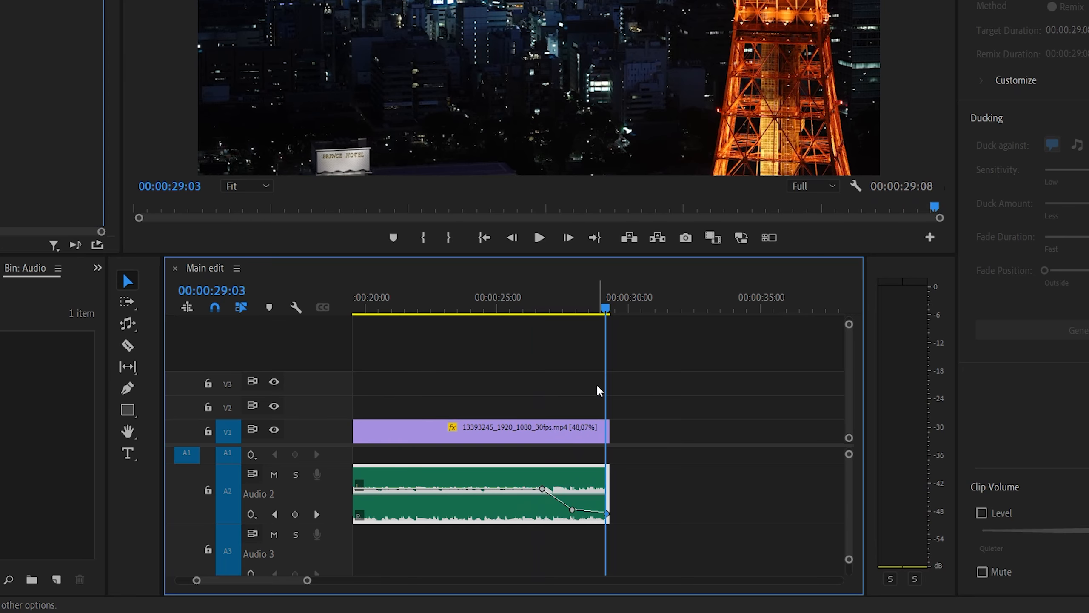
Delete the volume keyframes that form the music clip's fade-in and fade-out.
key("shift+5")
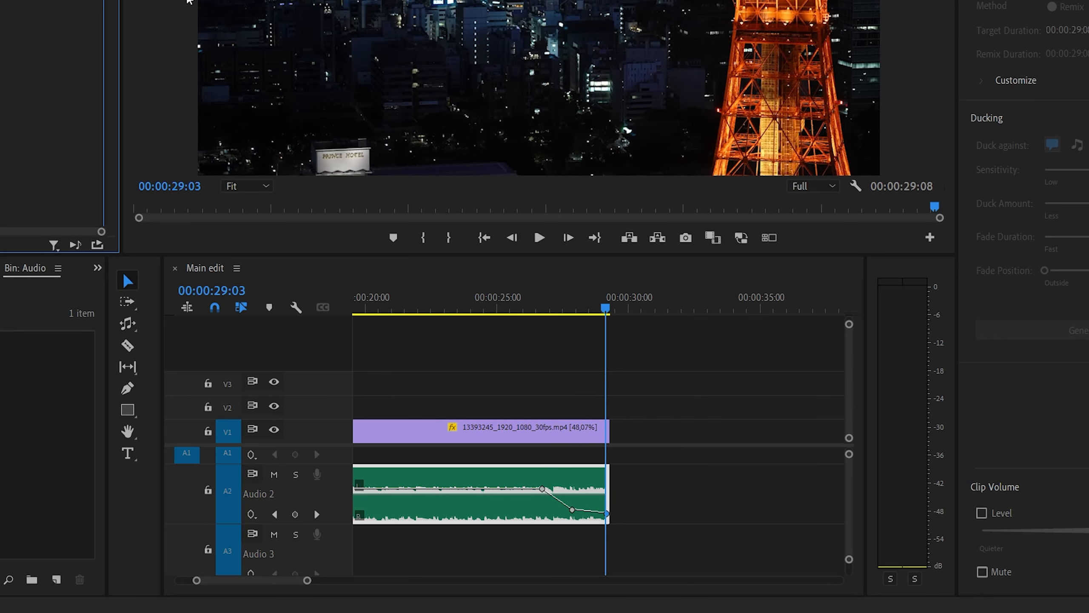
key("Delete")
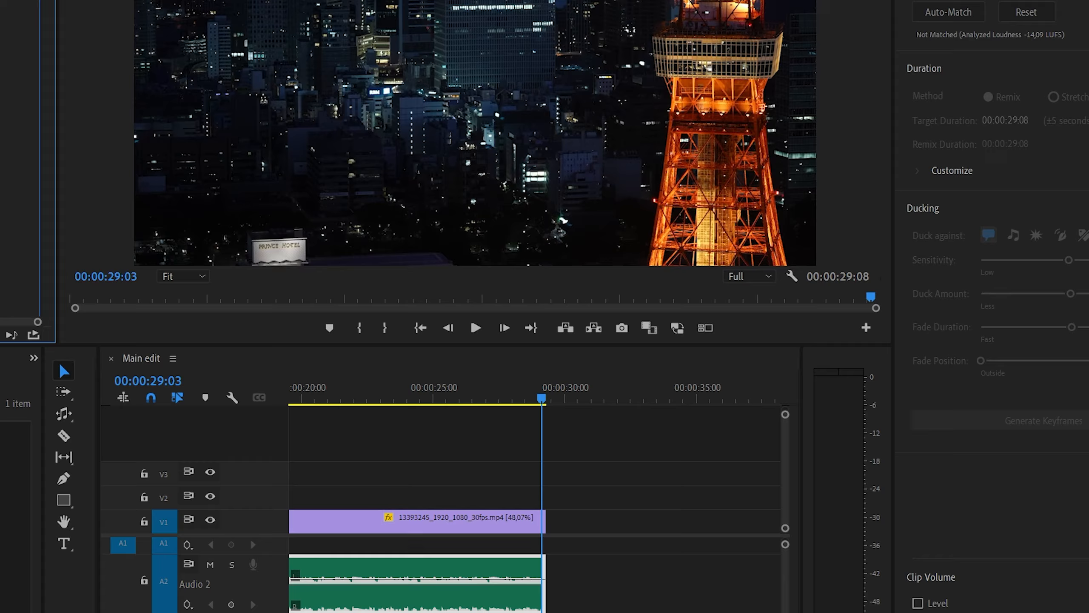
Switch to the Effects workspace and apply the Constant Power crossfade to the start and end of the music clip.
left_click(972, 2)
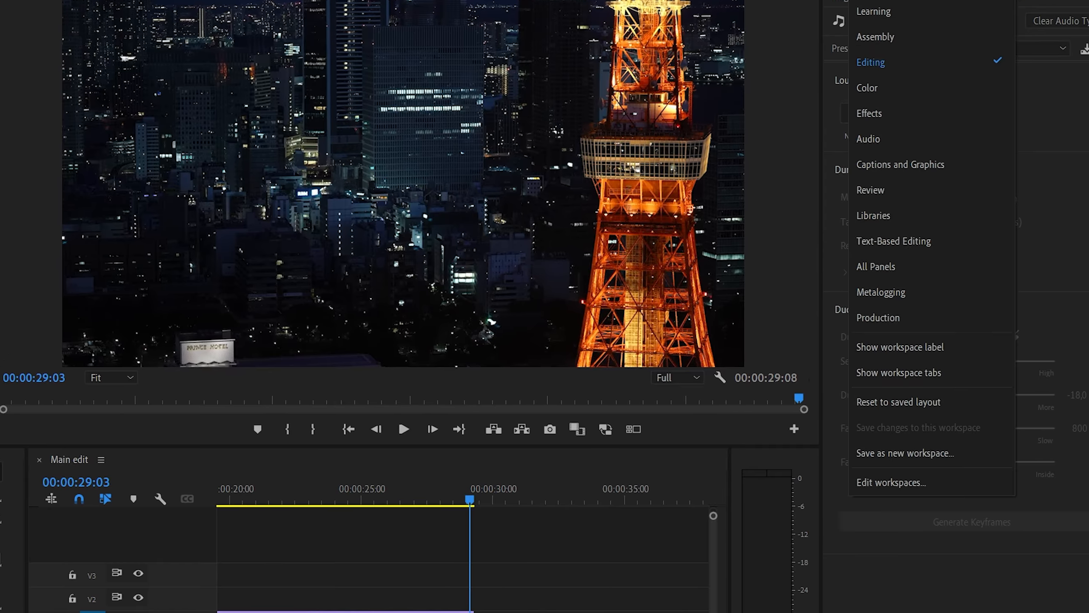
left_click(894, 160)
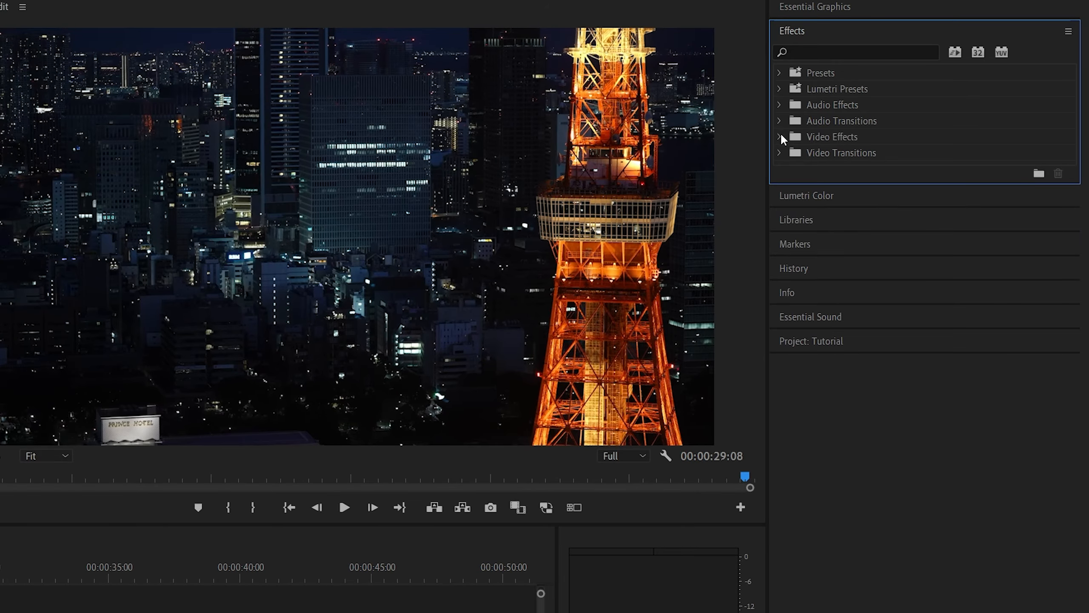
left_click(779, 120)
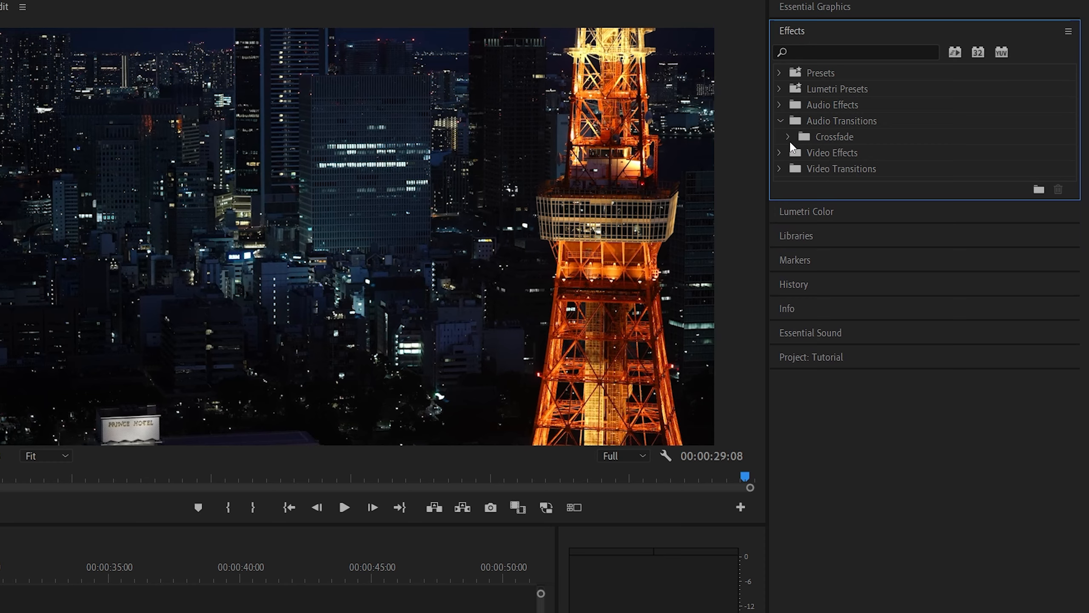
left_click(789, 138)
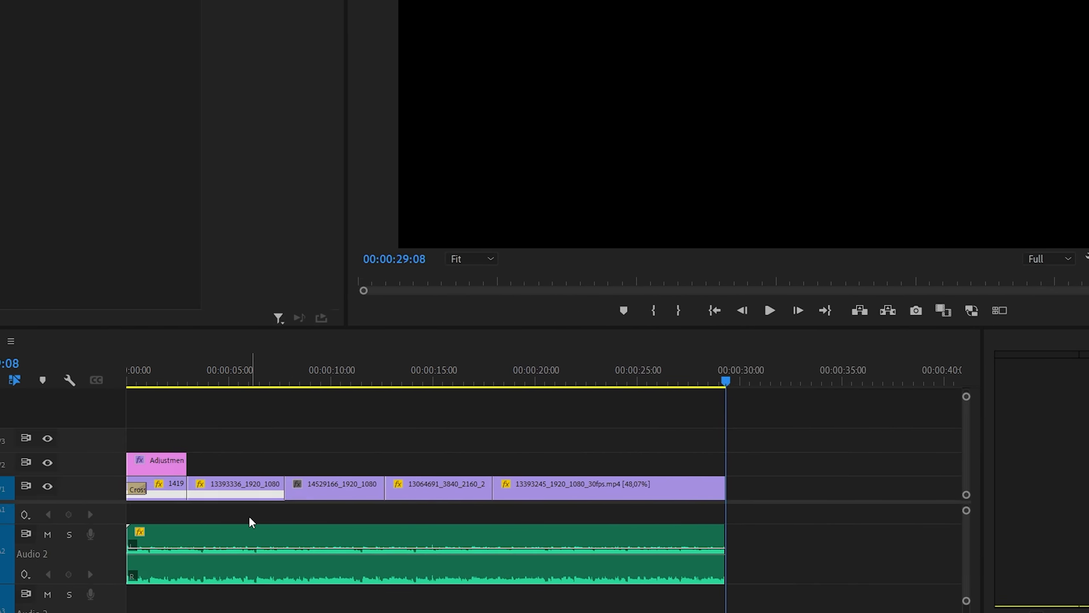
left_click_drag(250, 517, 134, 559)
left_click_drag(1088, 241, 811, 522)
Play the beginning and the end of the sequence to check the Constant Power fades.
left_click_drag(451, 341, 163, 353)
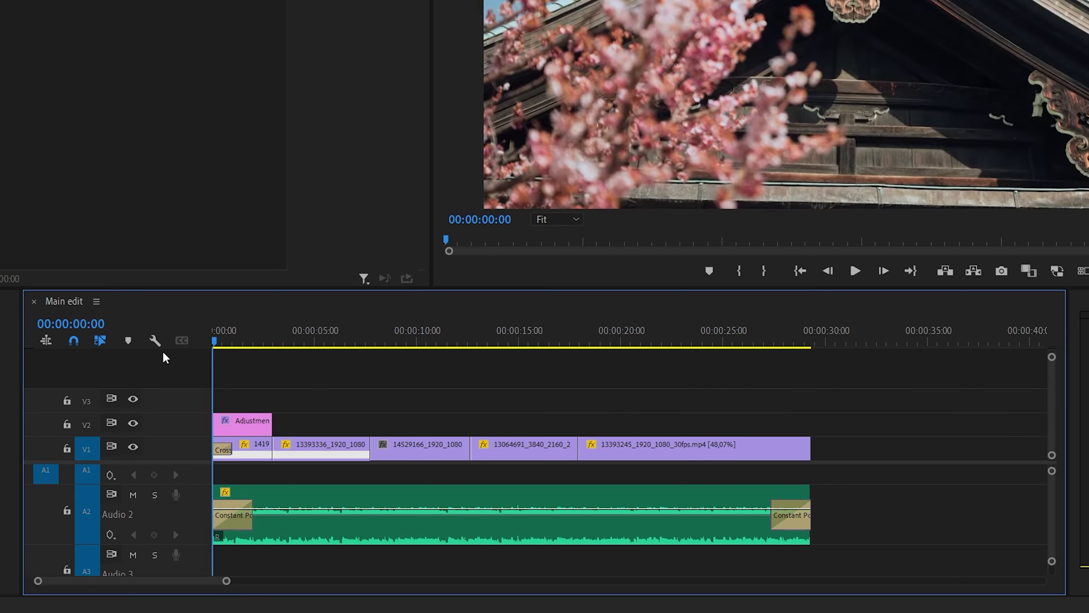
key("space")
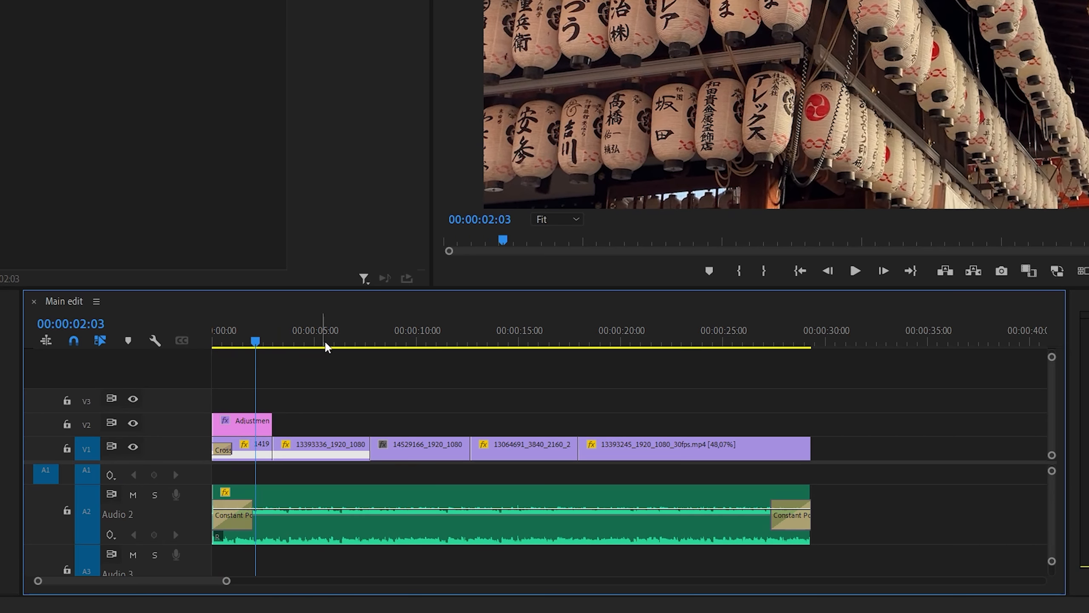
left_click(760, 342)
key("space")
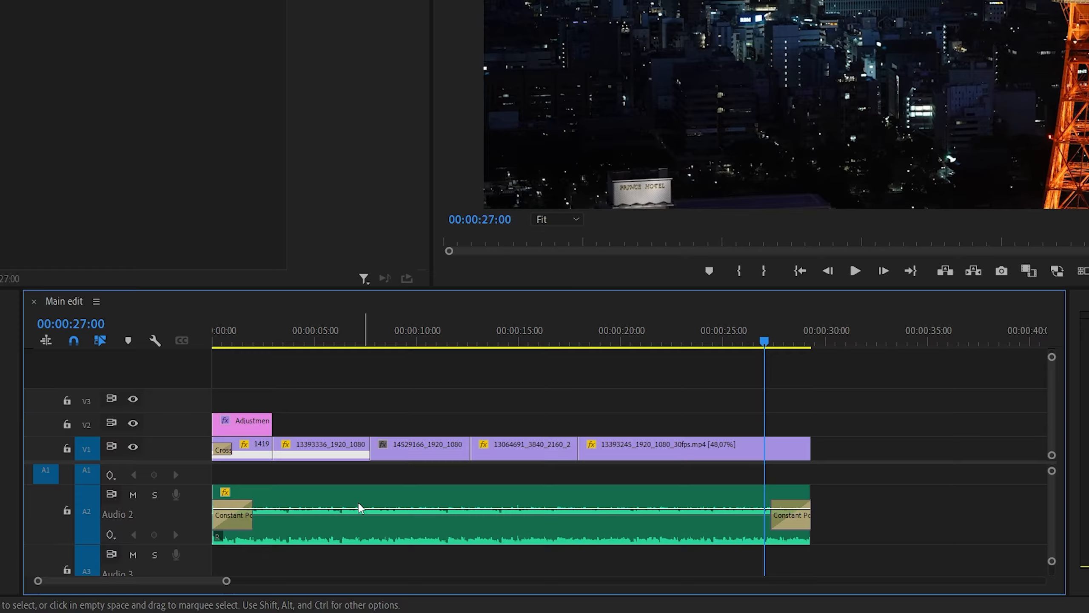
Mute the Audio 2 track and play the middle of the sequence without music.
left_click(132, 495)
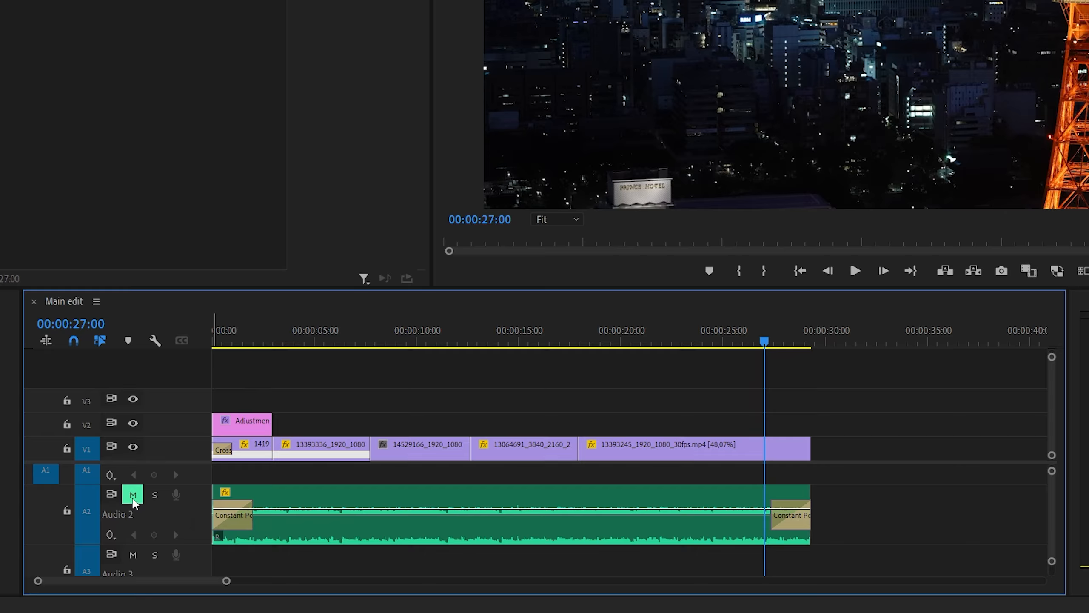
left_click_drag(766, 346, 457, 343)
key("space")
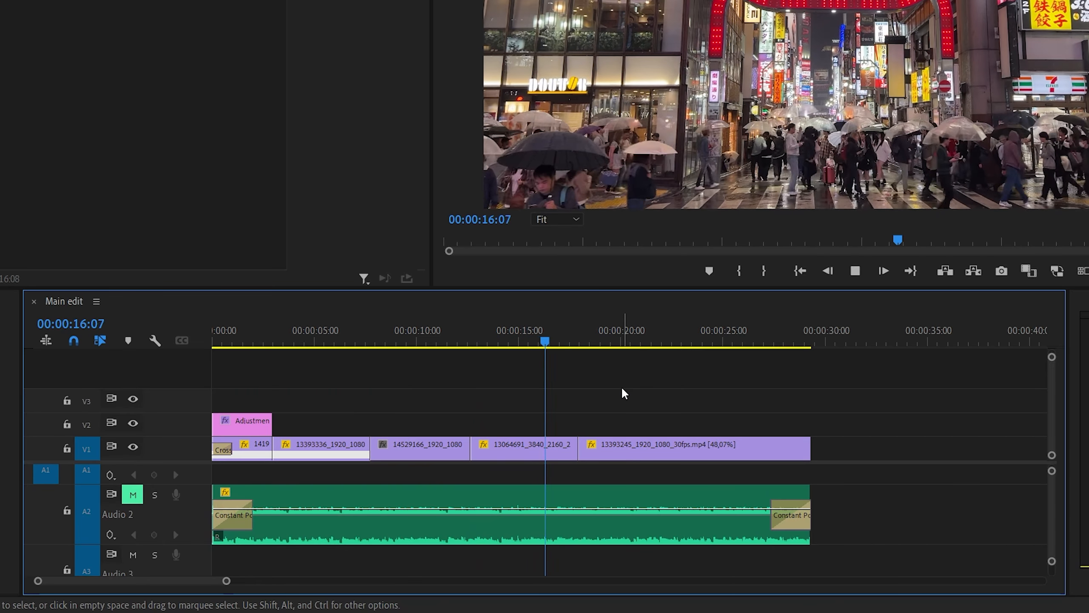
key("space")
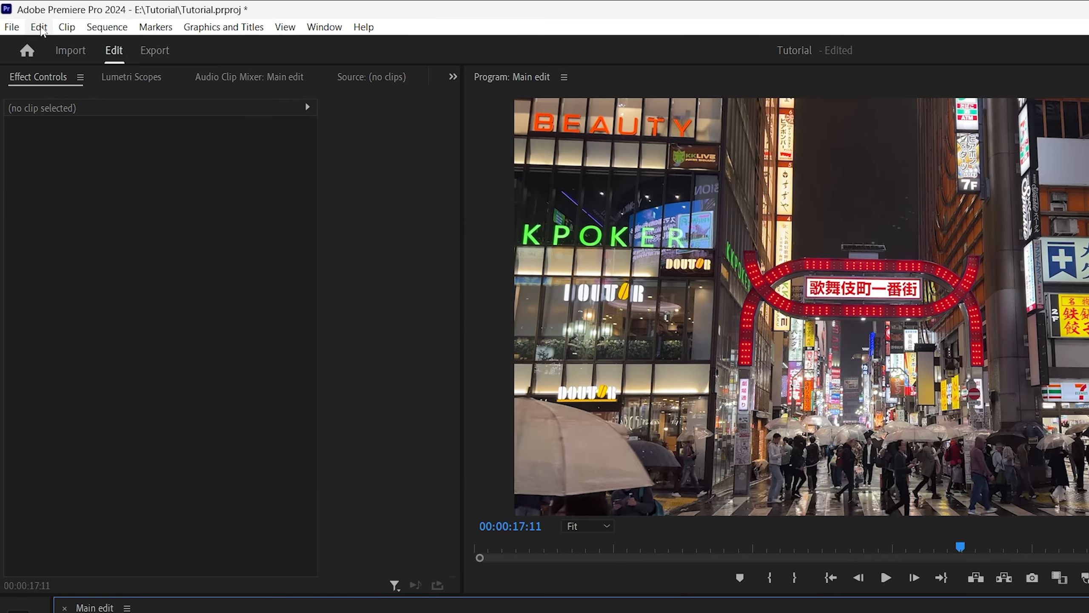
Set the default audio input to Microphone (Realtek(R) Audio) in the audio hardware preferences and accept the device change.
left_click(39, 12)
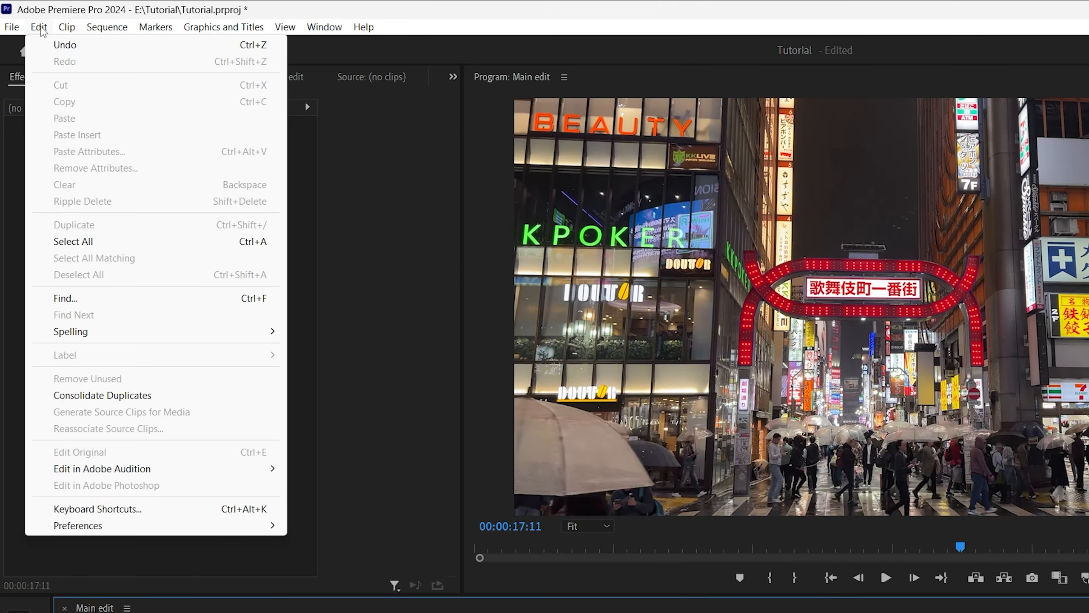
mouse_move(160, 525)
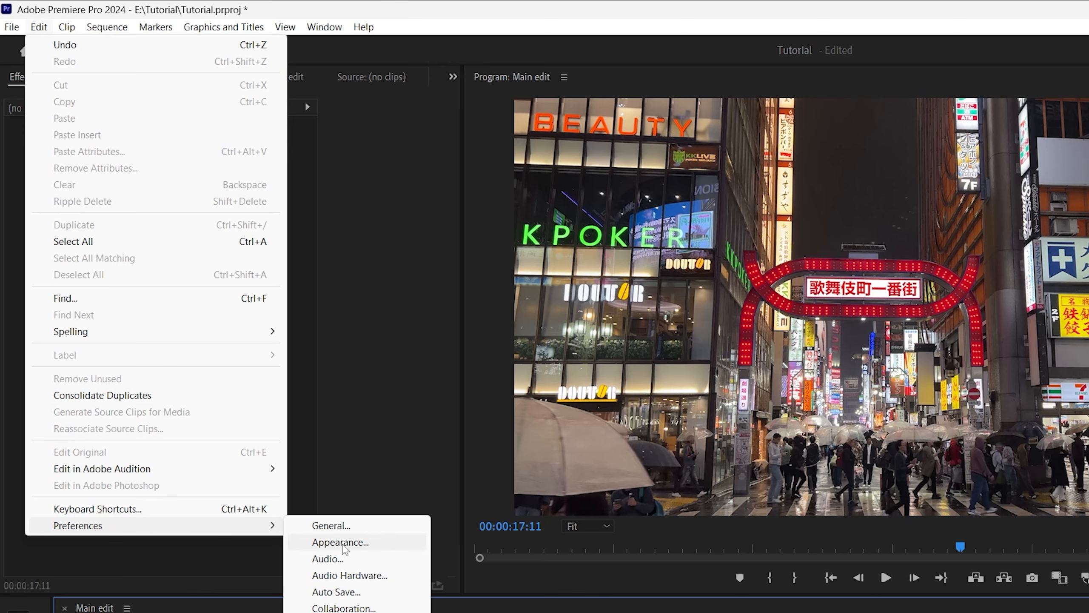
left_click(349, 575)
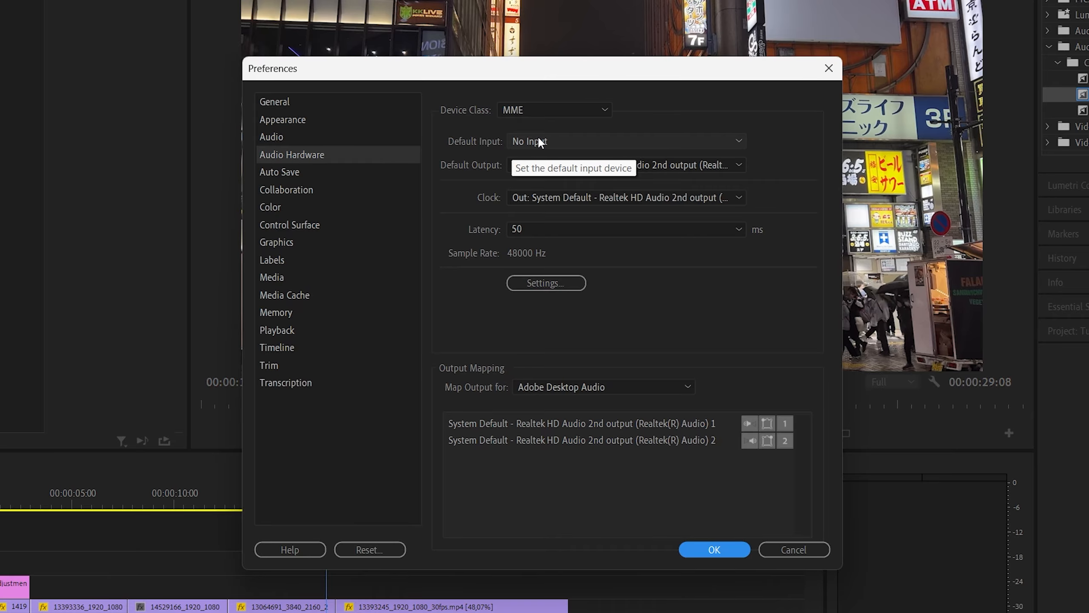
left_click(535, 141)
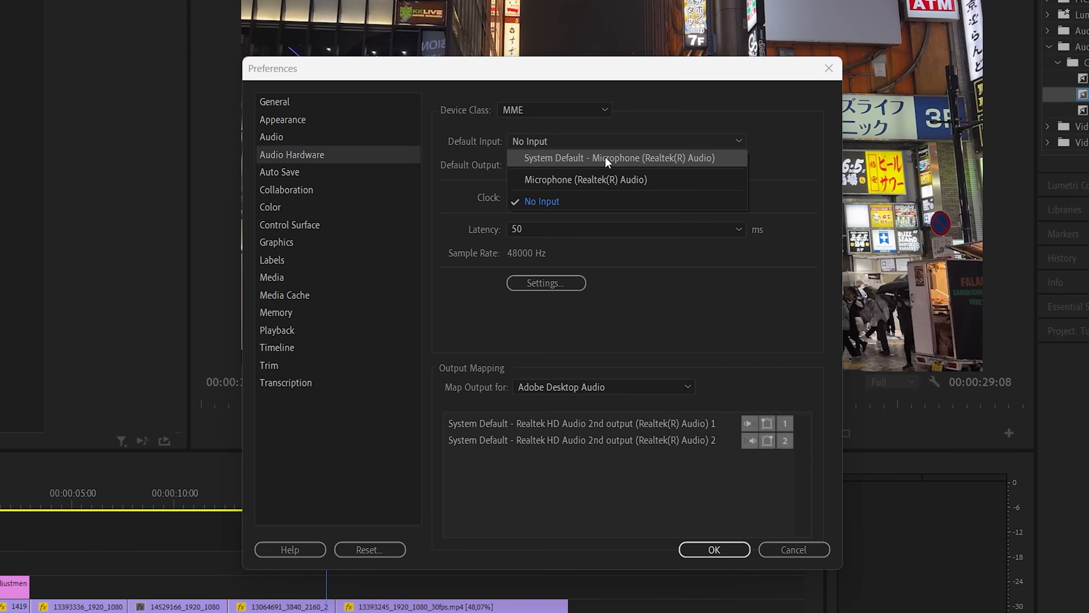
left_click(590, 176)
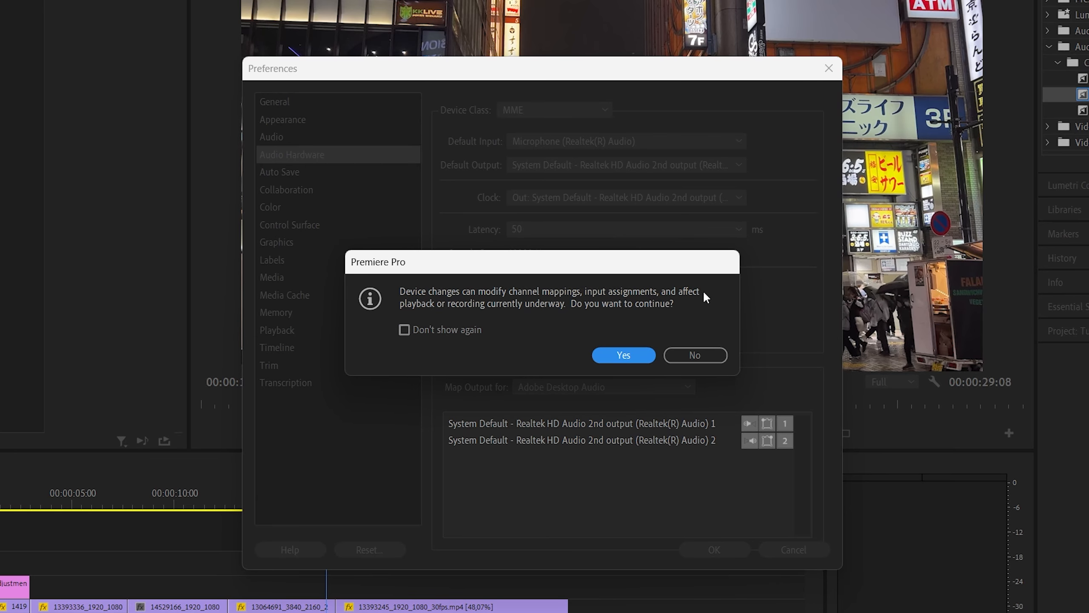
left_click(630, 355)
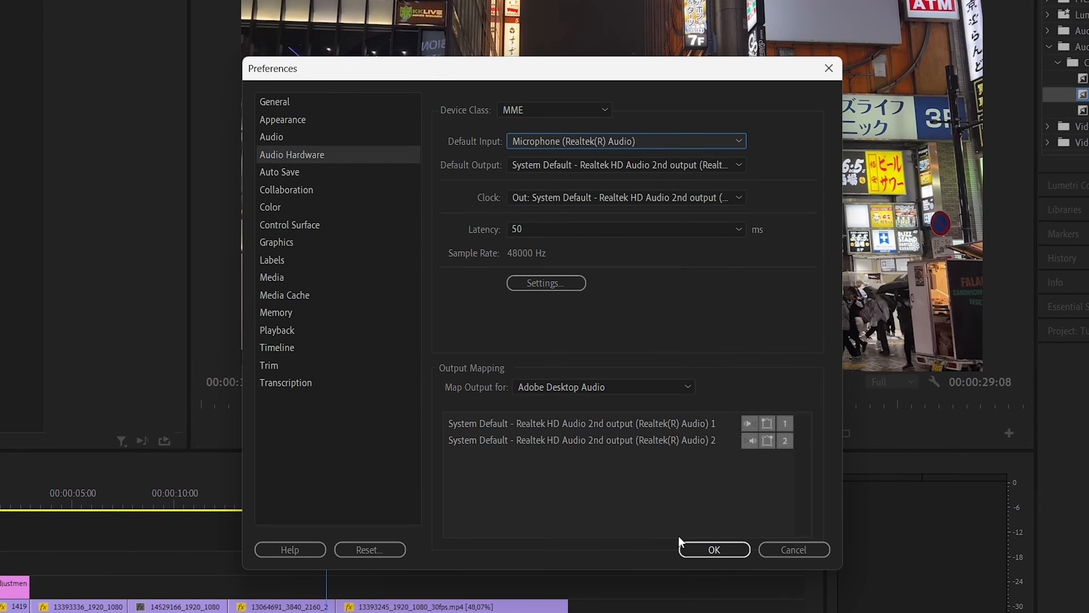
left_click(688, 545)
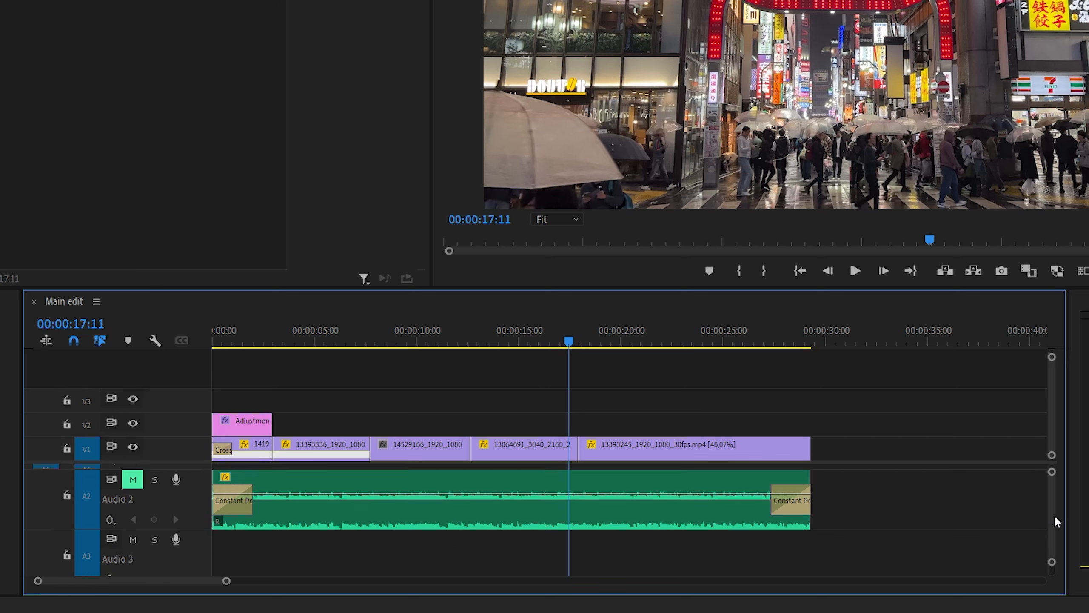
Return the playhead to the sequence start and enable muting of the input during timeline recording in the audio preferences.
scroll(1055, 513, "up", 2)
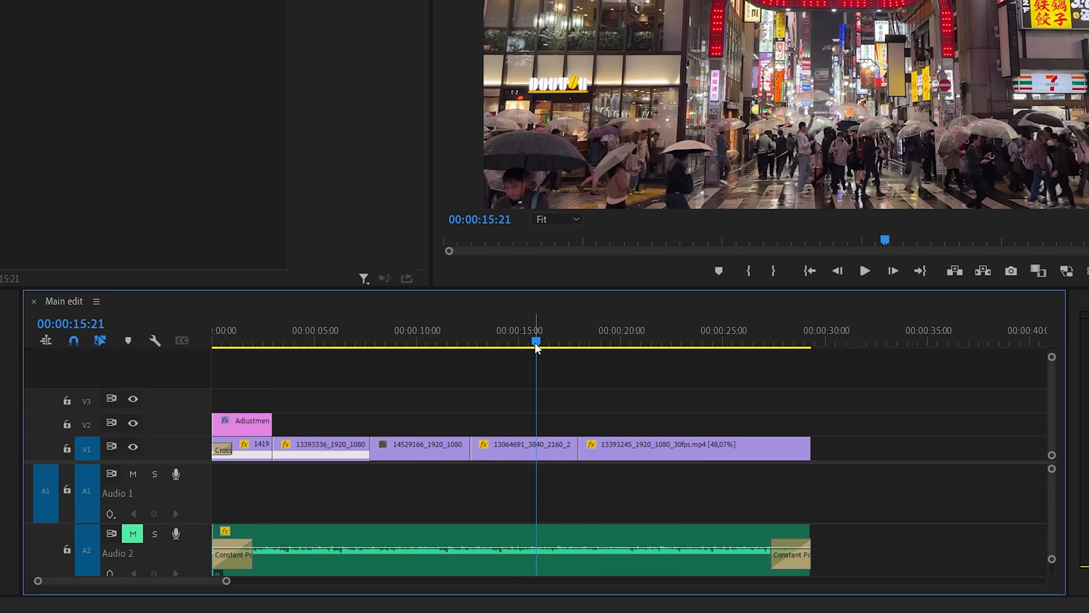
left_click_drag(536, 345, 195, 358)
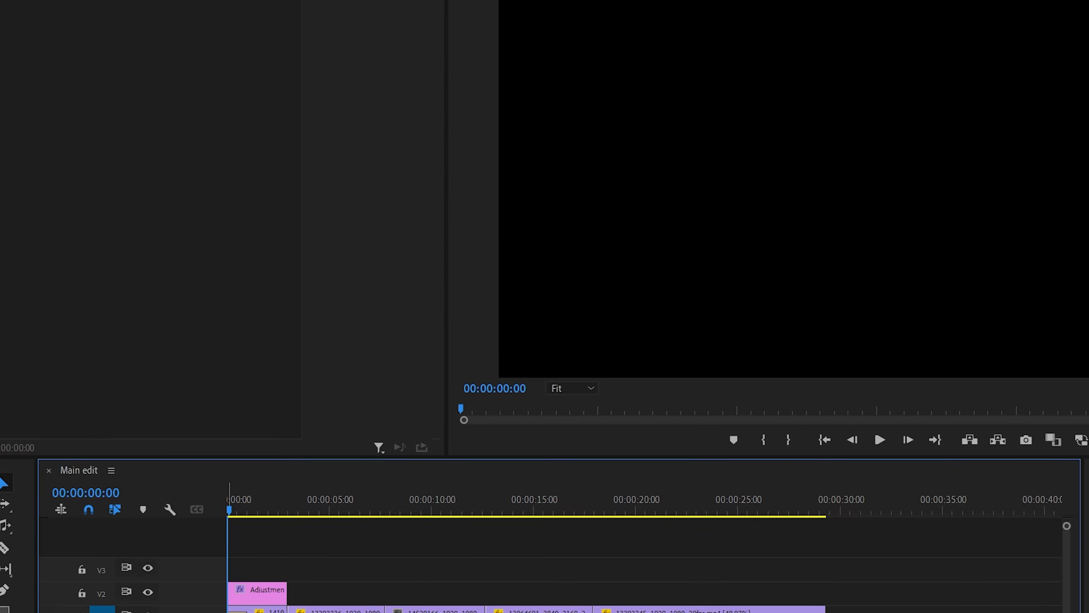
left_click(33, 1)
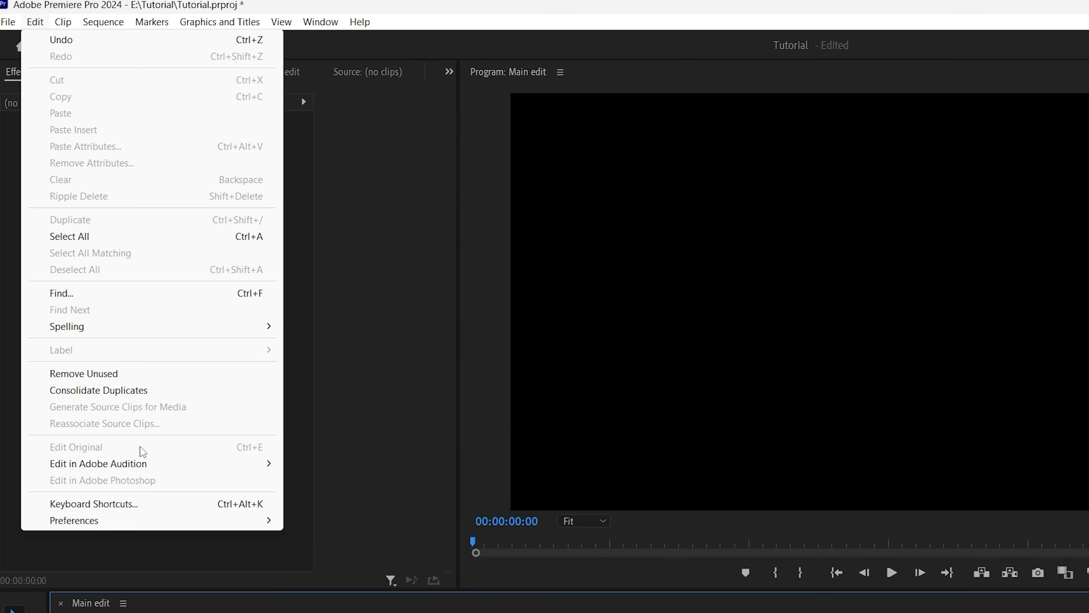
mouse_move(135, 505)
left_click(328, 555)
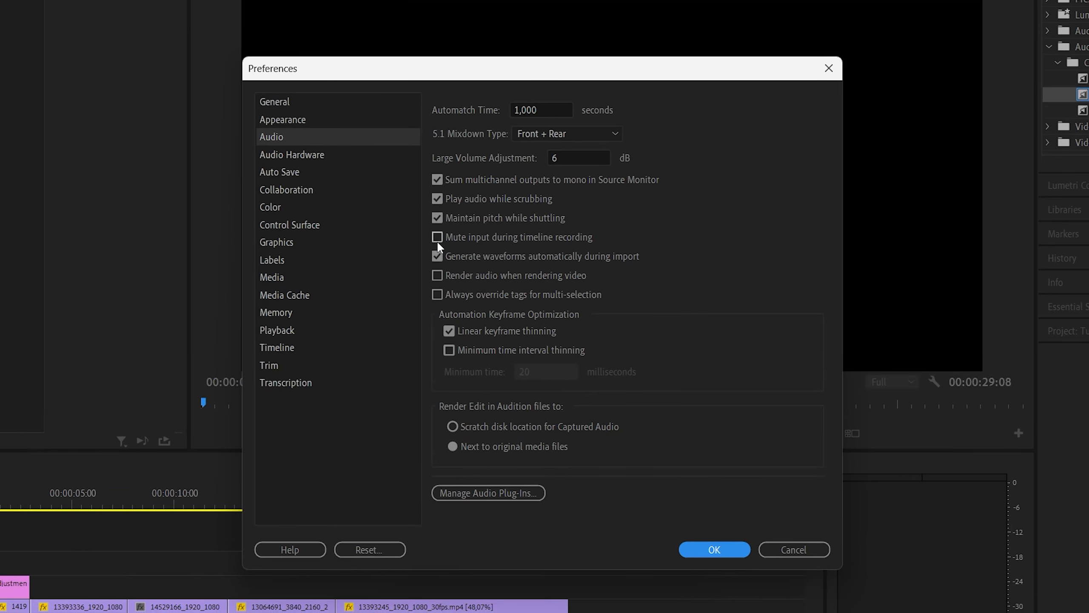
left_click(437, 239)
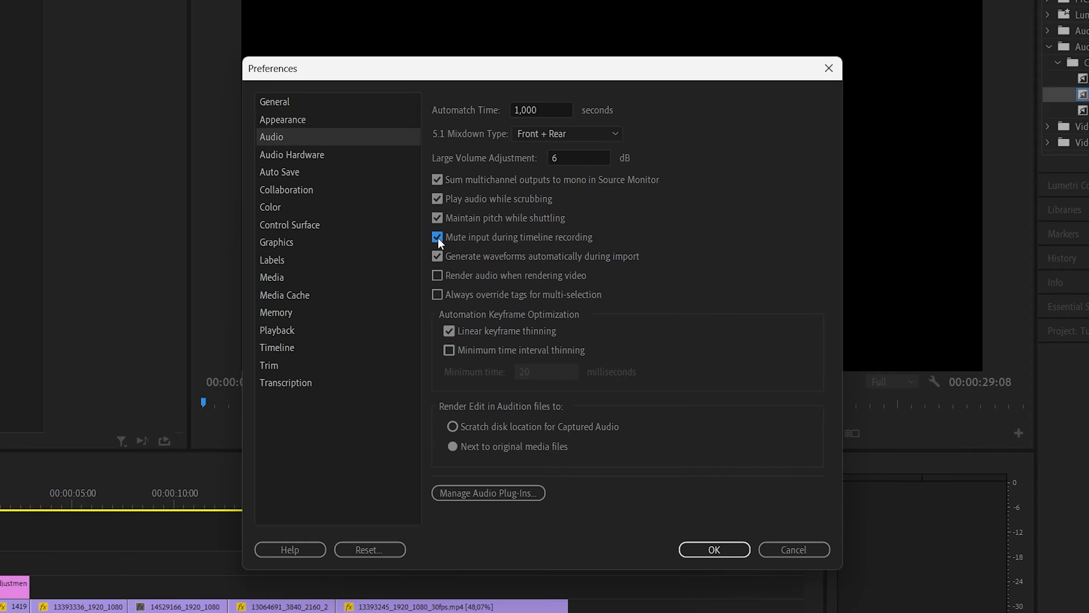
left_click(712, 549)
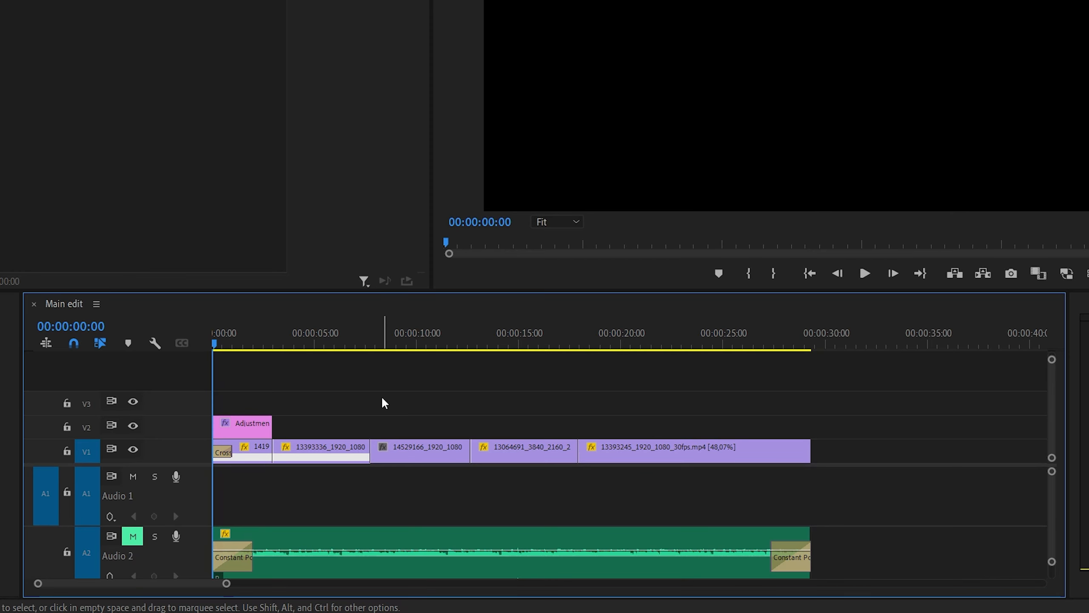
Record a voice-over about 9 seconds long on the Audio 1 track from the sequence start and play part of it back.
left_click(175, 476)
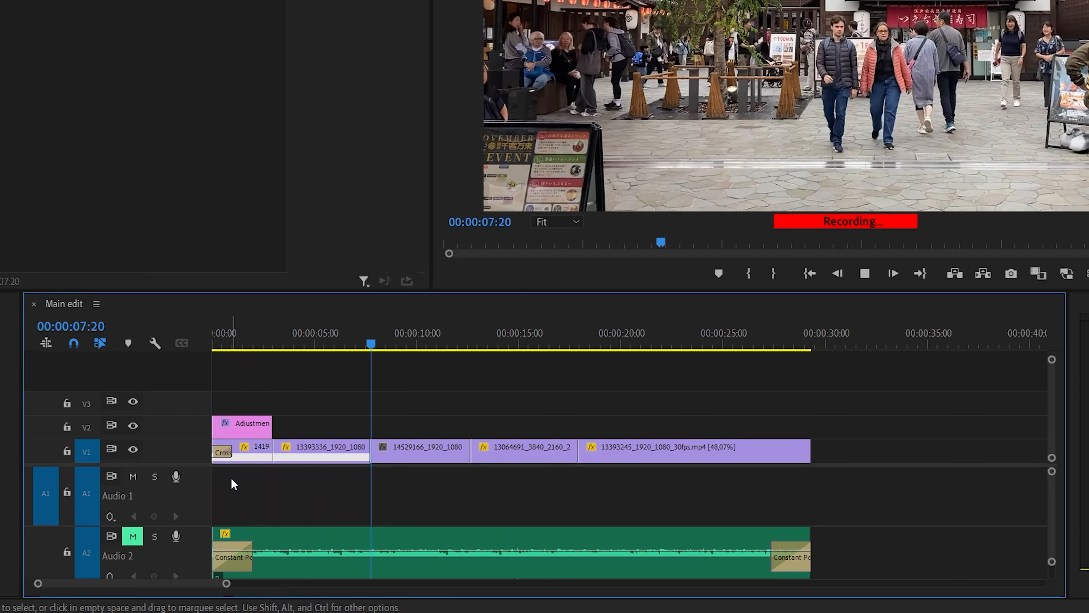
key("space")
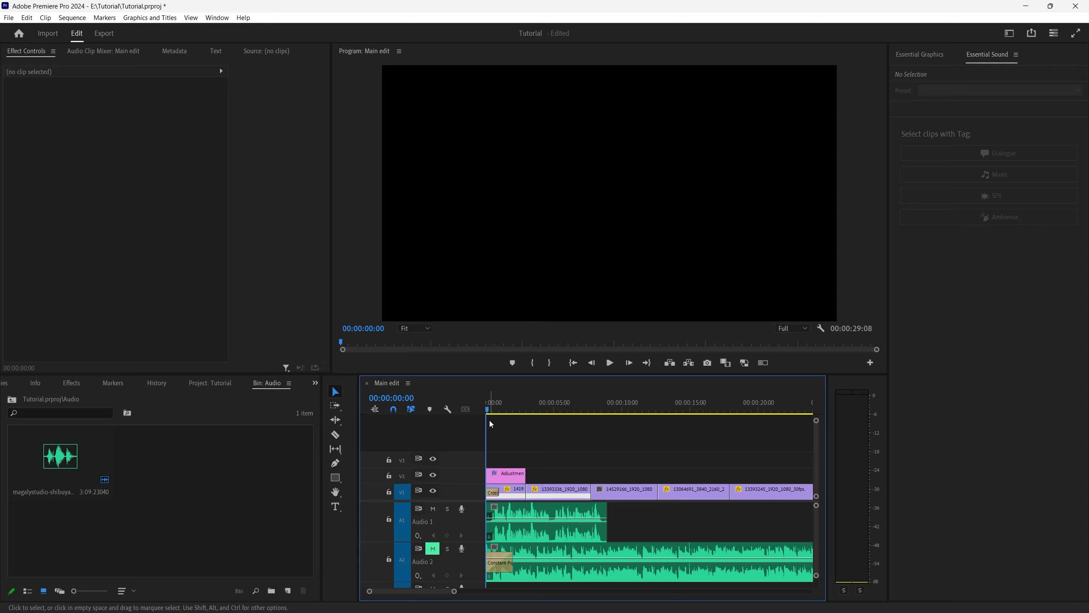
key("space")
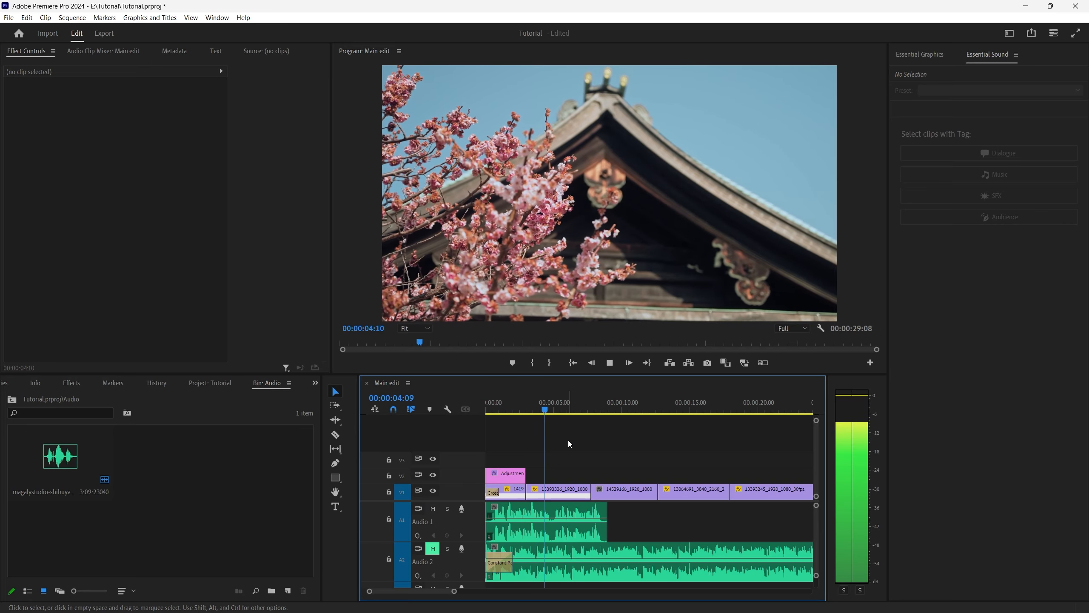
key("space")
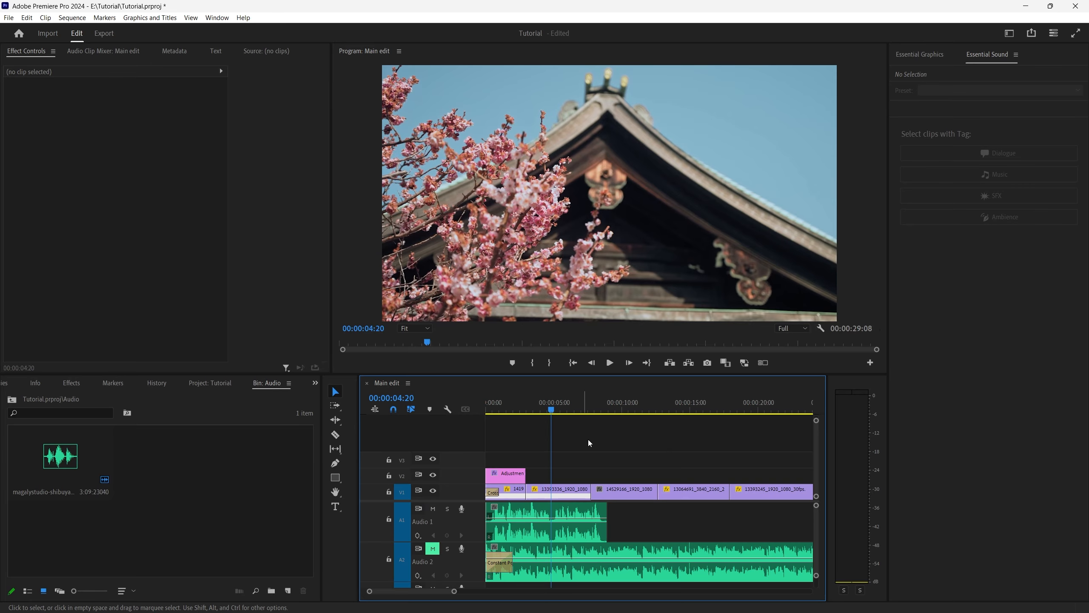
Switch to the Audio workspace, tag the voice-over clip on Audio 1 as Dialogue and auto-match its loudness.
left_click(1009, 34)
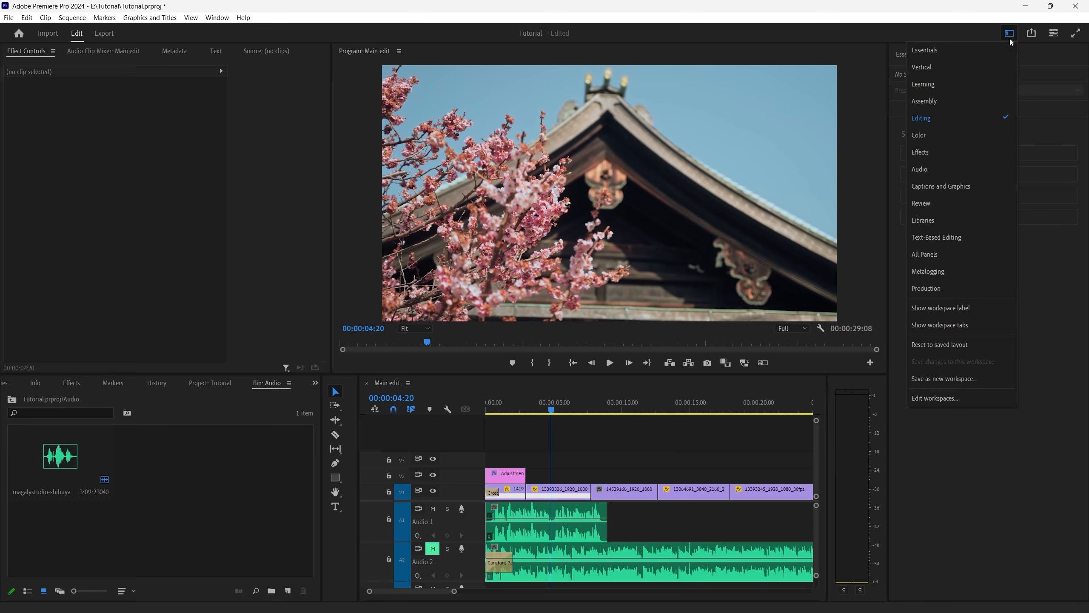
left_click(933, 171)
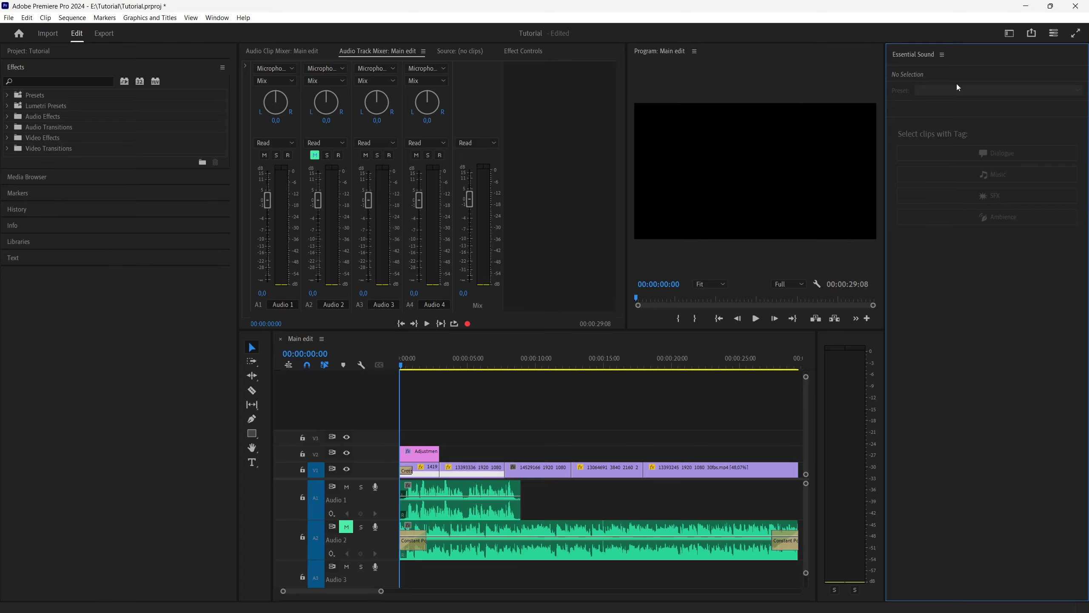
left_click(488, 490)
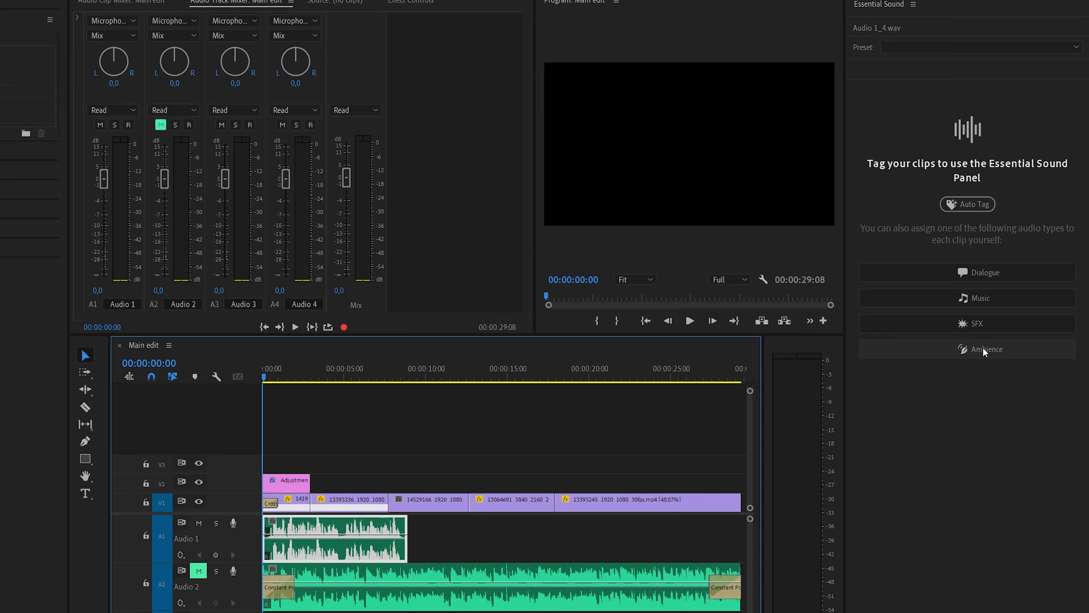
left_click(980, 270)
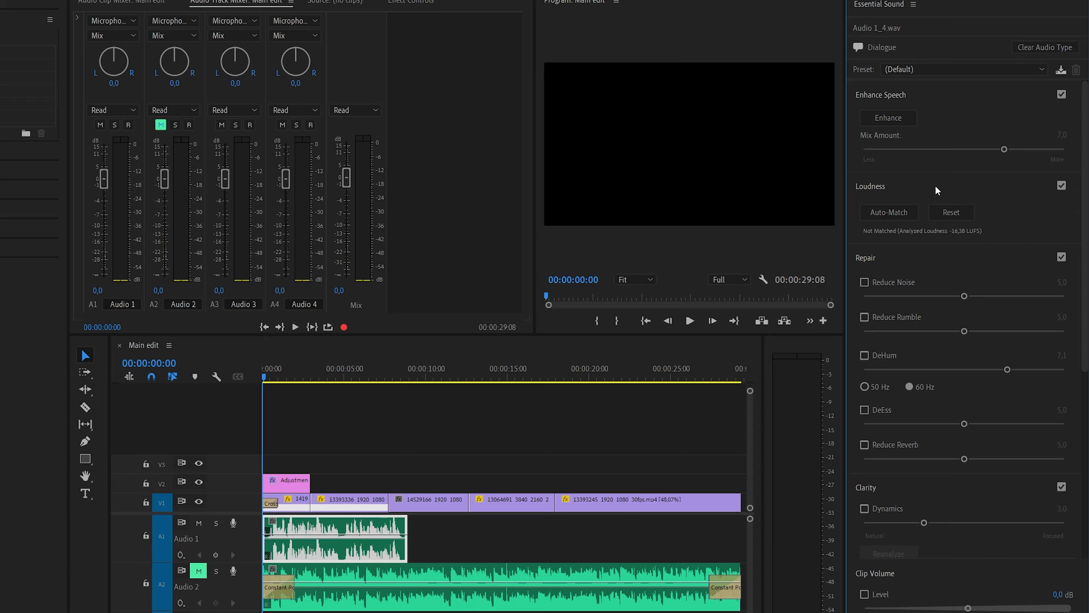
left_click(889, 211)
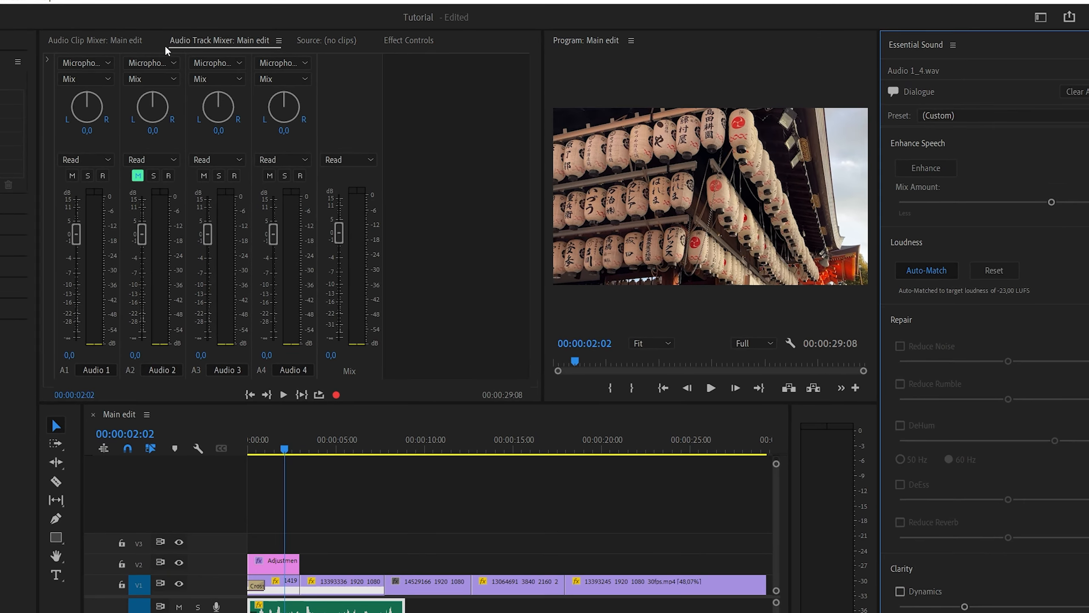
Show the effect slots in the Audio Track Mixer, choose DeNoise for the first slot of Audio 1 and open its editor.
left_click(47, 59)
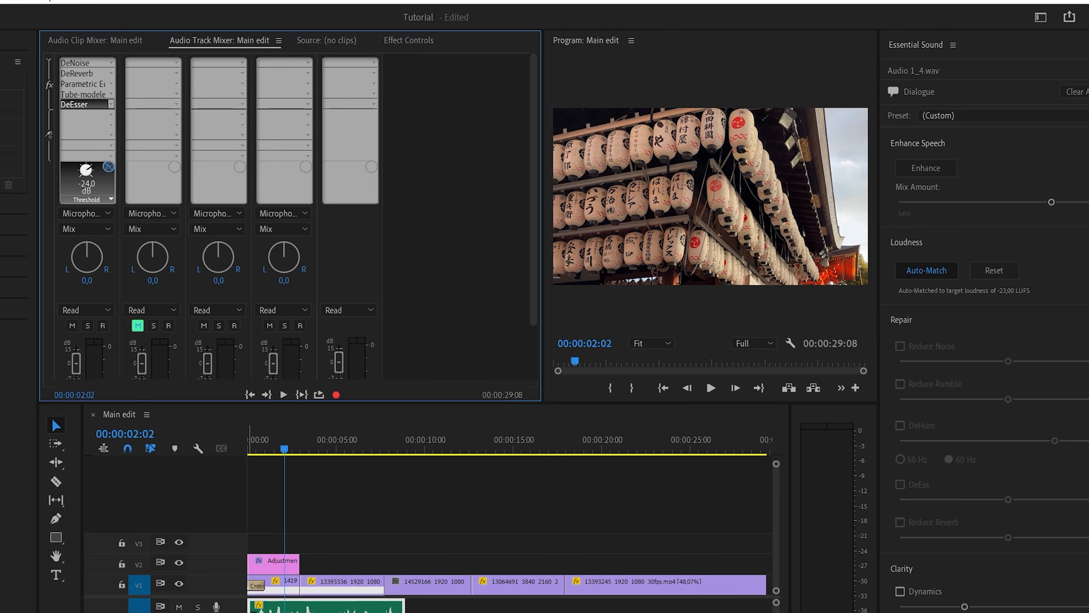
scroll(536, 182, "down", 3)
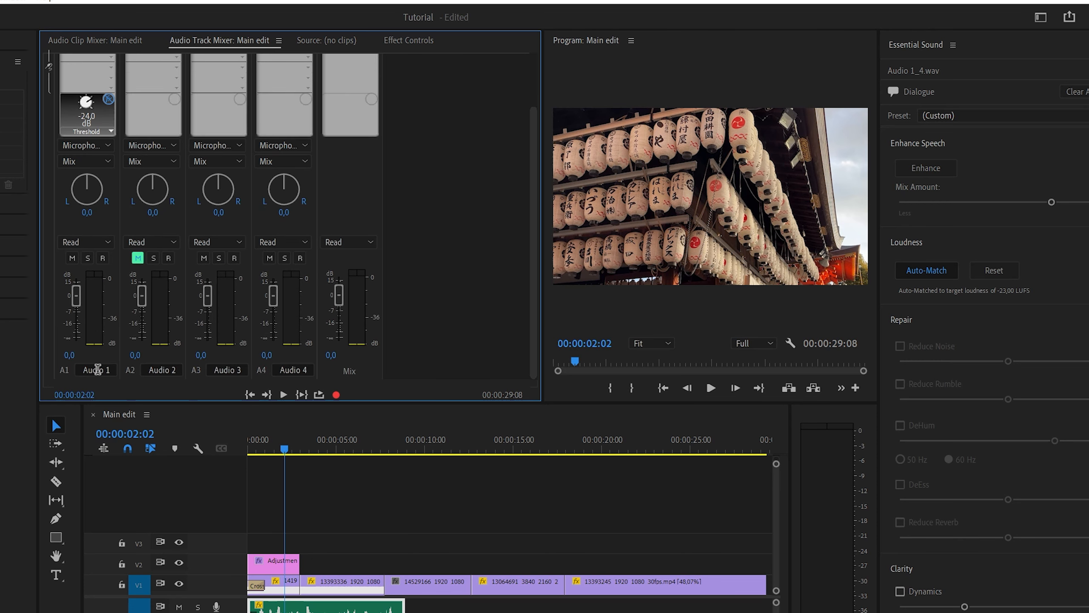
scroll(535, 289, "up", 3)
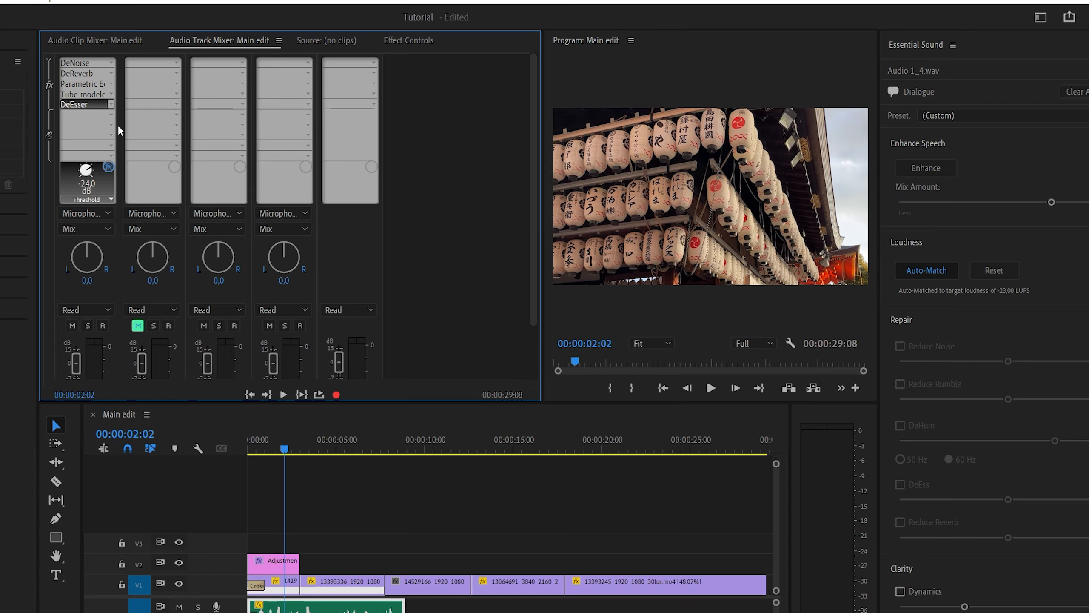
left_click(88, 63)
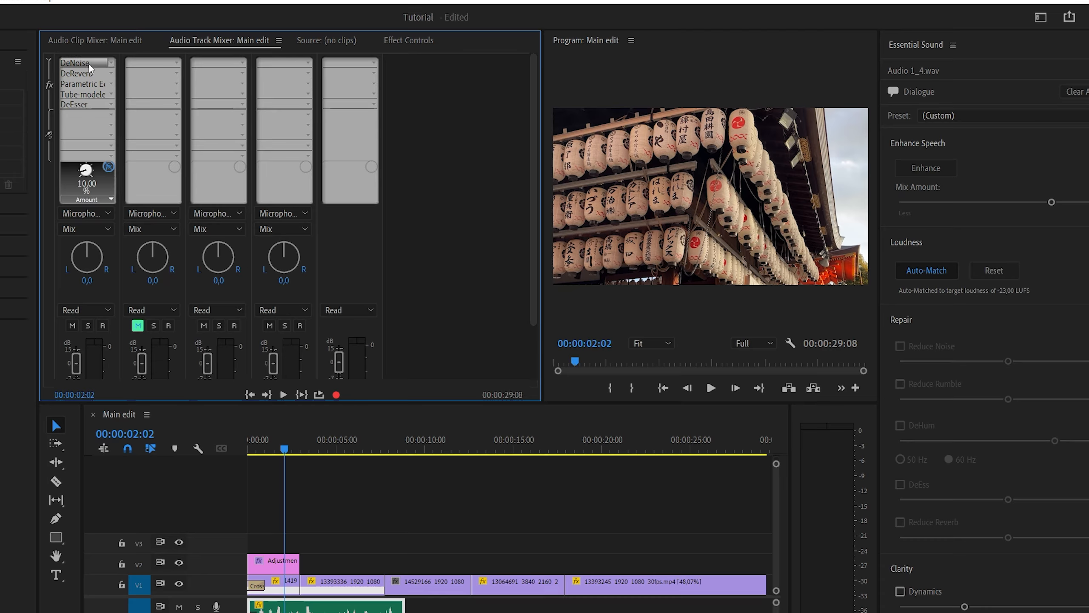
left_click(111, 63)
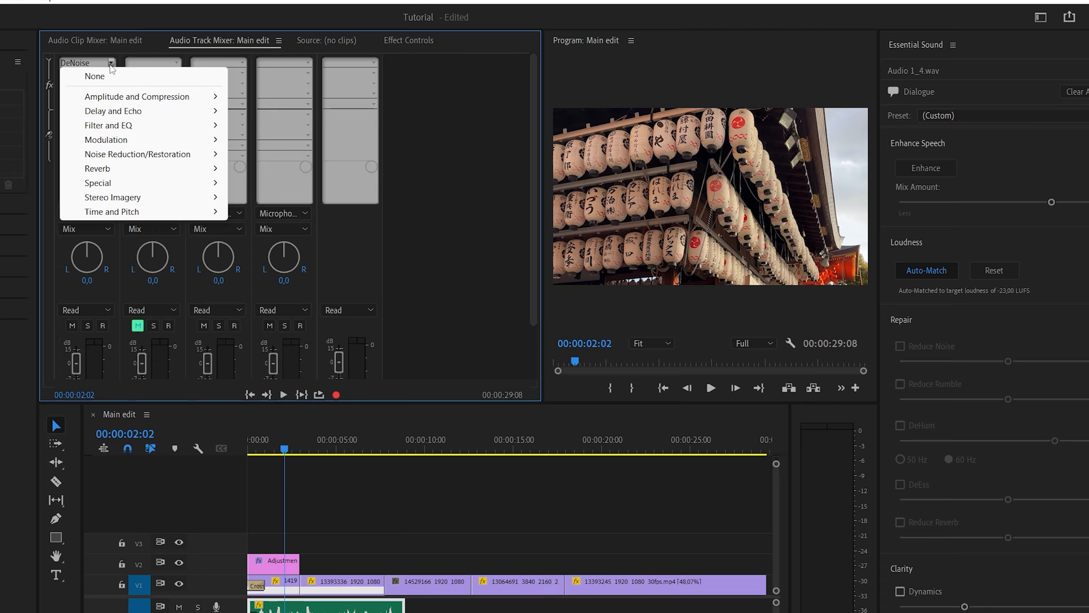
mouse_move(193, 154)
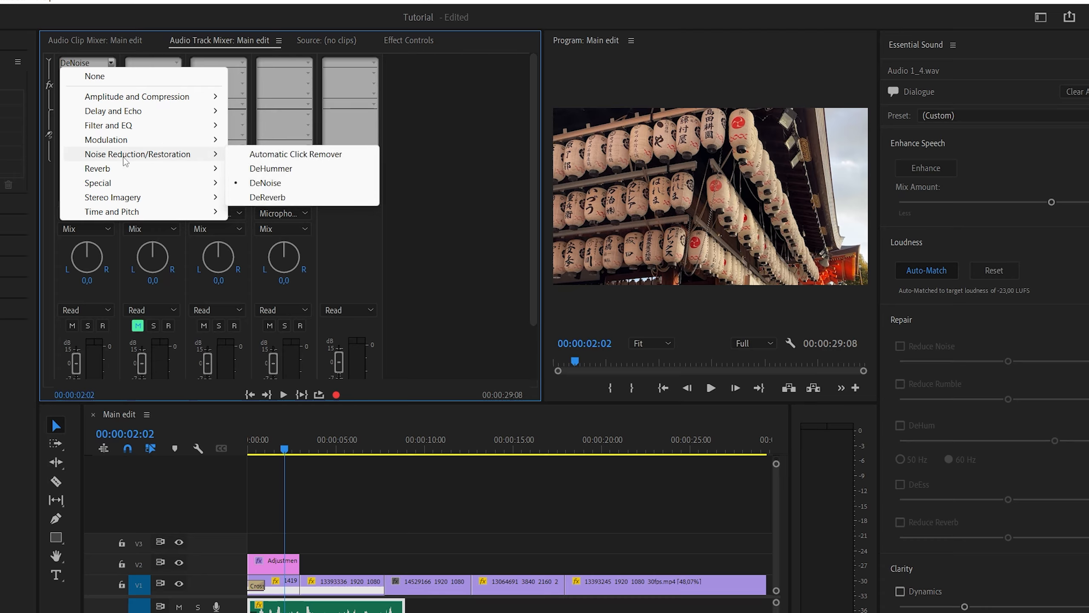
left_click(292, 185)
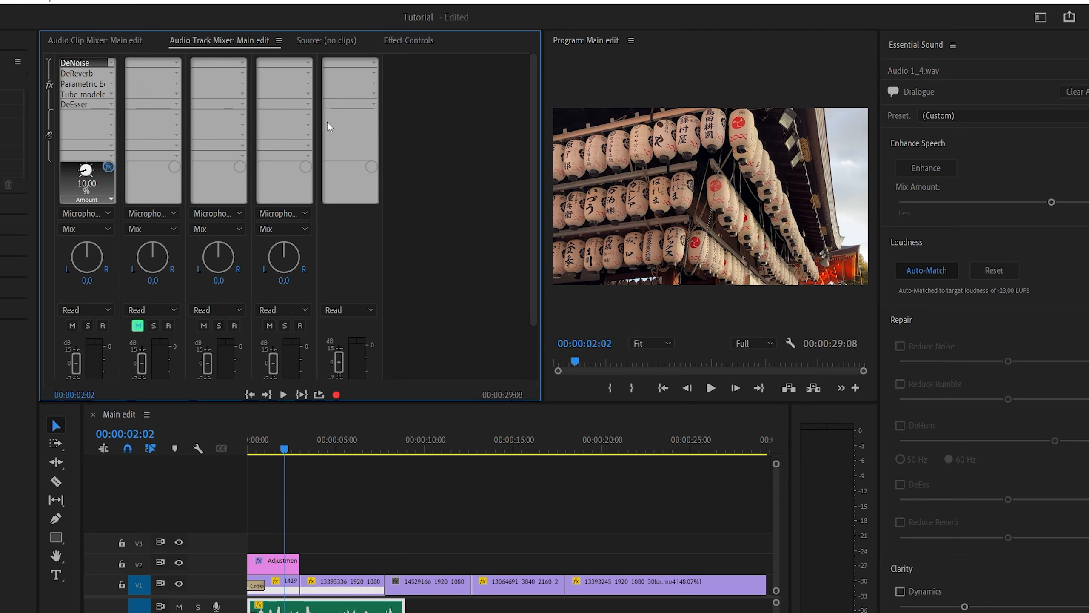
double_click(86, 63)
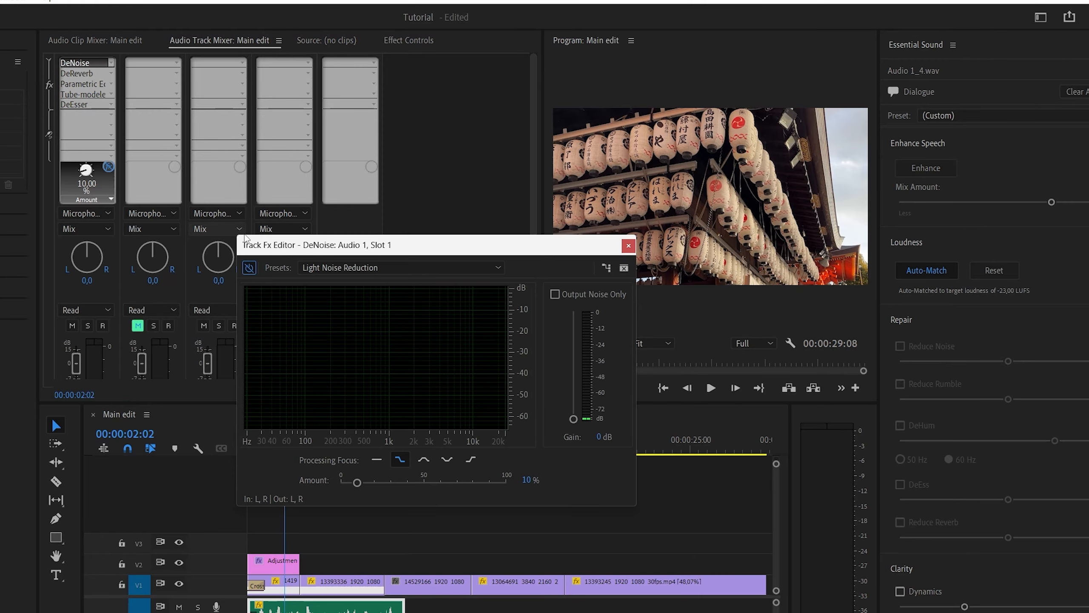
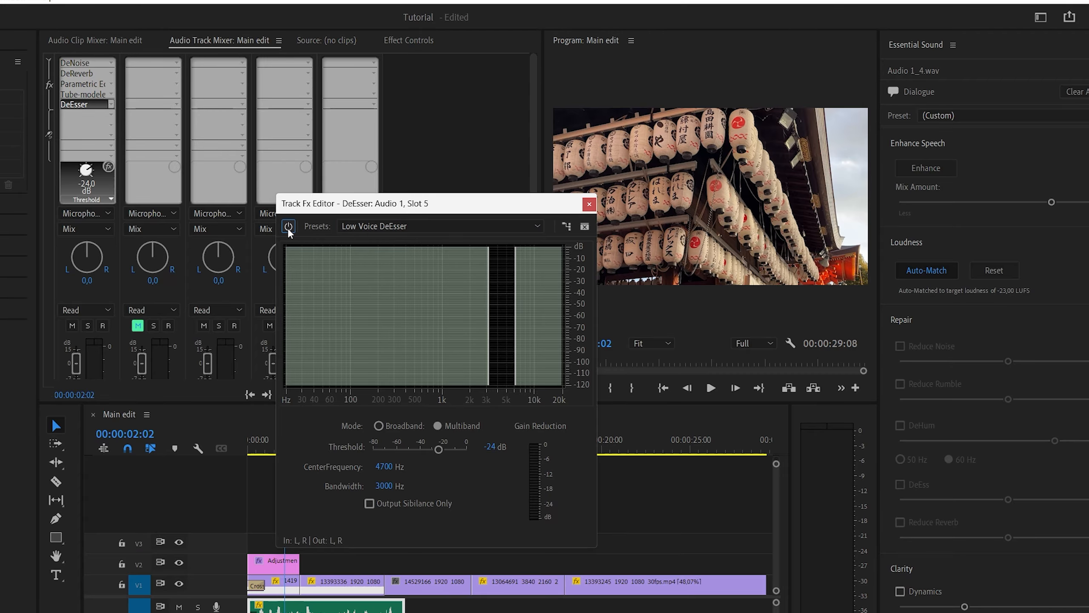
Close the DeEsser editor and play the sequence from the start to check the voice-over on Audio 1.
left_click(587, 206)
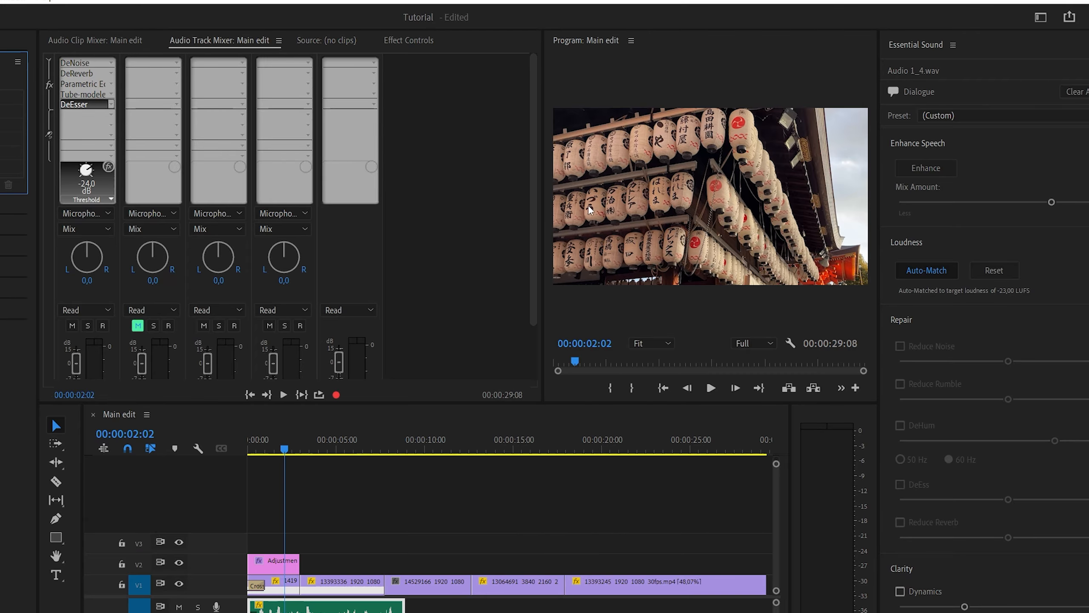
left_click(247, 451)
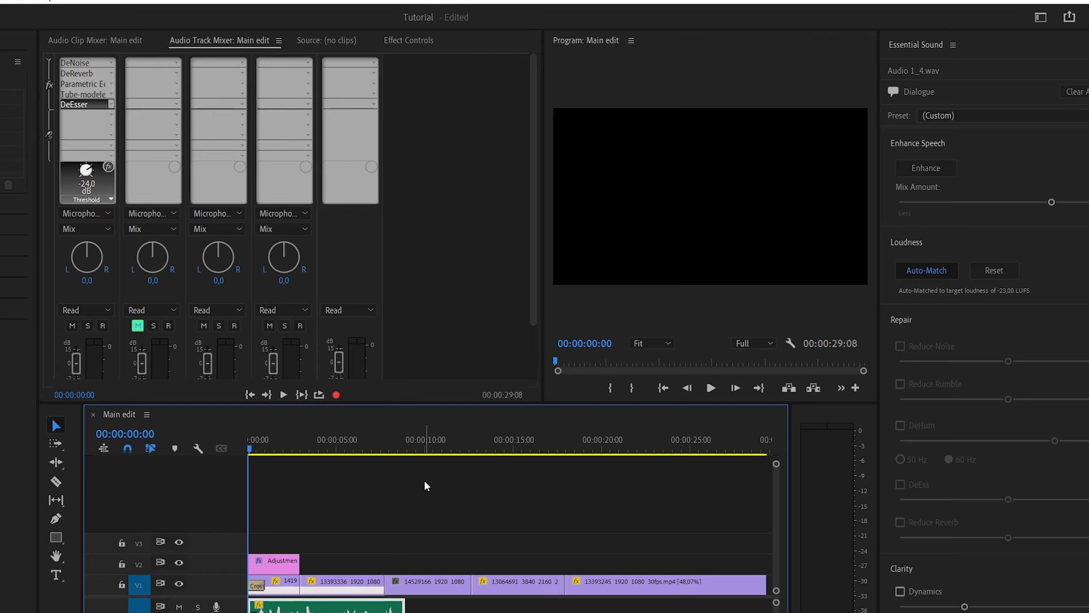
key("space")
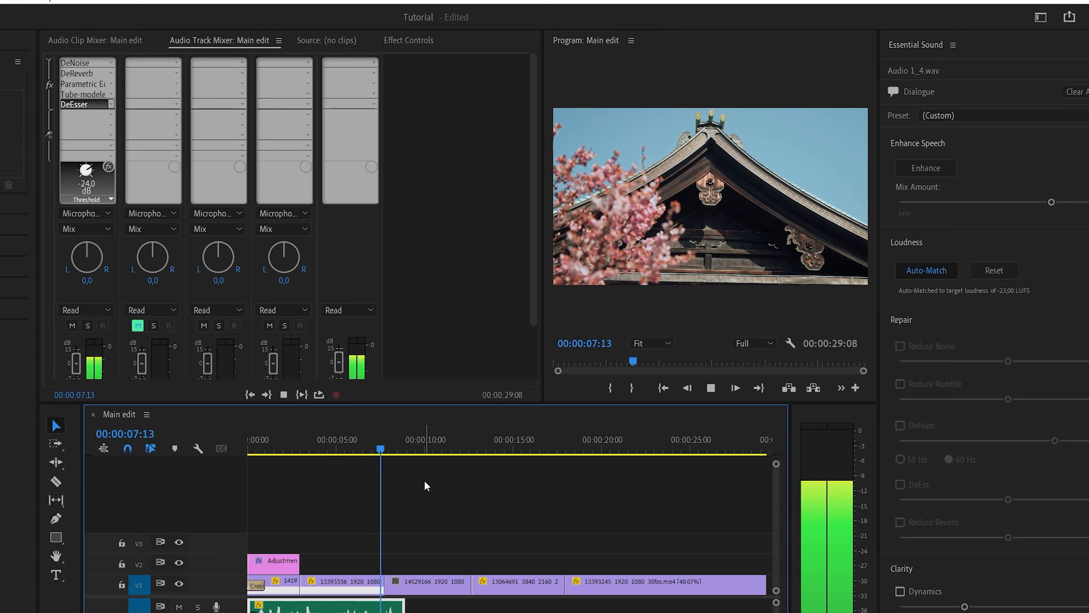
key("space")
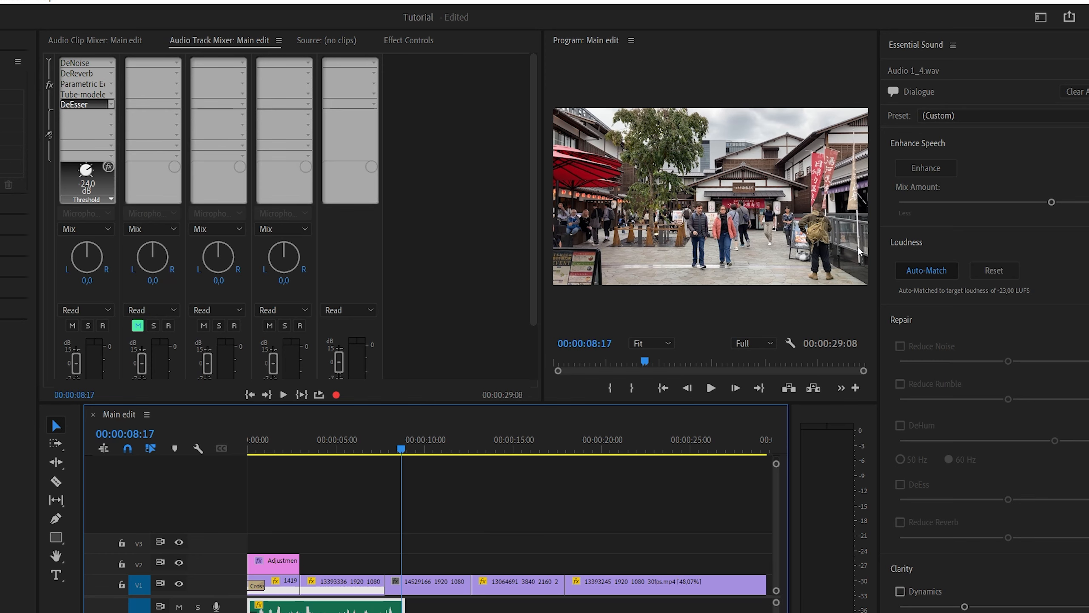
Unmute the background music track Audio 2.
left_click_drag(1084, 344, 1084, 514)
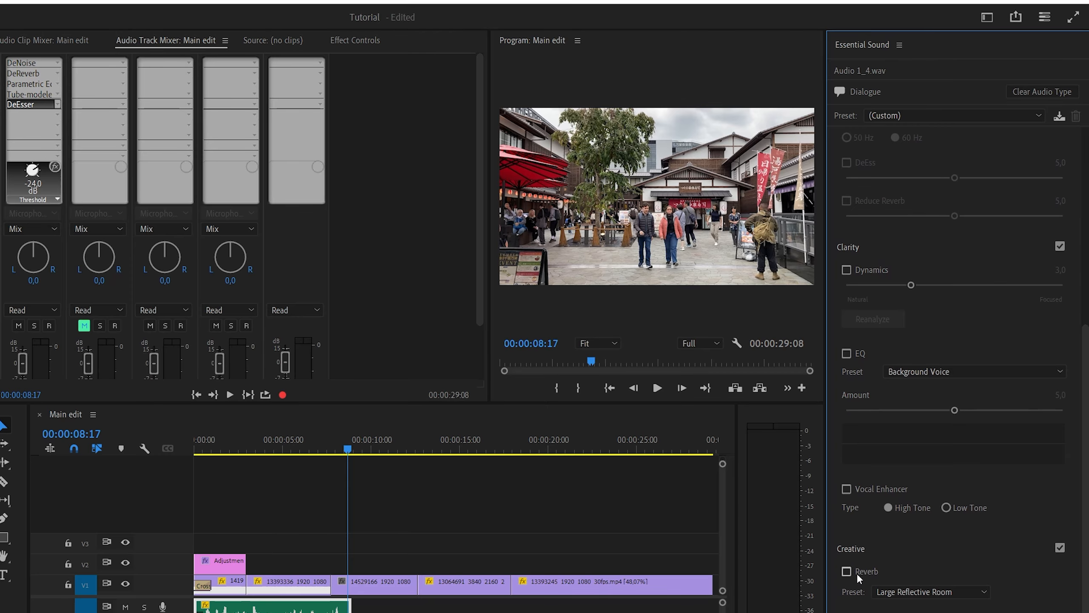
scroll(921, 363, "up", 10)
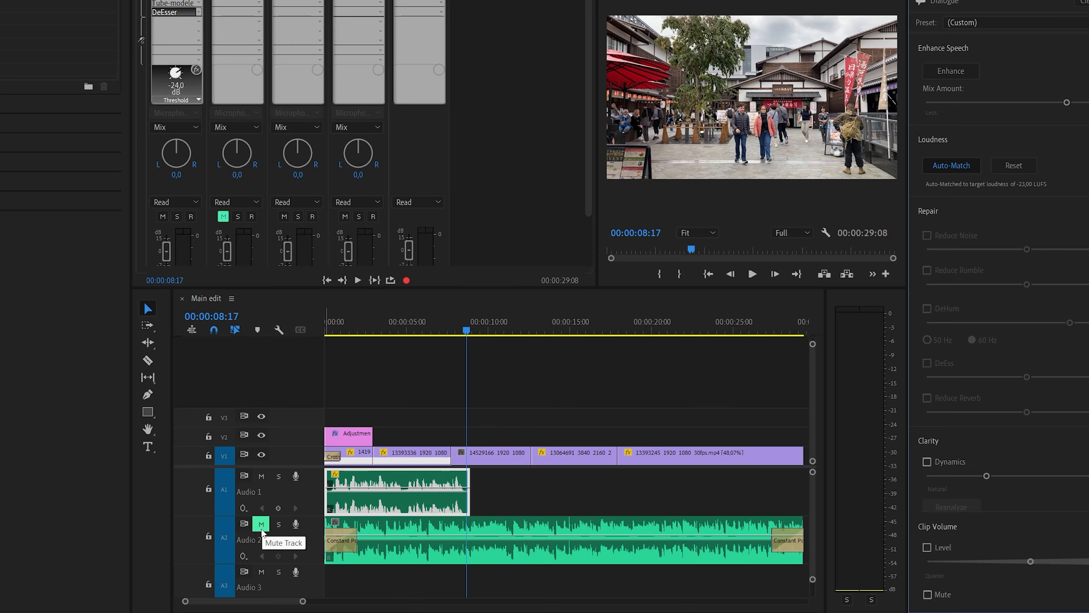
left_click(262, 523)
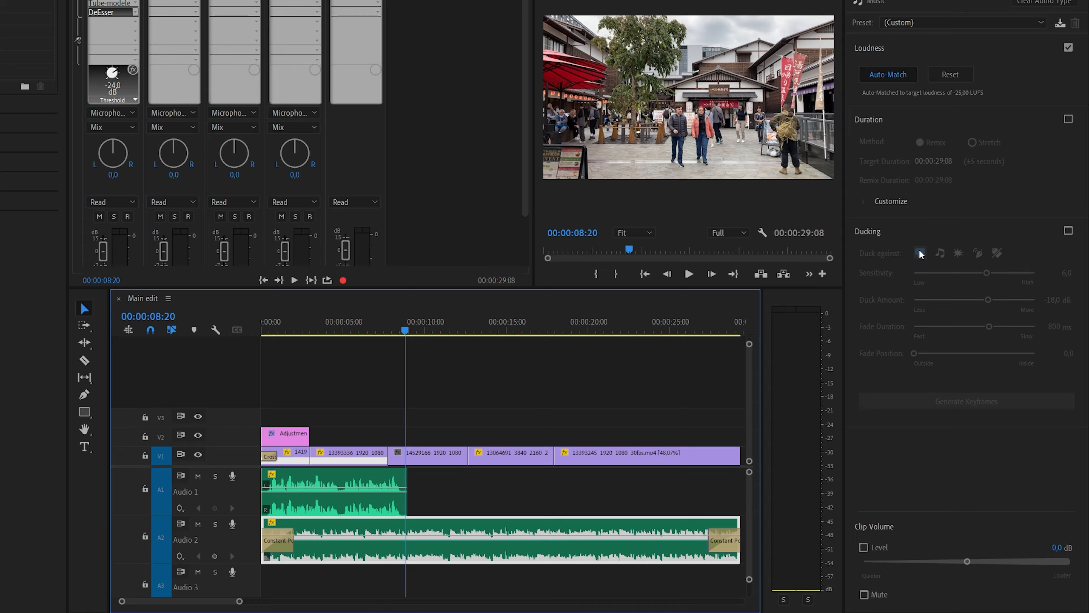
Enable ducking against dialogue for the music clip on Audio 2, set the duck amount to -21 dB and generate the keyframes.
left_click(1068, 231)
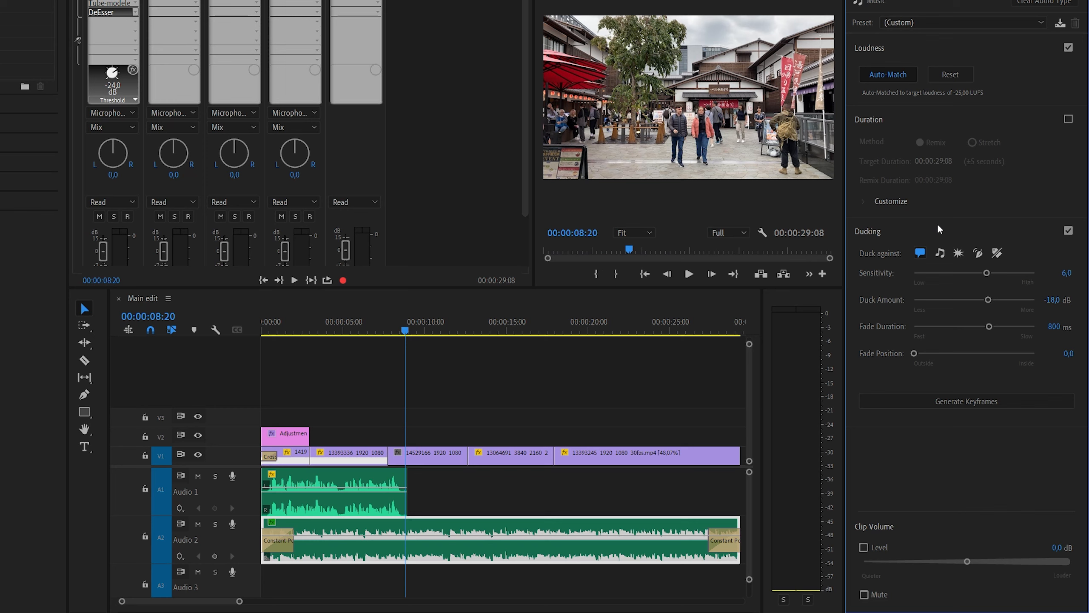
left_click(920, 254)
left_click(1054, 302)
type("-21")
key("Return")
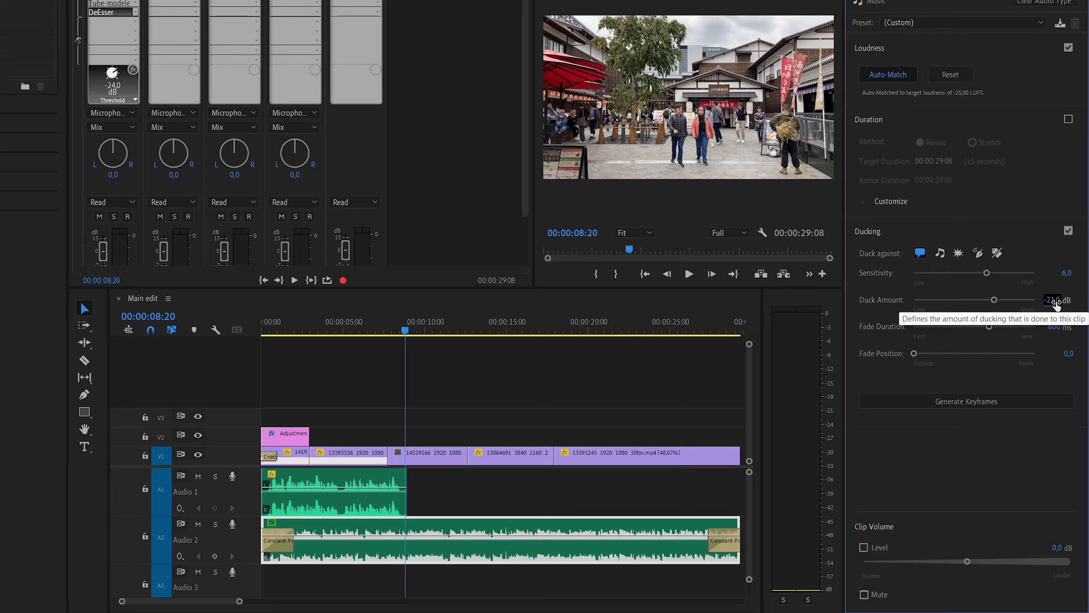
left_click(1008, 402)
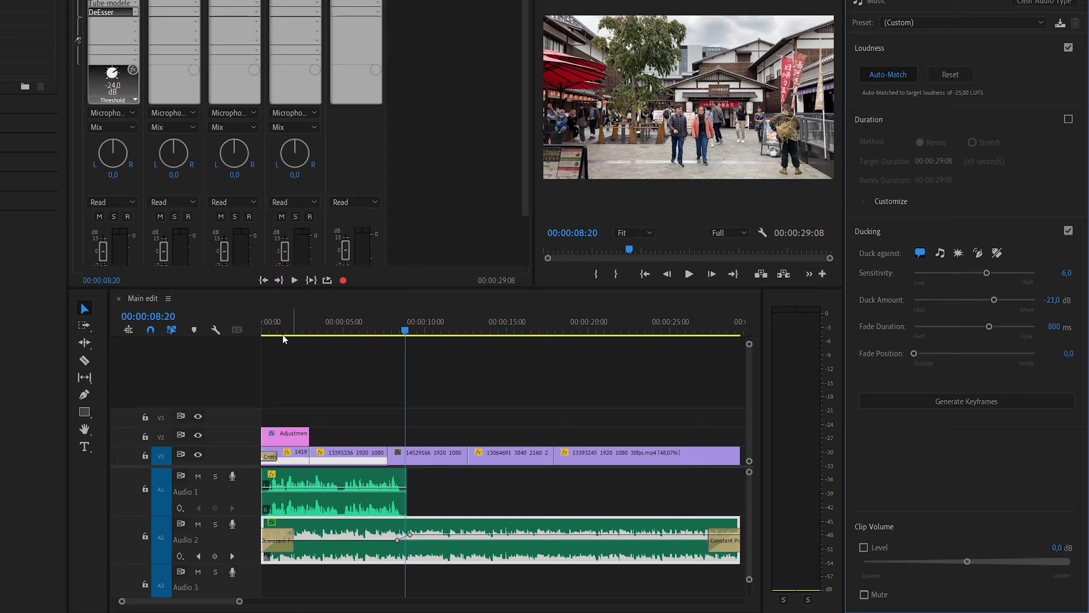
Play the sequence from the start past the end of the voice-over to check the music ducking.
left_click(364, 369)
key("Home")
key("space")
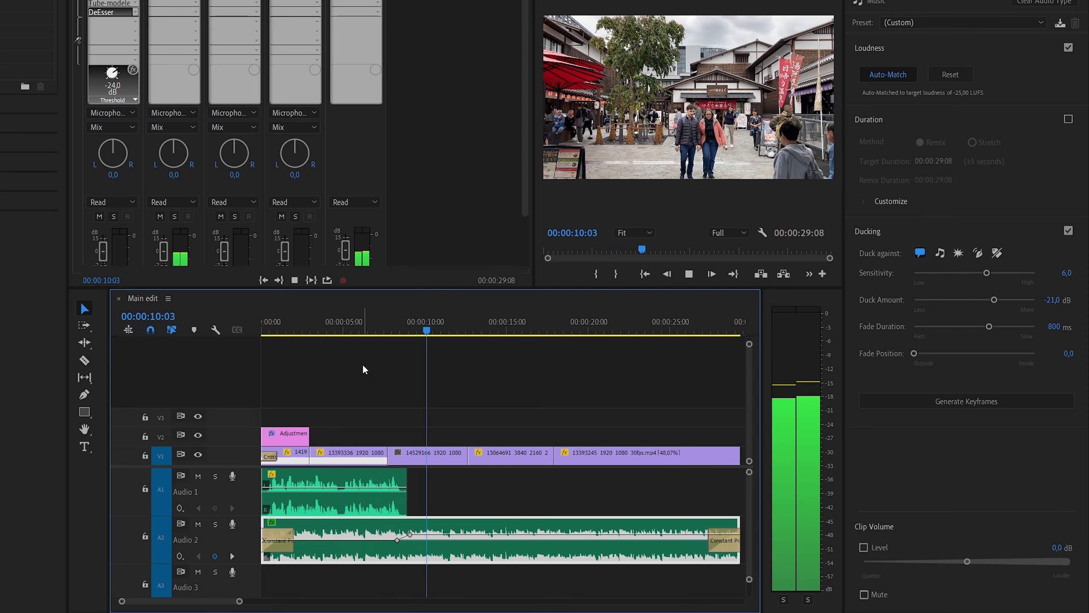
key("space")
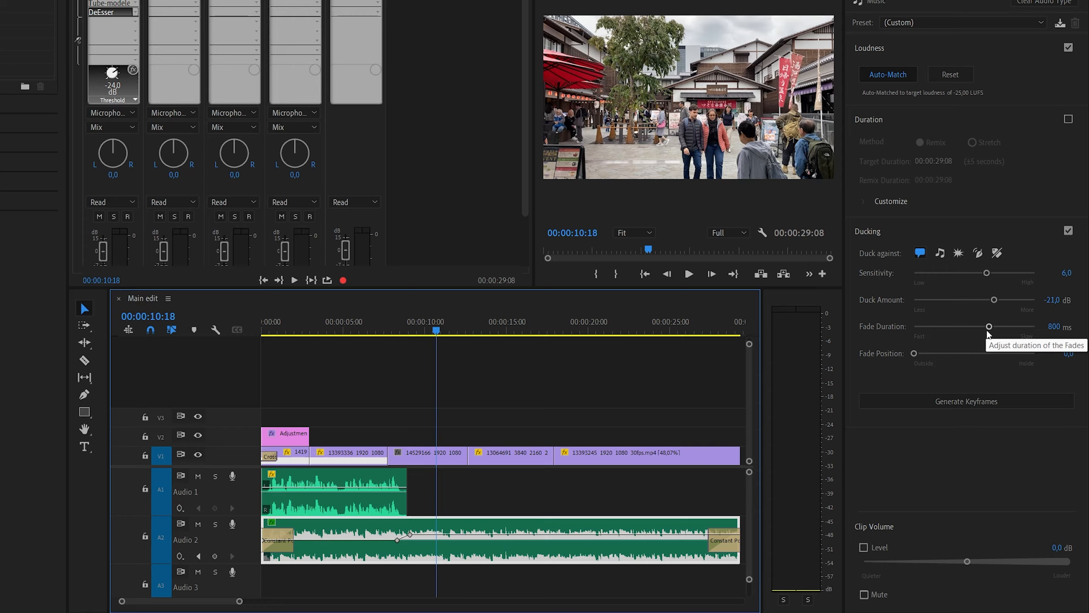
Set the music's ducking fade duration to 2000 ms, regenerate the keyframes and play across the end of the voice-over.
left_click_drag(988, 328, 1020, 340)
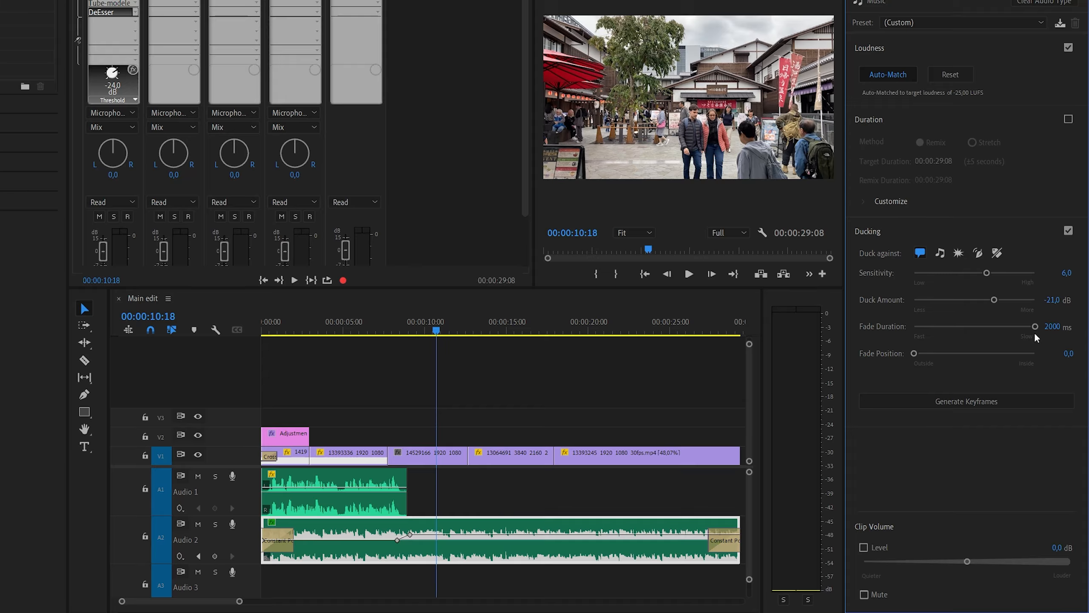
left_click(979, 401)
left_click(387, 331)
key("space")
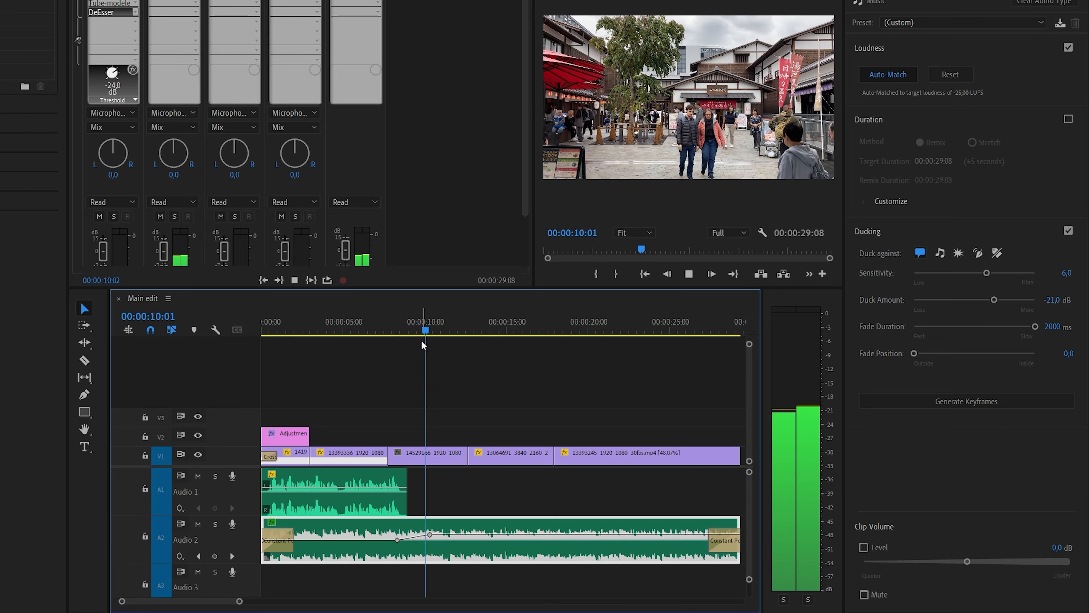
key("space")
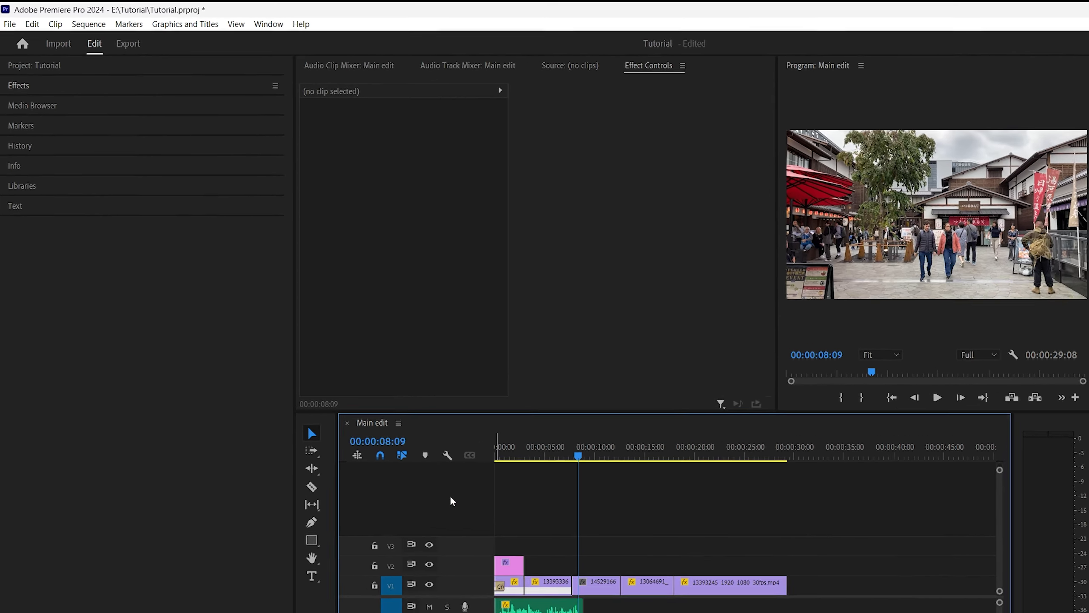
Show the project's bins, move the playhead to 00:00:02:14 just before the first cut, and mute Audio 1.
left_click(86, 82)
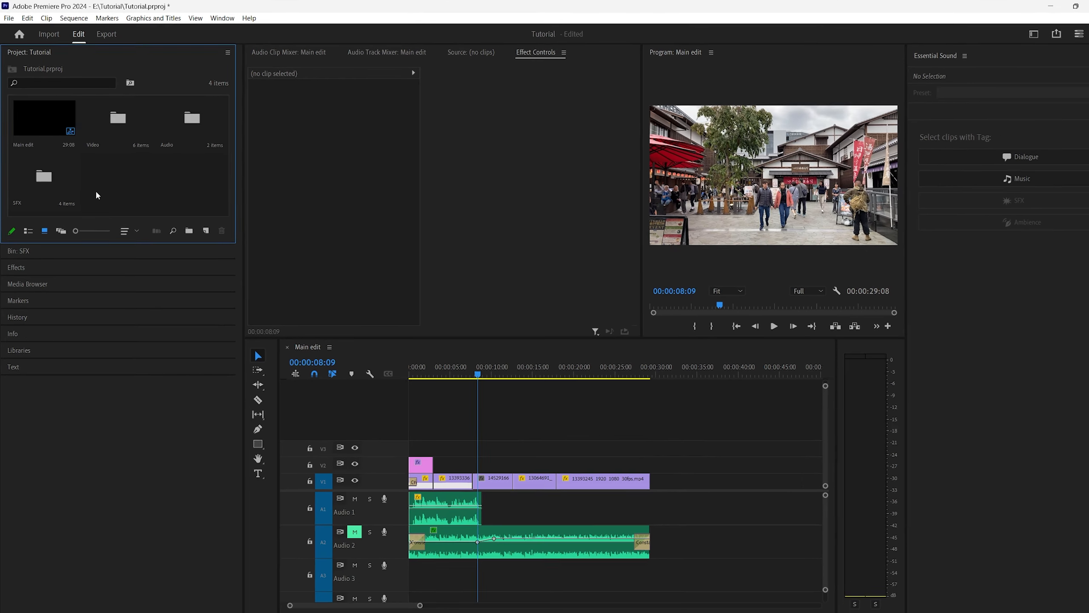
left_click(432, 376)
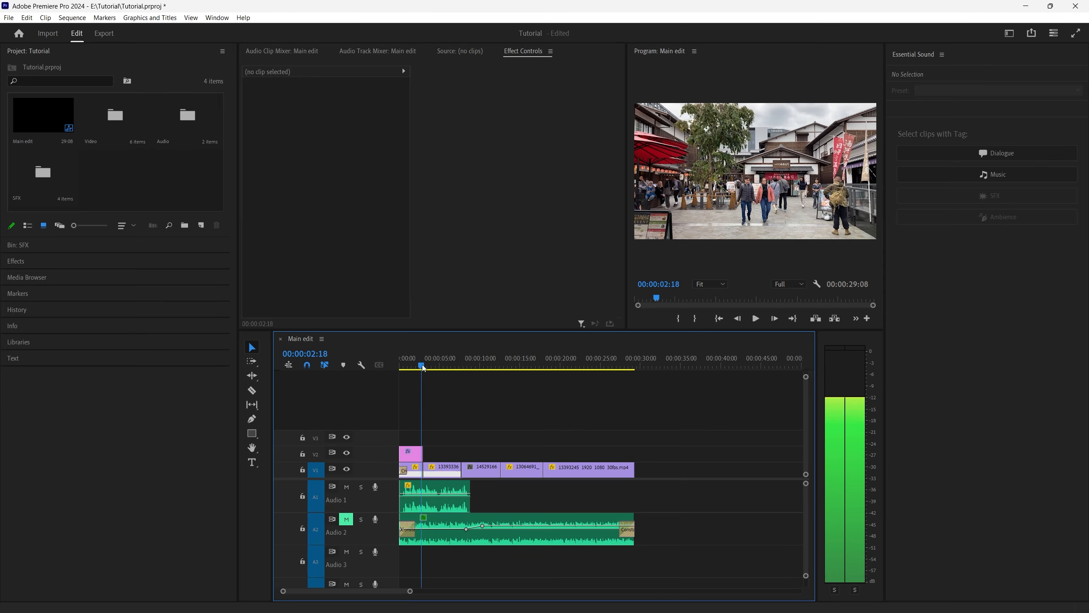
left_click_drag(422, 365, 420, 365)
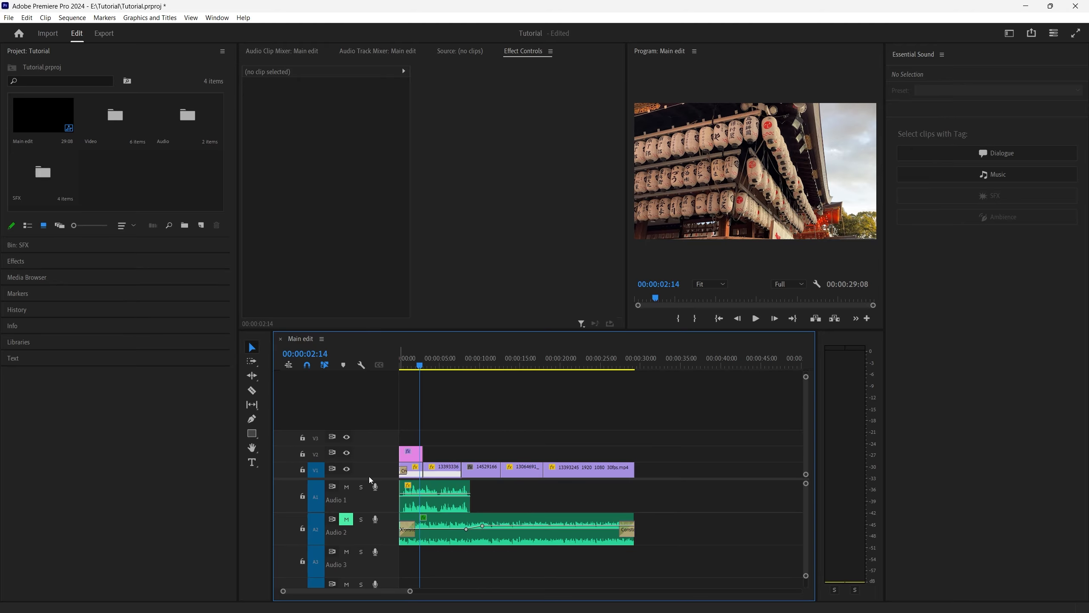
left_click(347, 487)
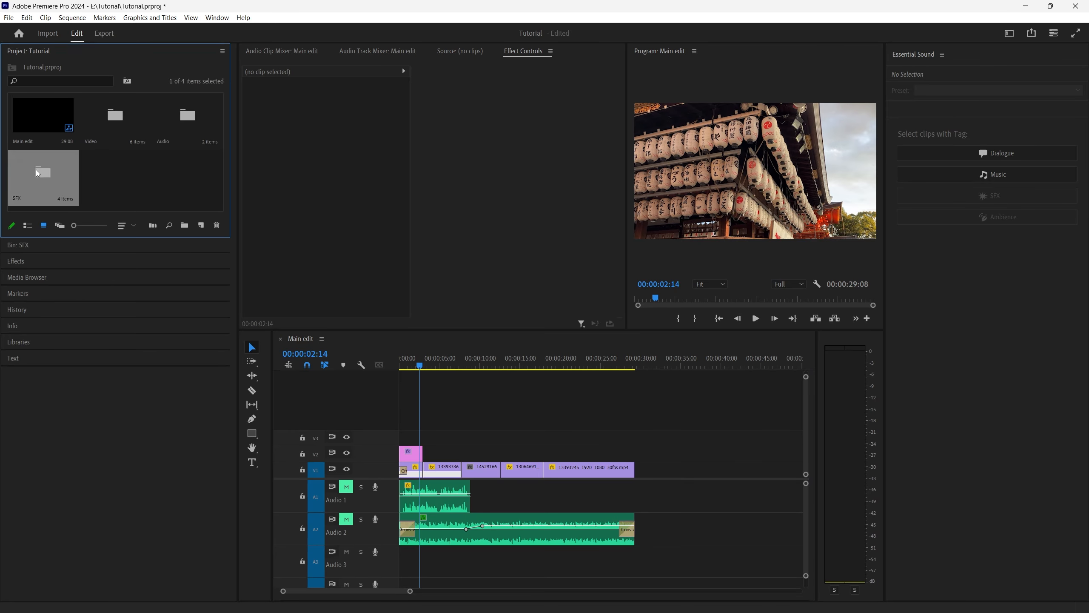
Place the Woosh_Sound_2 clip from the SFX bin on Audio 3, starting at 00:00:02:14.
double_click(40, 177)
left_click_drag(194, 135, 422, 565)
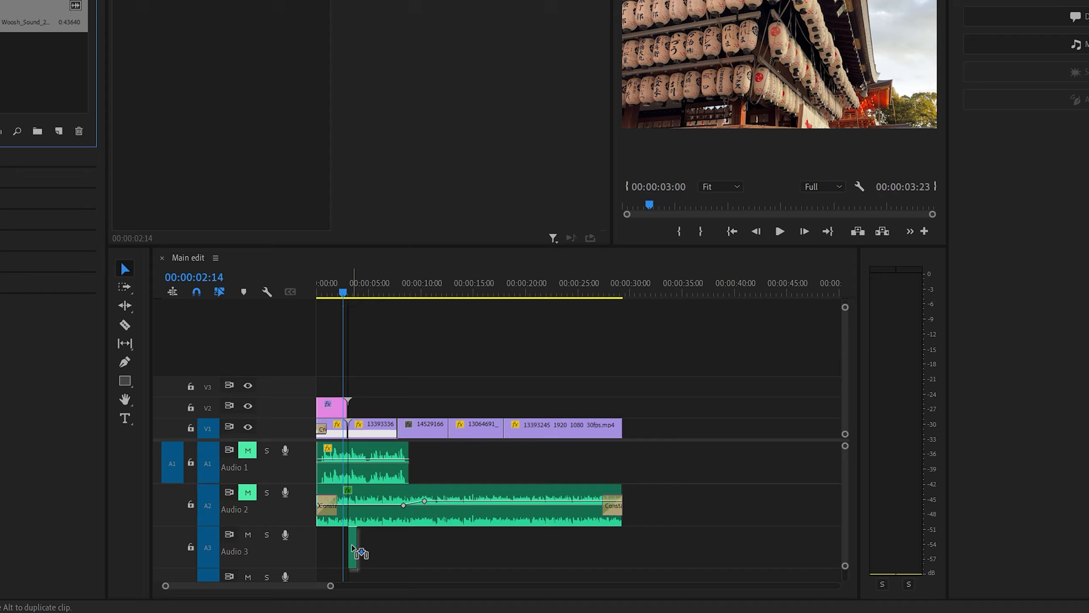
left_click_drag(351, 546, 347, 552)
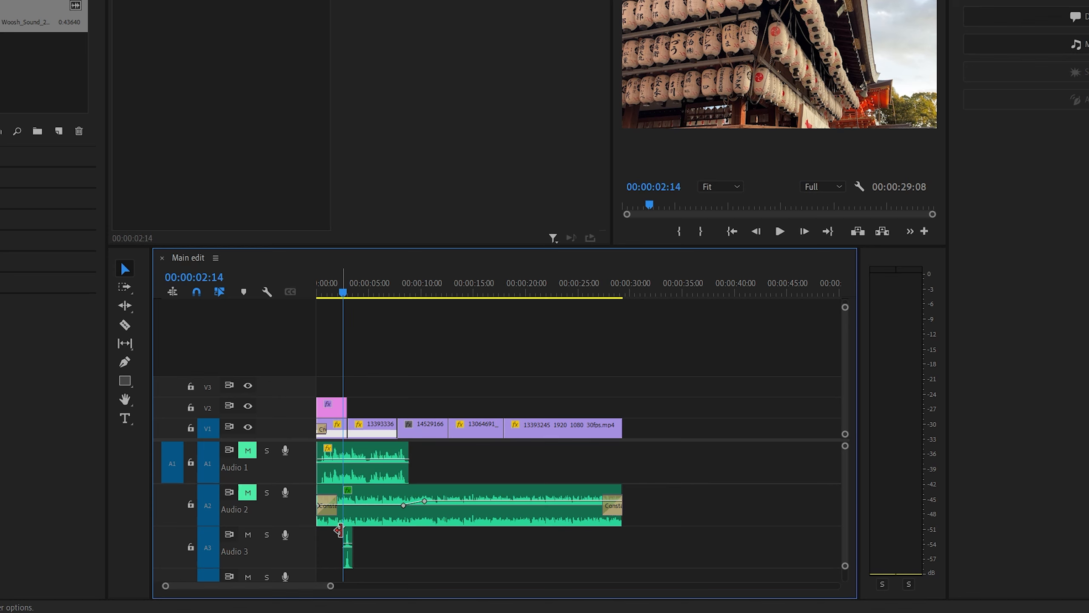
Turn off timeline snapping and play the sequence across the first cut to check the whoosh on Audio 3.
left_click(197, 292)
left_click_drag(342, 292, 386, 292)
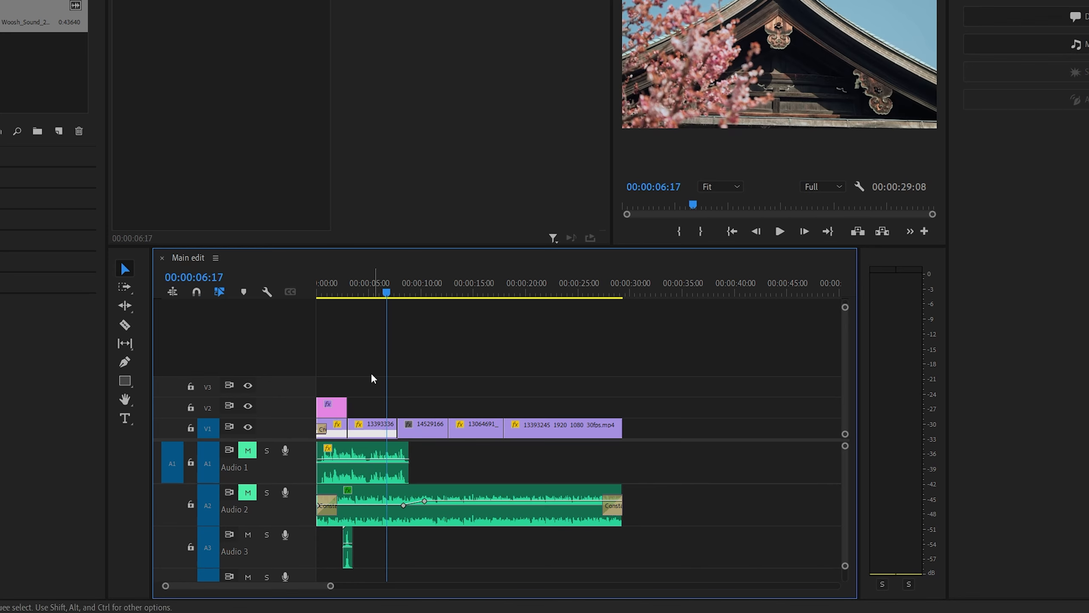
left_click_drag(330, 587, 226, 584)
left_click(433, 294)
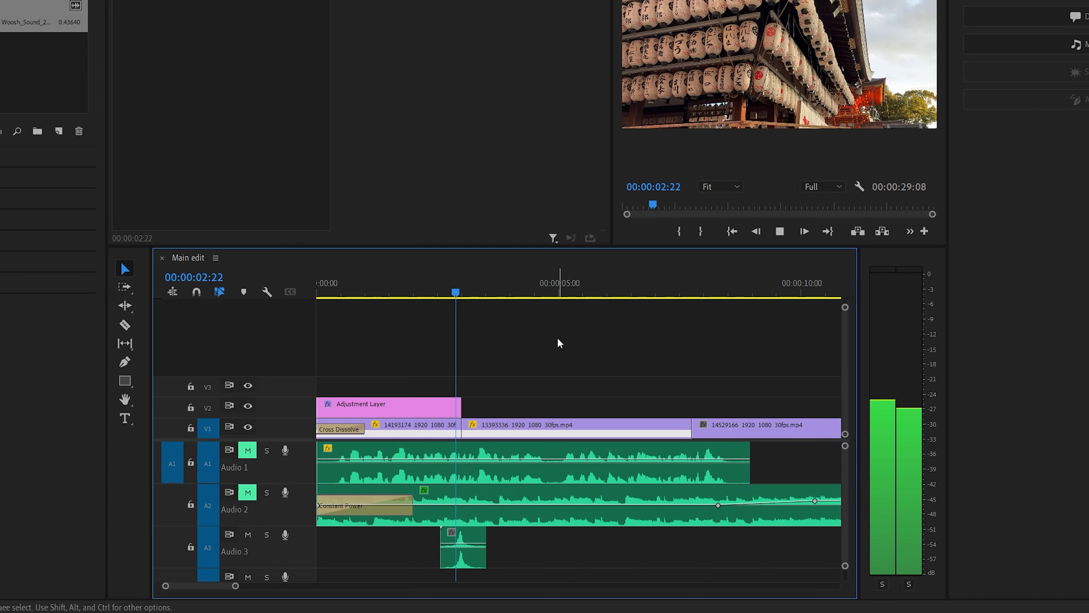
key("space")
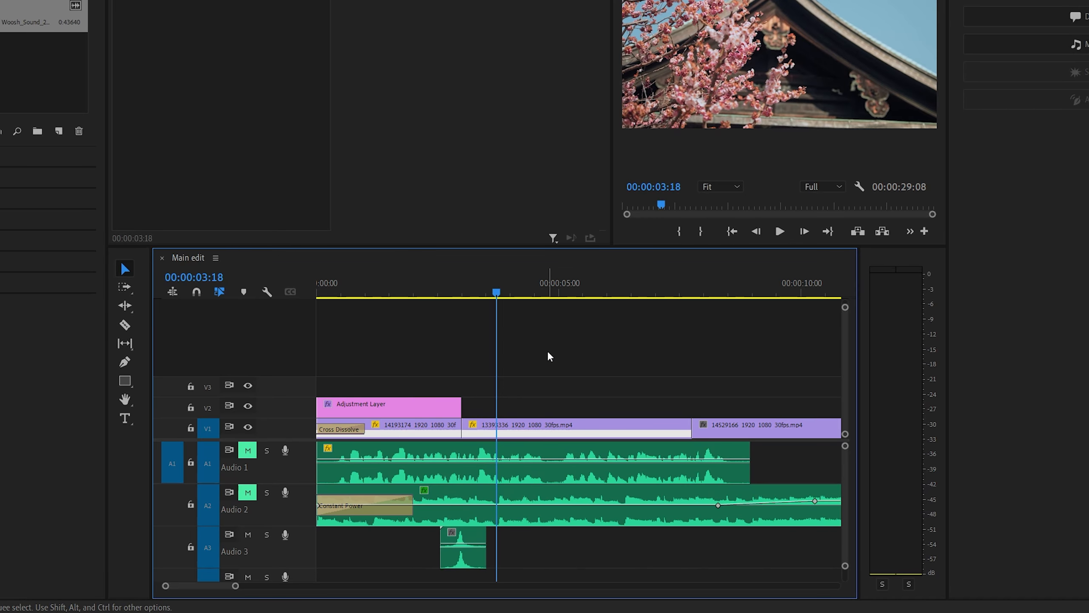
Tag the whoosh clip on Audio 3 as SFX and lower its clip volume level to about -10 dB.
left_click(467, 533)
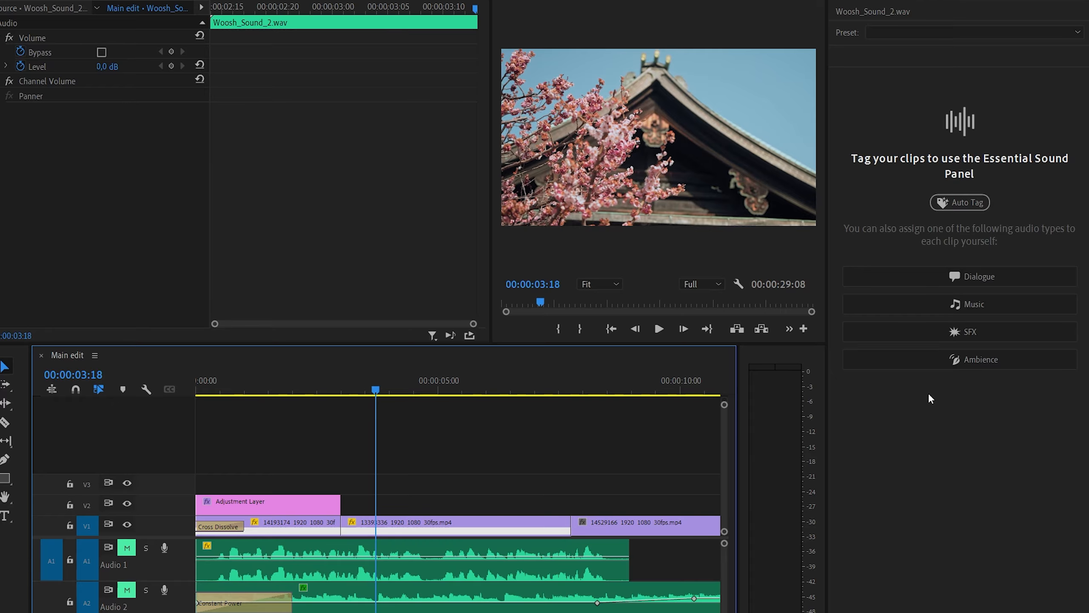
left_click(969, 331)
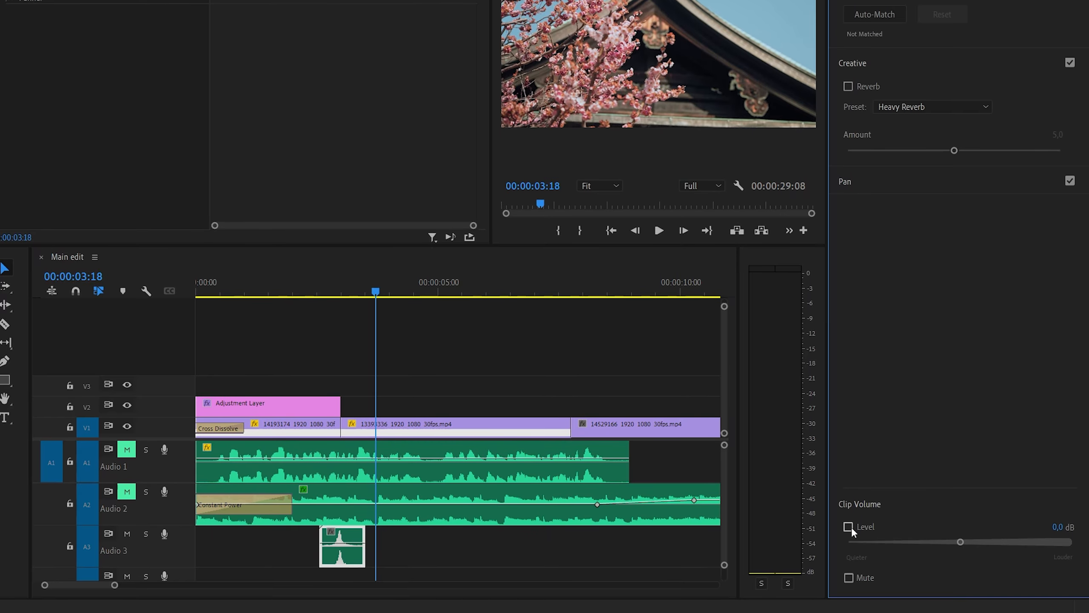
left_click(848, 527)
left_click_drag(960, 542, 923, 544)
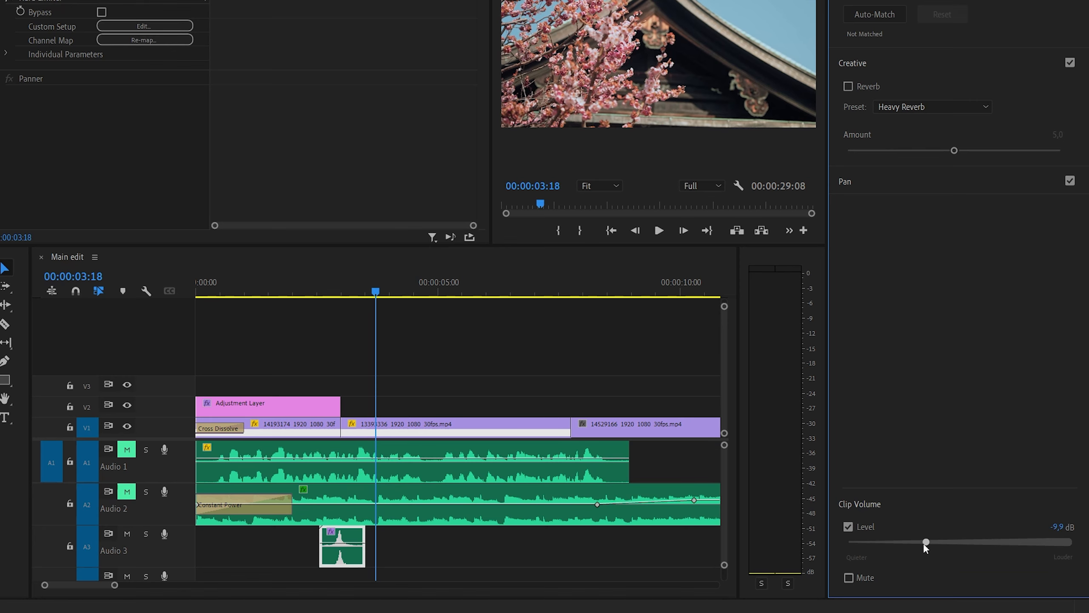
left_click(1053, 526)
key("Return")
Unmute Audio 1 and Audio 2 and play from about 00:00:01:06 to check the whoosh in the full mix.
left_click_drag(380, 295, 312, 295)
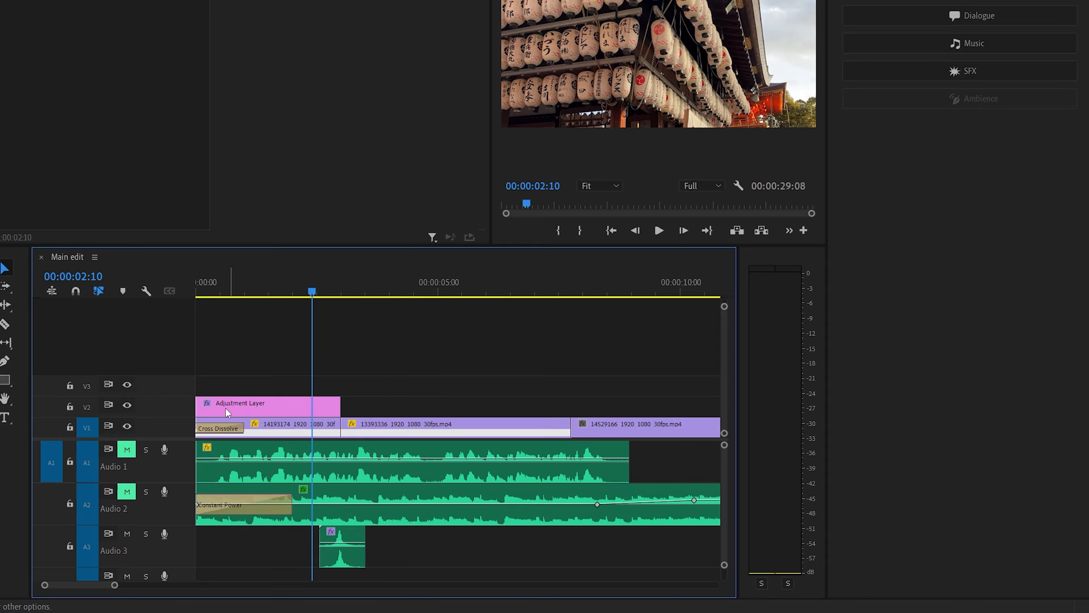
left_click(127, 450)
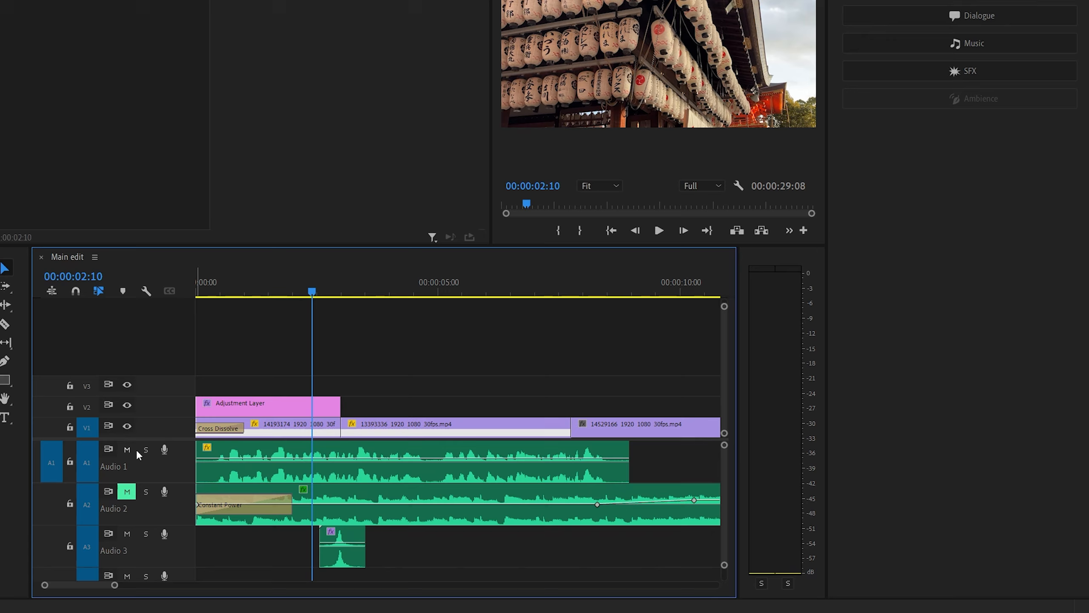
left_click(127, 492)
left_click_drag(272, 297, 257, 296)
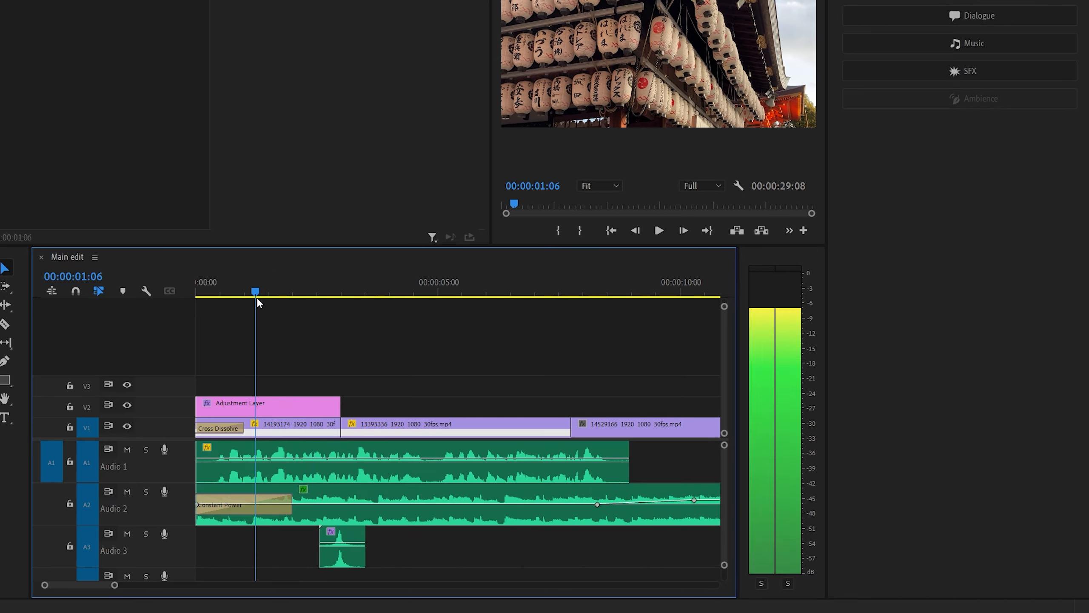
key("space")
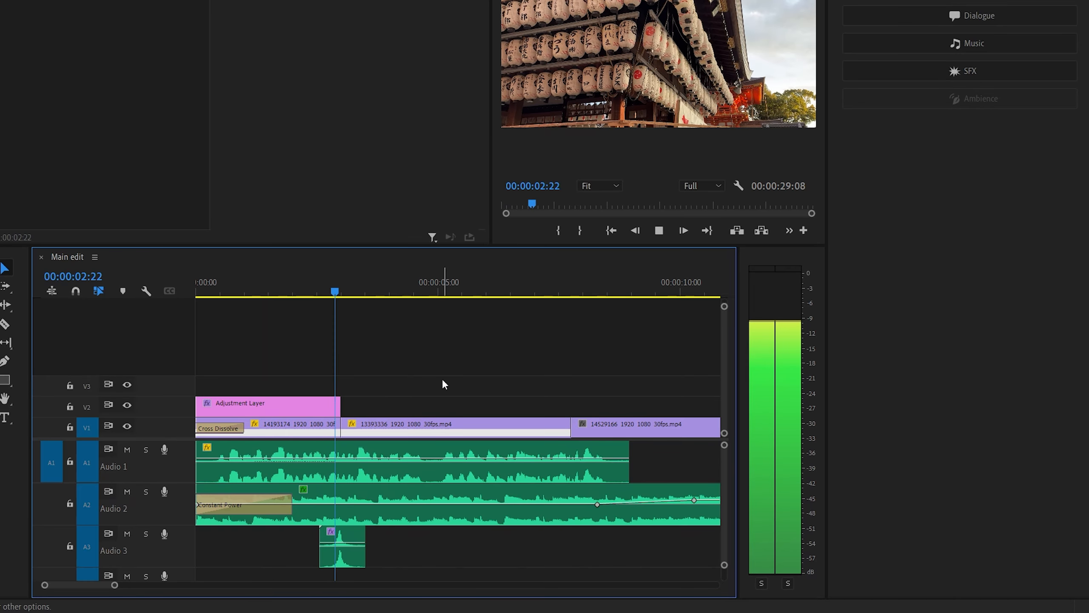
key("space")
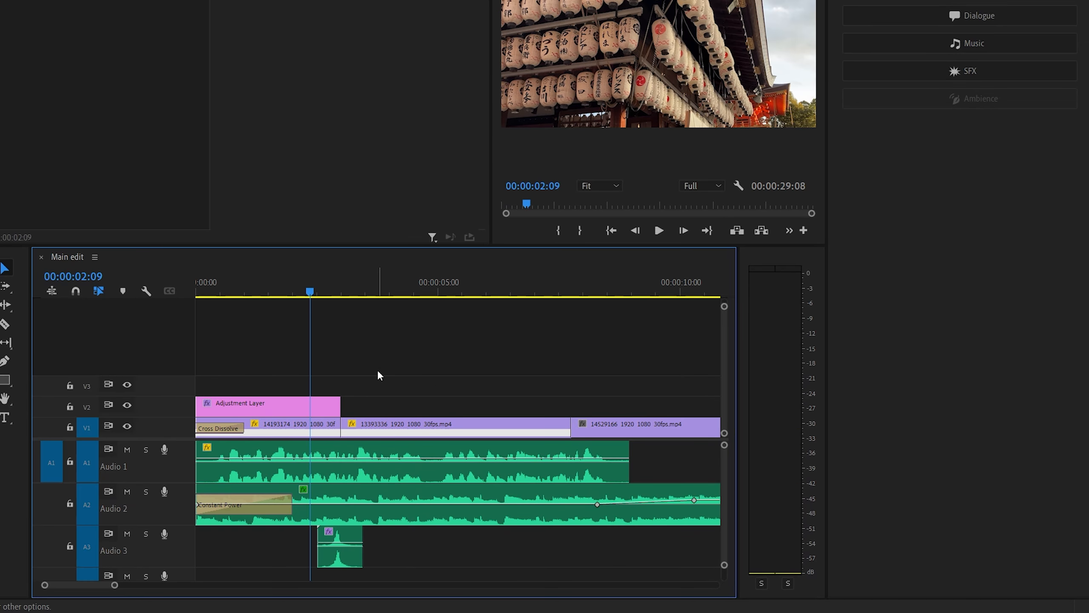
Shift the whoosh clip on Audio 3 slightly later and play the first cut again from 00:00:02:09.
left_click(337, 537)
left_click_drag(336, 537, 340, 538)
left_click(344, 352)
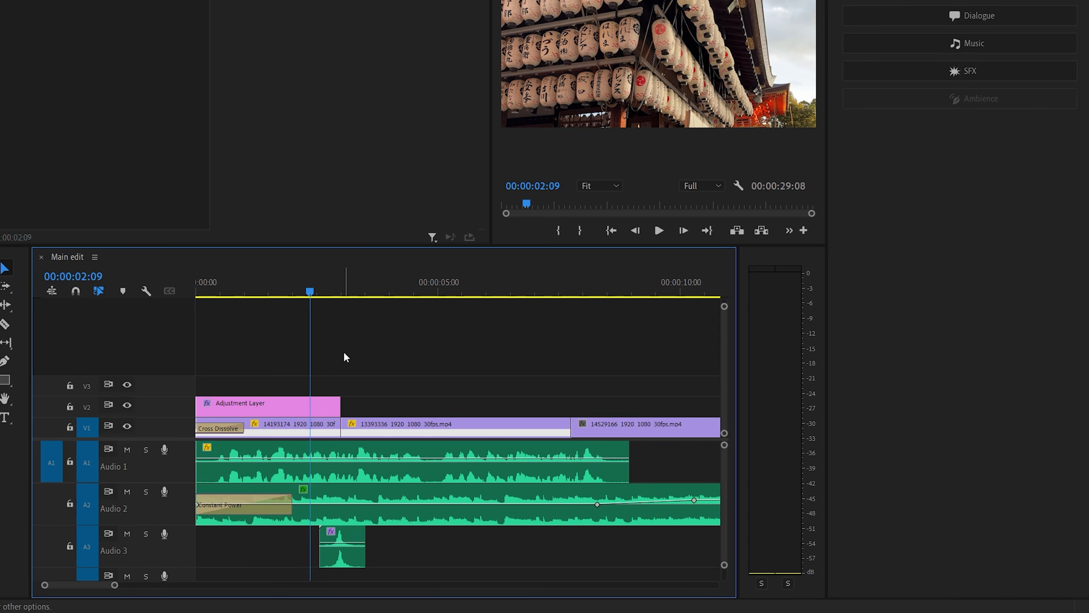
key("space")
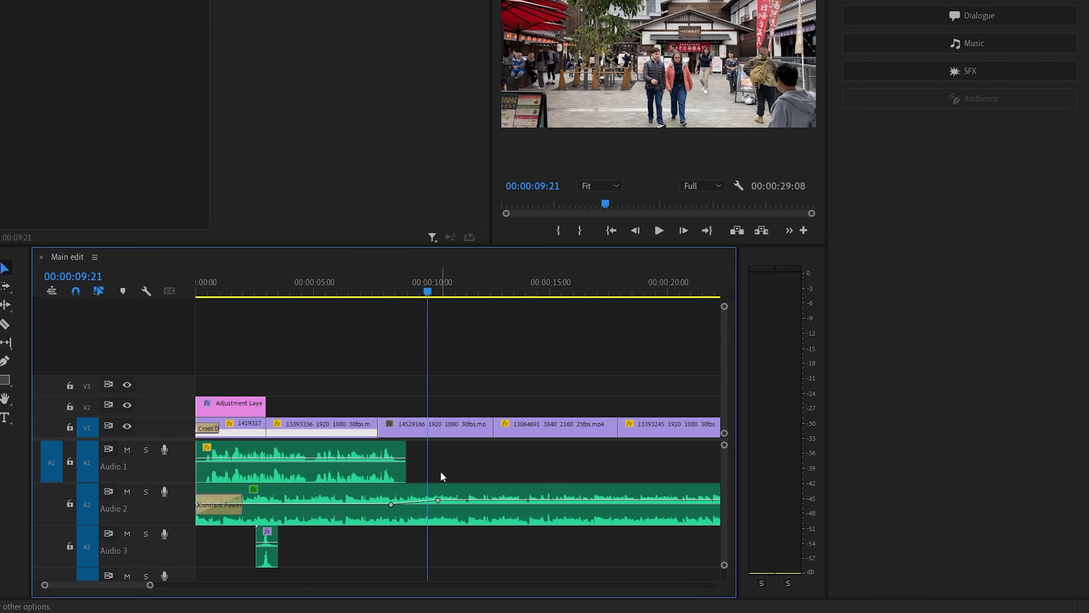
Mute Audio 2 and Audio 1 and move the playhead to 00:00:12:15, where the 13064691 clip starts on V1.
left_click(127, 492)
left_click(127, 450)
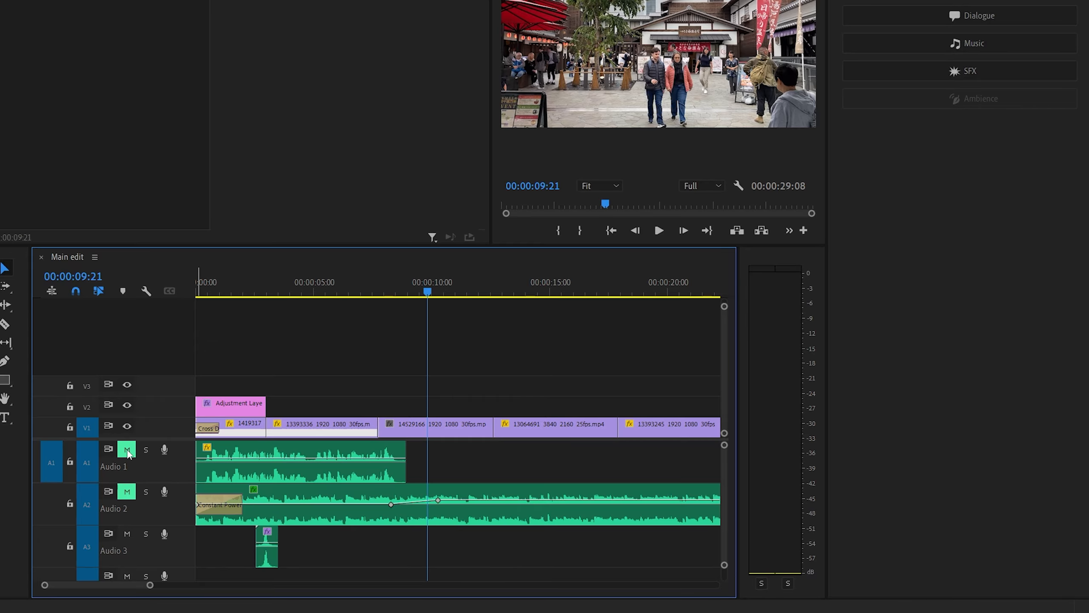
left_click(504, 293)
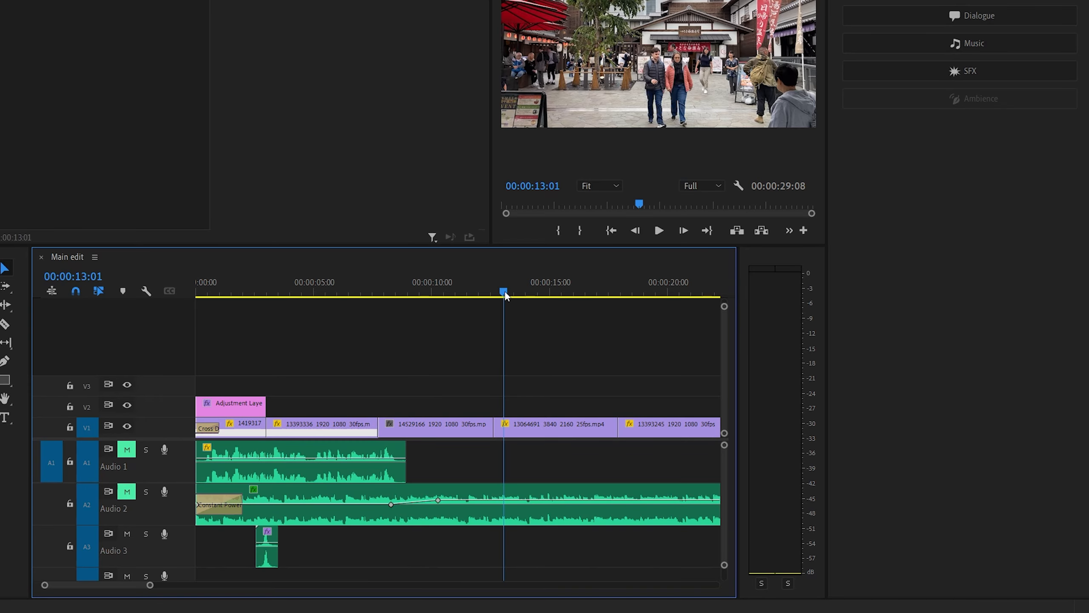
left_click_drag(505, 293, 496, 293)
Place the "ES_Ambience, Urban, City, Street, Pedestrians - Epidemic Sound.mp3" clip on Audio 3 at the playhead, beneath the start of the 13064691 clip.
left_click(522, 430)
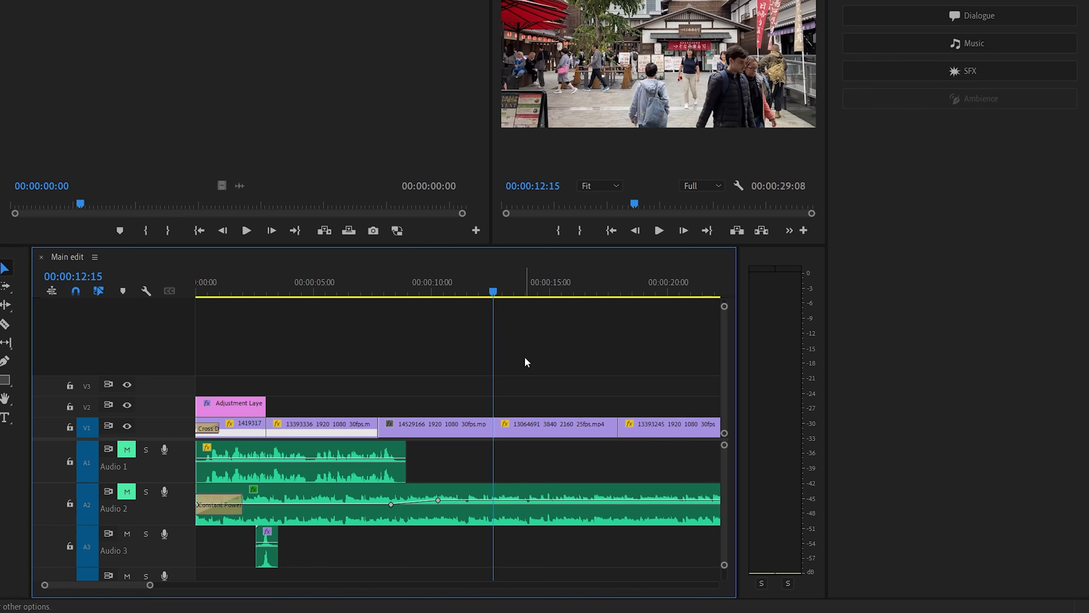
left_click(1, 412)
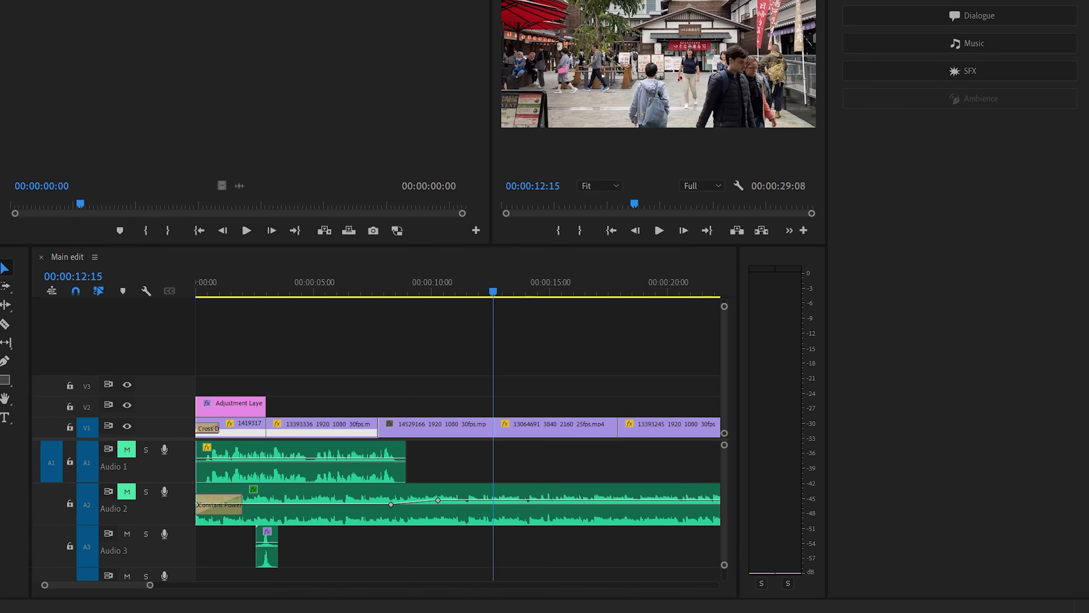
left_click_drag(198, 254, 498, 549)
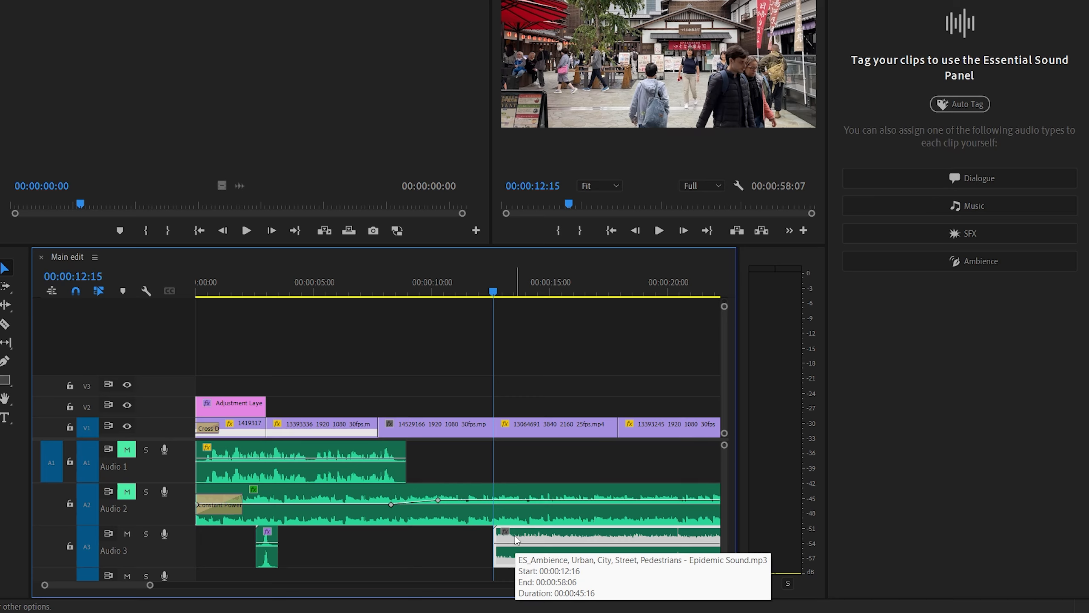
Move the street ambience clip from Audio 3 down to Audio 4, shrinking the audio tracks so all of them fit.
key("alt+Down")
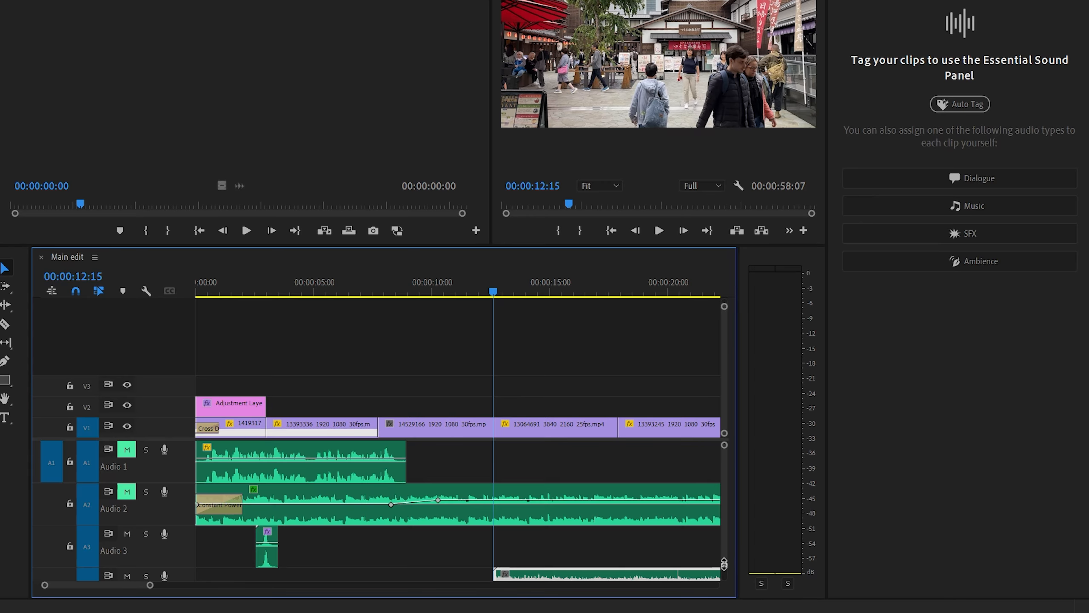
left_click_drag(724, 563, 723, 568)
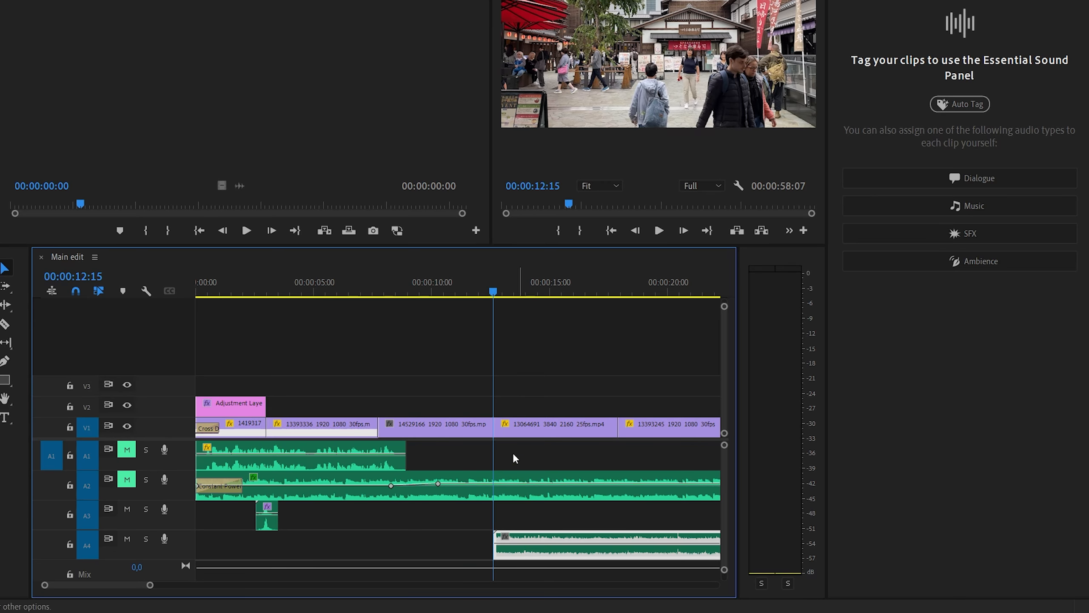
left_click_drag(121, 585, 131, 587)
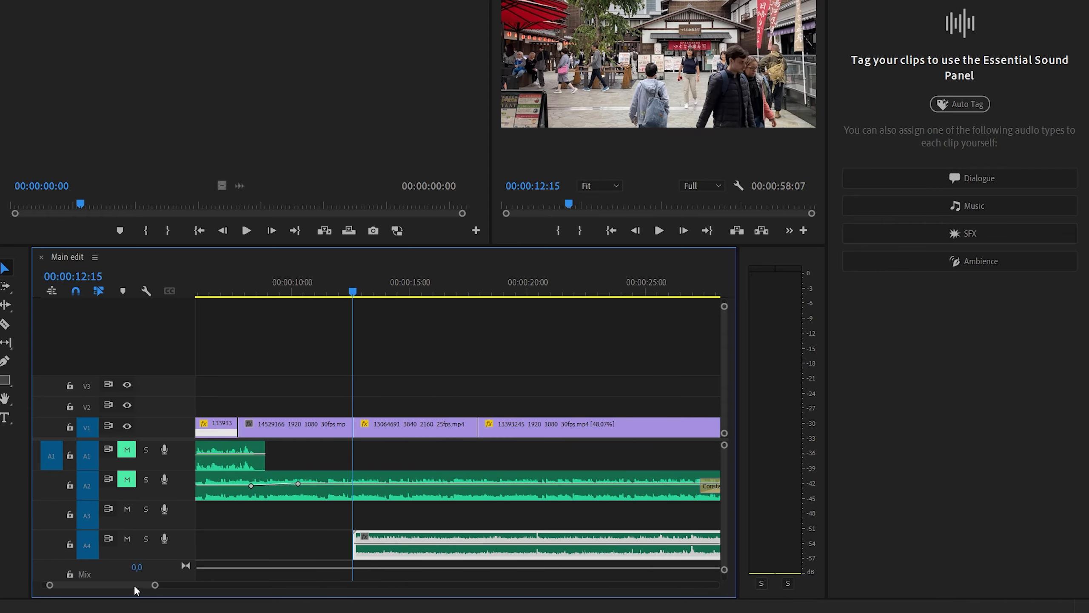
Cut the ambience clip on Audio 4 where the 13064691 clip ends on V1 and delete the part after the cut.
key("c")
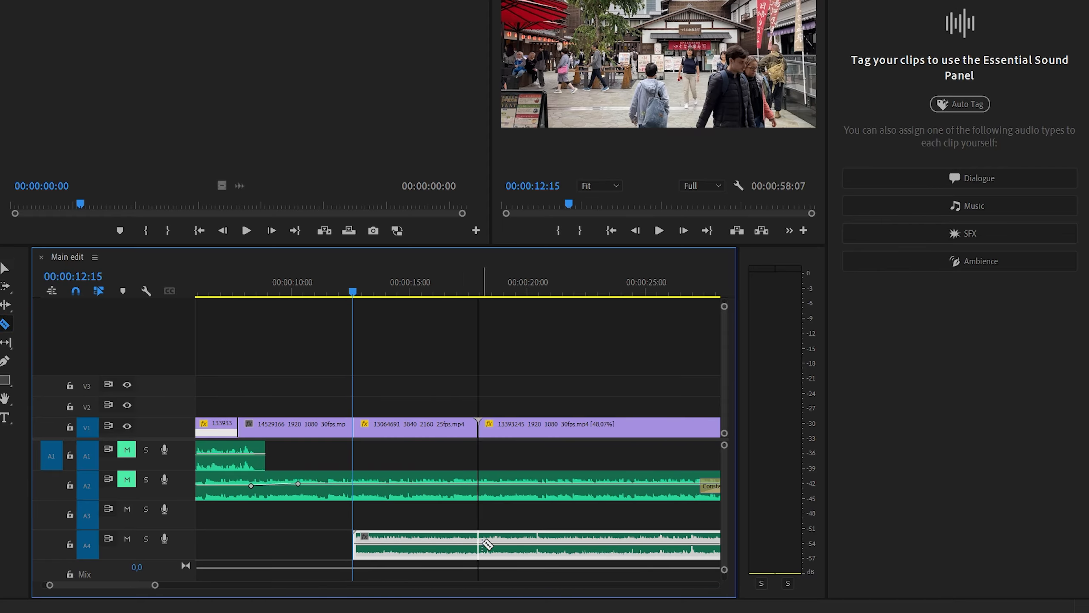
left_click(487, 544)
key("v")
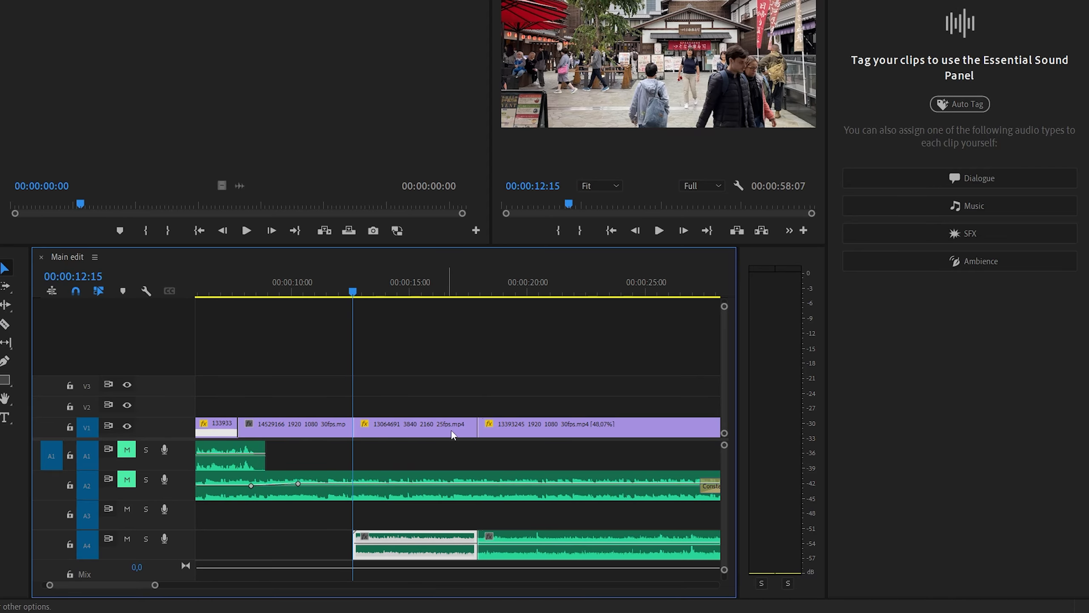
left_click(505, 540)
key("Delete")
Tag the trimmed ambience clip on Audio 4 as SFX and set its clip volume level to -10 dB.
left_click(418, 543)
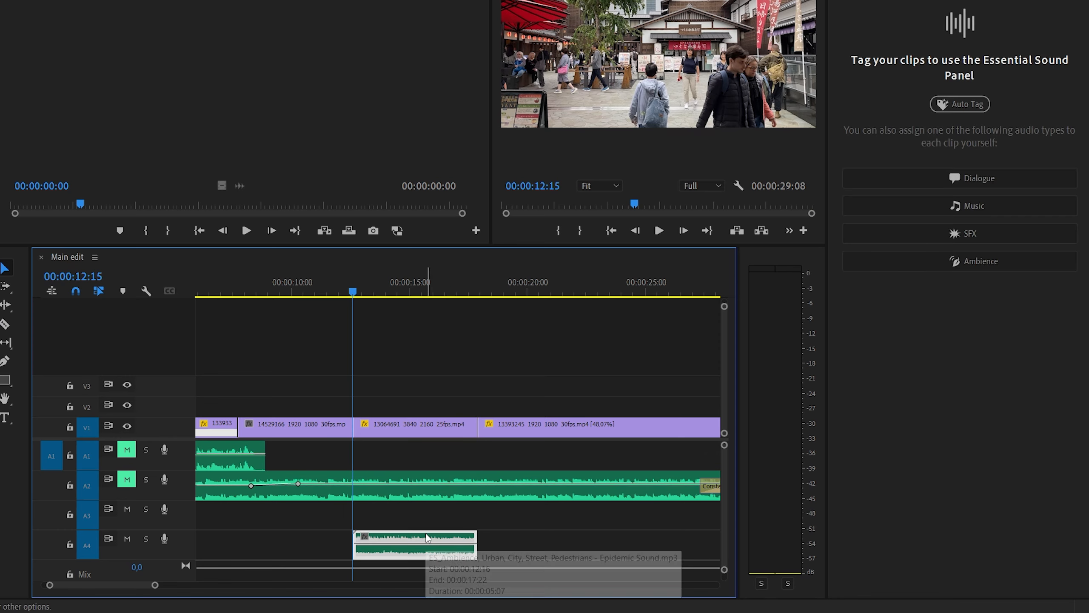
left_click(946, 239)
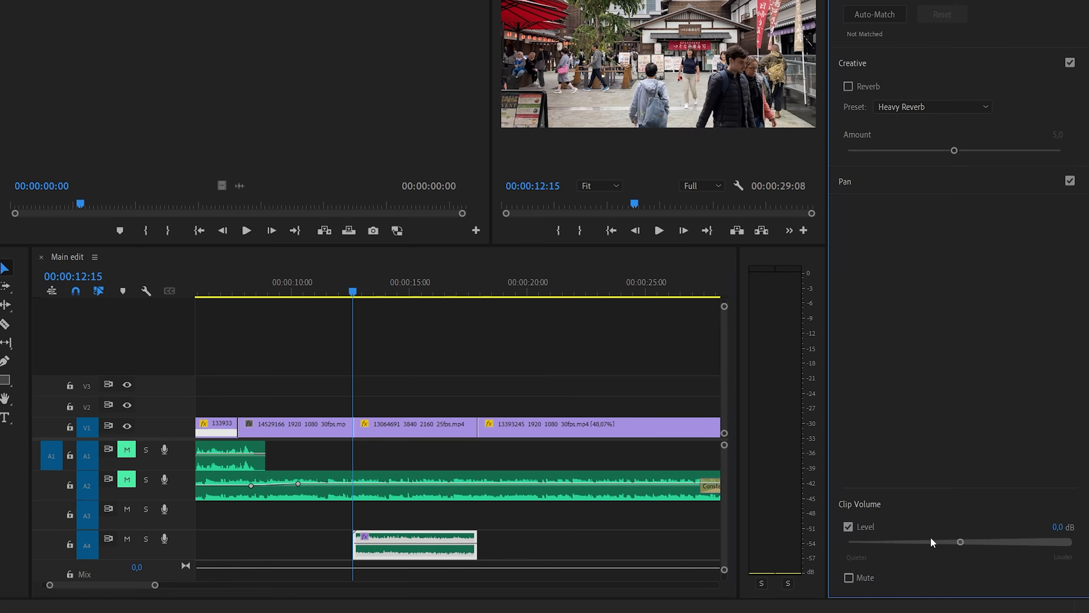
left_click(1075, 526)
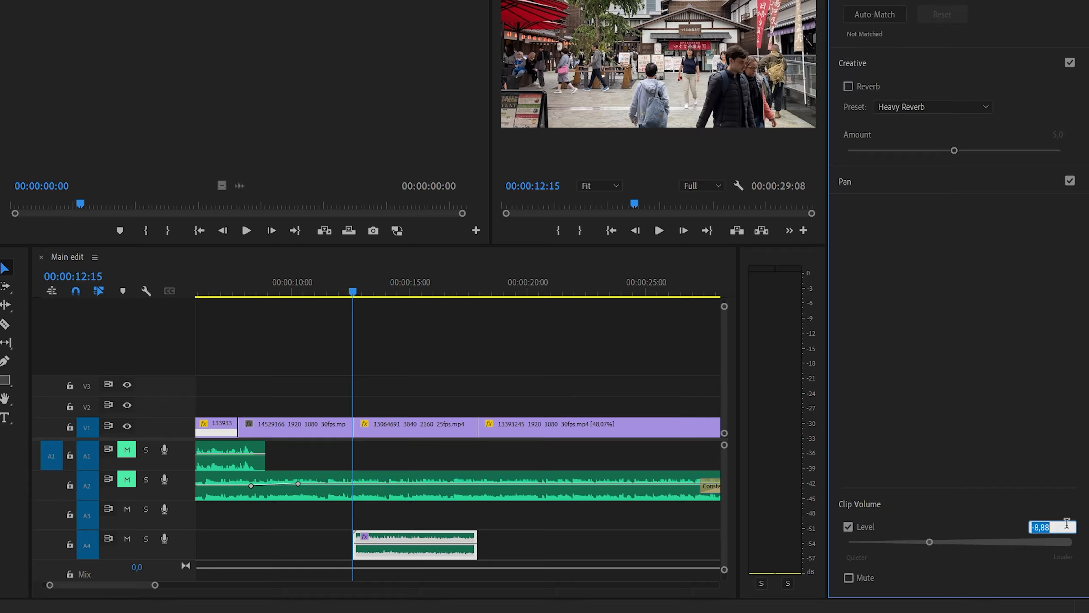
type("-10")
Enlarge the program preview and play the ambience from the start of the 13064691 clip at 00:00:12:15.
left_click(356, 294)
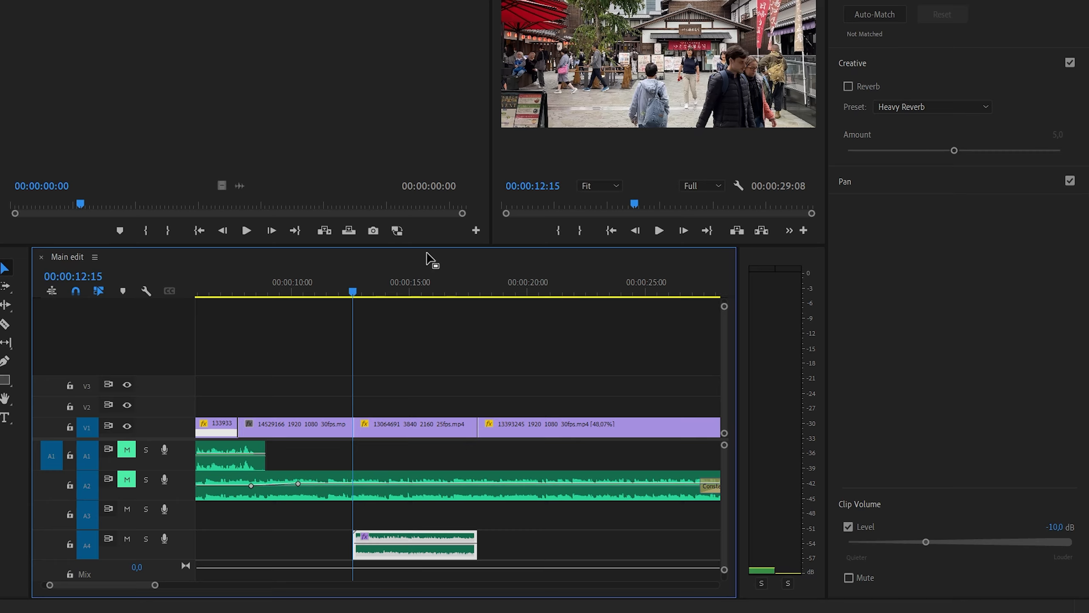
left_click_drag(492, 88, 360, 102)
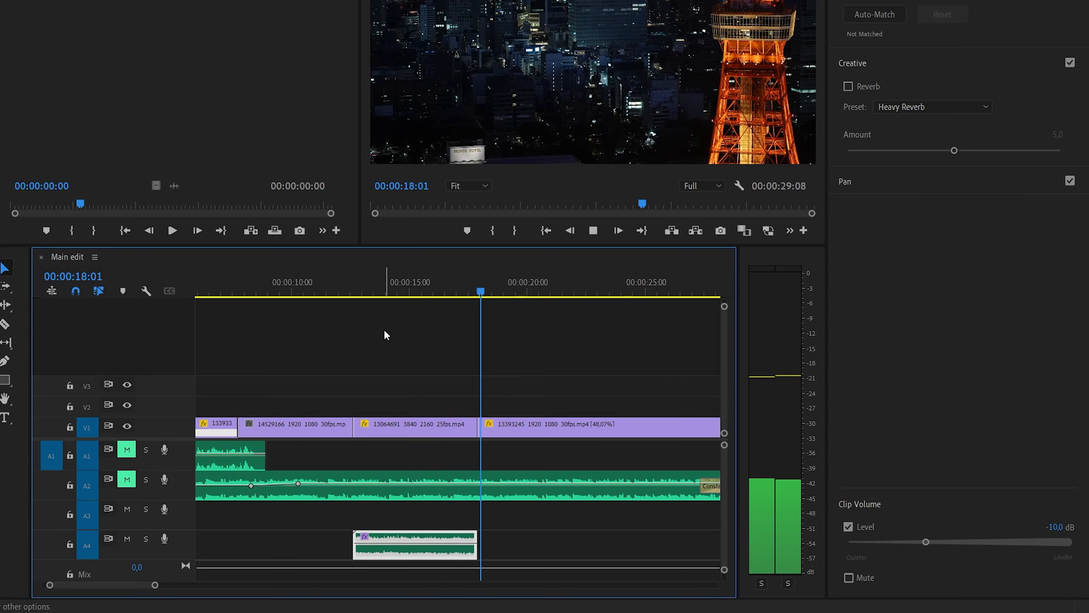
key("space")
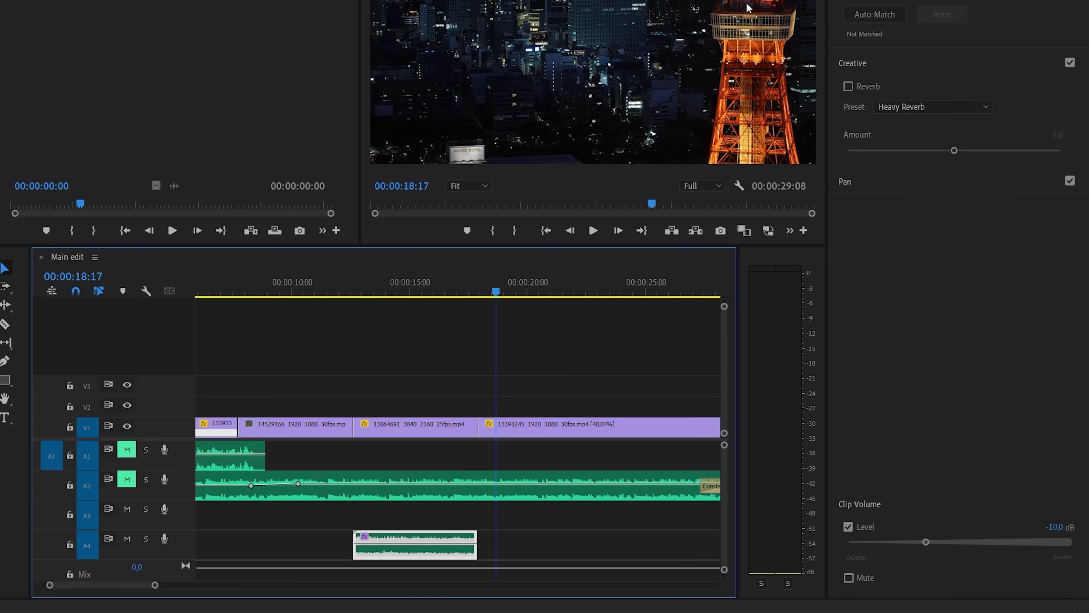
Place a second ambience clip on Audio 4 directly after the first and delete its excess past the end of the video.
left_click(364, 0)
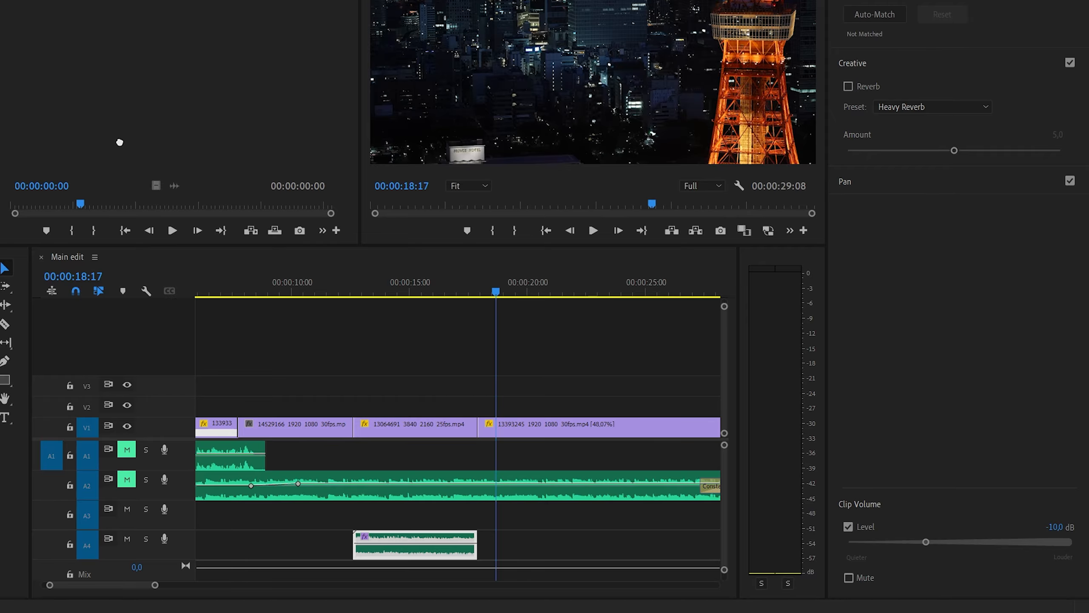
left_click_drag(119, 142, 482, 558)
left_click_drag(505, 296, 478, 297)
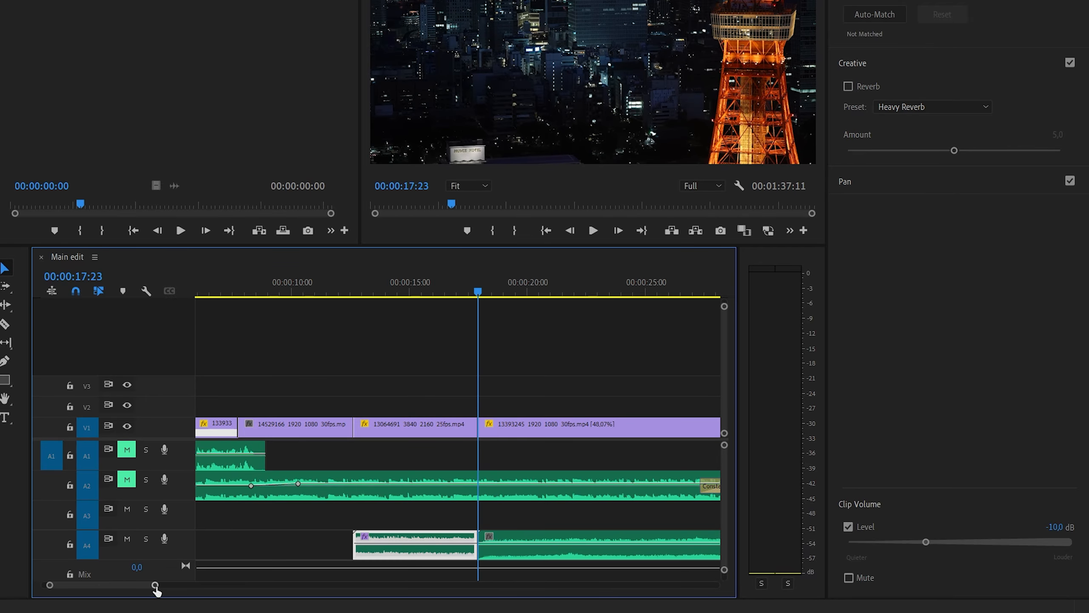
left_click_drag(155, 585, 202, 585)
left_click(569, 538)
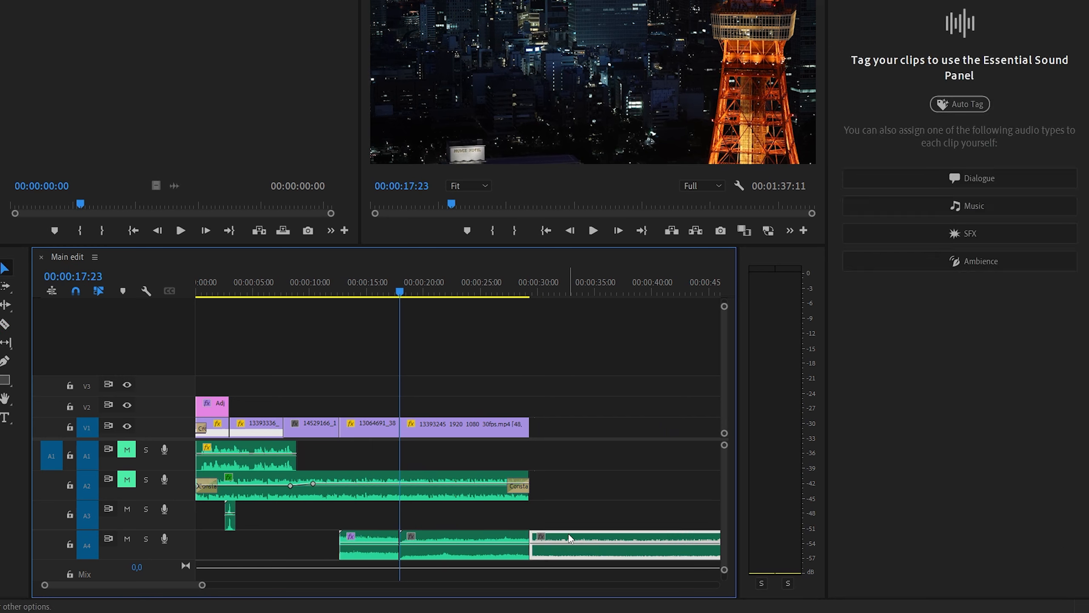
key("Delete")
Tag the second ambience clip on Audio 4 as SFX and set its clip volume level to -10.1 dB.
left_click(467, 538)
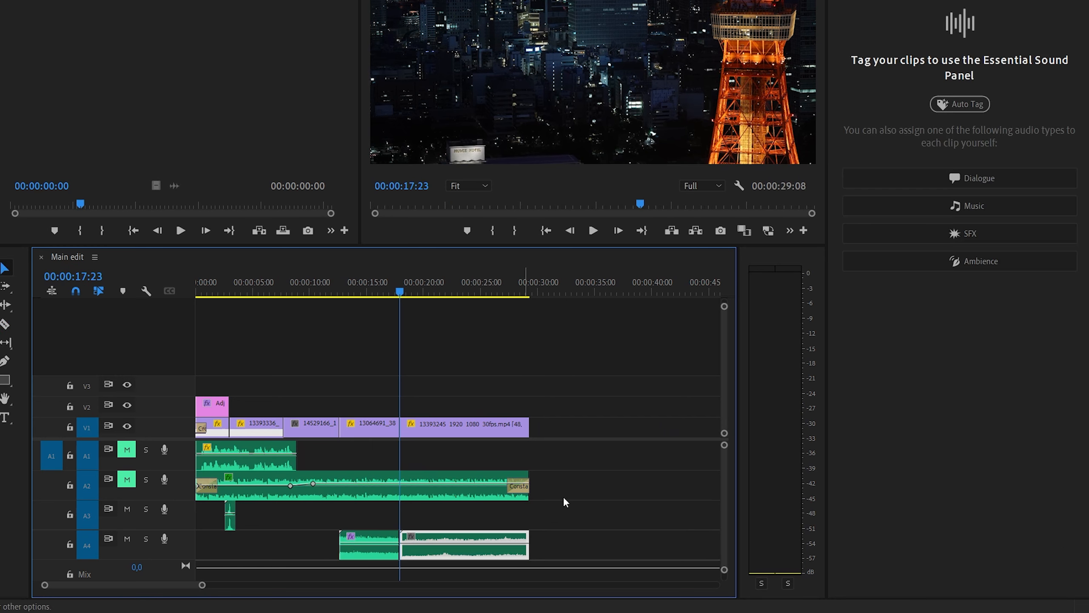
left_click(946, 235)
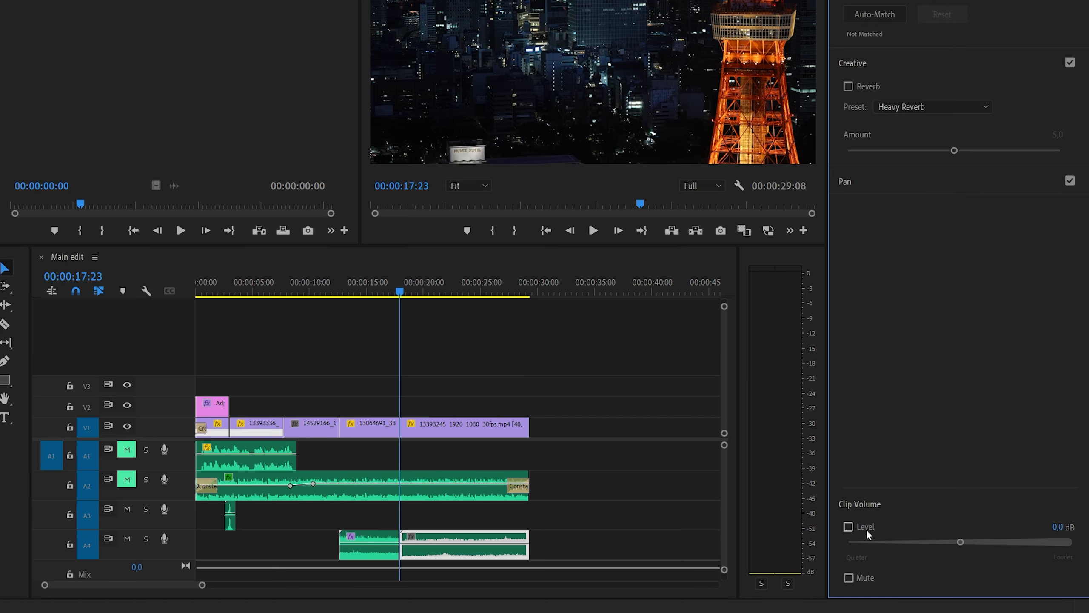
left_click(866, 532)
left_click(1059, 527)
left_click(1059, 526)
key("Return")
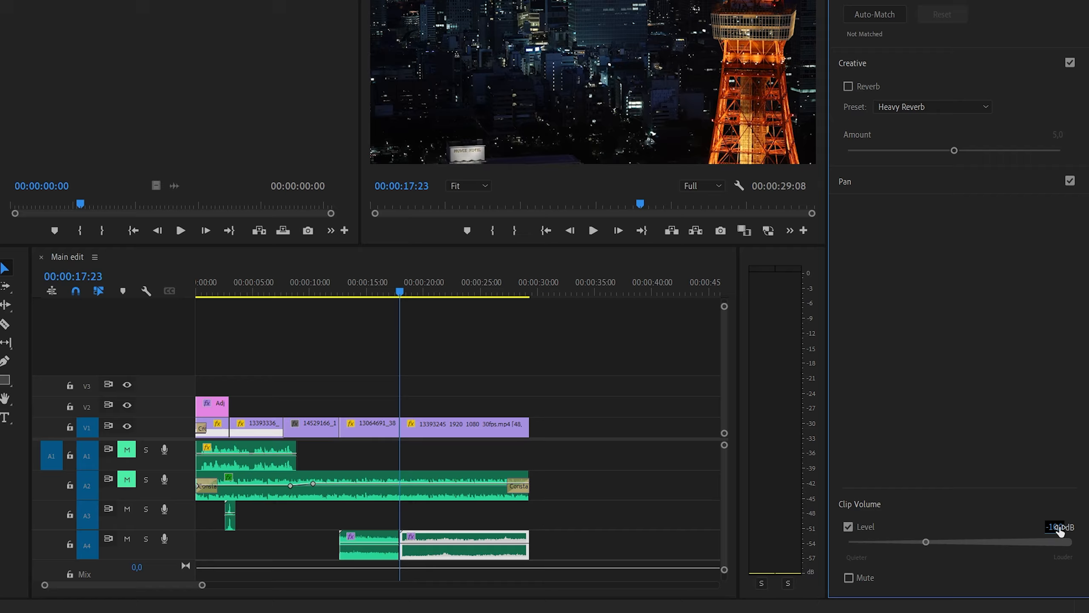
Move the second ambience clip down to Audio 5 and play from 00:00:11:16 to check both ambience sounds.
left_click(480, 538)
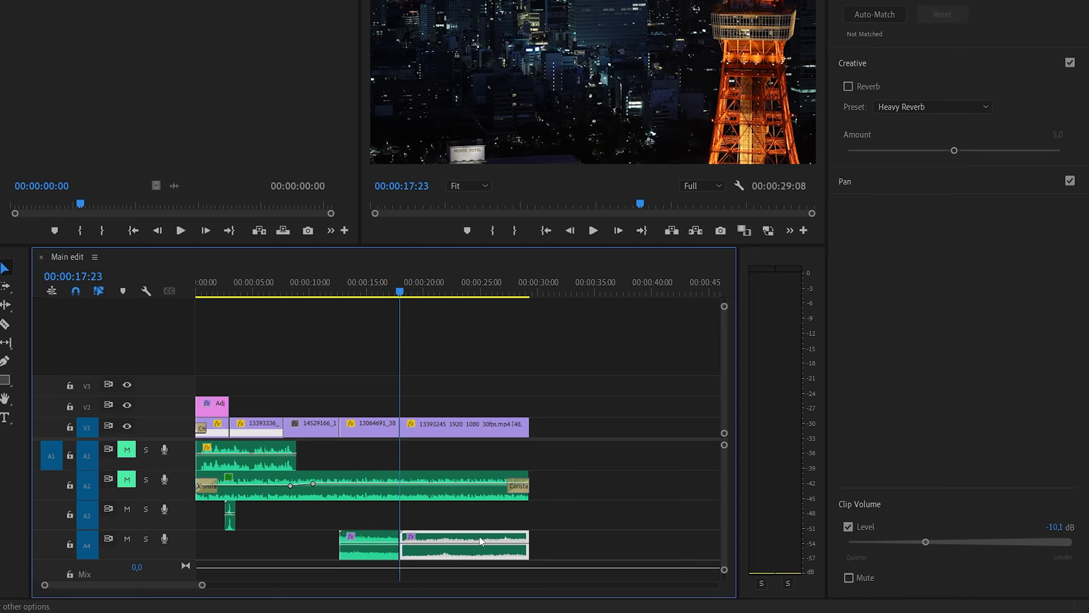
key("alt+Down")
left_click_drag(393, 285, 328, 286)
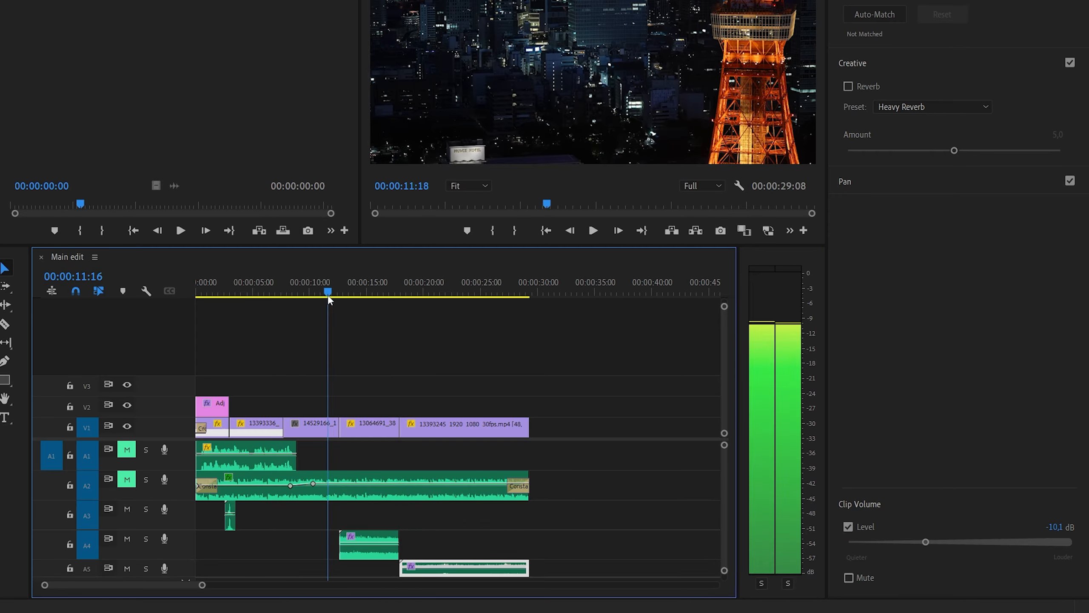
left_click(402, 362)
key("space")
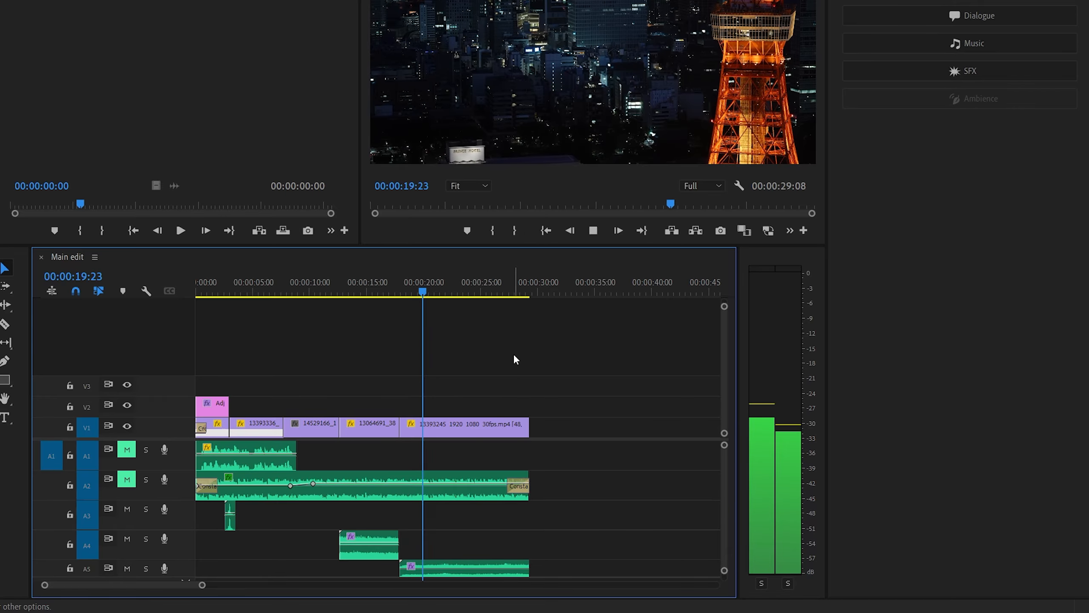
key("space")
Try to trim the start of the ambience clip on Audio 5 to a later point.
scroll(470, 556, "down", 1)
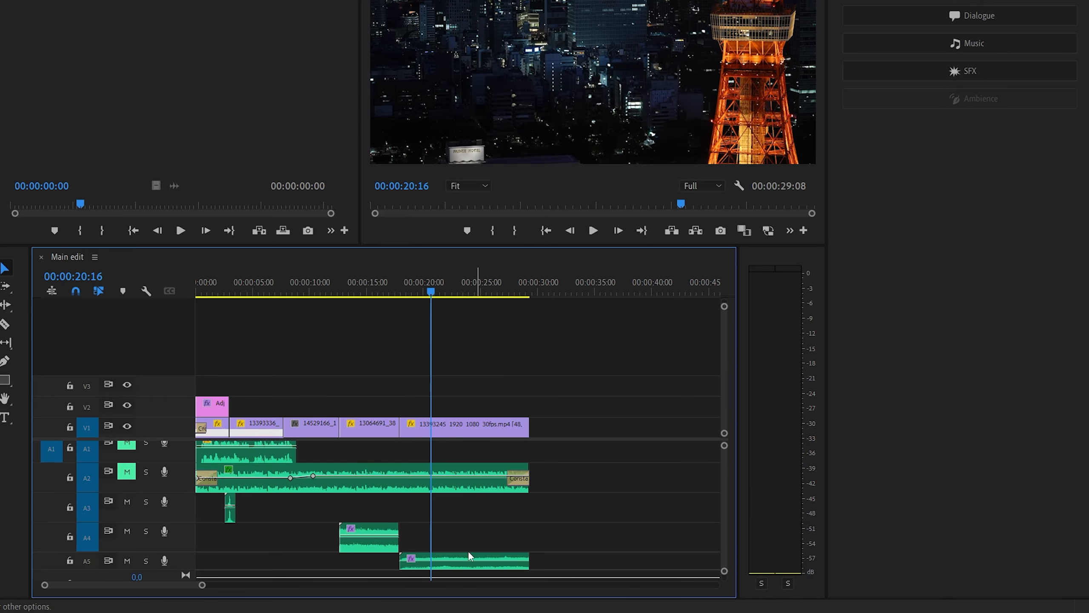
left_click_drag(403, 561, 417, 561)
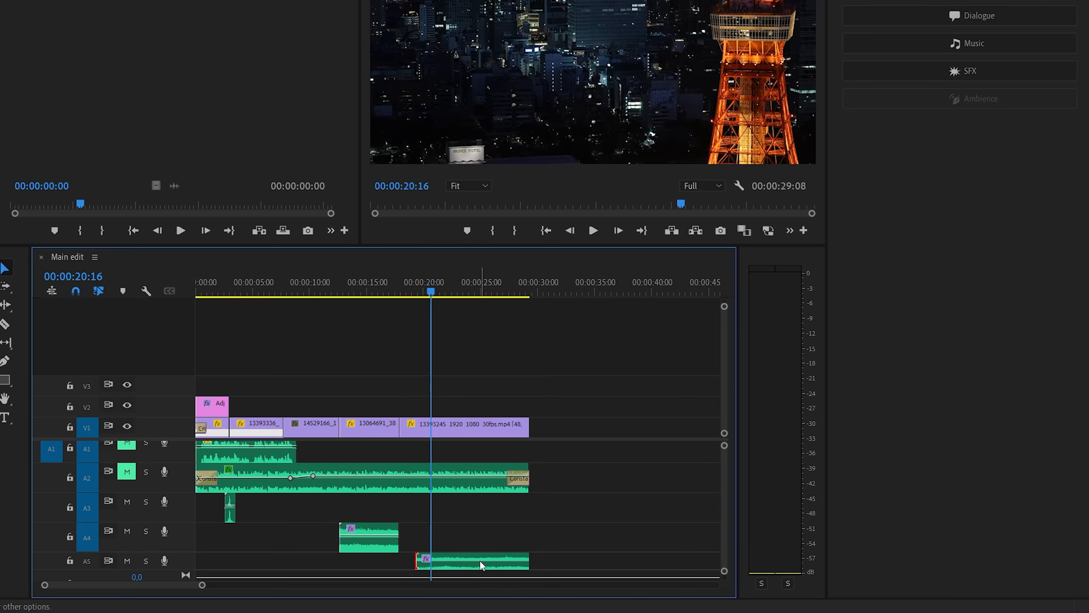
left_click_drag(511, 561, 529, 560)
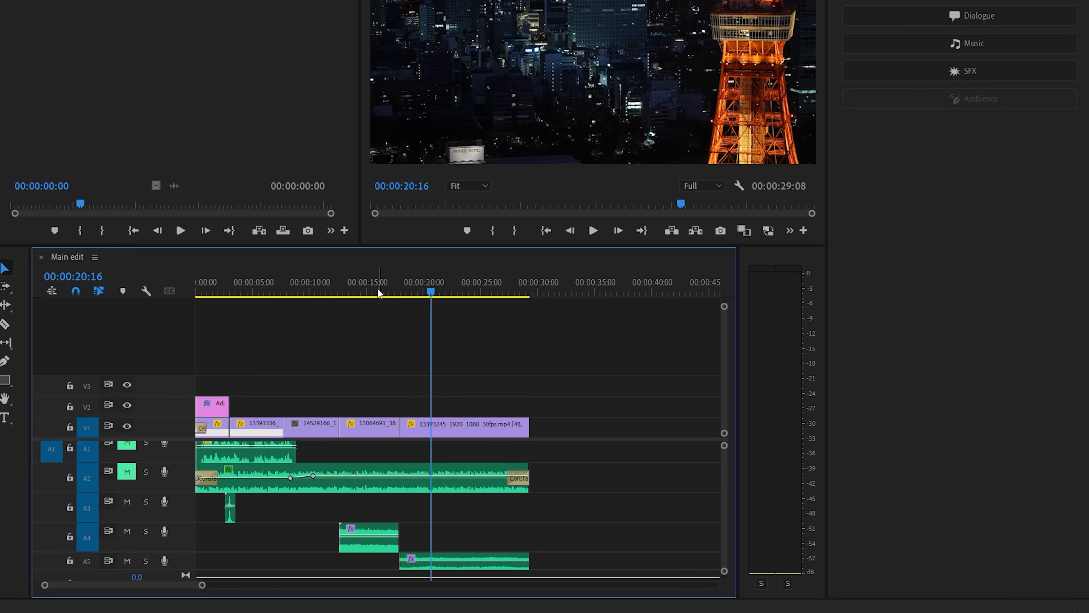
Play across the change from the Audio 4 ambience to the Audio 5 ambience.
left_click(363, 296)
key("space")
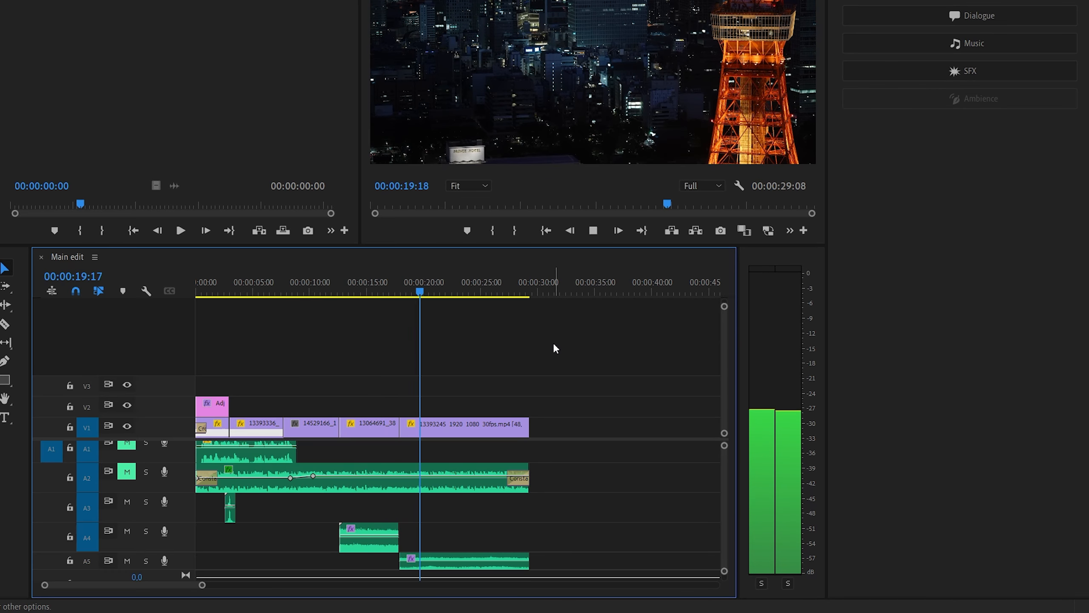
key("space")
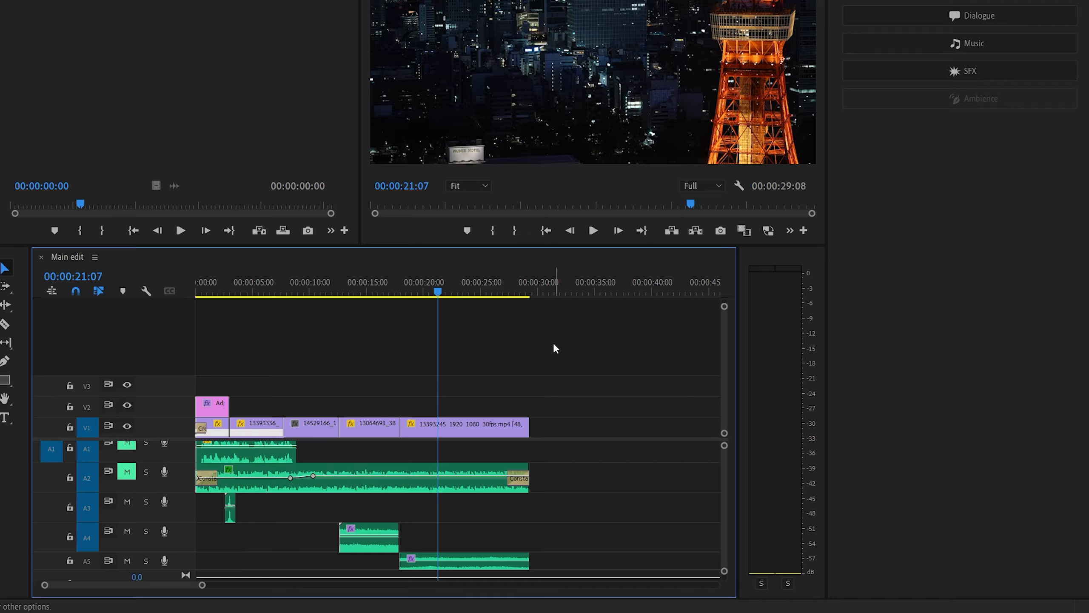
Move the playhead to the end of the sequence and unmute Audio 1 and Audio 2.
key("End")
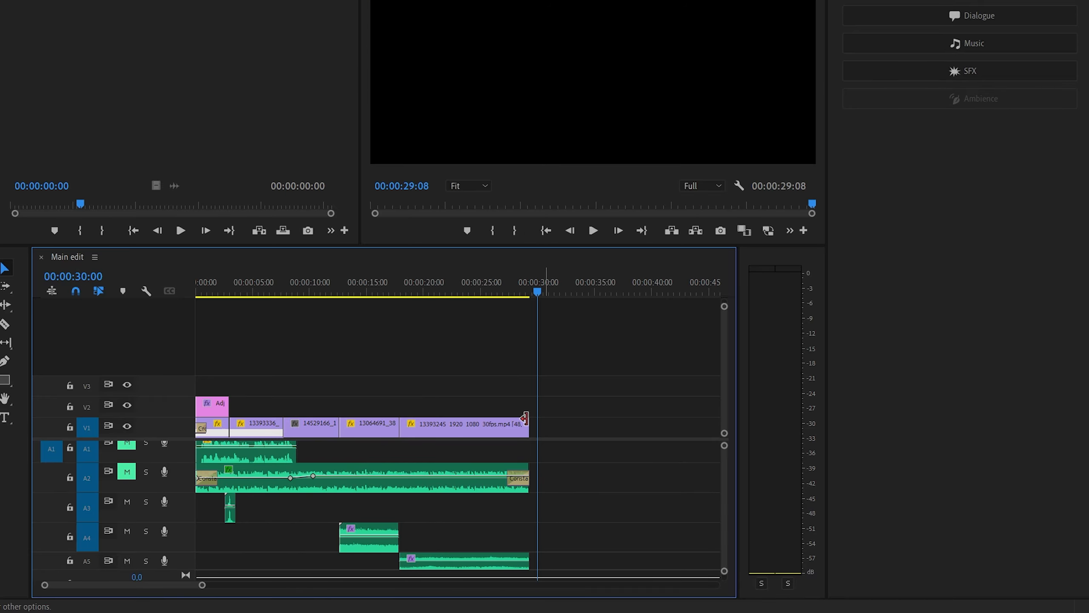
left_click(127, 446)
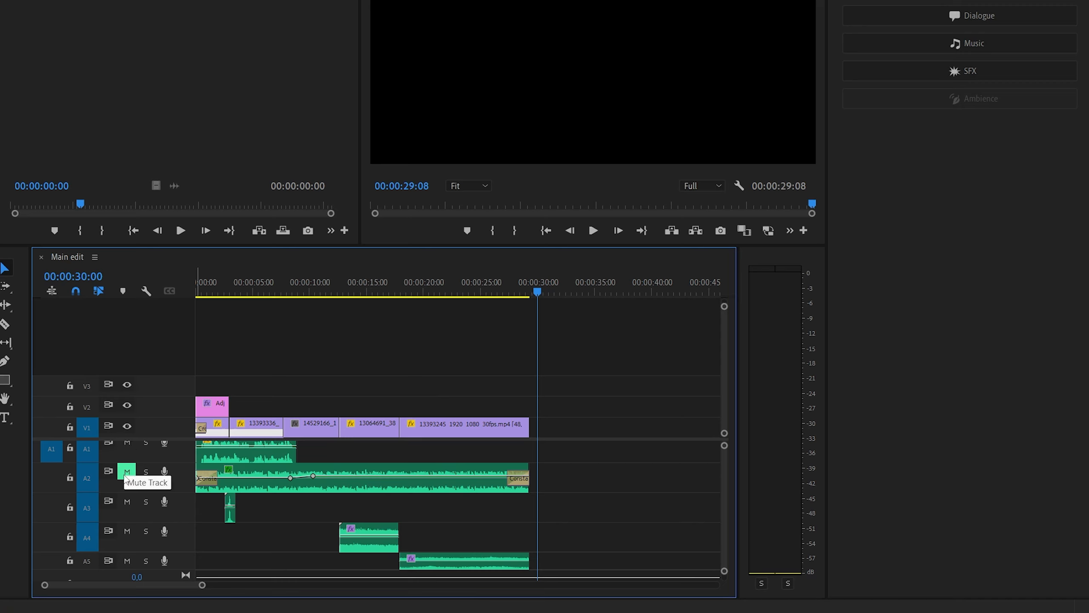
left_click(127, 471)
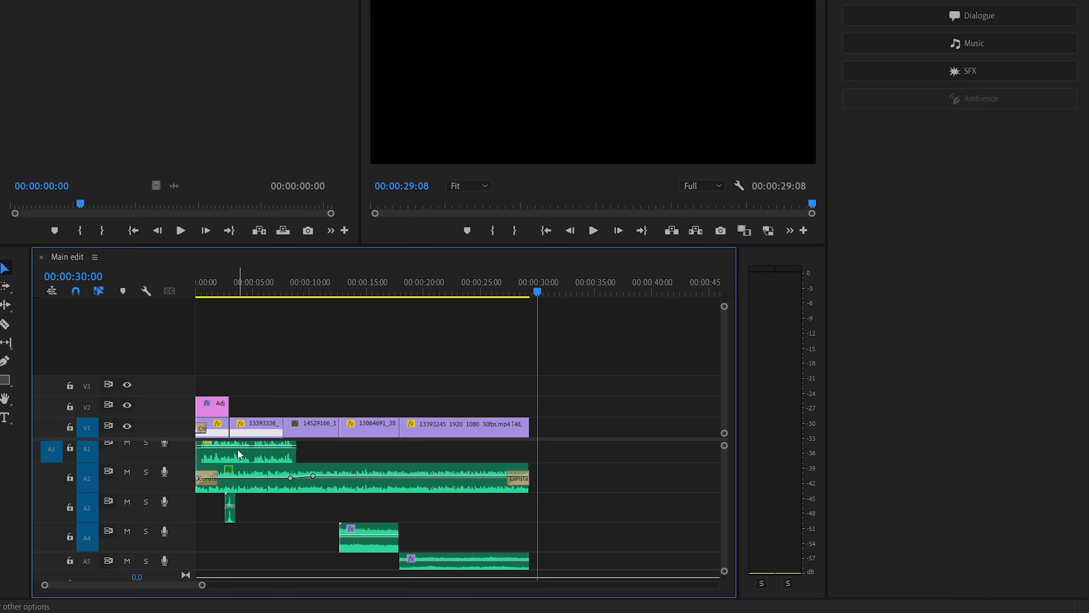
Apply default transitions to the ends of the last V1 clip and the Audio 5 clip, matching the Cross Dissolve's length to the music fade.
right_click(521, 426)
left_click(579, 513)
left_click_drag(524, 429, 511, 430)
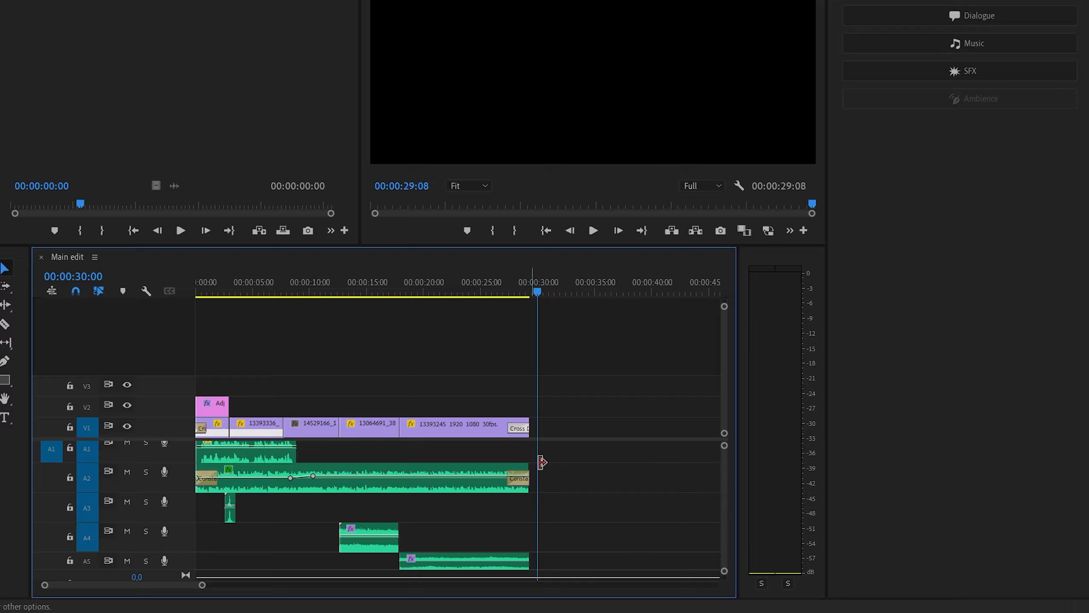
right_click(524, 560)
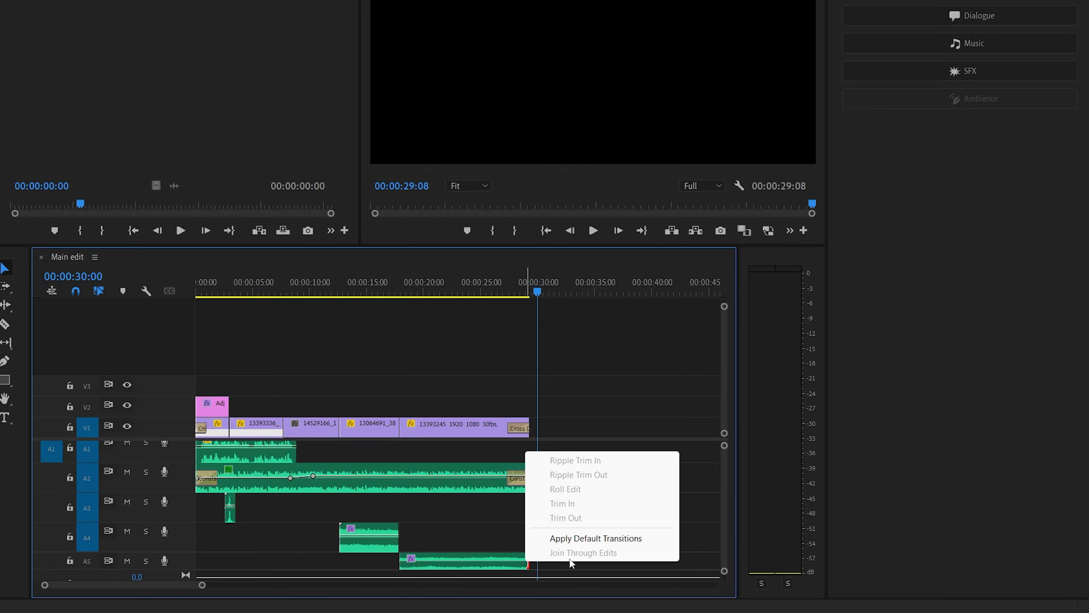
left_click(588, 539)
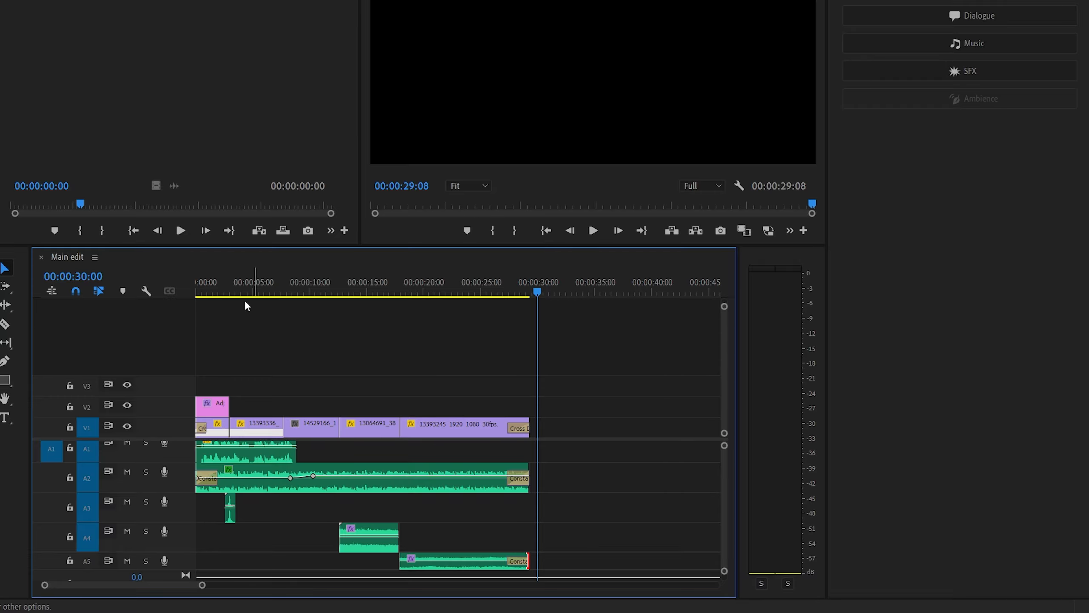
Play the whole sequence from 00:00:00:00 to review the full mix and the closing fades.
left_click(197, 297)
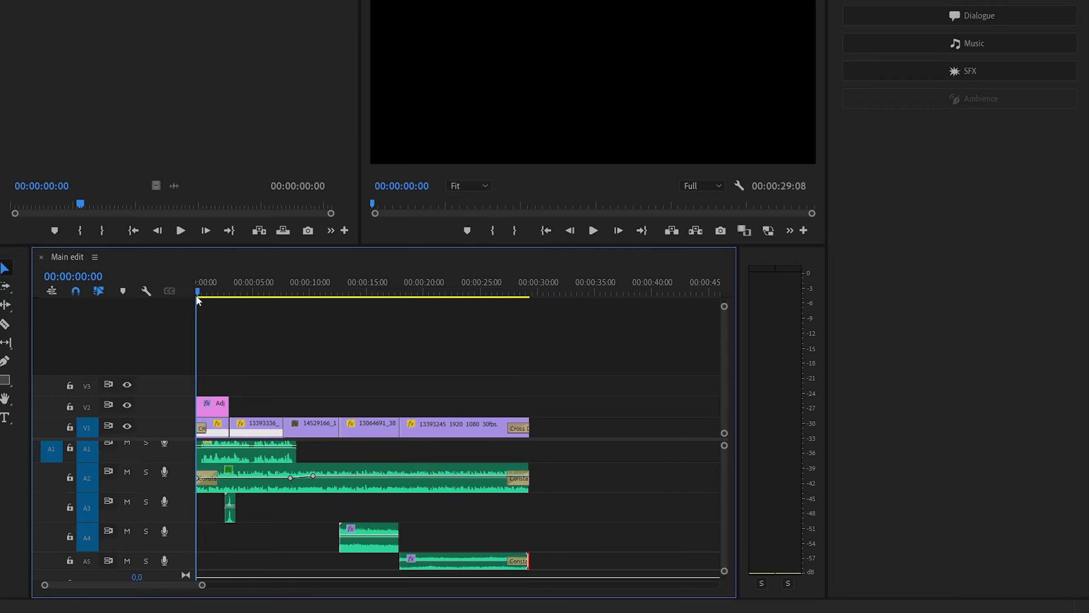
key("space")
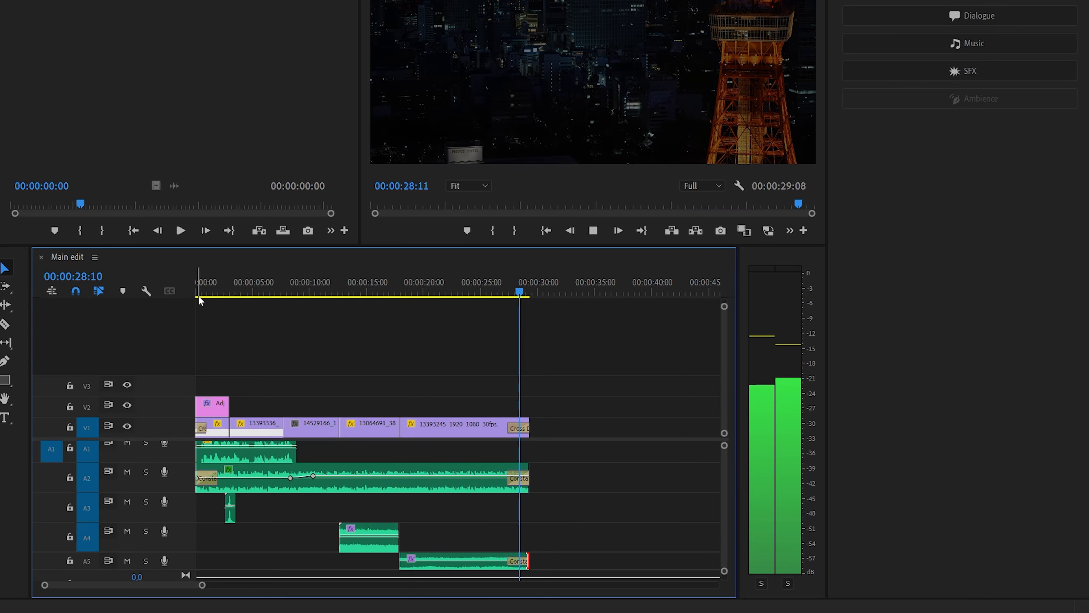
scroll(332, 455, "up", 1)
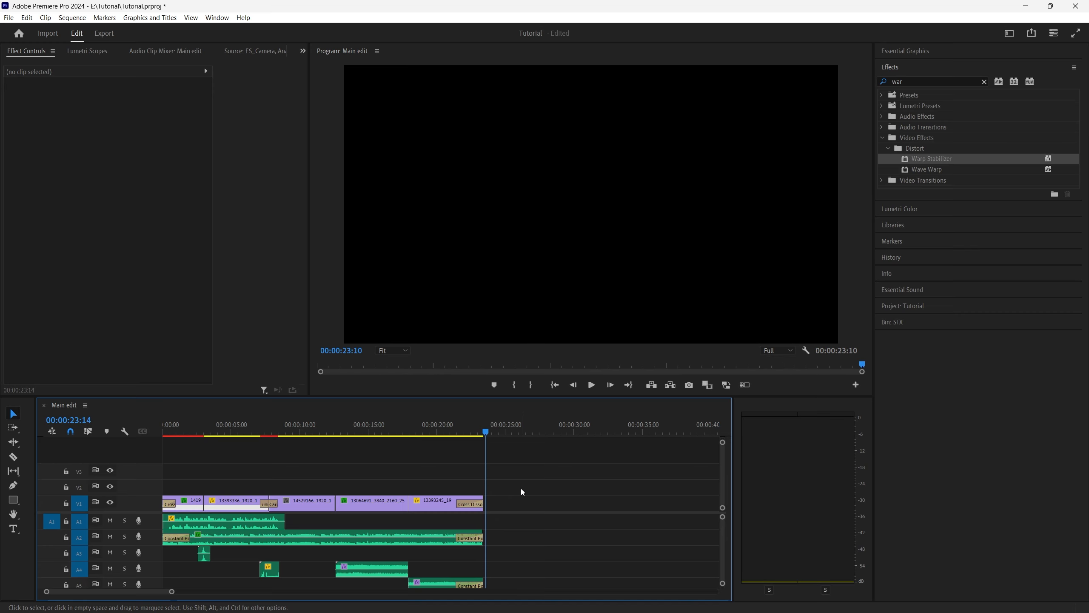
Move the playhead to 00:00:23:08 at the end of the last clip and set the sequence's out point there.
key("o")
left_click_drag(487, 431, 484, 432)
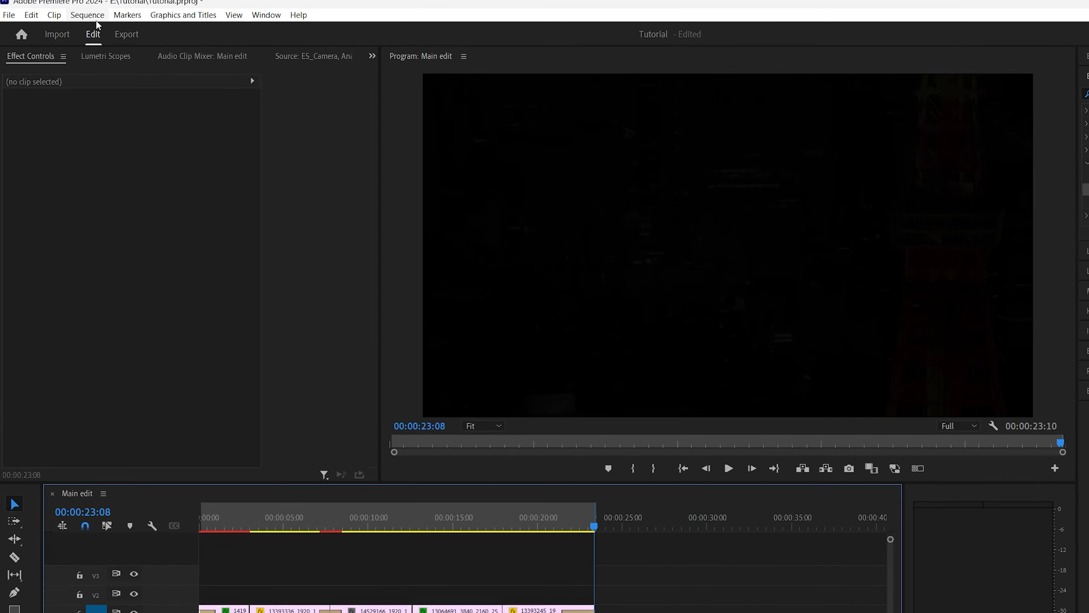
Render the effects between the sequence's in and out points.
left_click(88, 15)
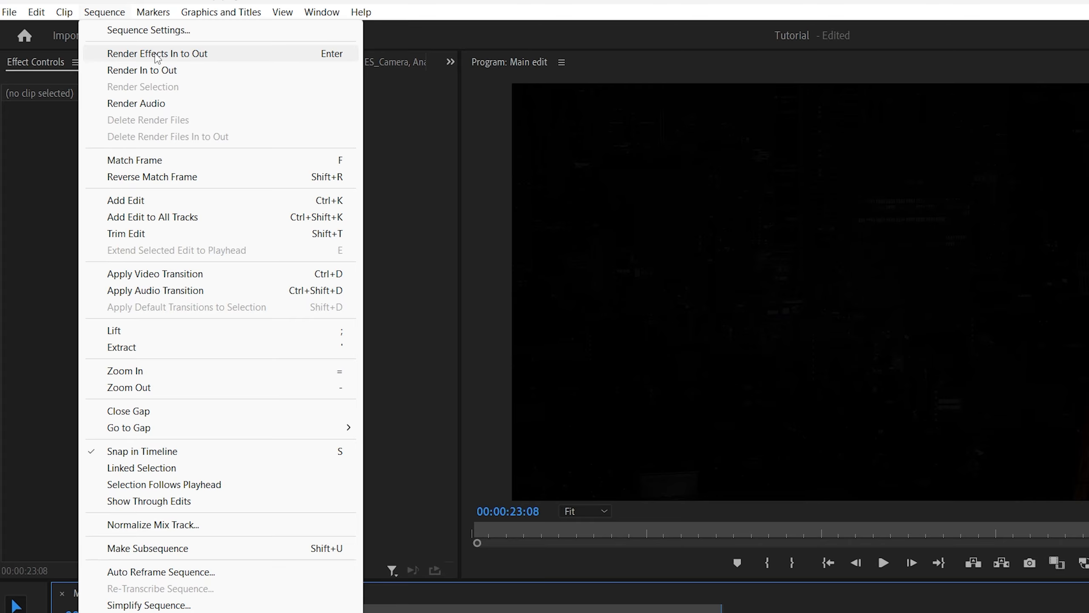
left_click(157, 56)
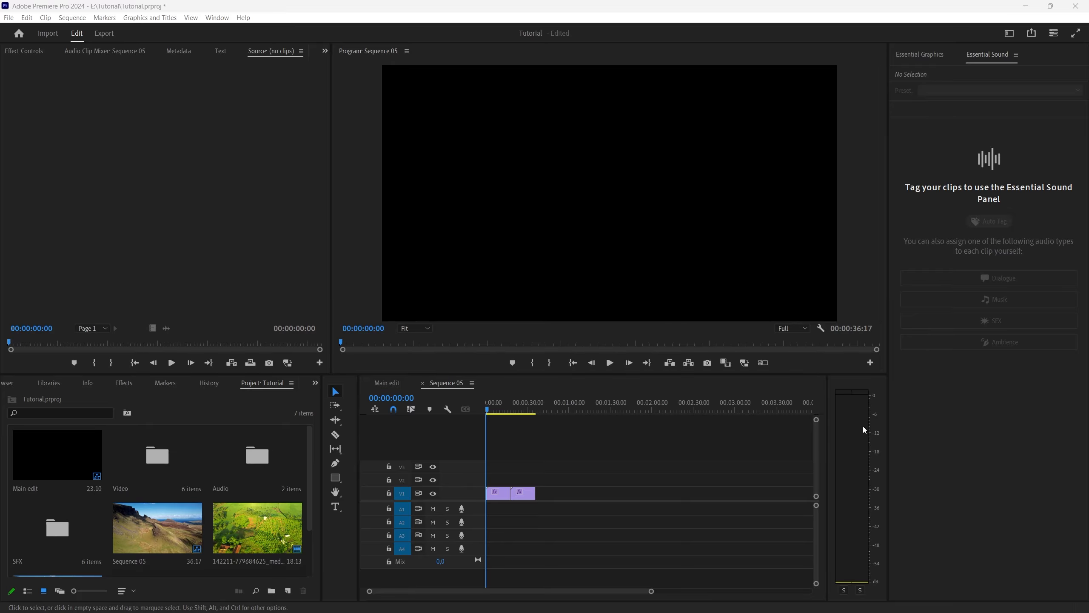
Switch to the Color workspace and open the Basic Correction settings for the 248653_medium.mp4 clip in Sequence 05.
left_click(1009, 33)
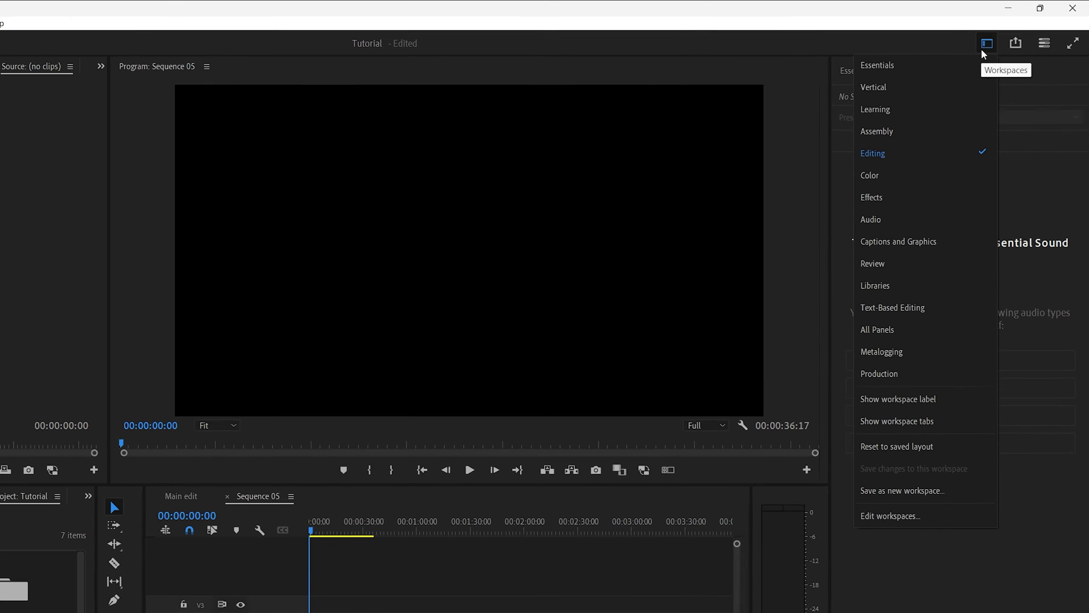
left_click(856, 210)
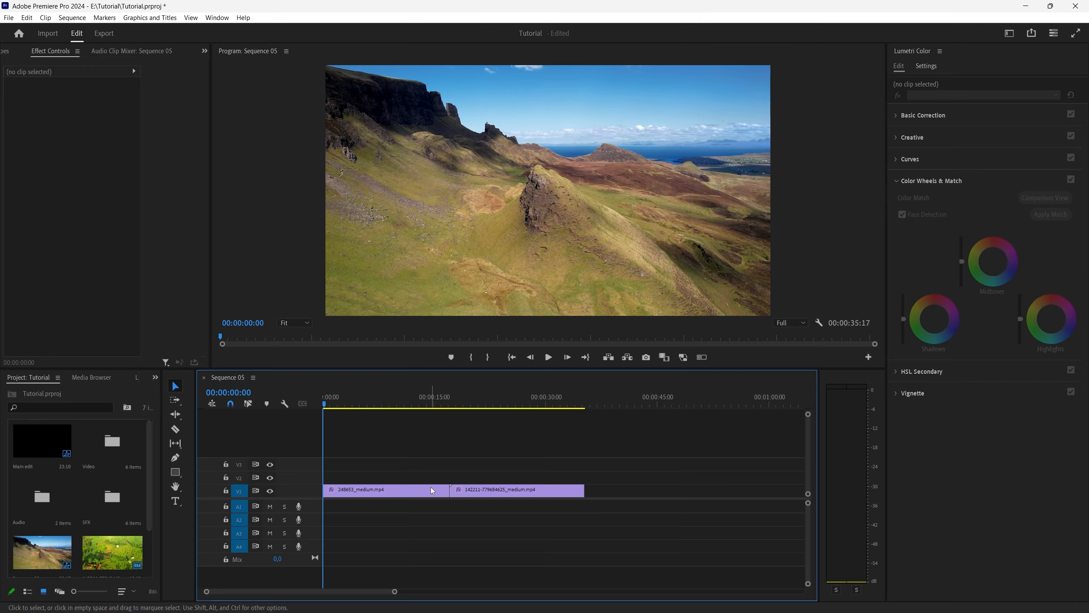
left_click(432, 491)
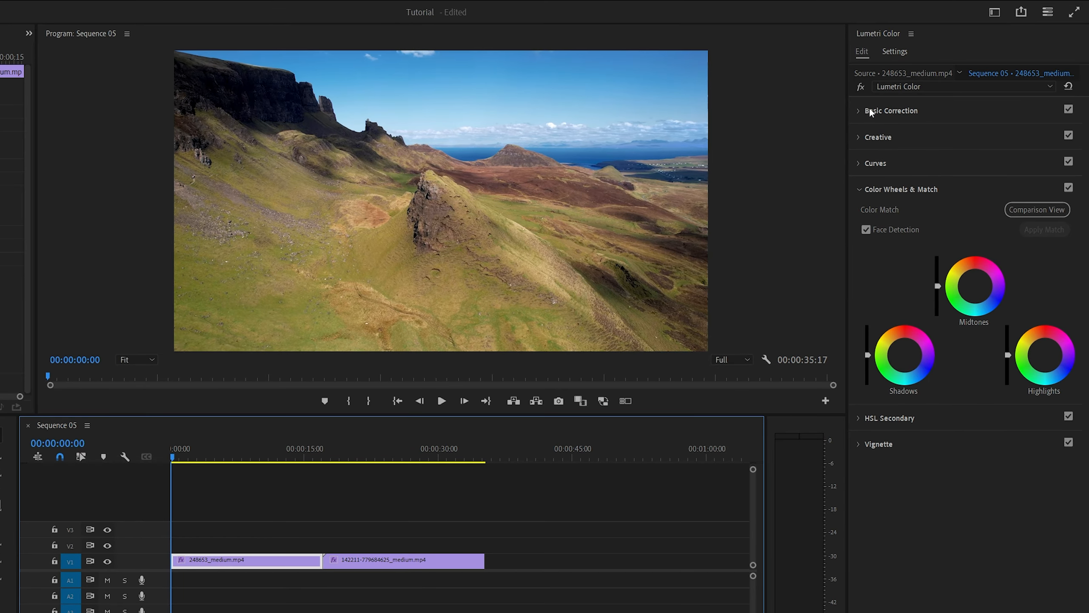
left_click(870, 108)
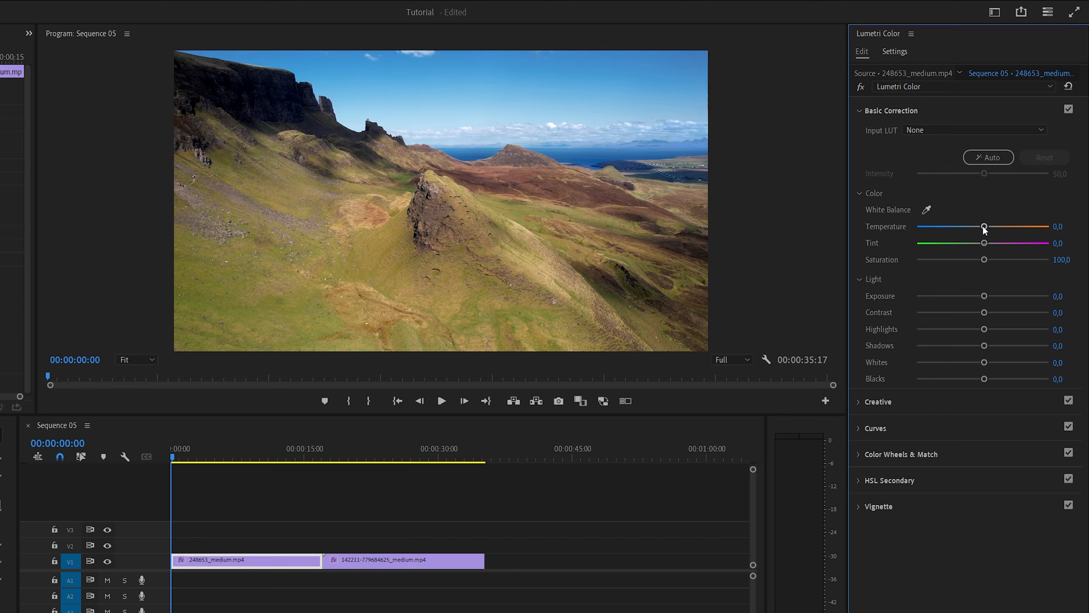
Test cooler and warmer Temperature values, settle on 17.3, and compare the clip with Basic Correction off and on.
left_click_drag(984, 227, 926, 228)
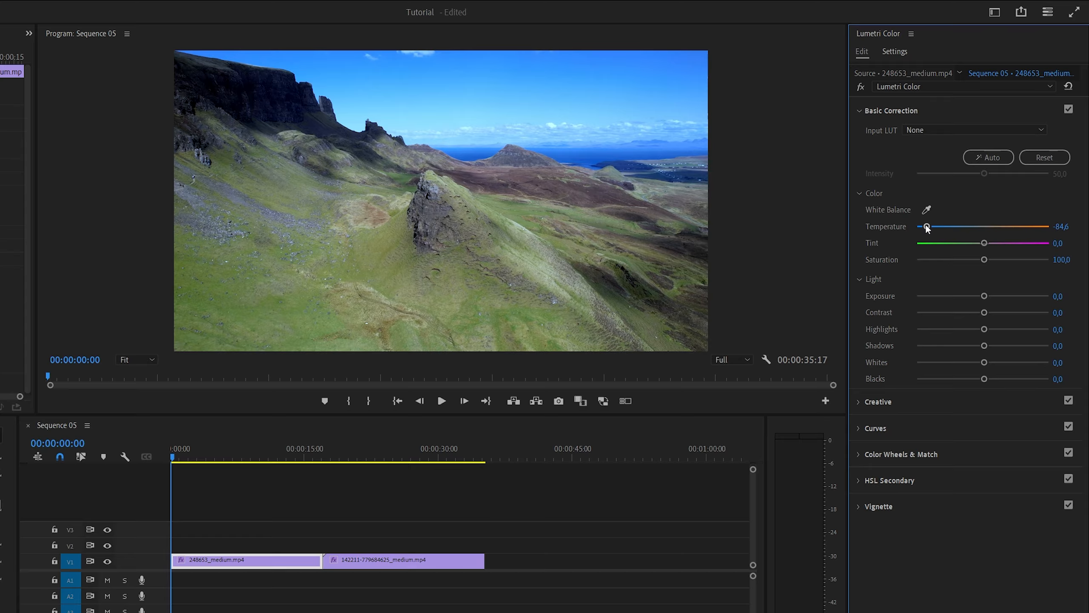
left_click_drag(928, 228, 1028, 228)
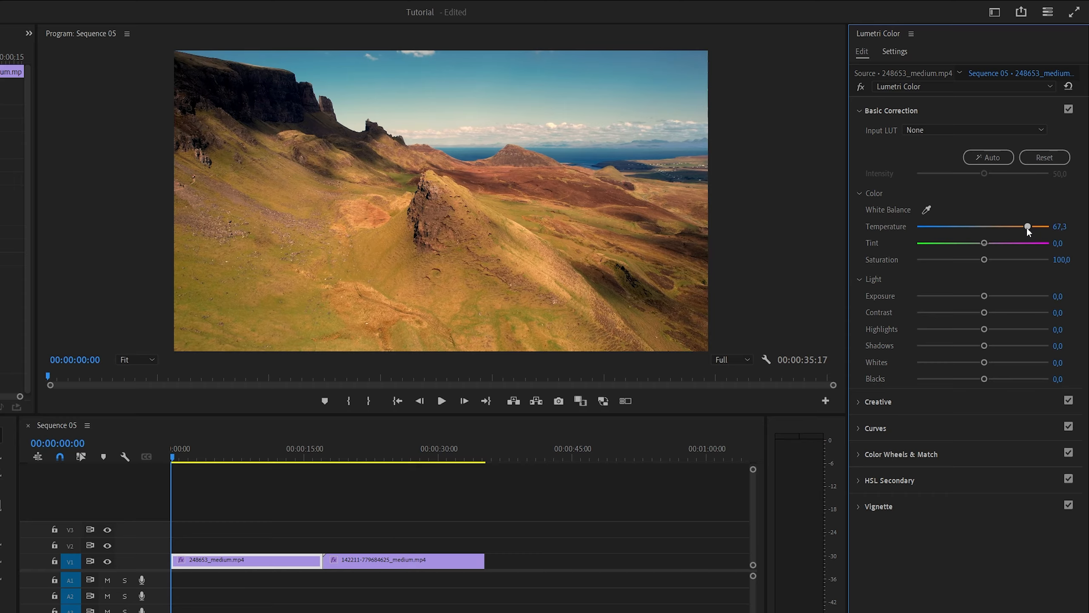
left_click_drag(1028, 230, 995, 233)
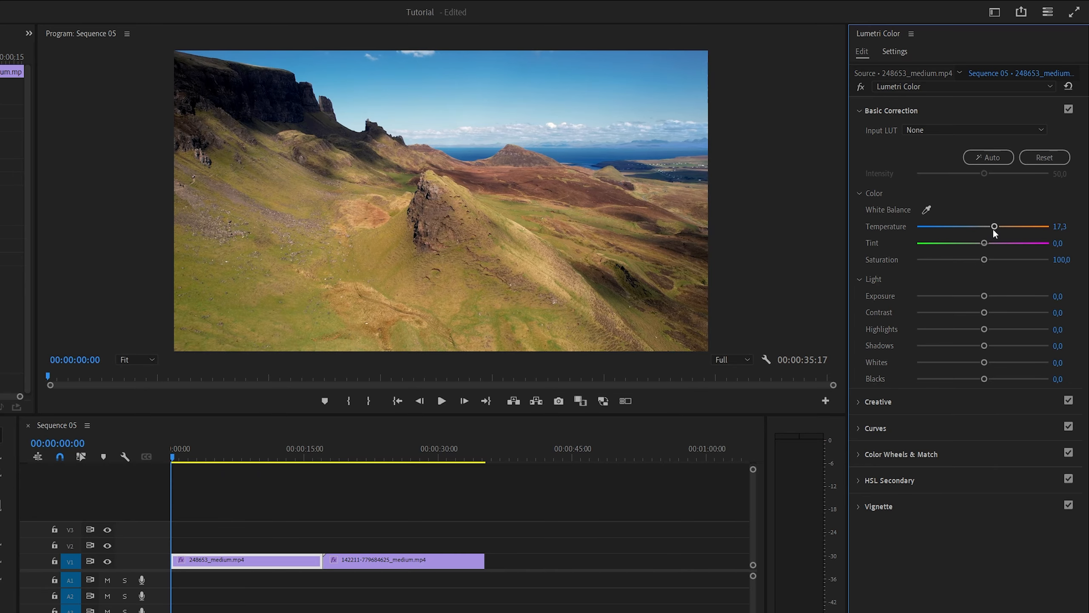
left_click(1068, 110)
left_click(1069, 110)
Try shifting the clip's Tint towards green, to about -48.1, and return it to 0.
mouse_move(985, 244)
left_mouse_down()
mouse_move(1023, 248)
mouse_move(969, 245)
left_mouse_up()
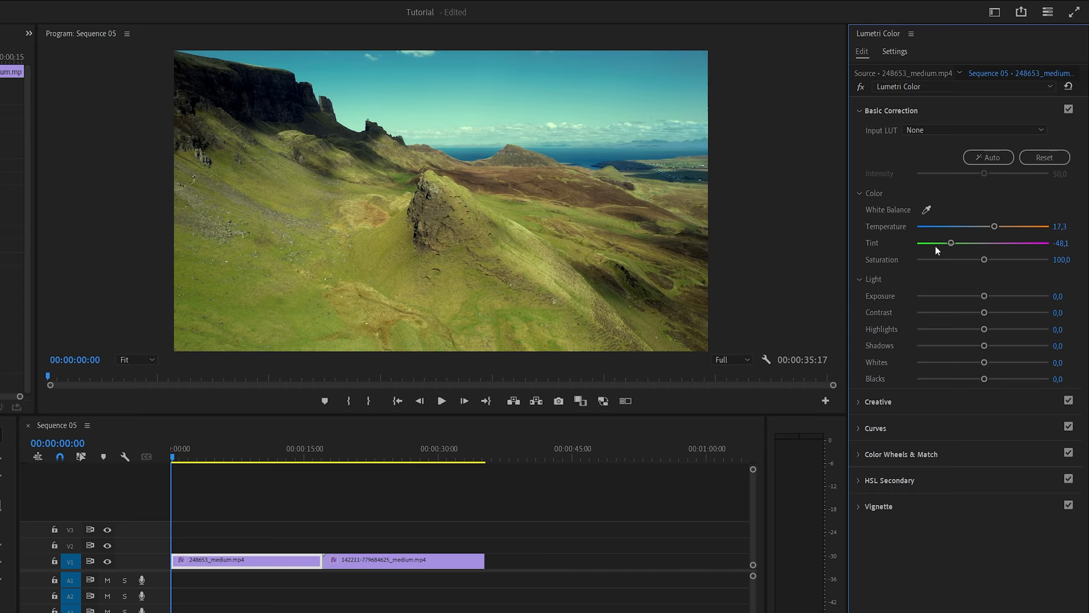
left_click_drag(951, 244, 985, 243)
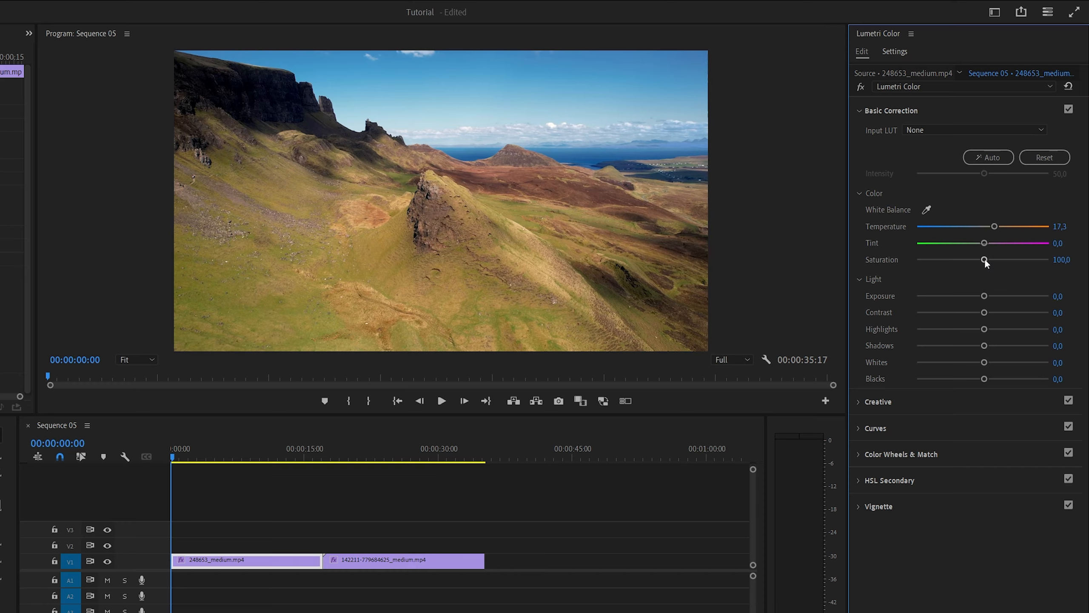
Set the clip's Saturation to 120 and compare the picture with Basic Correction off and on.
mouse_move(984, 259)
left_mouse_down()
mouse_move(936, 260)
mouse_move(999, 260)
left_mouse_up()
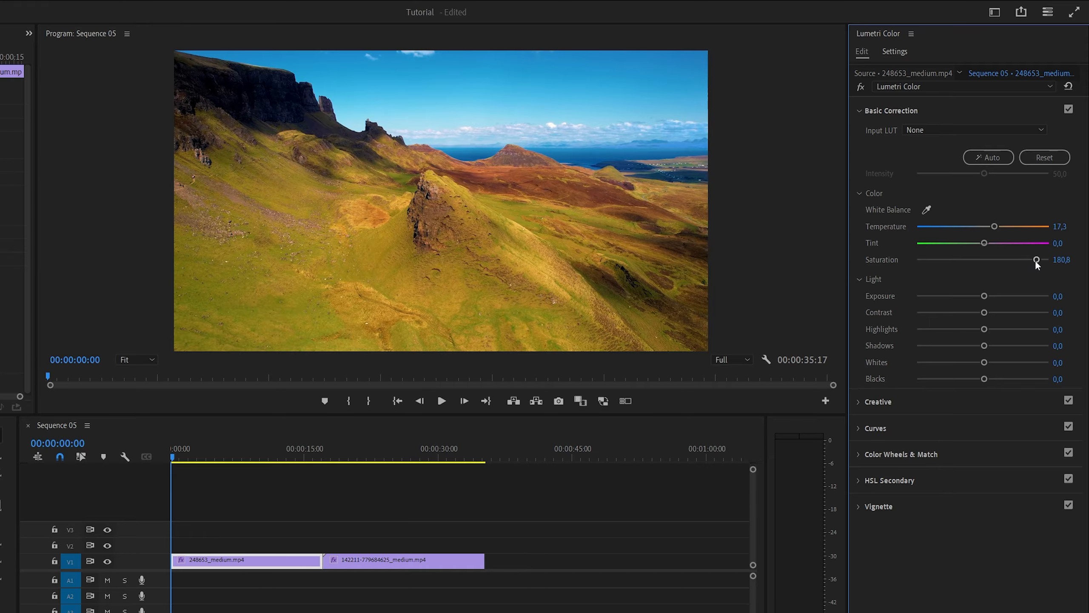
left_click_drag(1037, 260, 1010, 260)
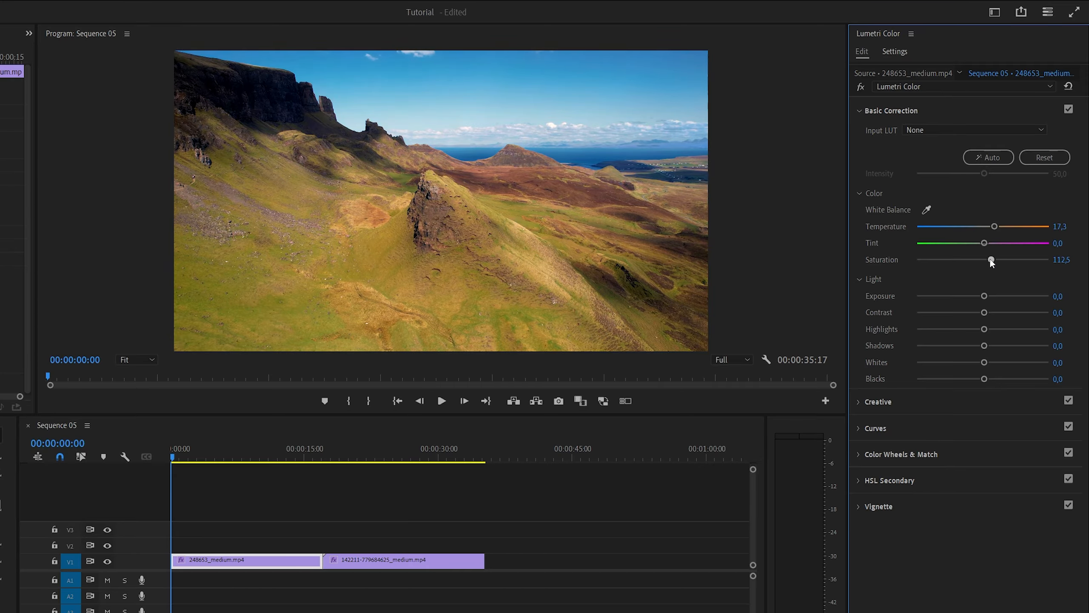
left_click(1060, 260)
type("120")
key("Return")
left_click(1068, 110)
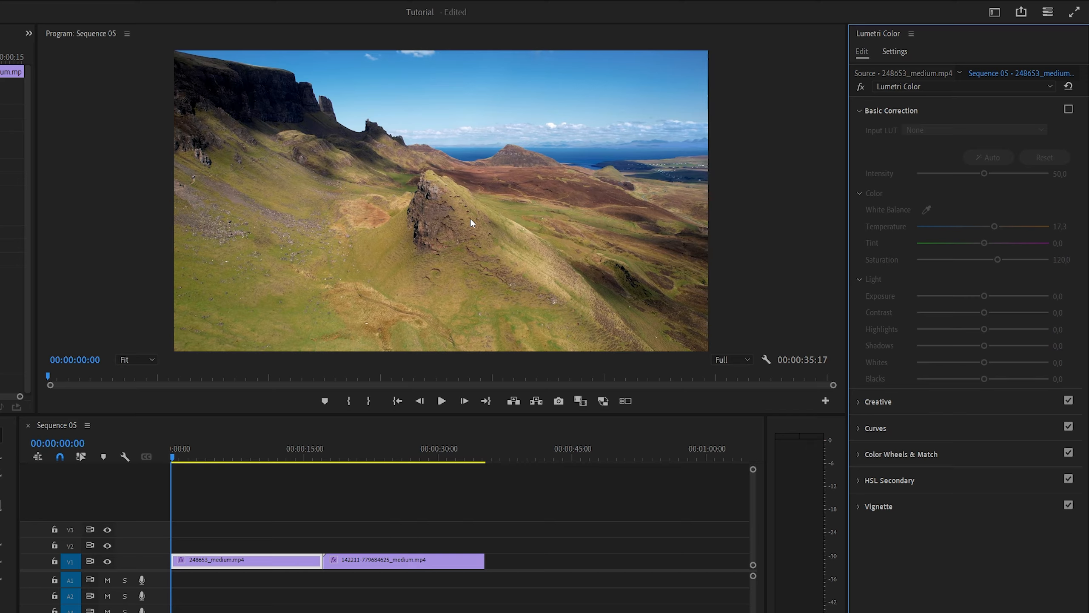
left_click(1068, 110)
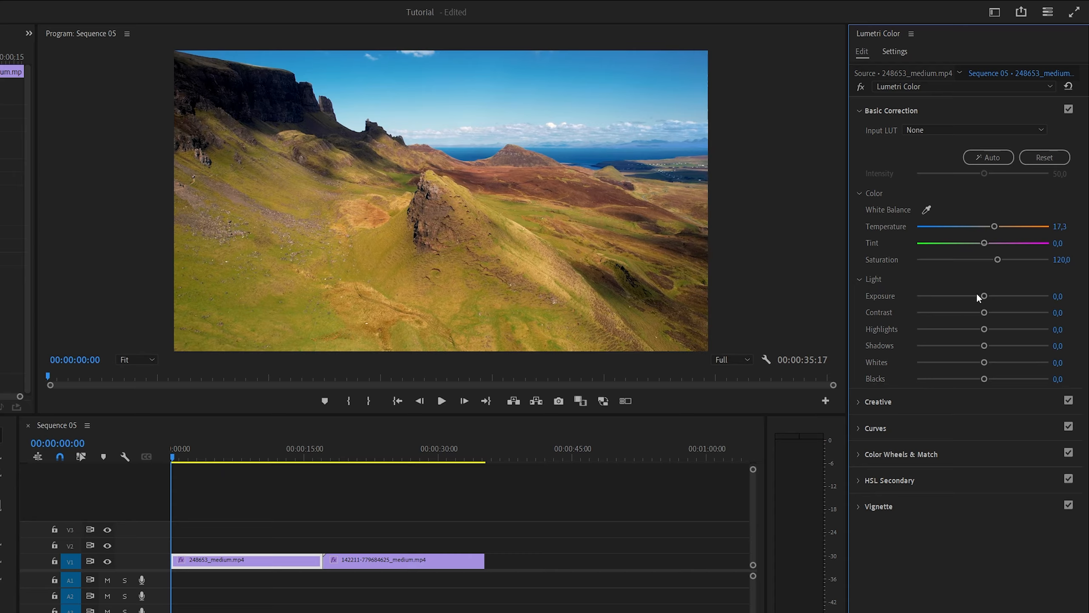
Try brightening the clip with an Exposure of 2.2 and bring it back to 0.
left_click_drag(984, 296, 1011, 296)
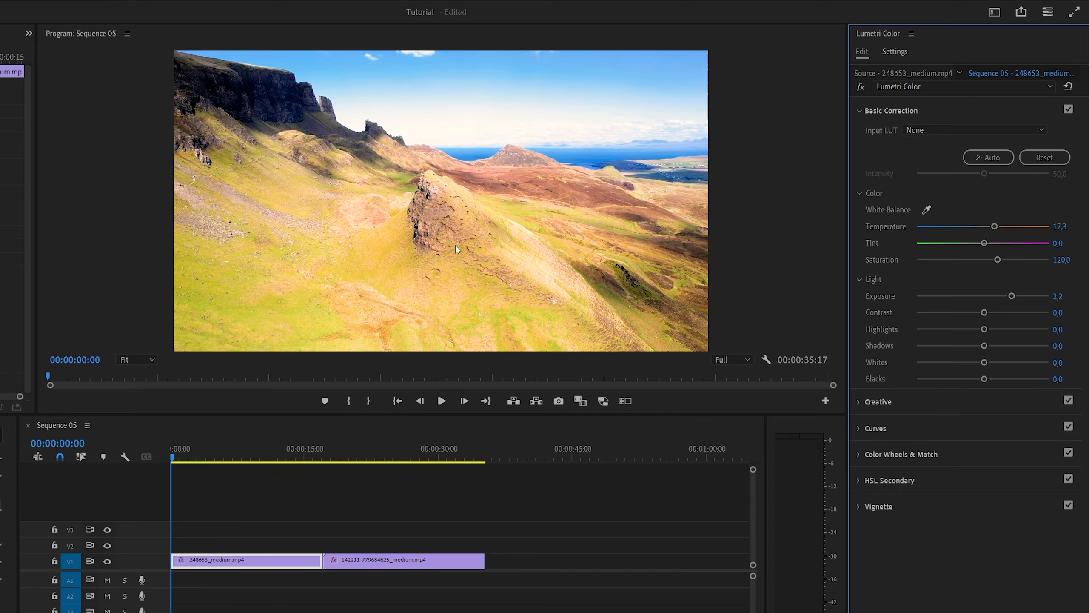
left_click_drag(1012, 295, 994, 298)
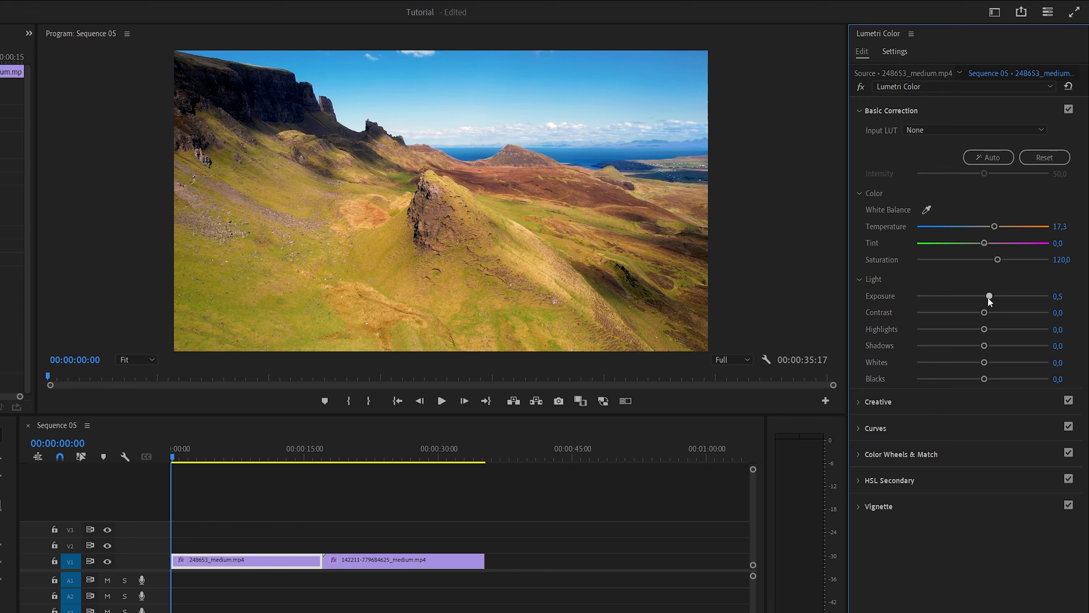
mouse_move(988, 298)
left_mouse_down()
mouse_move(936, 299)
mouse_move(983, 299)
left_mouse_up()
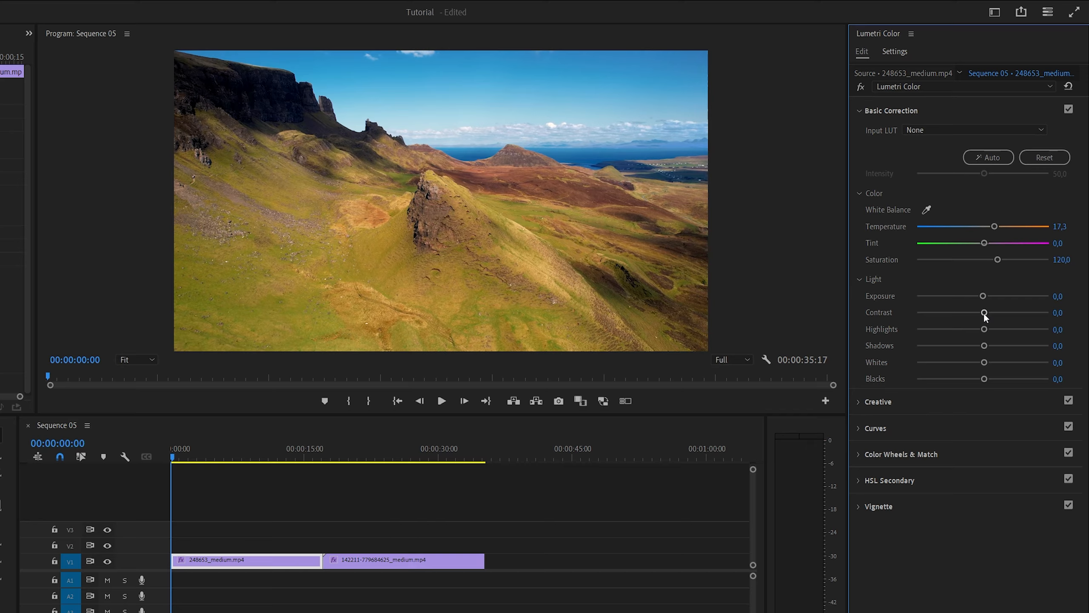
Try a Contrast of -100 and lowered Highlights on the clip, resetting both to 0.
left_click_drag(984, 313, 899, 313)
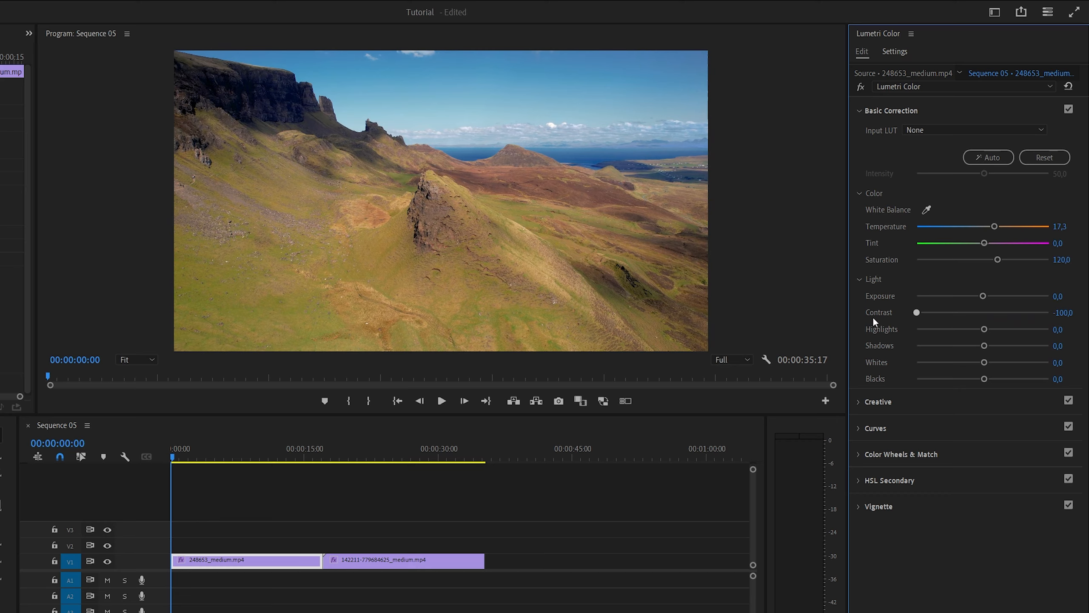
double_click(984, 313)
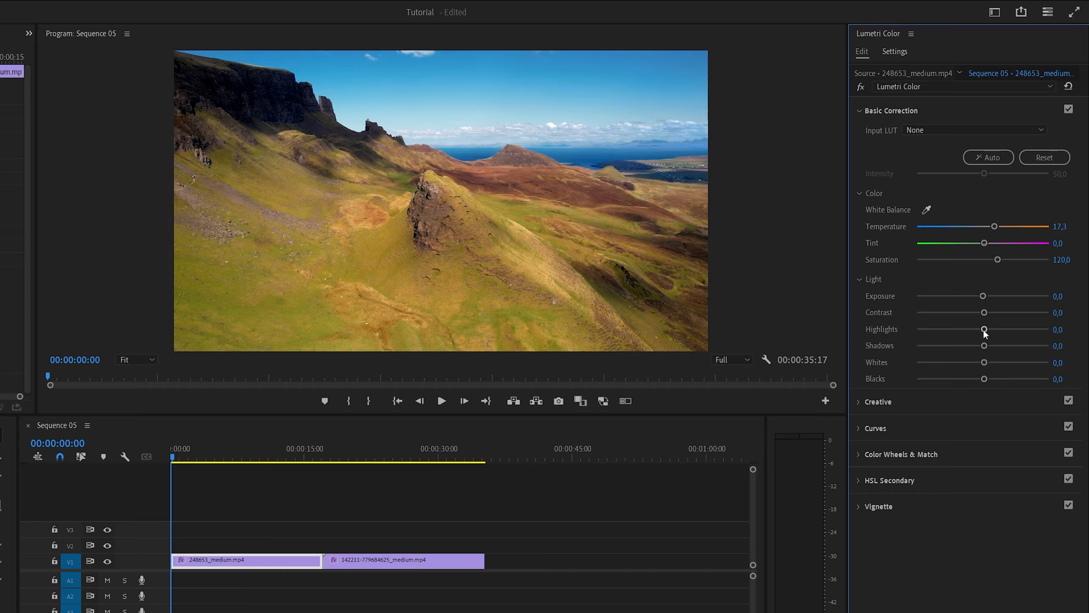
left_click_drag(984, 330, 954, 334)
double_click(954, 329)
Try Shadows values of 79.8 and -100 on the clip, and reset Shadows to 0.
left_click_drag(985, 351, 1037, 351)
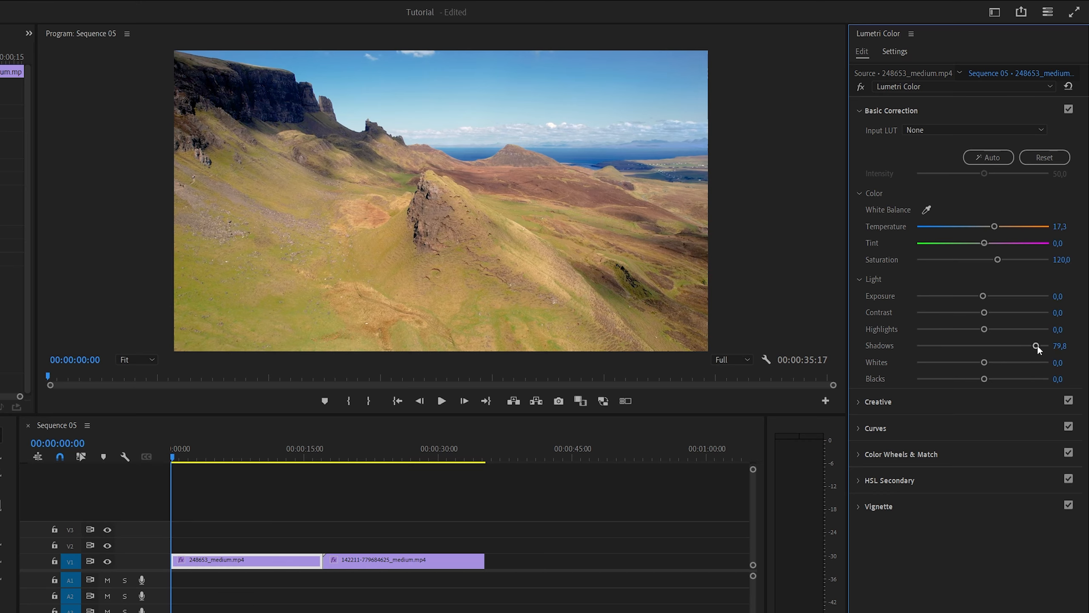
left_click_drag(1037, 346, 904, 357)
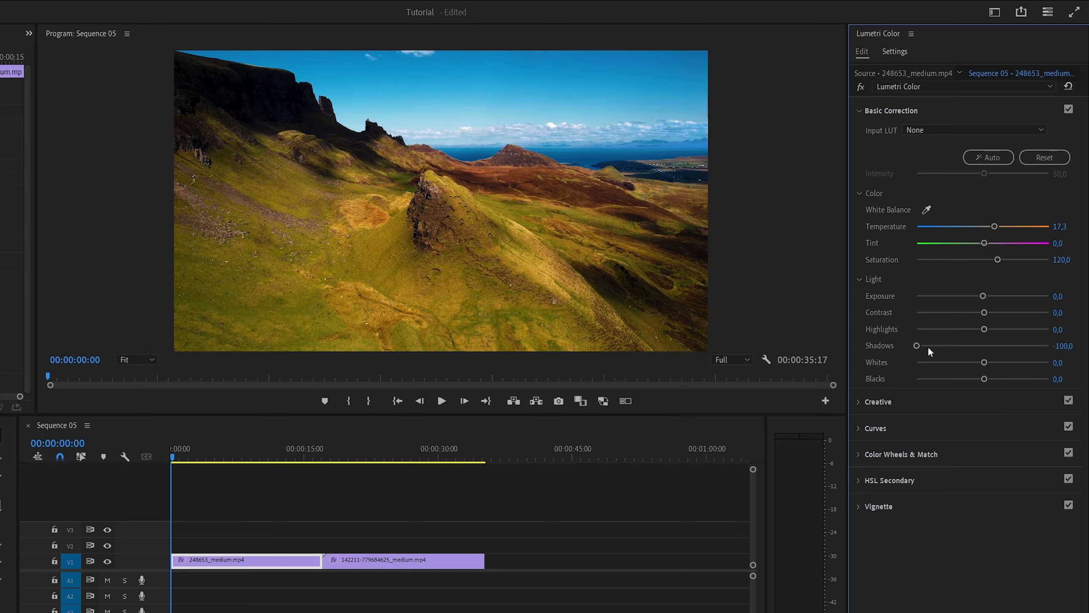
left_click_drag(917, 346, 990, 352)
left_click(1063, 345)
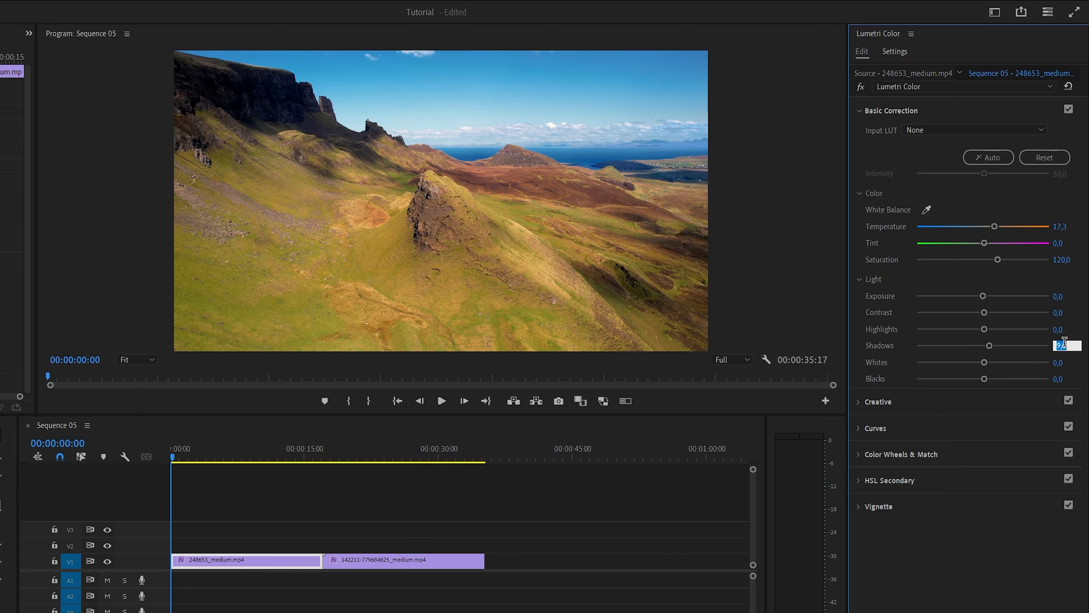
type("0")
key("Return")
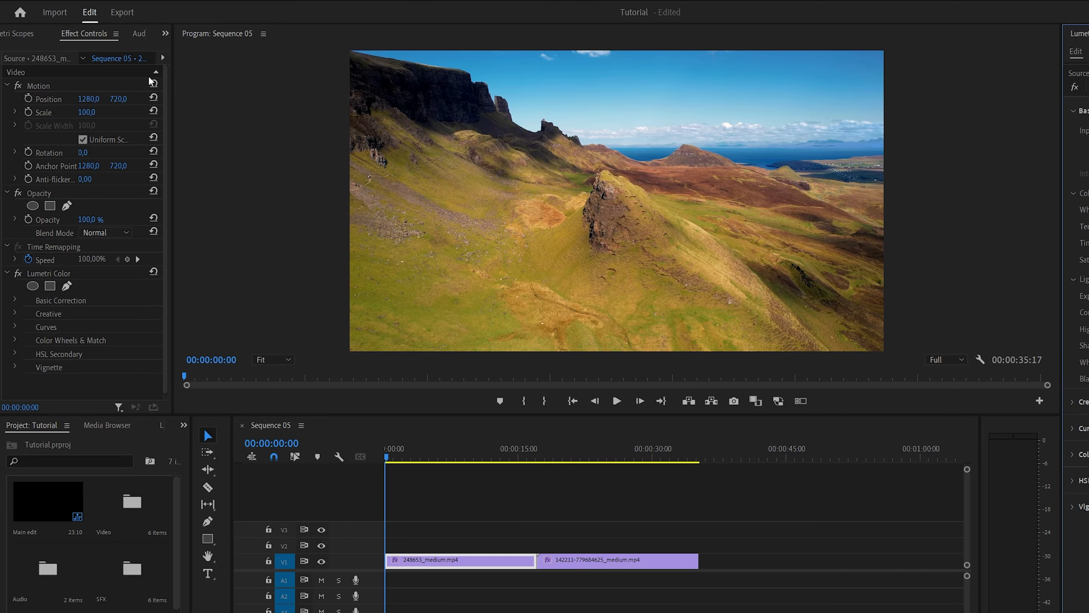
Display the Lumetri Scopes, check the available waveform types, and widen the scopes area.
left_click_drag(170, 81, 252, 92)
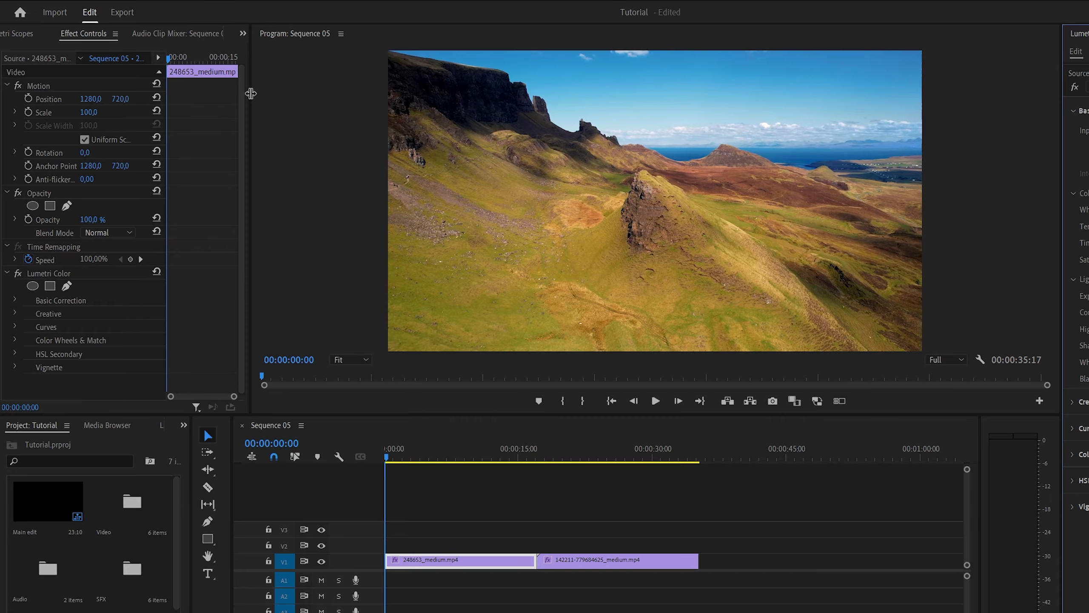
left_click(243, 34)
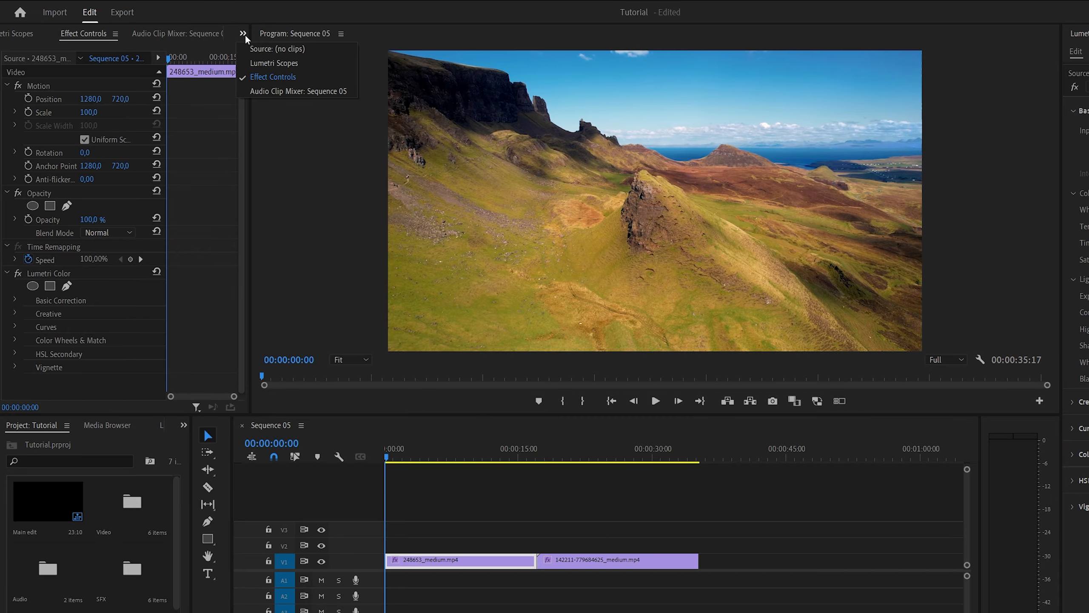
left_click(262, 64)
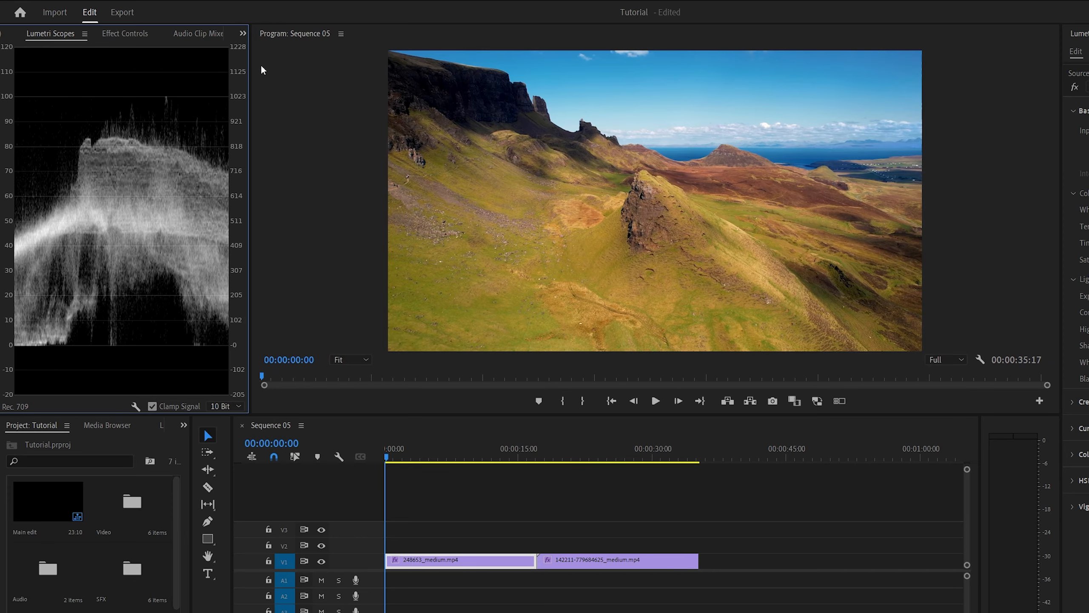
right_click(125, 198)
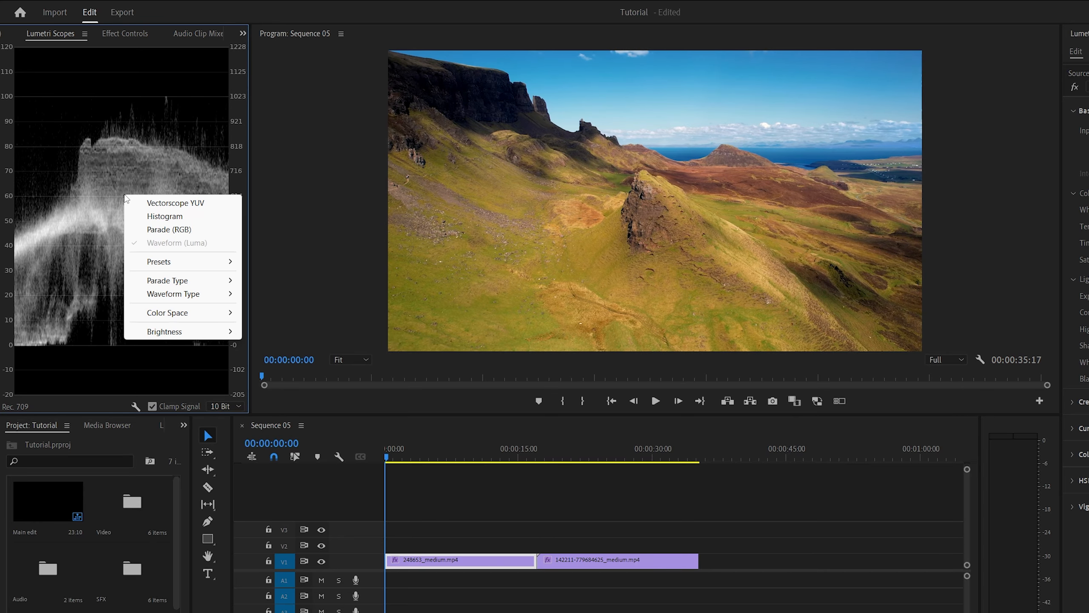
mouse_move(186, 300)
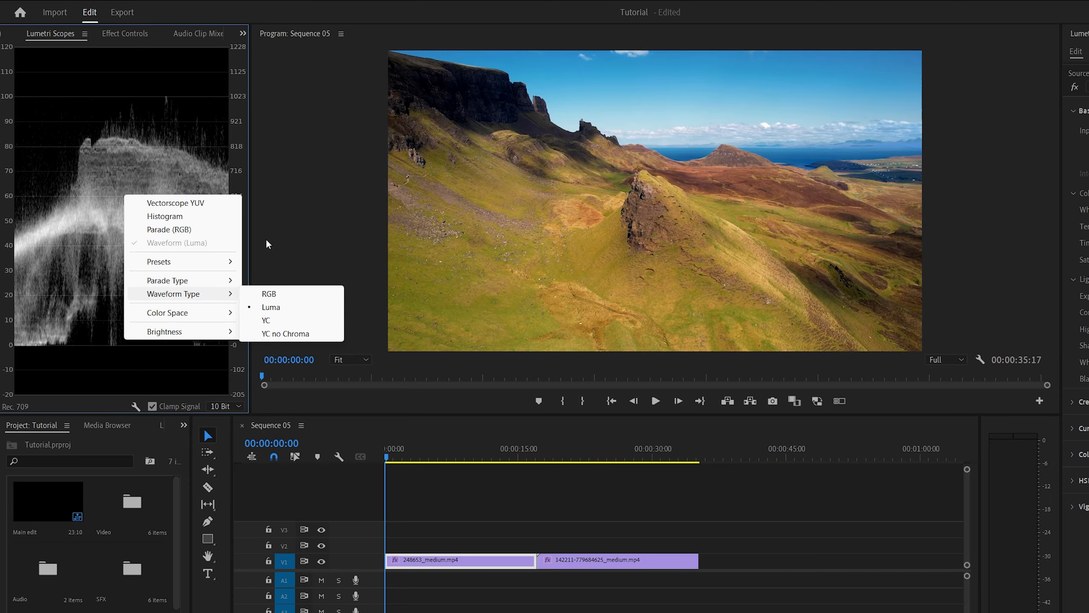
left_click(243, 166)
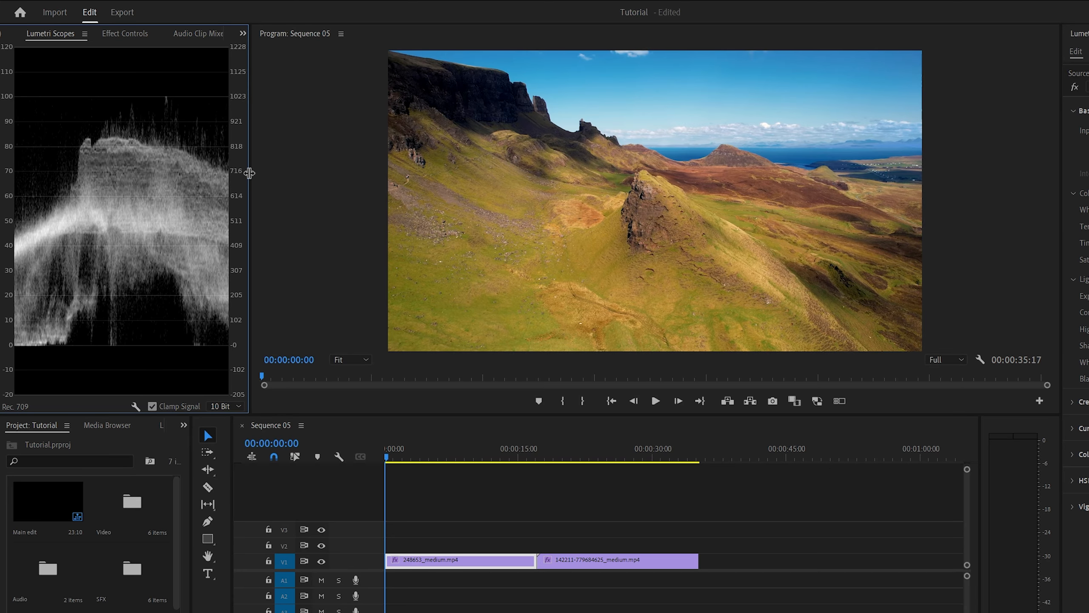
left_click_drag(249, 172, 451, 195)
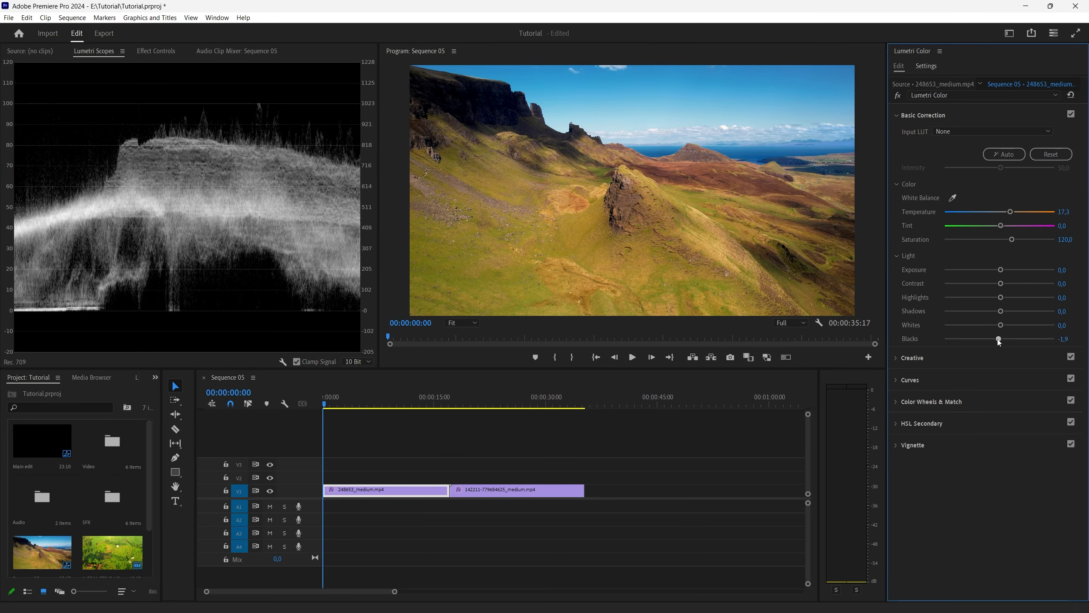
Using the waveform as a guide, set the clip's Blacks to 2.9 and Whites to -12.5.
mouse_move(1000, 340)
left_mouse_down()
mouse_move(990, 340)
mouse_move(1001, 339)
left_mouse_up()
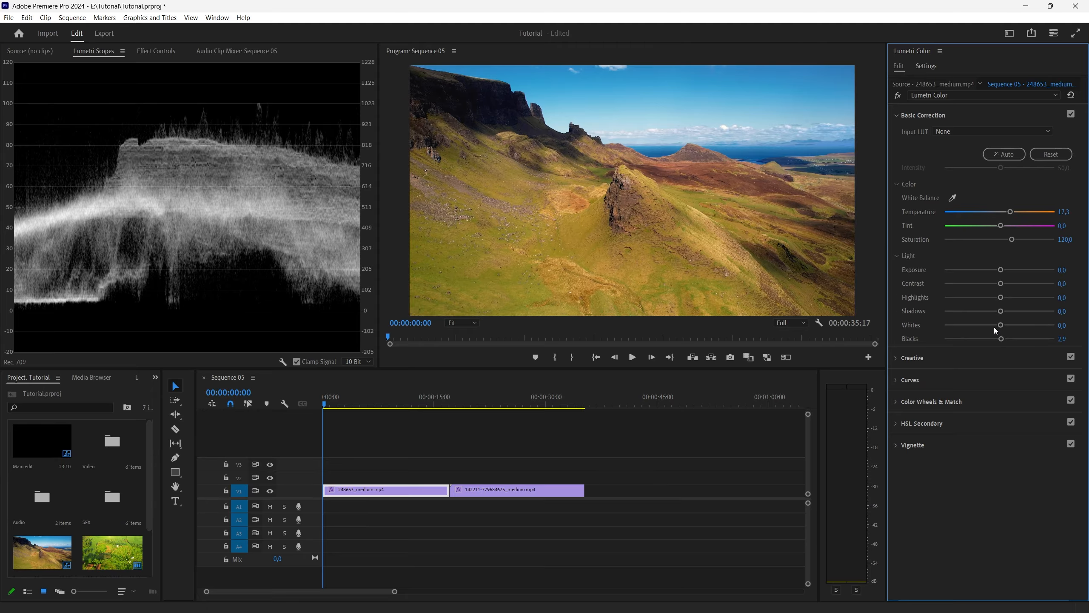
left_click_drag(1000, 324, 993, 328)
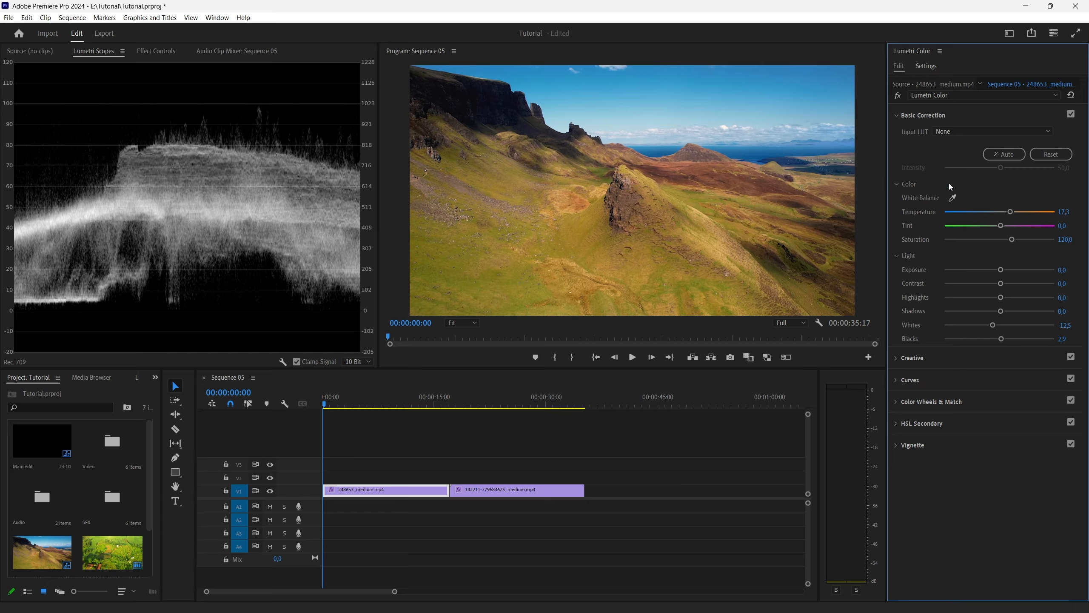
Try raising and lowering a midpoint on the landscape clip's white RGB curve, and remove the point again.
left_click(897, 116)
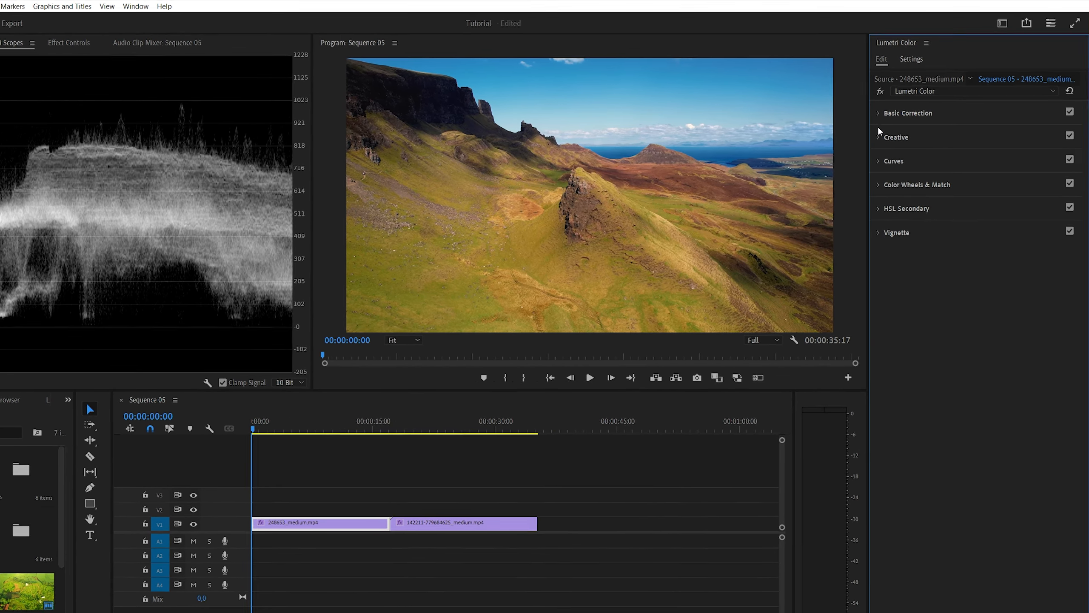
left_click(879, 163)
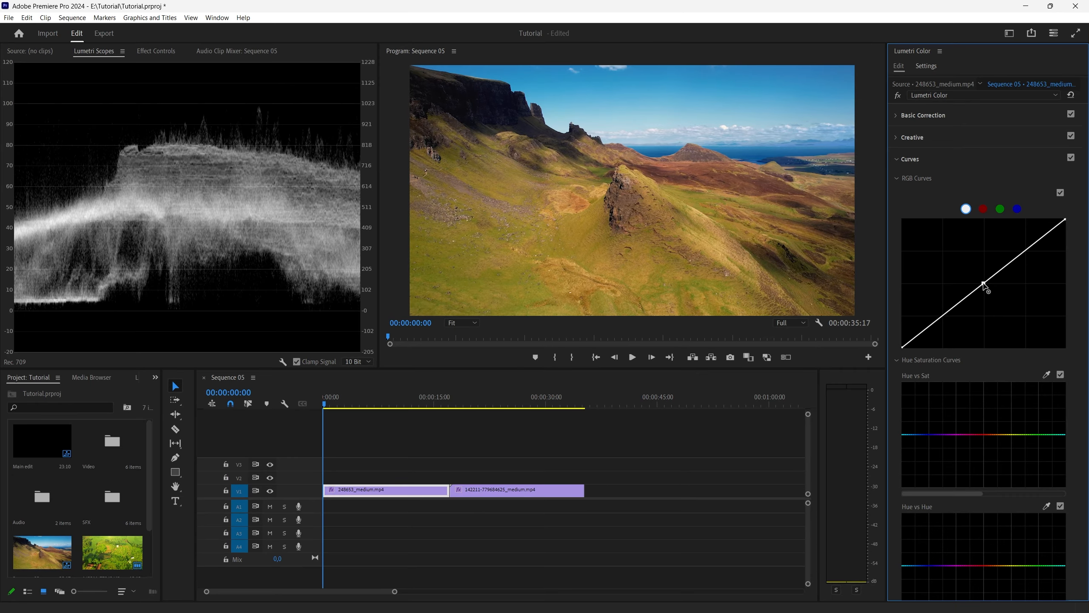
left_click(984, 284)
left_click_drag(984, 283, 984, 270)
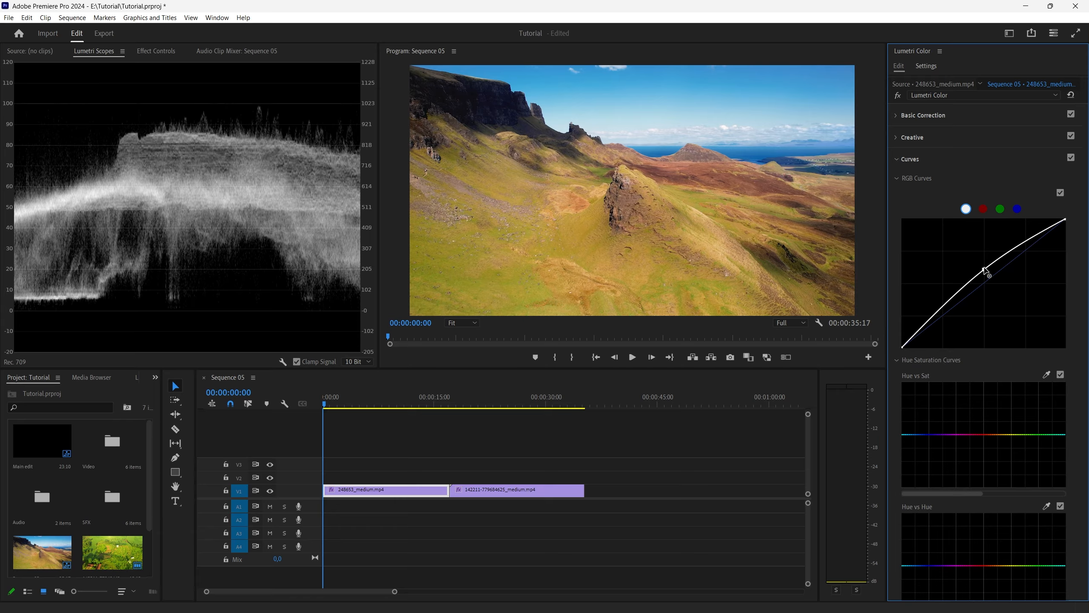
mouse_move(984, 270)
left_mouse_down()
mouse_move(985, 234)
mouse_move(992, 306)
mouse_move(987, 286)
left_mouse_up()
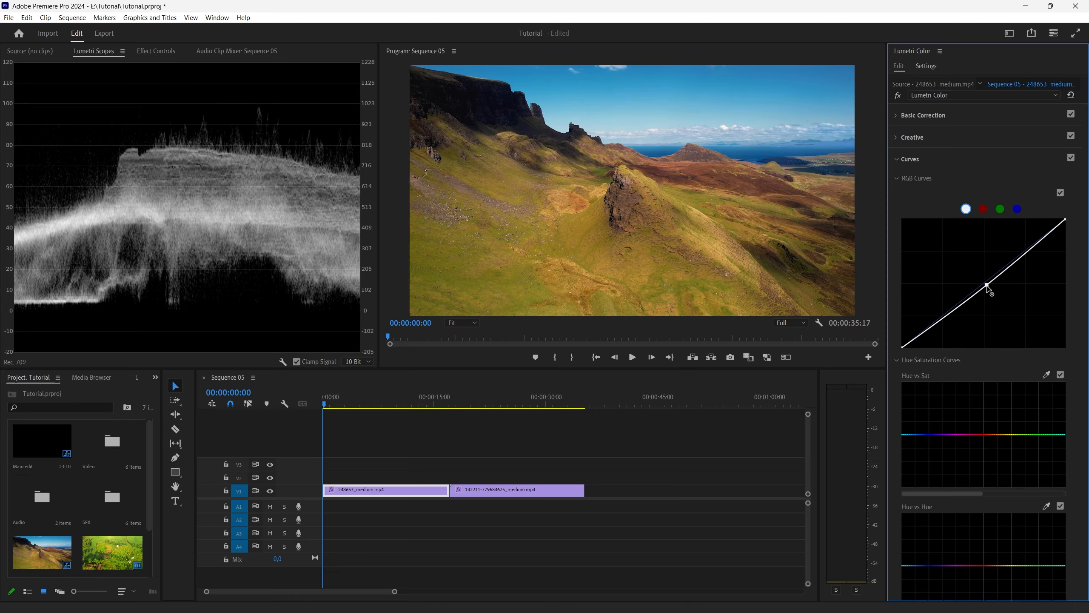
left_click(987, 287, "ctrl")
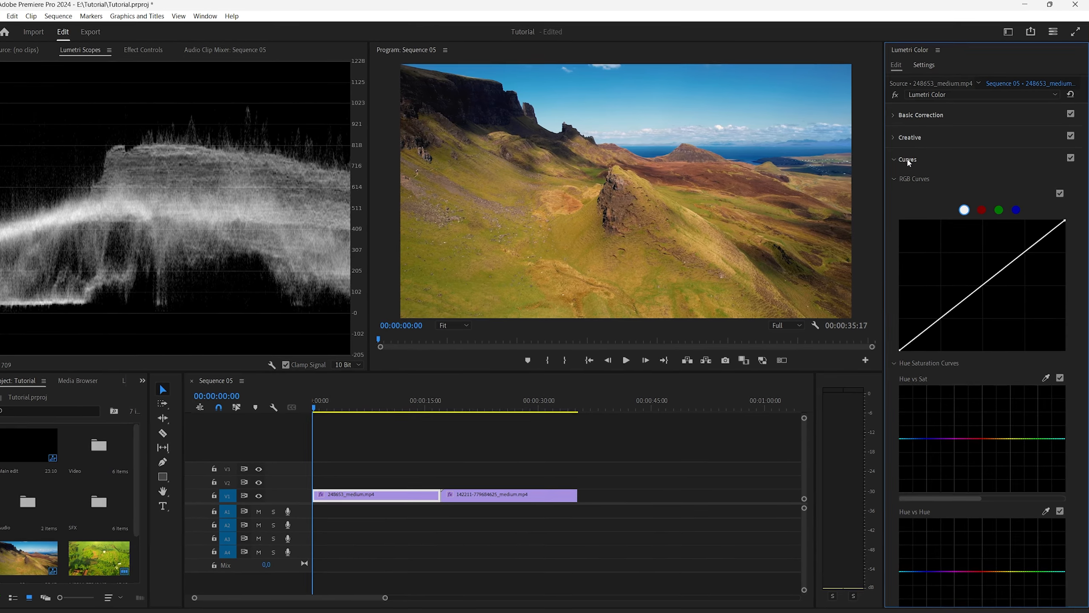
left_click(909, 158)
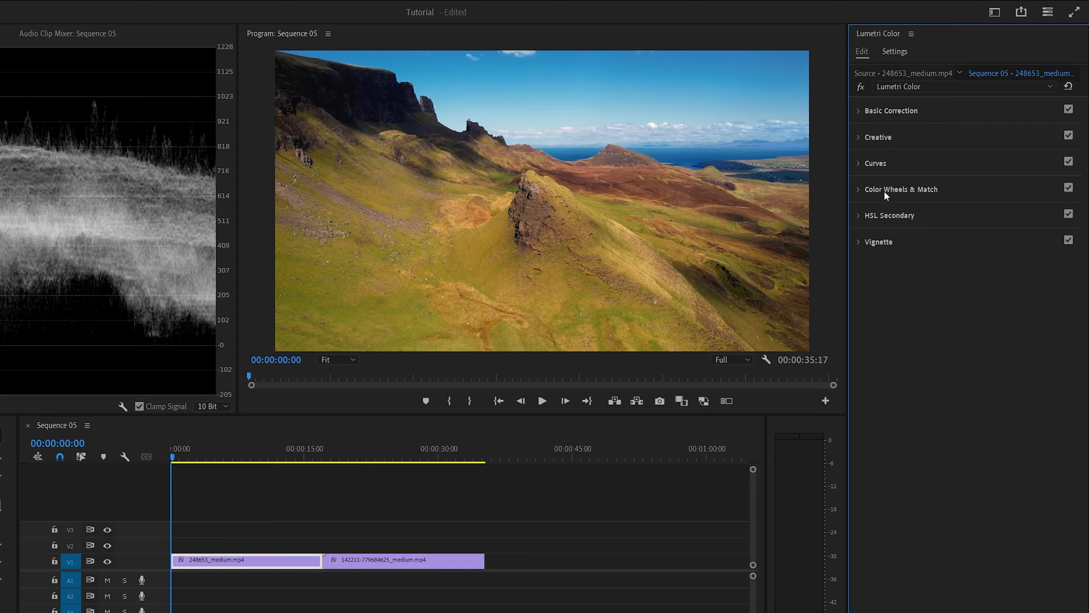
Set up a color match comparison in an enlarged program view, with the current frame at 00:00:11:48 and the reference frame at 00:00:21:09.
left_click(902, 190)
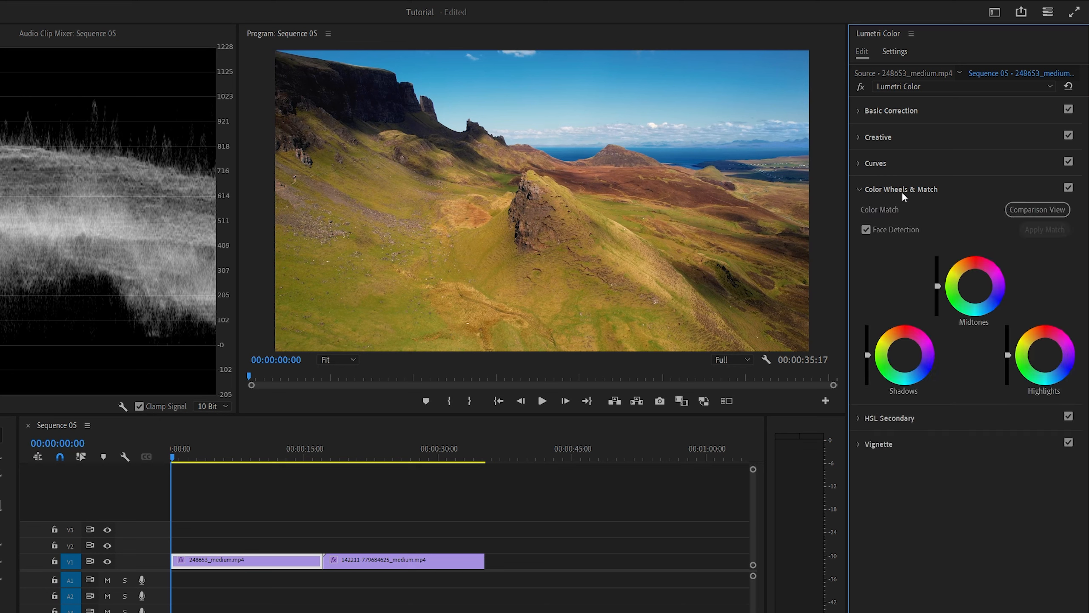
left_click(1019, 211)
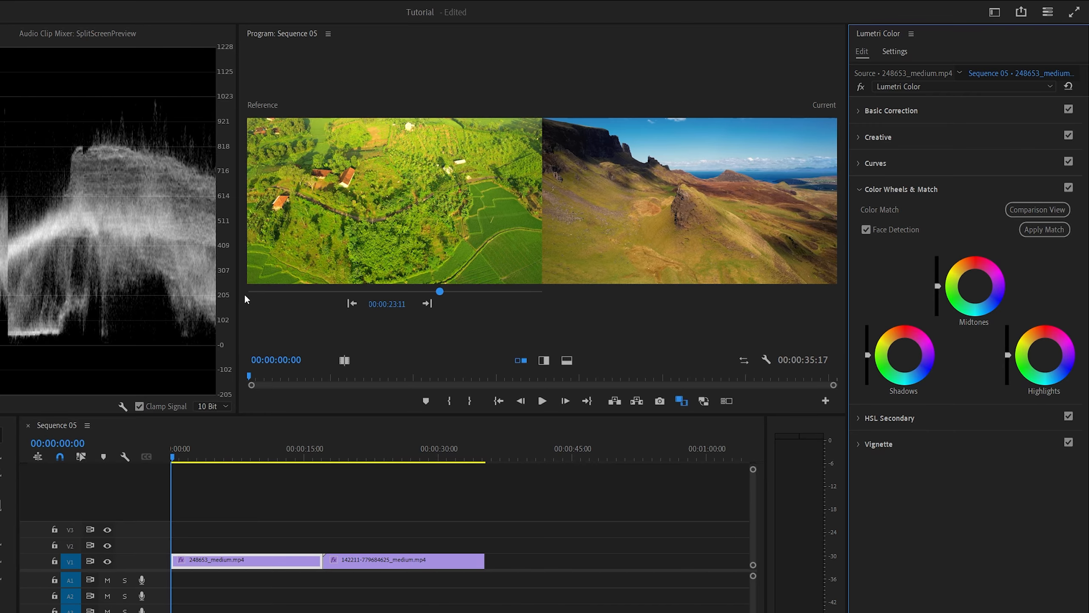
left_click_drag(237, 92, 33, 91)
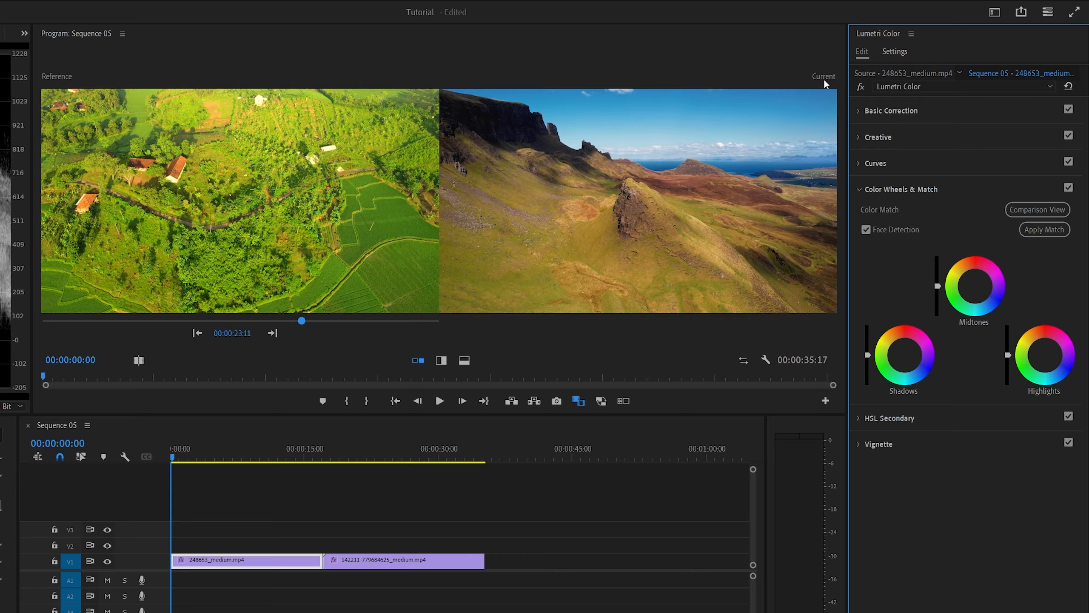
left_click_drag(173, 459, 276, 463)
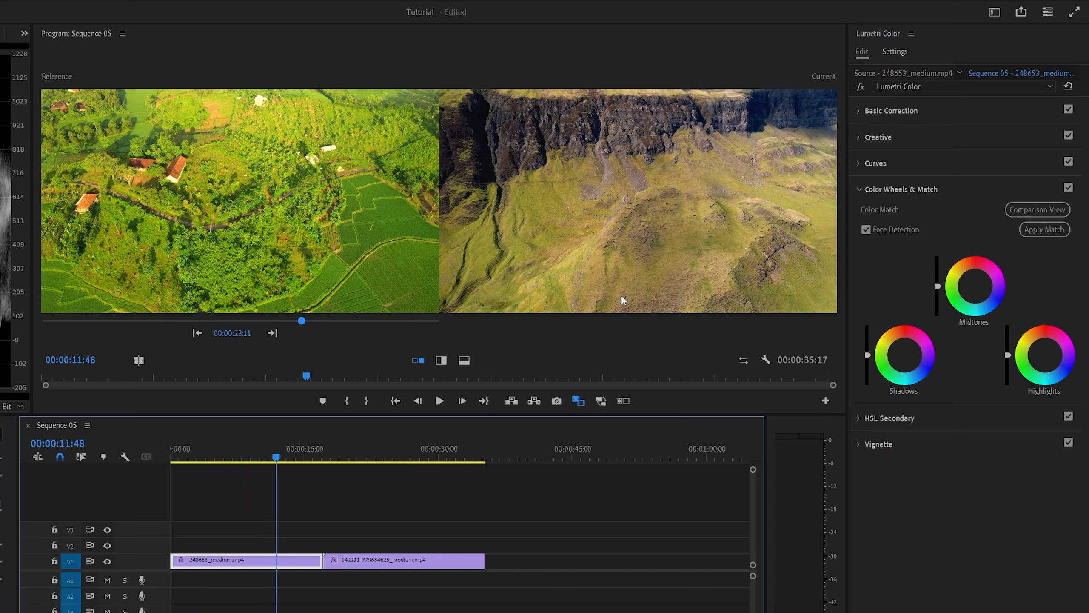
left_click_drag(302, 320, 279, 325)
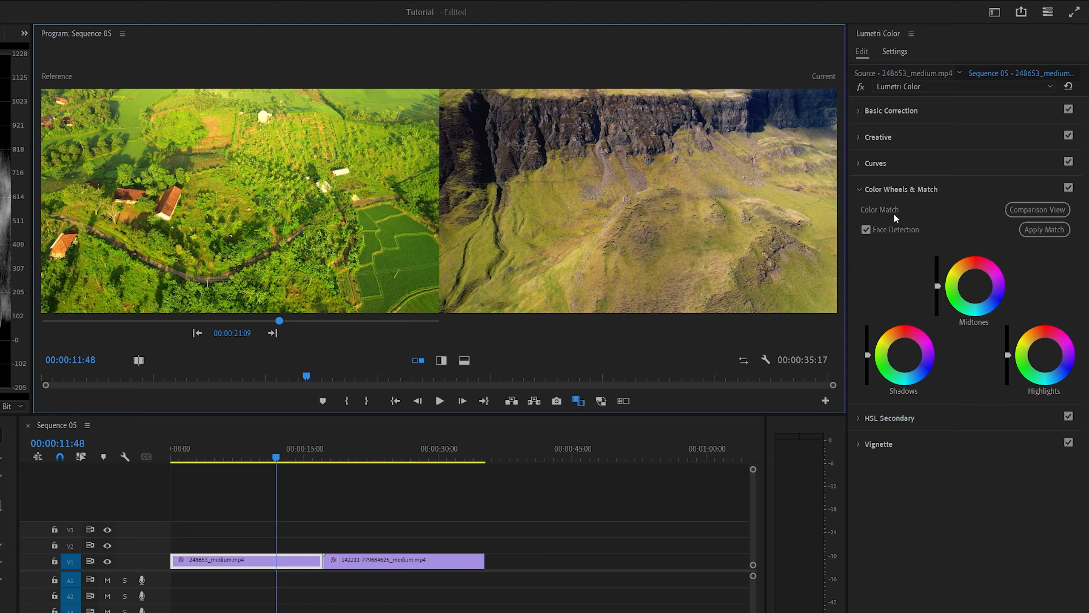
Apply the color match to the landscape clip, and compare the playback with Color Wheels & Match switched off and on.
left_click(1033, 233)
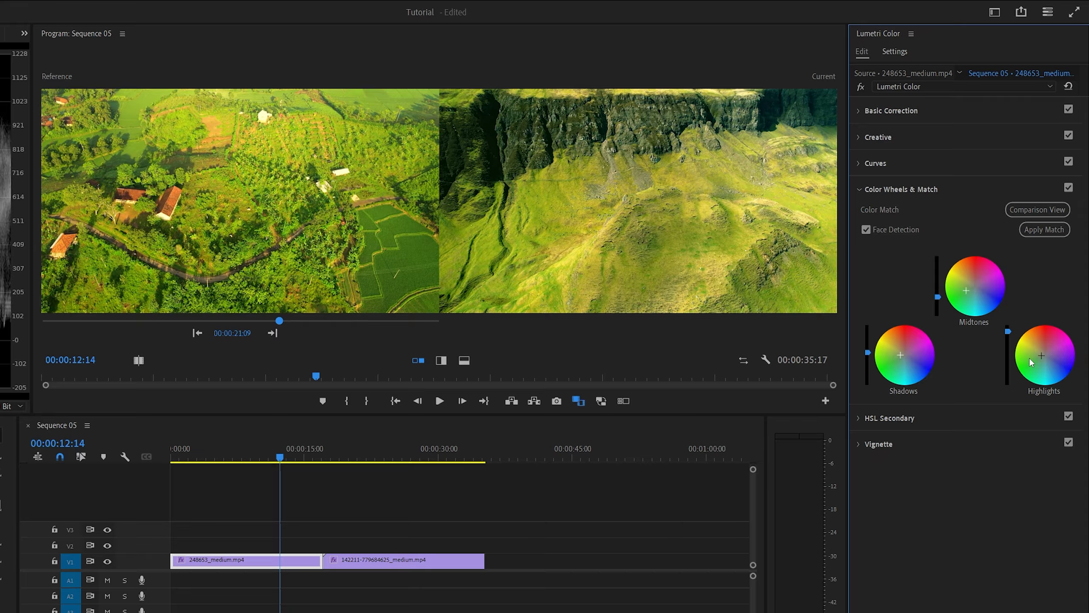
left_click_drag(281, 461, 153, 467)
key("space")
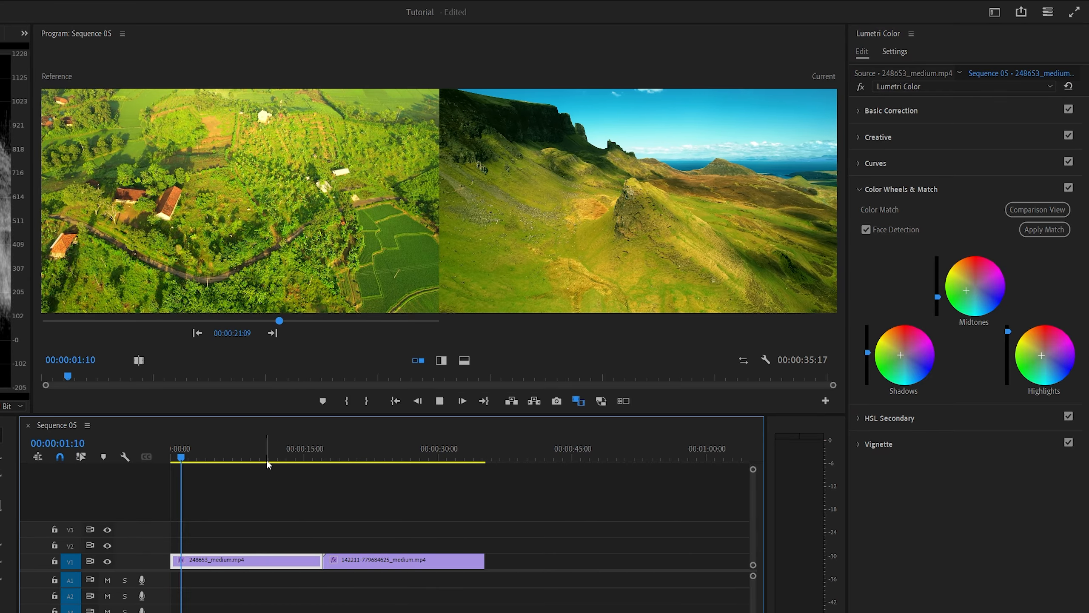
key("space")
left_click(1069, 188)
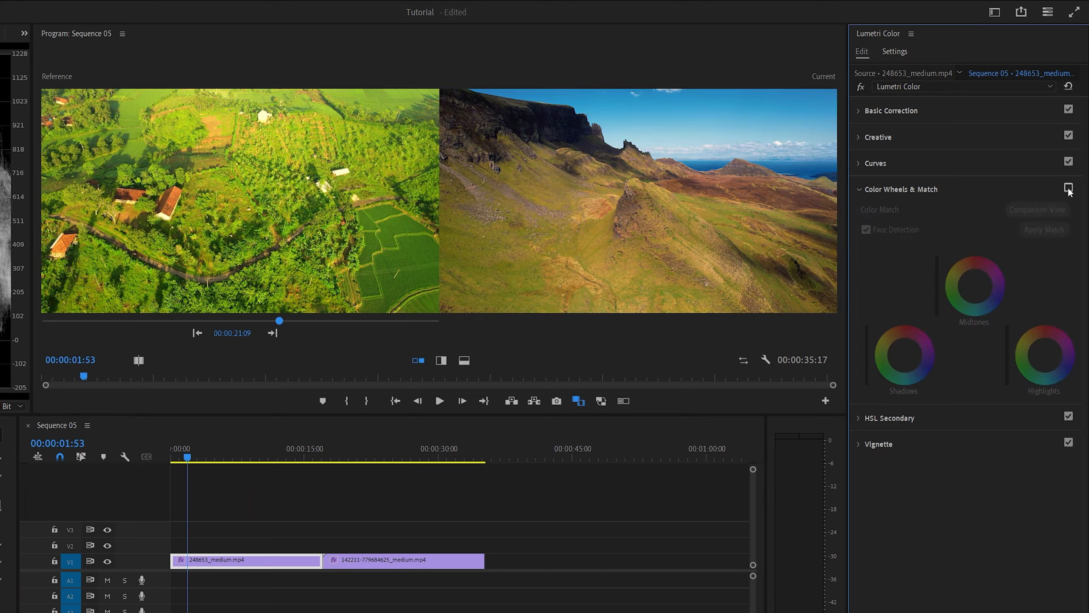
left_click(1068, 187)
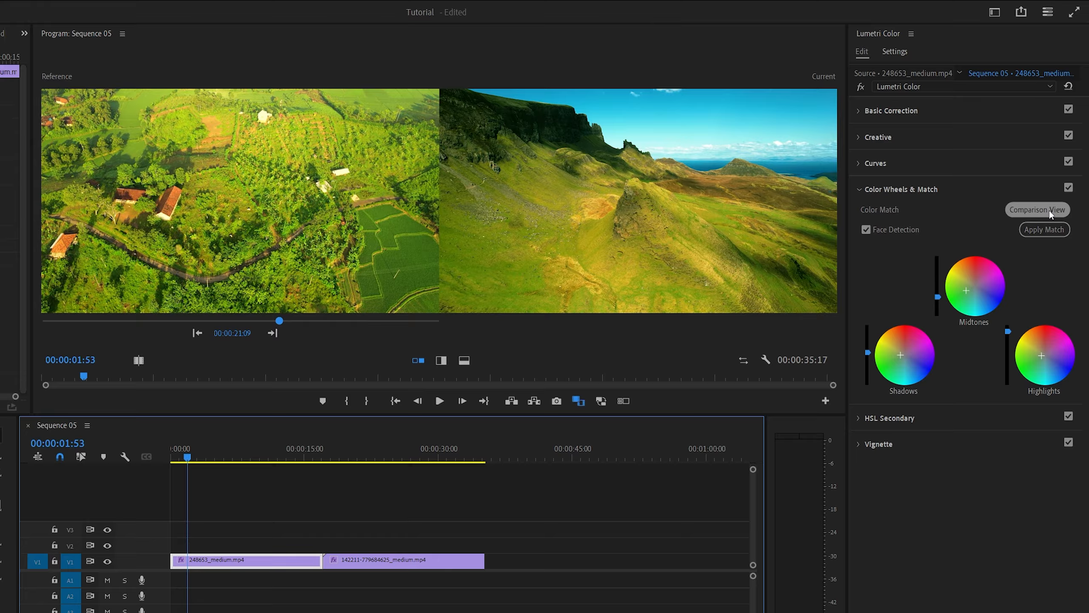
Leave the comparison view and remove the Lumetri Color effect from the 248653_medium.mp4 clip.
left_click(1050, 210)
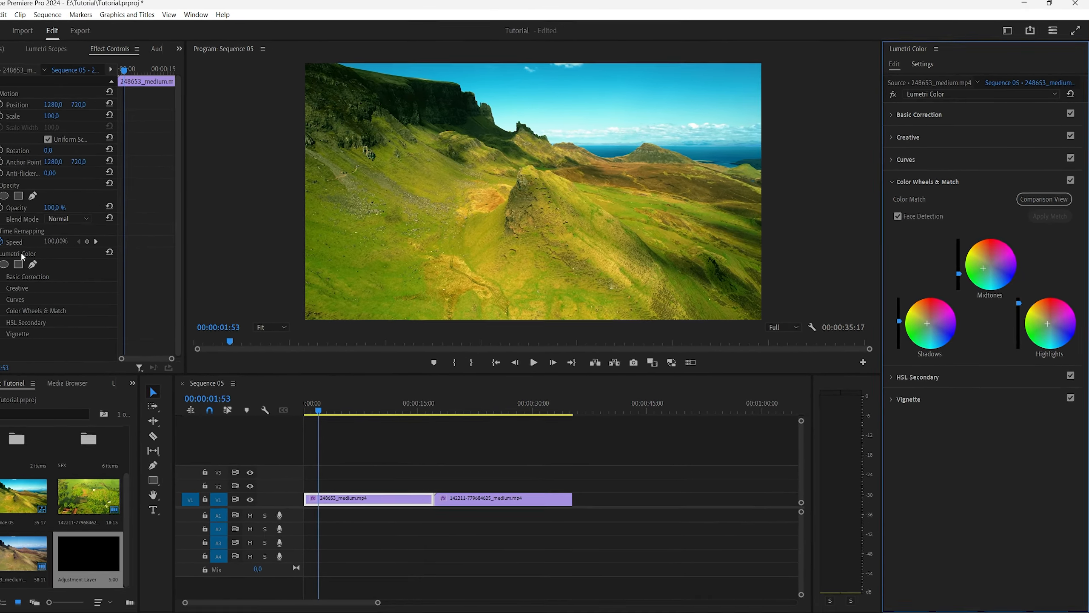
right_click(23, 254)
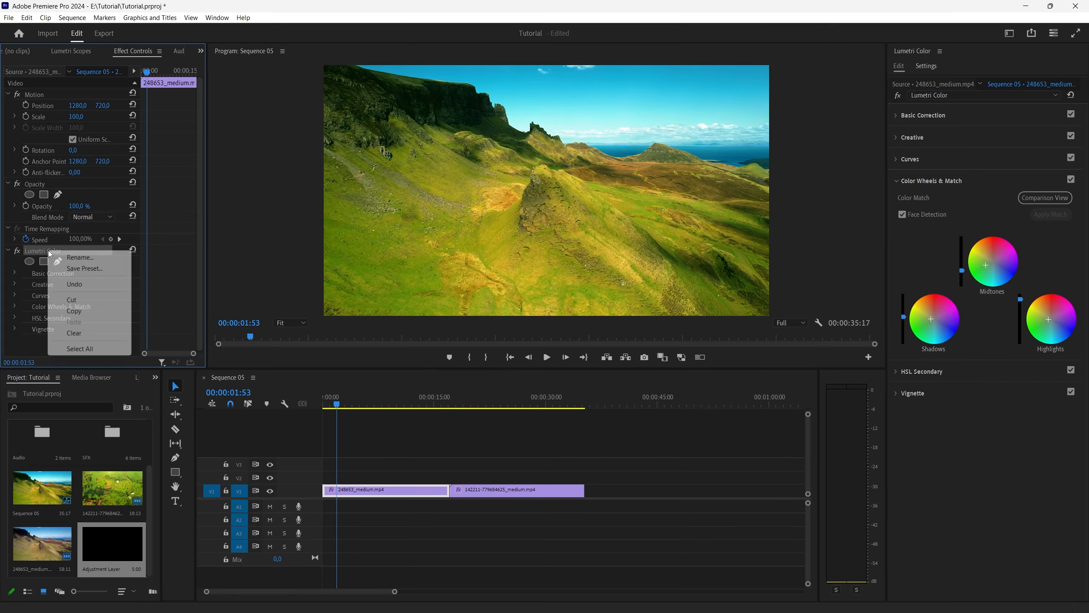
left_click(75, 333)
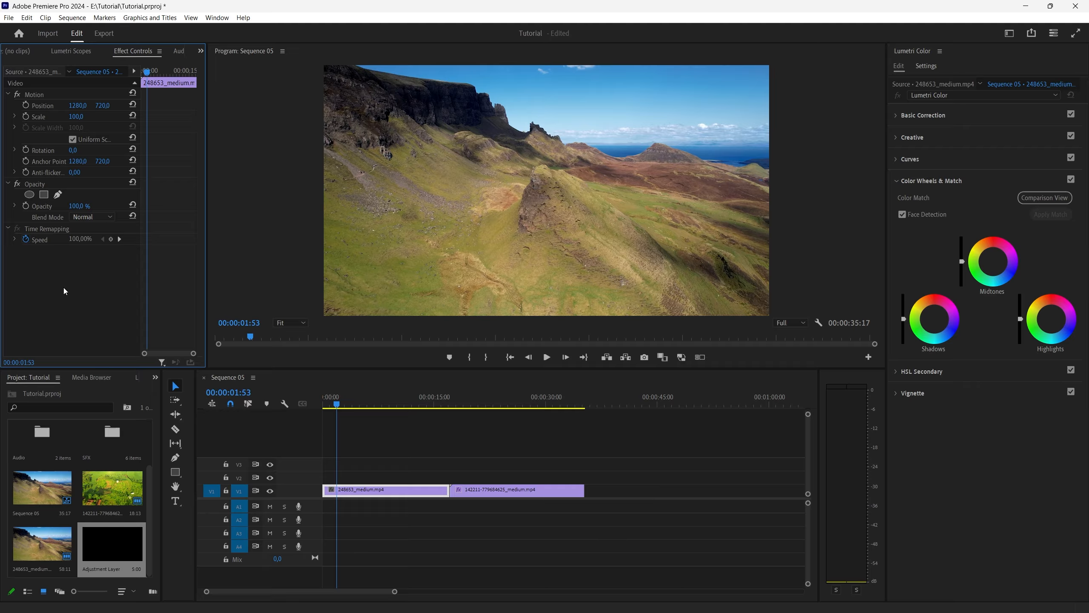
Place the adjustment layer on V2 across both clips and set its Lumetri Temperature to 80.8.
left_click_drag(119, 536, 584, 481)
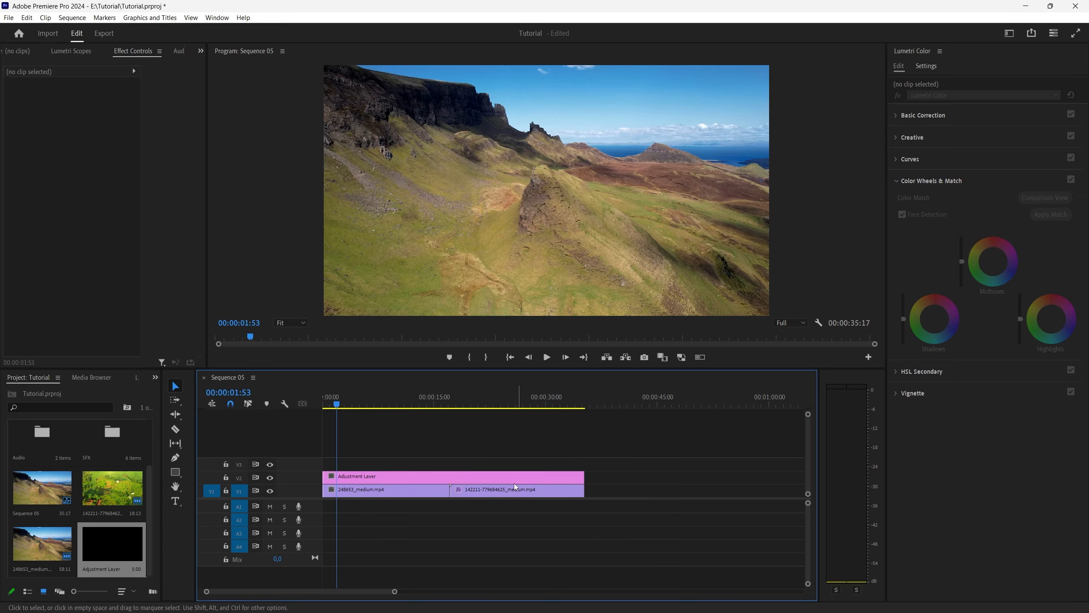
left_click(485, 478)
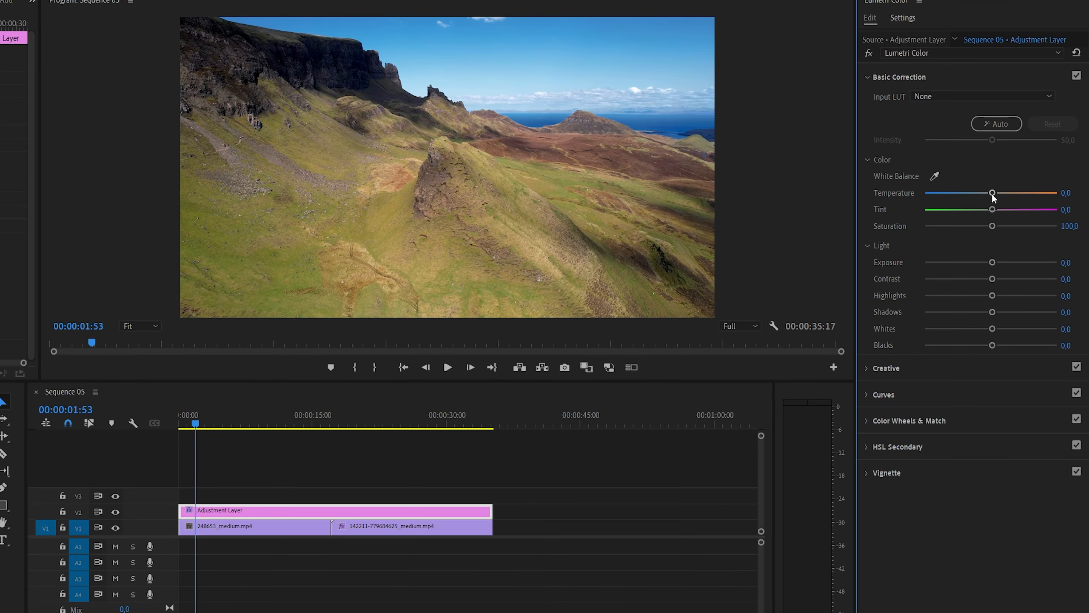
left_click_drag(993, 193, 1044, 193)
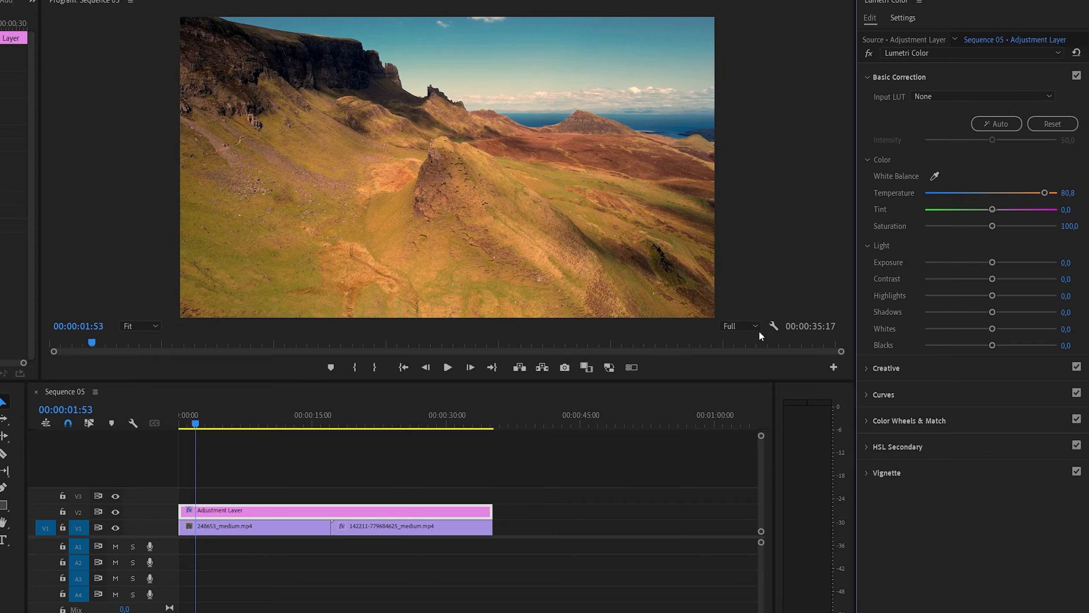
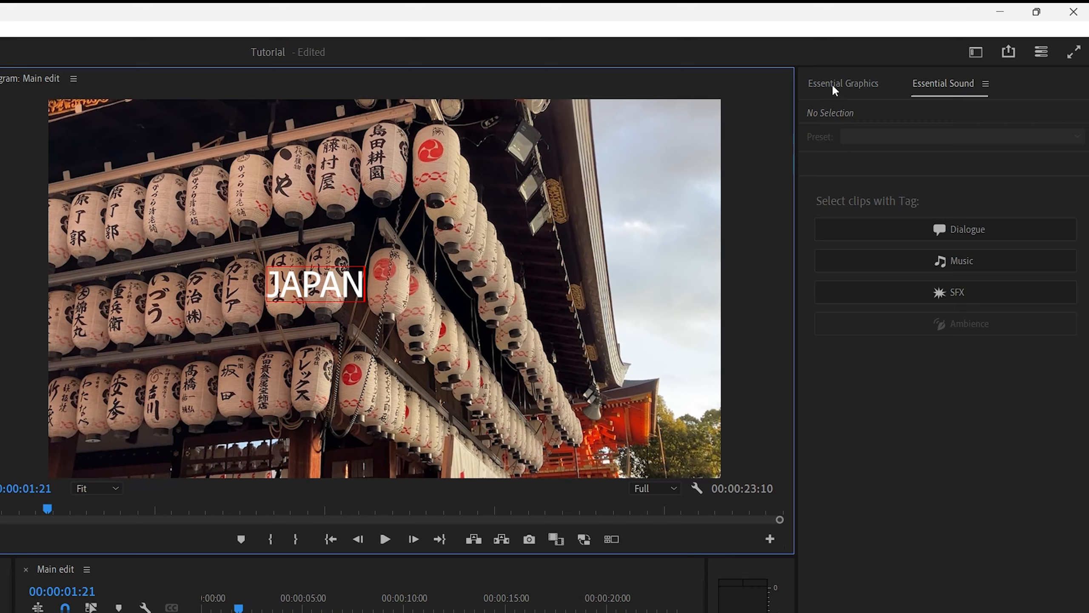
Show the JAPAN title's Essential Graphics settings in the Main edit and switch to the Captions and Graphics workspace.
left_click(920, 56)
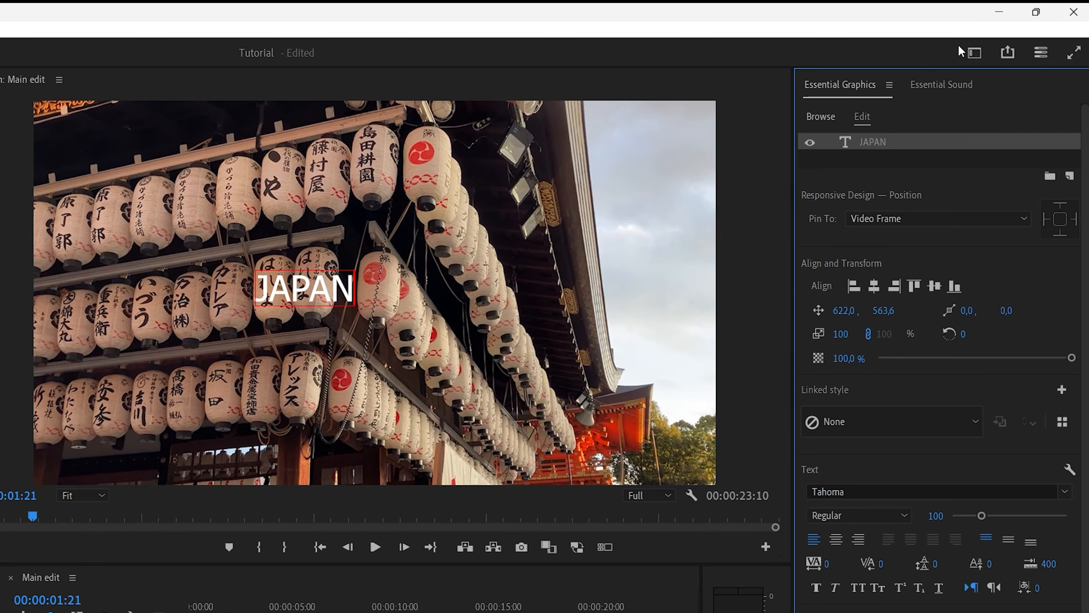
left_click(975, 52)
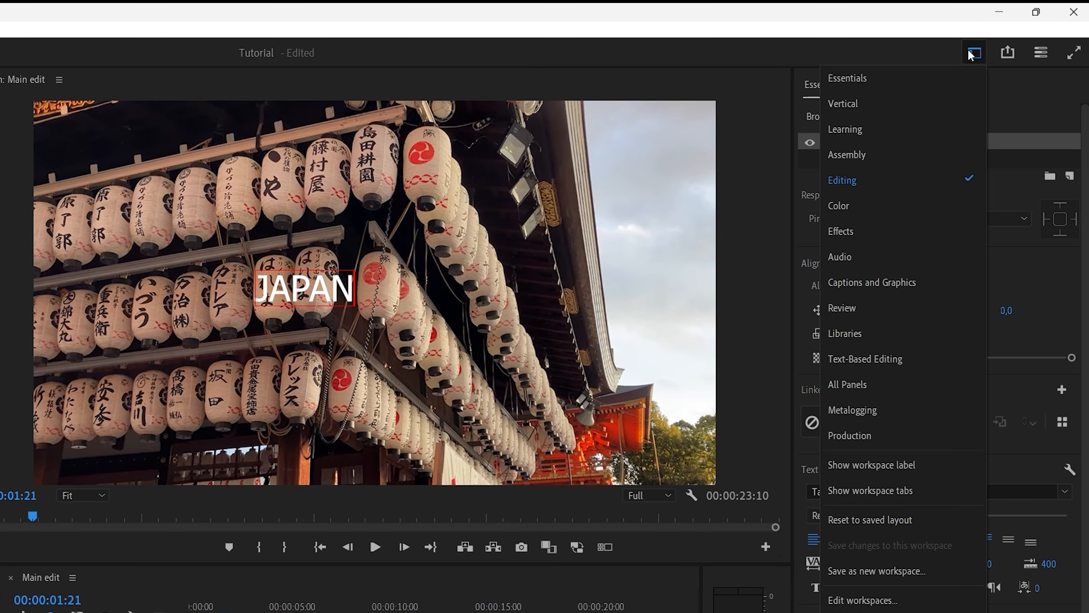
left_click(900, 284)
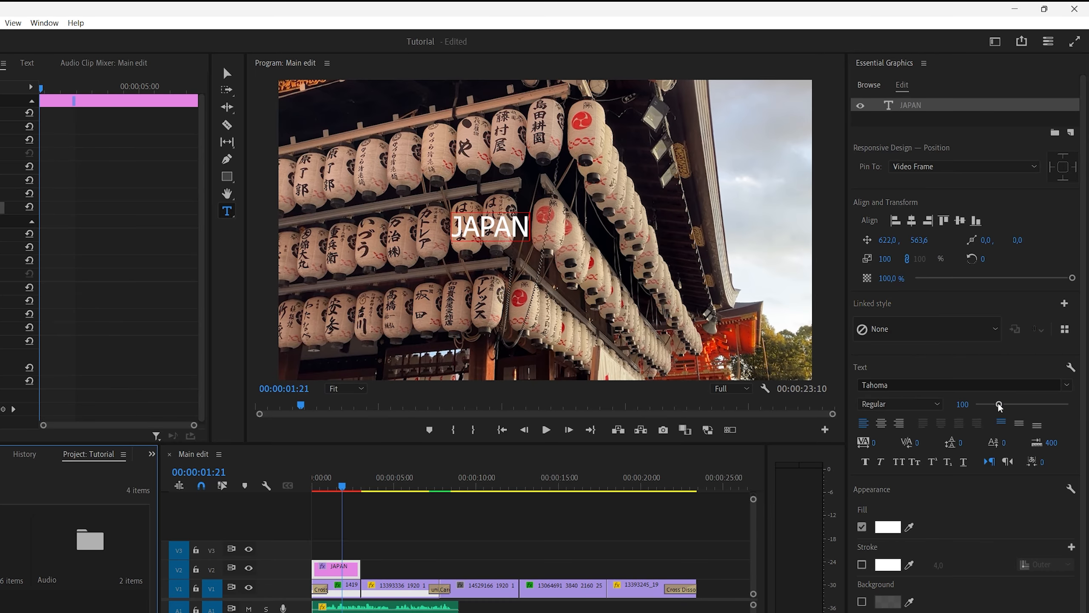
left_click(939, 404)
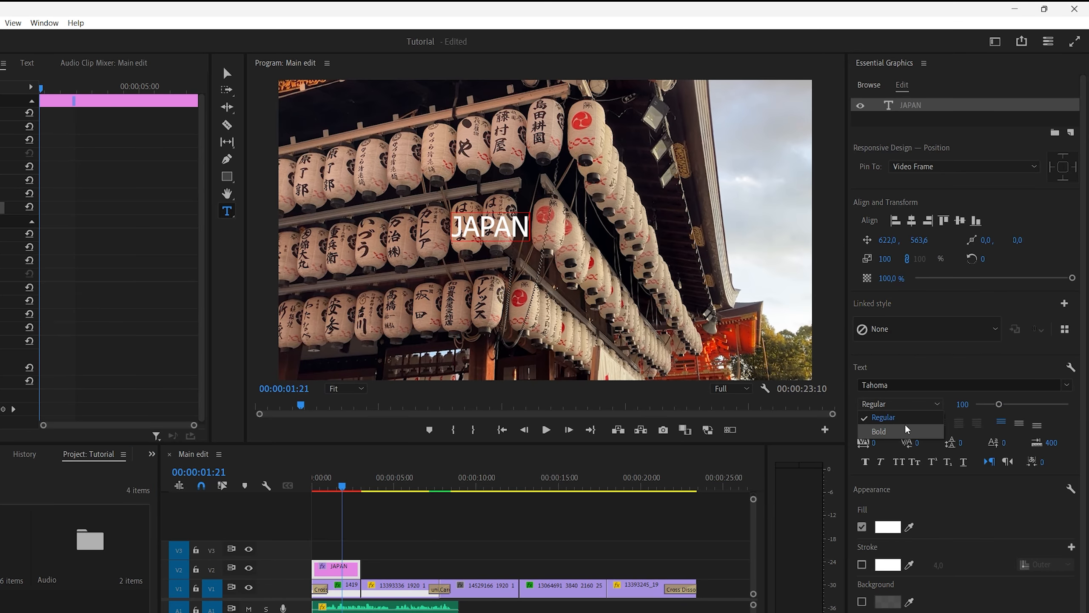
left_click(949, 405)
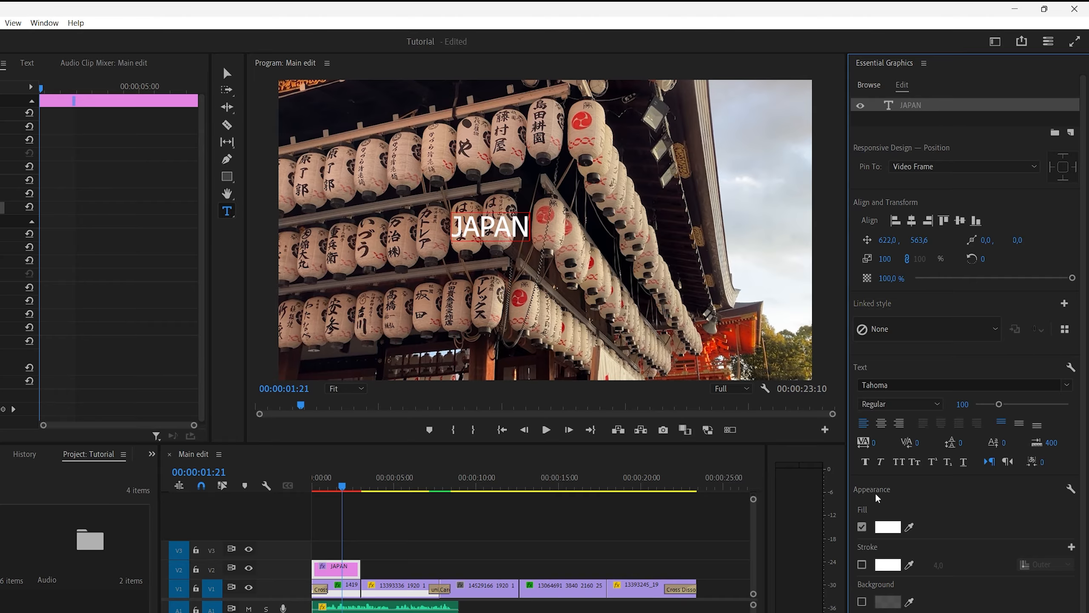
scroll(873, 488, "down", 1)
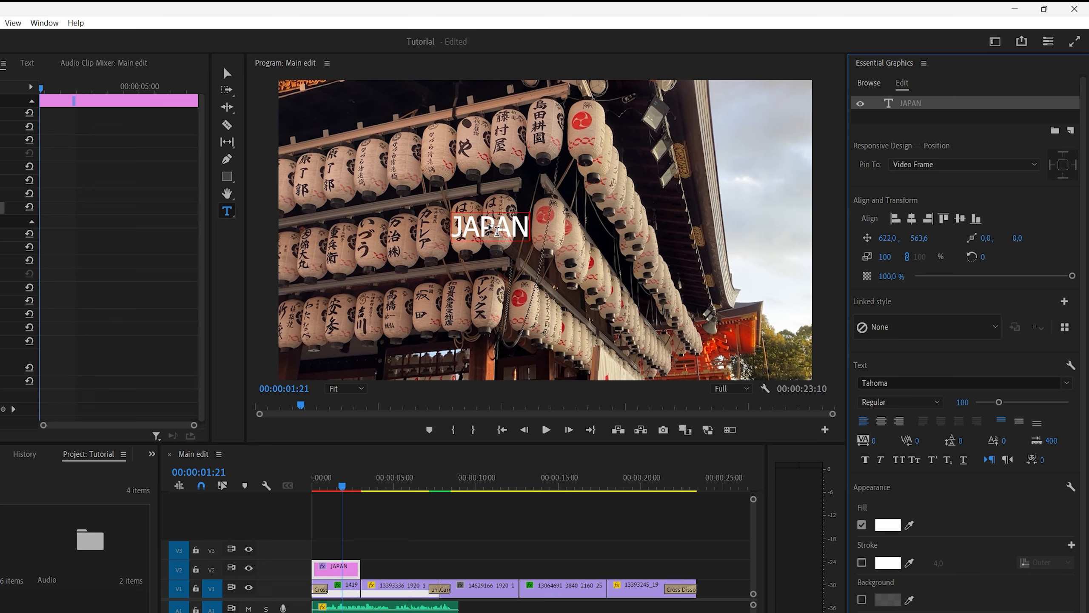
Change the font of the whole JAPAN title to Helvetica Bold.
left_click(493, 231)
key("ctrl+a")
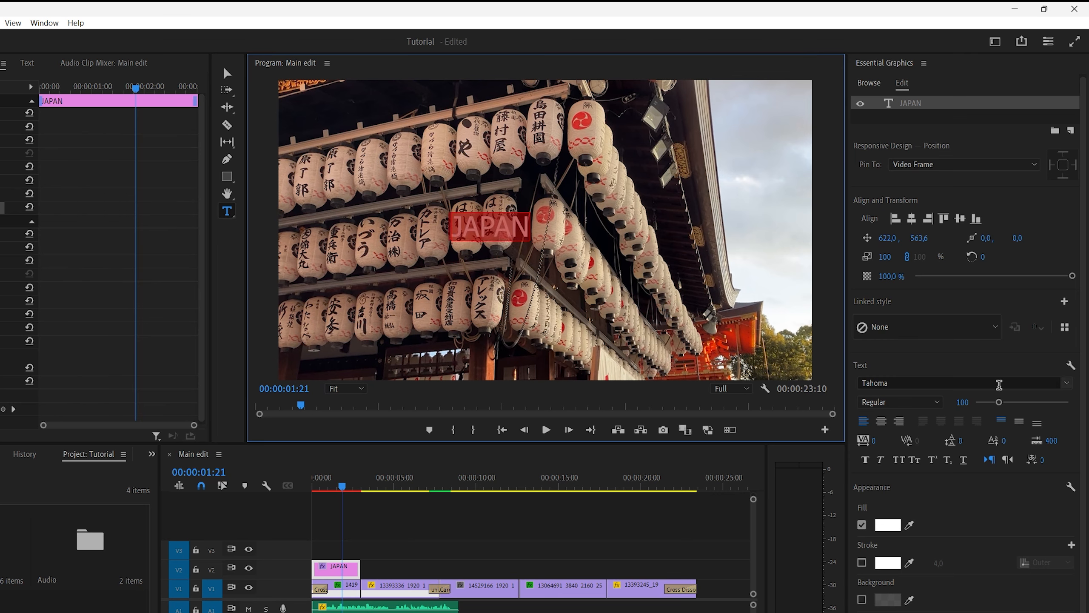
left_click(1067, 382)
type("helvet")
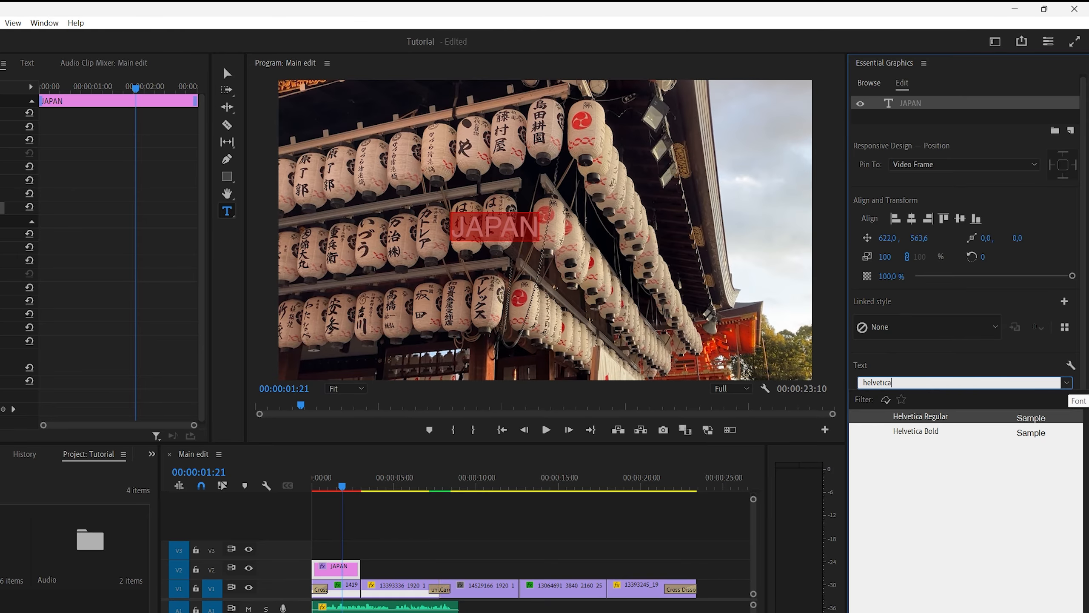
key("Down")
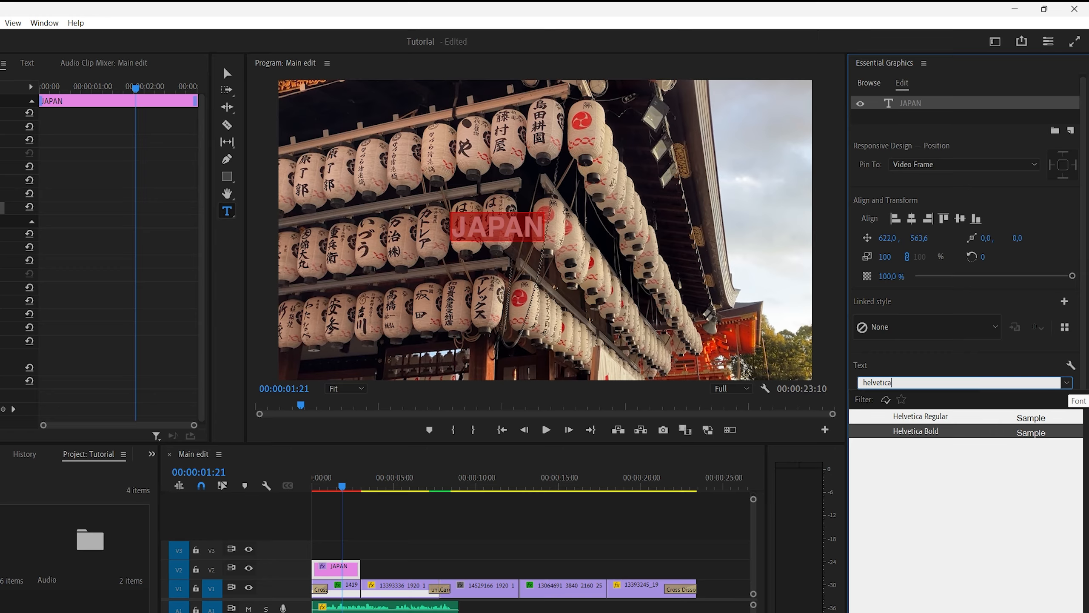
type("ica")
key("Return")
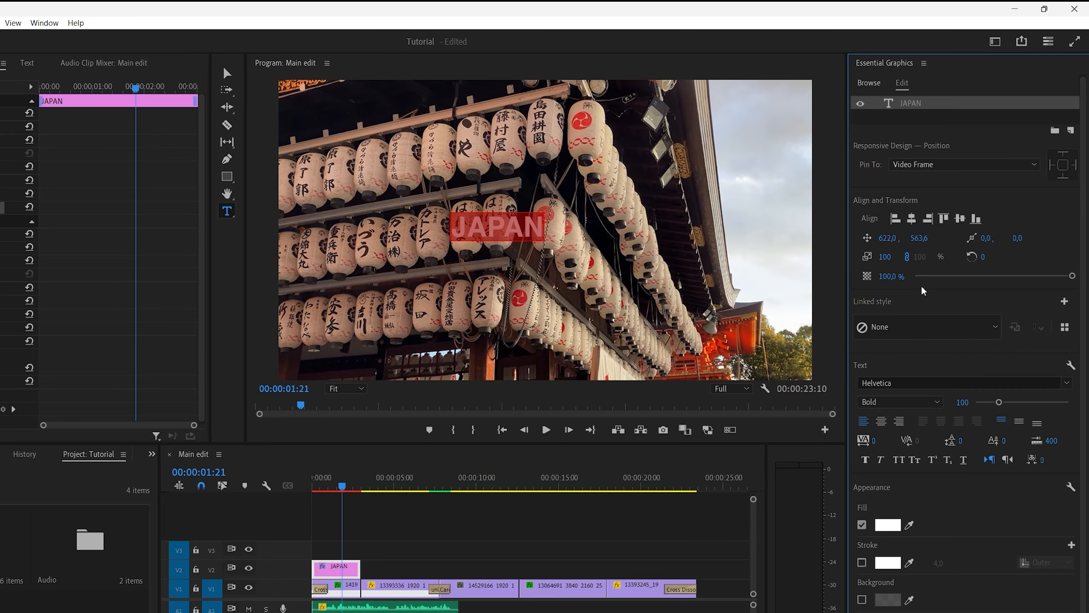
Center the JAPAN title horizontally and vertically in the frame, and return to the Selection tool.
left_click(911, 219)
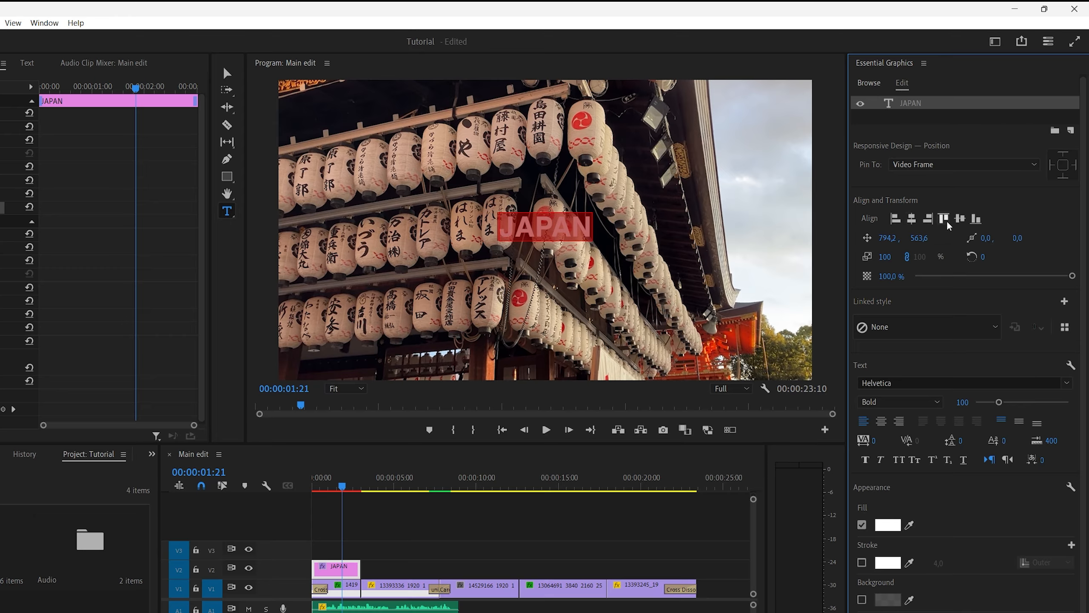
left_click(961, 221)
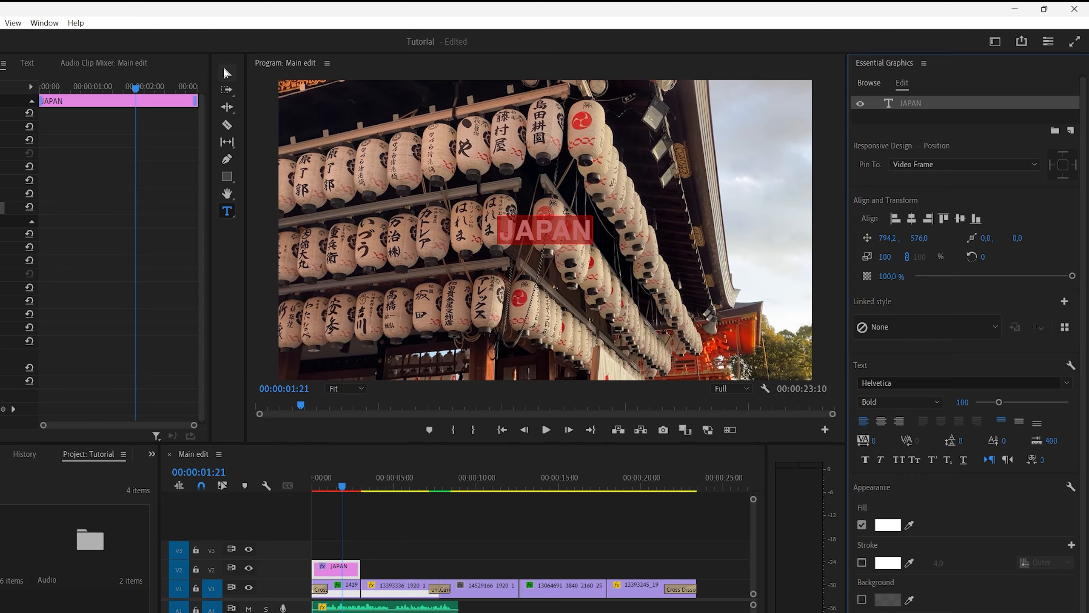
left_click(227, 73)
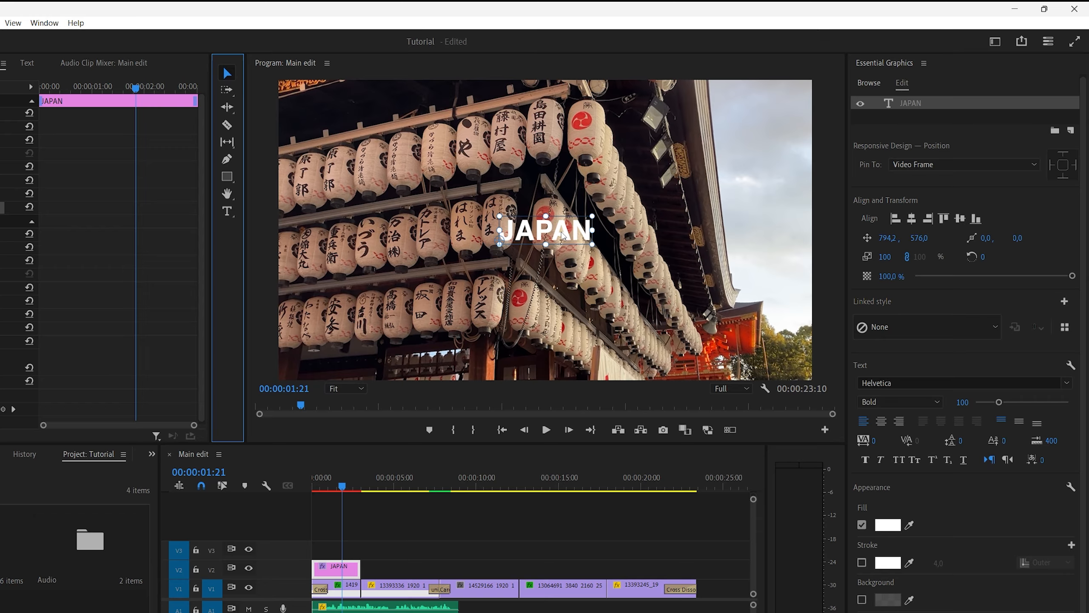
Enlarge the JAPAN title's font size to 188 and re-center it in the frame.
mouse_move(566, 239)
left_mouse_down()
mouse_move(575, 224)
mouse_move(546, 243)
mouse_move(604, 234)
mouse_move(536, 235)
mouse_move(556, 235)
mouse_move(554, 156)
mouse_move(556, 237)
left_mouse_up()
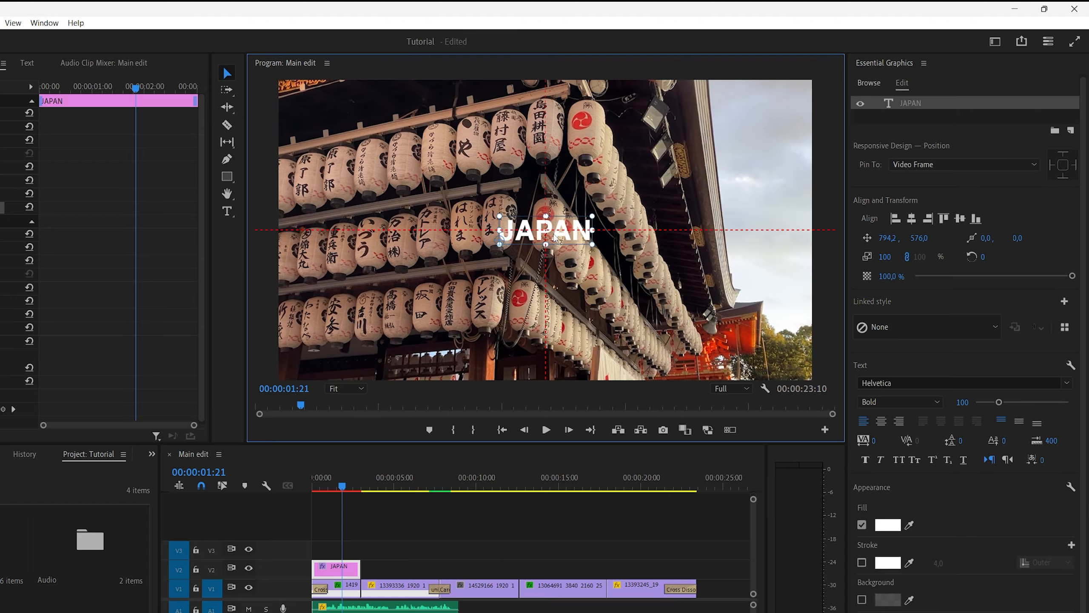
left_click(962, 403)
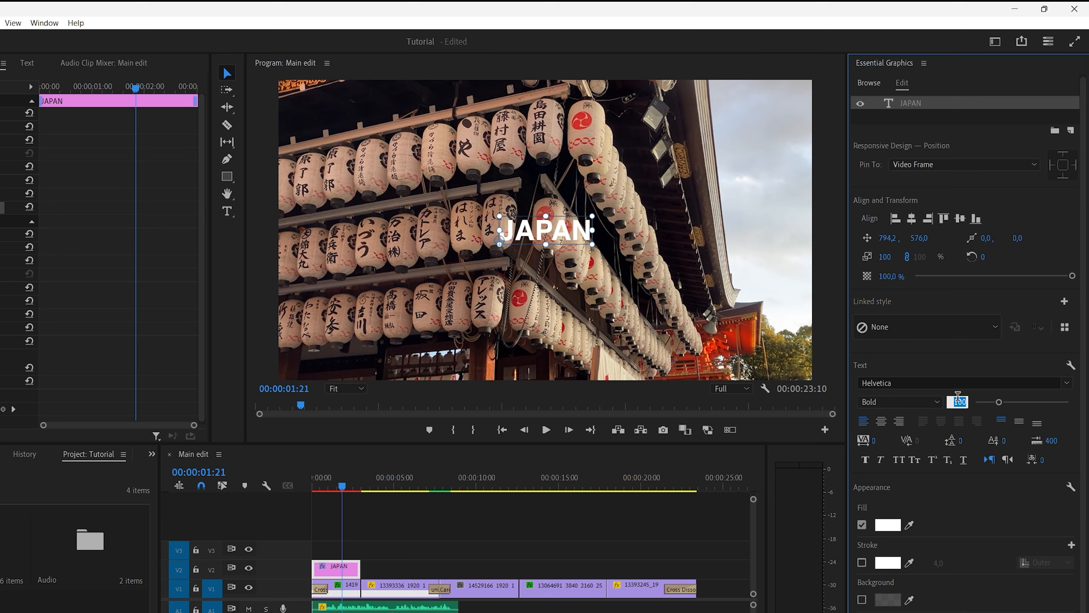
type("160")
key("Return")
left_click_drag(1014, 403, 1017, 404)
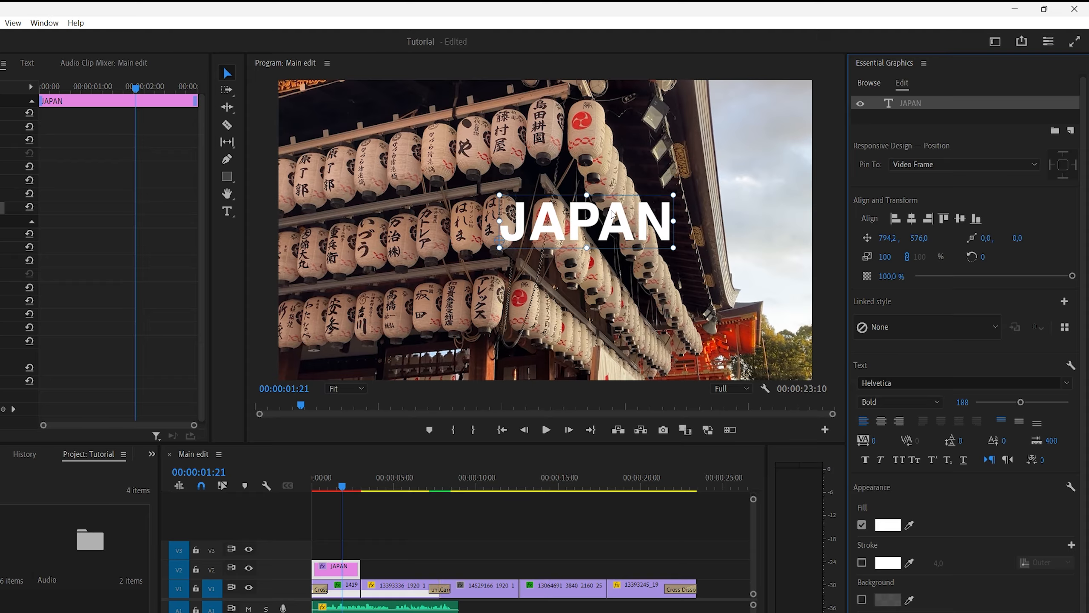
left_click(616, 228)
left_click_drag(616, 229, 564, 241)
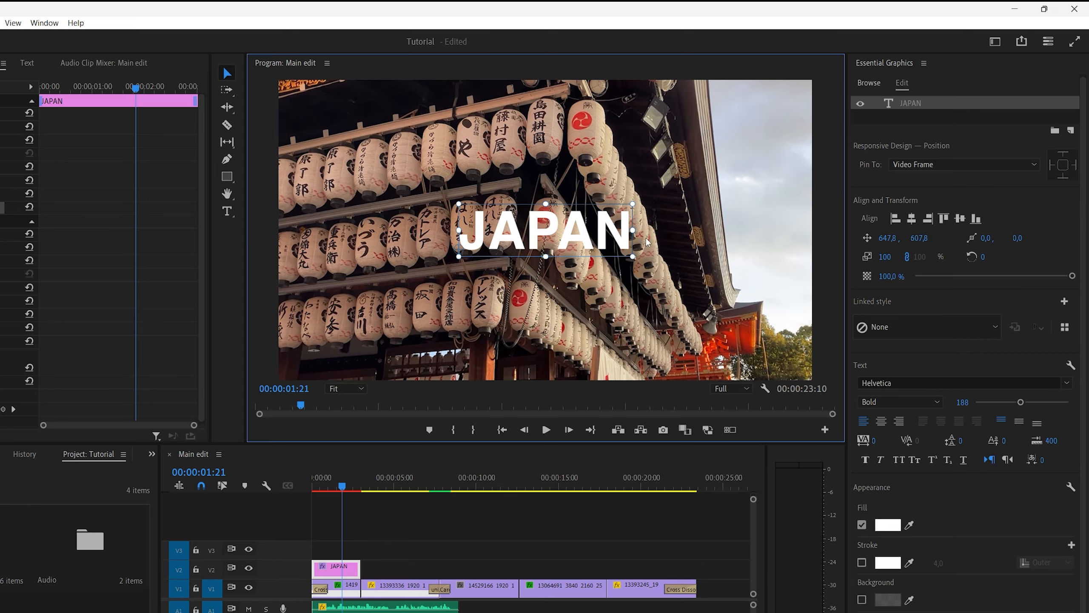
Enable an outer stroke on the JAPAN title and color it red (FF0000).
left_click(862, 526)
left_click(862, 565)
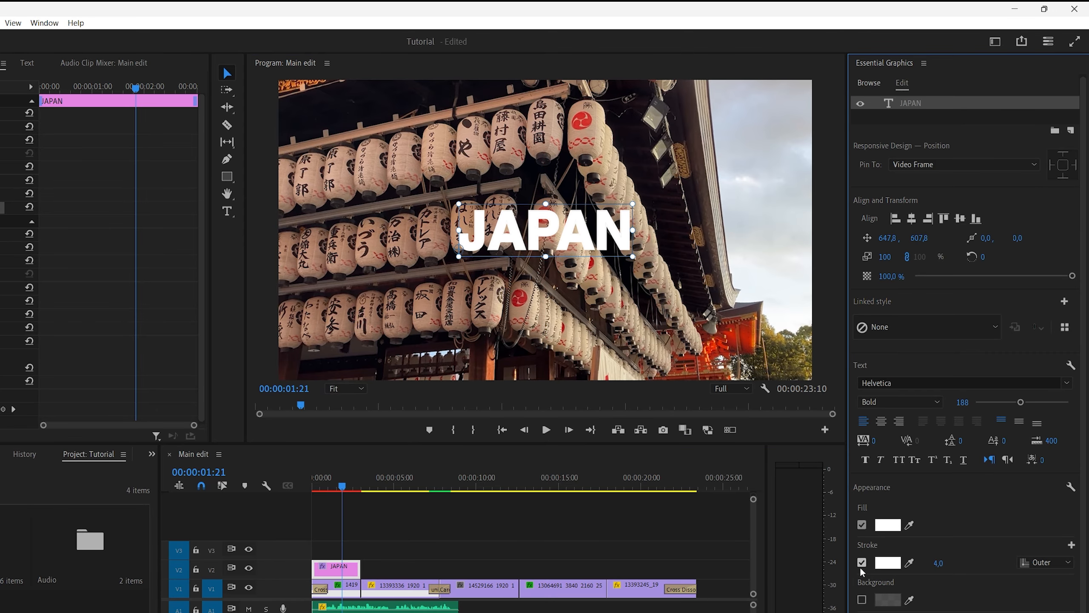
left_click(889, 565)
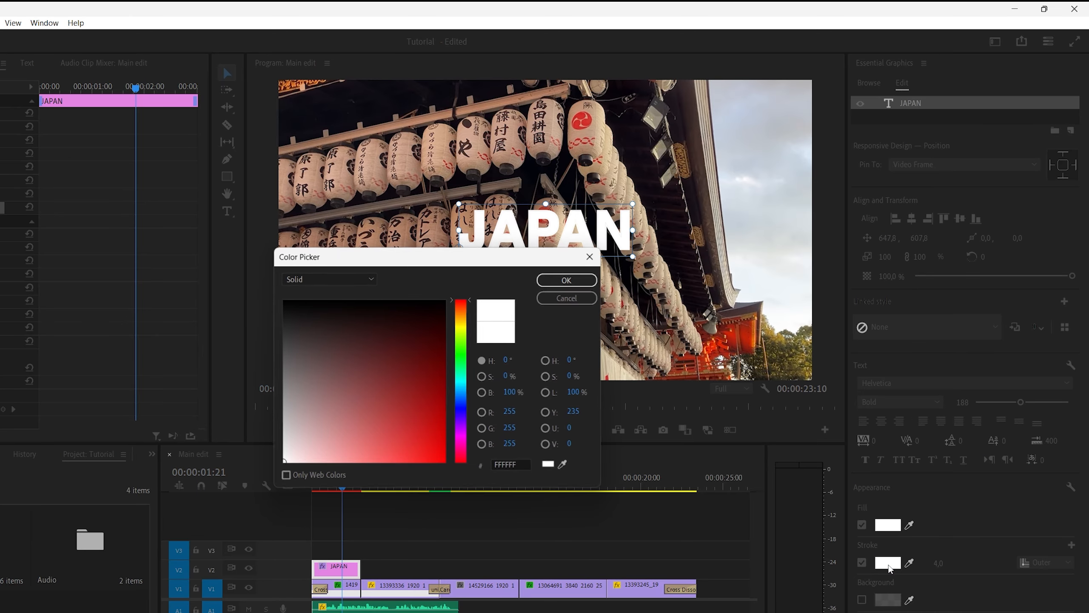
left_click(393, 405)
left_click_drag(392, 405, 545, 540)
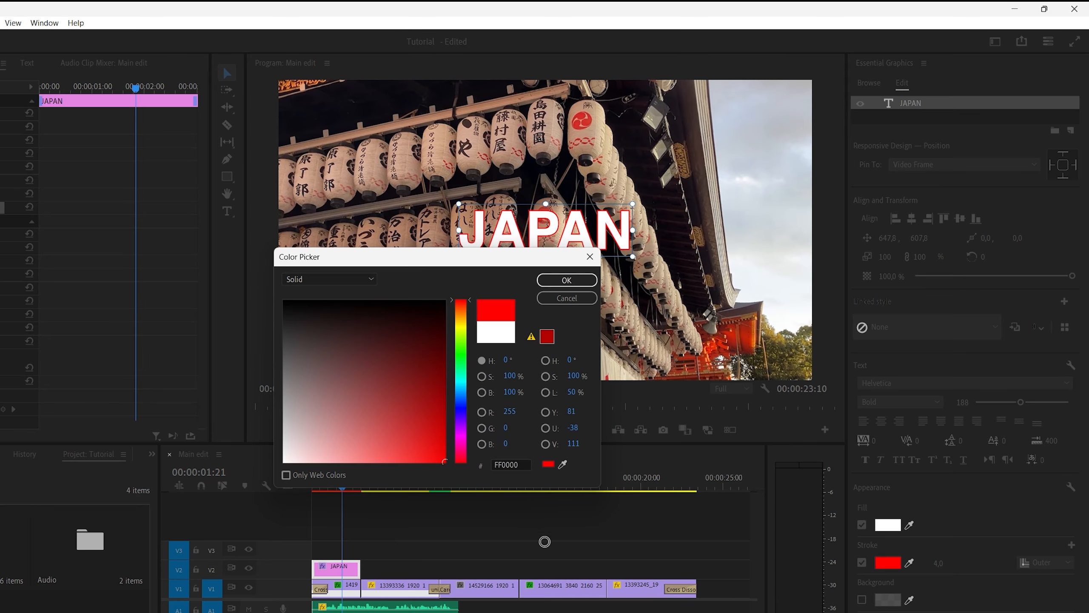
left_click(566, 280)
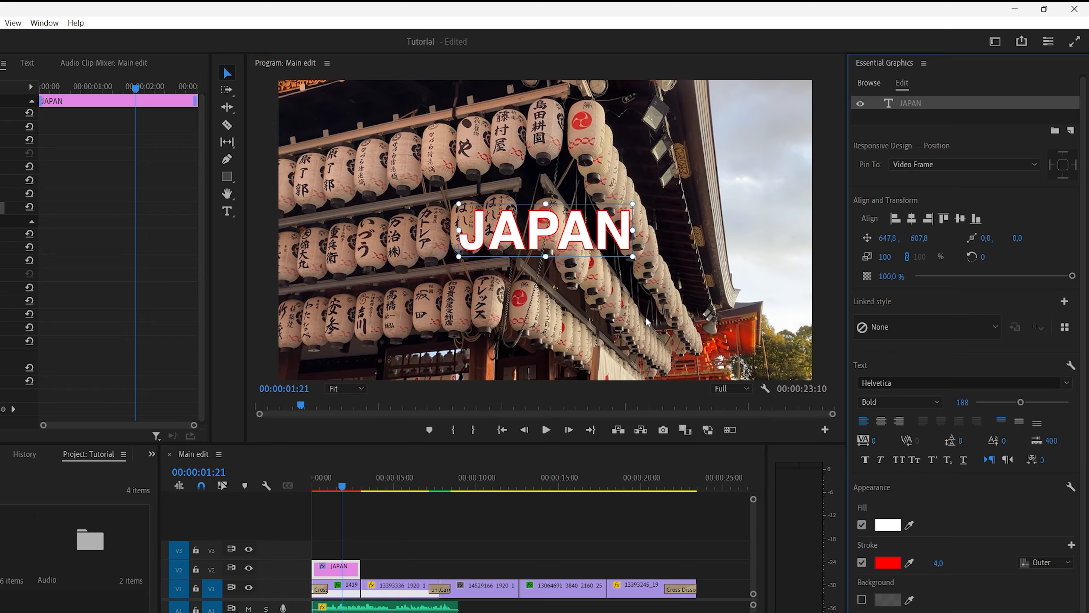
Set the JAPAN title's stroke width to 20 and turn off its fill, leaving only the outline.
left_click(937, 562)
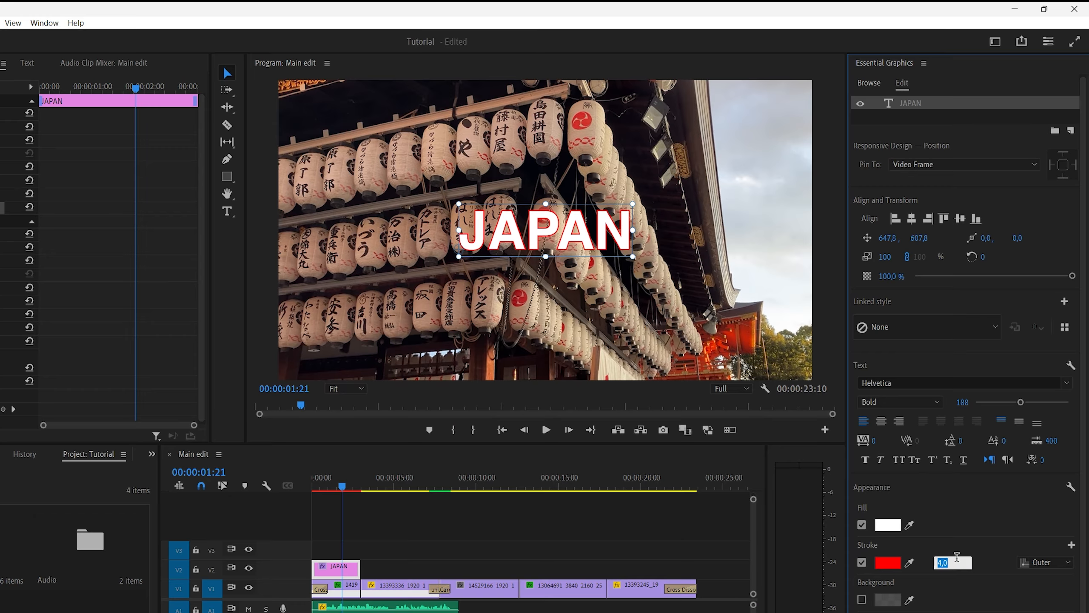
type("20")
key("Return")
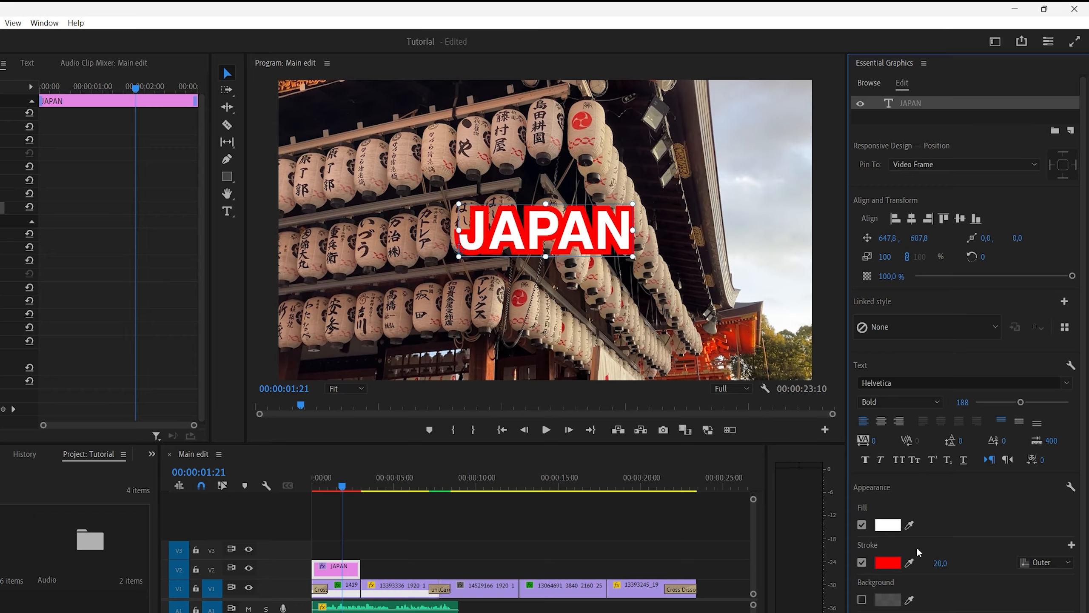
left_click(862, 525)
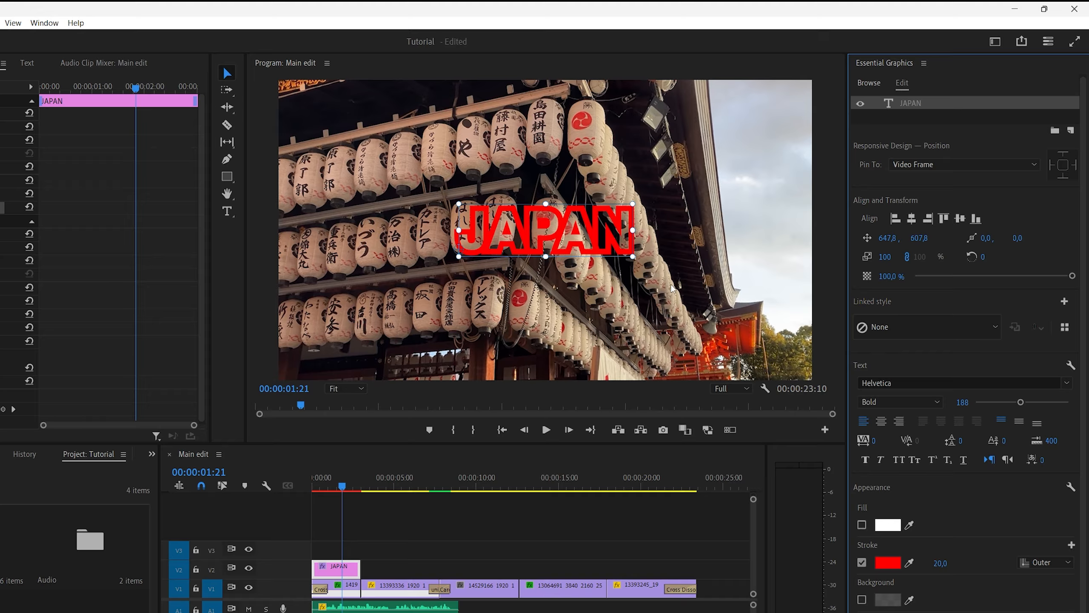
left_click_drag(623, 251, 606, 235)
key("ctrl+z")
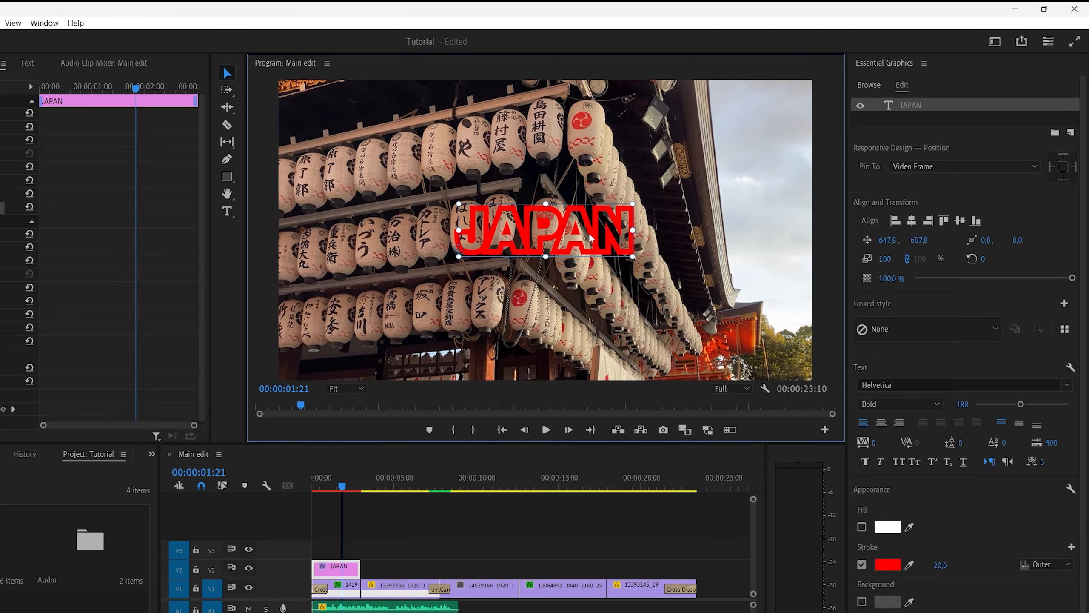
left_click(638, 290)
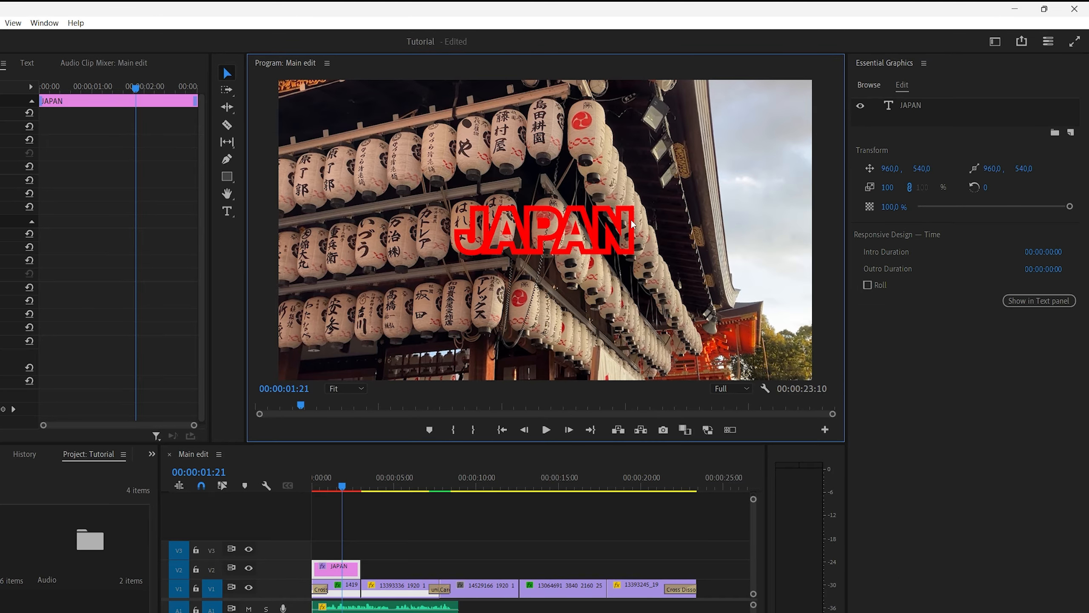
Change the JAPAN title's stroke color to white (FFFFFF) and deselect the text.
left_click(588, 226)
left_click(891, 565)
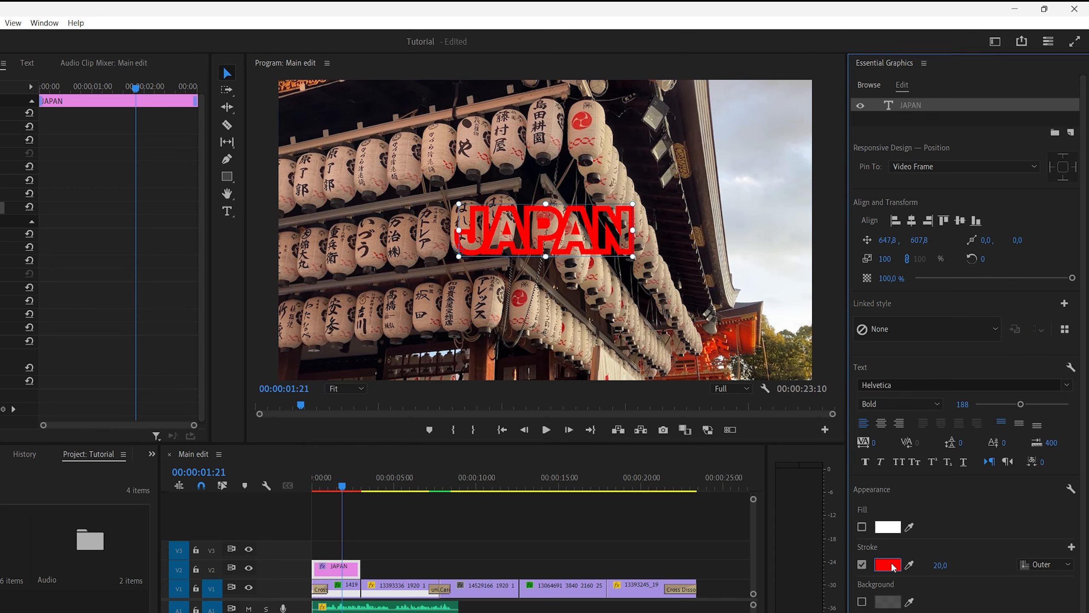
left_click_drag(374, 364, 234, 514)
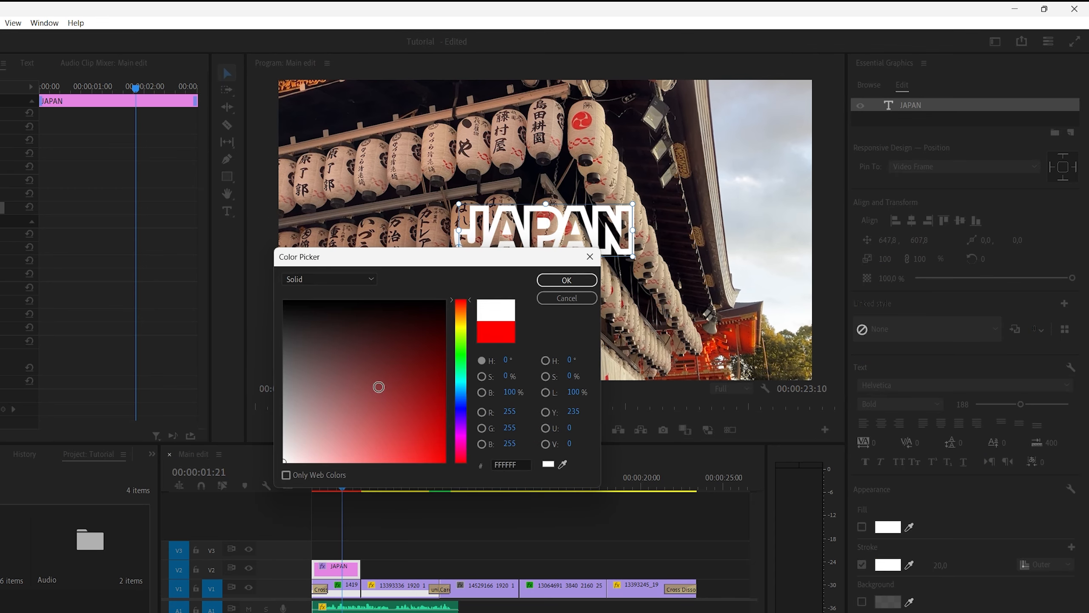
left_click(567, 280)
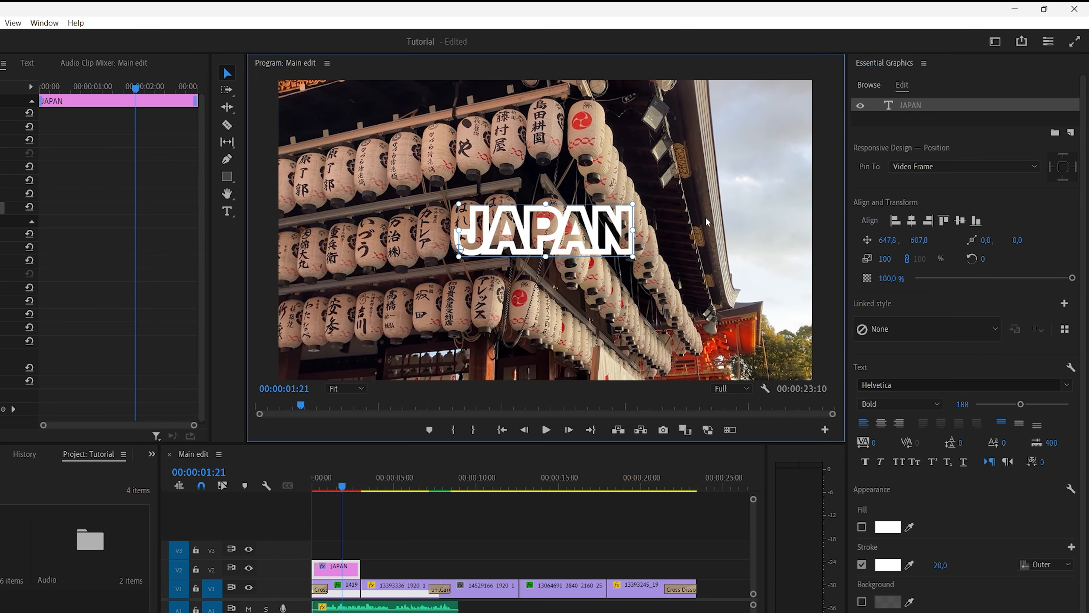
left_click(745, 205)
left_click(612, 231)
left_click(733, 214)
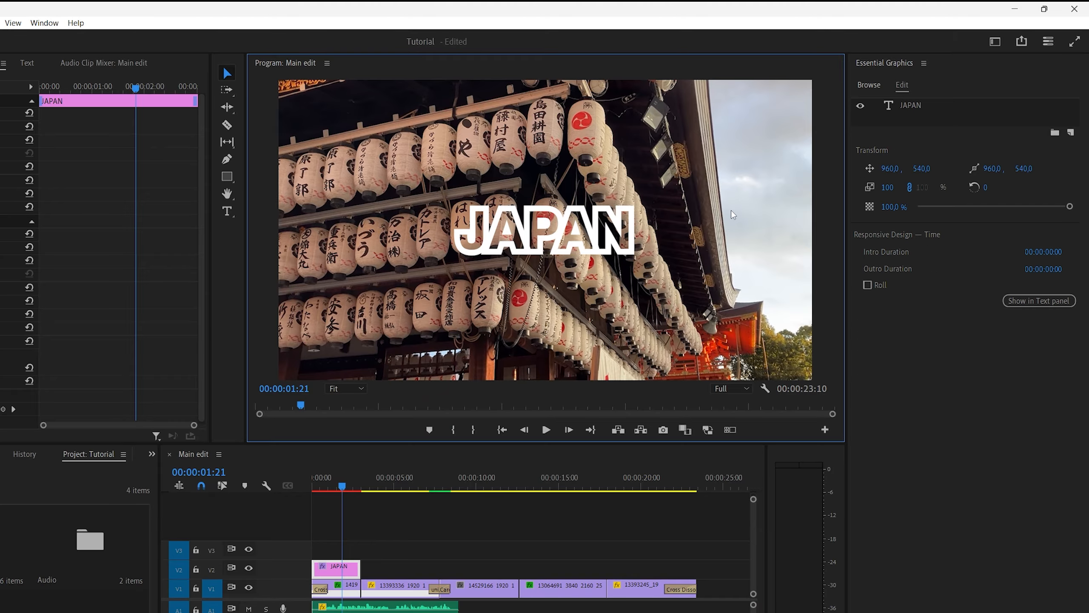
Browse the fonts available for the JAPAN title.
left_click(607, 232)
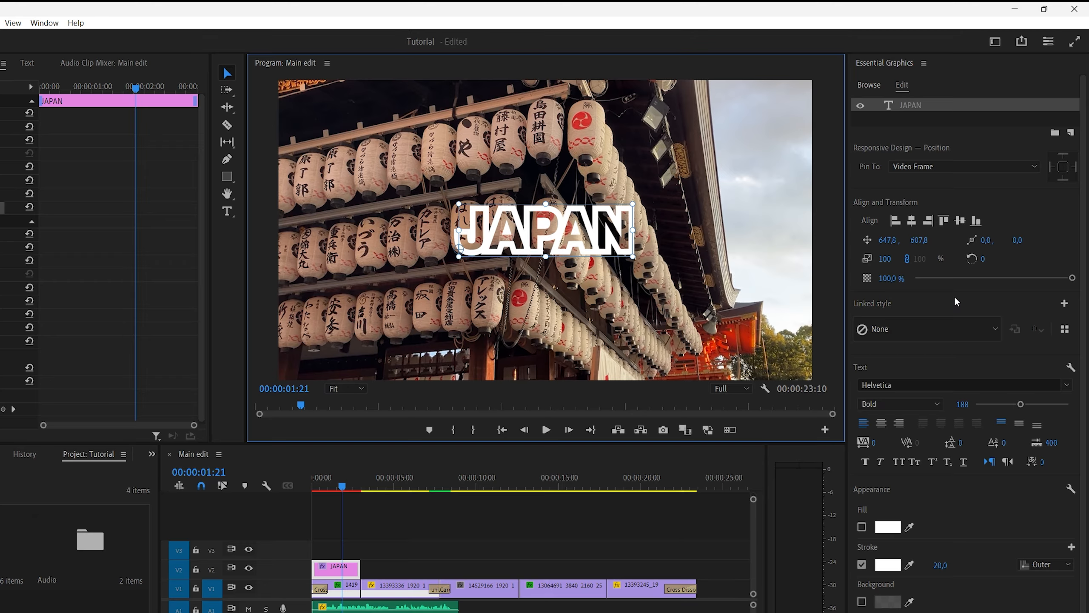
left_click(1067, 387)
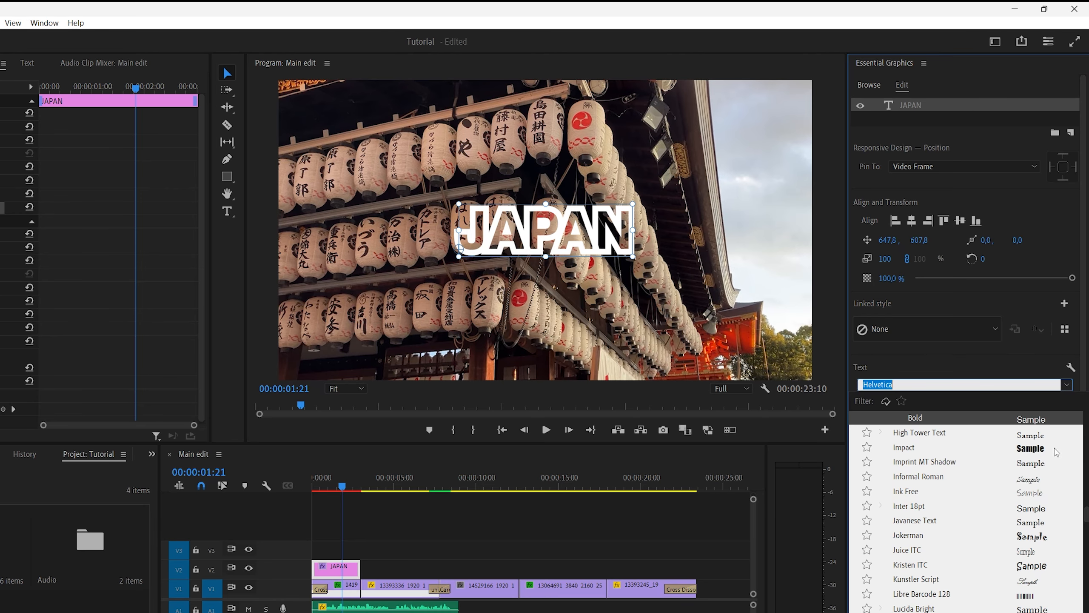
left_click(1069, 388)
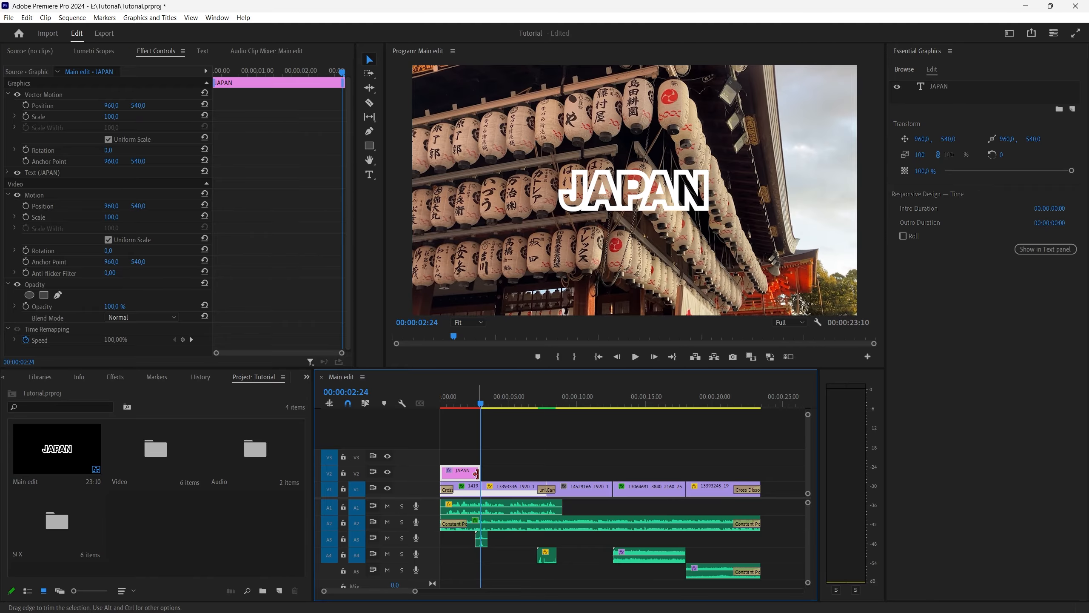
Apply the default transition to the end of the JAPAN title clip and delete it again.
right_click(477, 474)
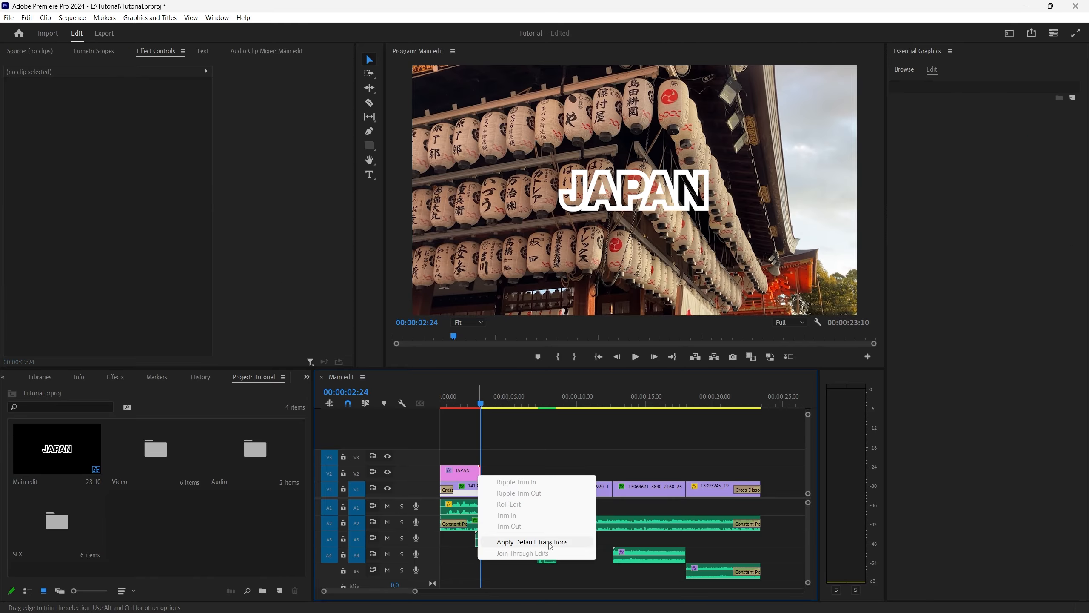
left_click(550, 542)
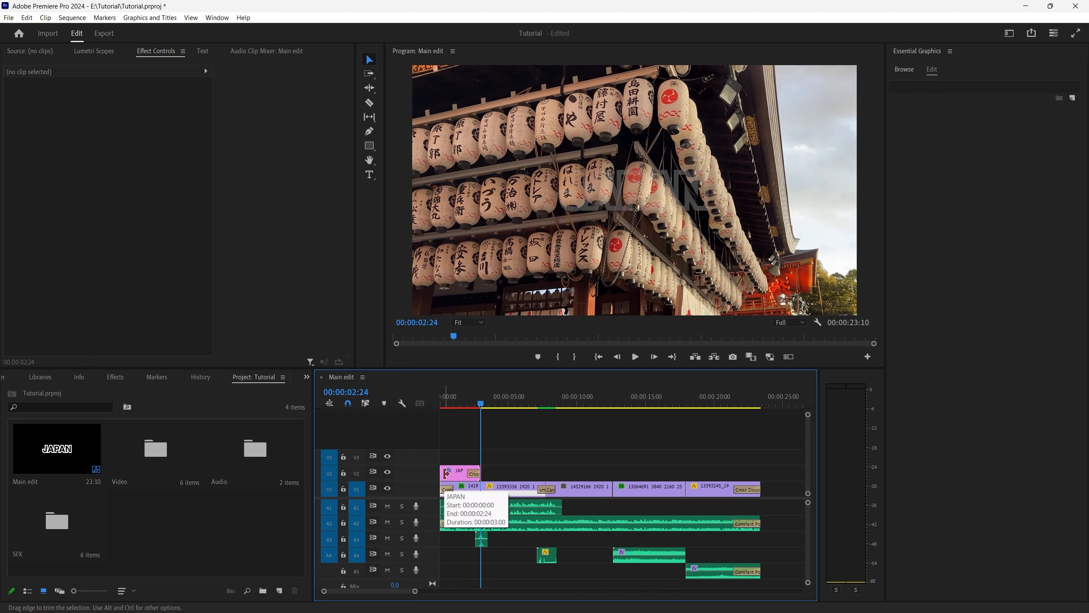
left_click(474, 473)
key("Delete")
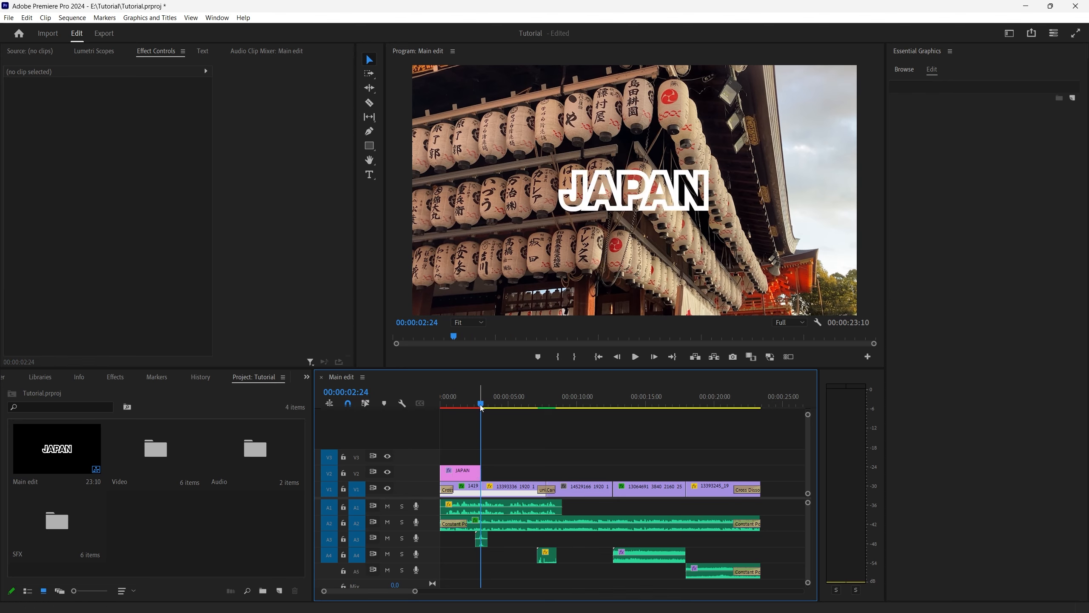
Add an opacity keyframe of 0% at 00:00:00:24 in the JAPAN text layer's Transform properties.
left_click_drag(481, 408, 454, 412)
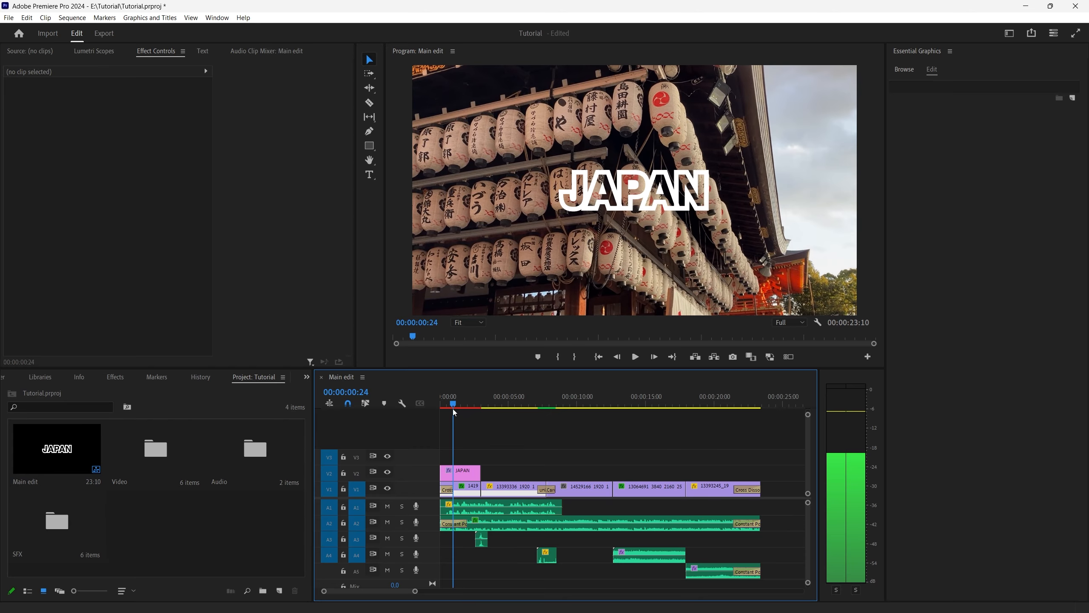
left_click(459, 479)
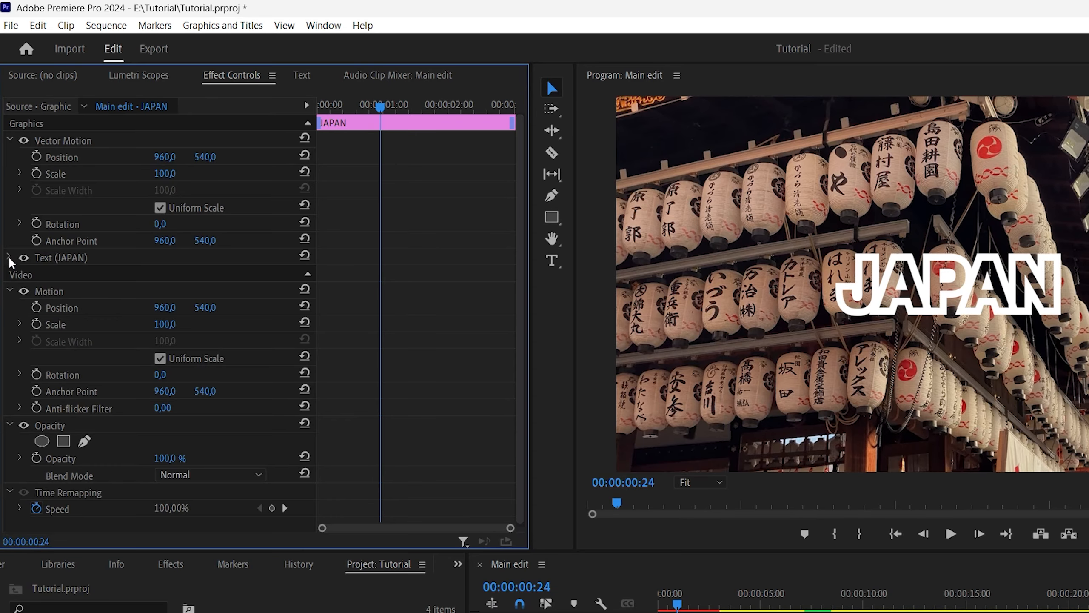
left_click(8, 257)
left_click_drag(519, 320, 524, 402)
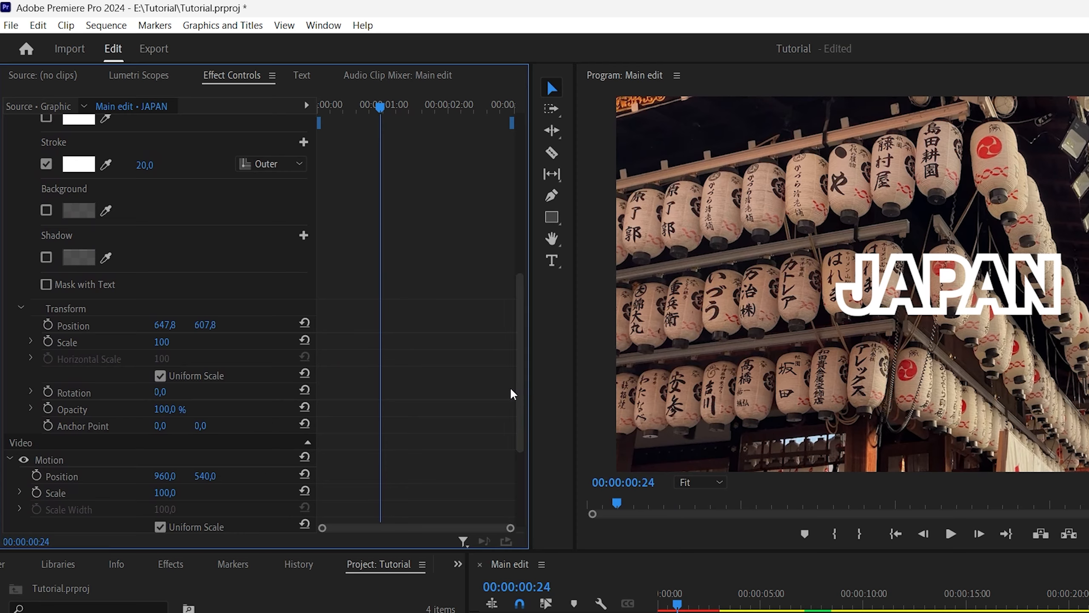
left_click(48, 408)
left_click(170, 409)
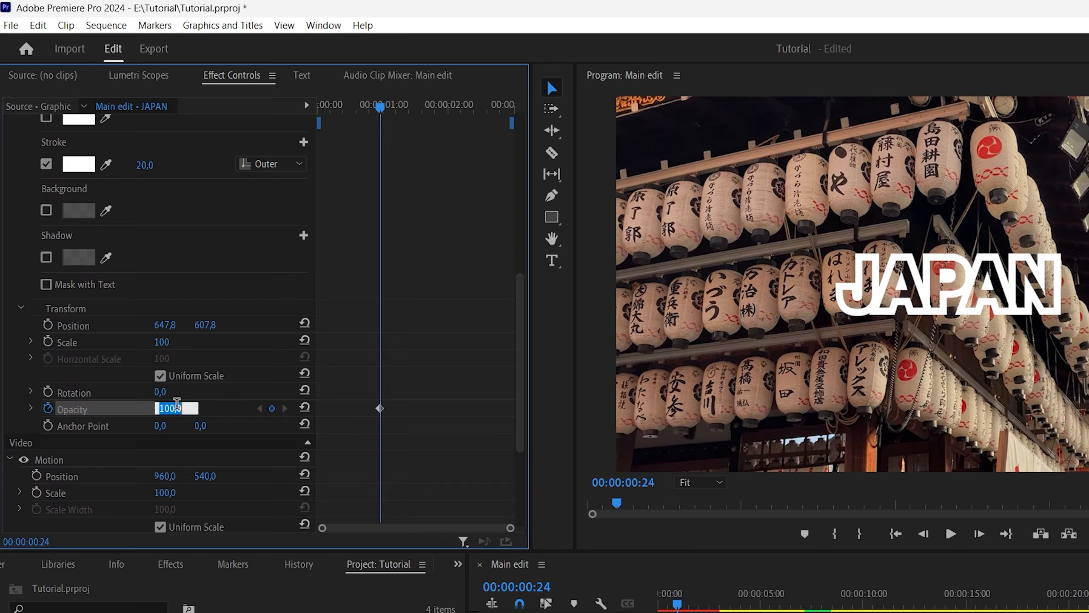
type("0")
key("Return")
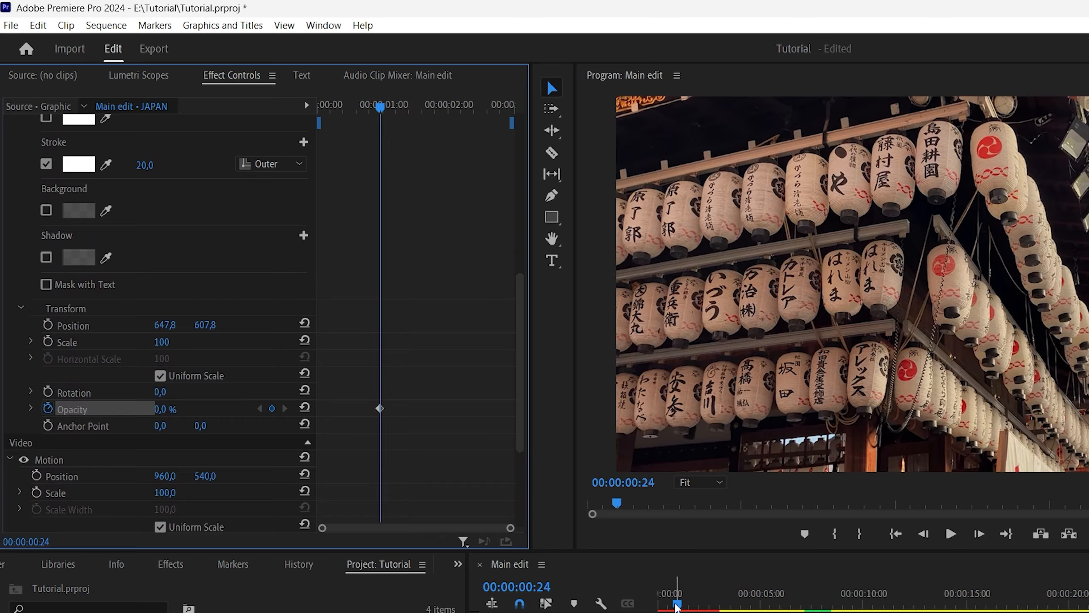
Add a second text opacity keyframe of 100% at 00:00:01:14.
left_click(418, 113)
left_click(167, 410)
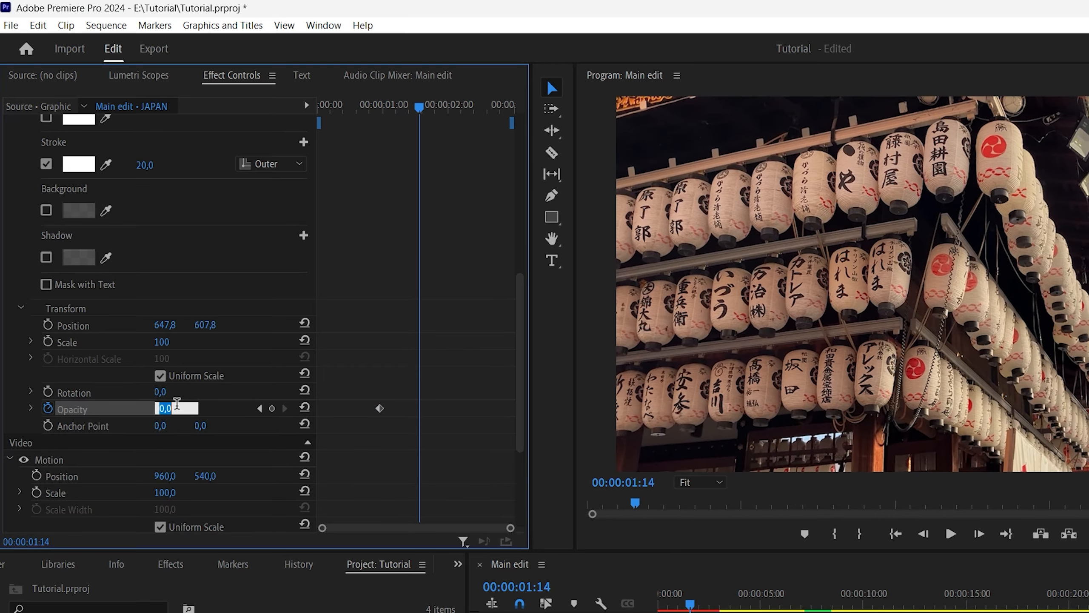
type("100")
key("Return")
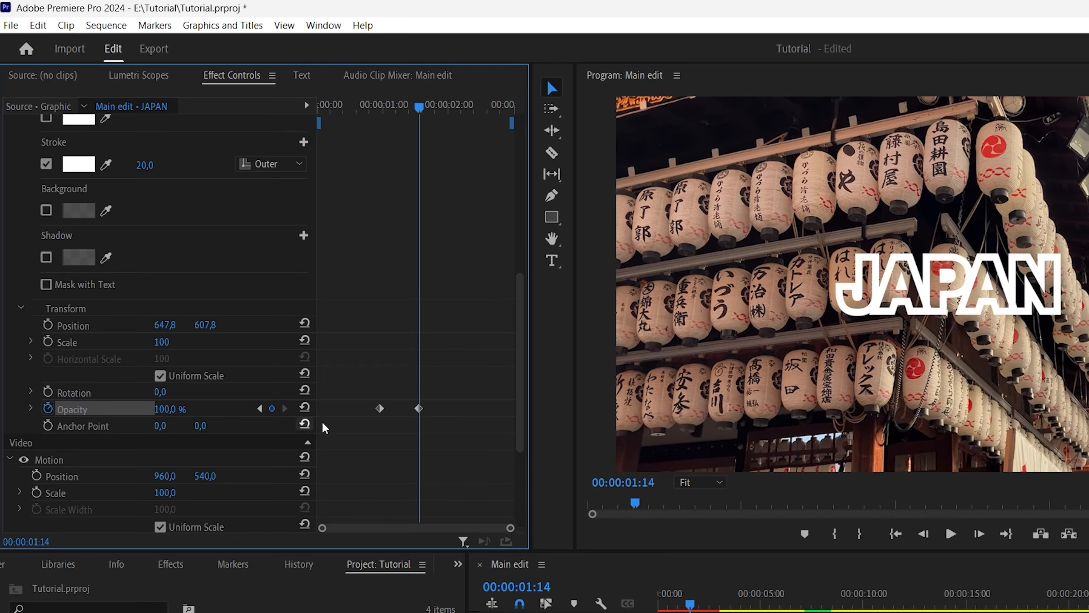
Change both text opacity keyframes from linear to eased interpolation.
right_click(380, 408)
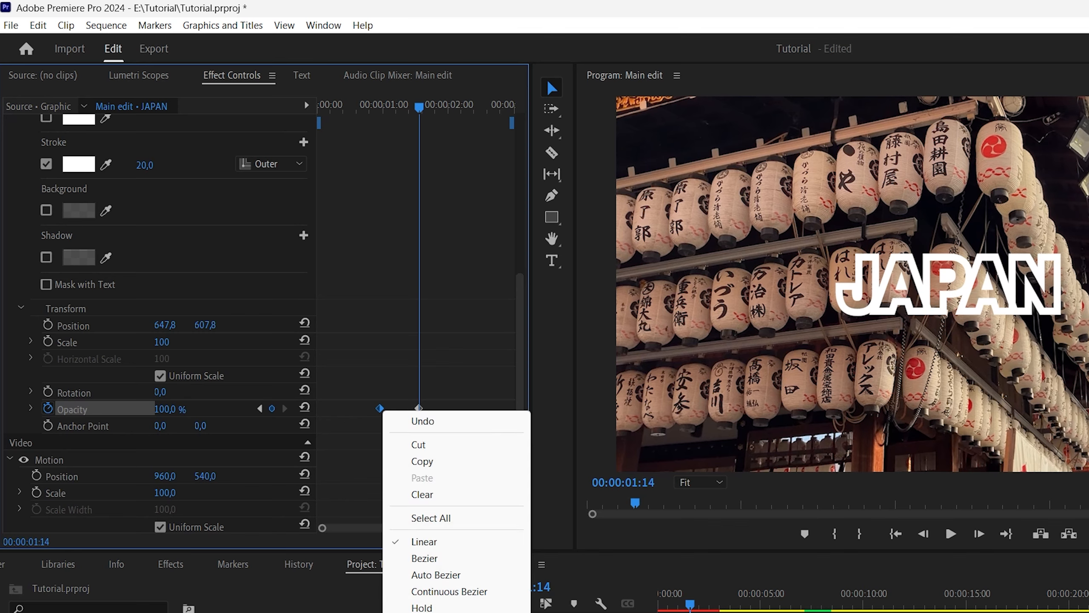
left_click(446, 612)
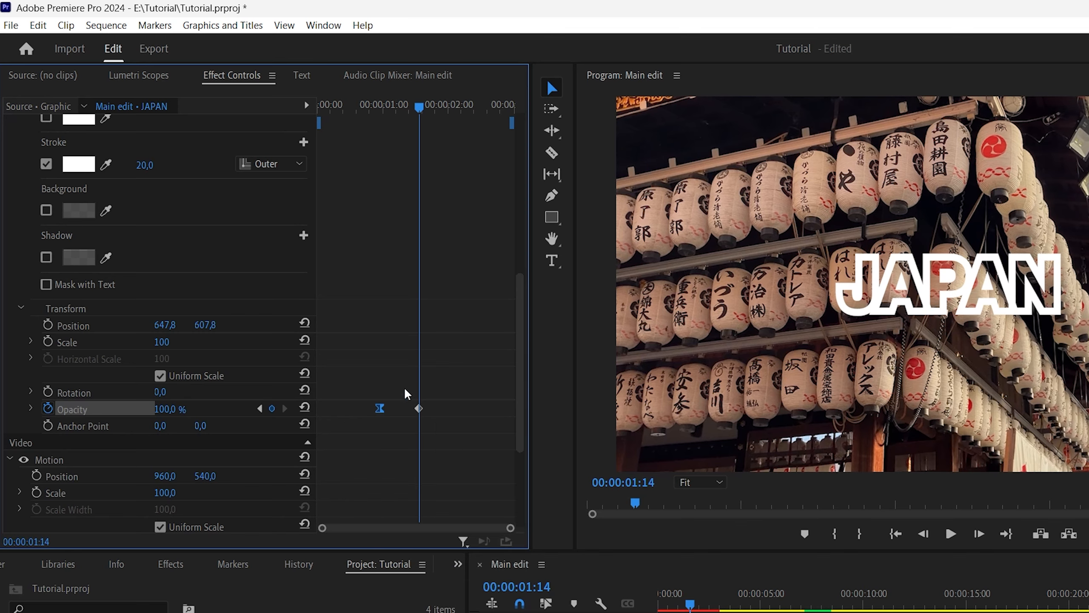
left_click(419, 408)
right_click(421, 410)
left_click(464, 612)
Preview the title's fade-in from the sequence start and move the 100% opacity keyframe to 00:00:02:00.
left_click(658, 606)
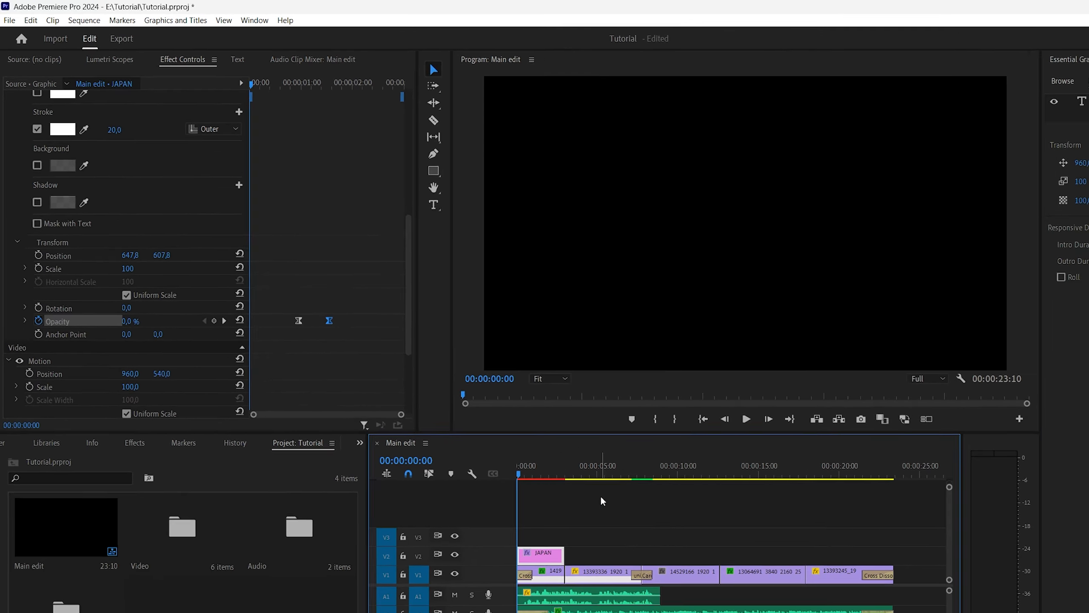
key("space")
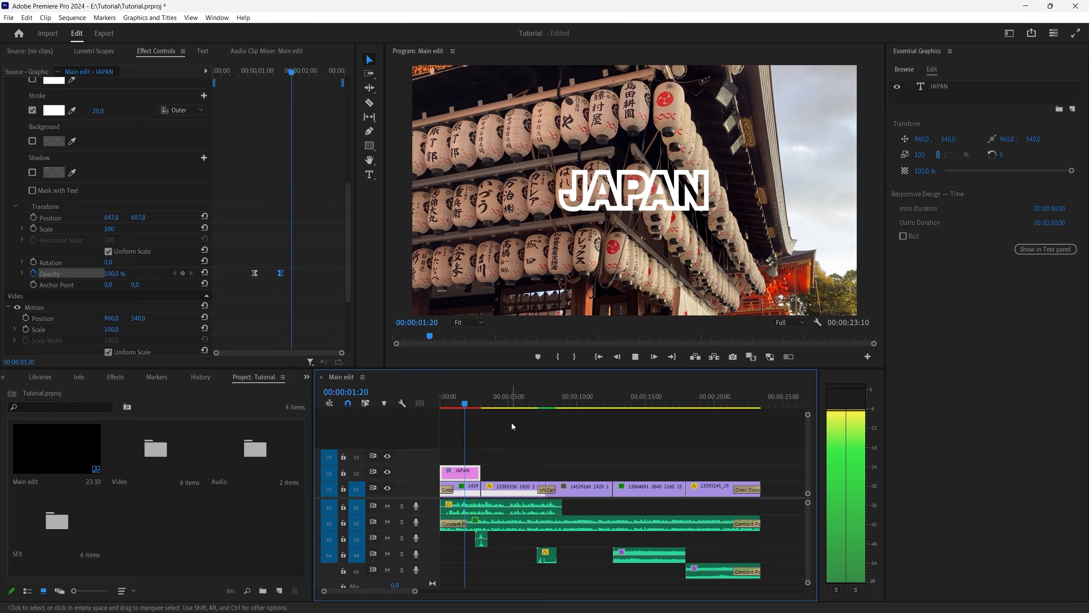
key("space")
left_click_drag(281, 274, 301, 277)
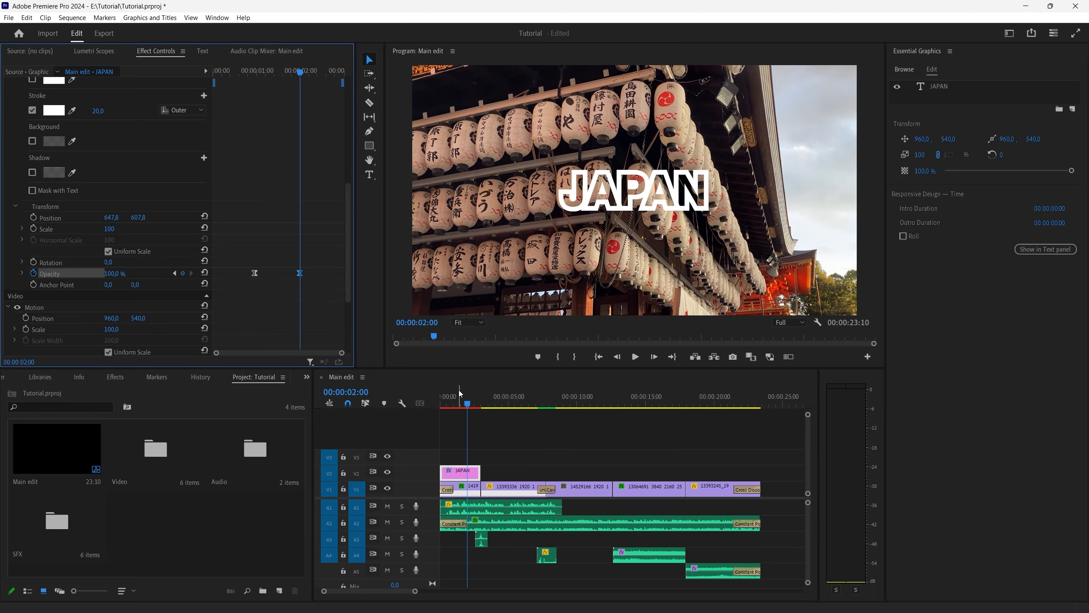
Move the text's second opacity keyframe slightly earlier than 00:00:02:00 and play back the fade-in.
scroll(299, 207, "down", 3)
left_click_drag(300, 207, 290, 212)
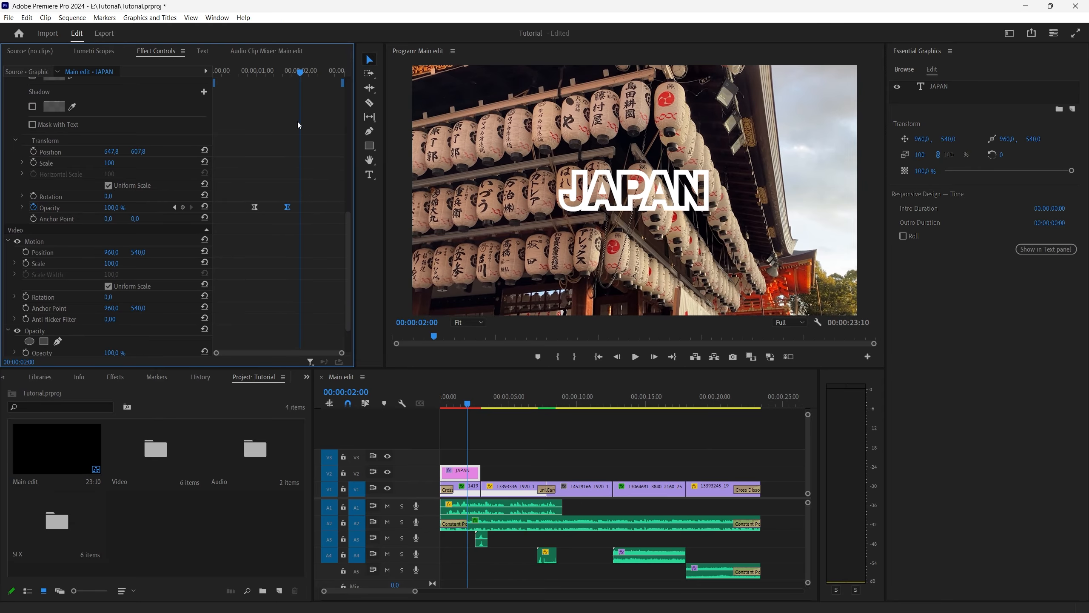
left_click(243, 78)
key("space")
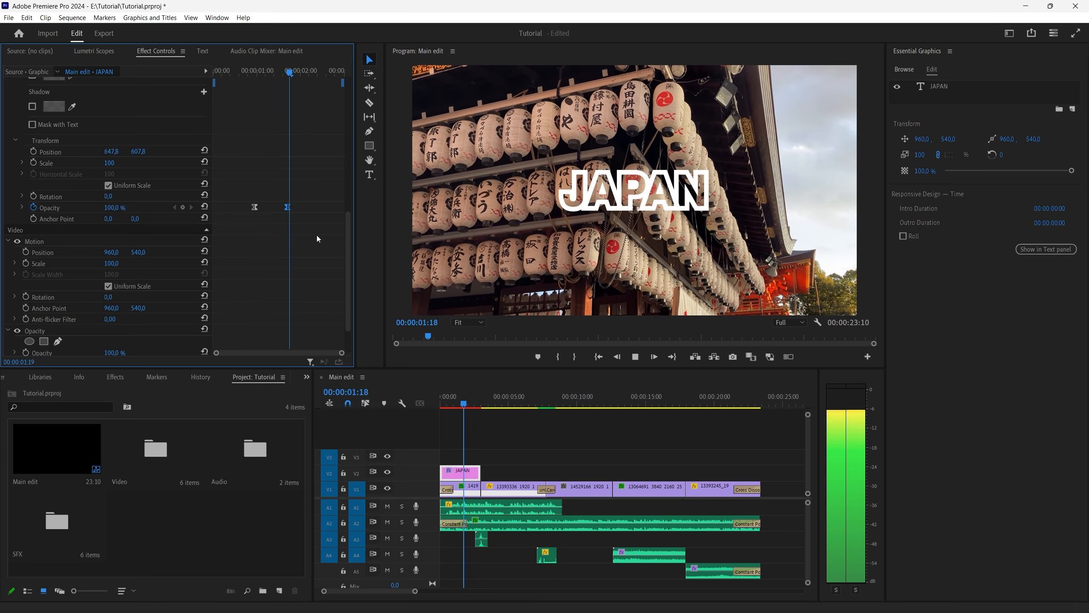
key("space")
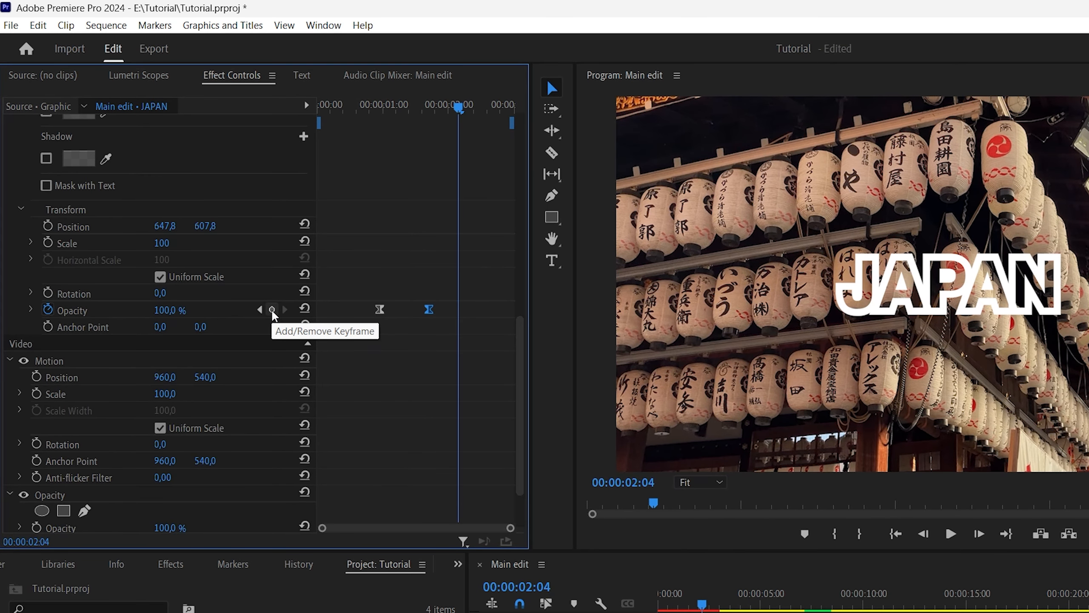
Add a title fade-out with text opacity keyframes of 100% at 00:00:02:04 and 0% at 00:00:03:00.
left_click(272, 311)
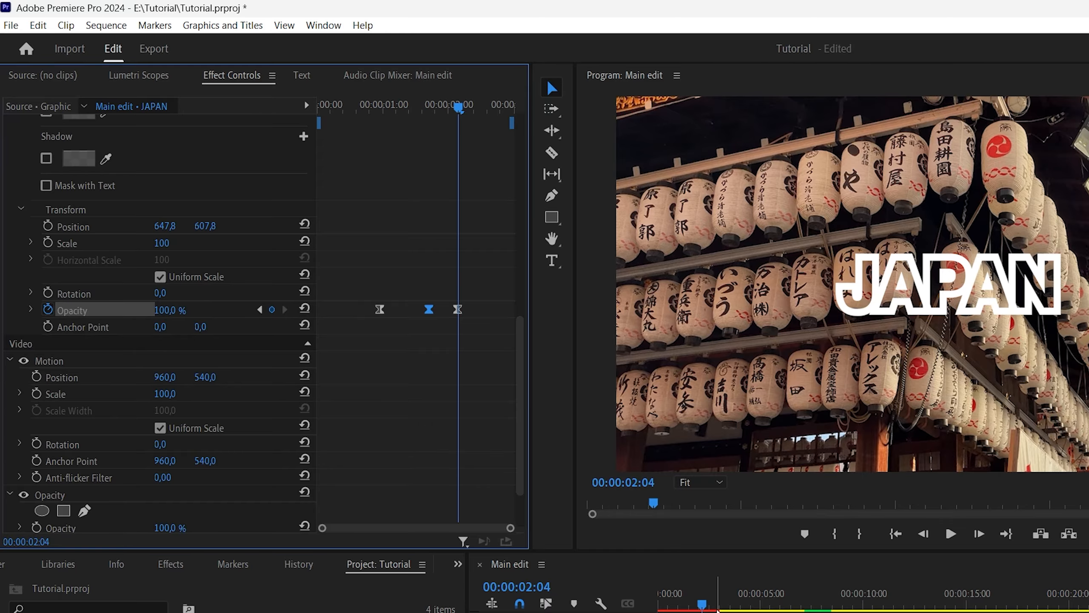
left_click(502, 106)
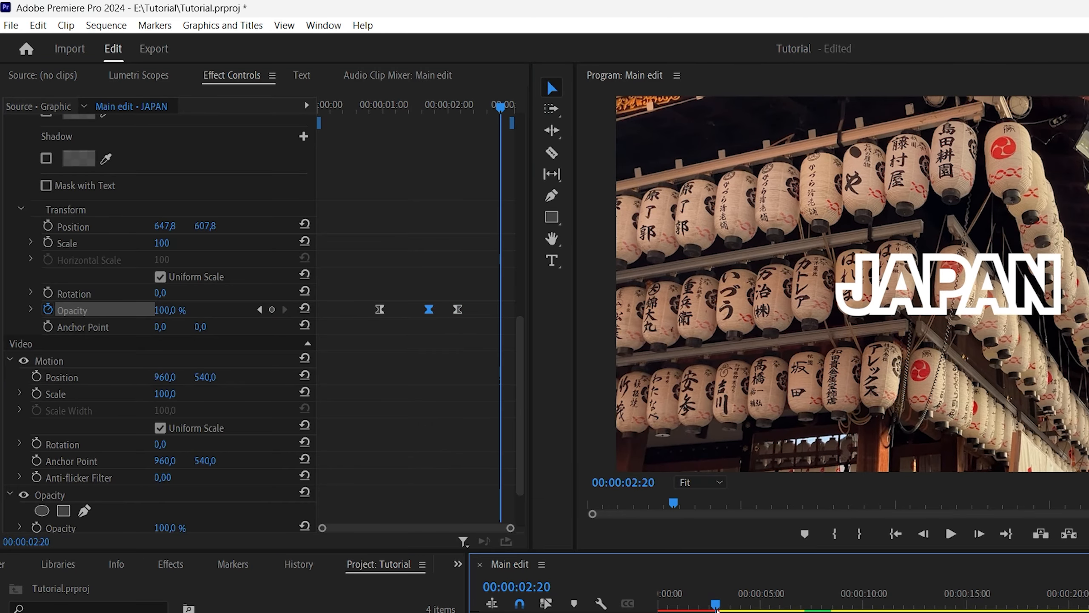
left_click_drag(505, 114, 511, 113)
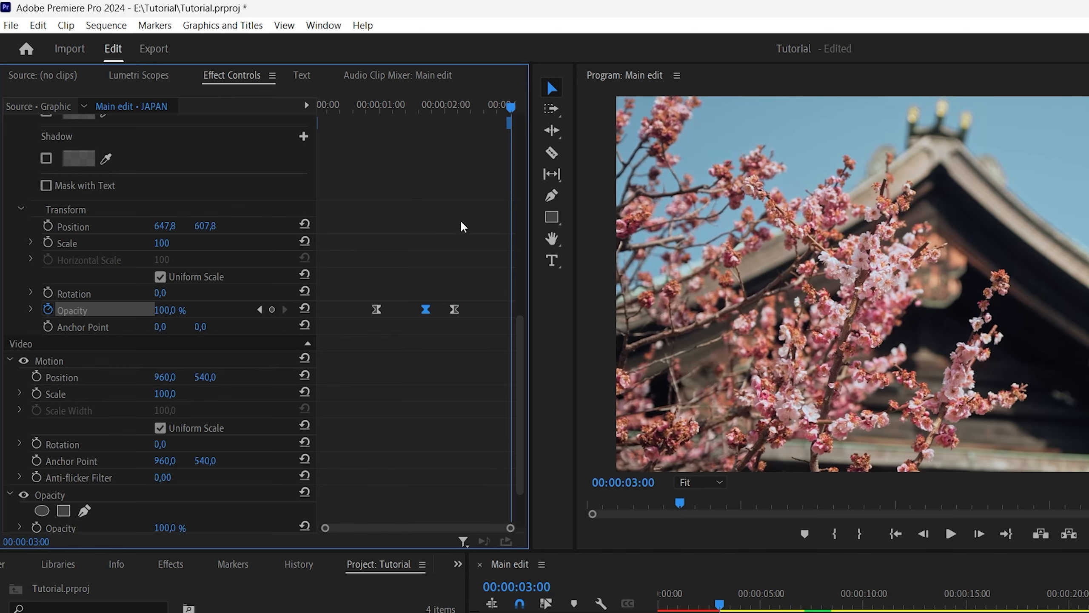
left_click(174, 310)
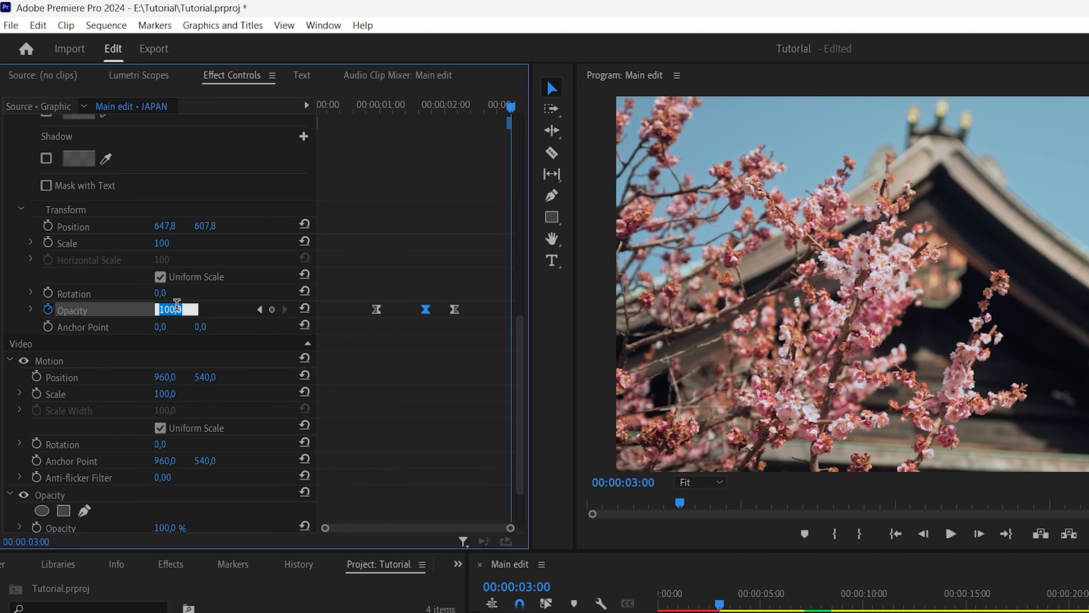
type("0")
key("Return")
Apply eased interpolation to the two fade-out opacity keyframes of the JAPAN text.
left_click_drag(468, 305, 442, 327)
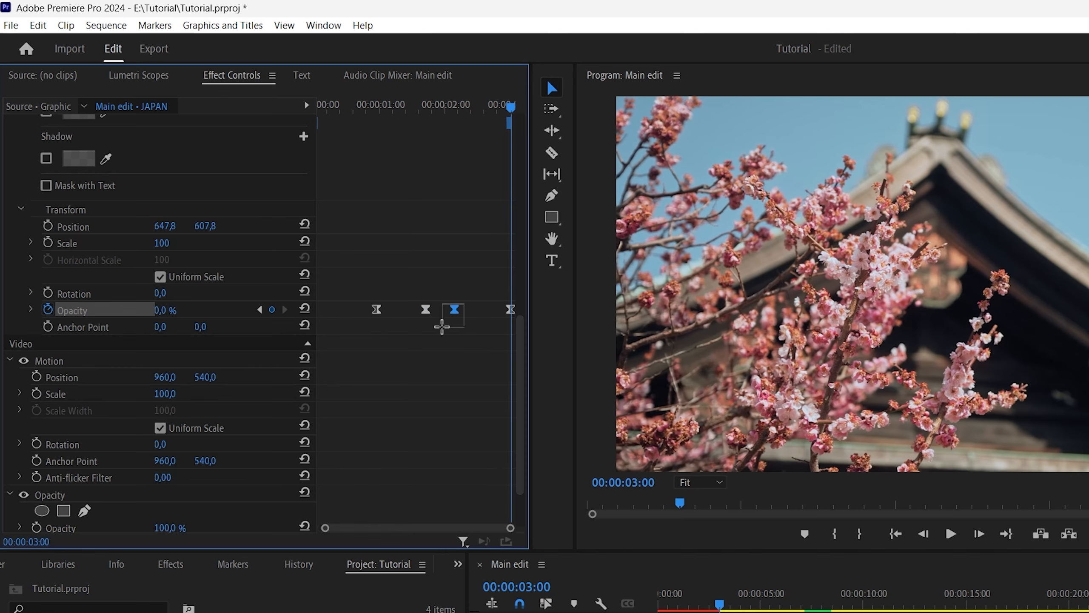
right_click(453, 310)
left_click(487, 532)
left_click_drag(498, 305, 516, 326)
right_click(511, 307)
left_click(553, 545)
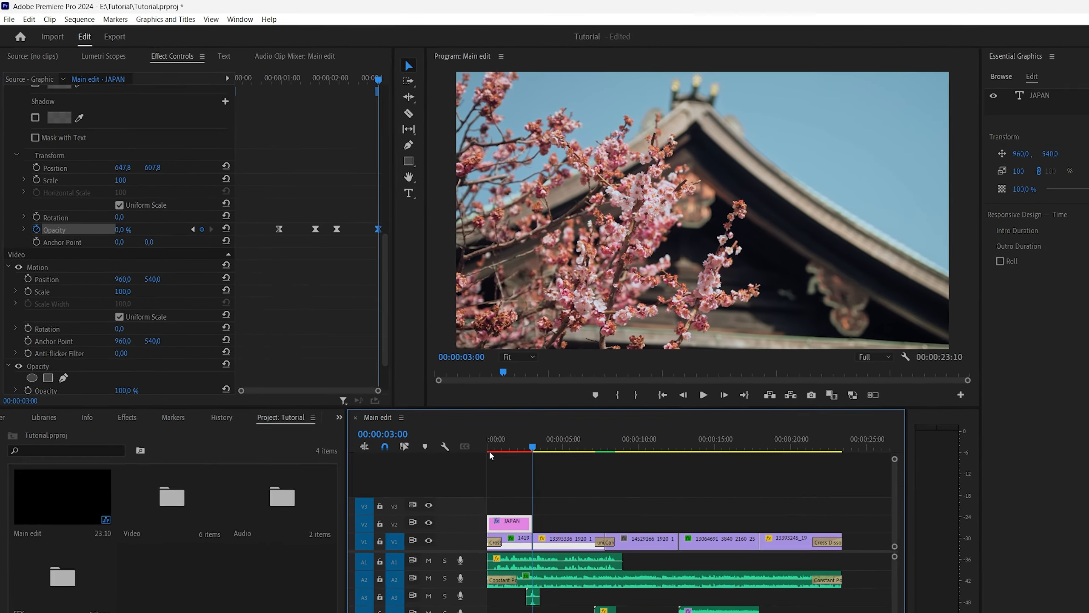
Play the sequence from the start to preview the title fading in and out.
left_click(652, 604)
key("space")
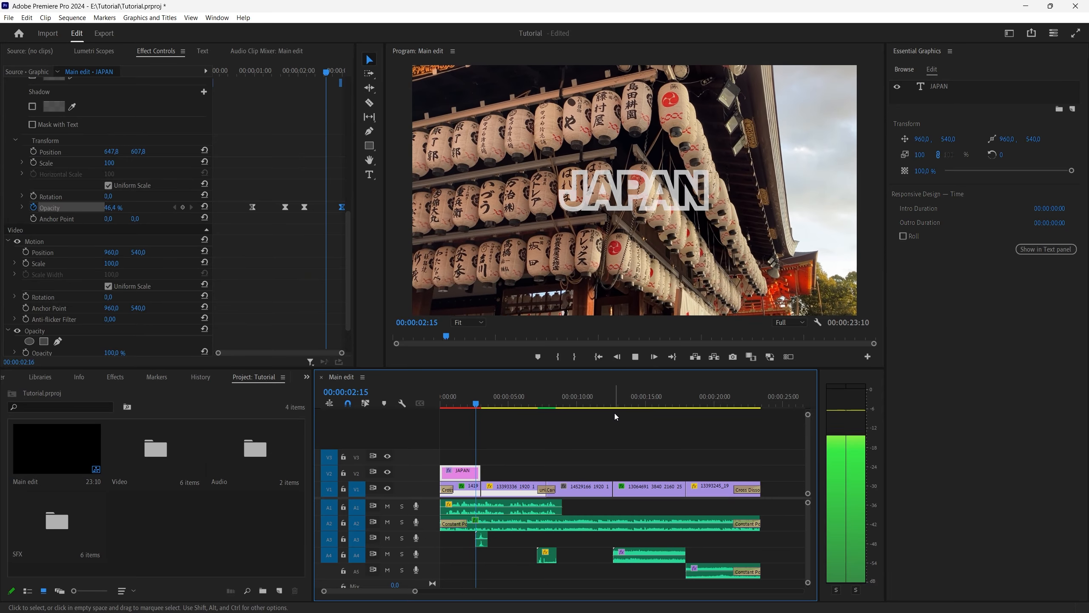
key("space")
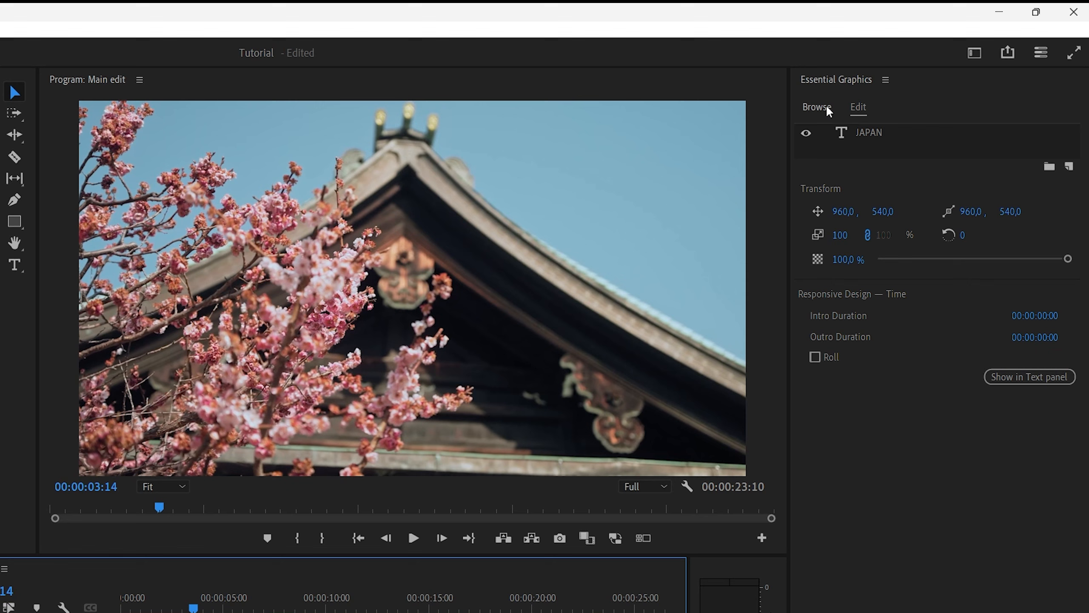
Install the motion graphics template Symbols & Objects.mogrt from the Downloads folder.
left_click(828, 110)
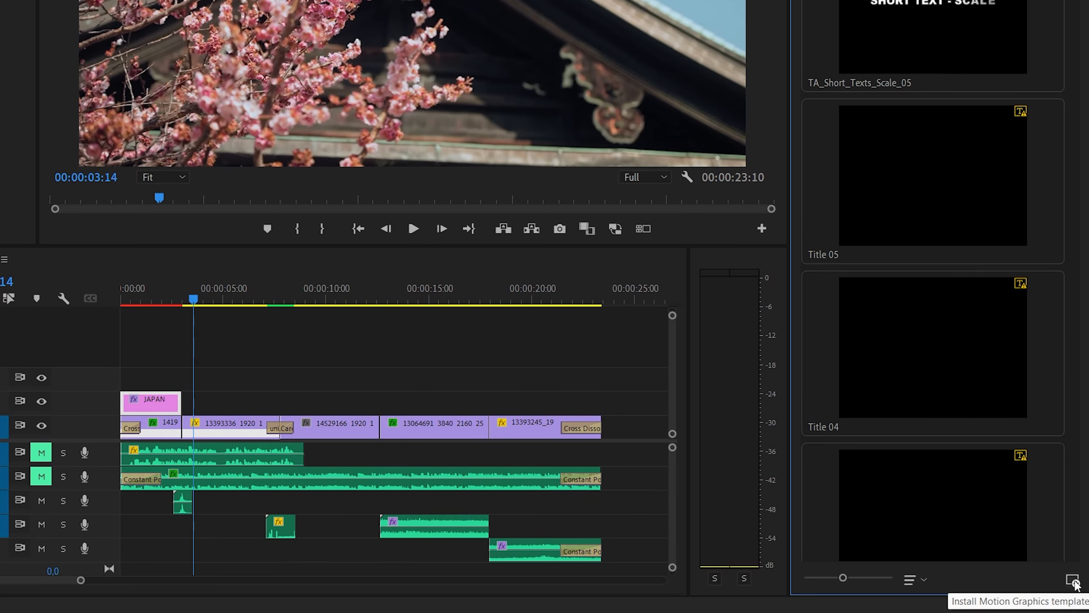
left_click(1073, 580)
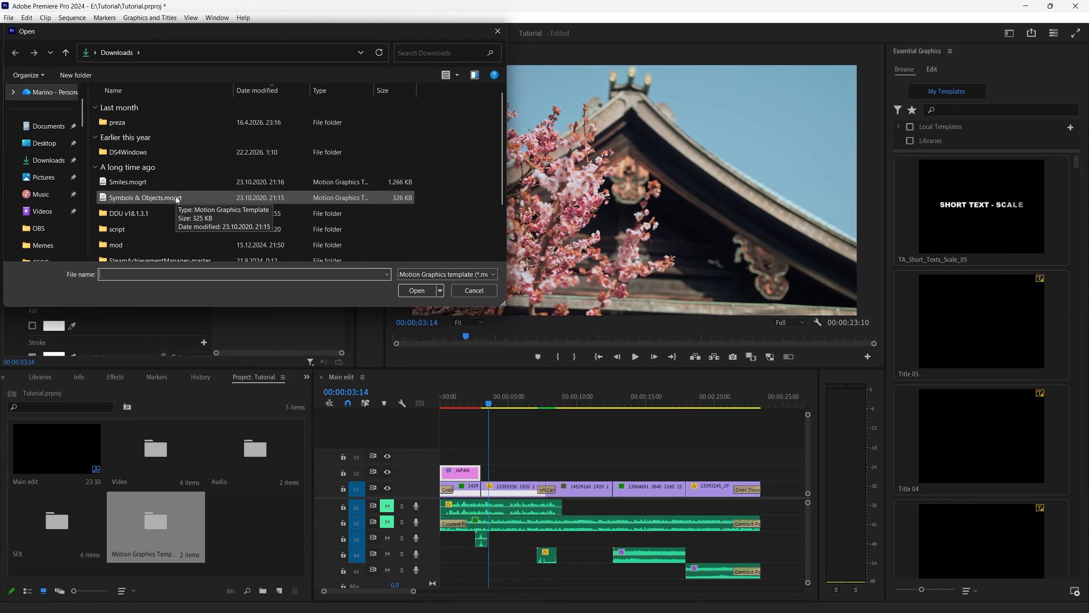
left_click(216, 197)
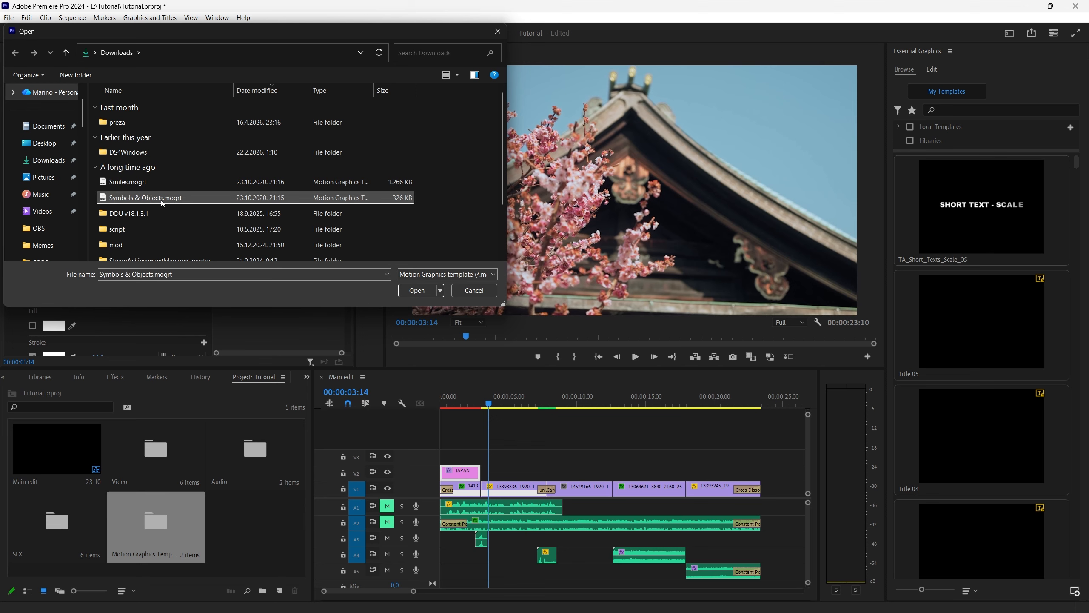
left_click(417, 291)
Search the templates for "smiles" and place the Smiles template on track V2 directly after the JAPAN title.
left_click(998, 109)
type("smiles")
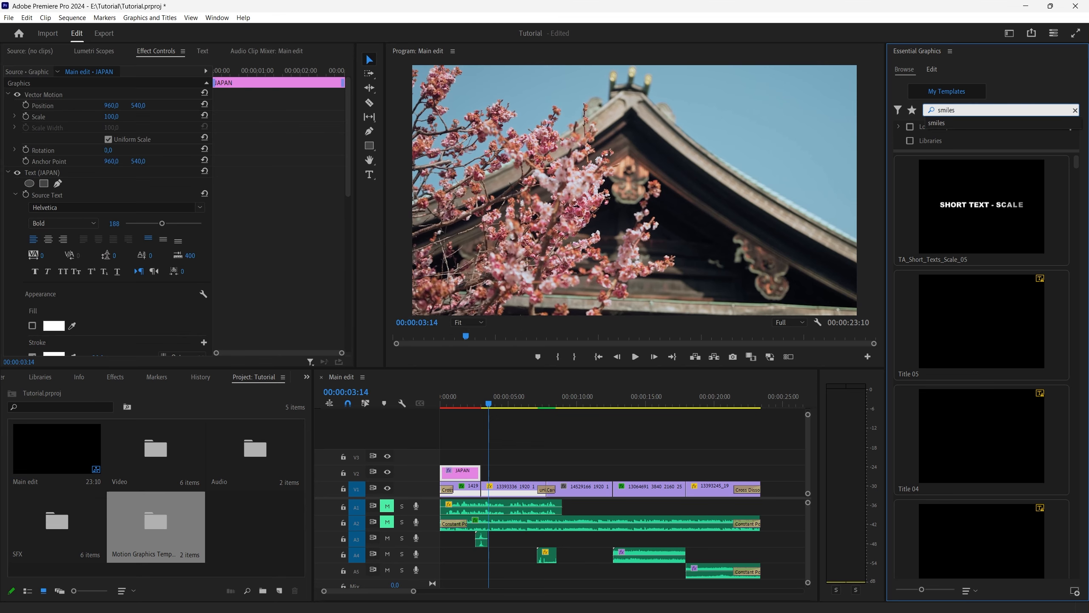
left_click(985, 124)
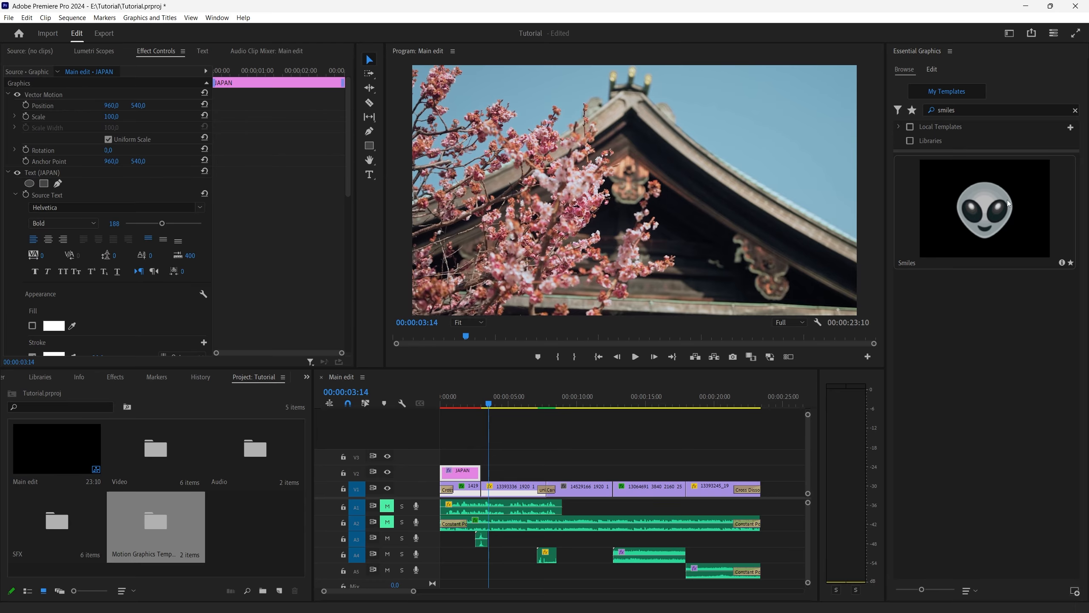
left_click_drag(996, 224, 485, 471)
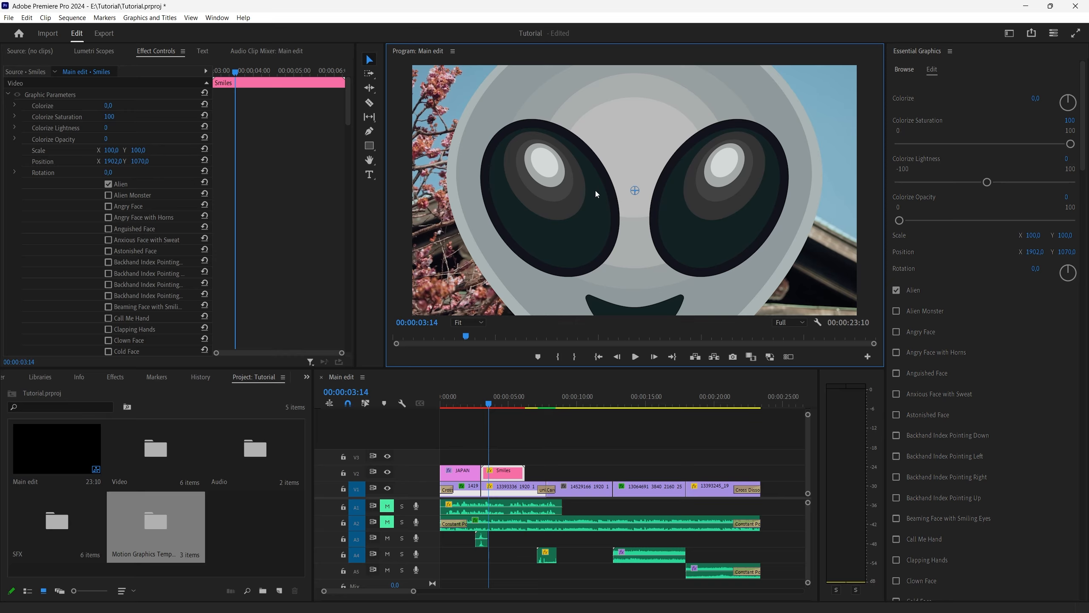
Turn off the Alien emoji in the Smiles graphic and enable the Ghost emoji instead.
left_click(109, 184)
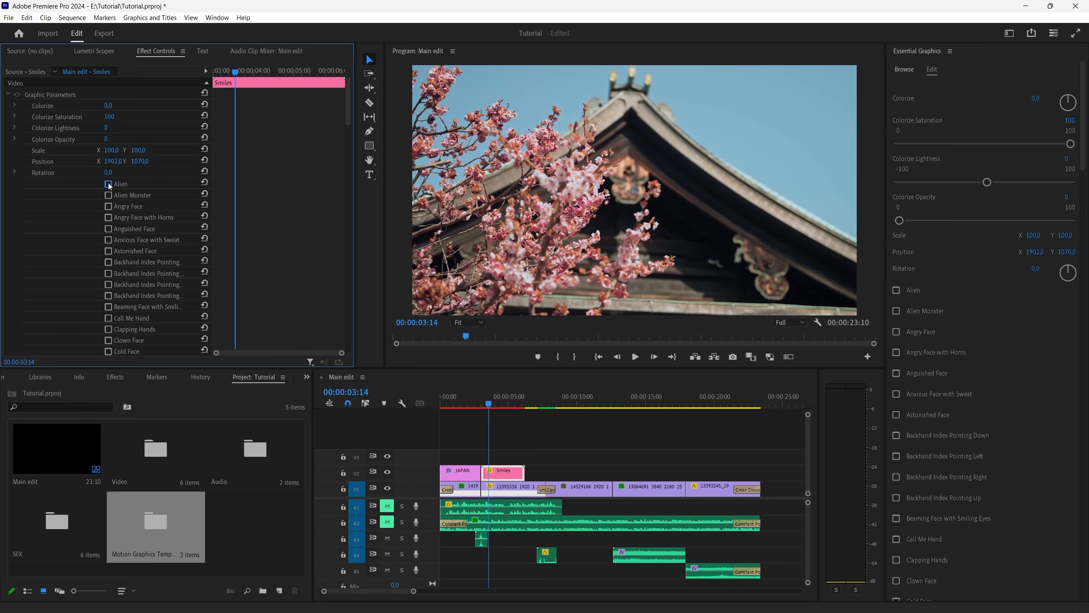
scroll(330, 129, "down", 15)
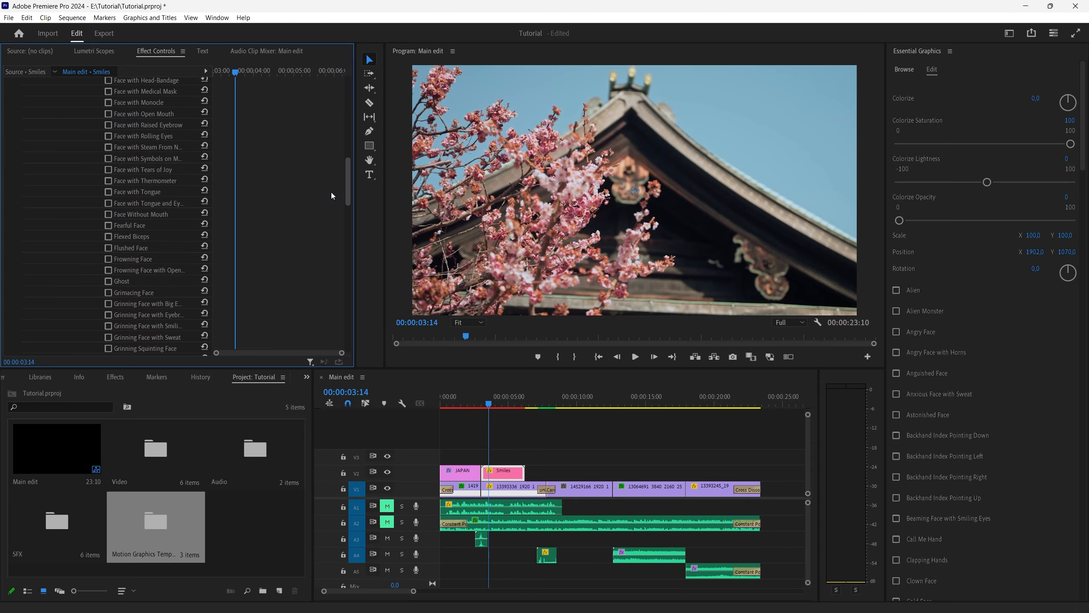
left_click(109, 243)
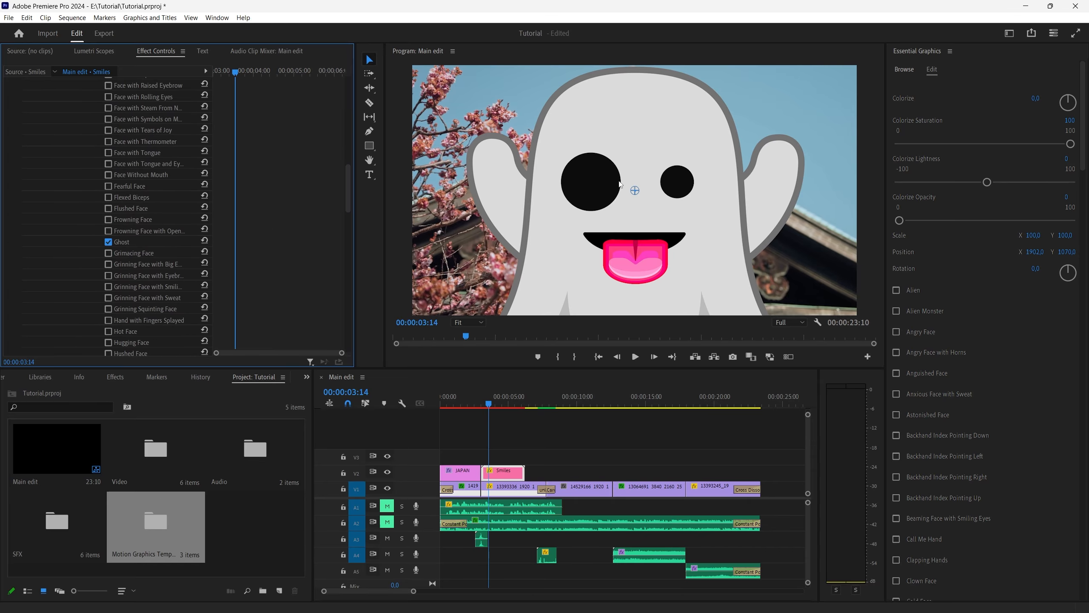
Set the Ghost emoji's scale to 50 and deselect the Smiles clip.
left_click(1034, 235)
type("50")
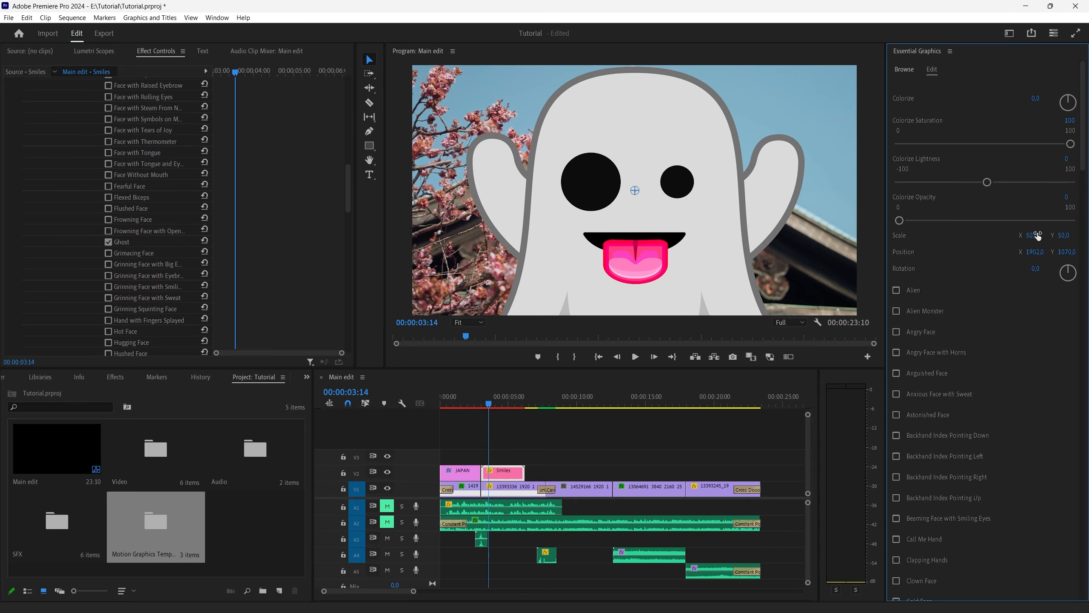
key("Return")
left_click(625, 222)
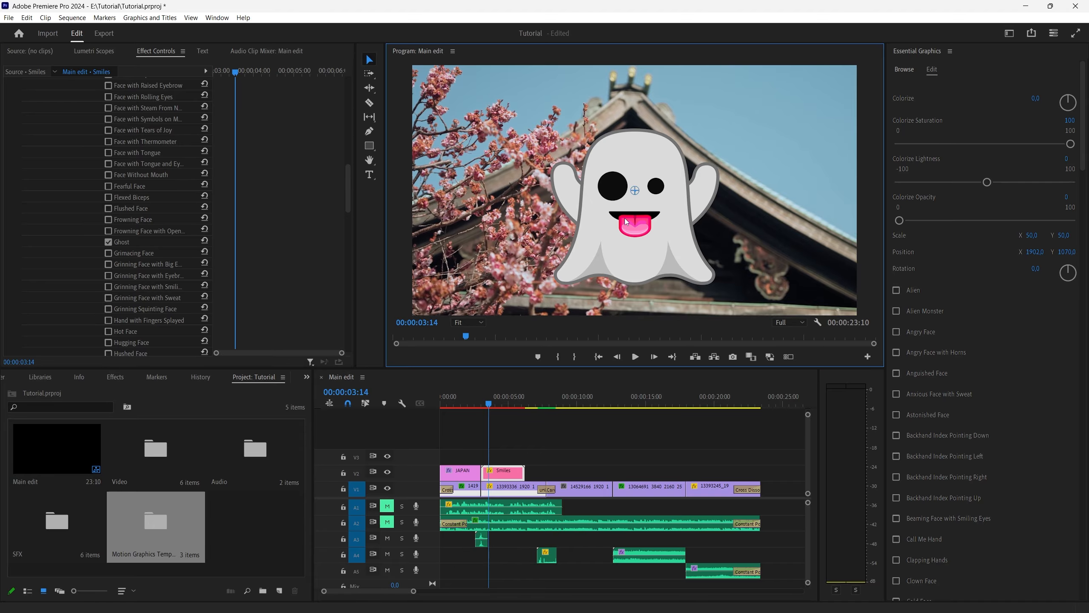
left_click(514, 449)
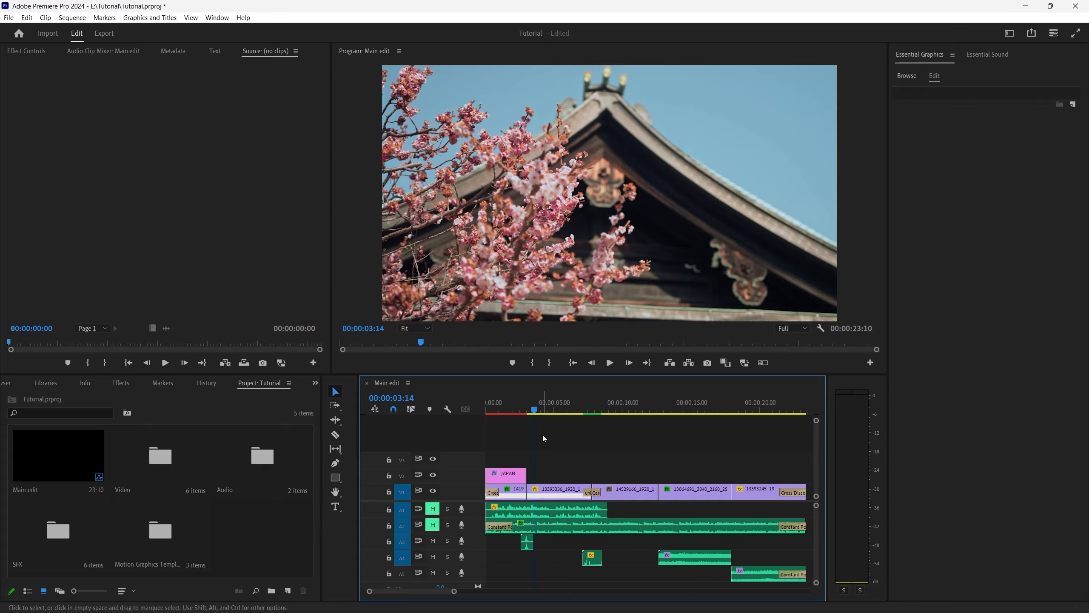
Open the export settings for the Main edit sequence and name the output file Finished edit.
key("ctrl+m")
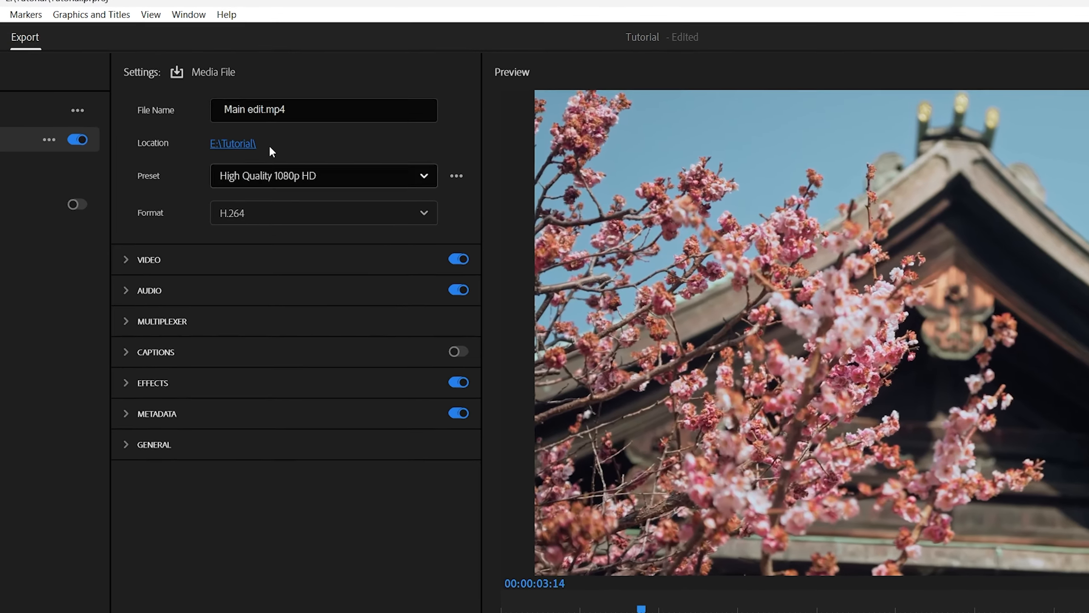
left_click(304, 110)
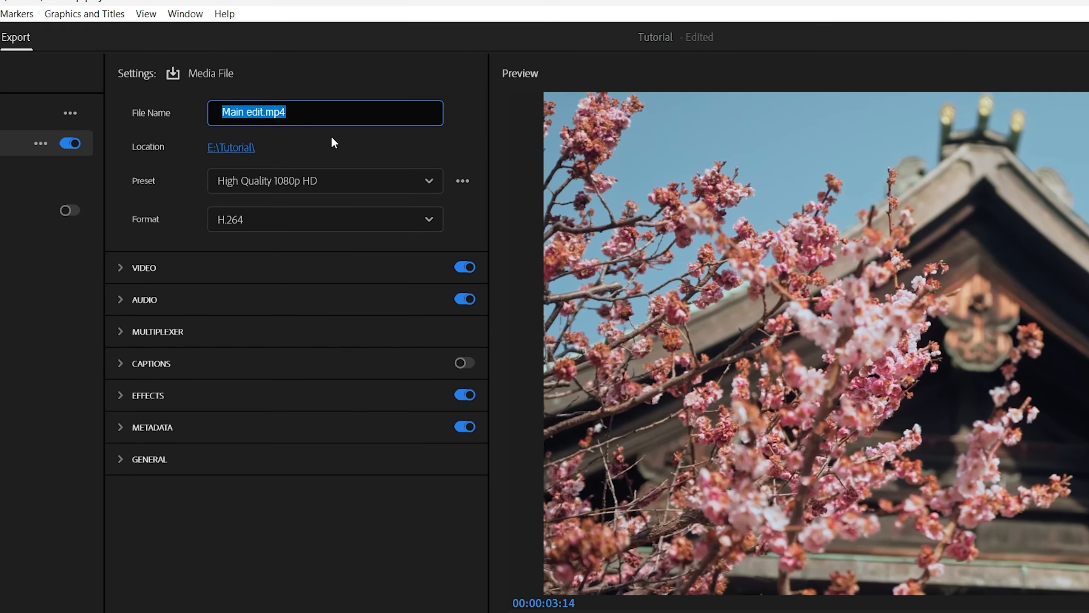
type("Finished edit")
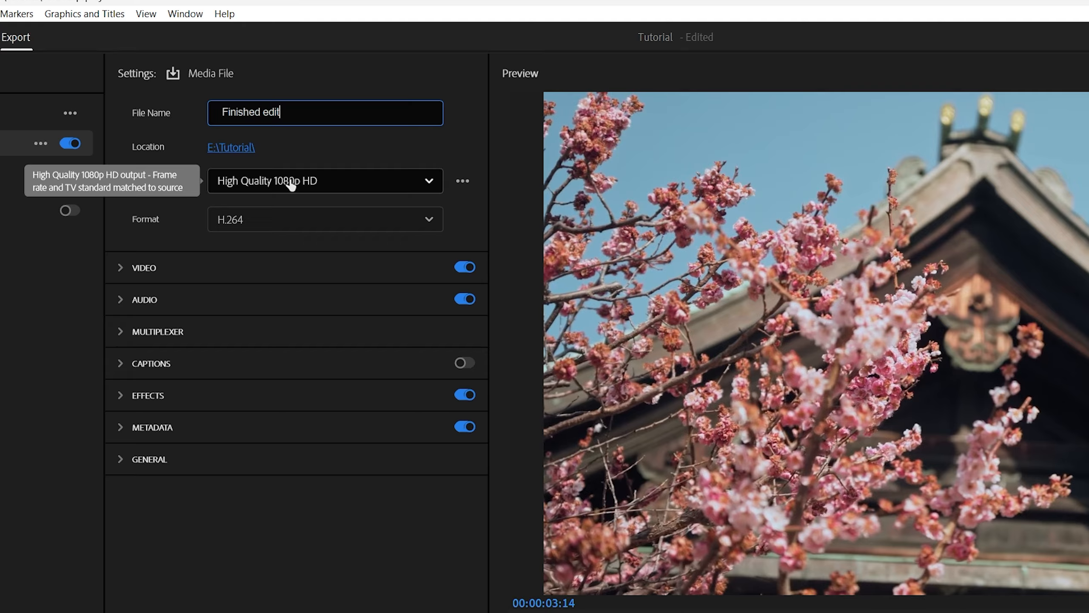
key("Return")
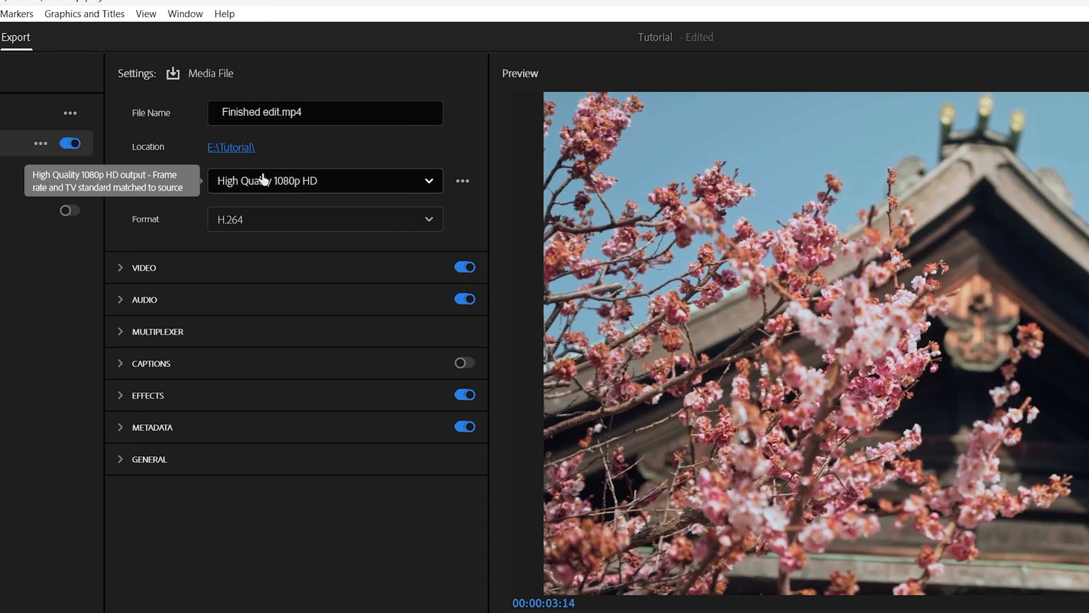
Browse the export presets, examine those matching "youtube" in the Preset Manager, and close it.
left_click(285, 184)
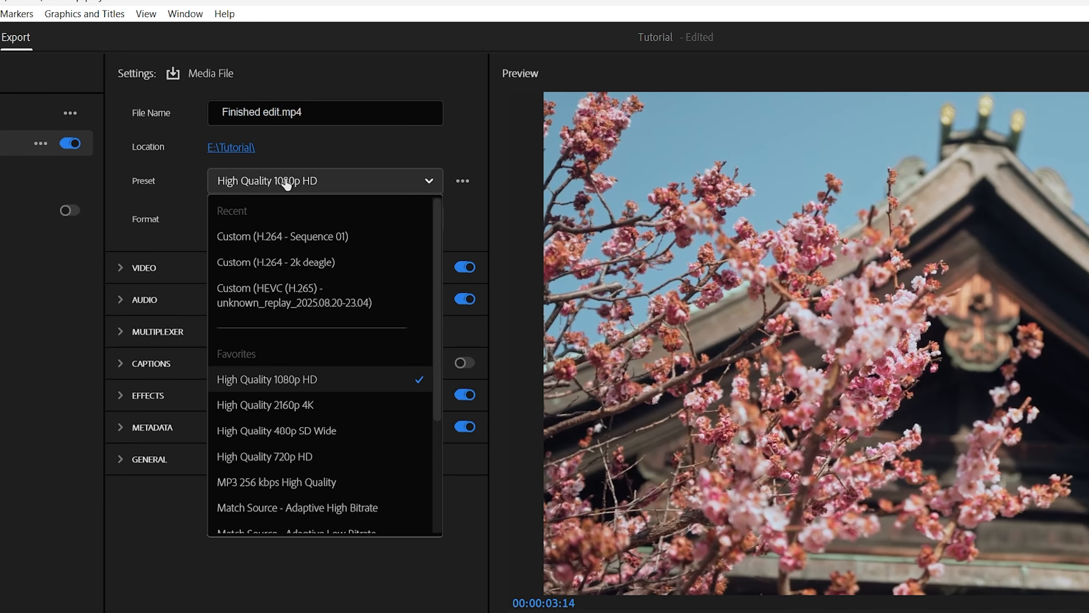
scroll(305, 351, "down", 4)
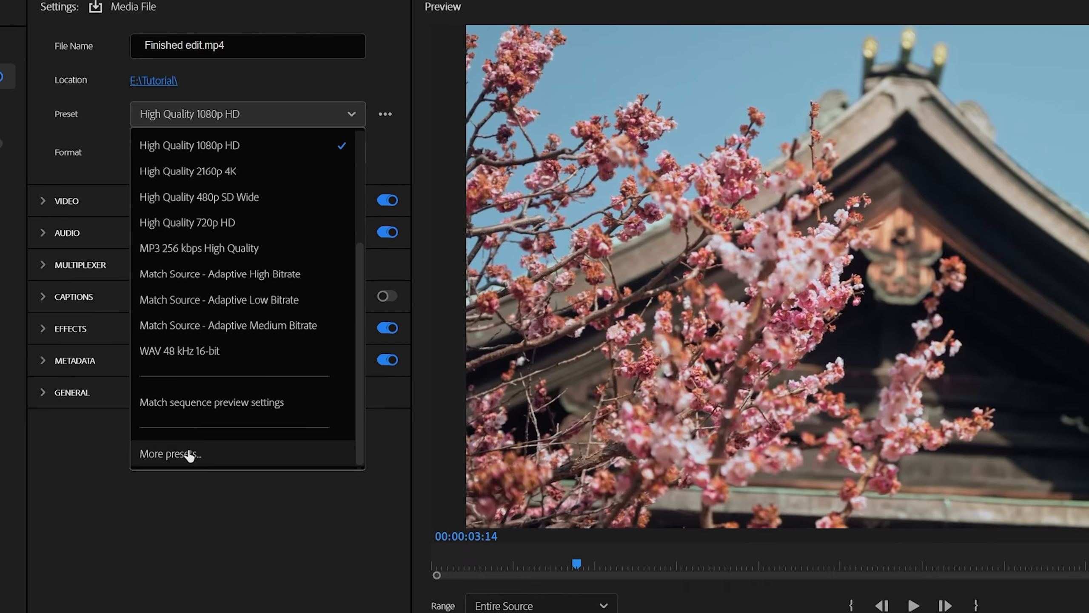
left_click(248, 520)
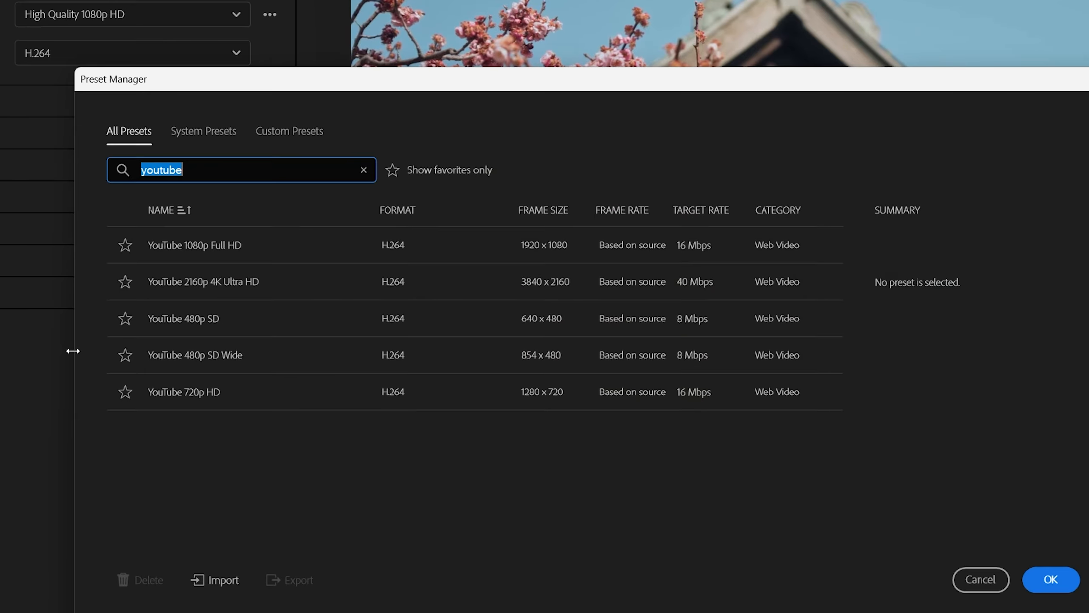
left_click(150, 123)
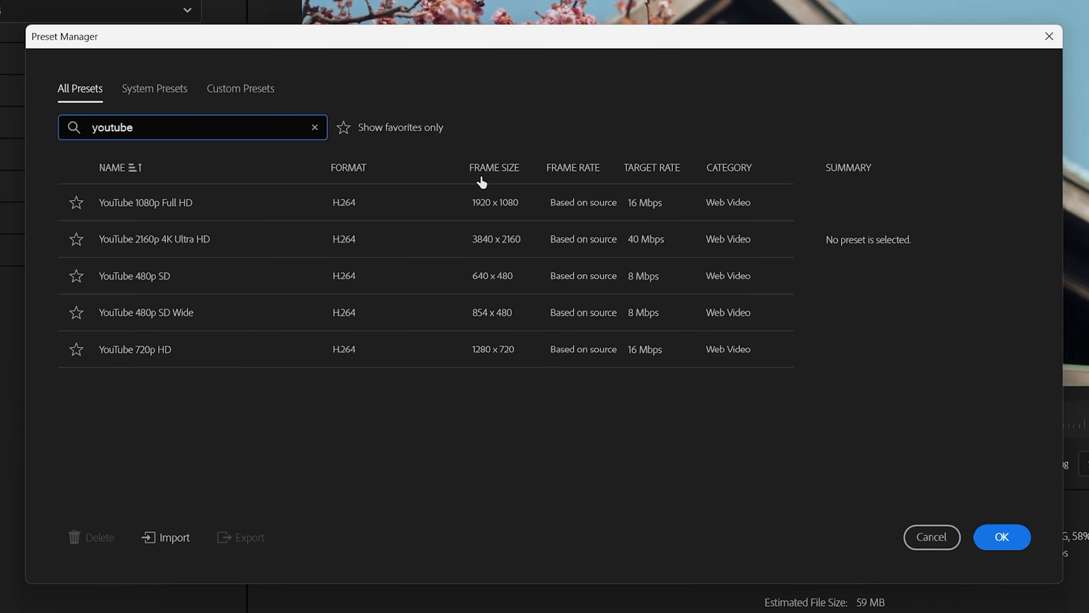
left_click(1000, 530)
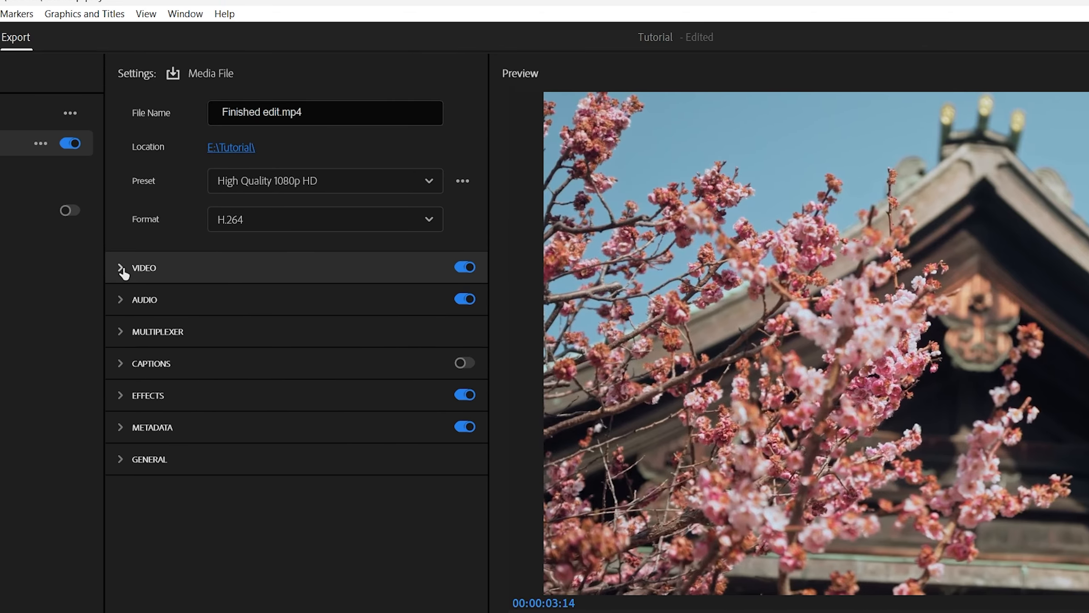
Expand the full video export settings and examine the bitrate encoding and target bitrate.
left_click(96, 247)
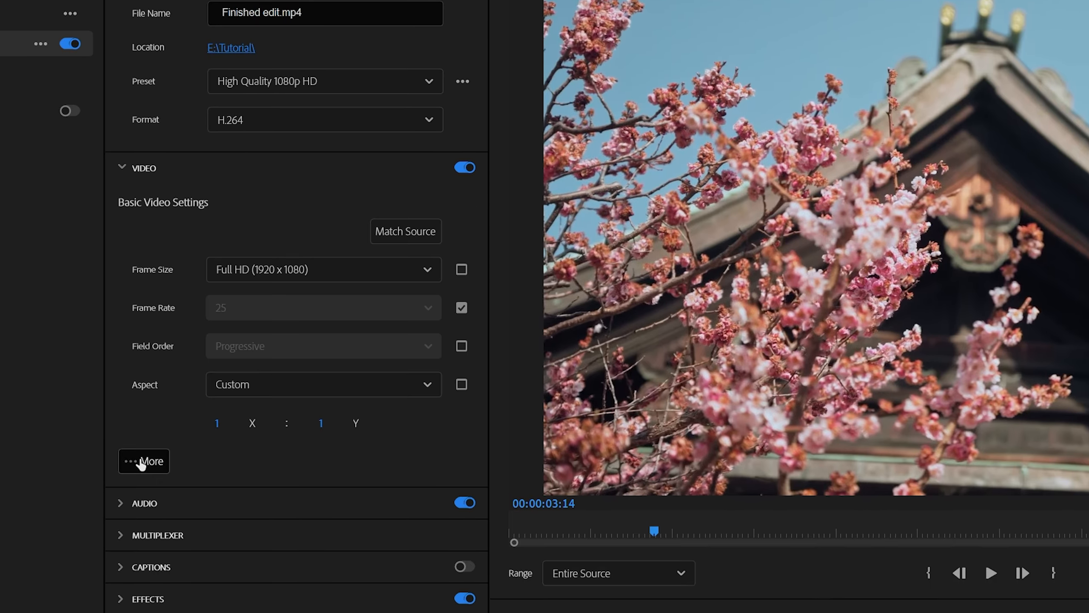
left_click(124, 536)
scroll(141, 373, "down", 10)
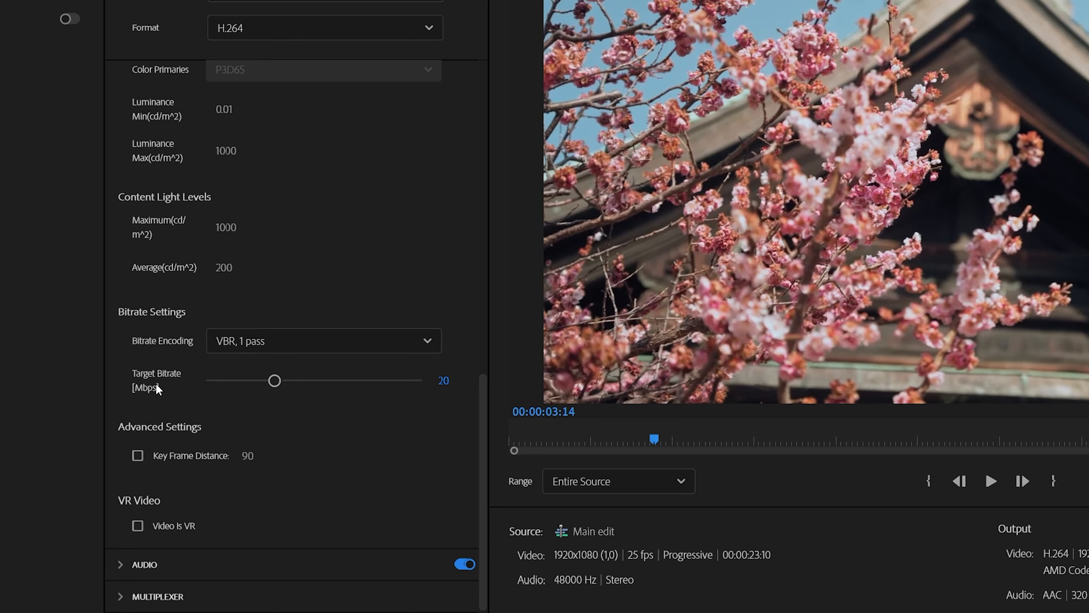
mouse_move(154, 348)
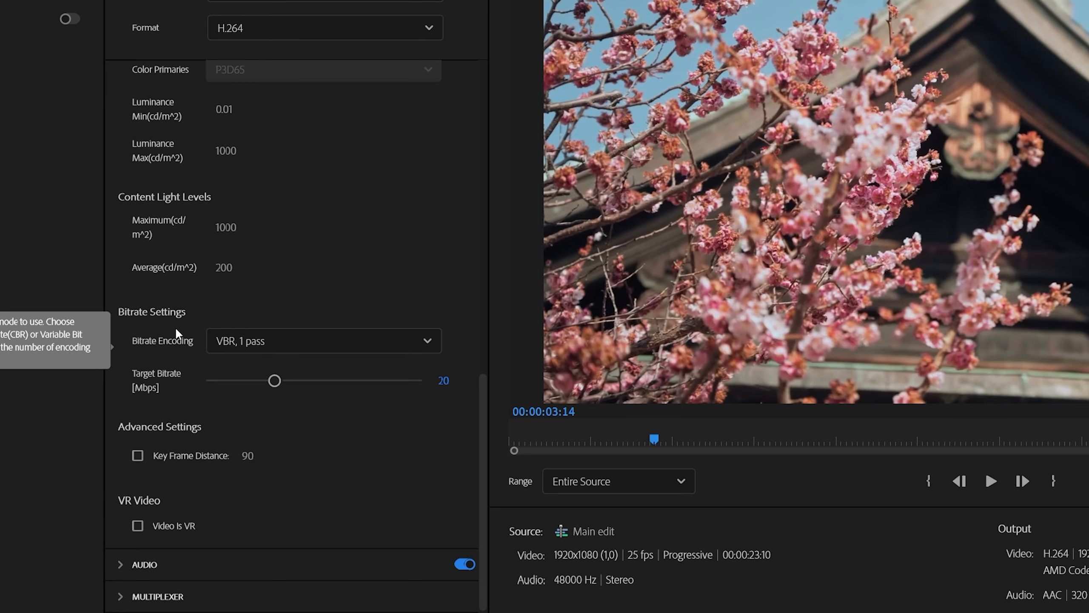
Set the export's bitrate encoding to VBR, 2 pass and examine the available encoding modes and bitrate settings.
left_click(287, 342)
left_click(284, 421)
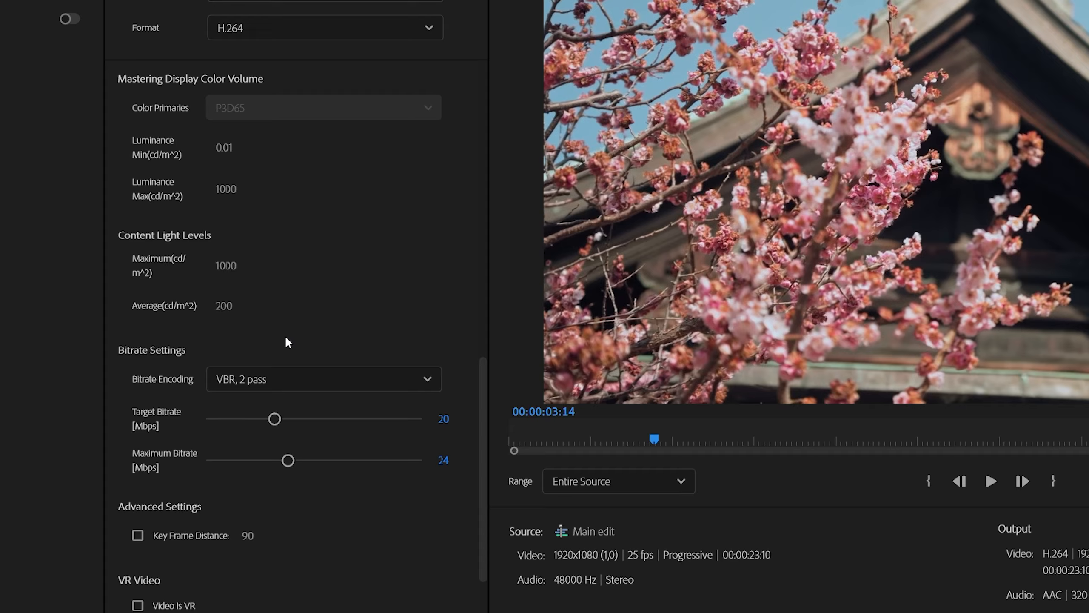
left_click(309, 381)
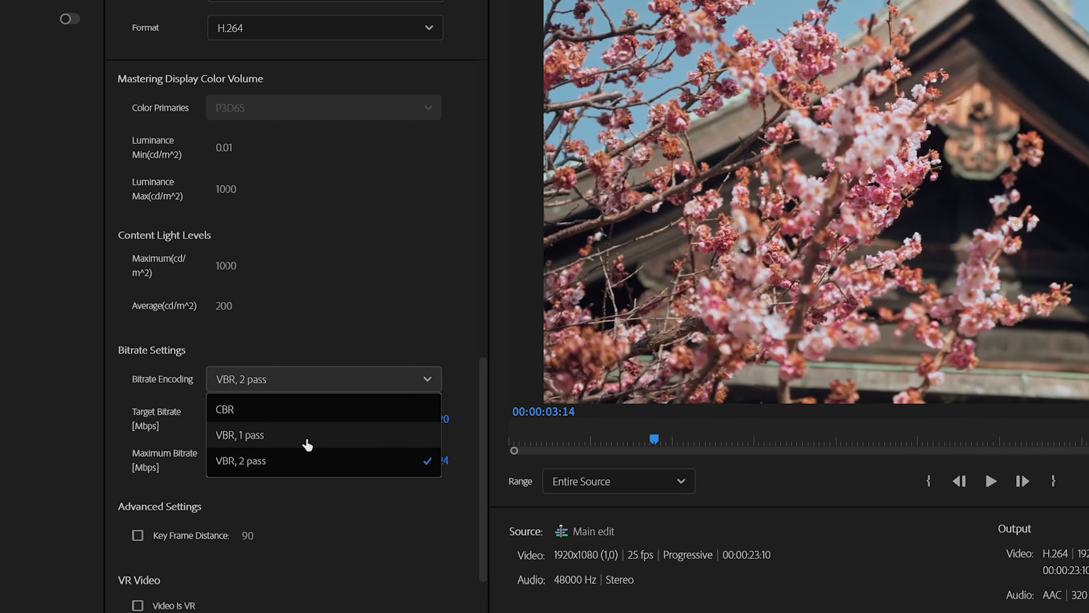
left_click(324, 366)
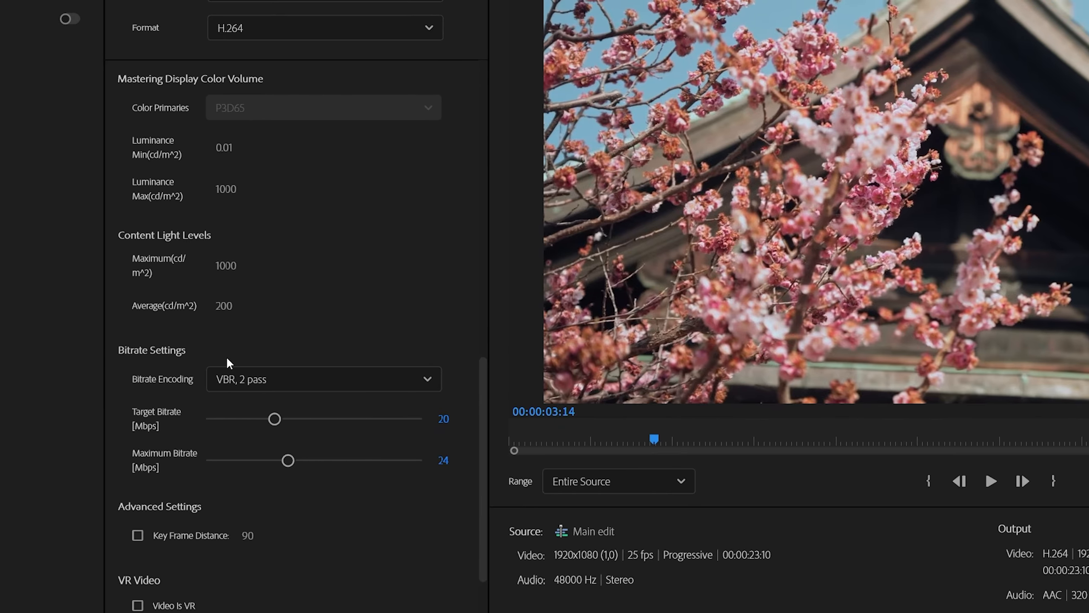
mouse_move(169, 415)
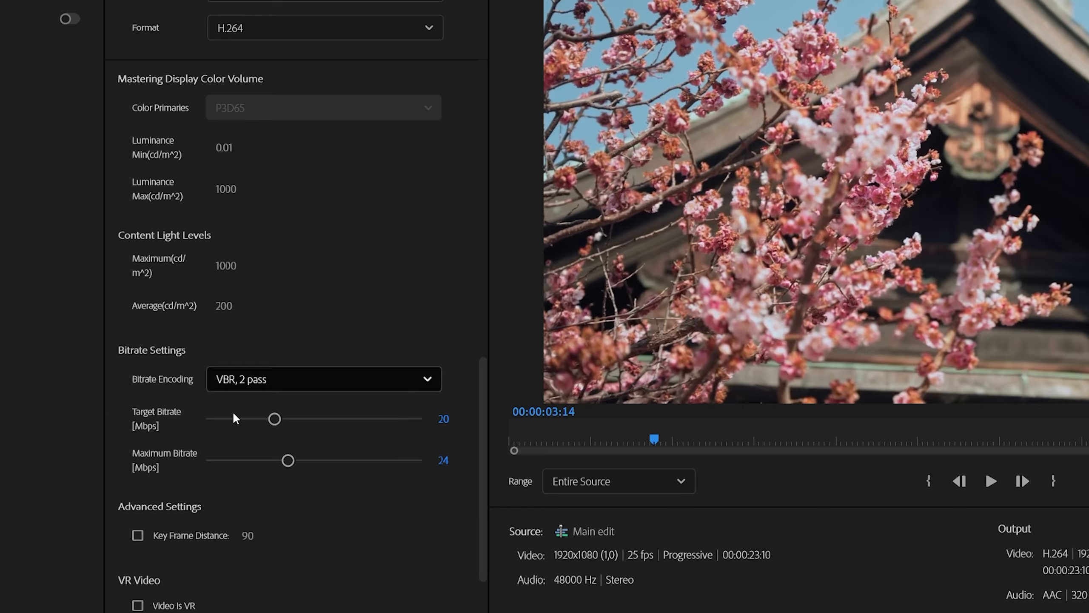
Go over the remaining export settings and export the Main edit sequence immediately with the current settings.
scroll(236, 417, "down", 4)
left_click(121, 472)
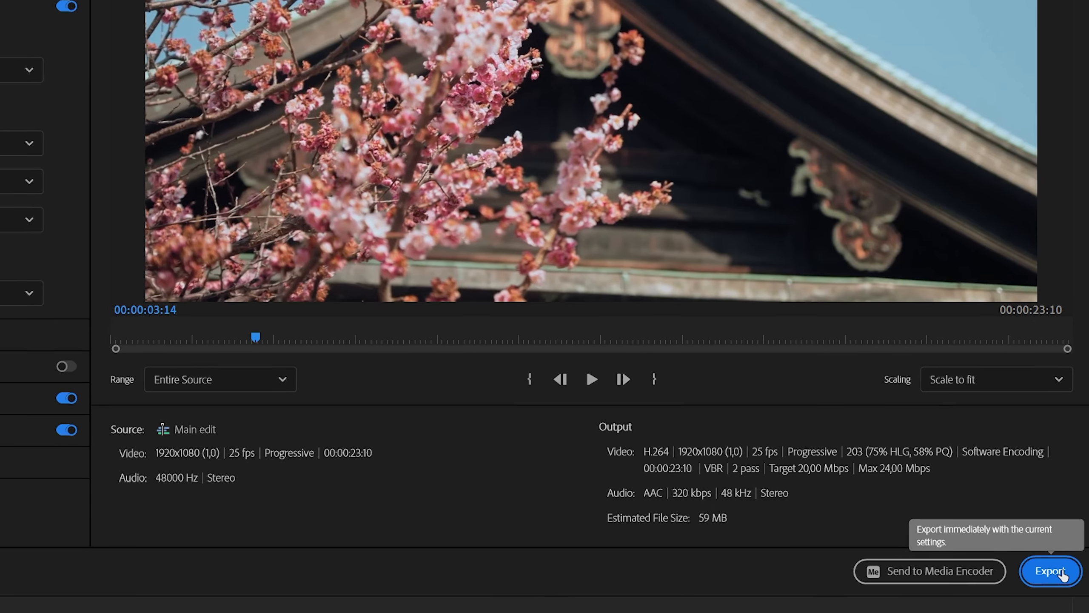
left_click(1050, 571)
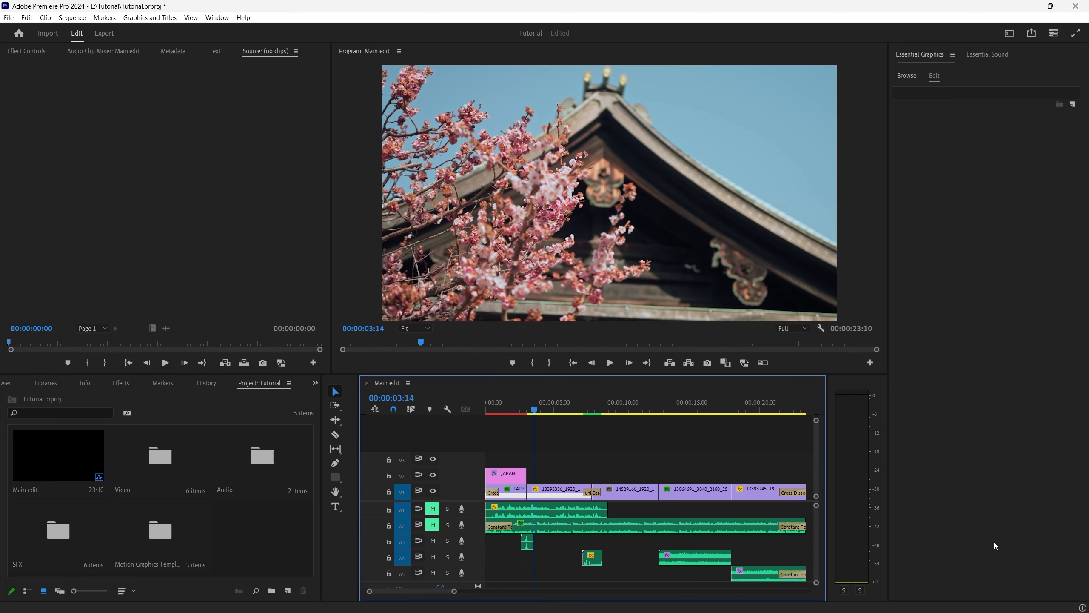
Switch to File Explorer and select the exported Finished edit.mp4 in the Tutorial folder.
mouse_move(278, 609)
left_click(140, 600)
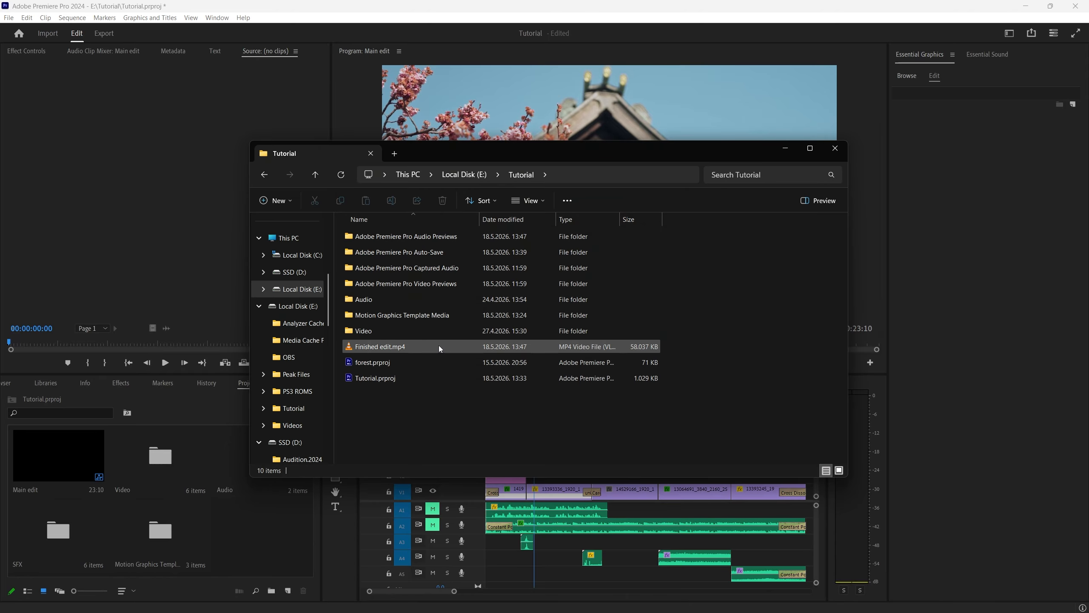
left_click(437, 346)
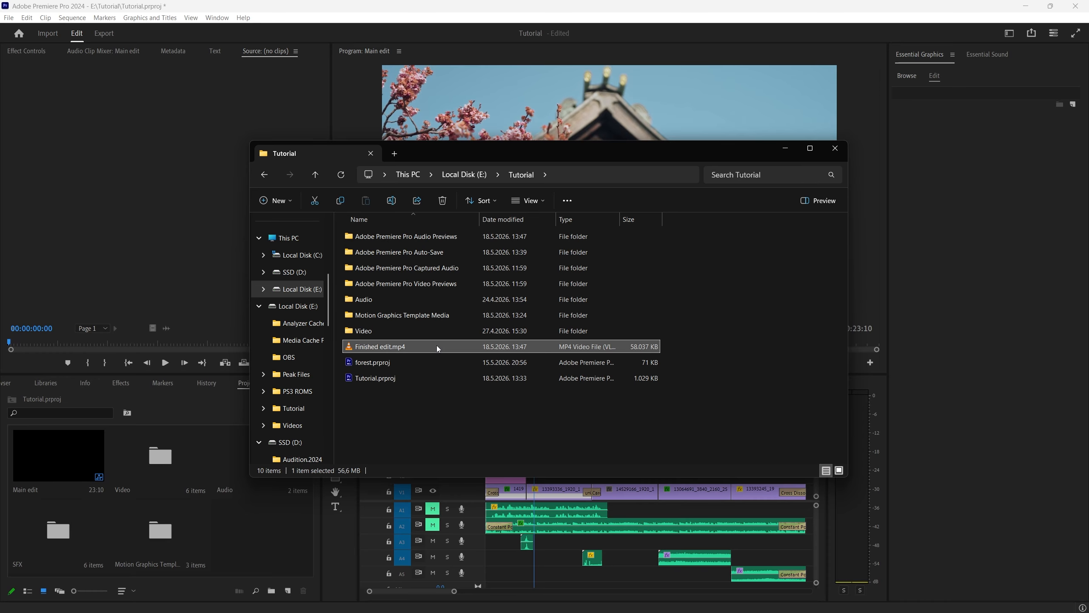